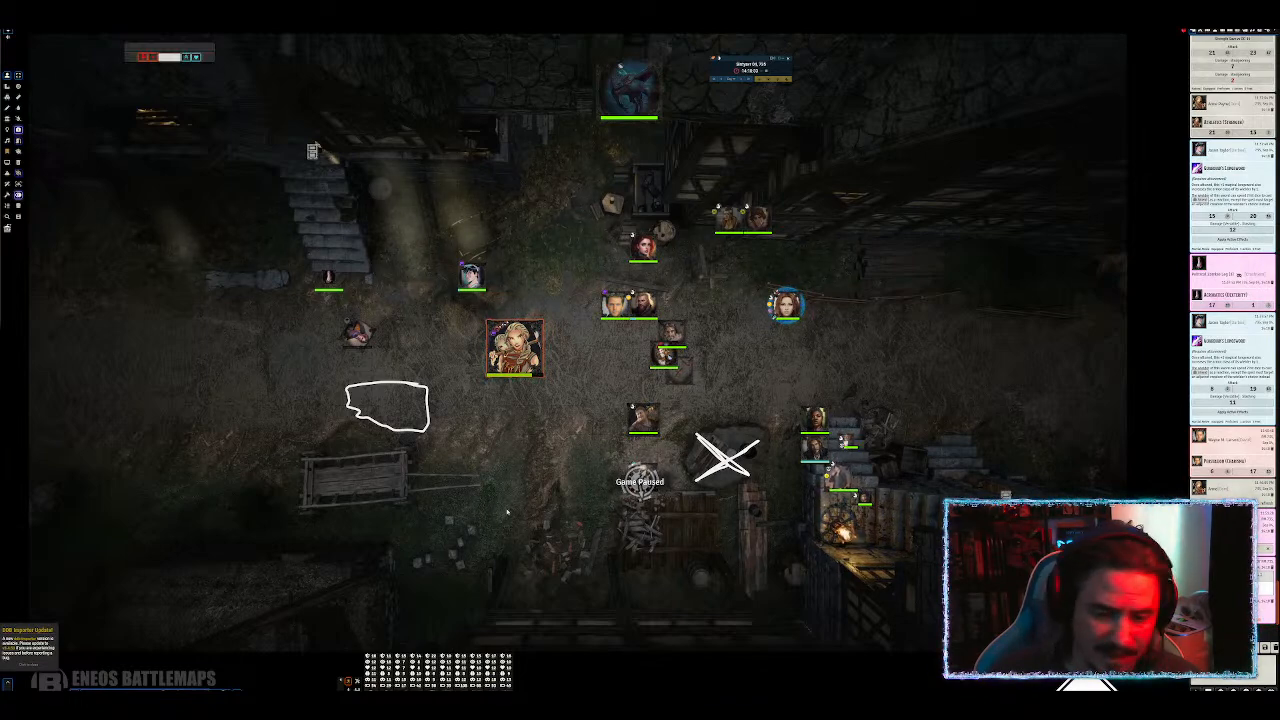
# Step: Examine the character tokens and hand-drawn markers across the paused battle map, selecting the Entitled Commoner token
pyautogui.scroll(5, 476, 530)
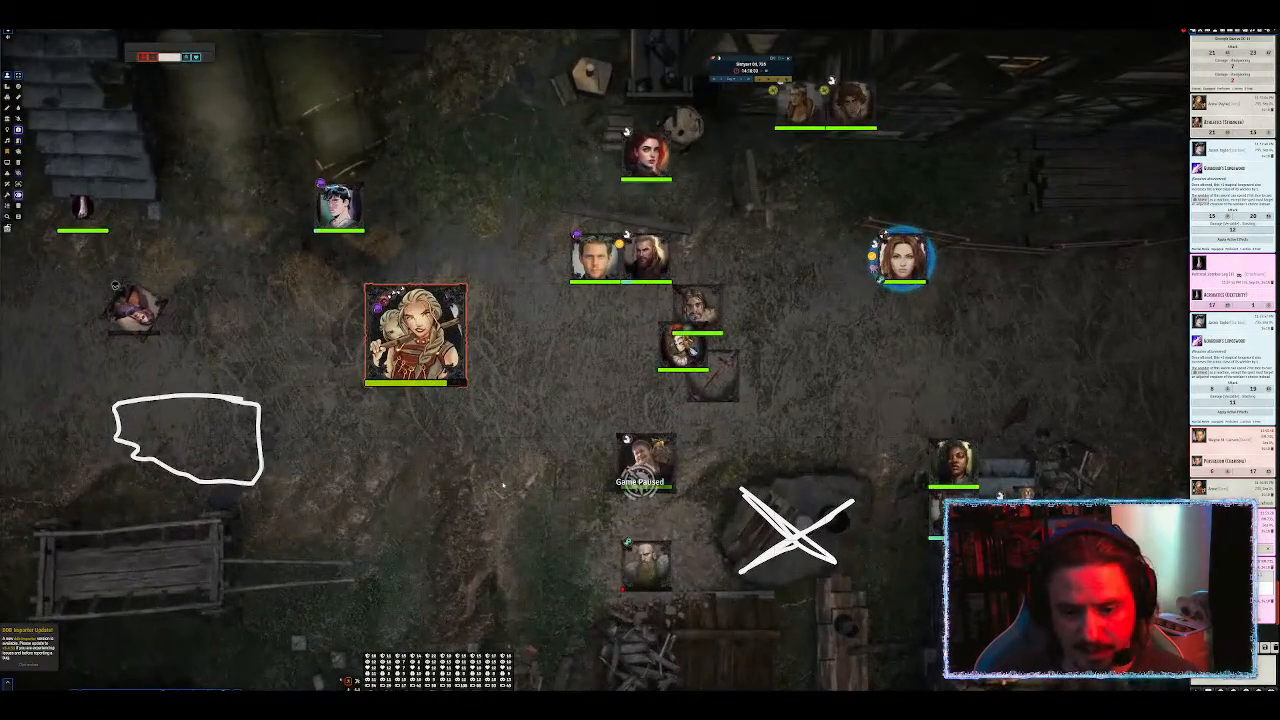
pyautogui.moveTo(503, 485); pyautogui.dragTo(380, 373)
pyautogui.moveTo(471, 367); pyautogui.dragTo(911, 461)
pyautogui.moveTo(765, 528); pyautogui.dragTo(315, 538)
pyautogui.scroll(-6, 395, 455)
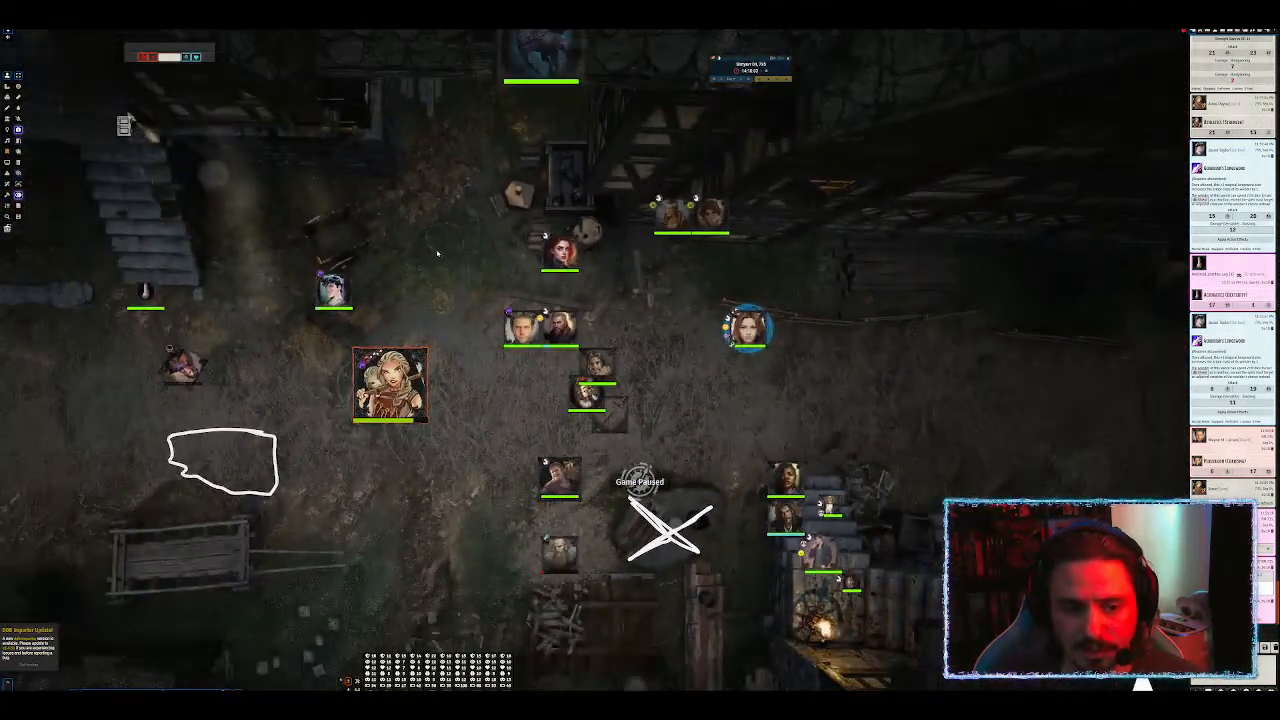
pyautogui.moveTo(437, 253); pyautogui.dragTo(546, 244)
pyautogui.scroll(4, 546, 244)
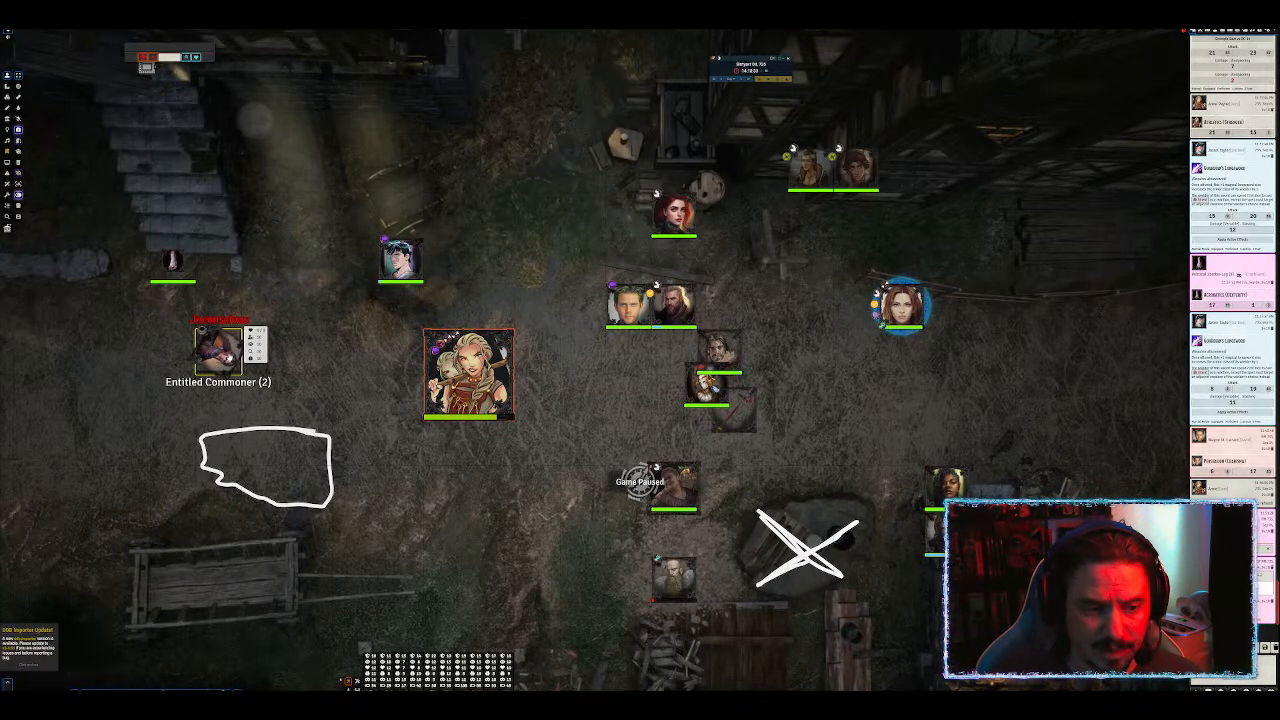
pyautogui.moveTo(500, 191); pyautogui.dragTo(597, 222)
pyautogui.click(316, 383)
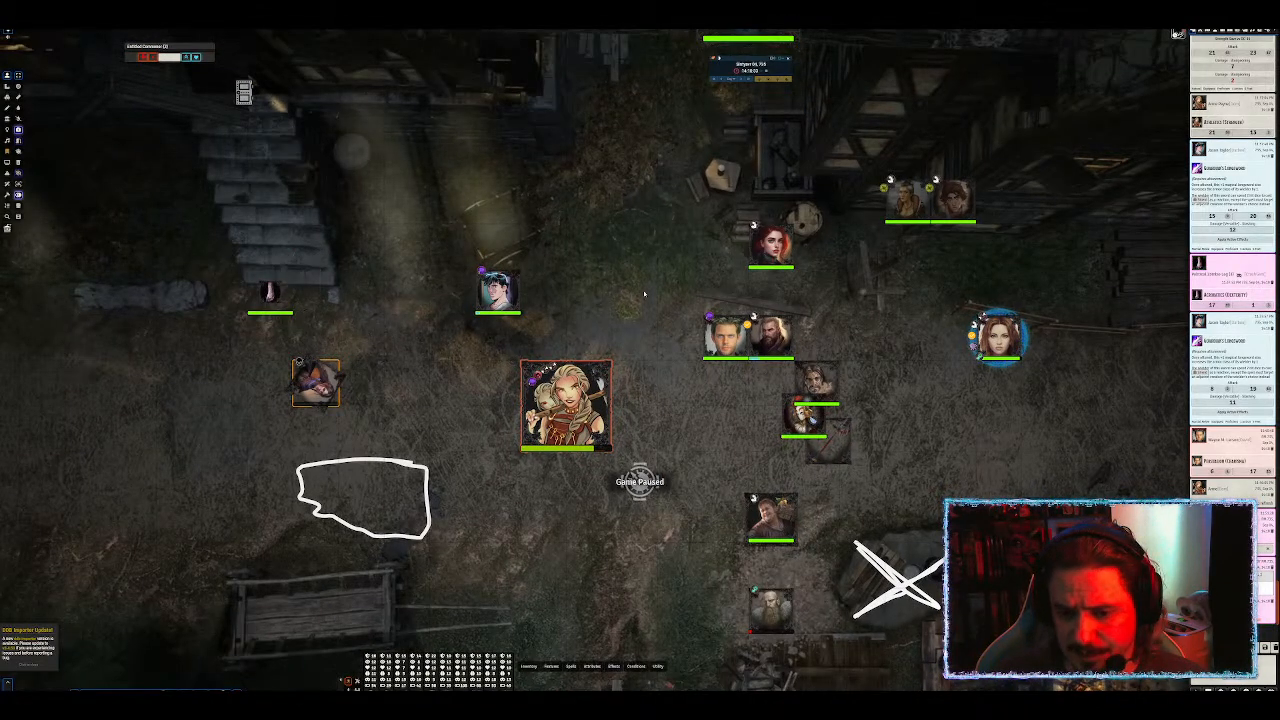
pyautogui.scroll(-5, 449, 343)
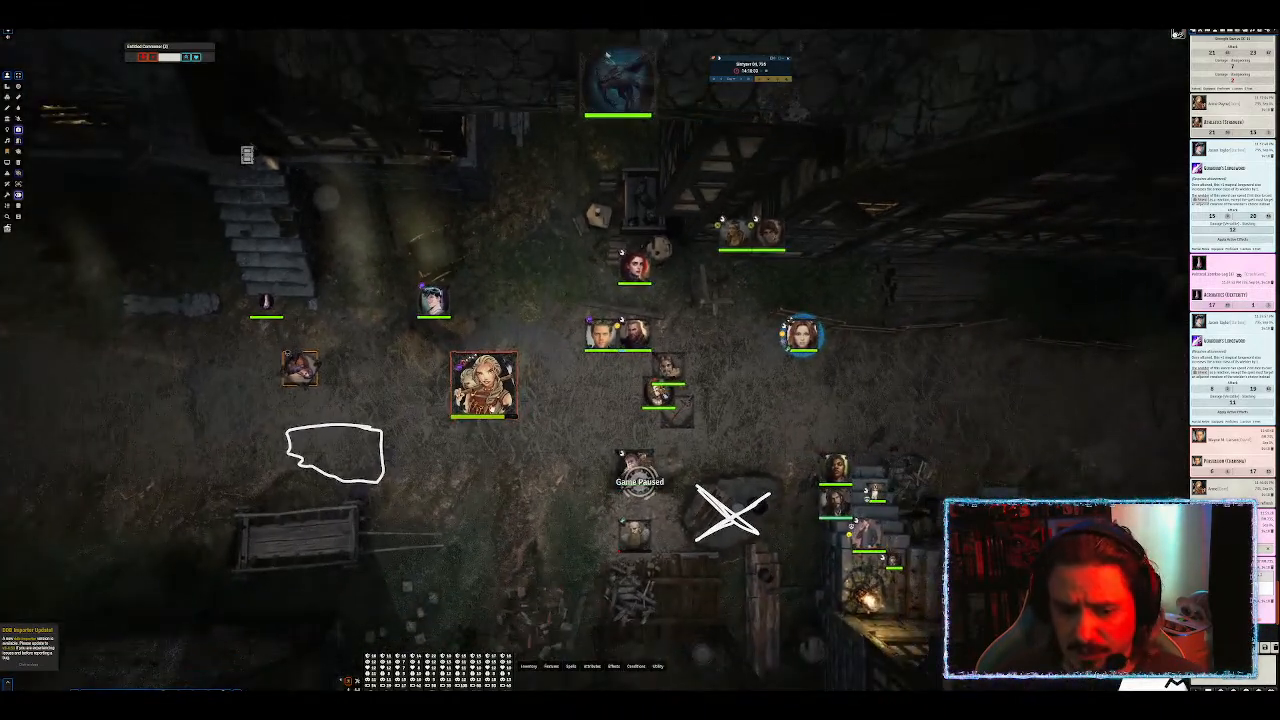
pyautogui.scroll(3, 470, 370)
pyautogui.scroll(4, 301, 267)
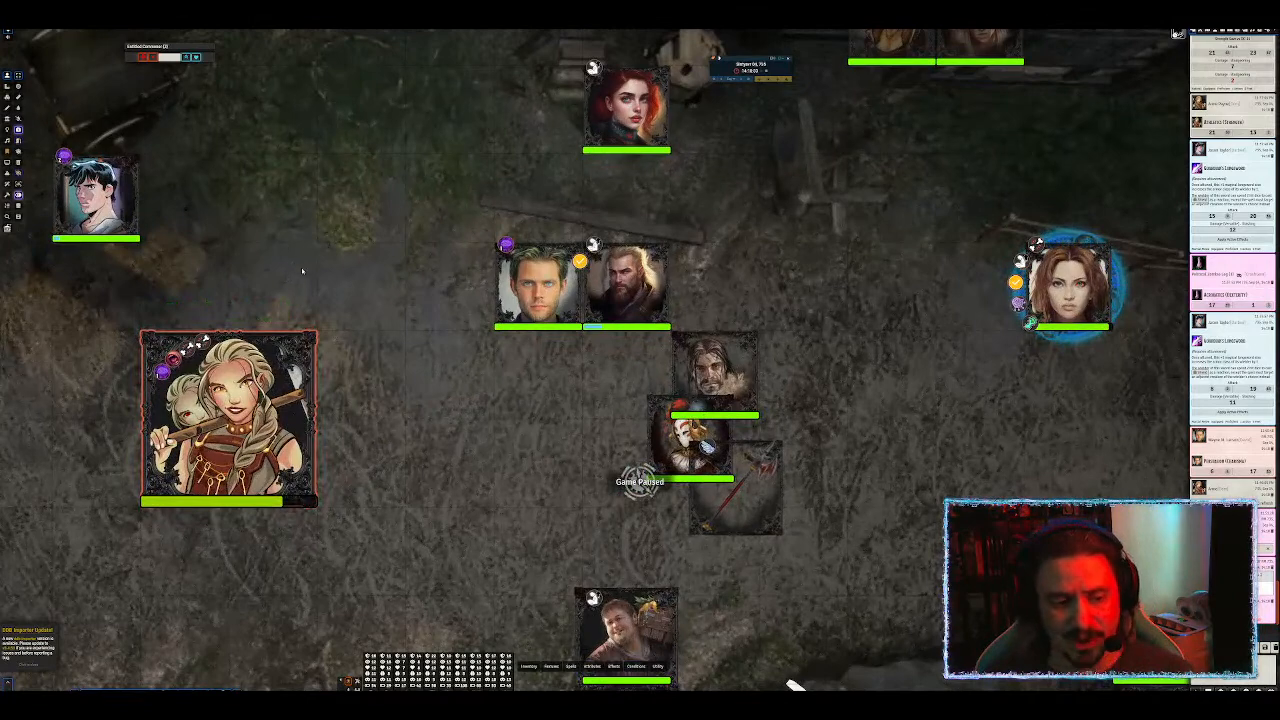
pyautogui.moveTo(302, 270); pyautogui.dragTo(414, 306)
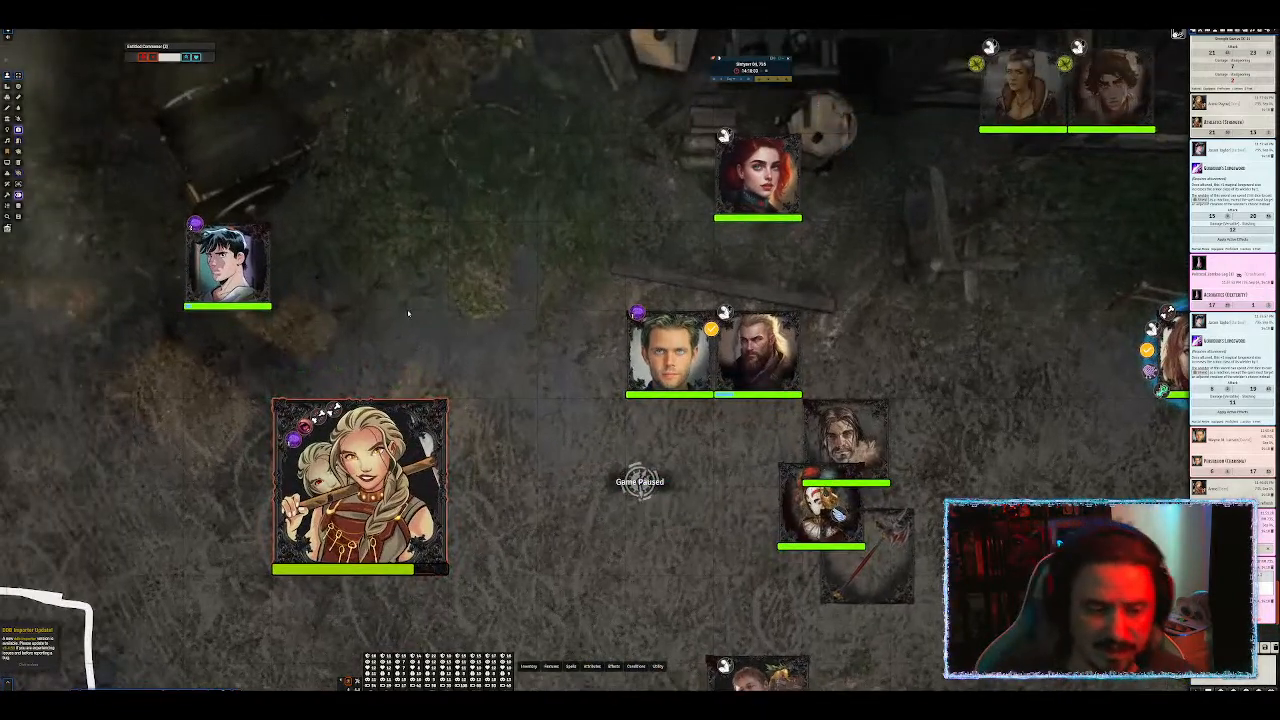
pyautogui.scroll(-4, 400, 312)
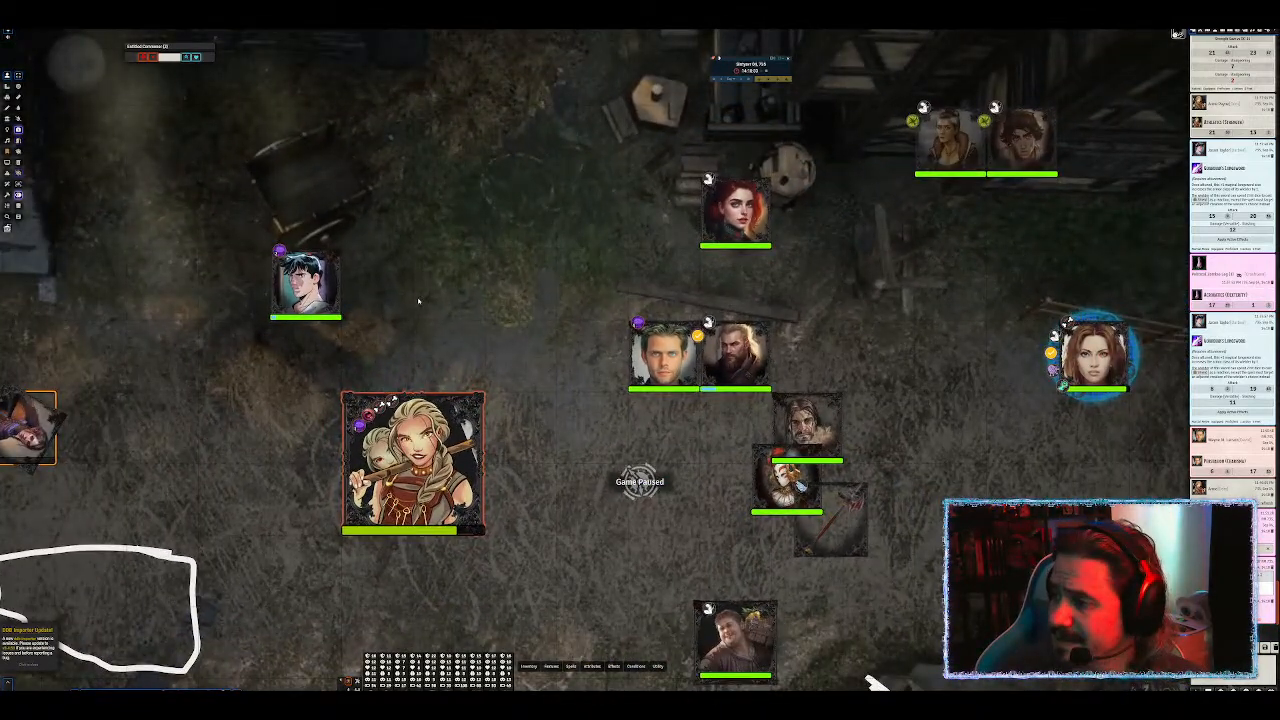
pyautogui.scroll(-1, 430, 305)
pyautogui.moveTo(541, 329); pyautogui.dragTo(432, 231)
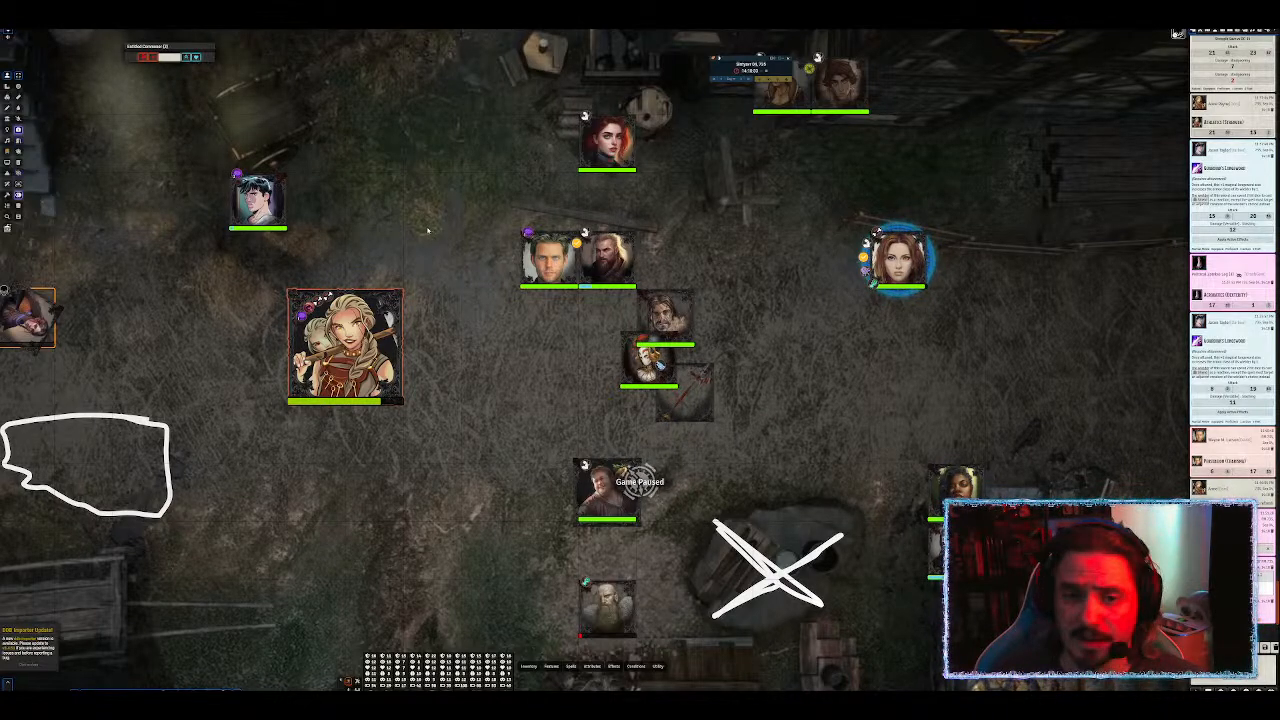
pyautogui.moveTo(424, 130); pyautogui.dragTo(421, 178)
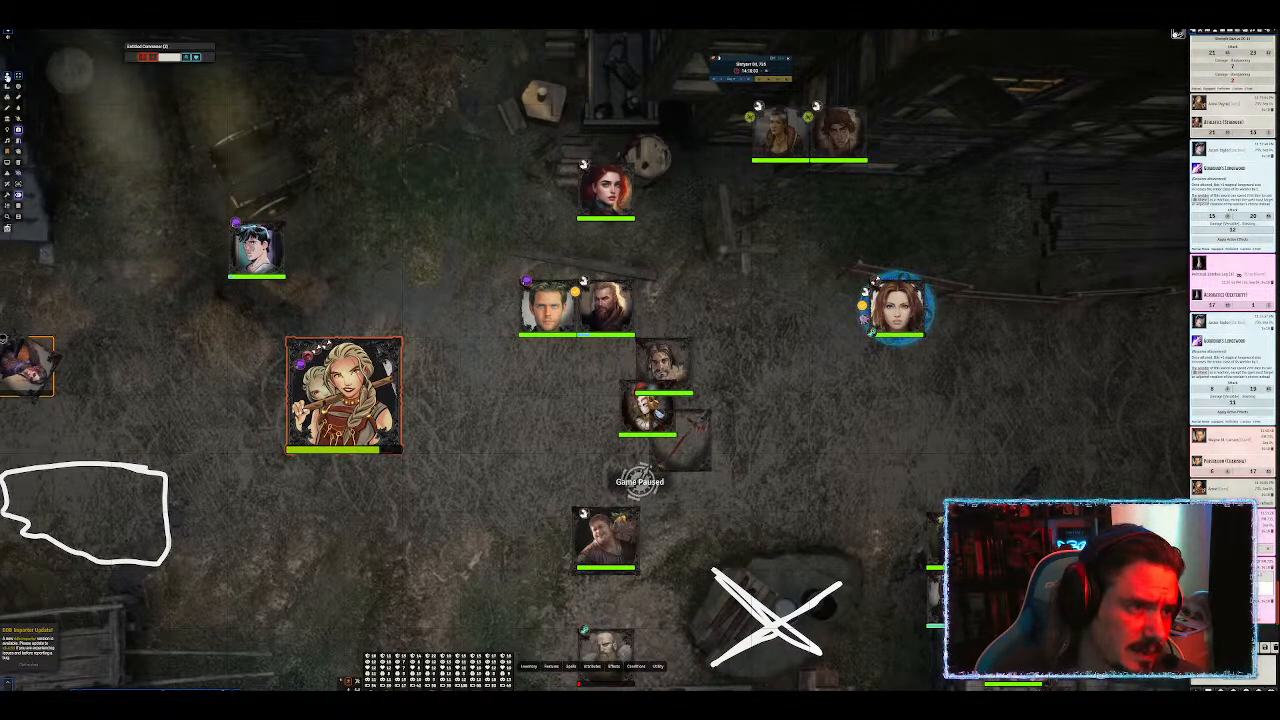
# Step: Choose a time unit for the in-game calendar, move its time forward by 1, and reposition the compact calendar
pyautogui.click(7, 151)
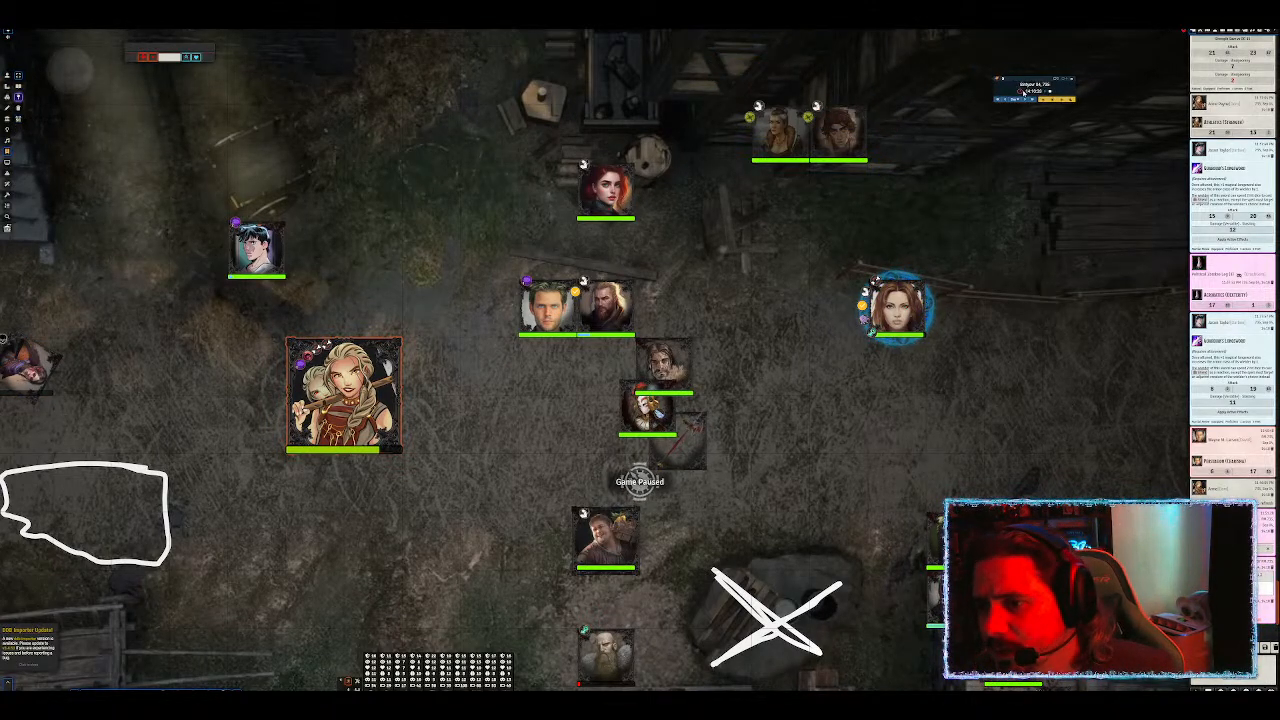
pyautogui.click(1017, 100)
pyautogui.click(1013, 130)
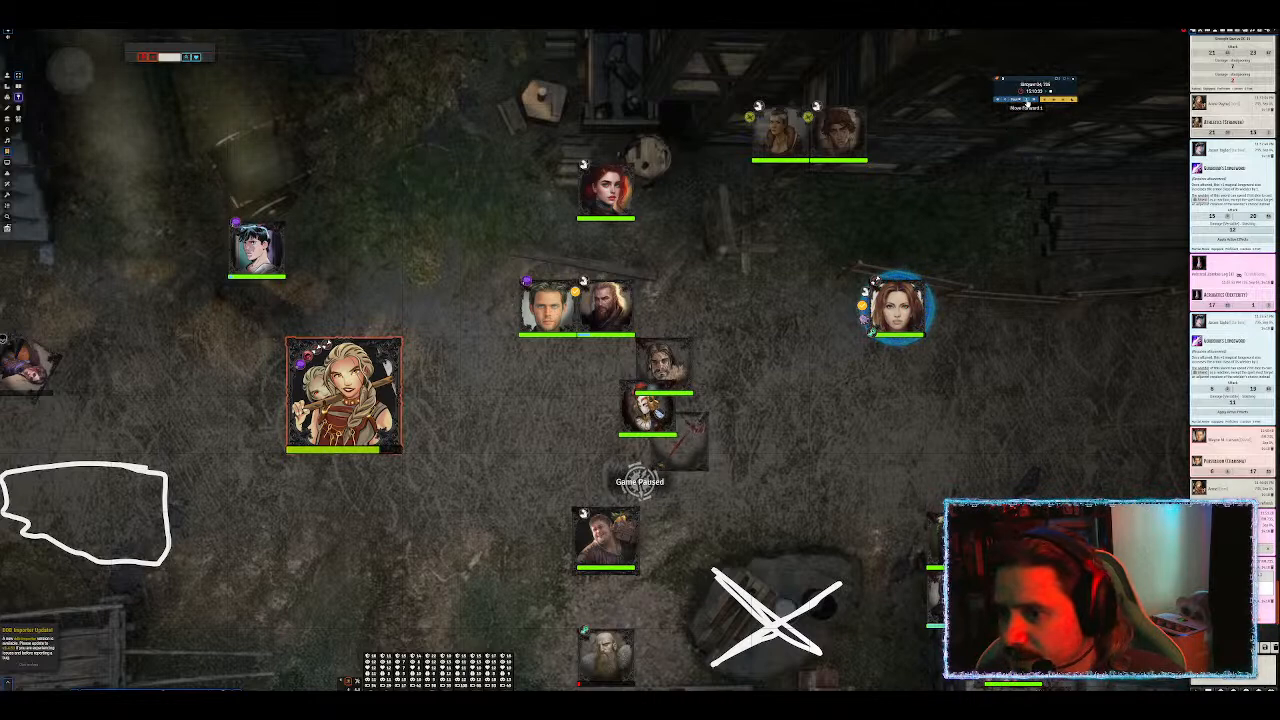
pyautogui.moveTo(1030, 78); pyautogui.dragTo(1022, 72)
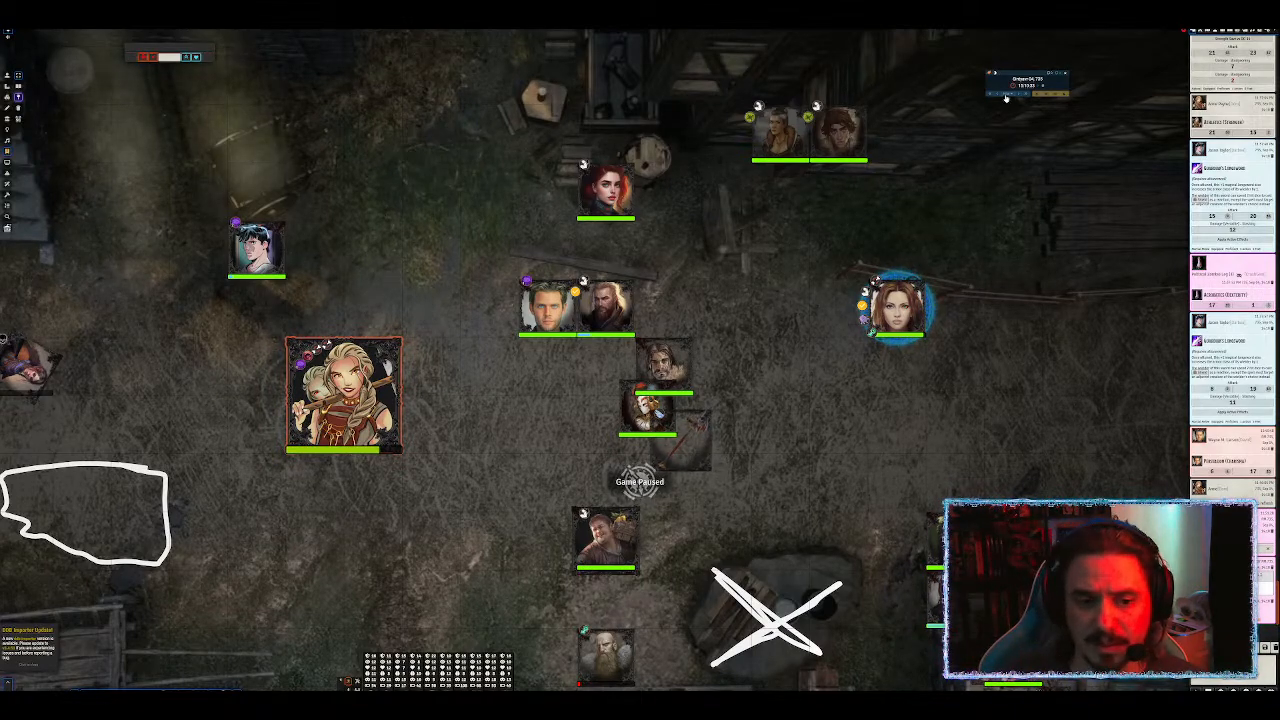
pyautogui.scroll(-4, 566, 216)
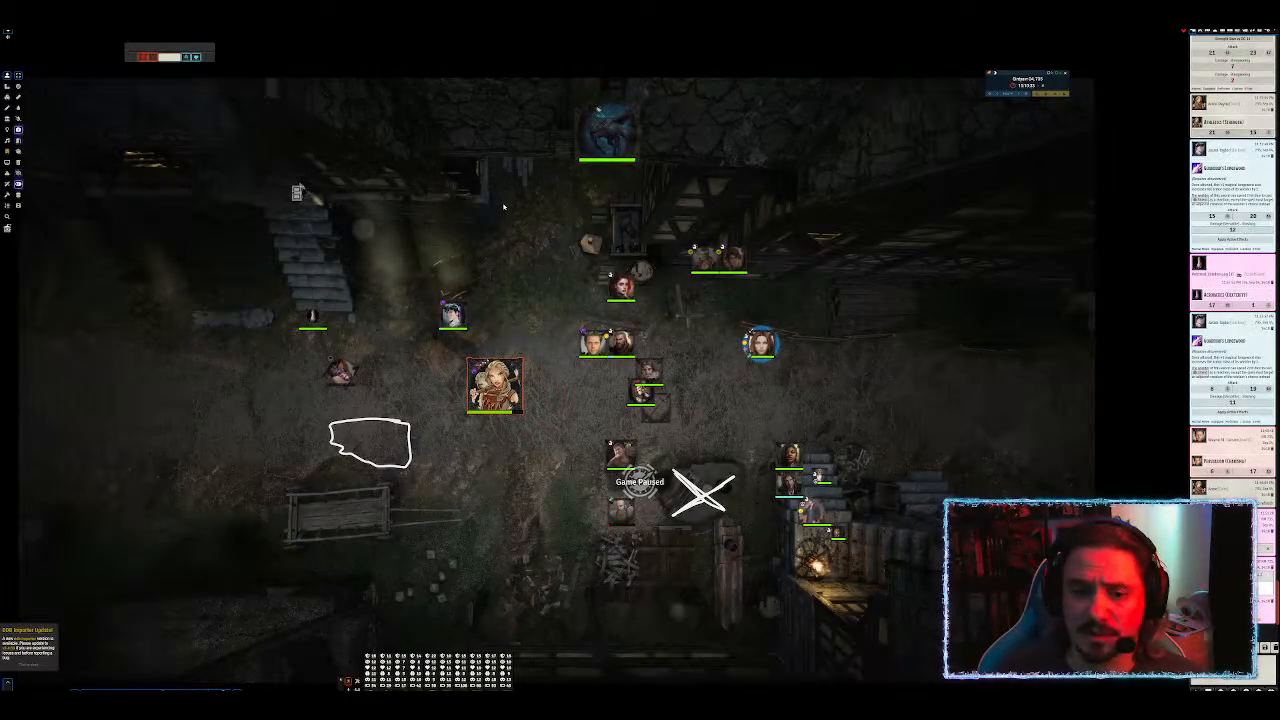
pyautogui.moveTo(615, 130)
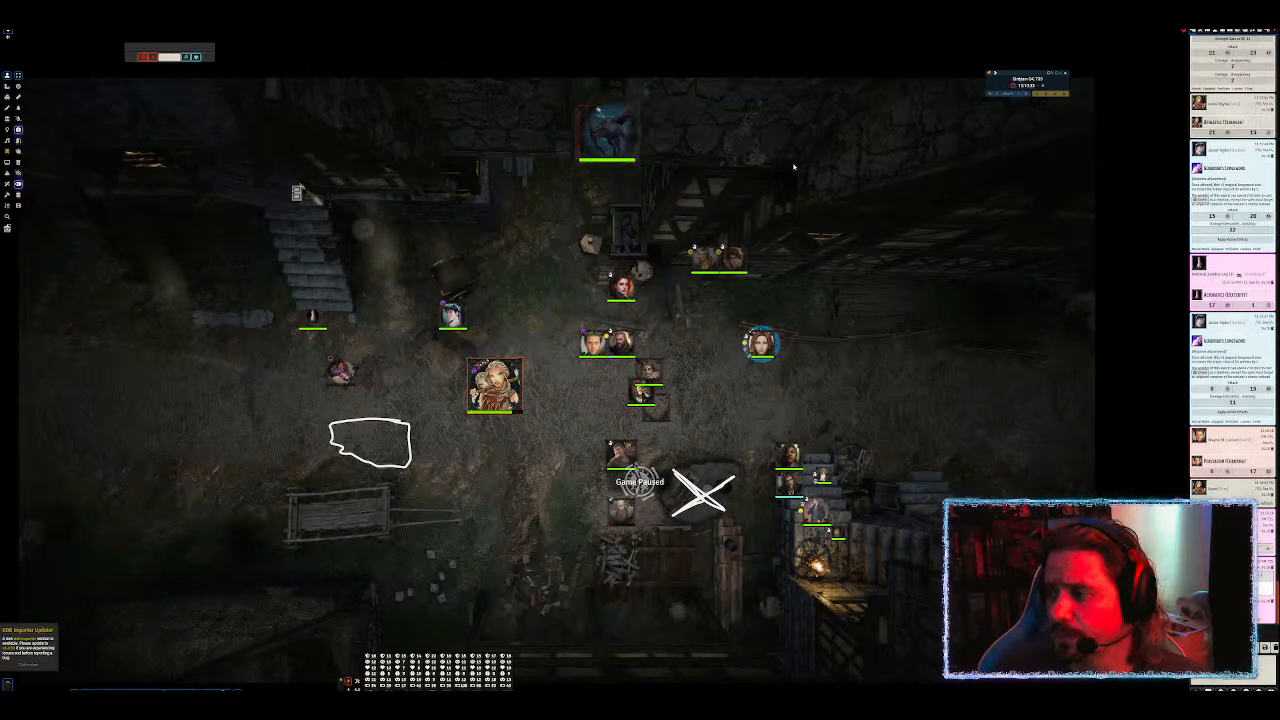
pyautogui.moveTo(785, 184); pyautogui.dragTo(810, 172)
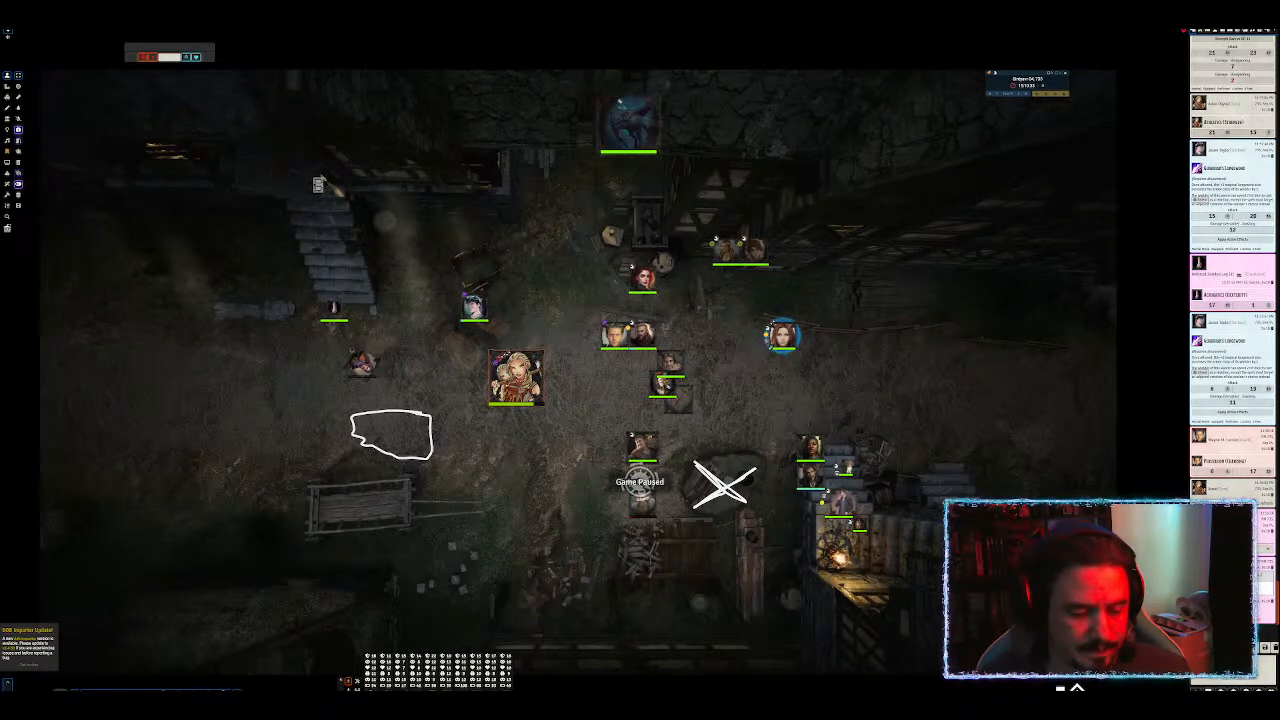
# Step: Move the Curse of Strahd test world's tab into the main browser window, and return to the battle map
pyautogui.moveTo(285, 704)
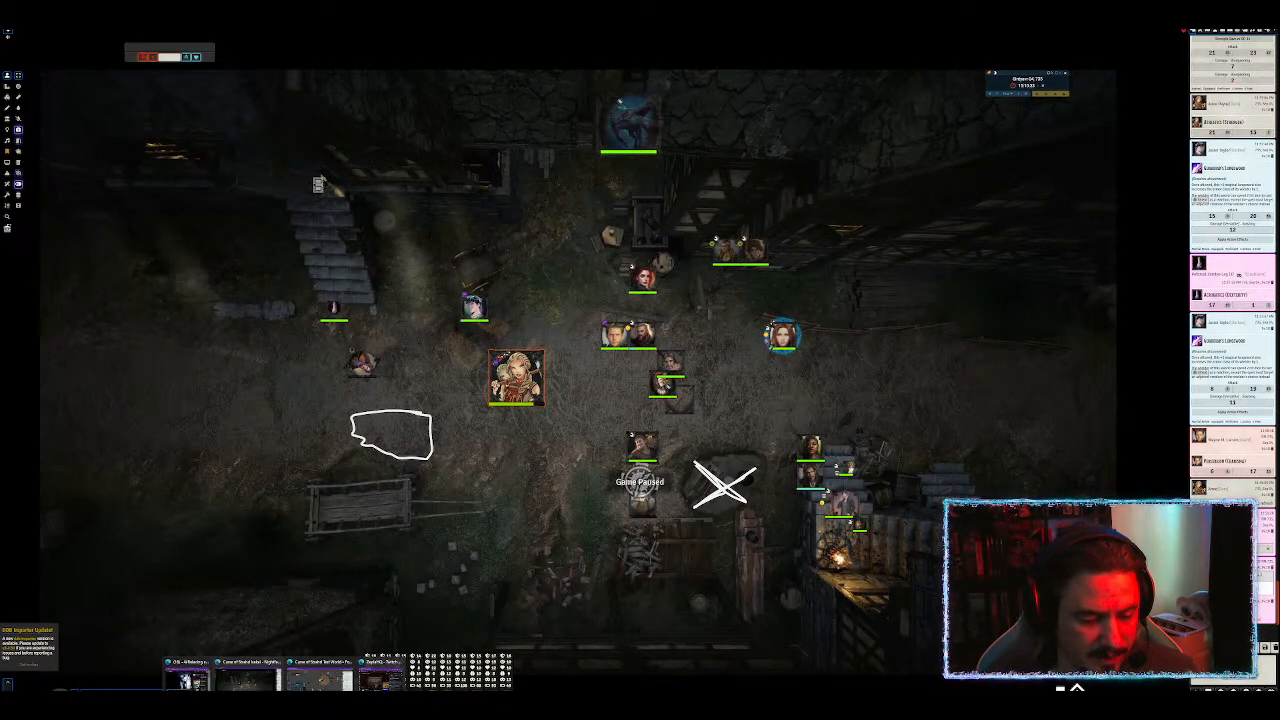
pyautogui.click(318, 680)
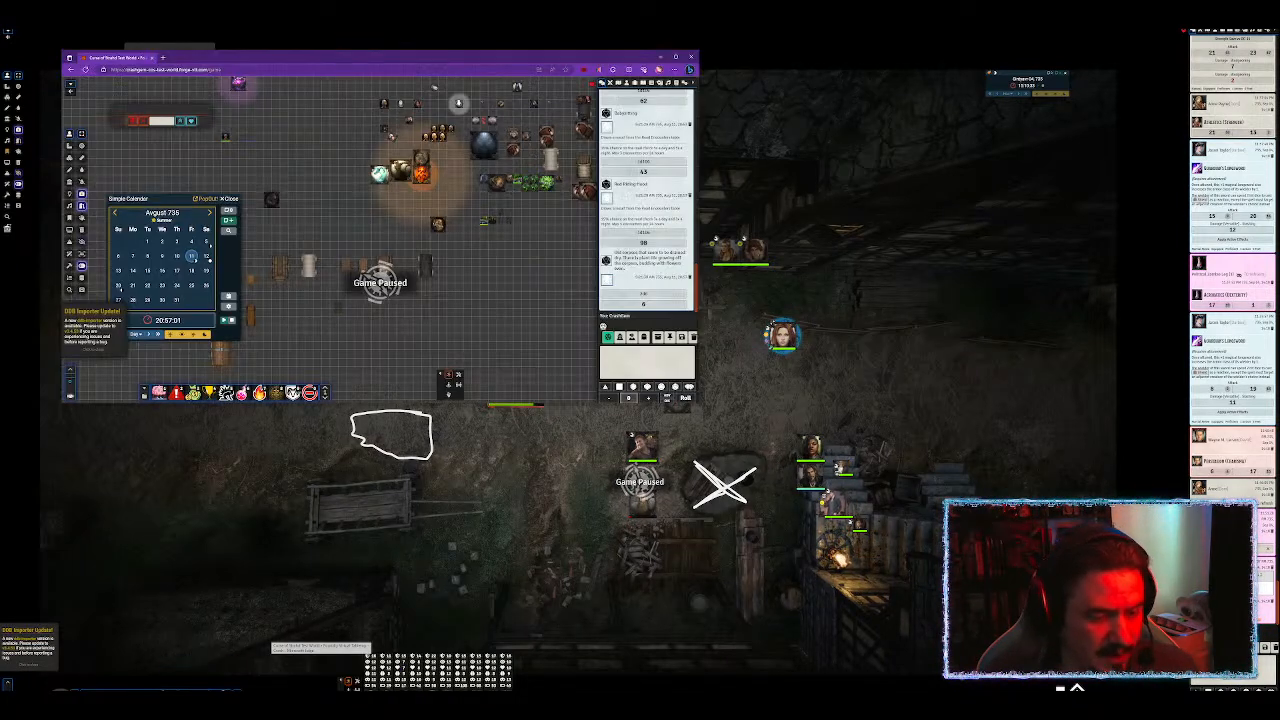
pyautogui.moveTo(128, 58); pyautogui.dragTo(190, 15)
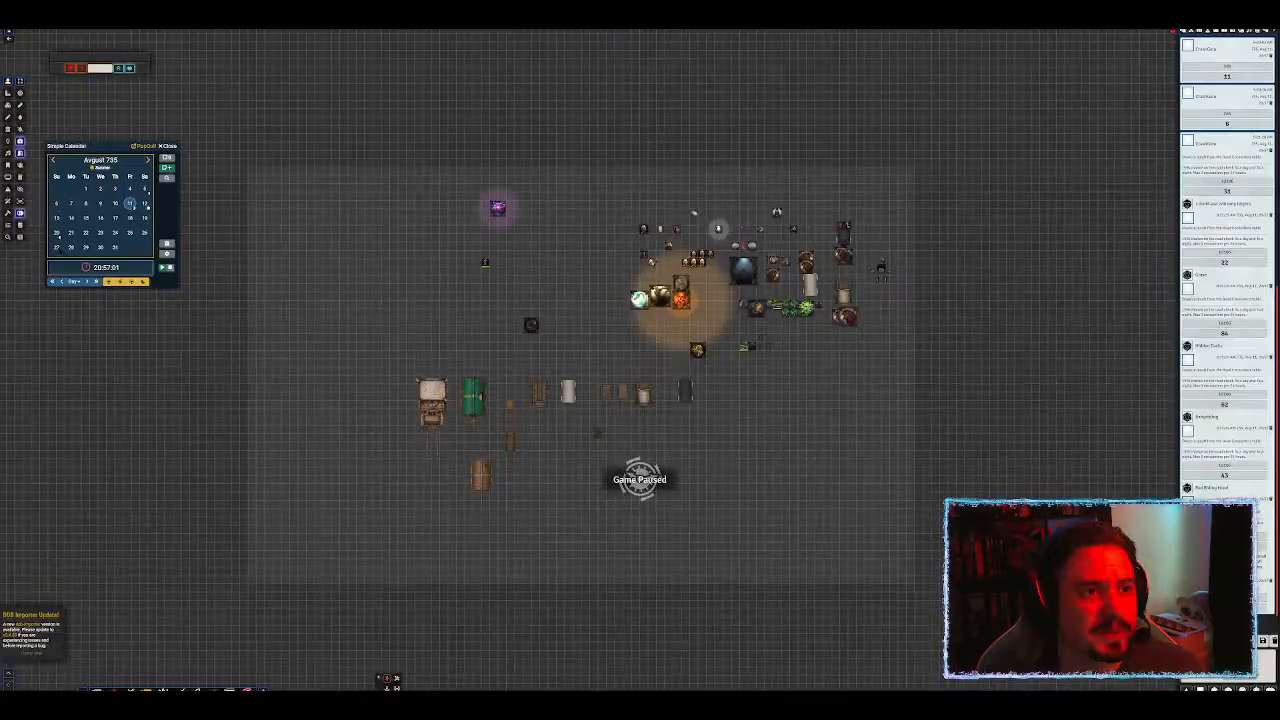
pyautogui.scroll(9, 563, 228)
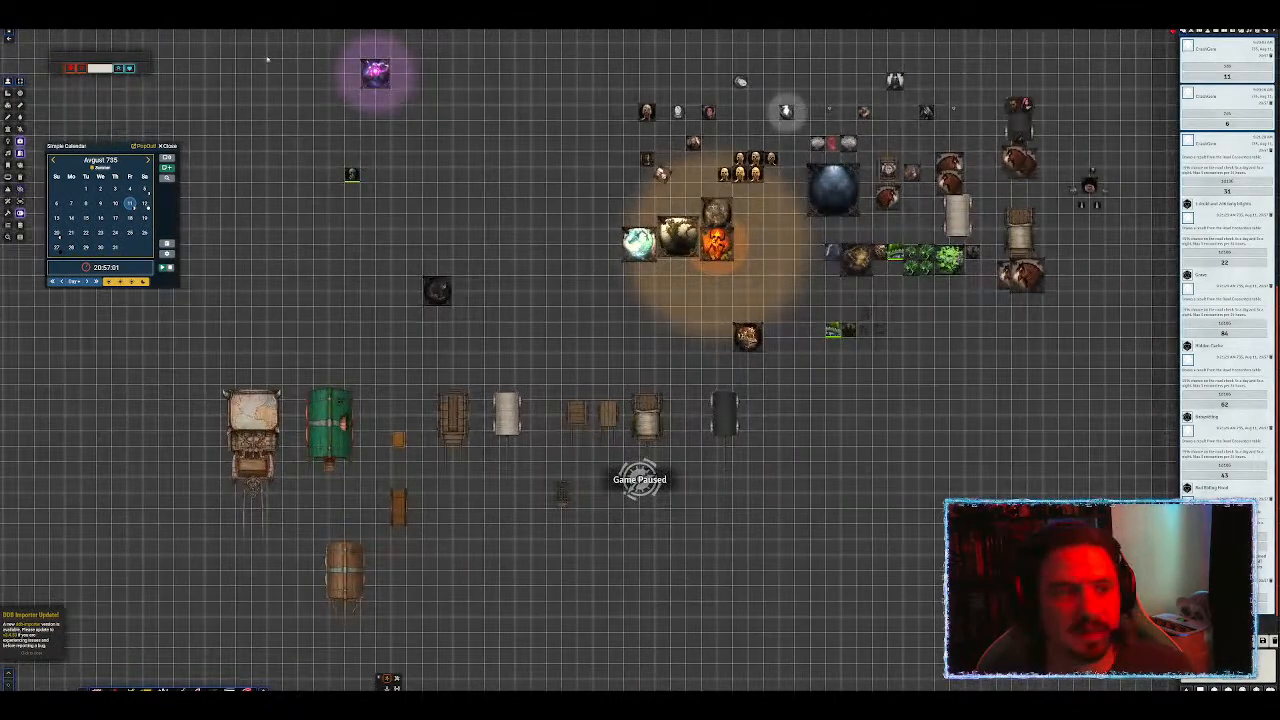
pyautogui.click(240, 16)
pyautogui.moveTo(885, 253); pyautogui.dragTo(896, 203)
pyautogui.scroll(6, 760, 249)
pyautogui.moveTo(795, 173); pyautogui.dragTo(853, 231)
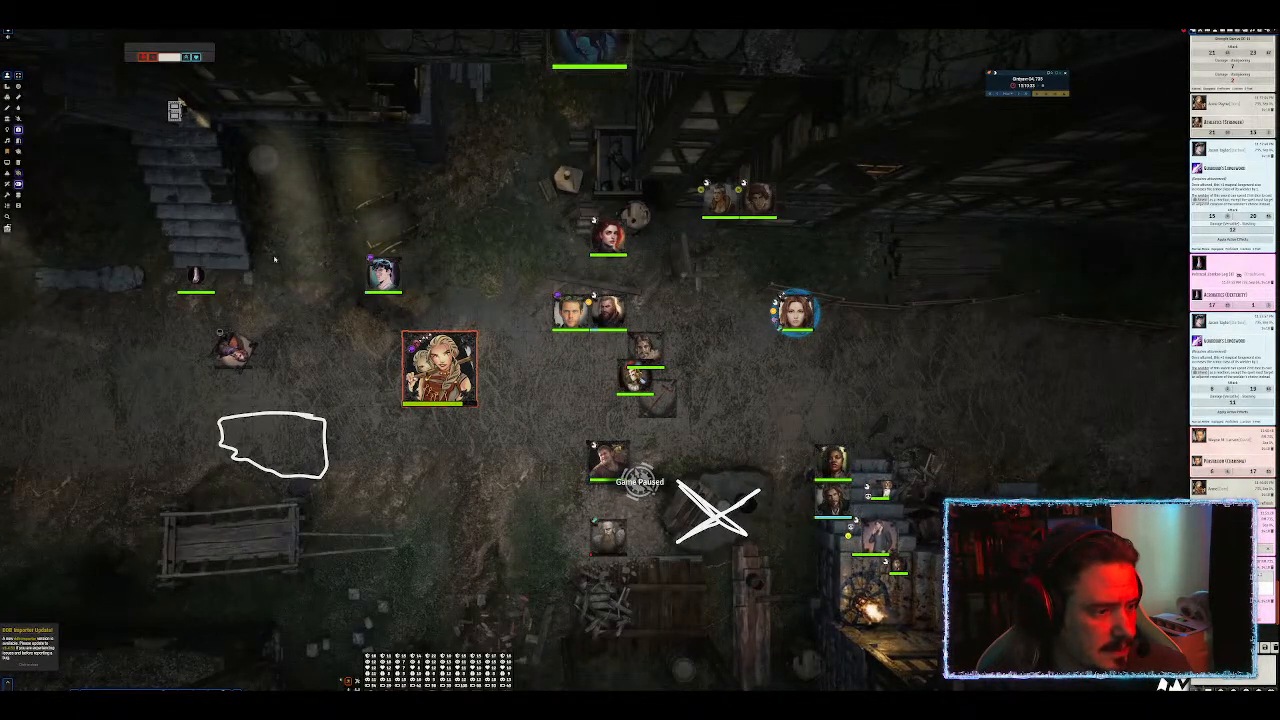
# Step: Place the DM Notes document beside the battle map and give the map about three quarters of the screen width
pyautogui.moveTo(2, 350); pyautogui.dragTo(756, 97)
pyautogui.press('super+Right')
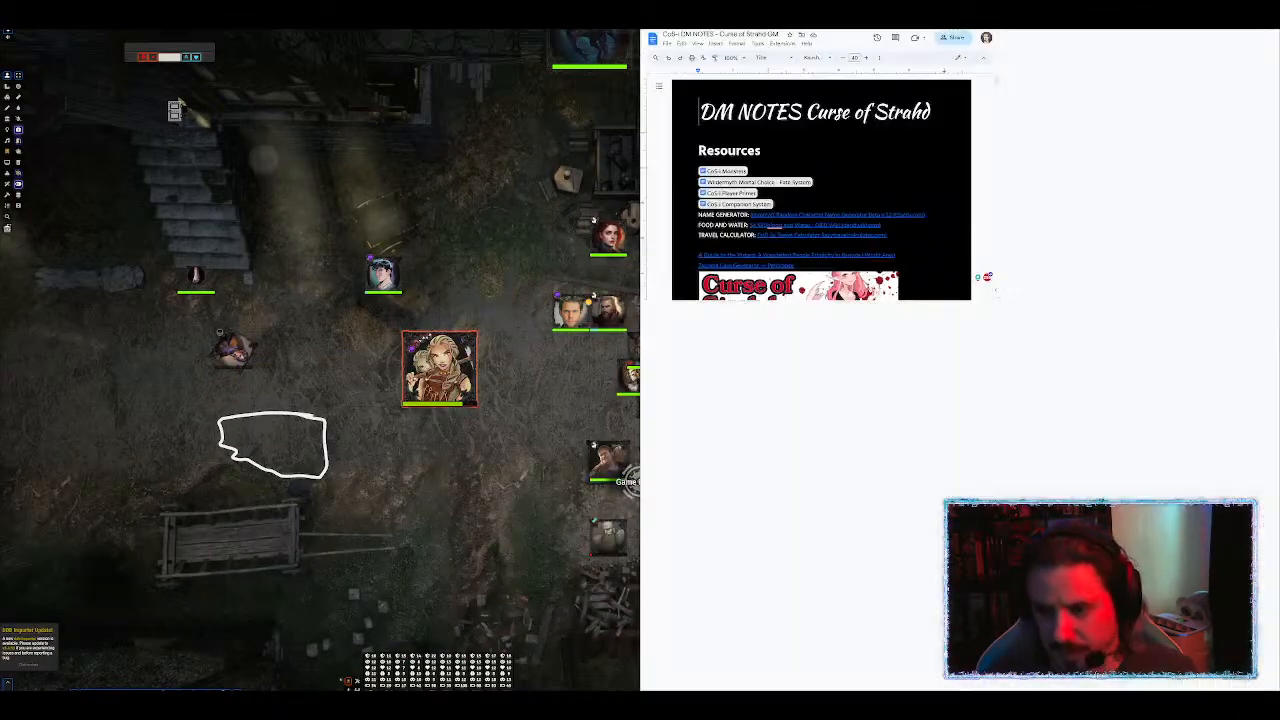
pyautogui.click(565, 192)
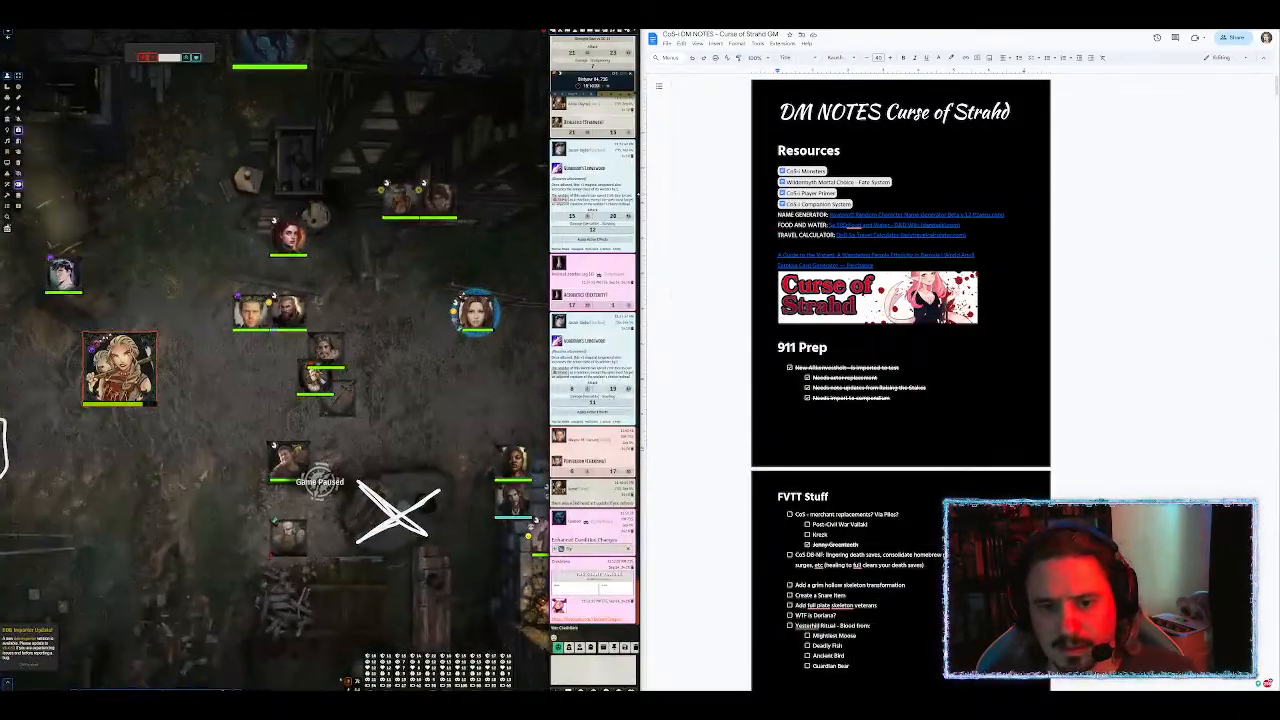
pyautogui.moveTo(645, 195); pyautogui.dragTo(951, 191)
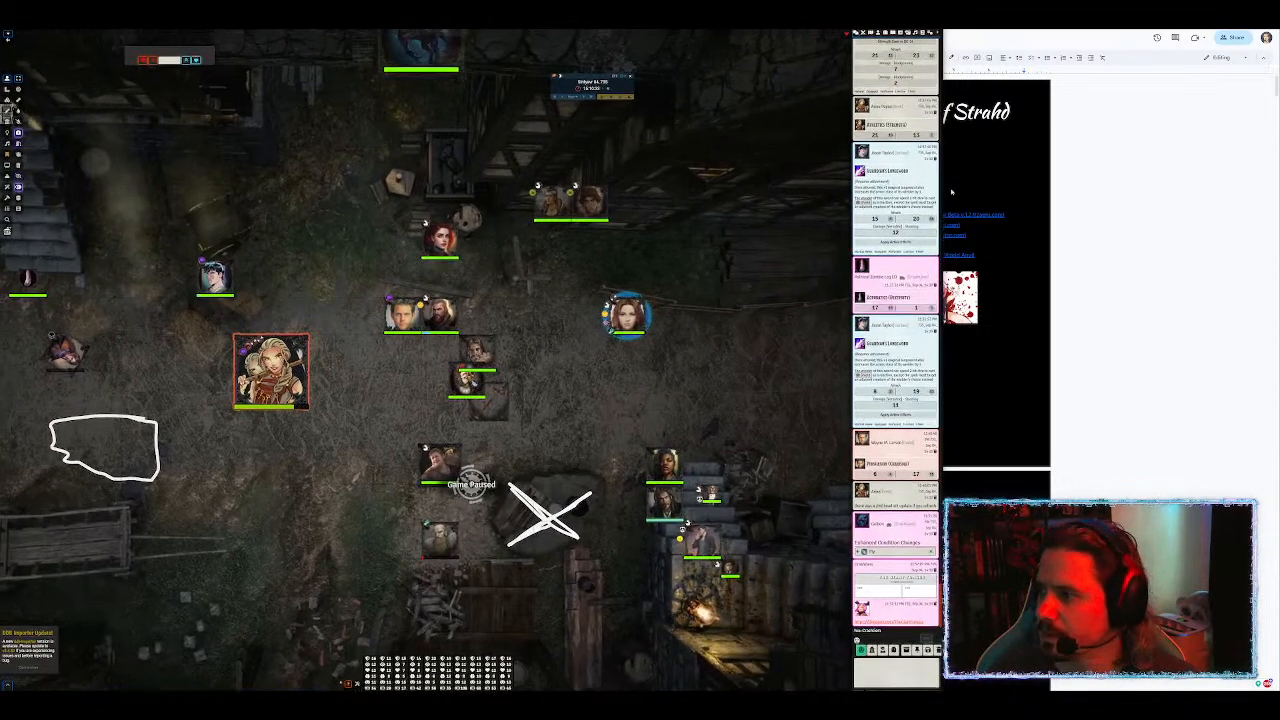
# Step: In the FVTT Stuff checklist, remove the blank line above "Add a grim hollow skeleton transformation" and check off that item
pyautogui.click(1146, 236)
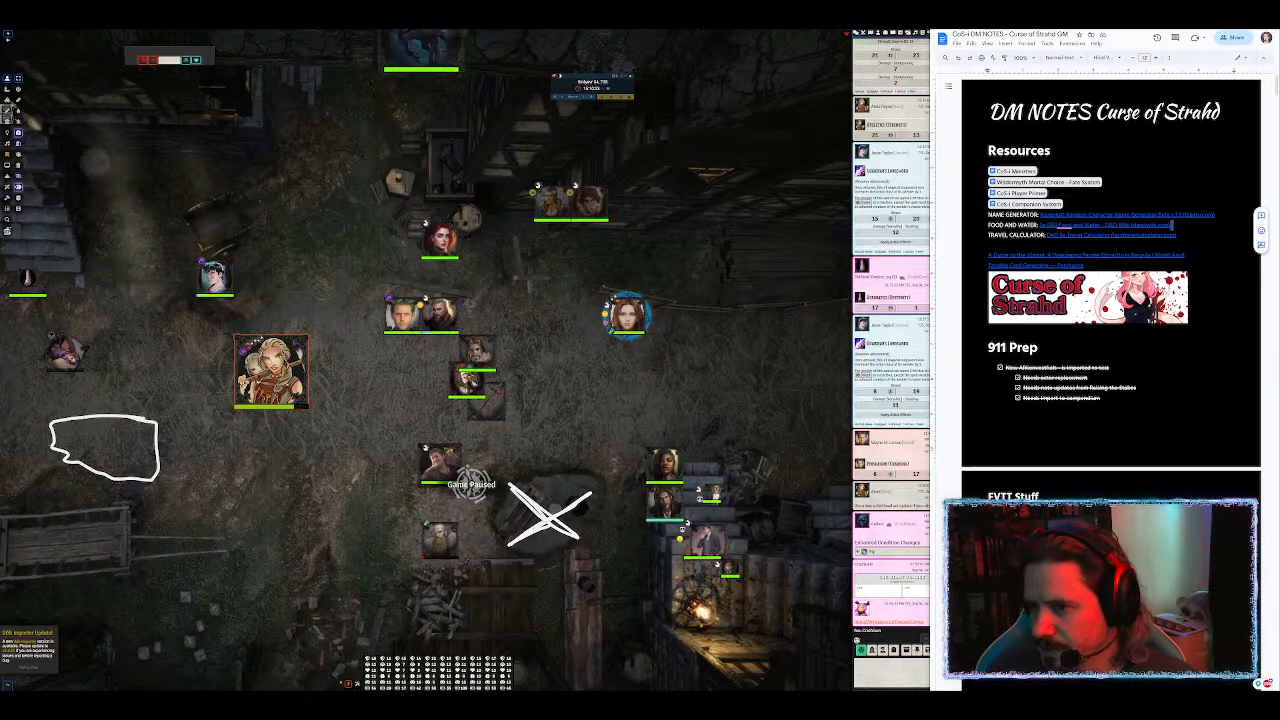
pyautogui.scroll(-4, 1110, 270)
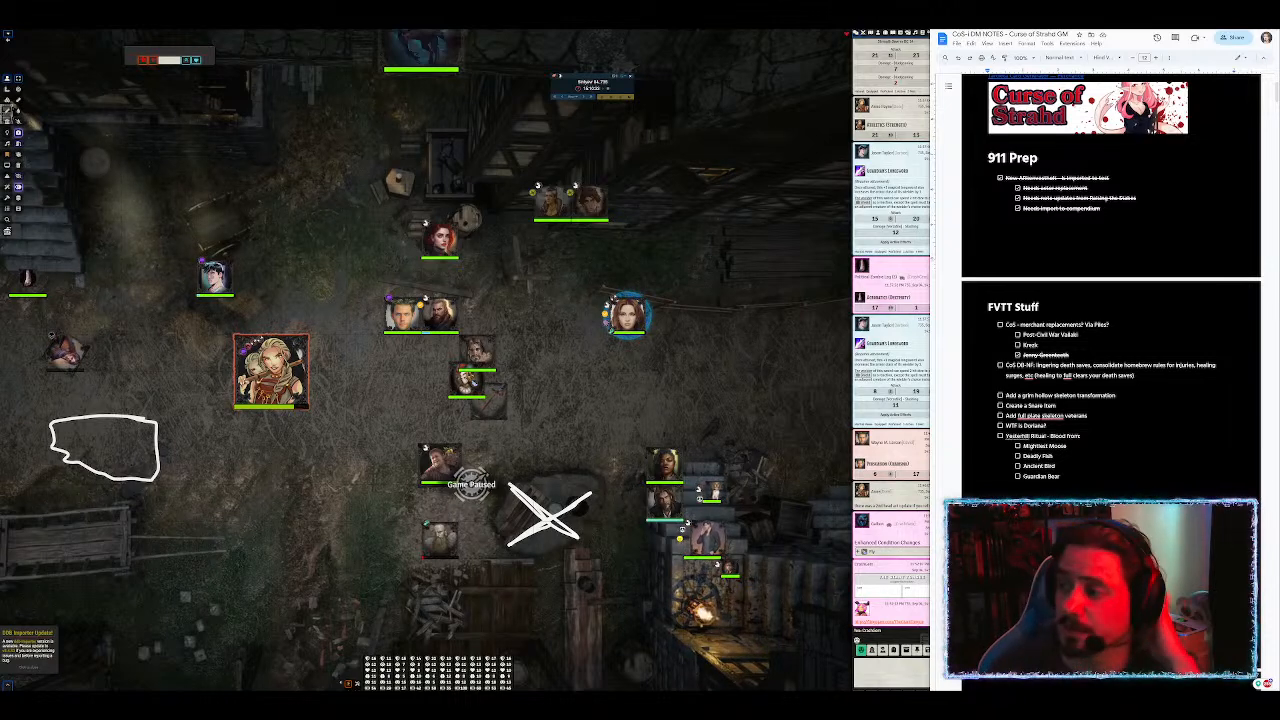
pyautogui.scroll(-2, 1110, 270)
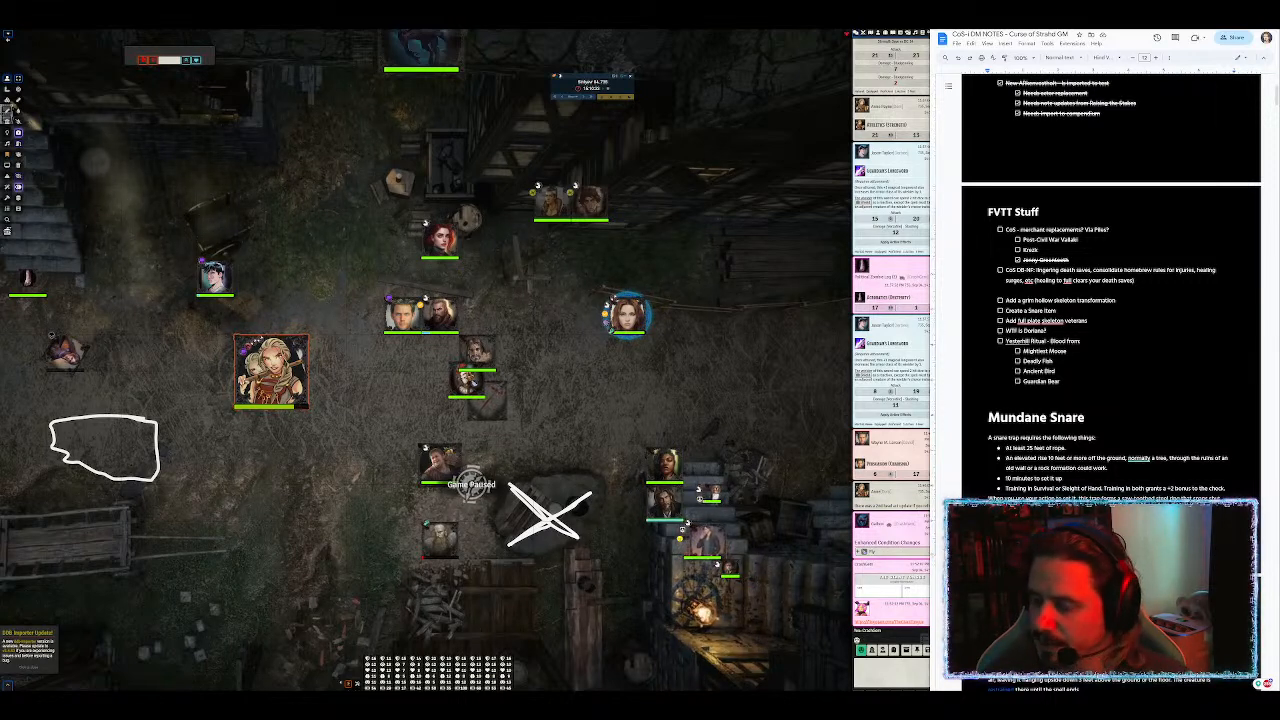
pyautogui.press('BackSpace')
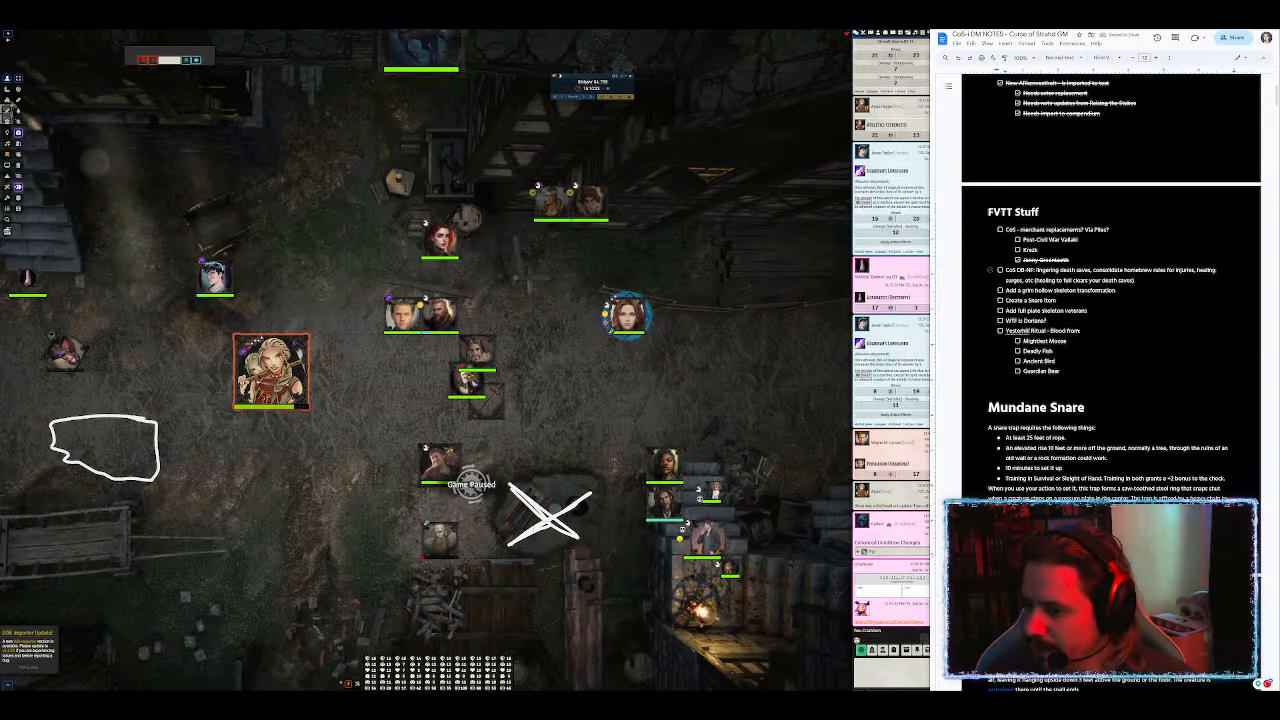
pyautogui.click(1000, 290)
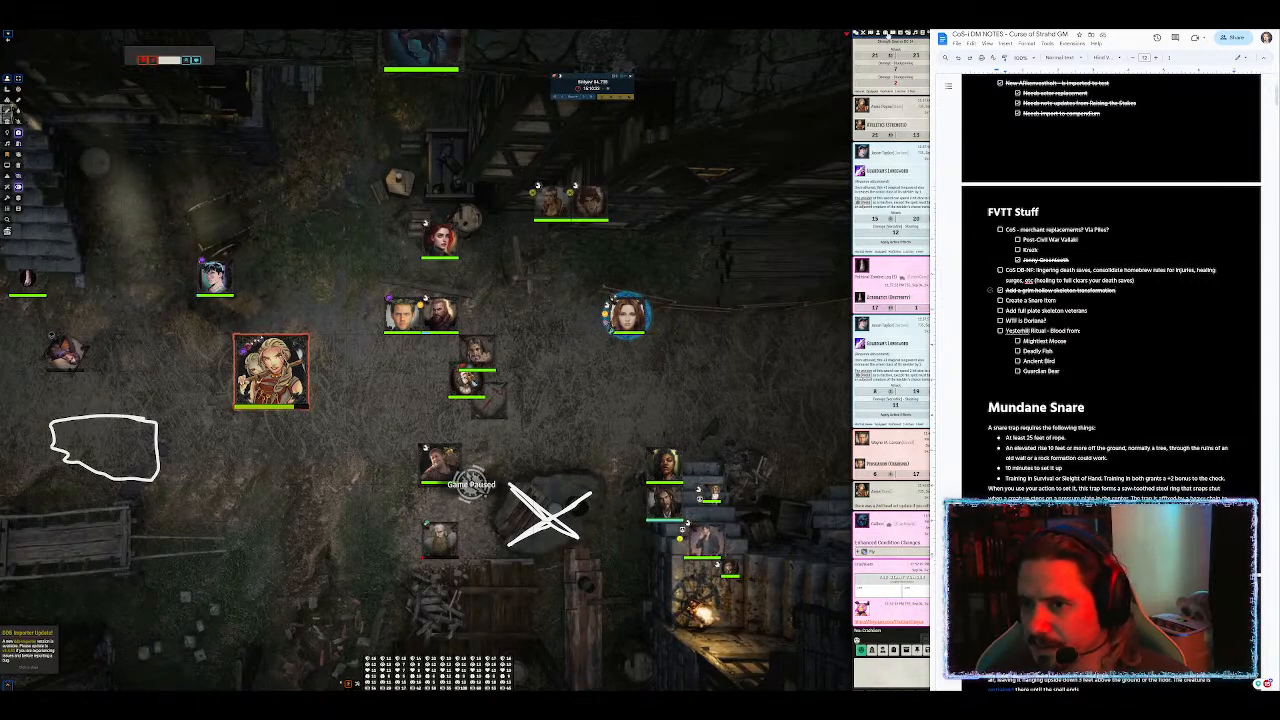
# Step: Switch to the test world, search its items directory for "snare", and clear the search
pyautogui.click(566, 22)
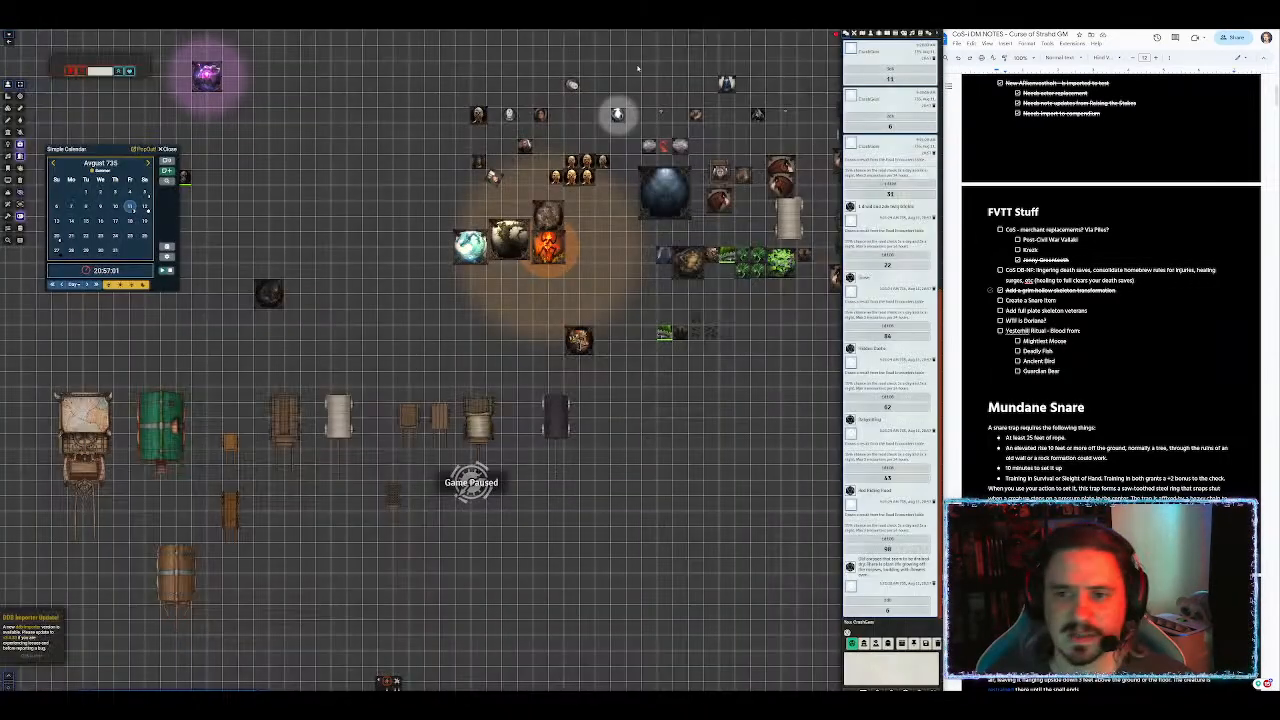
pyautogui.click(878, 37)
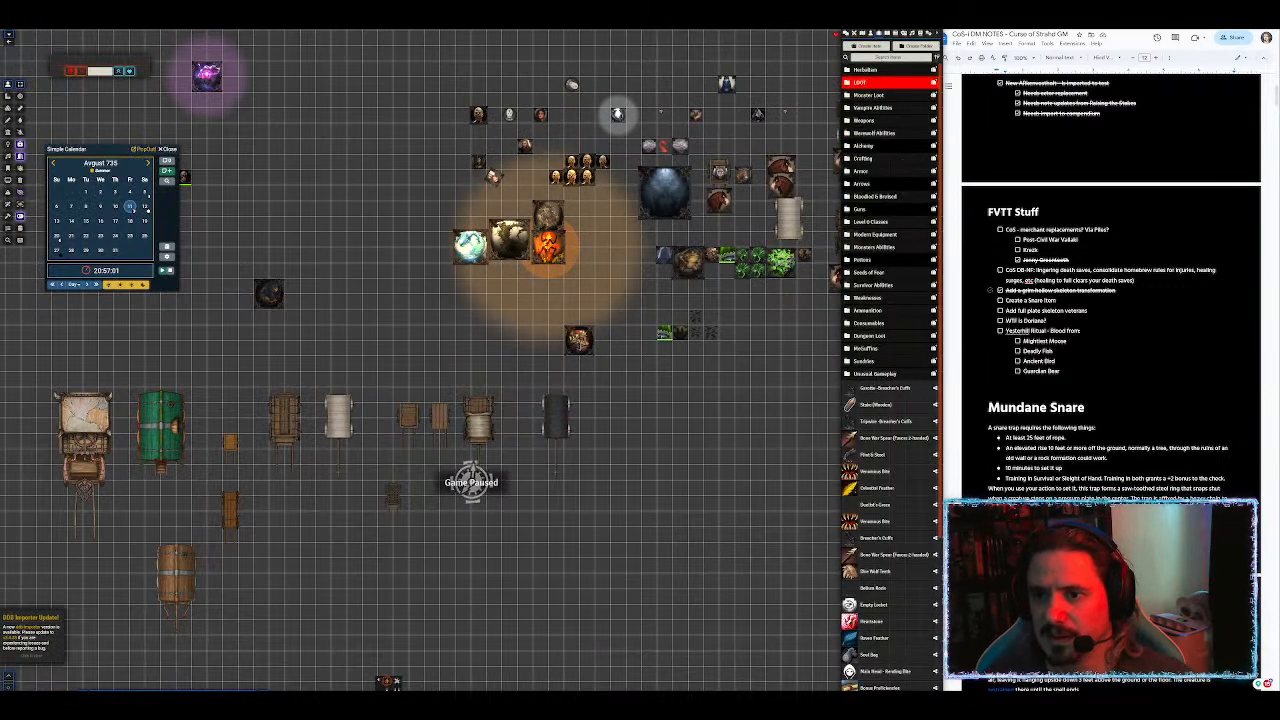
pyautogui.write('snare')
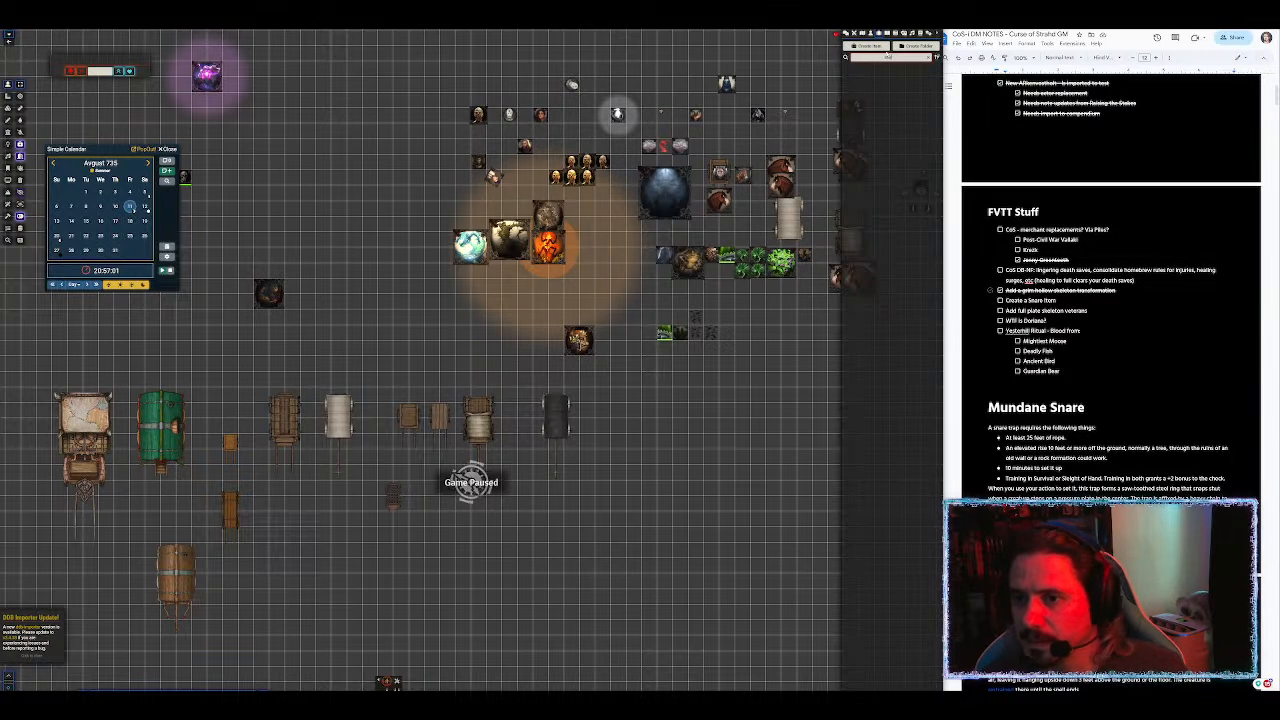
pyautogui.press('BackSpace')
pyautogui.press('BackSpace')
pyautogui.press('BackSpace')
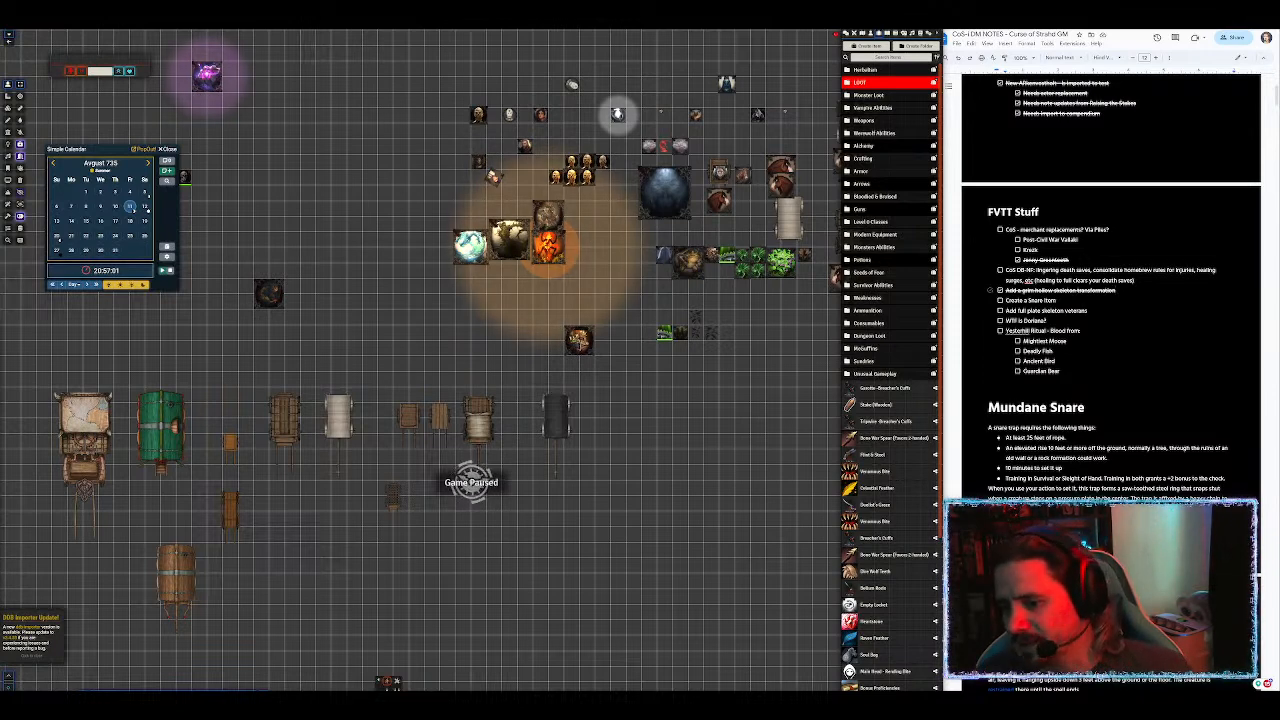
# Step: Find the Mundane Snare rules in the notes, search the world for "hunting trap", and add a Hunting Trap to the items directory
pyautogui.scroll(-6, 1110, 290)
pyautogui.scroll(2, 1110, 290)
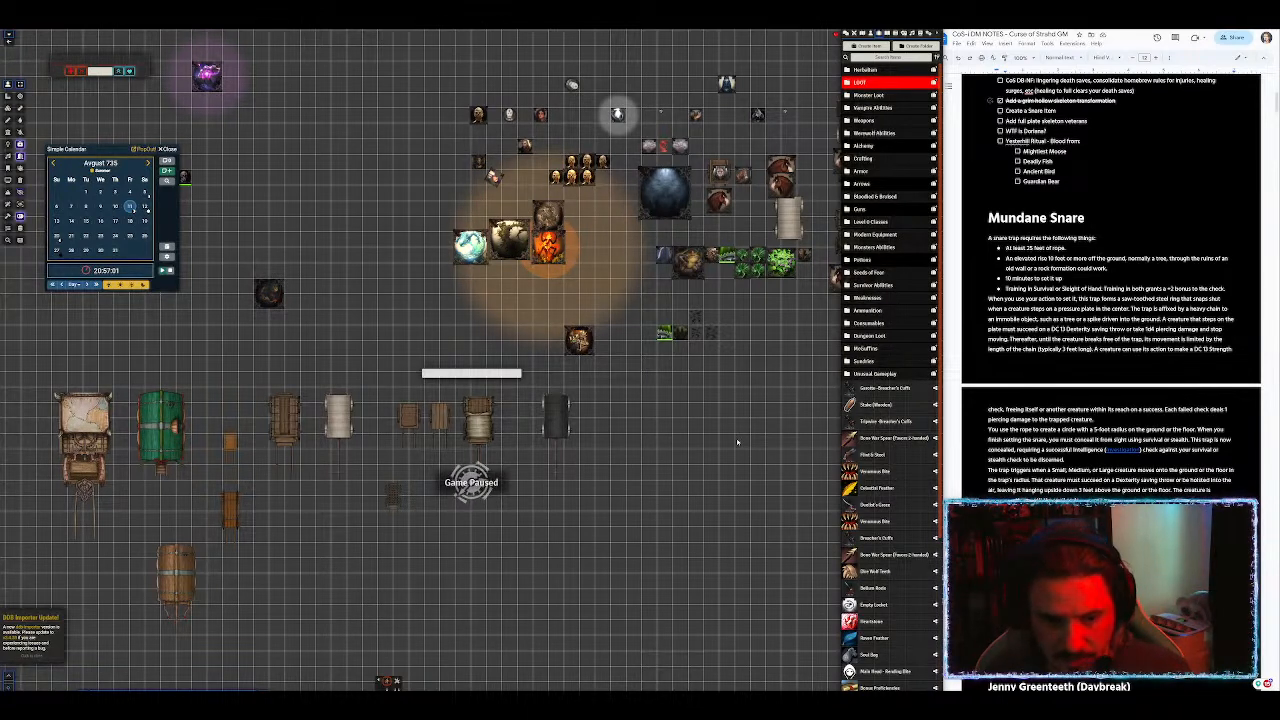
pyautogui.write('hunting trap')
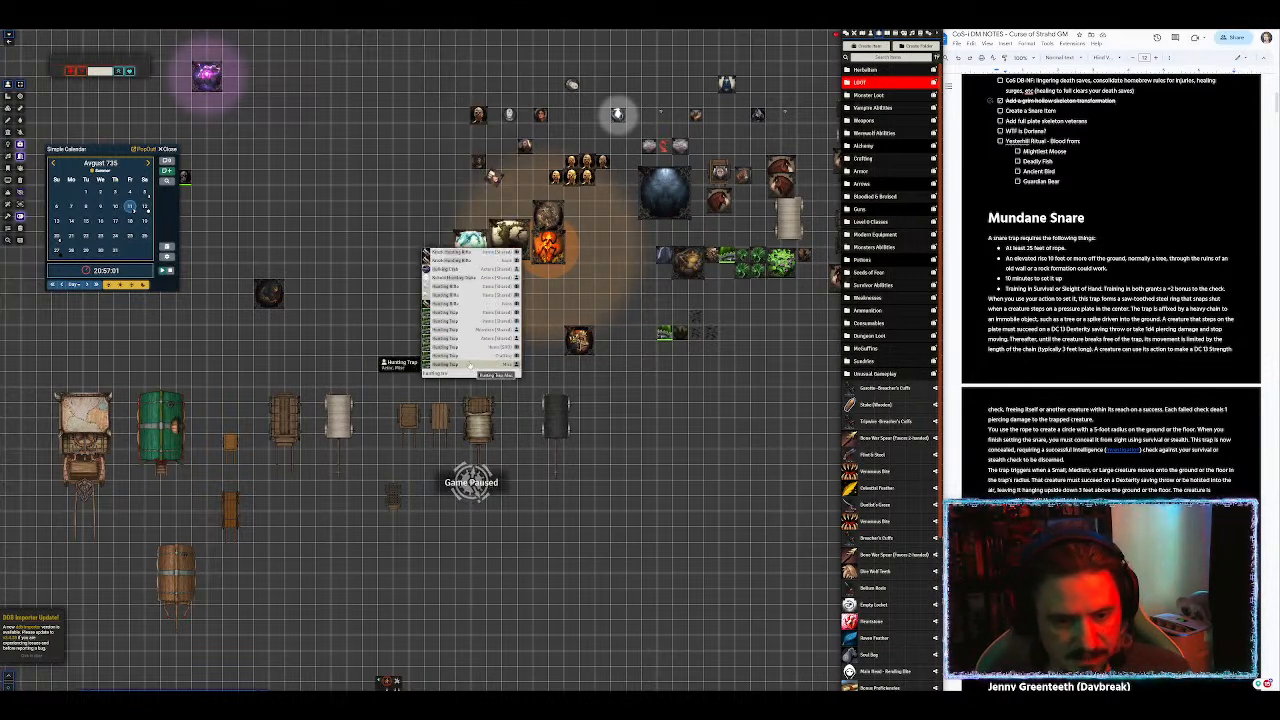
pyautogui.moveTo(463, 350); pyautogui.dragTo(873, 437)
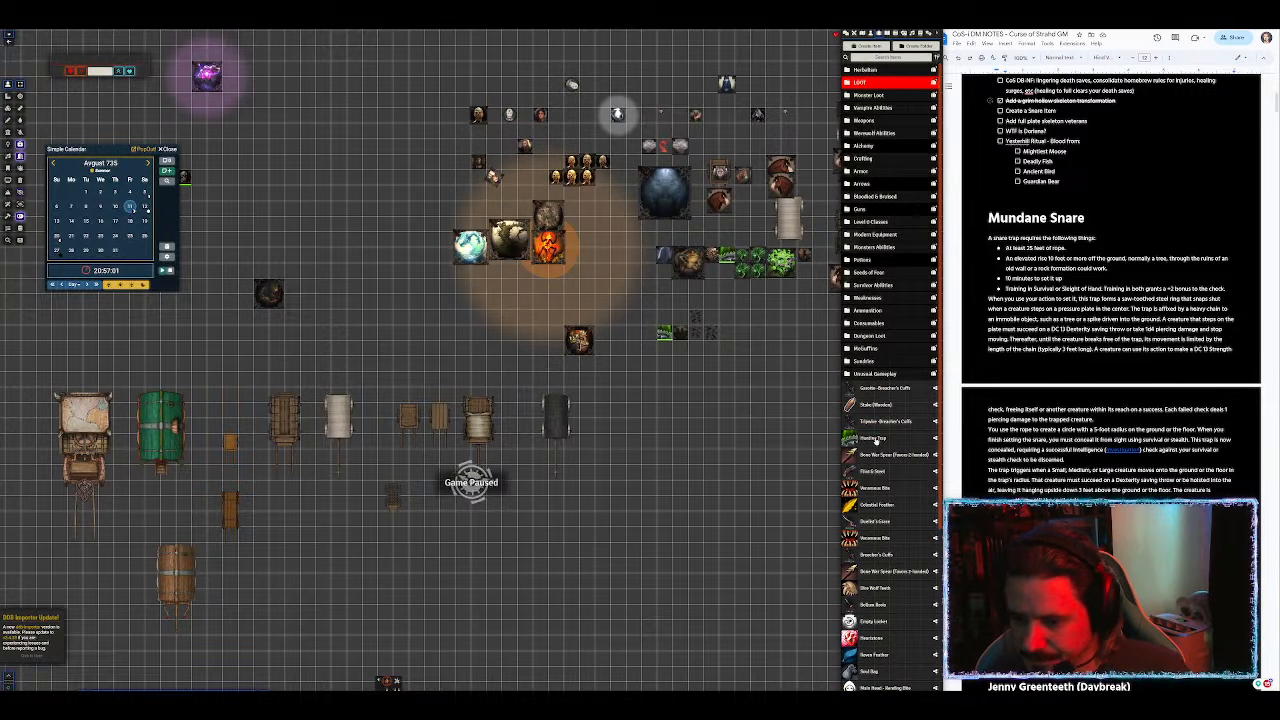
# Step: Open the added Hunting Trap item and rename it "Hunter's Snare"
pyautogui.click(877, 438)
pyautogui.moveTo(449, 307); pyautogui.dragTo(404, 301)
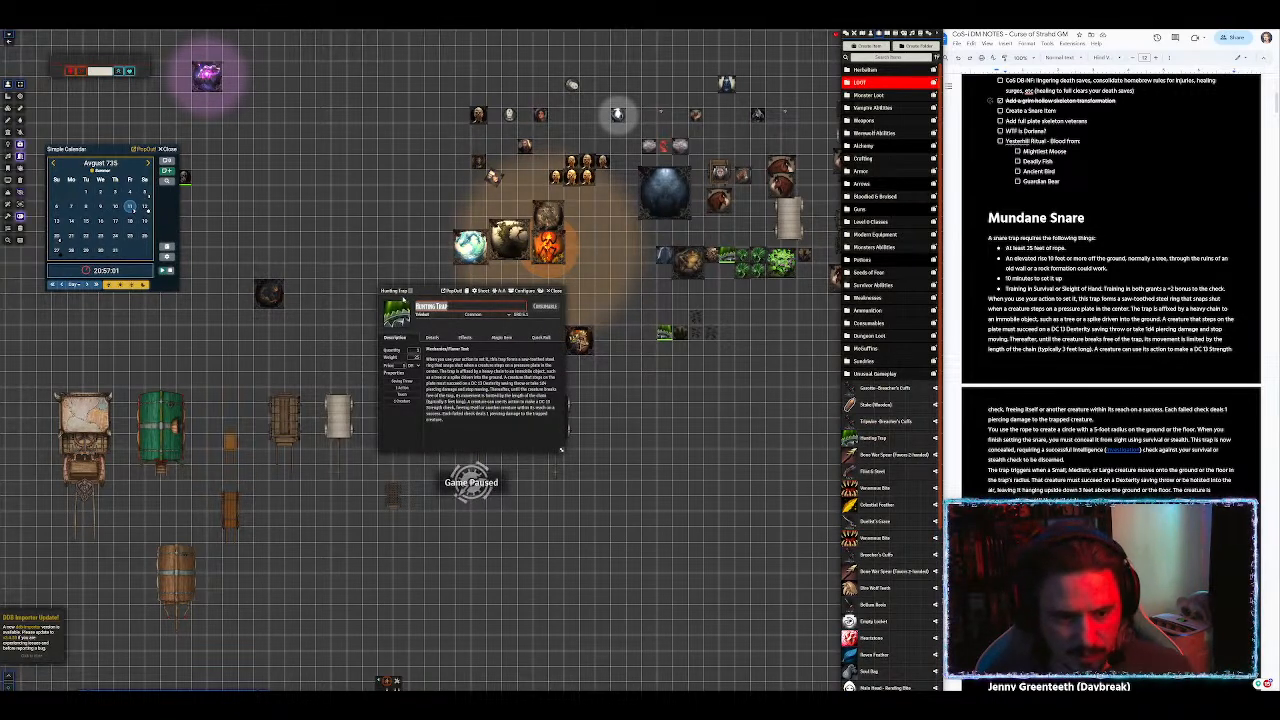
pyautogui.write("Hunter's")
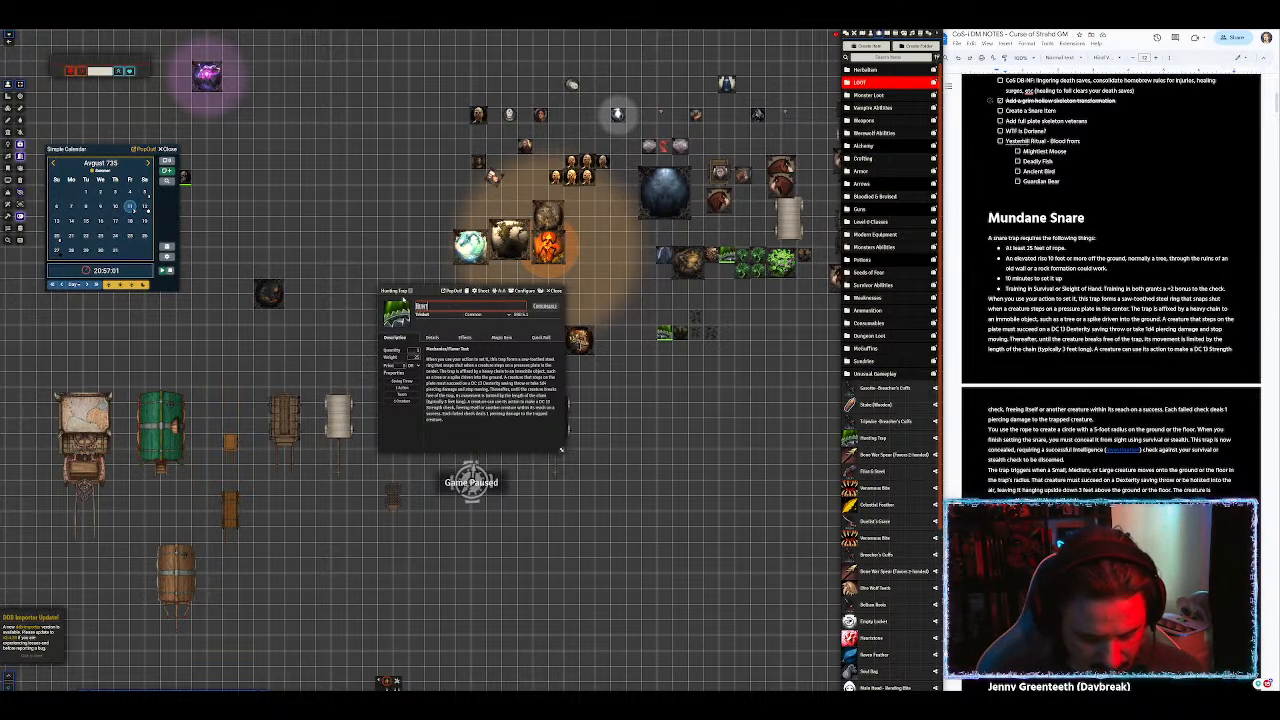
pyautogui.write(' Snare')
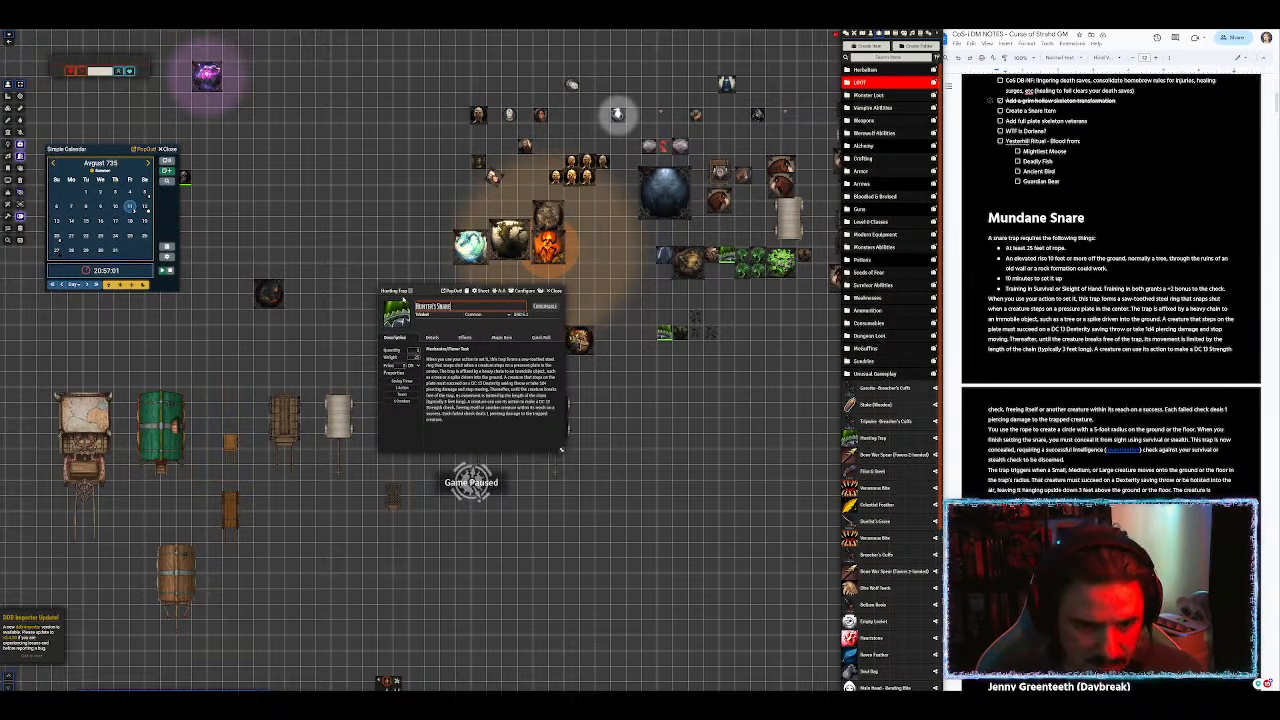
pyautogui.press('Return')
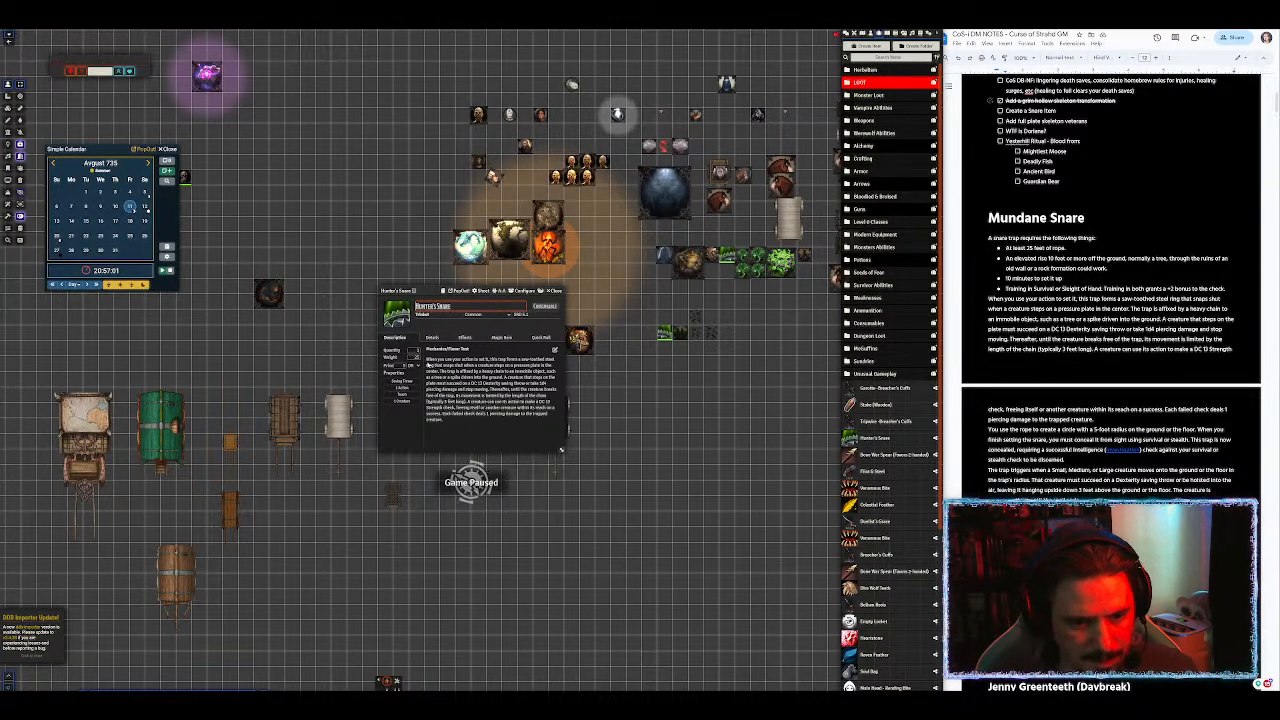
# Step: Open the image picker for Hunter's Snare, browse the core commodities icons as thumbnails, and examine the tech folder for a suitable image
pyautogui.click(397, 314)
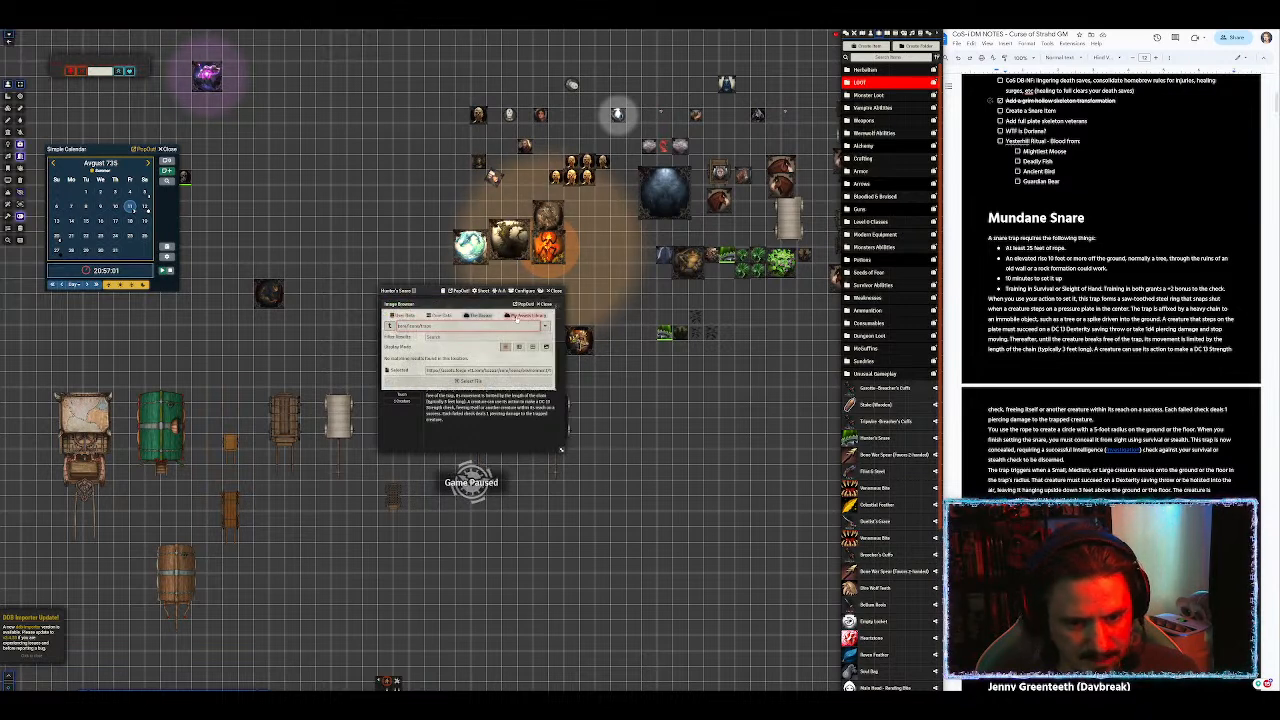
pyautogui.click(434, 317)
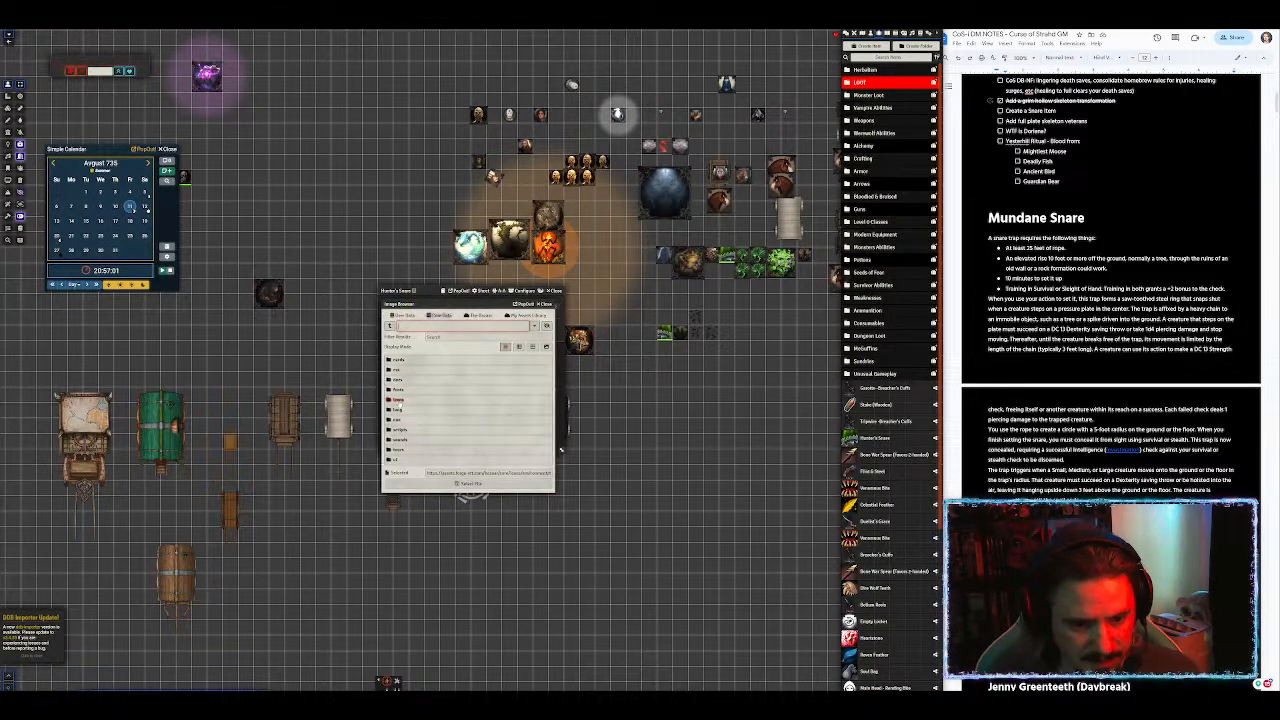
pyautogui.click(404, 401)
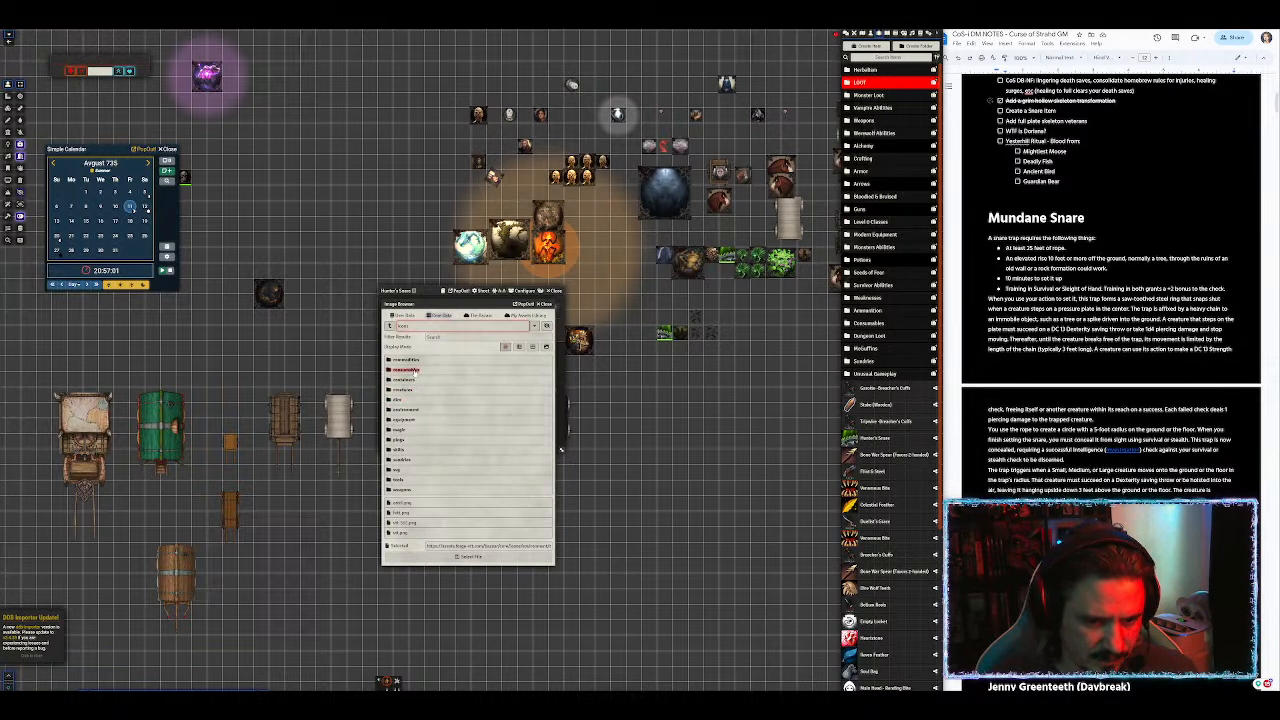
pyautogui.click(400, 359)
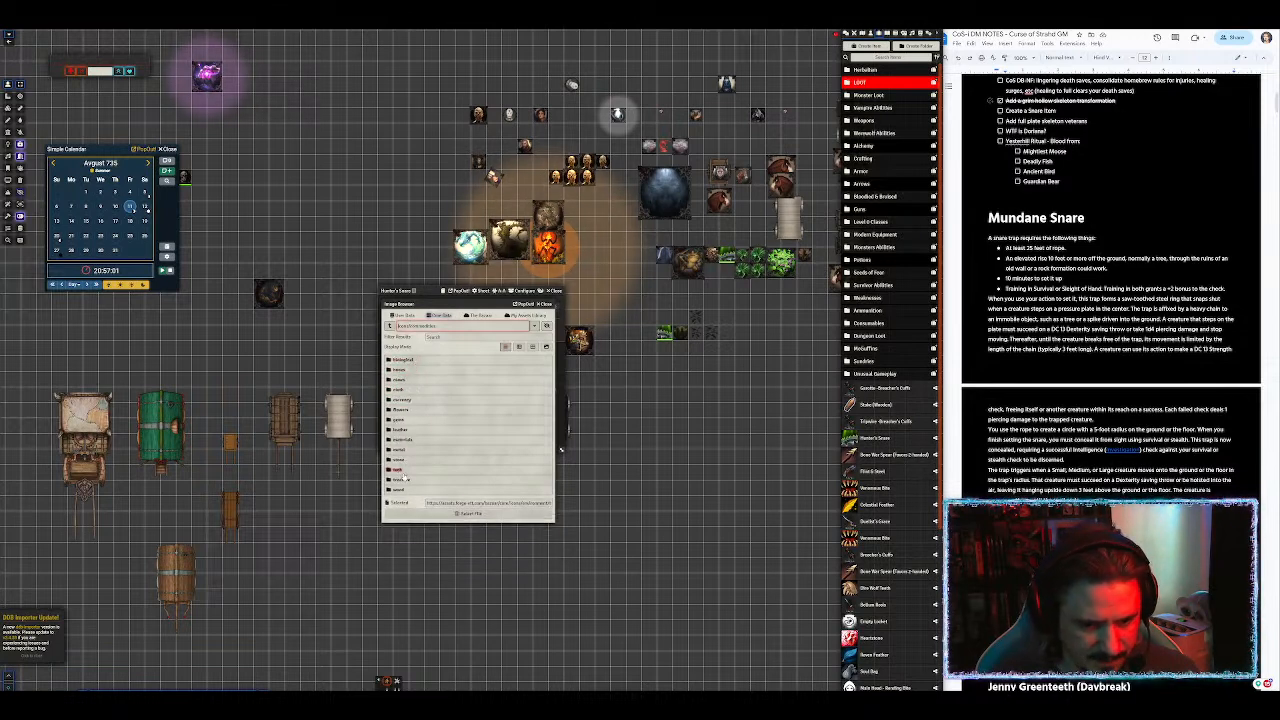
pyautogui.click(400, 439)
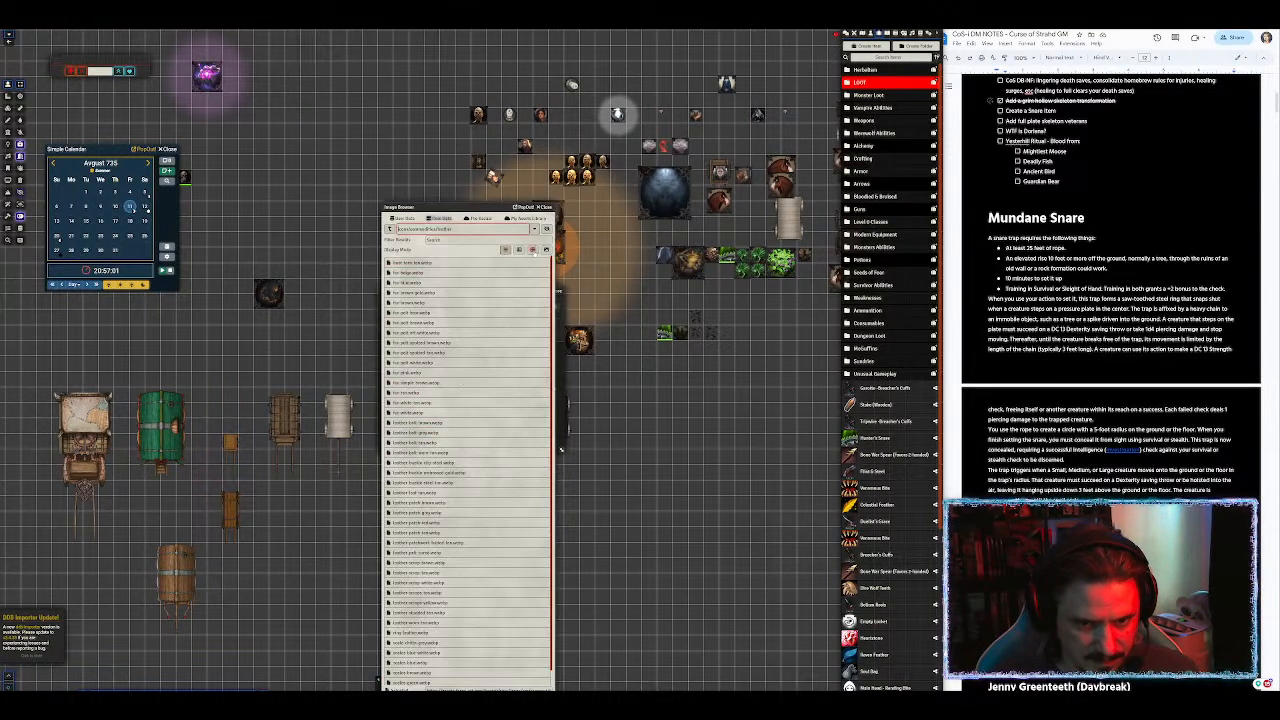
pyautogui.click(532, 250)
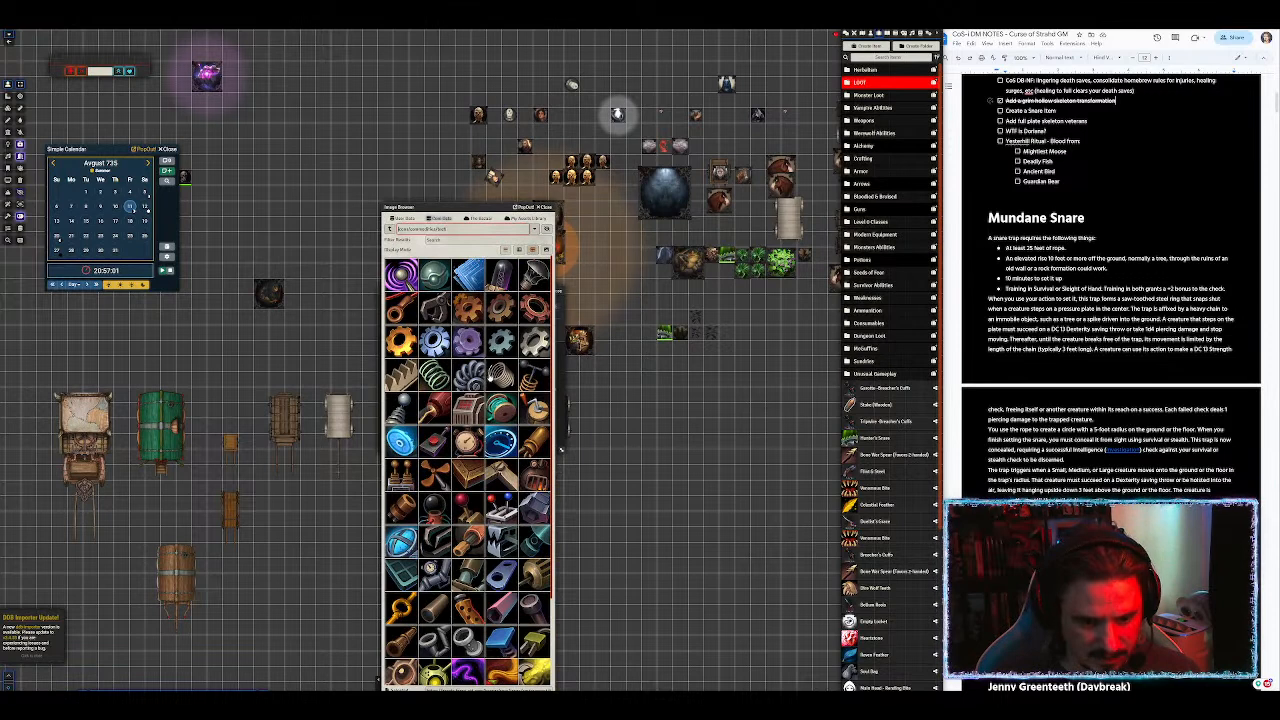
pyautogui.scroll(-3, 489, 378)
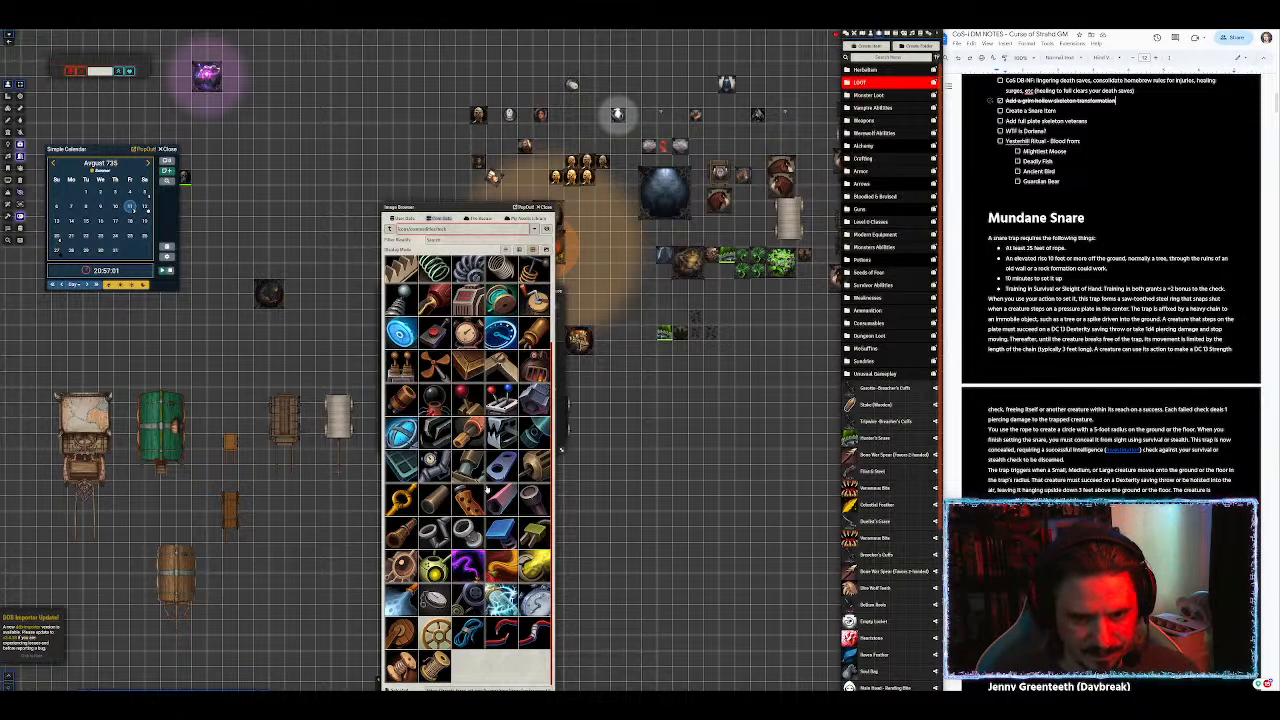
# Step: Examine the core icons in the commodities materials folder for a suitable snare image
pyautogui.click(390, 229)
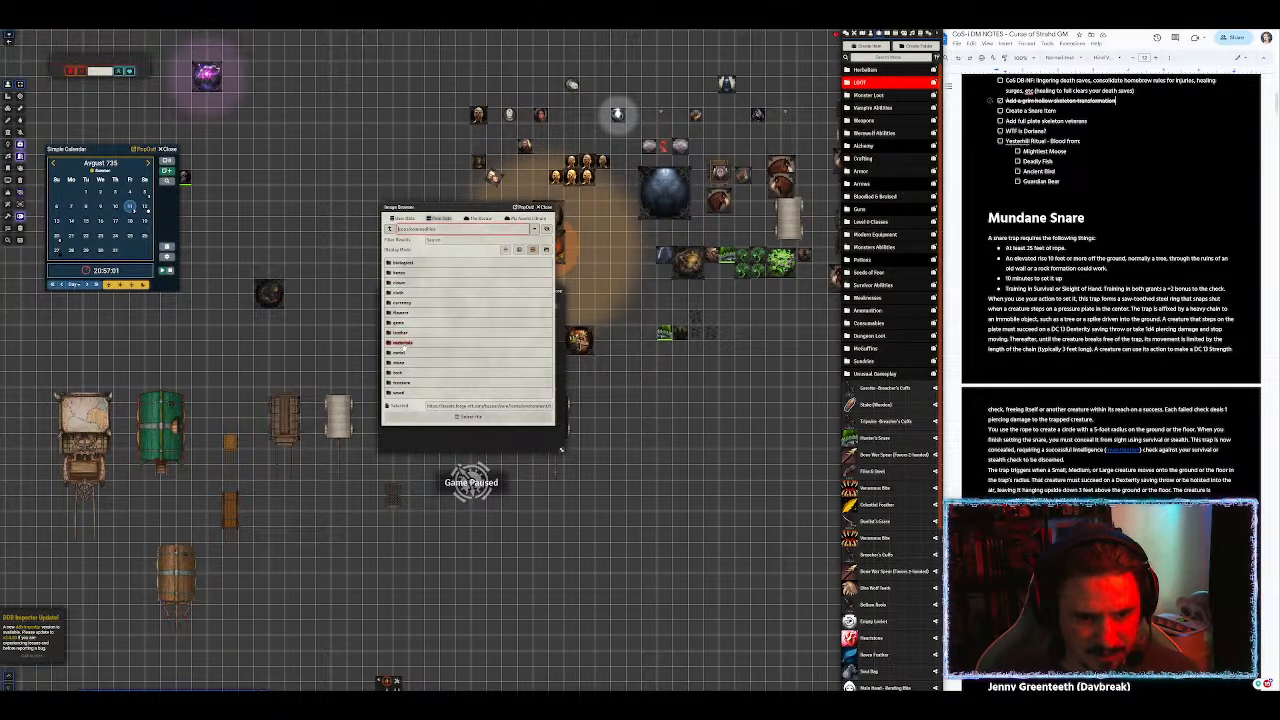
pyautogui.click(402, 343)
pyautogui.scroll(-2, 450, 370)
pyautogui.scroll(-1, 454, 384)
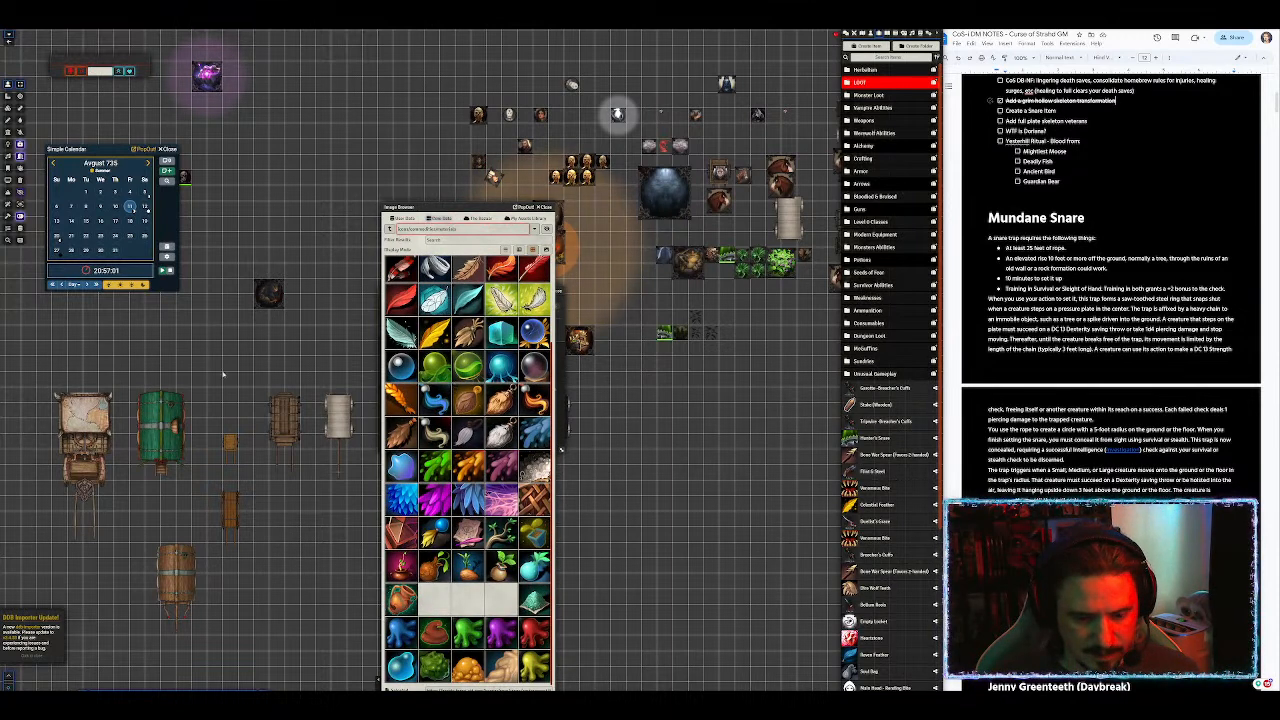
pyautogui.scroll(1, 640, 400)
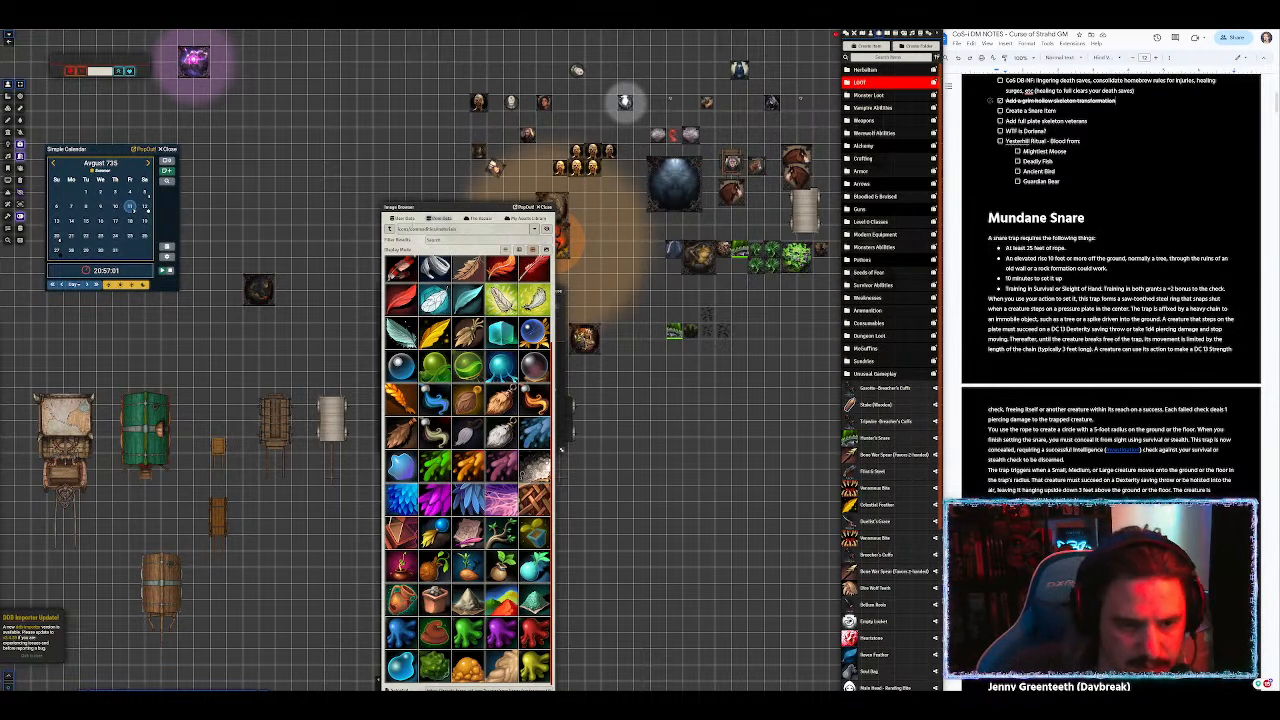
pyautogui.click(389, 228)
pyautogui.press('space')
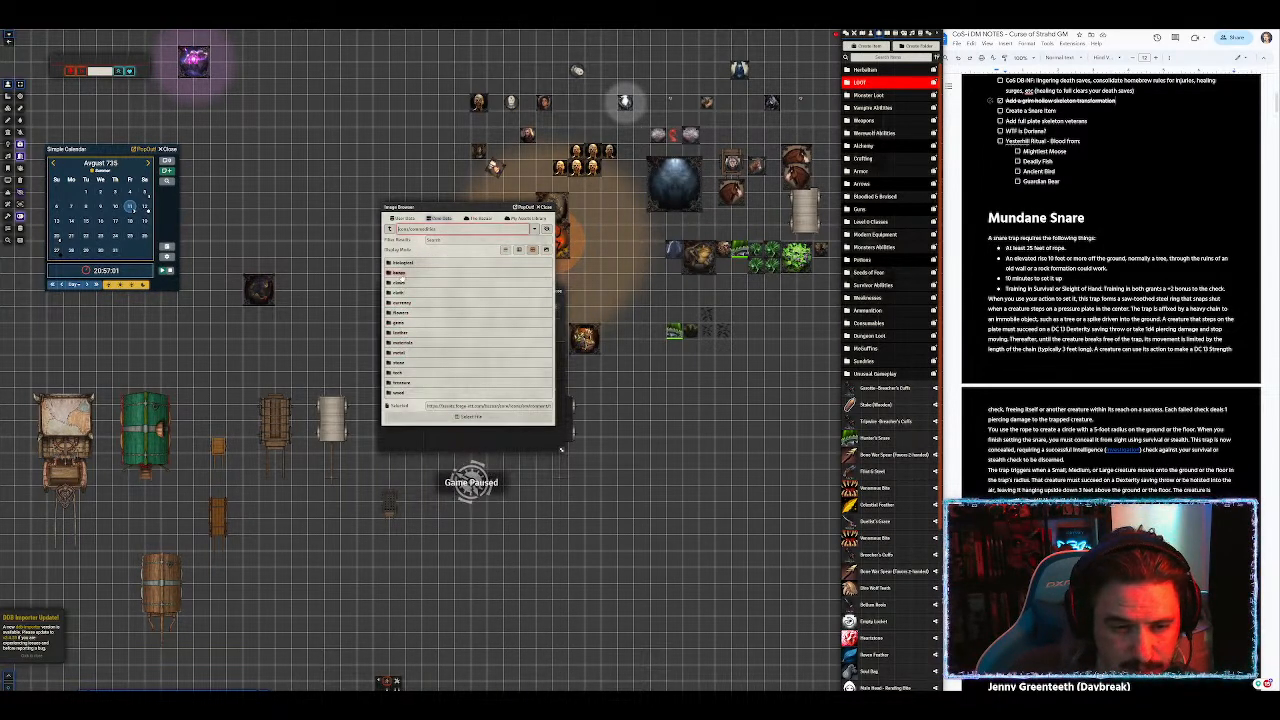
pyautogui.click(404, 338)
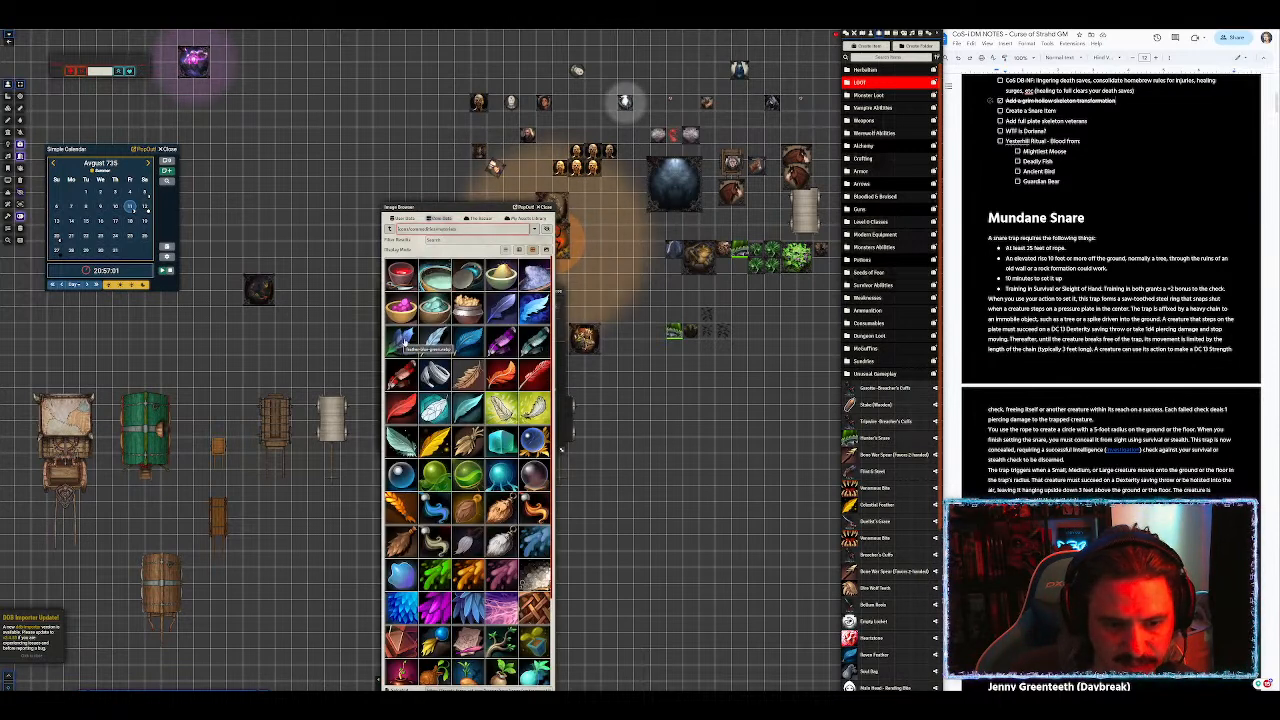
pyautogui.scroll(-2, 404, 340)
pyautogui.click(389, 229)
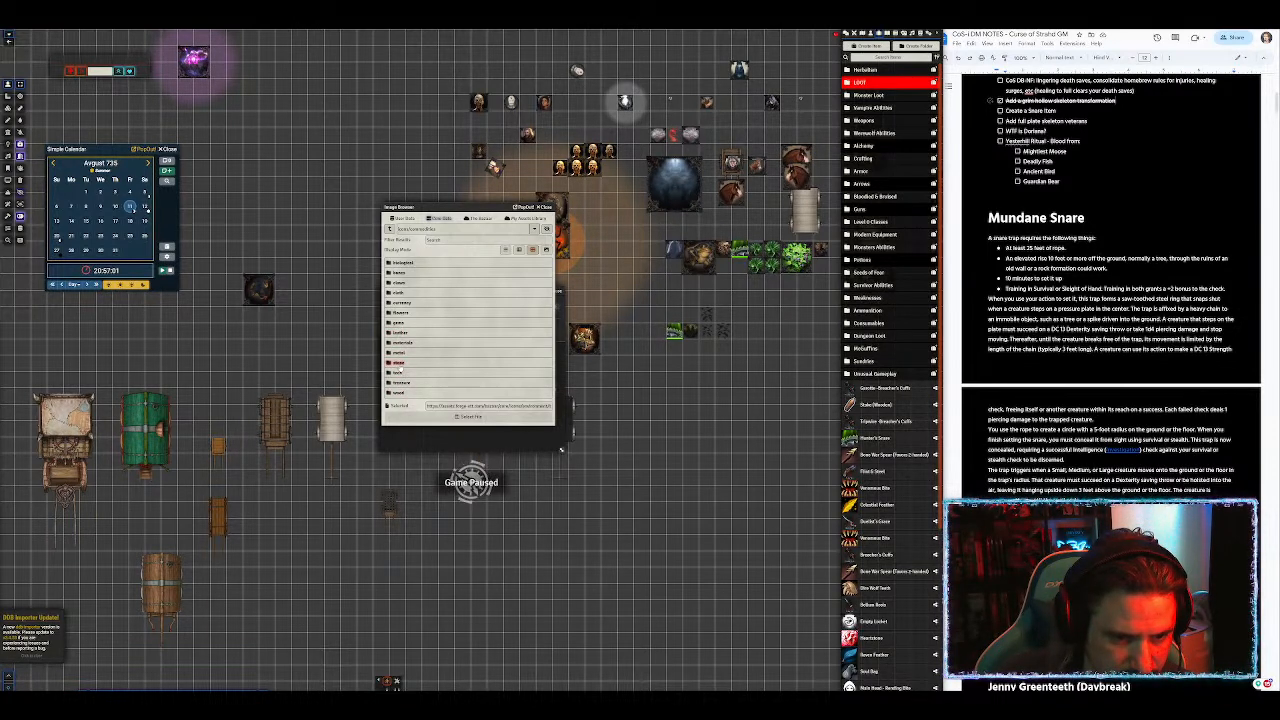
# Step: Check the equipment and consumables icon folders for a category that could hold a snare image
pyautogui.click(389, 229)
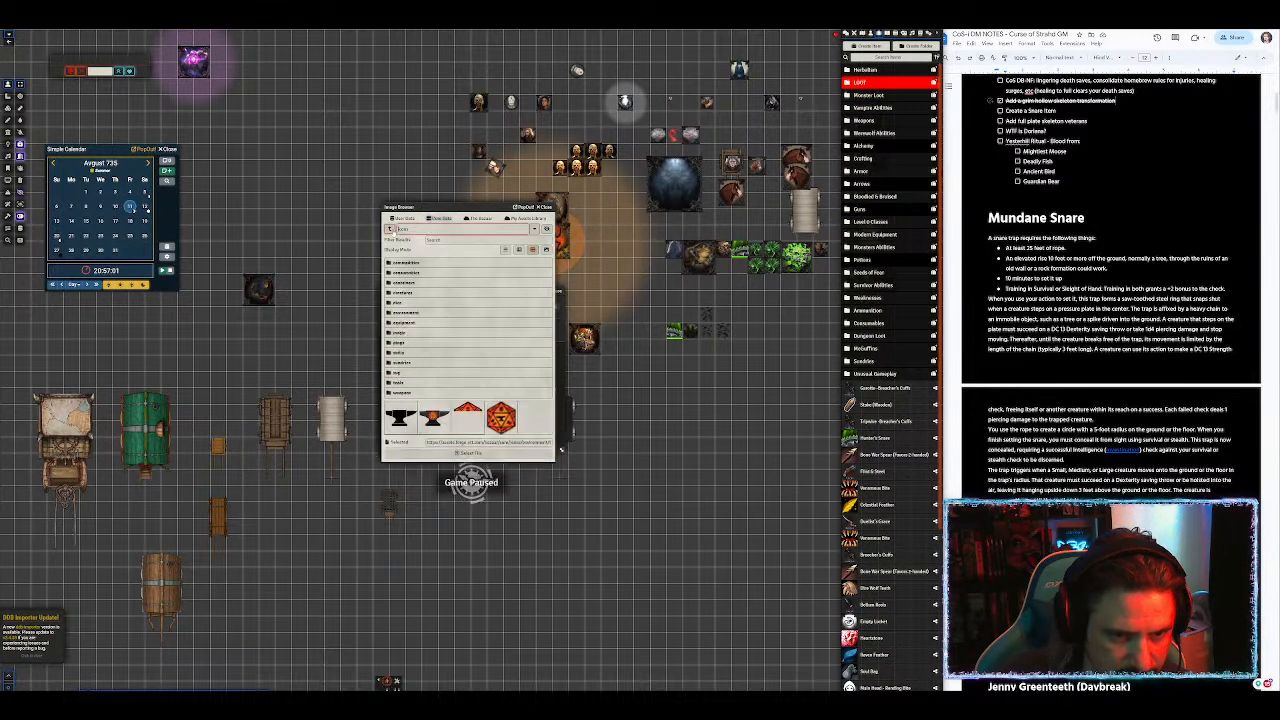
pyautogui.click(404, 323)
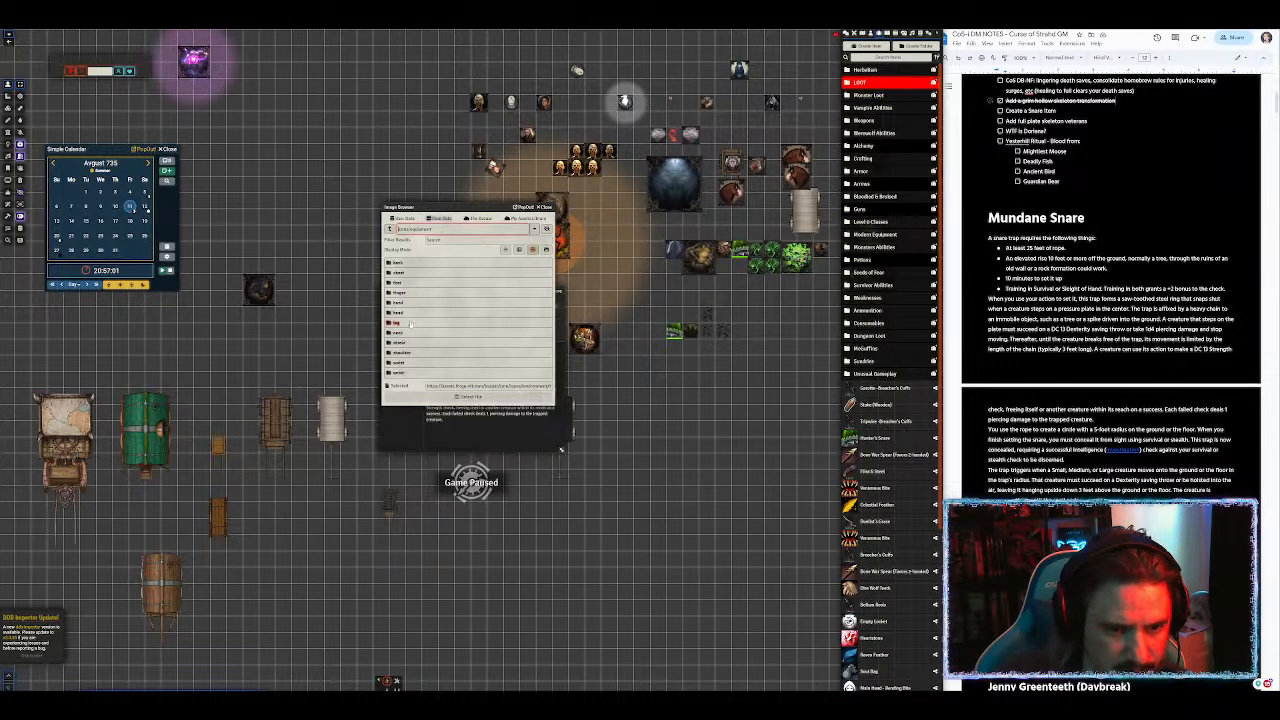
pyautogui.click(390, 229)
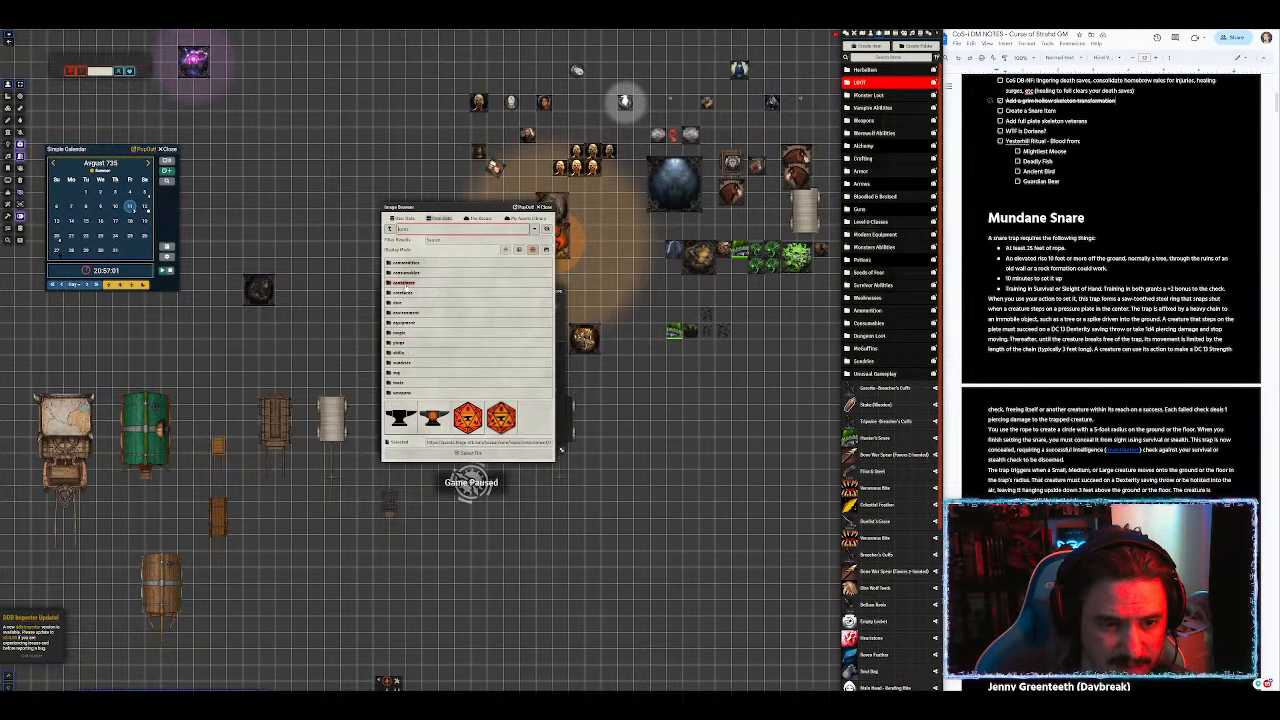
pyautogui.click(405, 274)
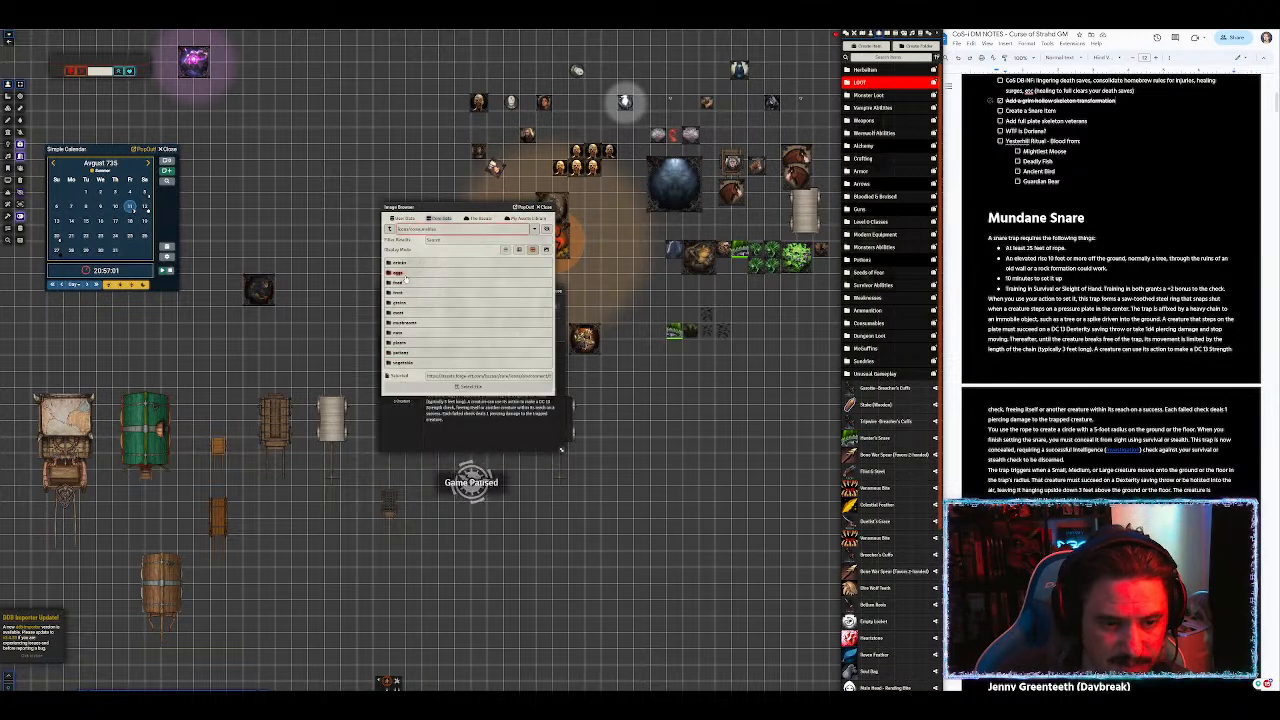
pyautogui.click(389, 228)
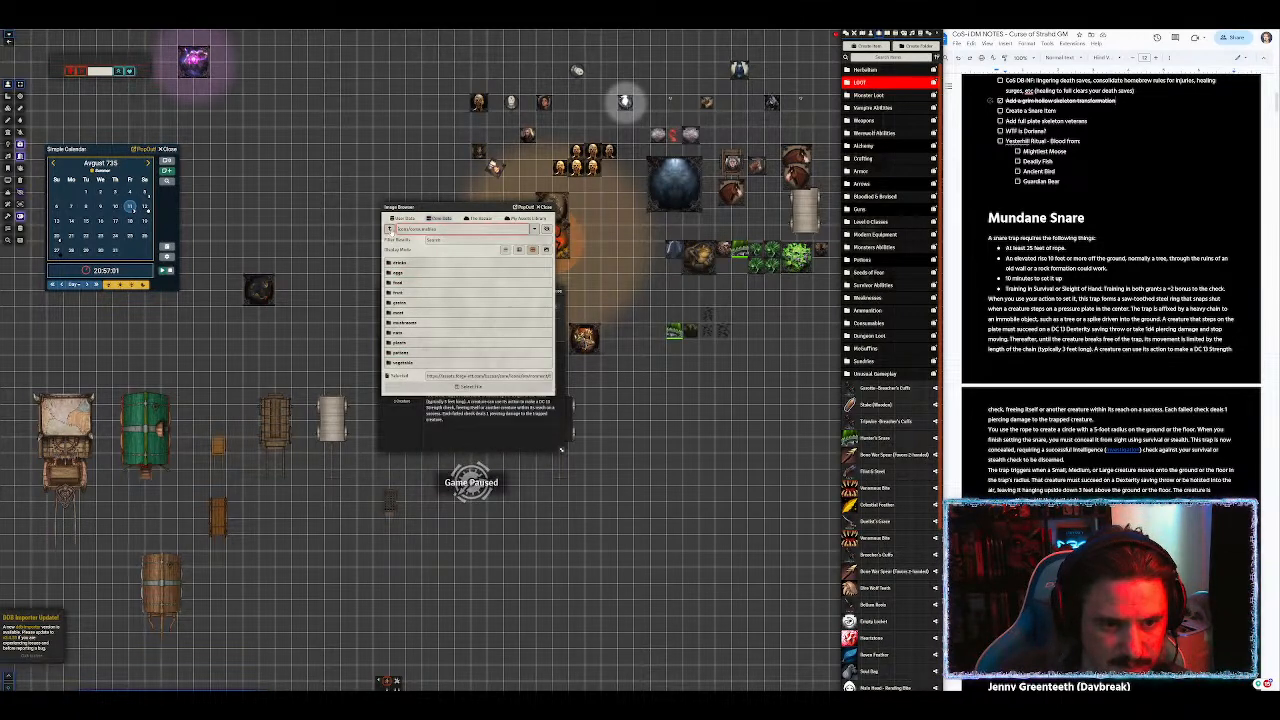
# Step: Set the Hunter's Snare image to the orange net icon from the core tools fishing folder
pyautogui.click(402, 383)
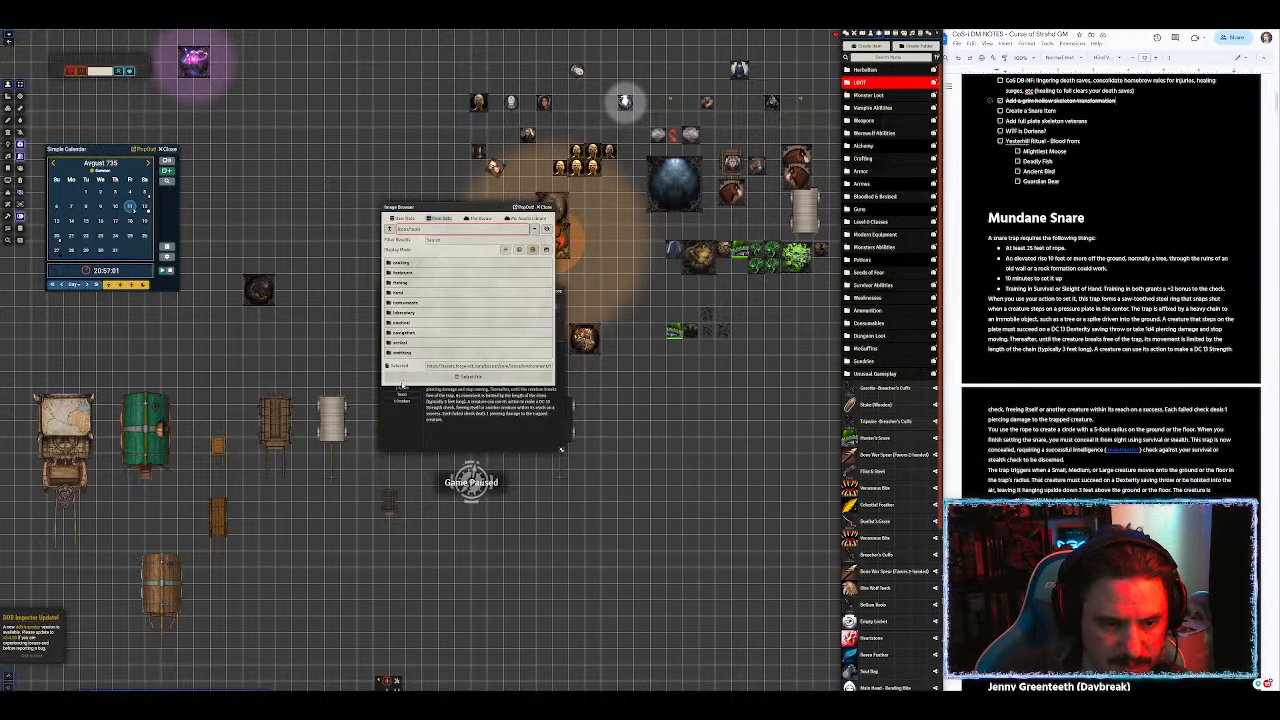
pyautogui.click(399, 284)
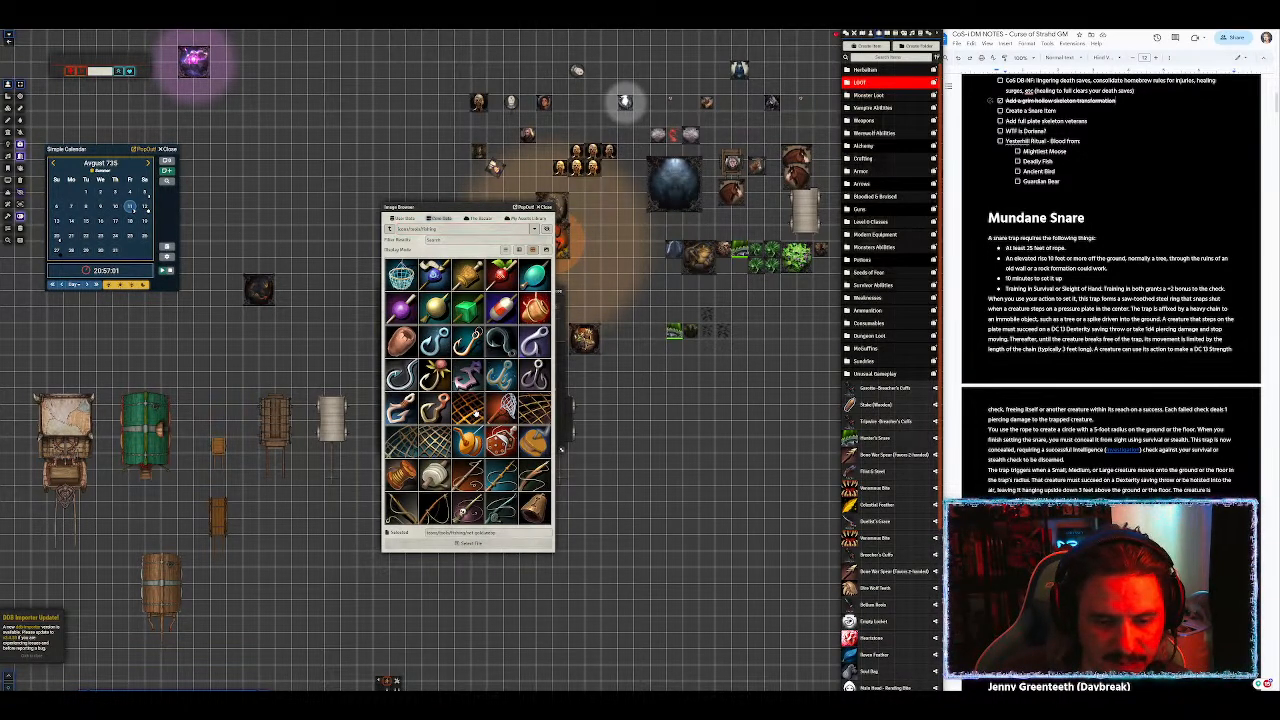
pyautogui.click(480, 544)
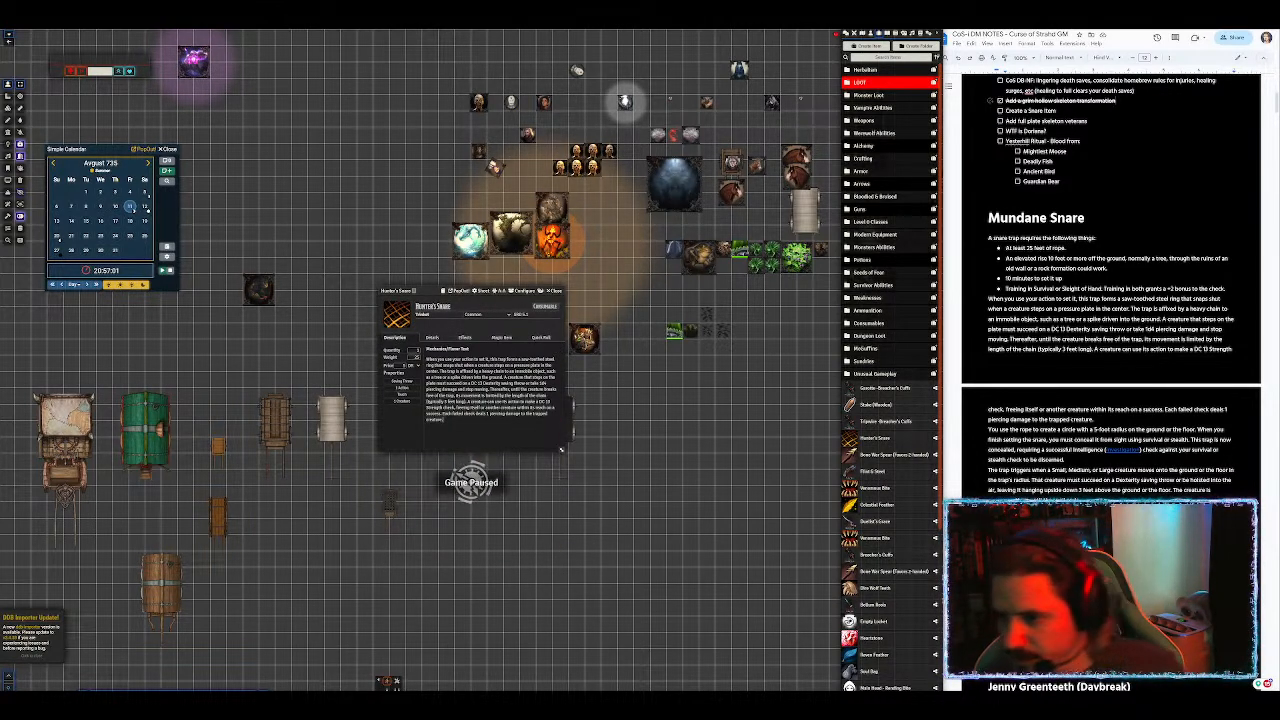
# Step: Copy the Mundane Snare rules text from the DM notes, replace the Hunter's Snare description with it, and review the pasted text
pyautogui.moveTo(988, 238); pyautogui.dragTo(1215, 490)
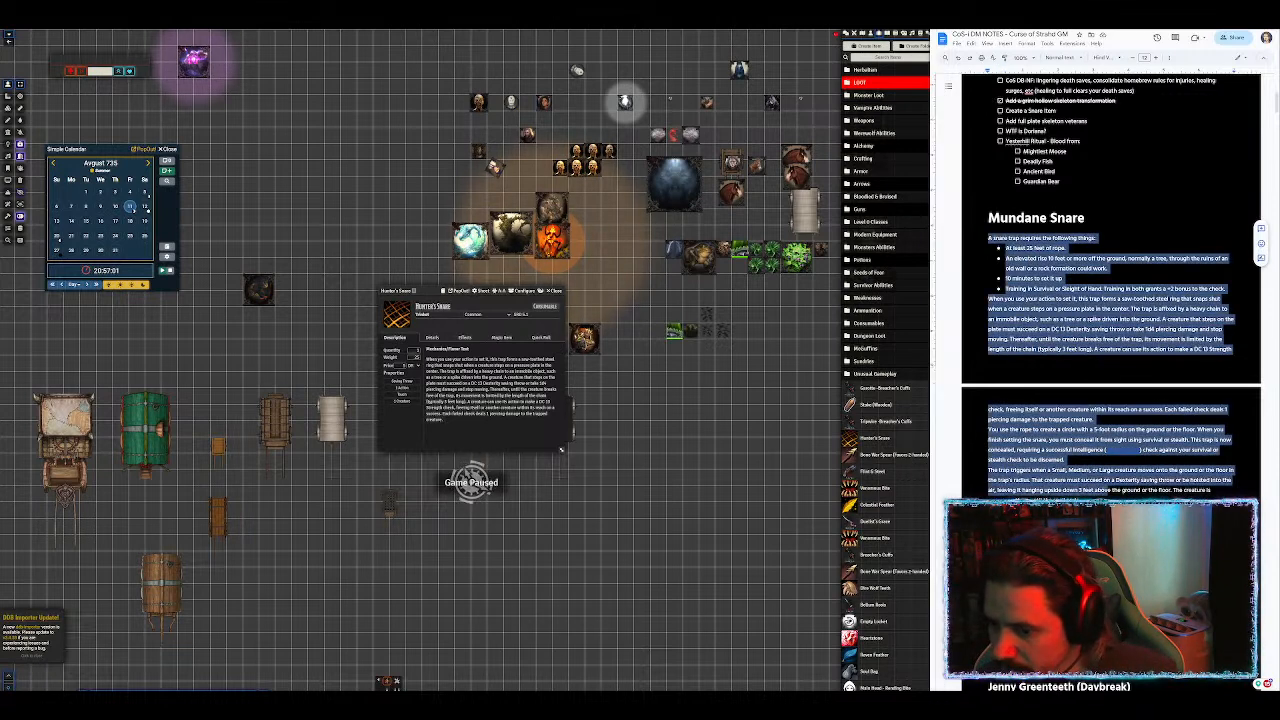
pyautogui.click(809, 453)
pyautogui.click(556, 352)
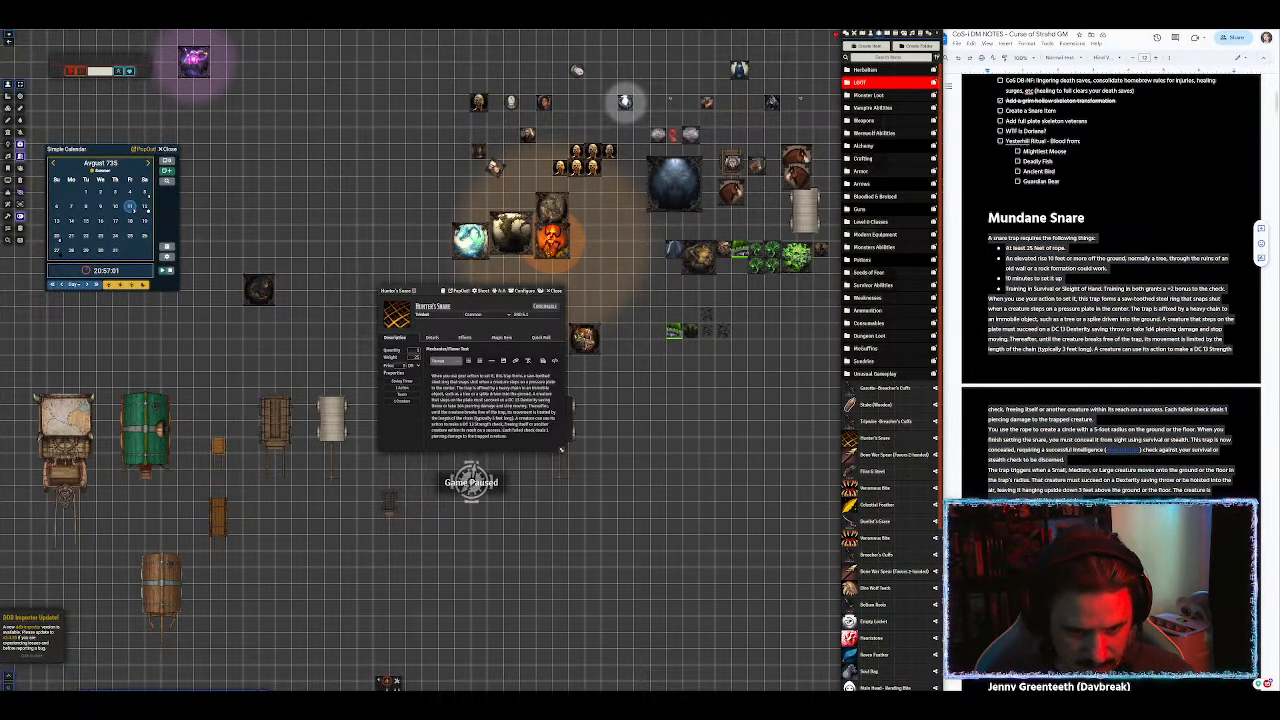
pyautogui.hotkey('ctrl', 'a')
pyautogui.hotkey('ctrl', 'v')
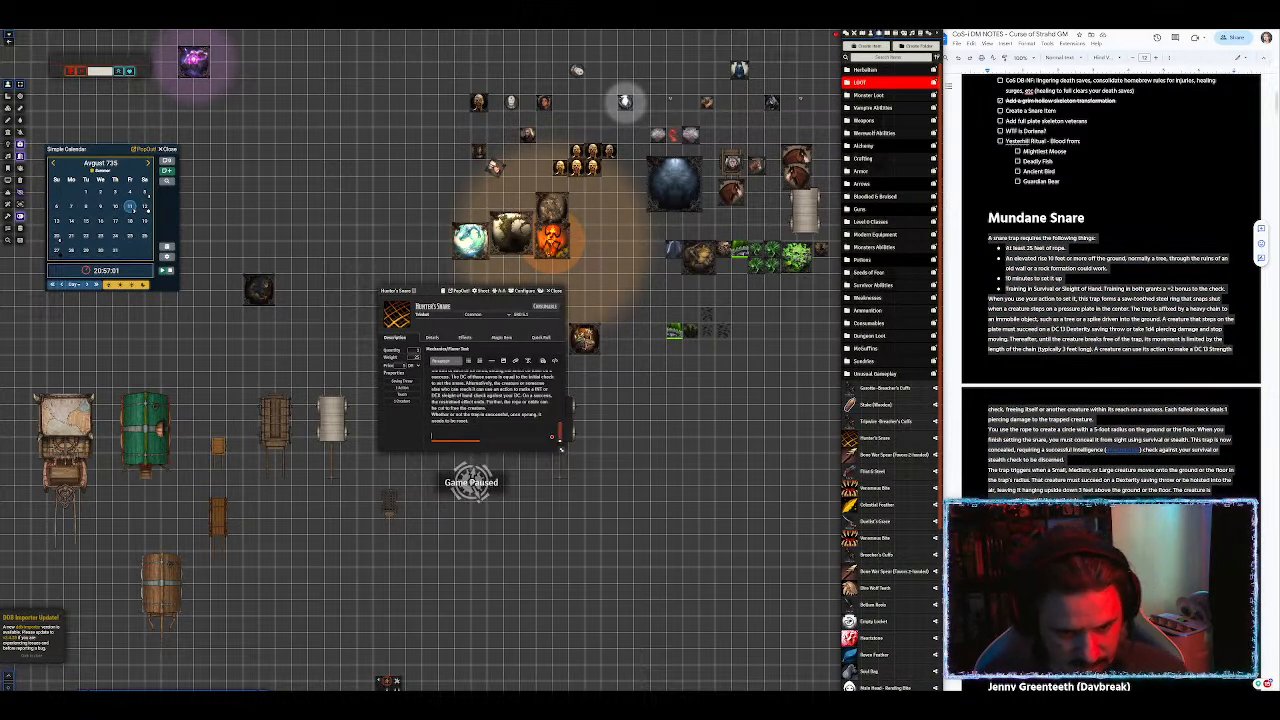
pyautogui.scroll(5, 490, 400)
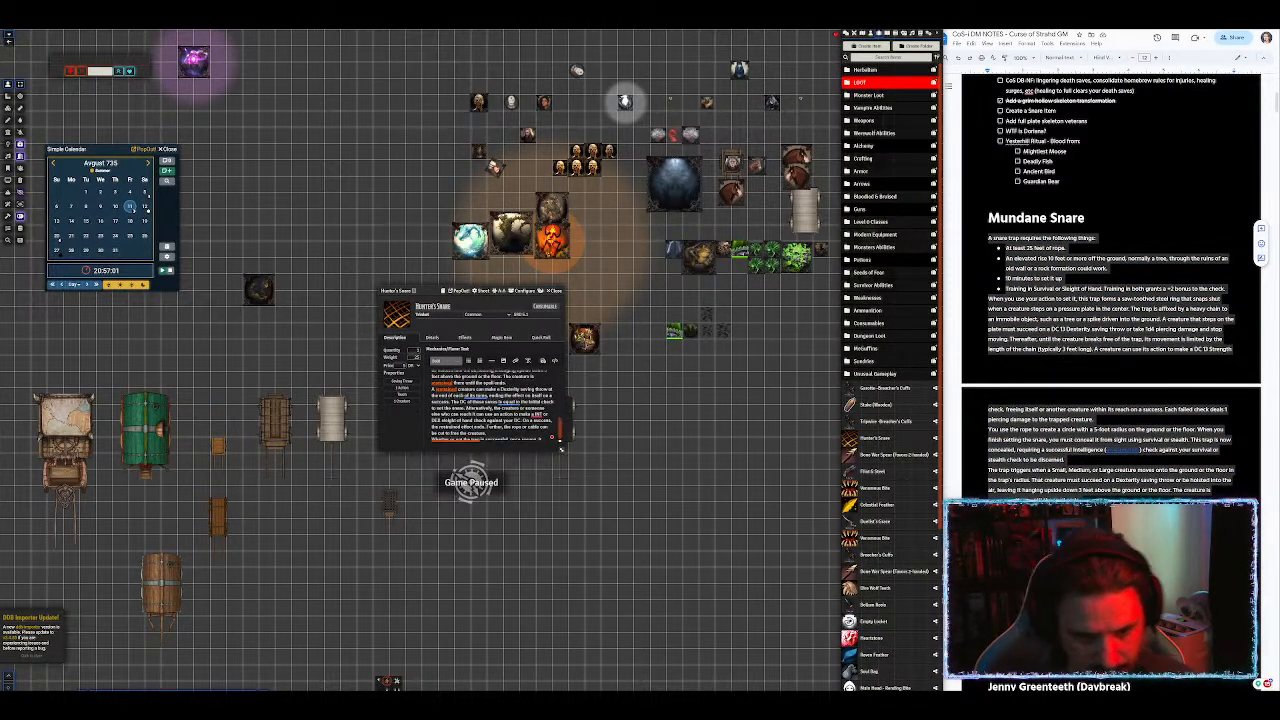
pyautogui.scroll(5, 490, 405)
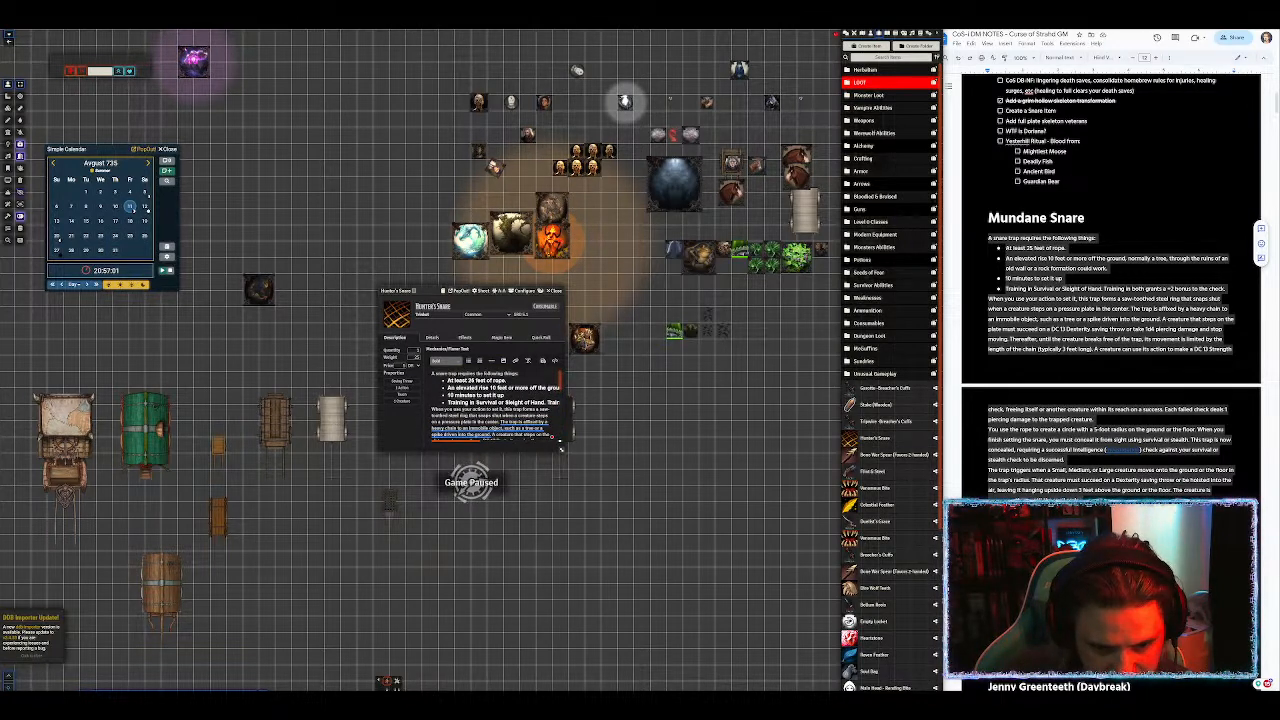
pyautogui.scroll(-1, 495, 405)
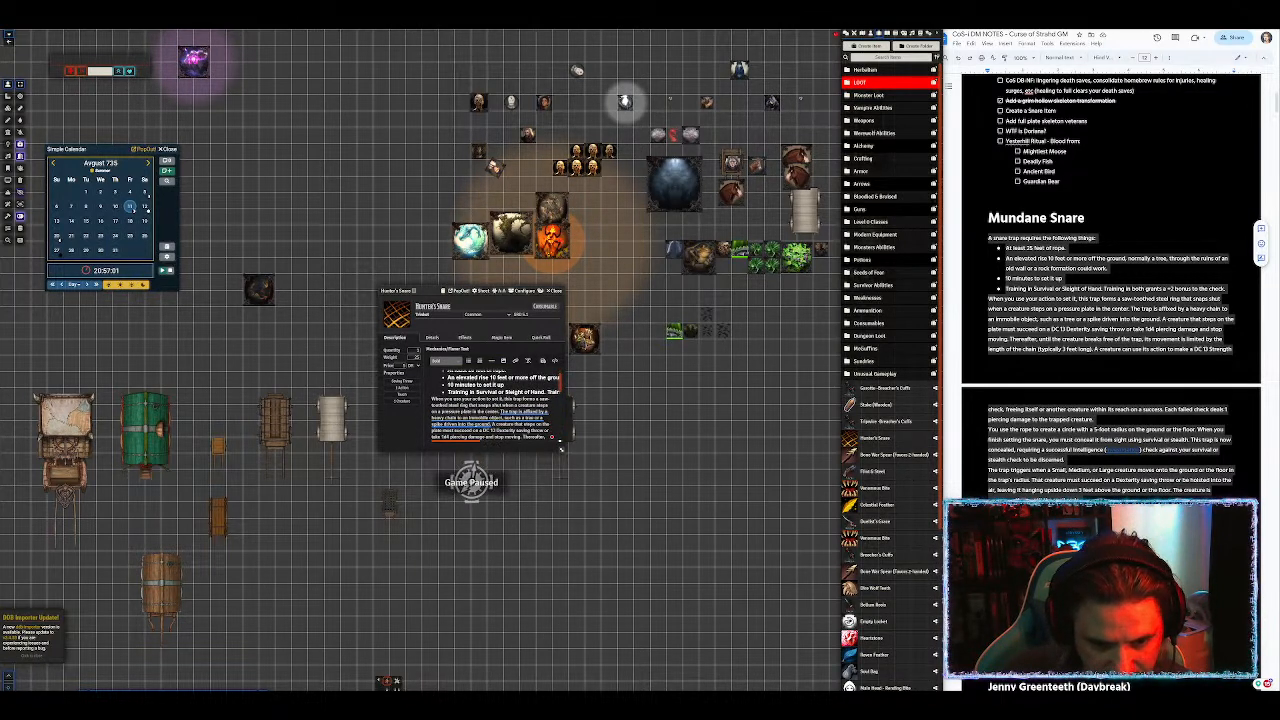
pyautogui.moveTo(492, 418)
pyautogui.scroll(-5, 492, 410)
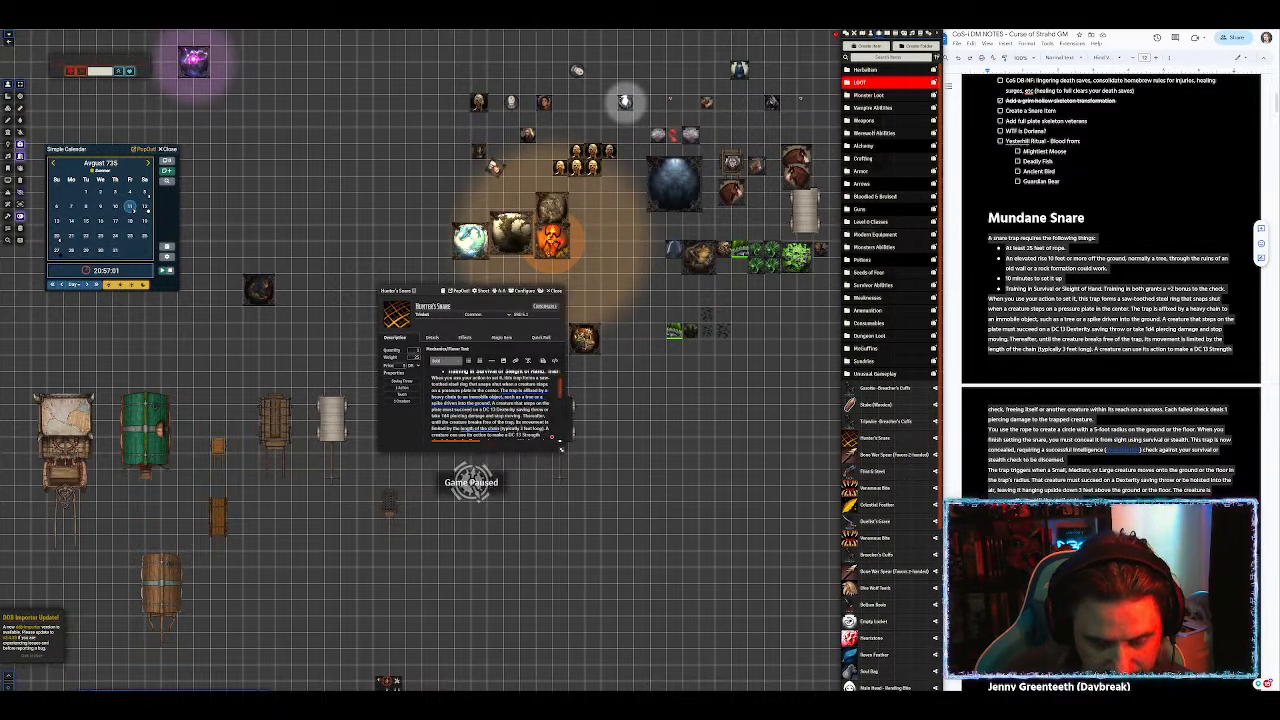
# Step: Create a new feature item named Set Snare with the copied Mundane Snare rules as its description
pyautogui.scroll(-6, 491, 405)
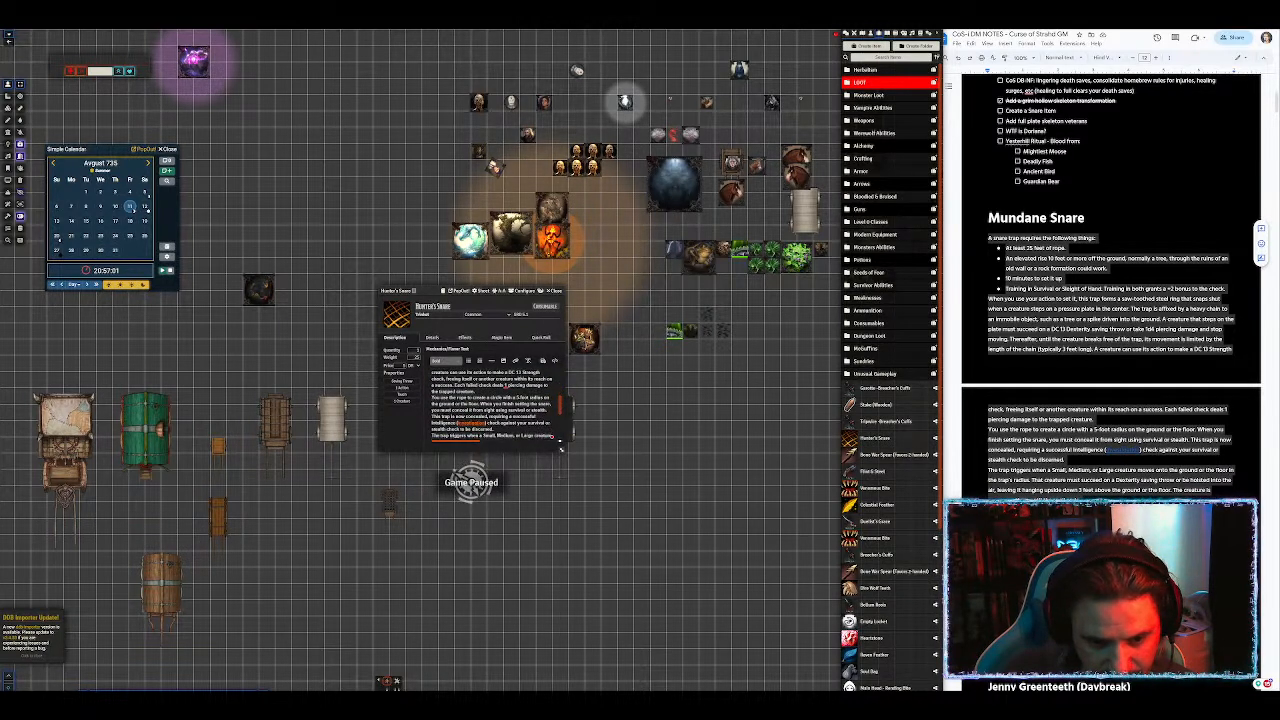
pyautogui.scroll(-3, 491, 405)
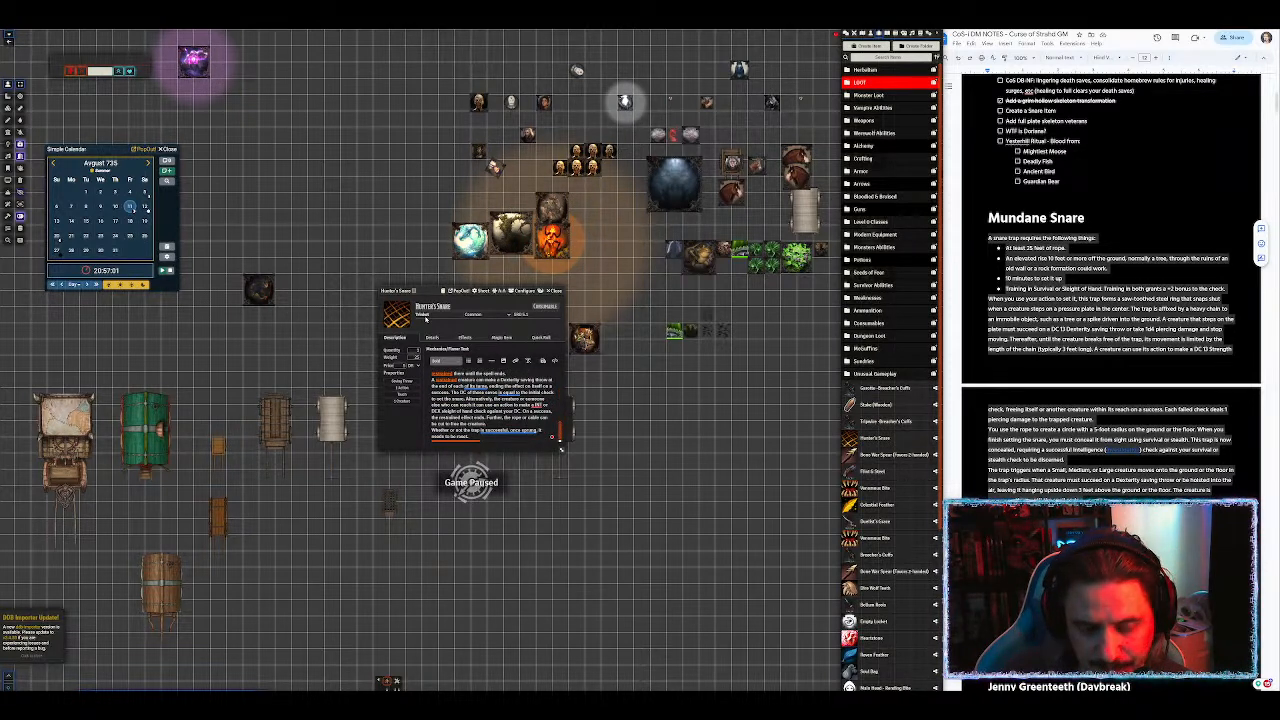
pyautogui.scroll(8, 476, 392)
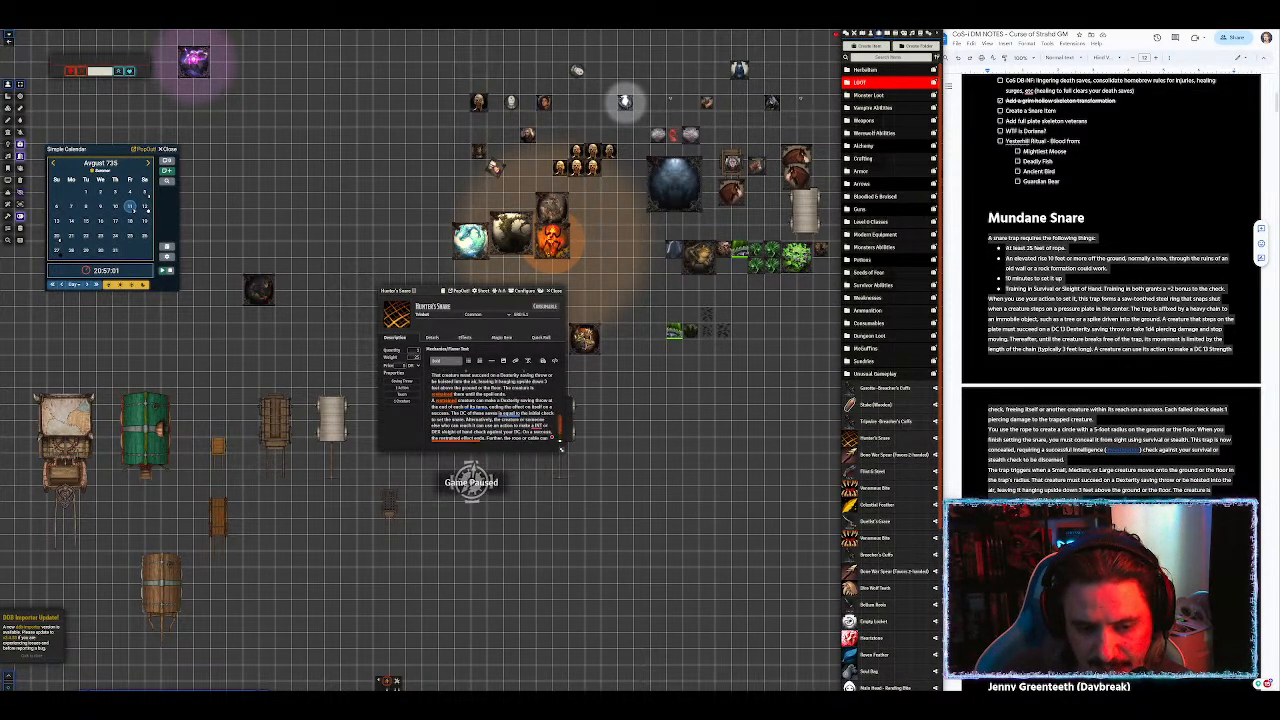
pyautogui.scroll(2, 561, 449)
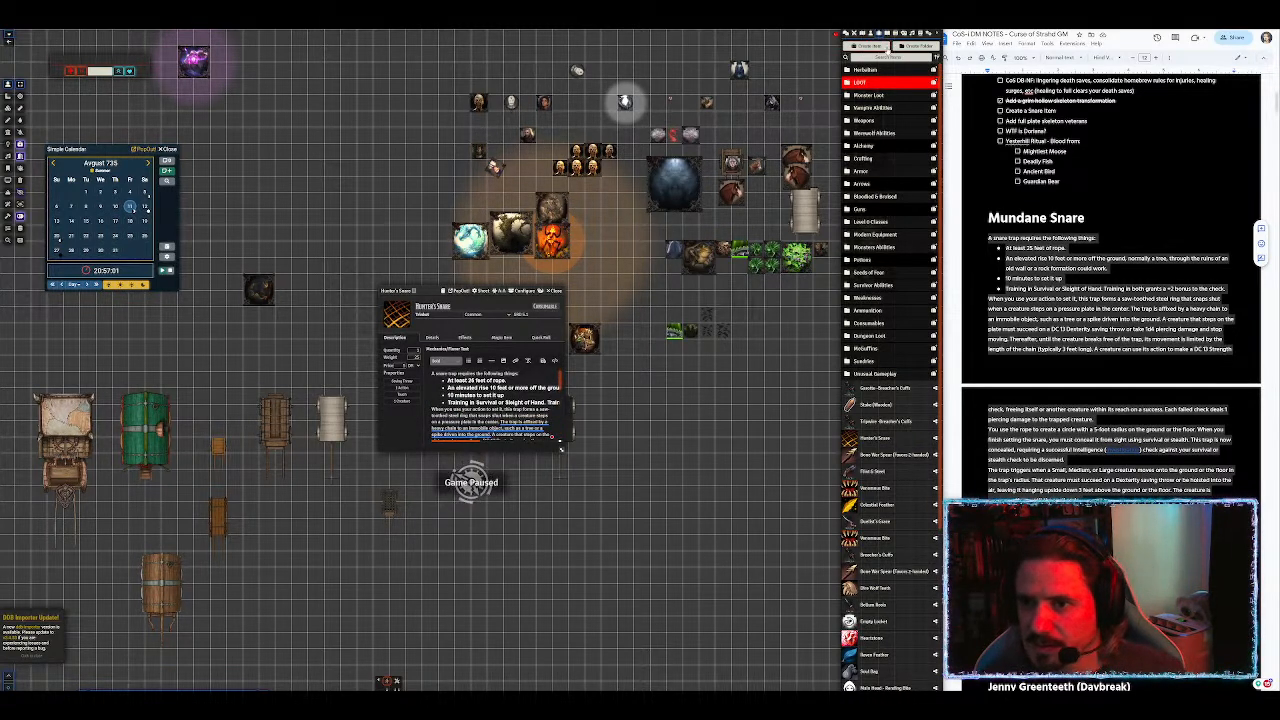
pyautogui.click(870, 47)
pyautogui.click(806, 70)
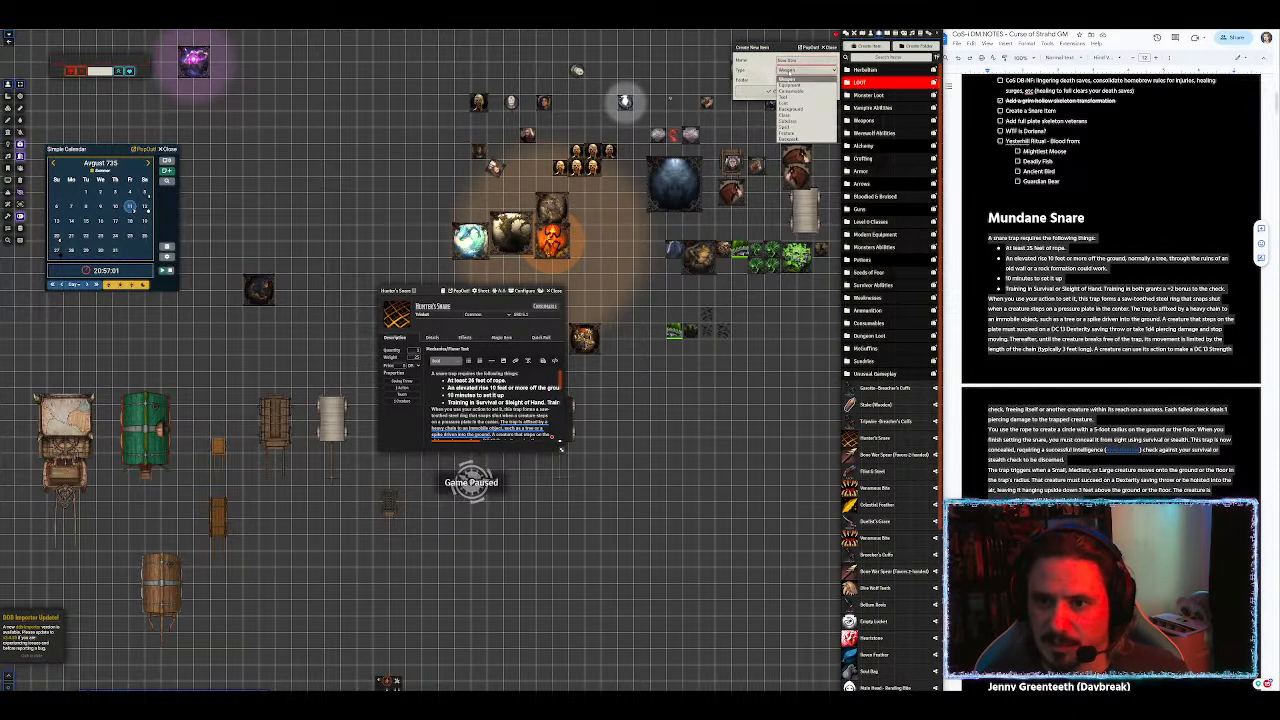
pyautogui.click(797, 134)
pyautogui.click(797, 60)
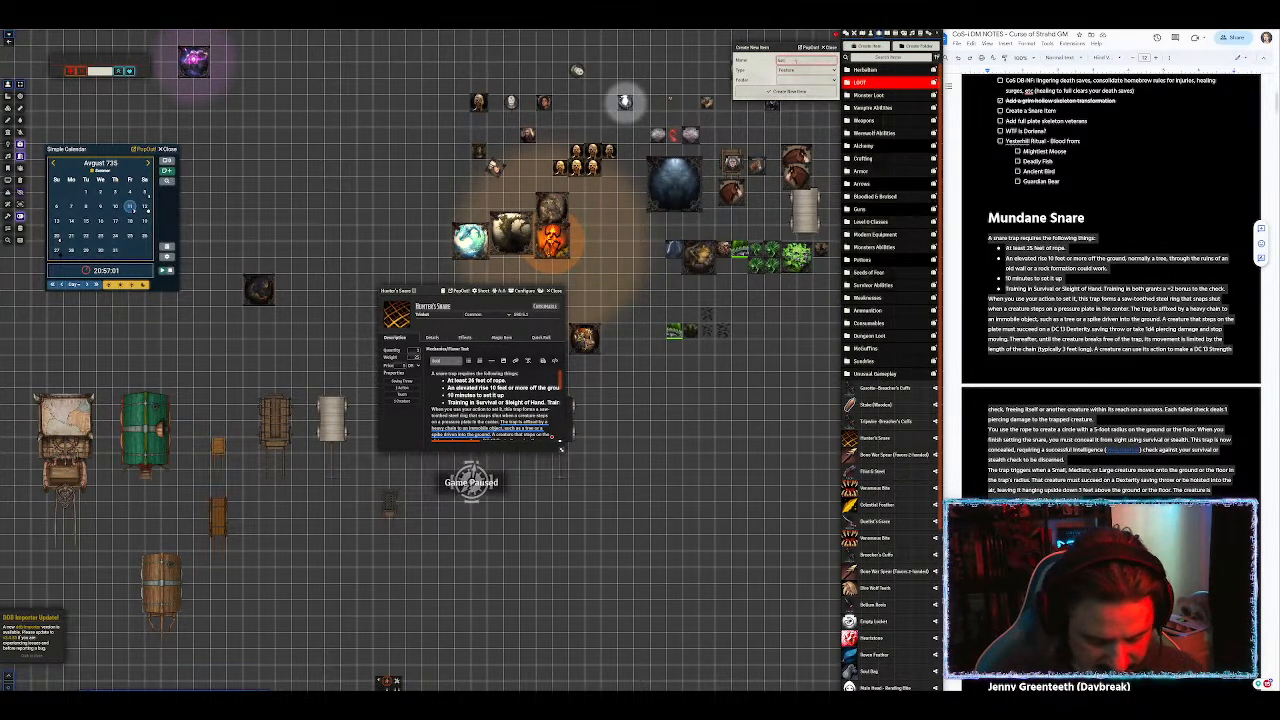
pyautogui.click(808, 91)
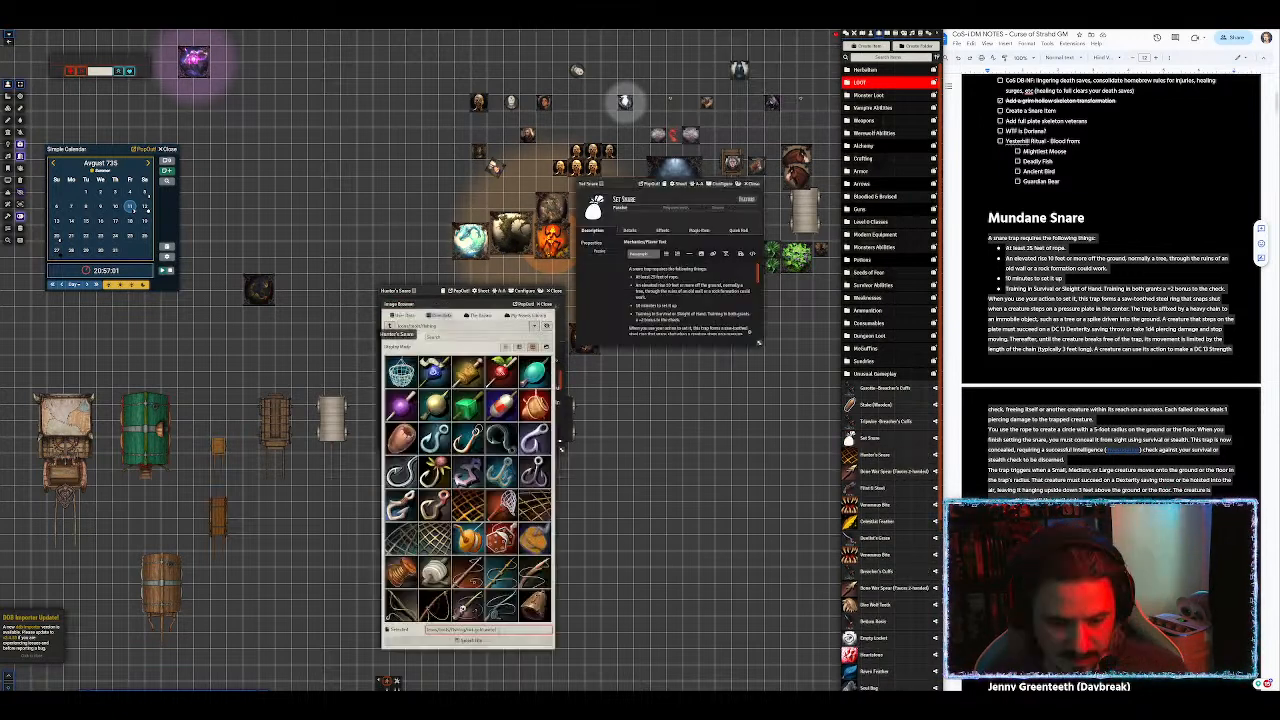
# Step: Give Set Snare the same orange net image as Hunter's Snare and close both item sheets
pyautogui.hotkey('ctrl', 'a')
pyautogui.click(546, 303)
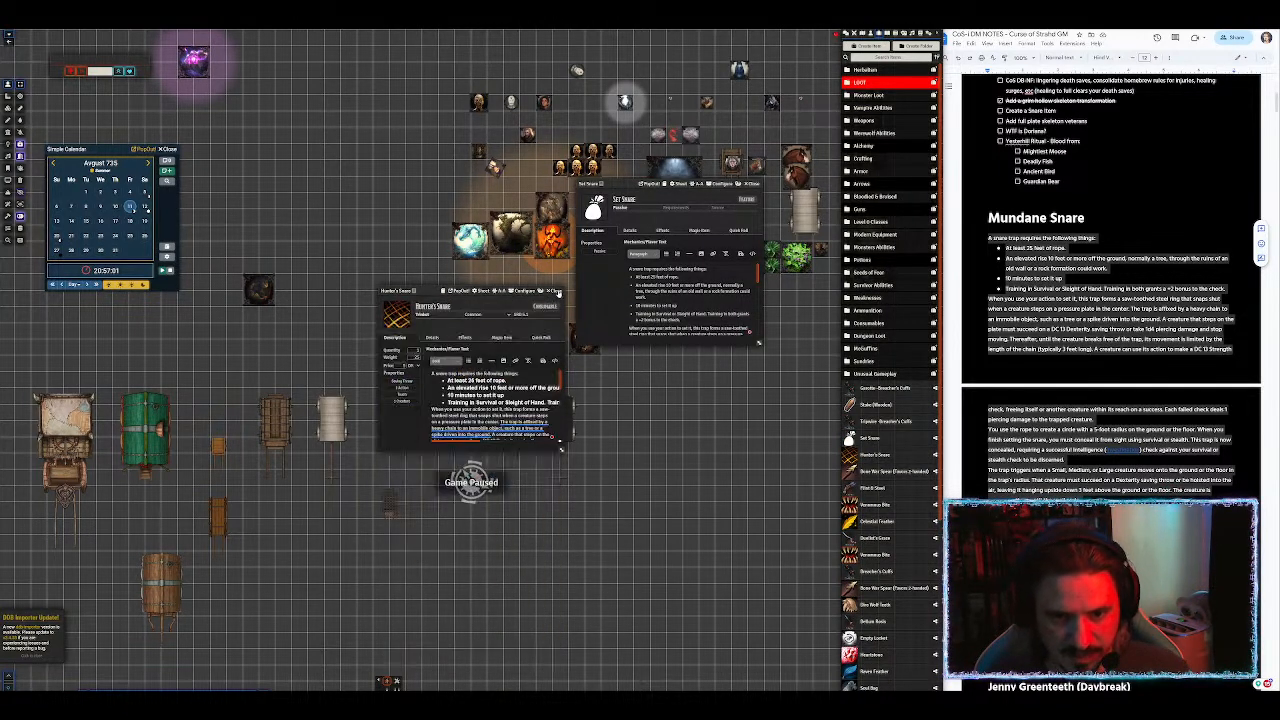
pyautogui.click(595, 207)
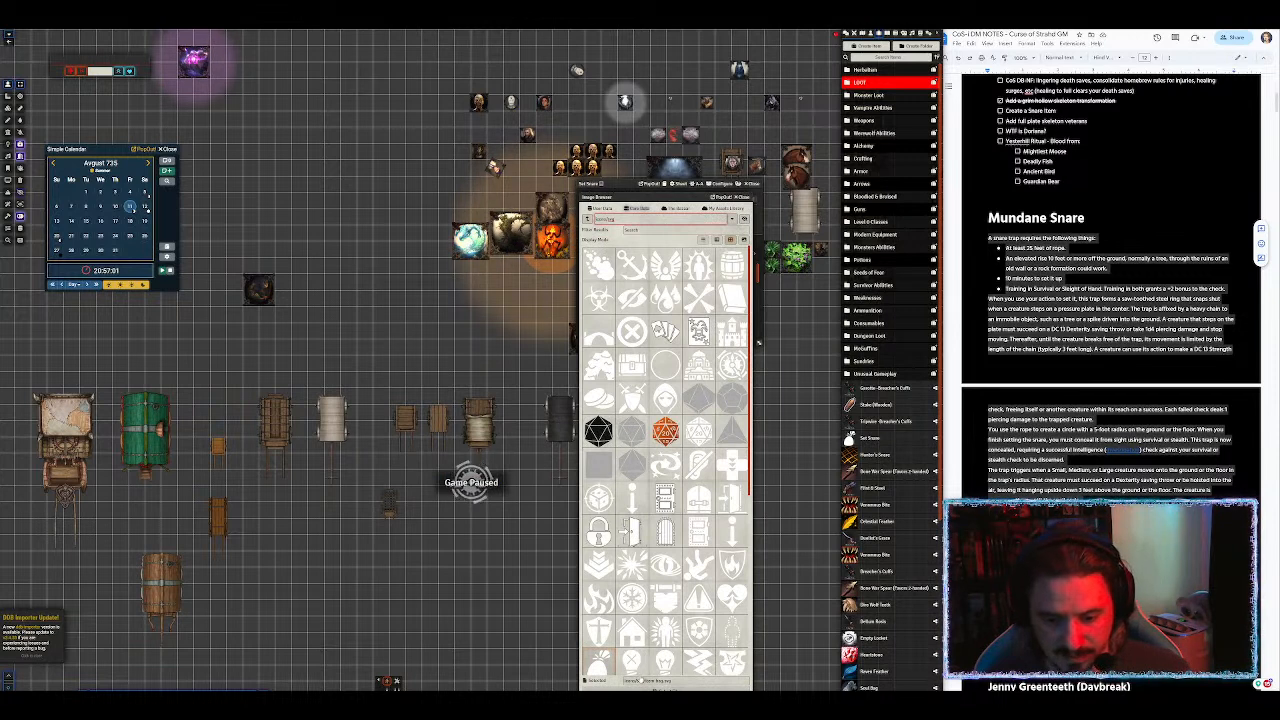
pyautogui.click(603, 680)
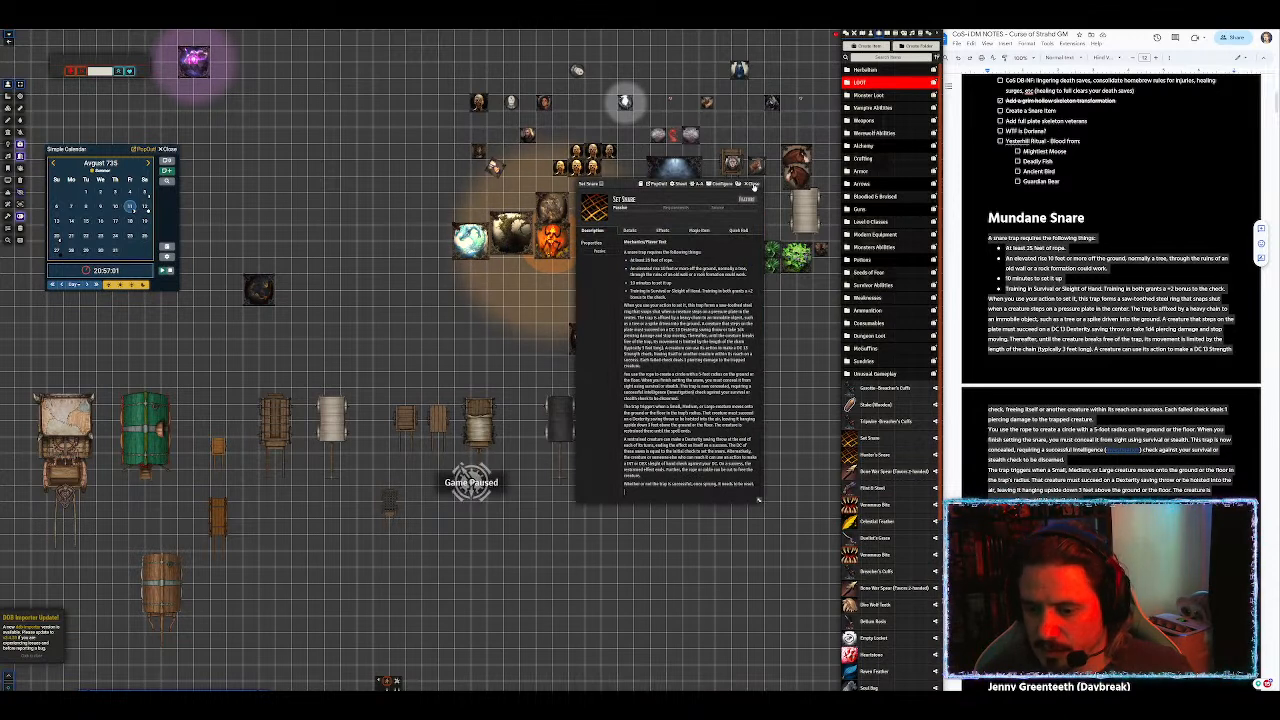
pyautogui.click(753, 185)
# Step: Delete the Hunter's Snare item from the items directory
pyautogui.rightClick(880, 459)
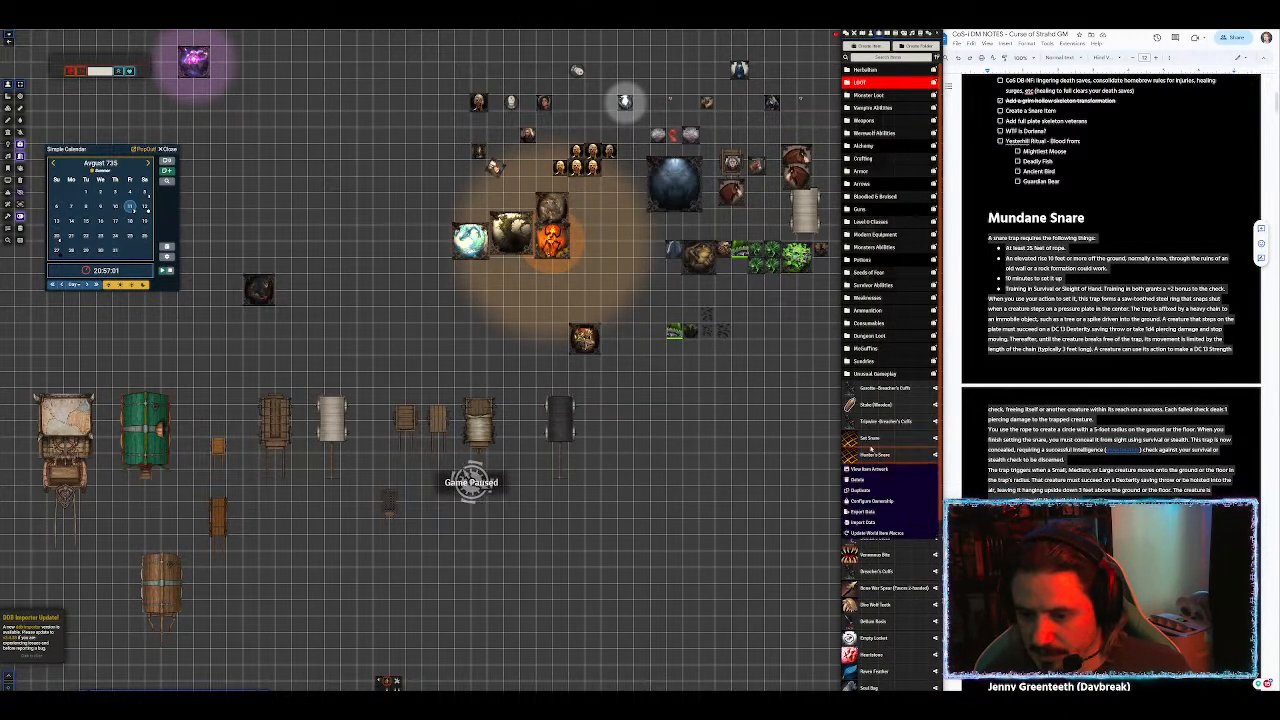
pyautogui.click(862, 485)
pyautogui.click(736, 483)
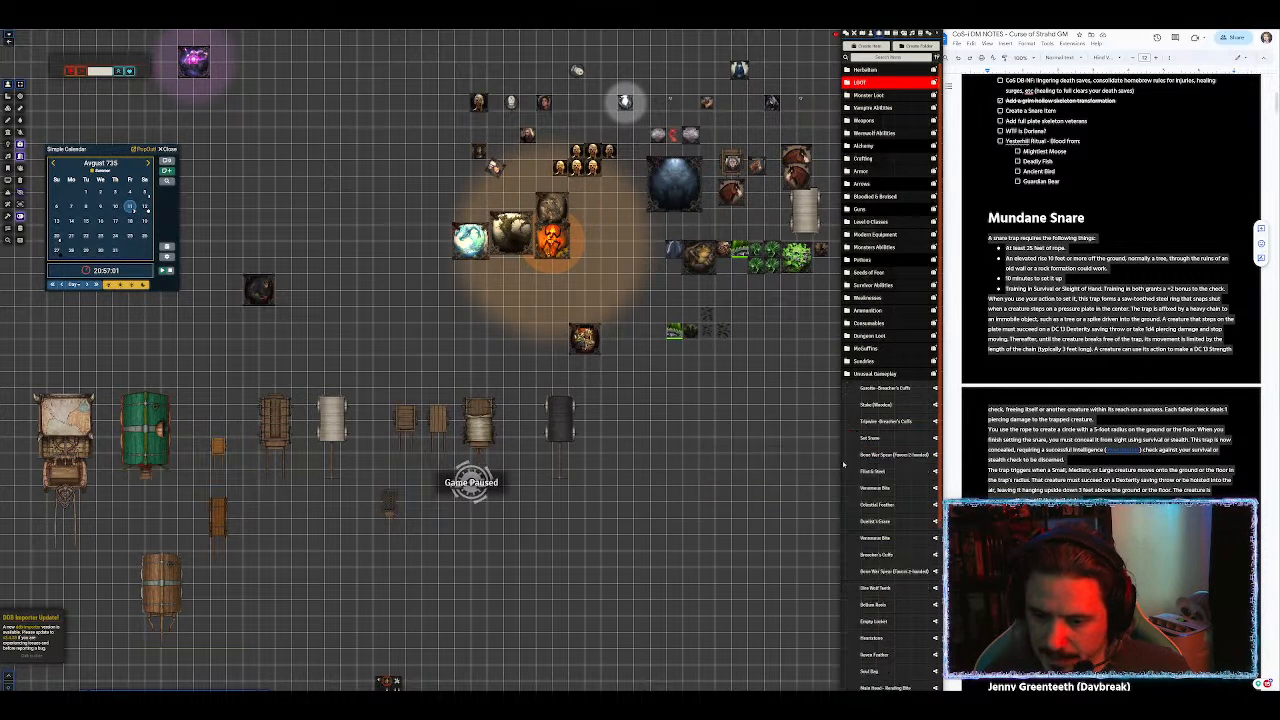
# Step: Export the Set Snare item's data and bring up the list of compendiums
pyautogui.rightClick(870, 438)
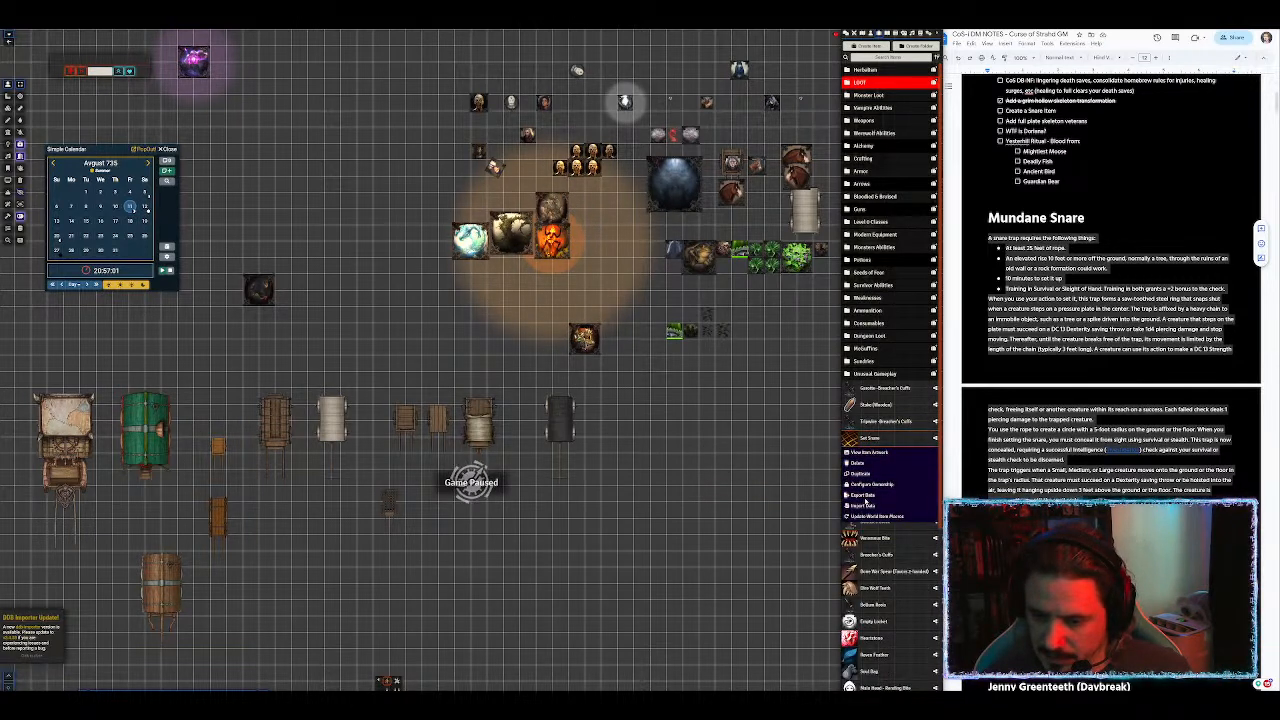
pyautogui.click(858, 494)
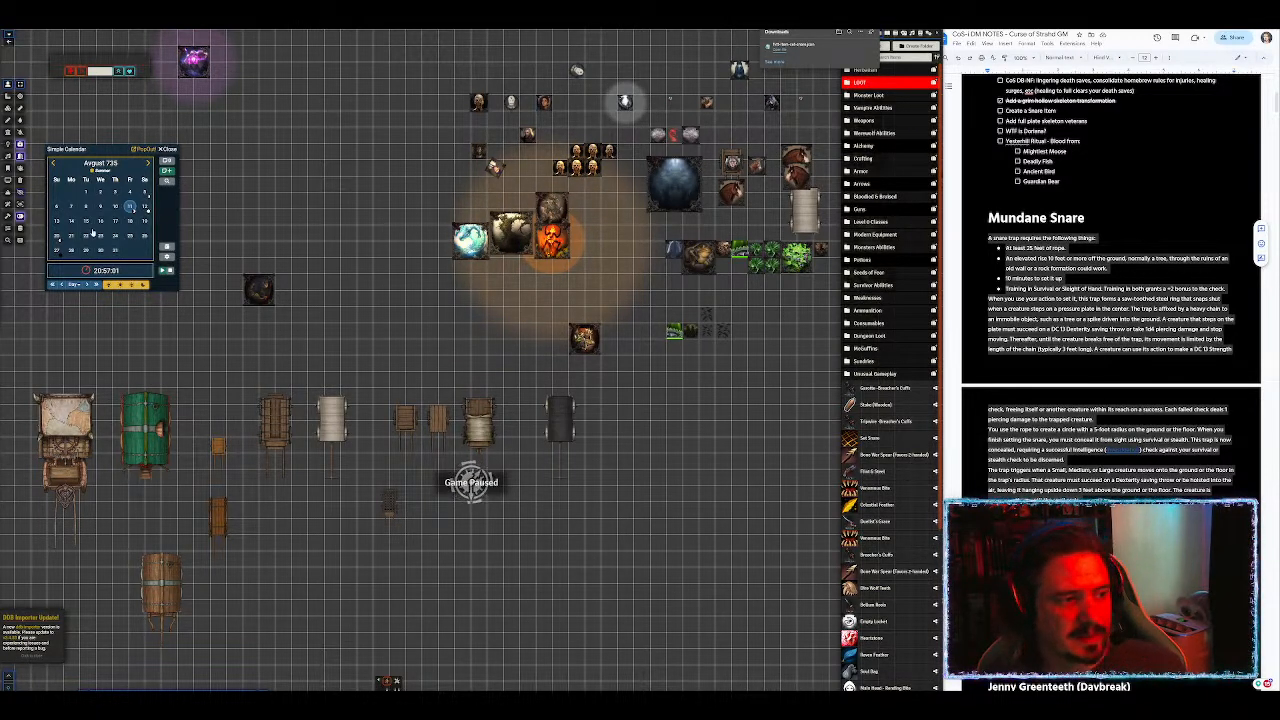
pyautogui.scroll(1, 481, 338)
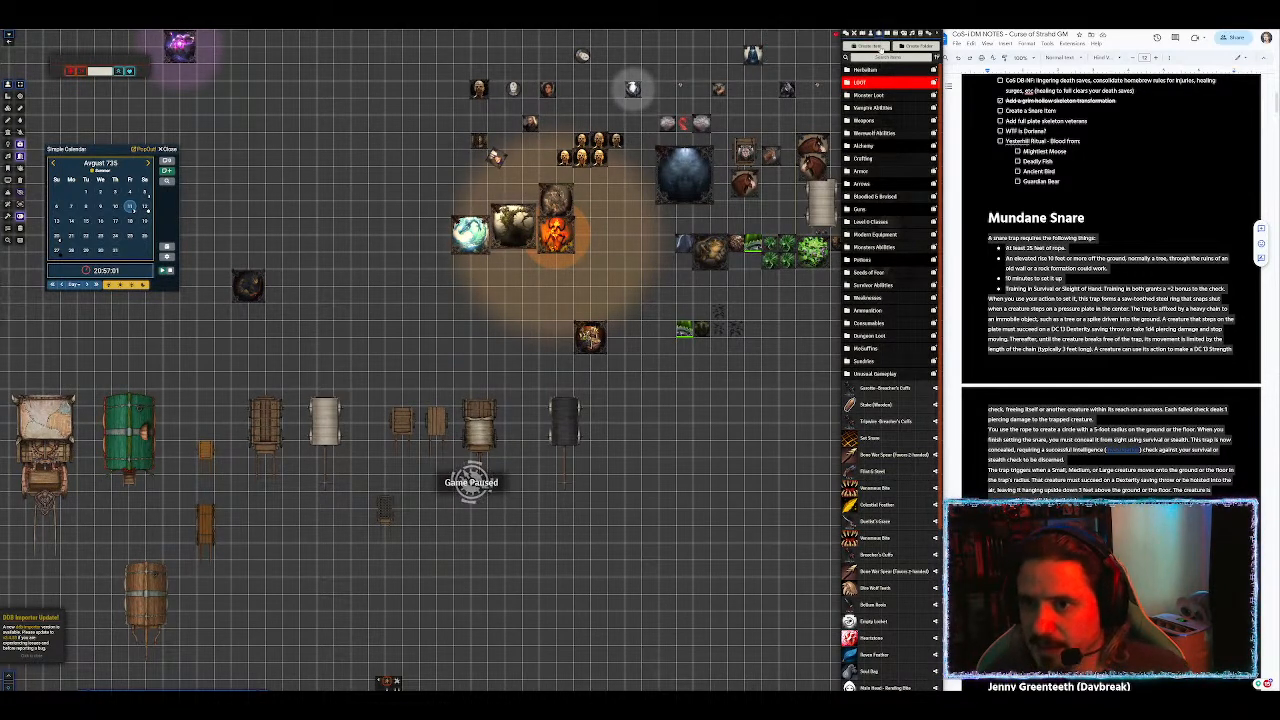
pyautogui.click(923, 36)
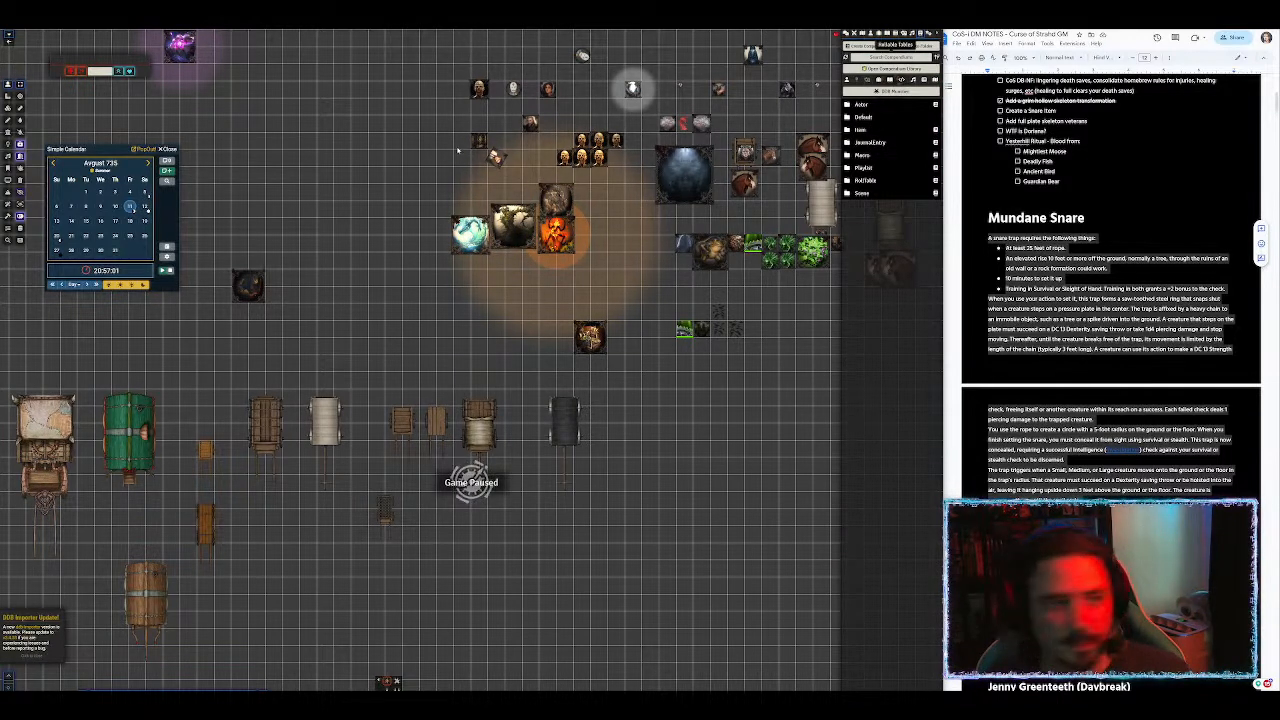
# Step: Retitle the Mundane Snare heading in the DM notes "Mundane: Set Snare" and select the heading with its full rules text
pyautogui.click(1052, 308)
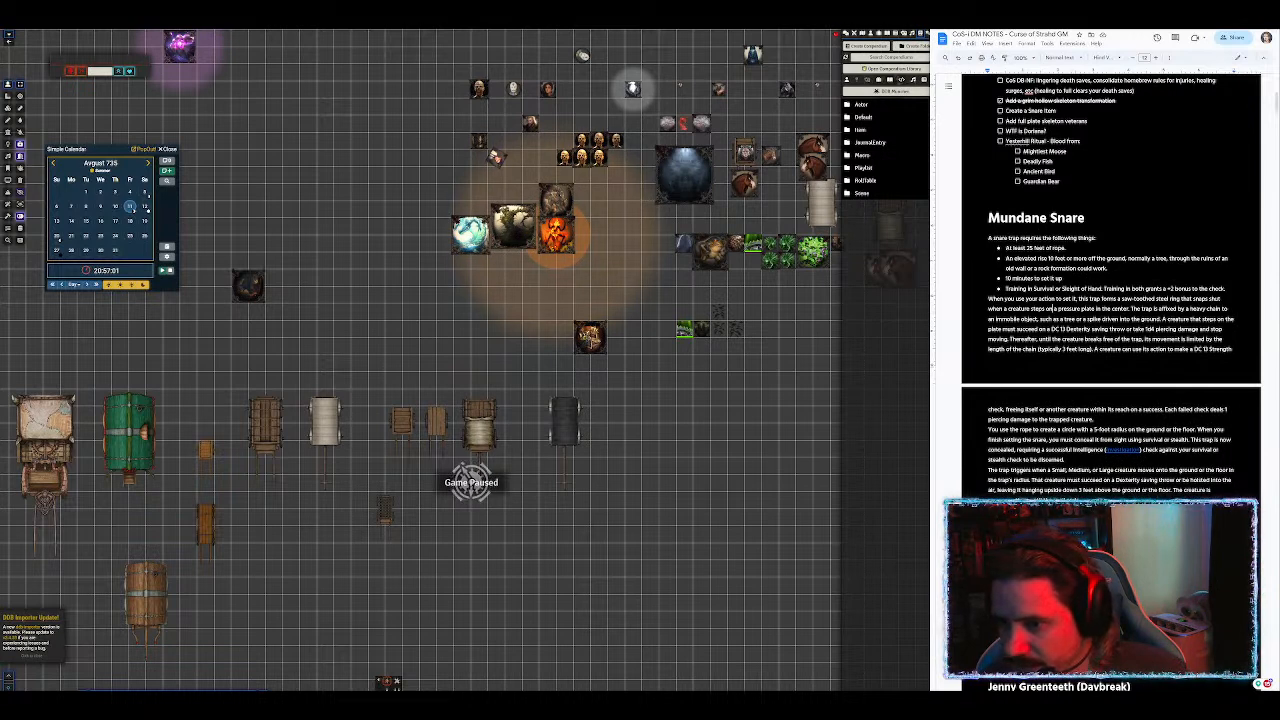
pyautogui.click(1049, 217)
pyautogui.write('Set')
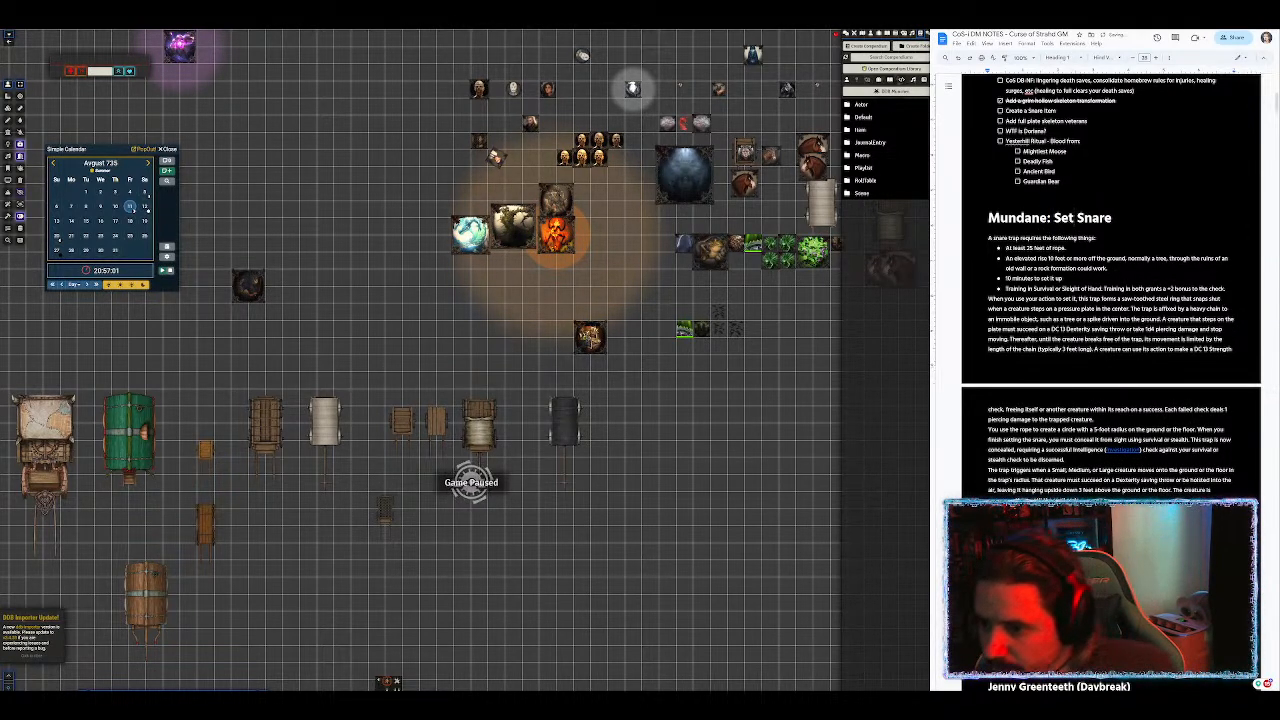
pyautogui.moveTo(989, 217); pyautogui.dragTo(1182, 470)
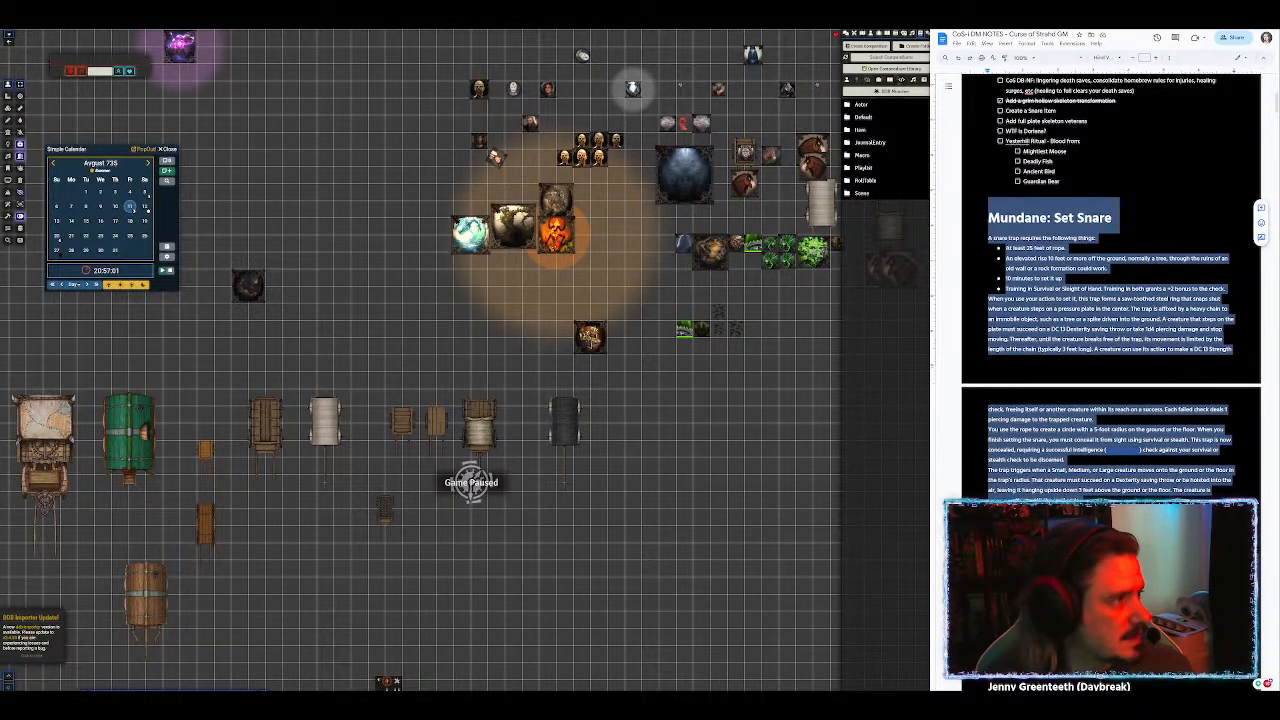
pyautogui.hotkey('alt', 'Tab')
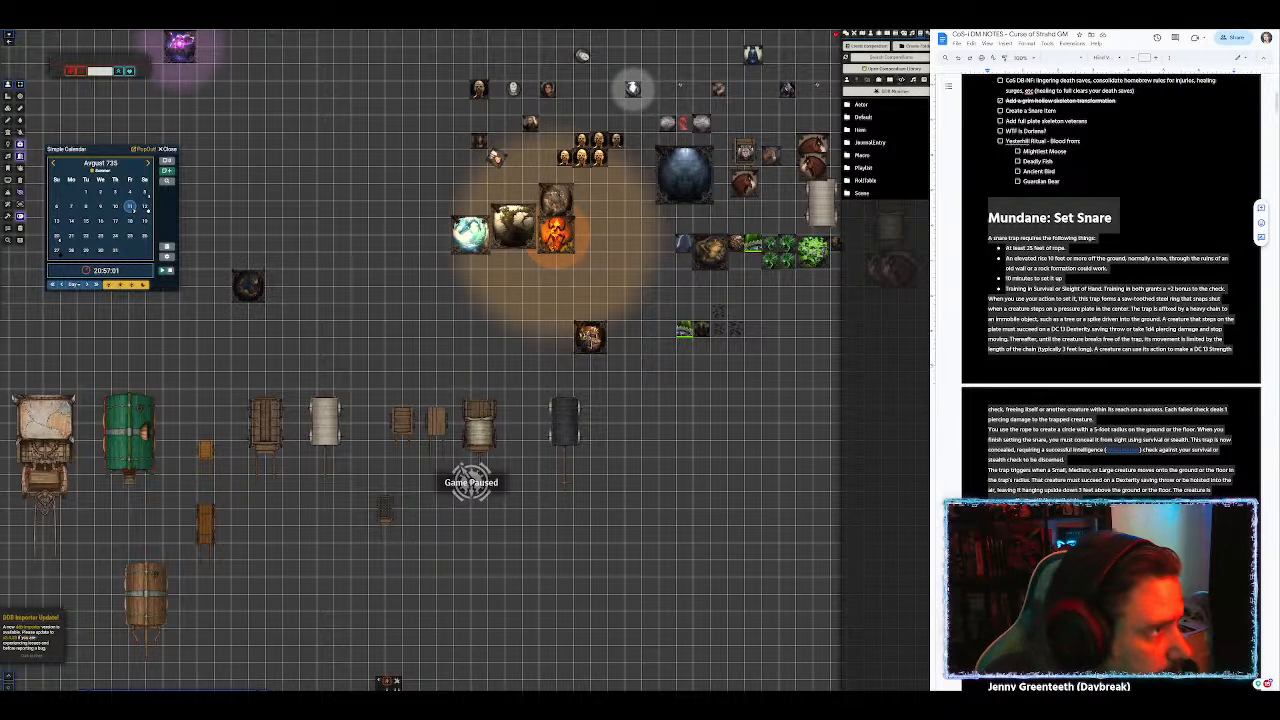
pyautogui.hotkey('ctrl', 'a')
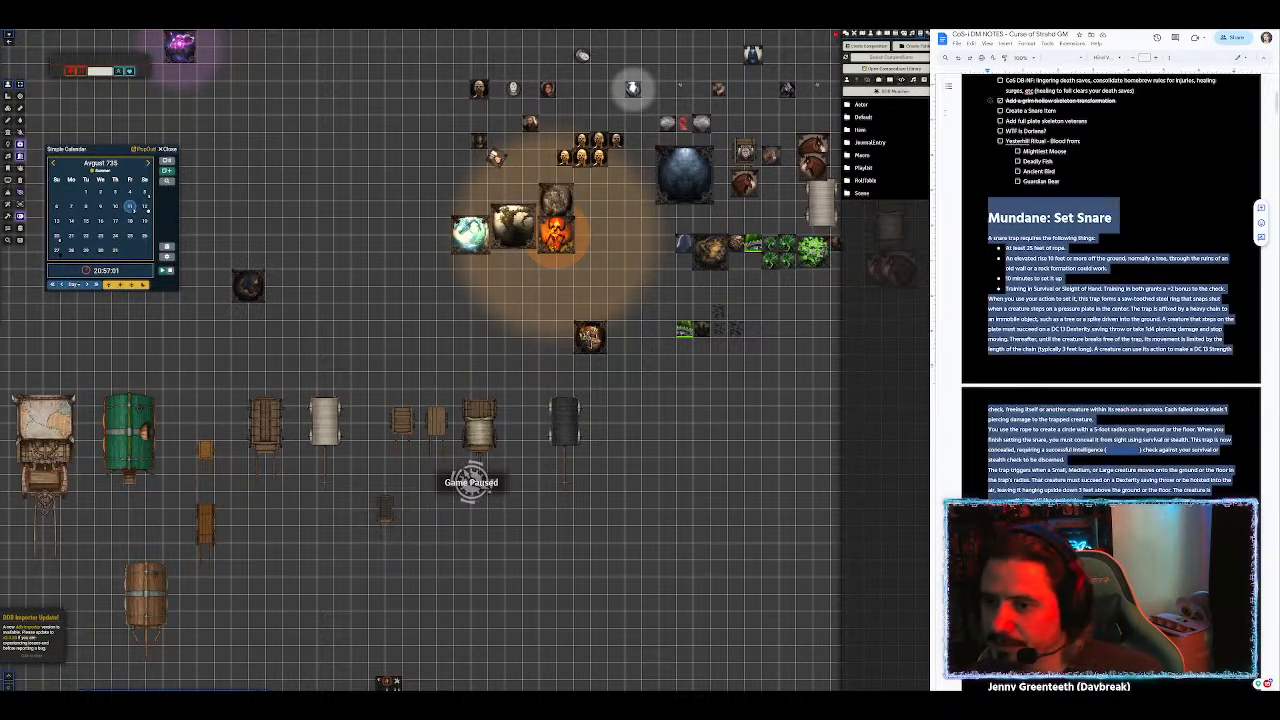
# Step: Add the Set Snare item to the Items (Shared) compendium
pyautogui.click(862, 130)
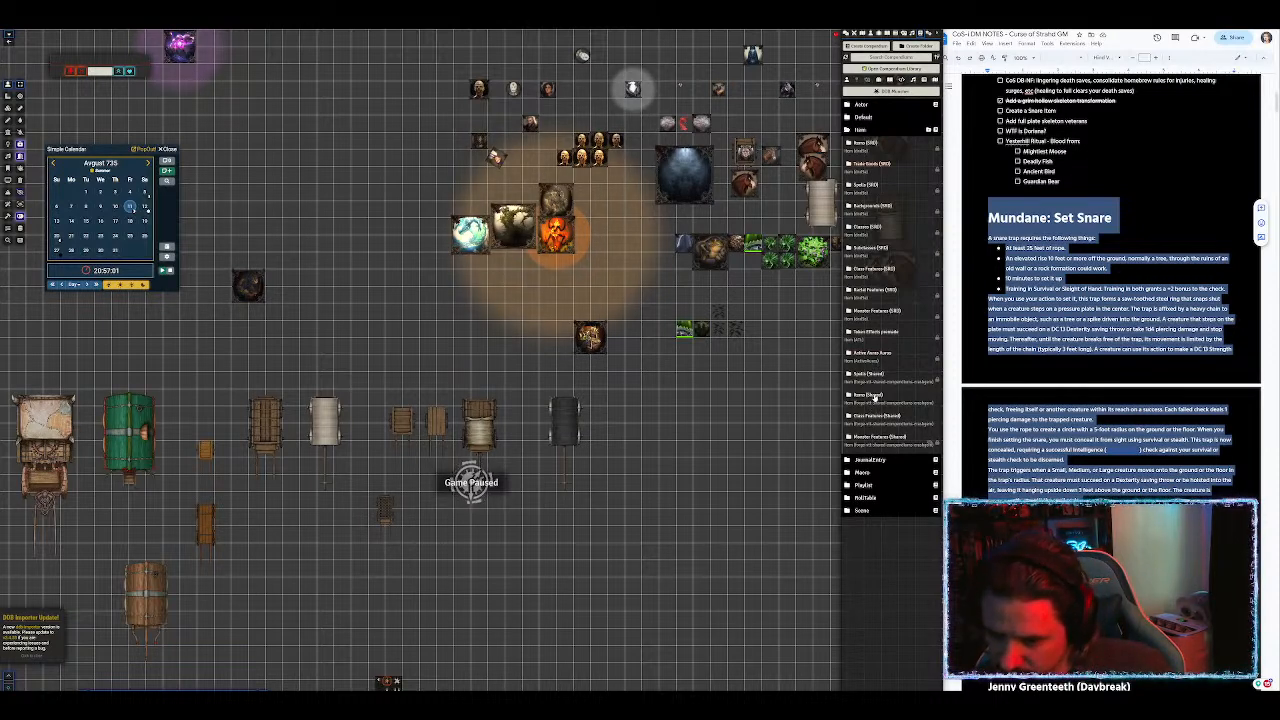
pyautogui.click(868, 395)
pyautogui.moveTo(88, 56); pyautogui.dragTo(548, 123)
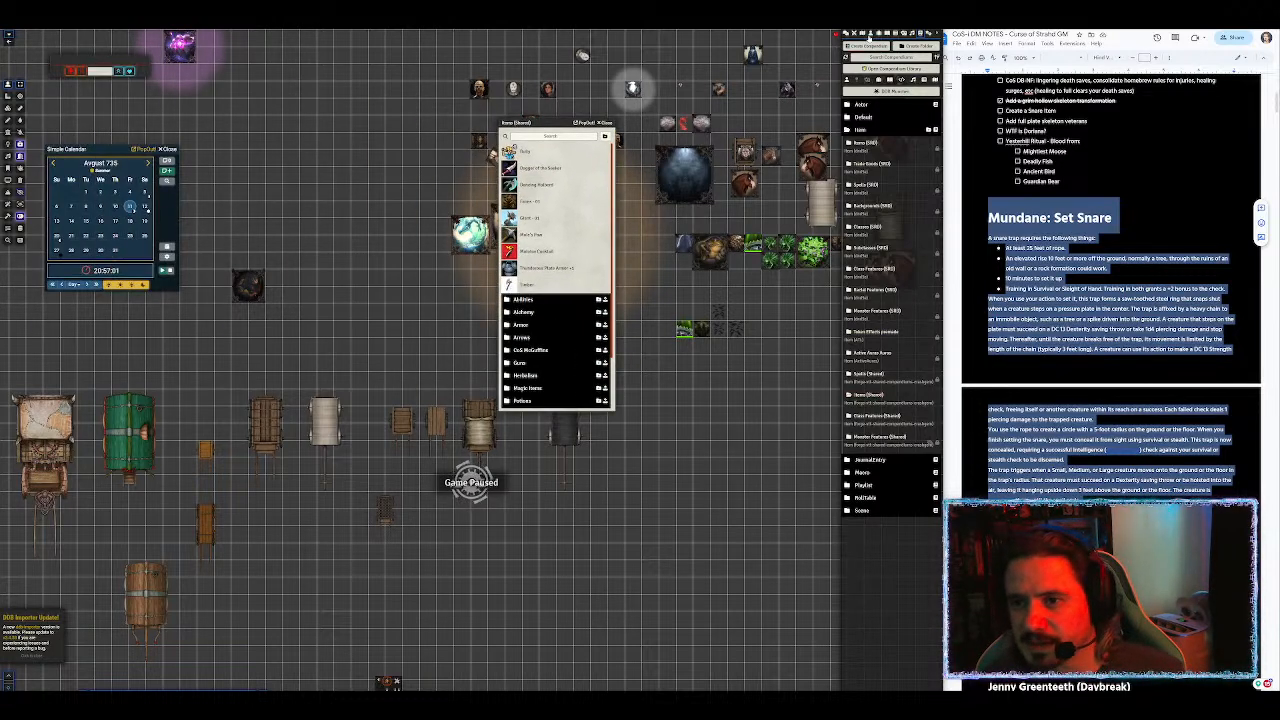
pyautogui.click(879, 38)
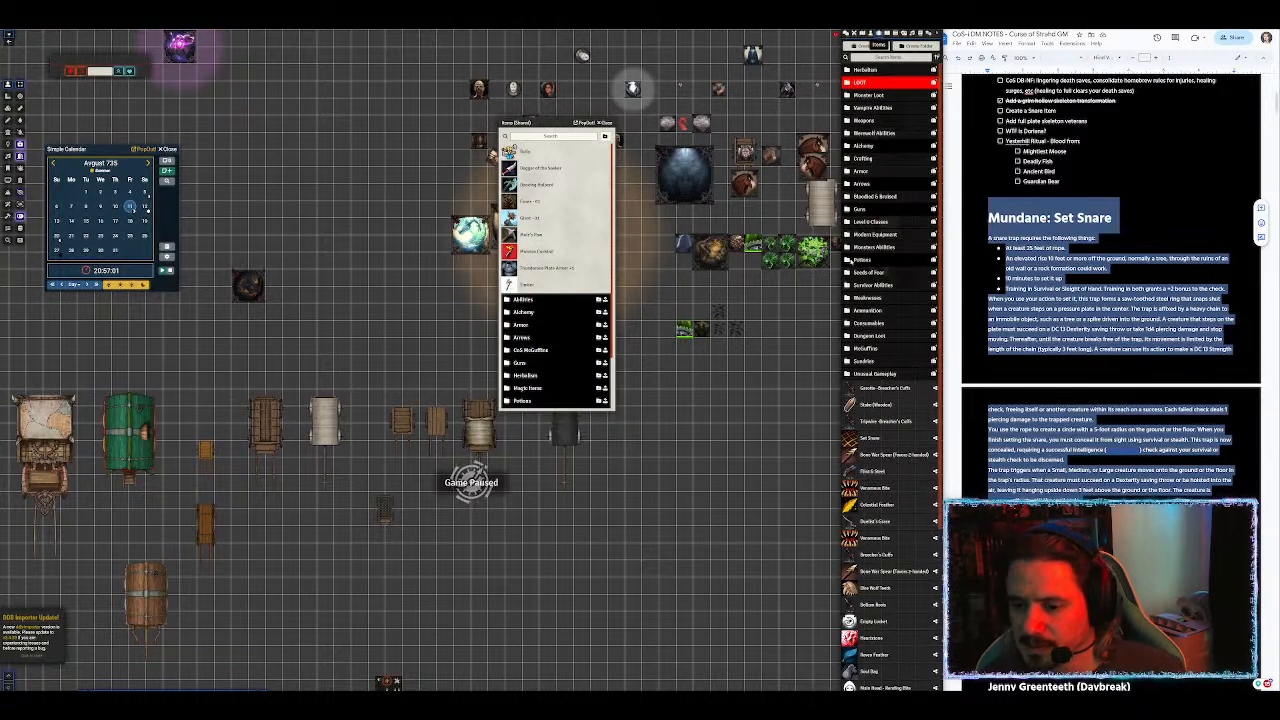
pyautogui.moveTo(870, 438); pyautogui.dragTo(560, 240)
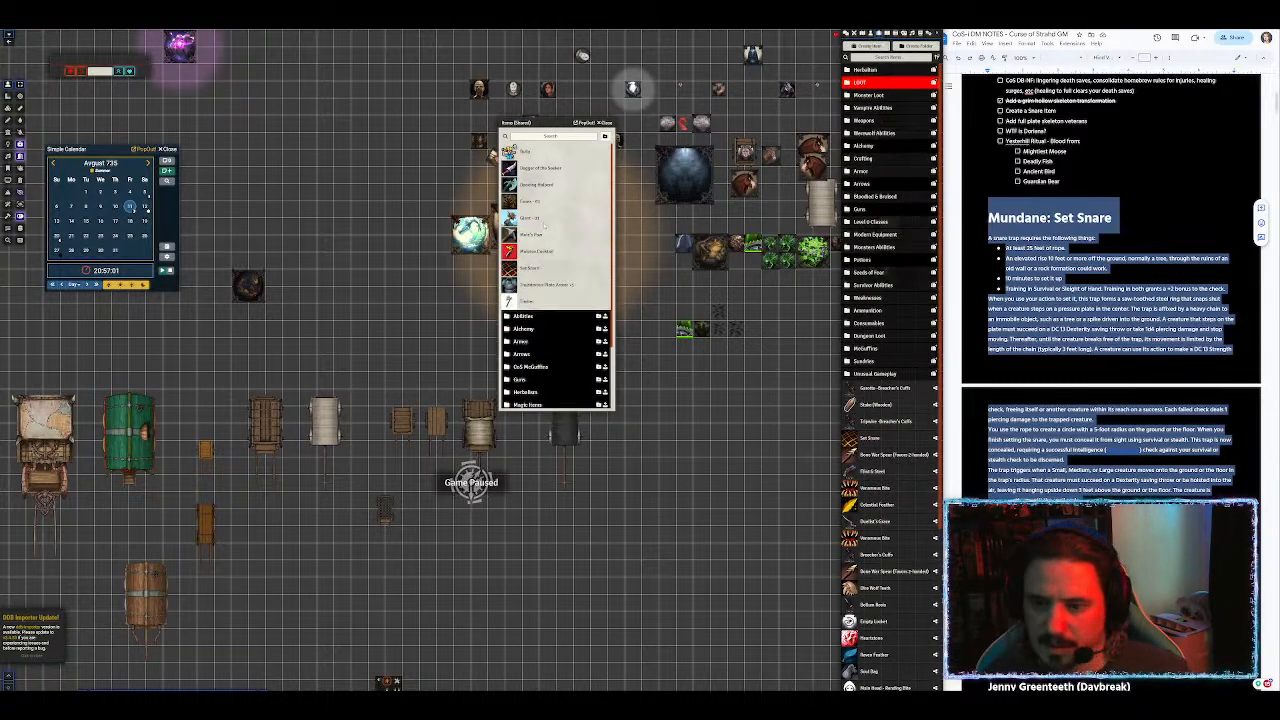
# Step: Delete the whole "Mundane: Set Snare" section from the DM notes
pyautogui.click(1100, 240)
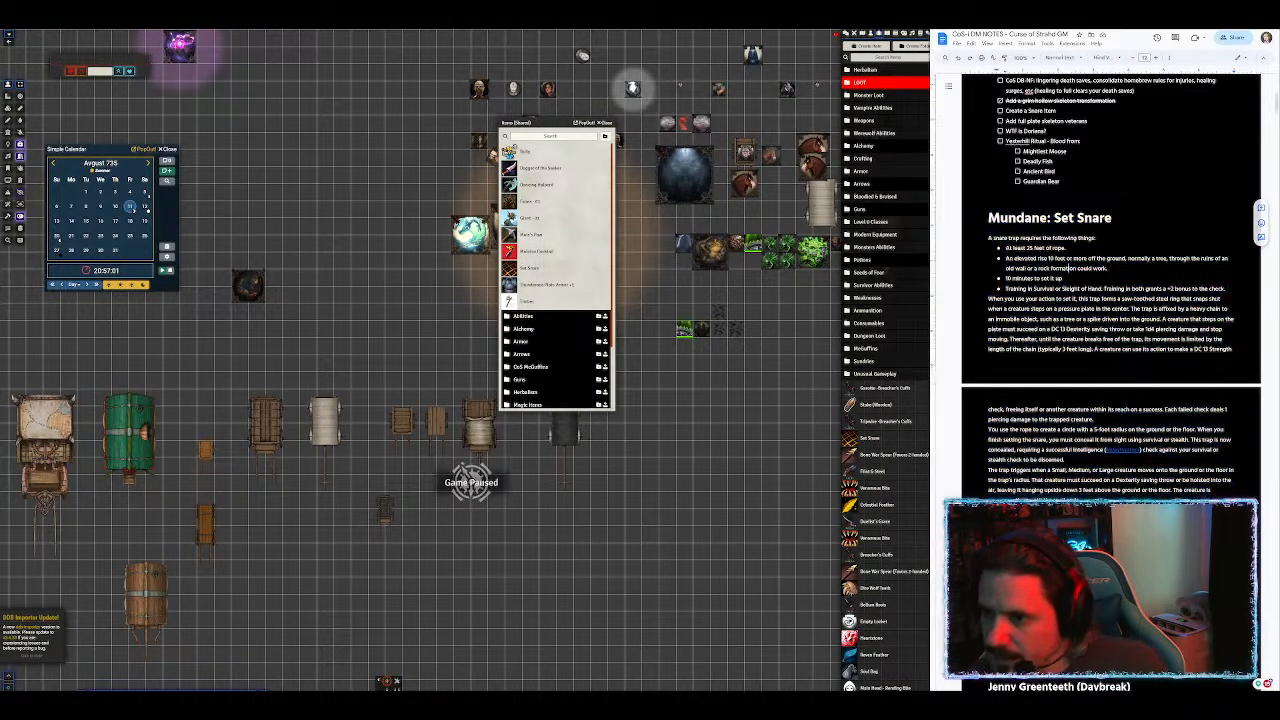
pyautogui.moveTo(989, 218); pyautogui.dragTo(1212, 490)
pyautogui.scroll(2, 1104, 349)
pyautogui.scroll(-2, 1104, 349)
pyautogui.press('Delete')
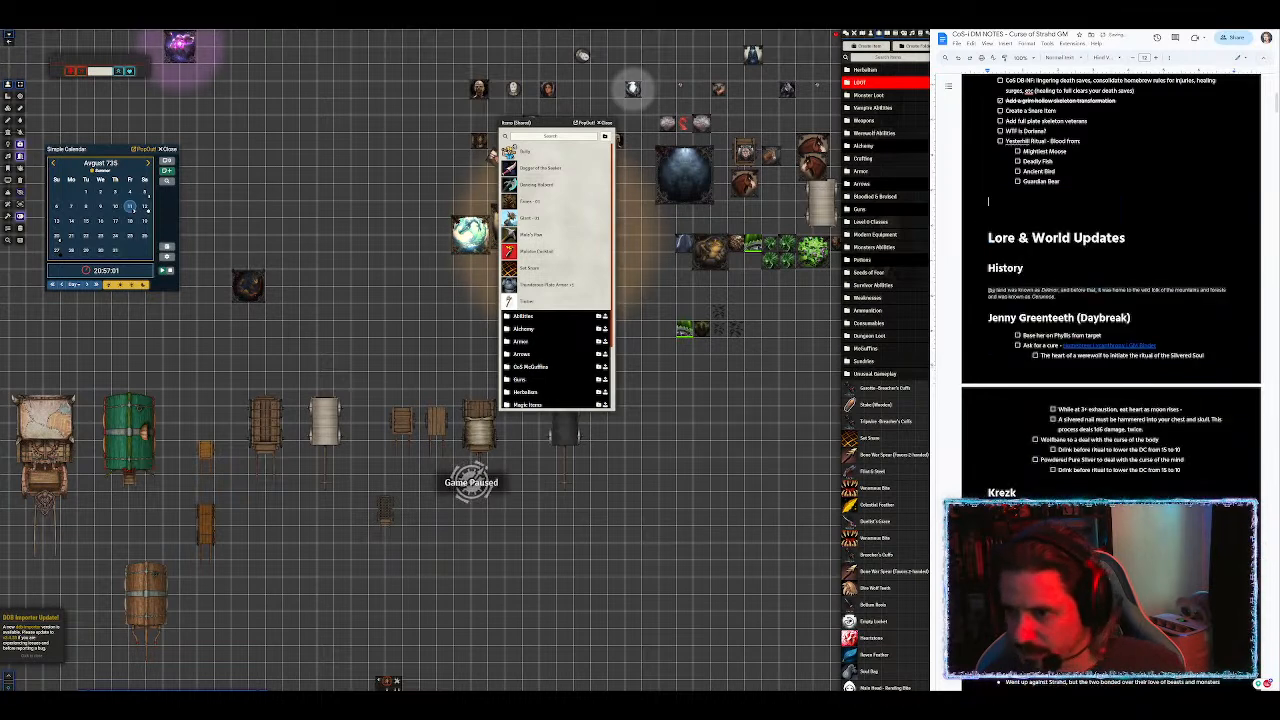
# Step: Check off "Create a Snare Item" in the FVTT Stuff checklist
pyautogui.scroll(1, 1102, 262)
pyautogui.scroll(3, 1110, 280)
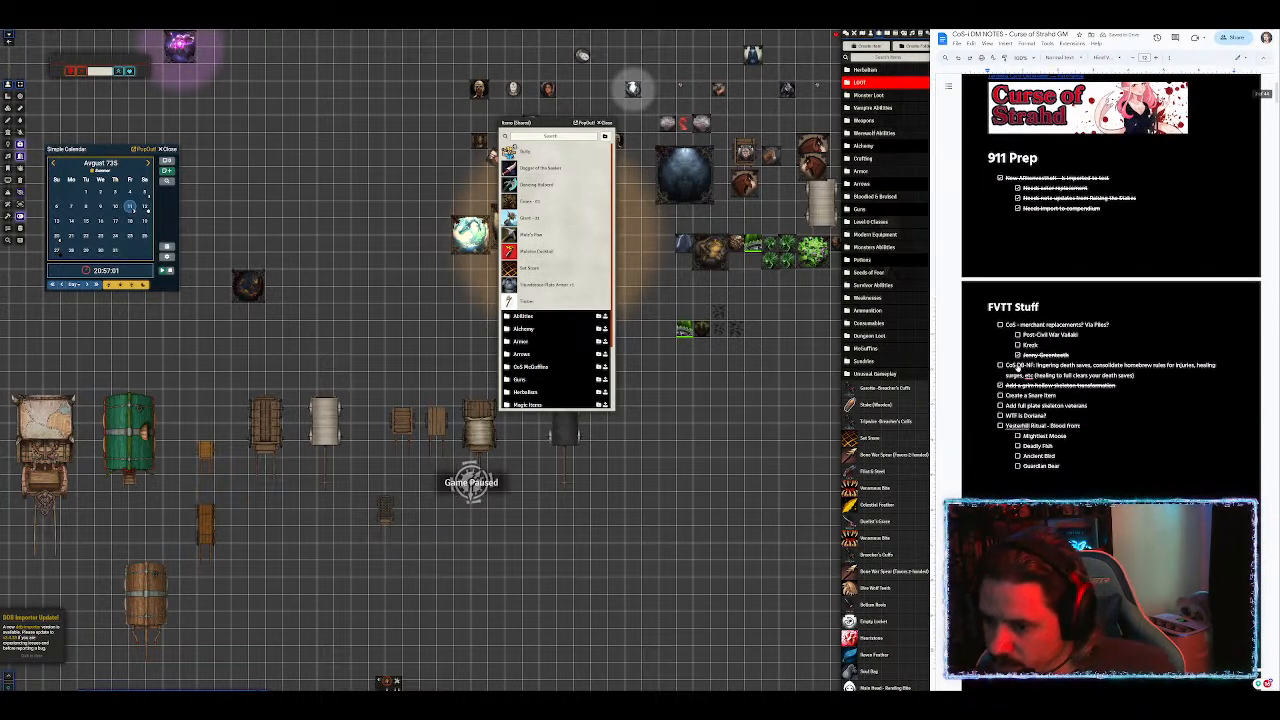
pyautogui.click(1000, 396)
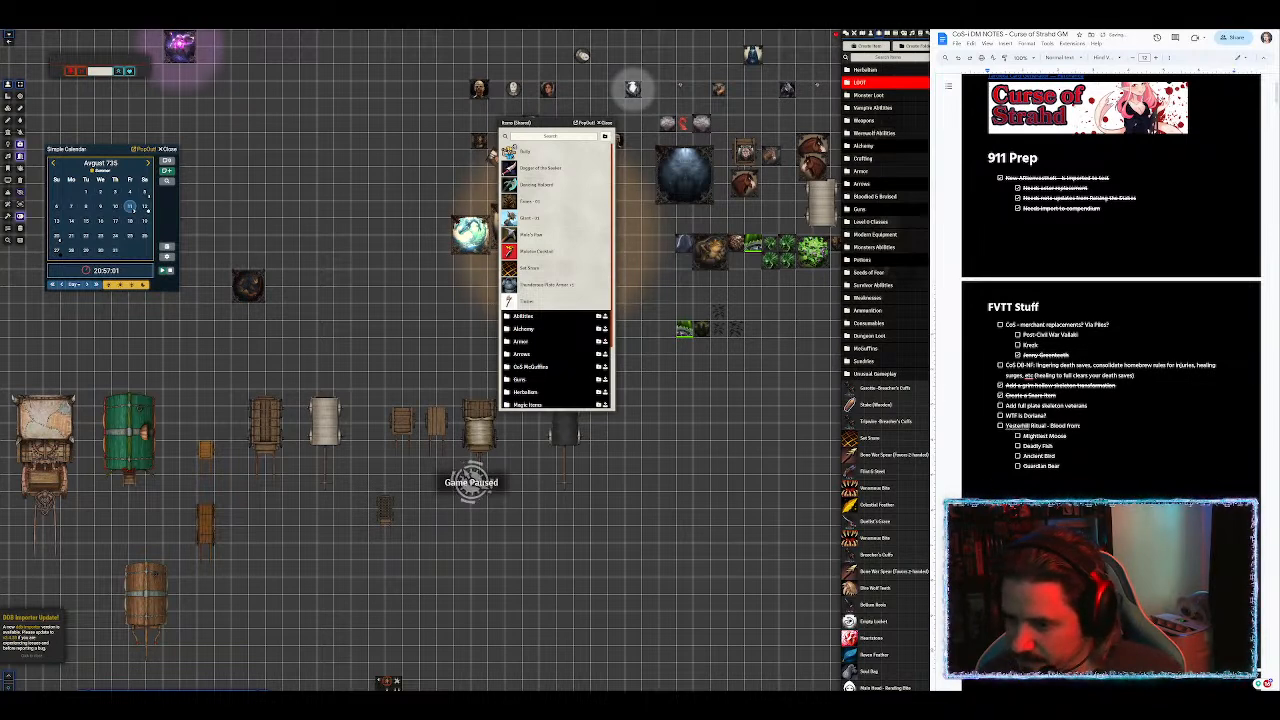
# Step: Search the world's actors for "veter"
pyautogui.scroll(-3, 1110, 280)
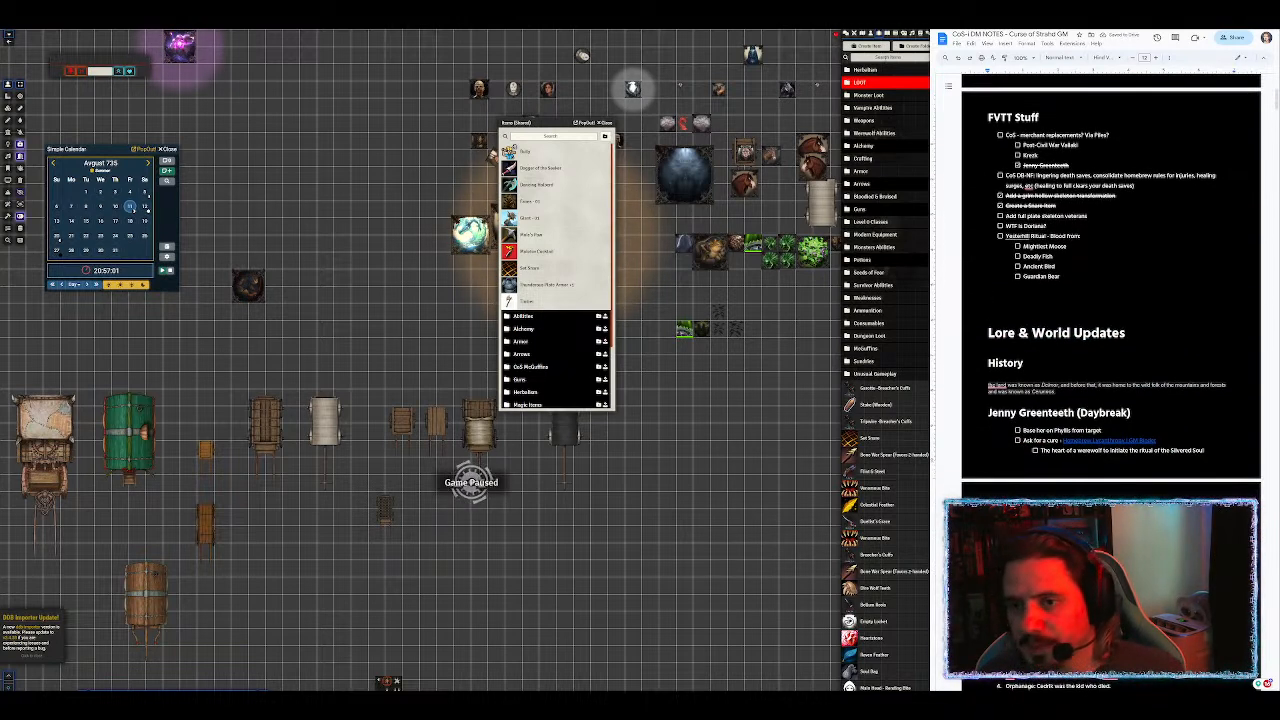
pyautogui.click(888, 57)
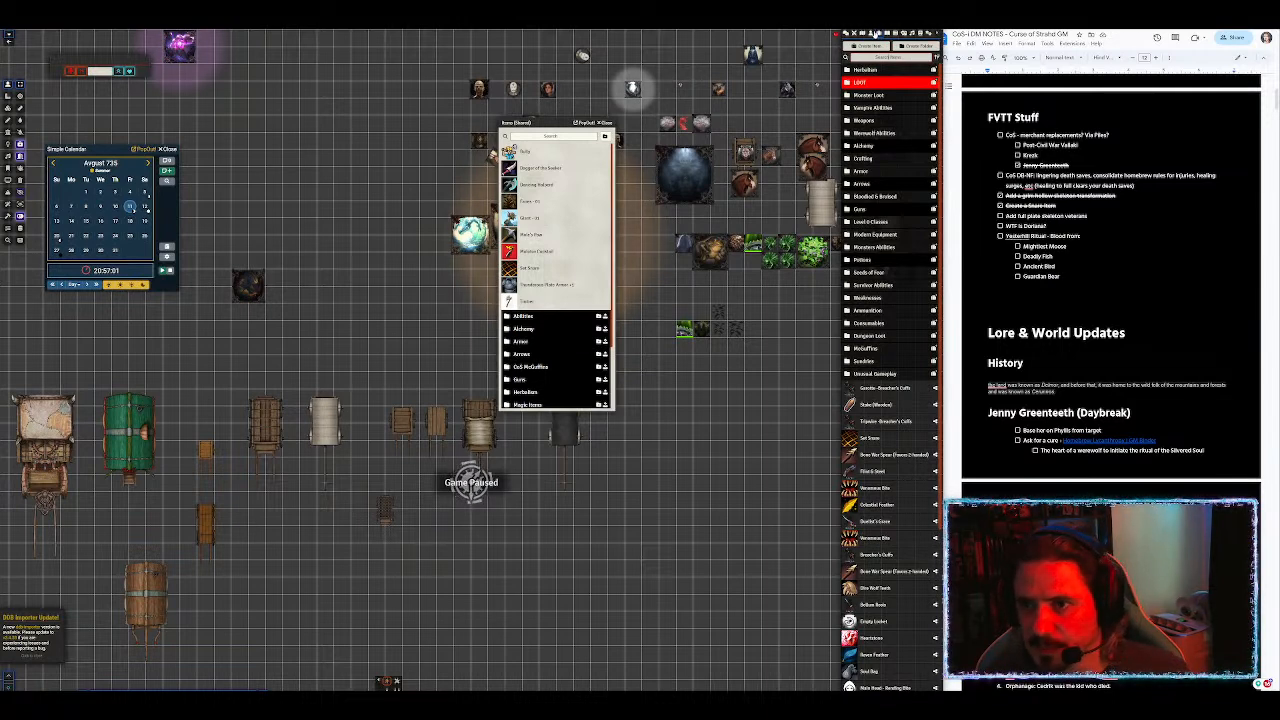
pyautogui.click(874, 34)
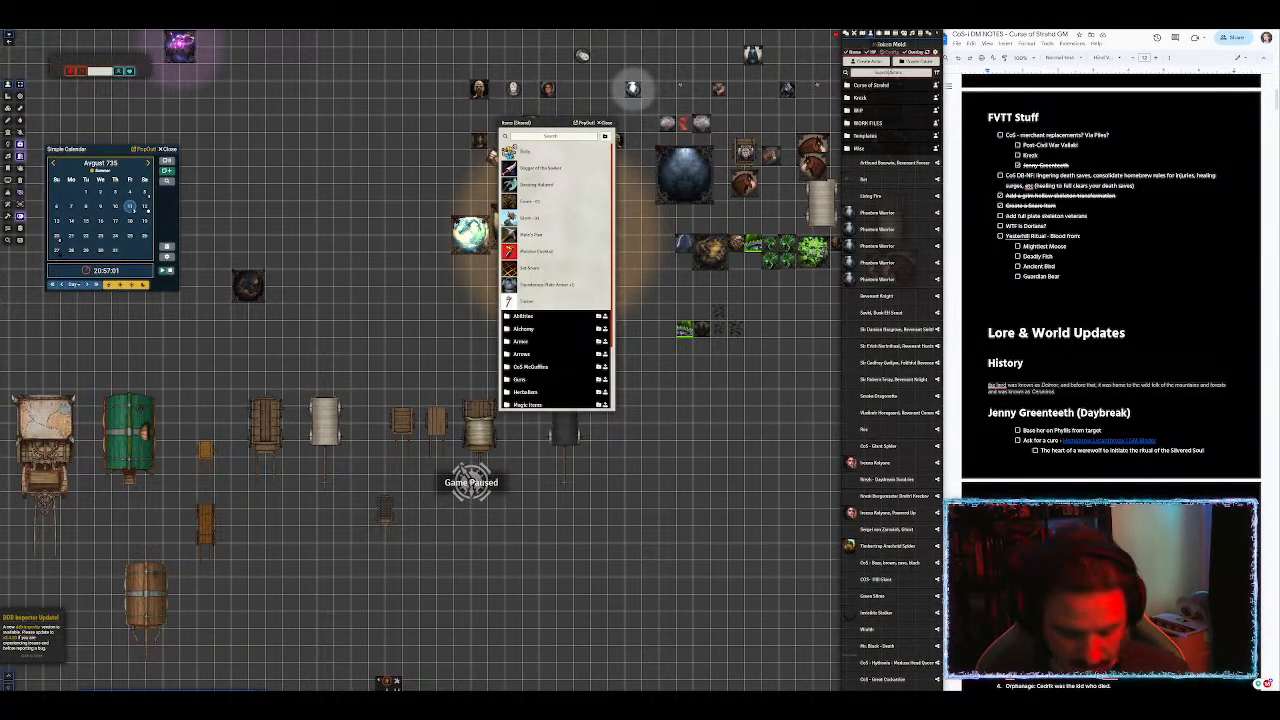
pyautogui.write('veter')
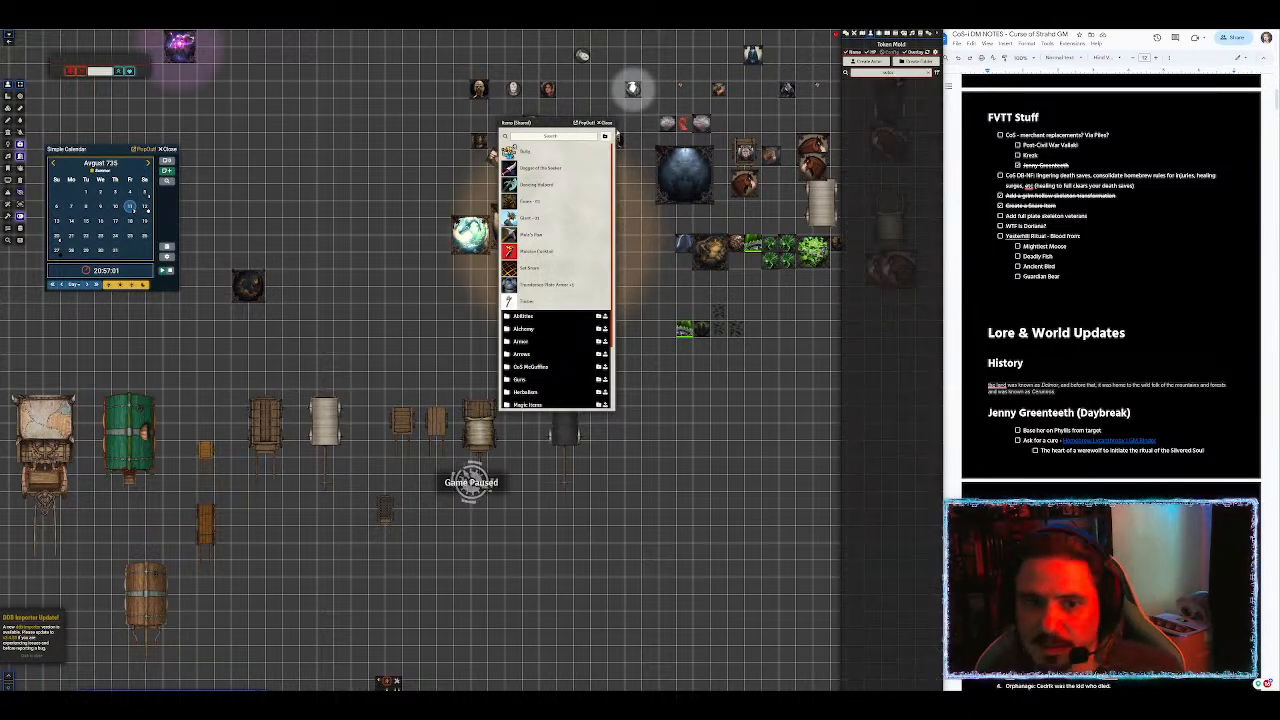
# Step: Open the Monsters (Shared) and Actors (Shared) compendiums side by side and browse their entries
pyautogui.click(916, 38)
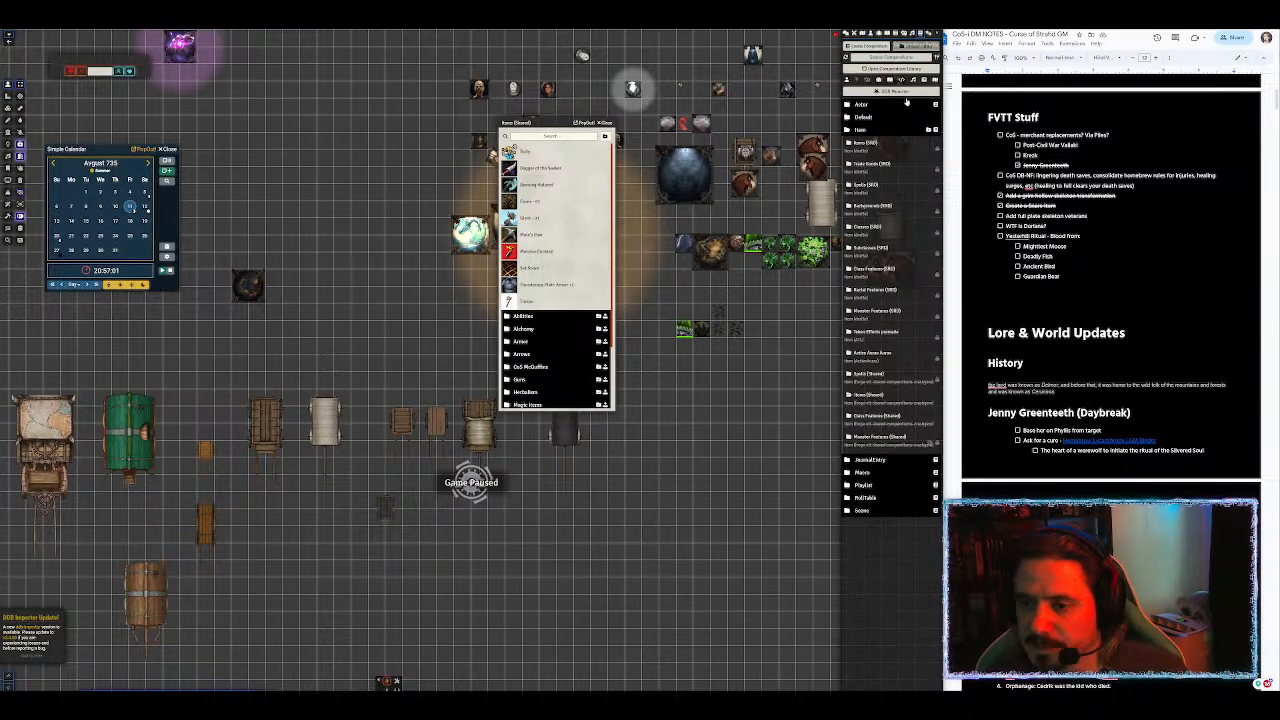
pyautogui.click(863, 105)
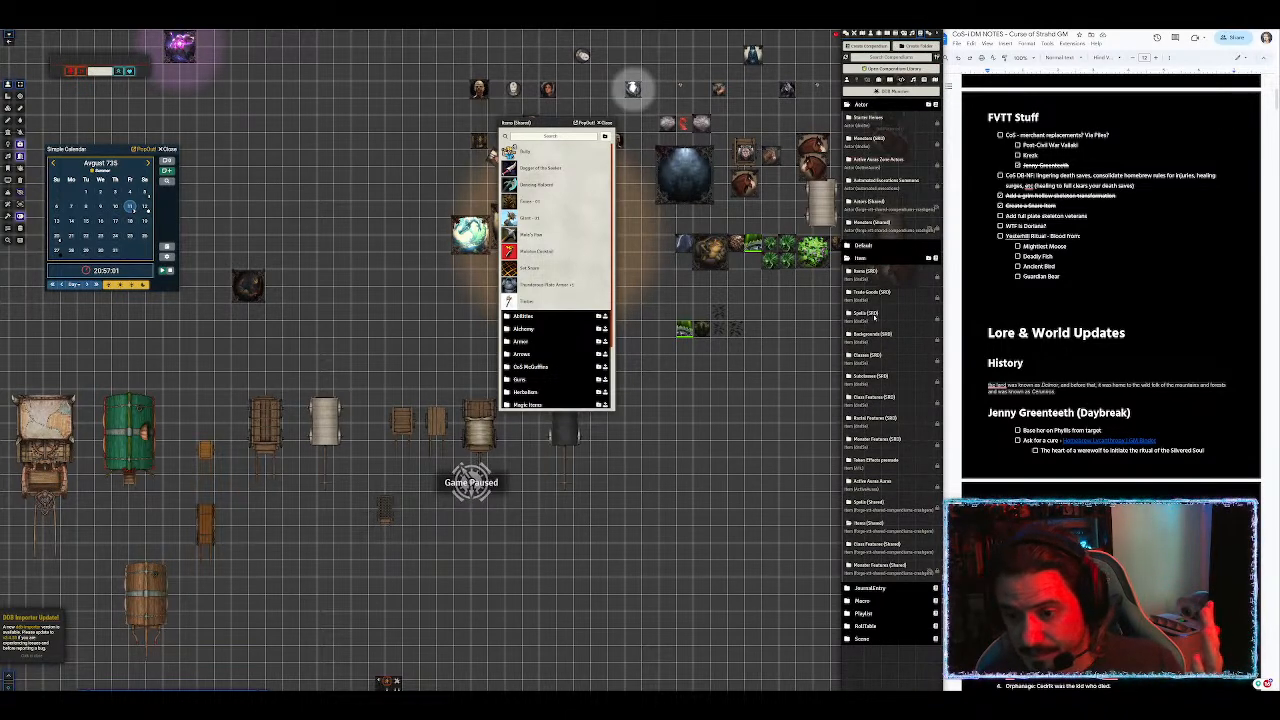
pyautogui.click(857, 258)
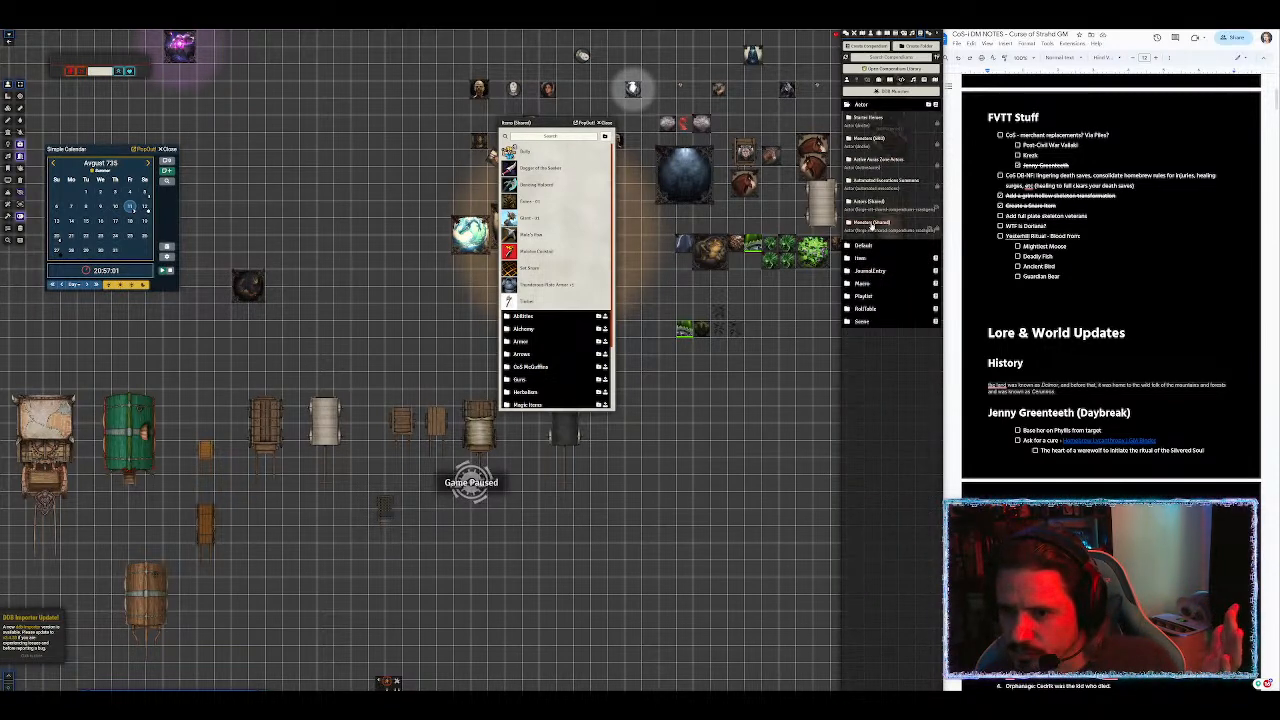
pyautogui.click(870, 223)
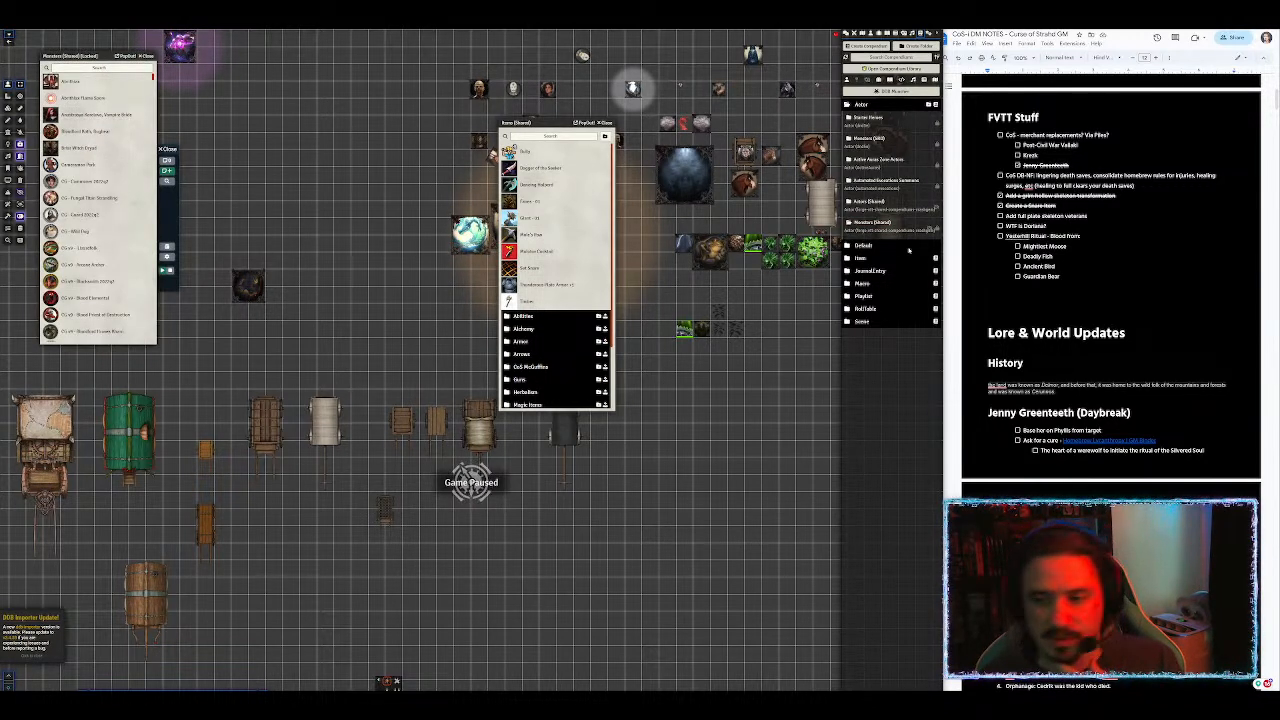
pyautogui.click(870, 202)
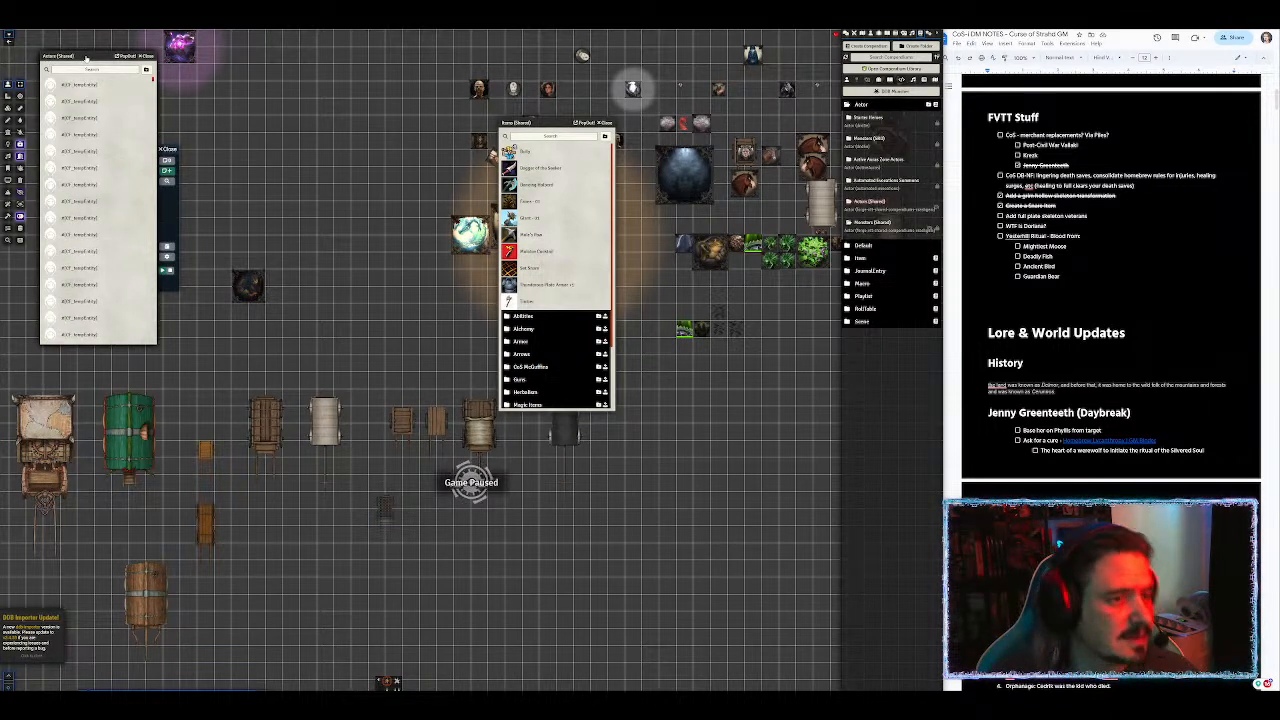
pyautogui.moveTo(88, 57); pyautogui.dragTo(390, 89)
pyautogui.scroll(-5, 100, 197)
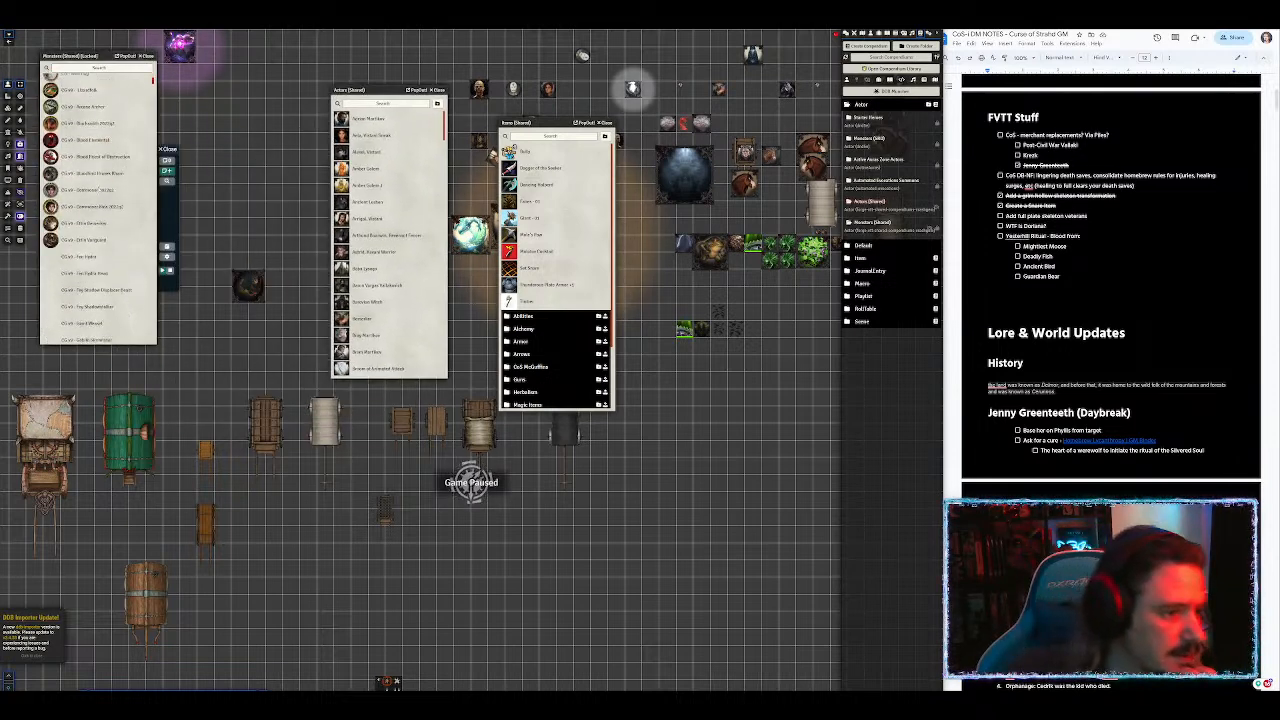
pyautogui.scroll(-5, 100, 197)
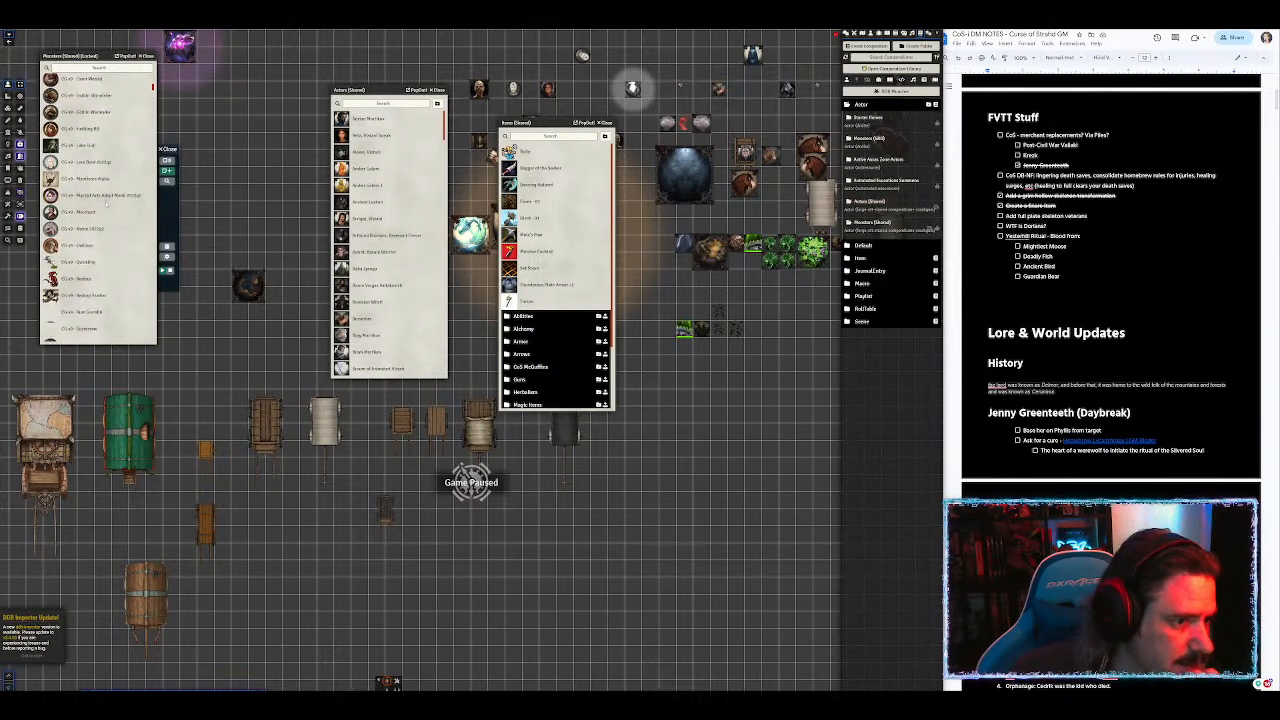
# Step: Search both the Monsters (Shared) and Actors (Shared) compendiums for "vet"
pyautogui.click(99, 67)
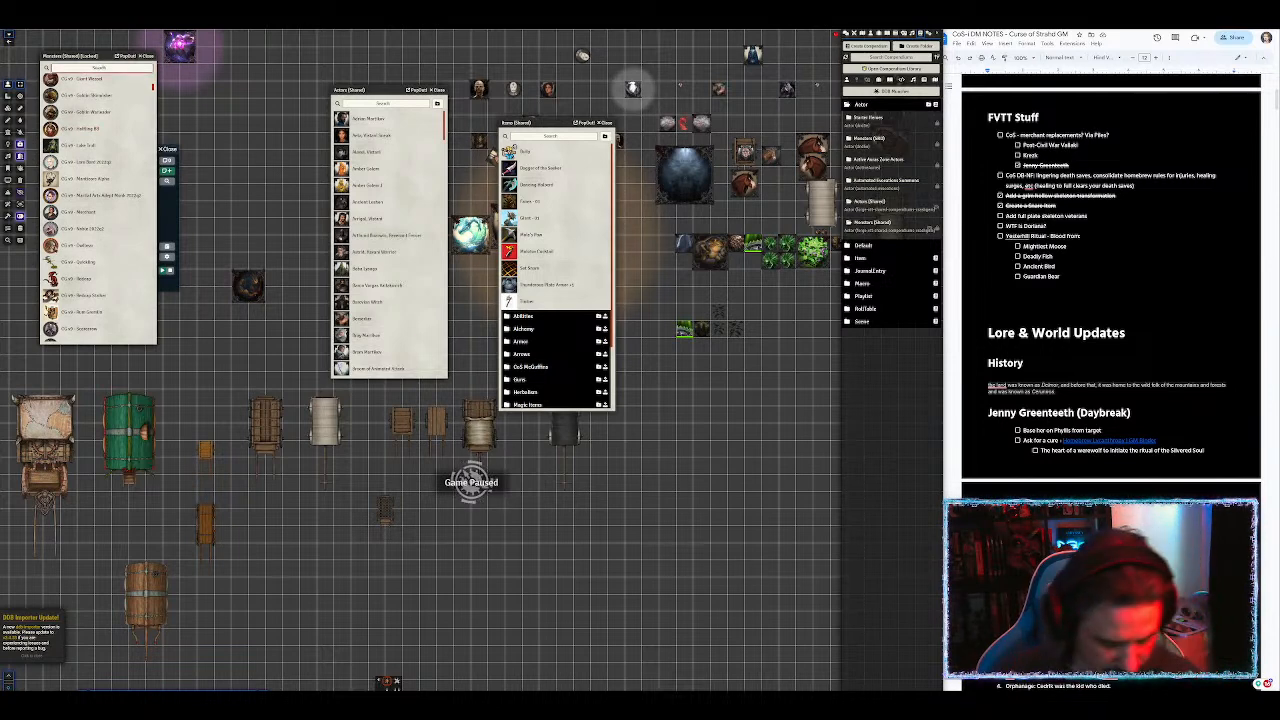
pyautogui.write('vet')
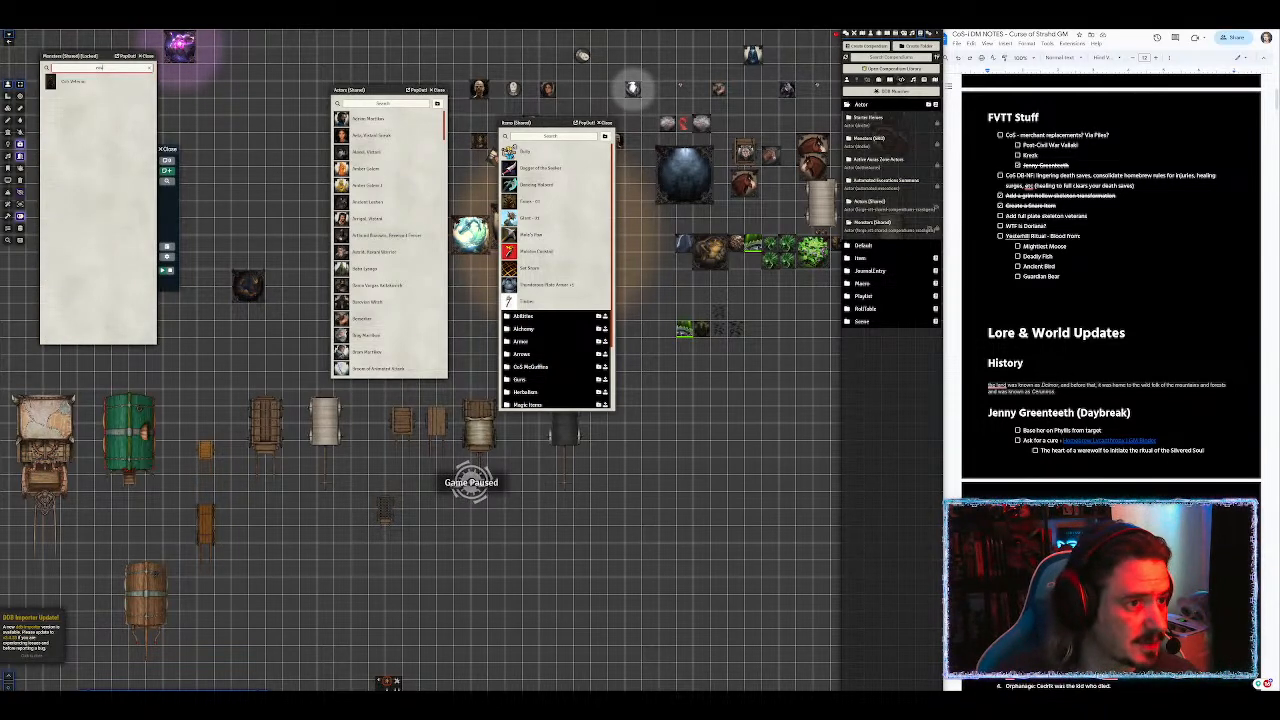
pyautogui.click(381, 104)
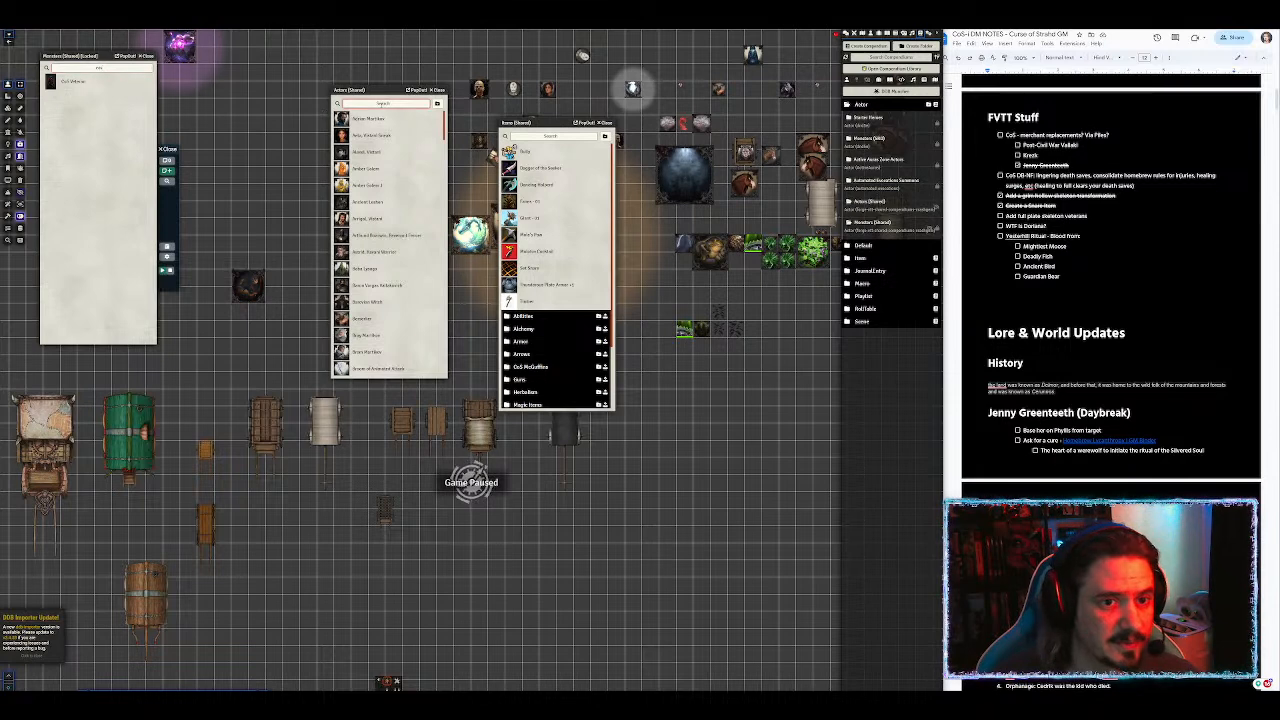
pyautogui.write('vet')
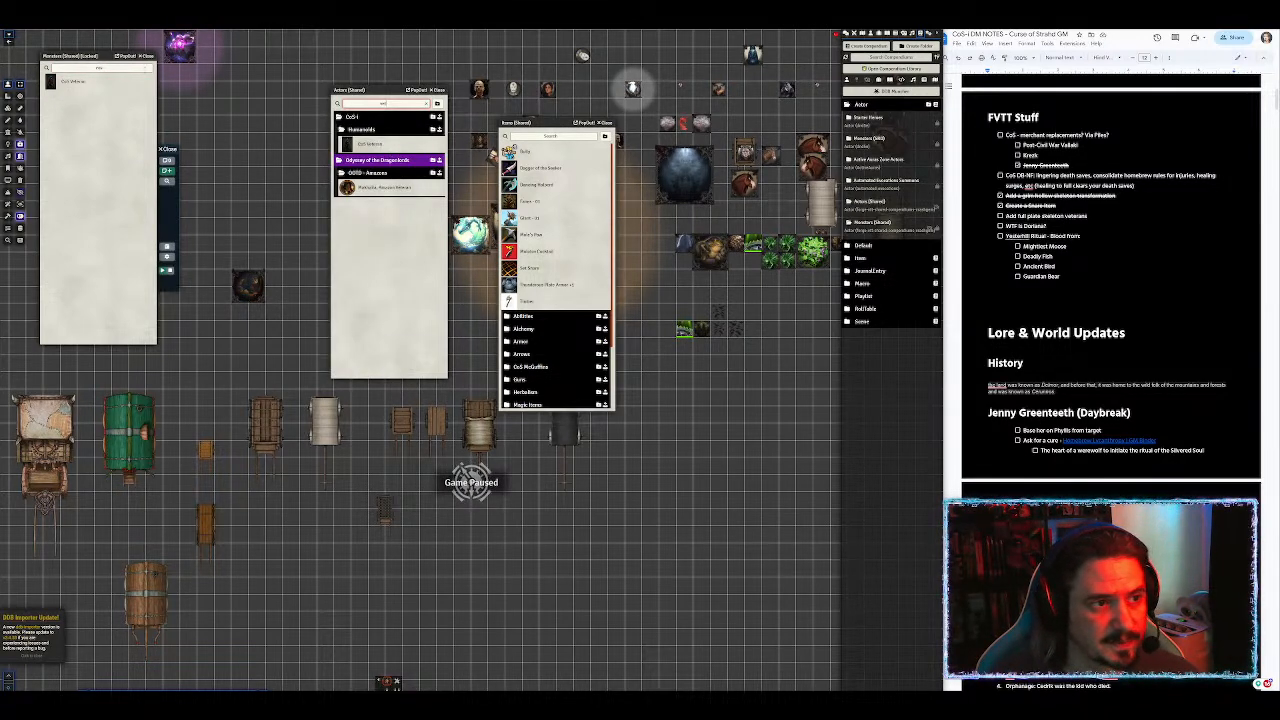
# Step: Unlock the Monsters (Shared) compendium for editing
pyautogui.rightClick(86, 84)
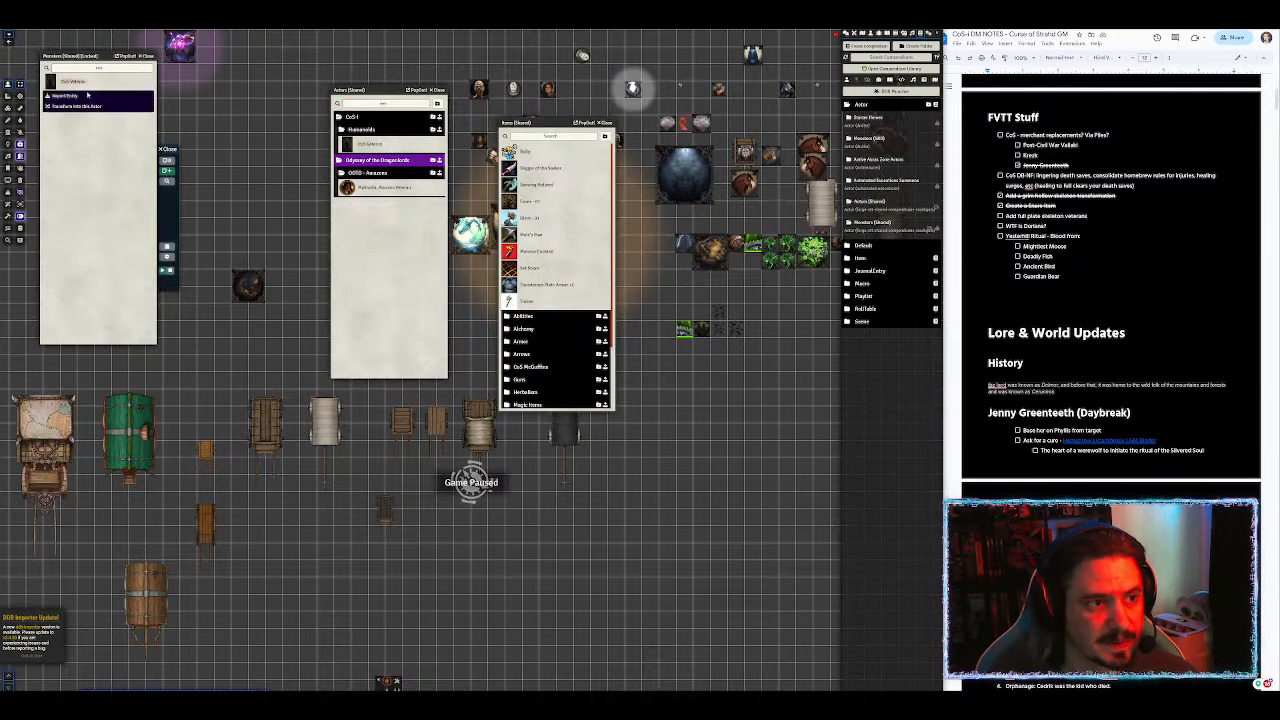
pyautogui.click(116, 182)
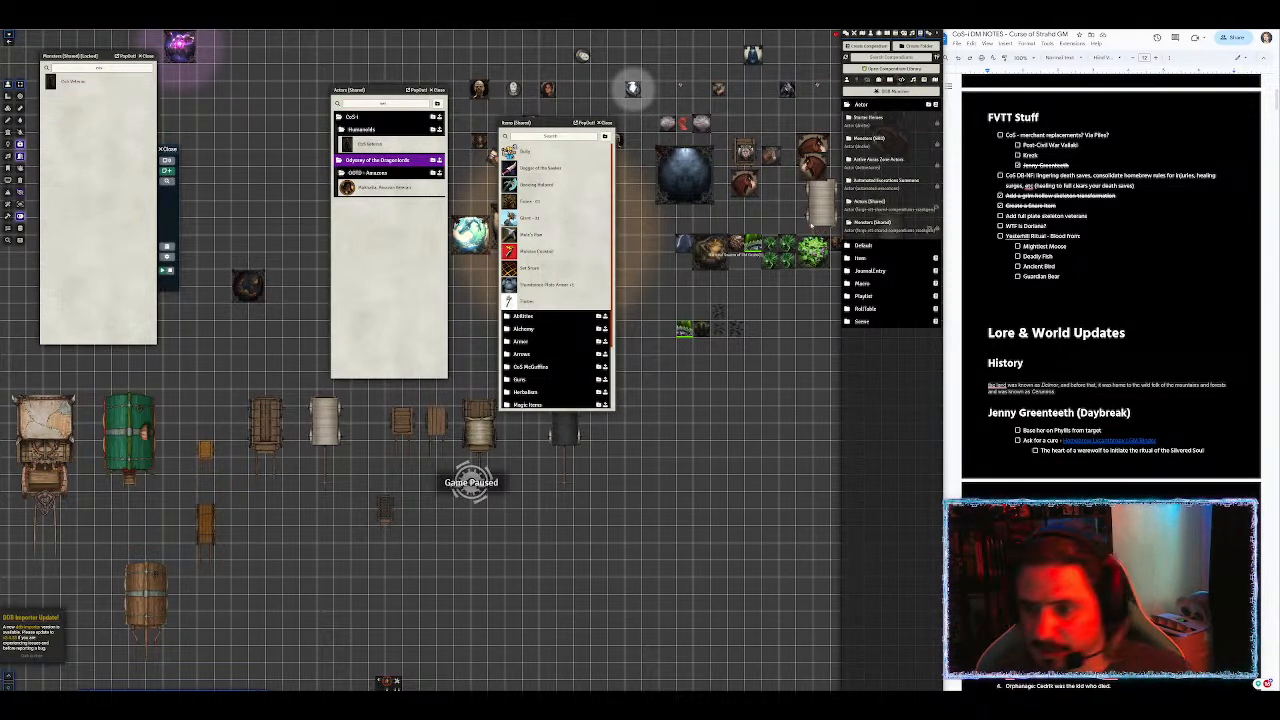
pyautogui.rightClick(868, 200)
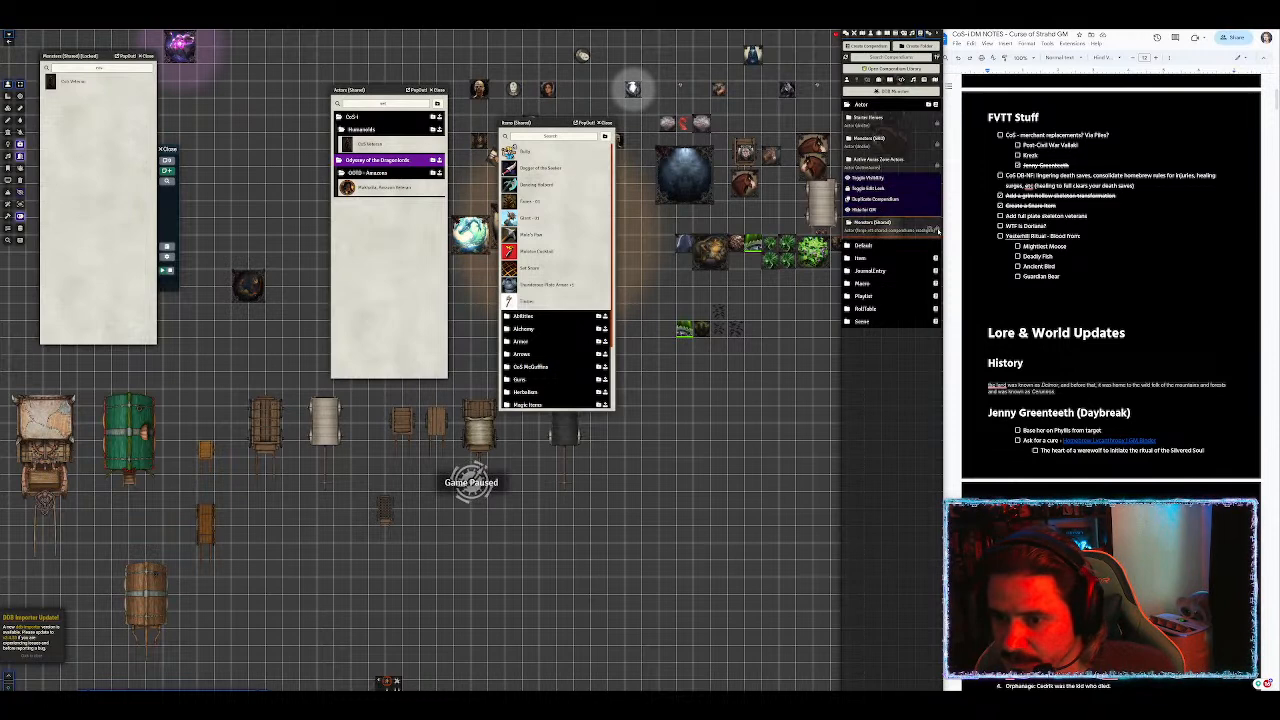
pyautogui.click(868, 188)
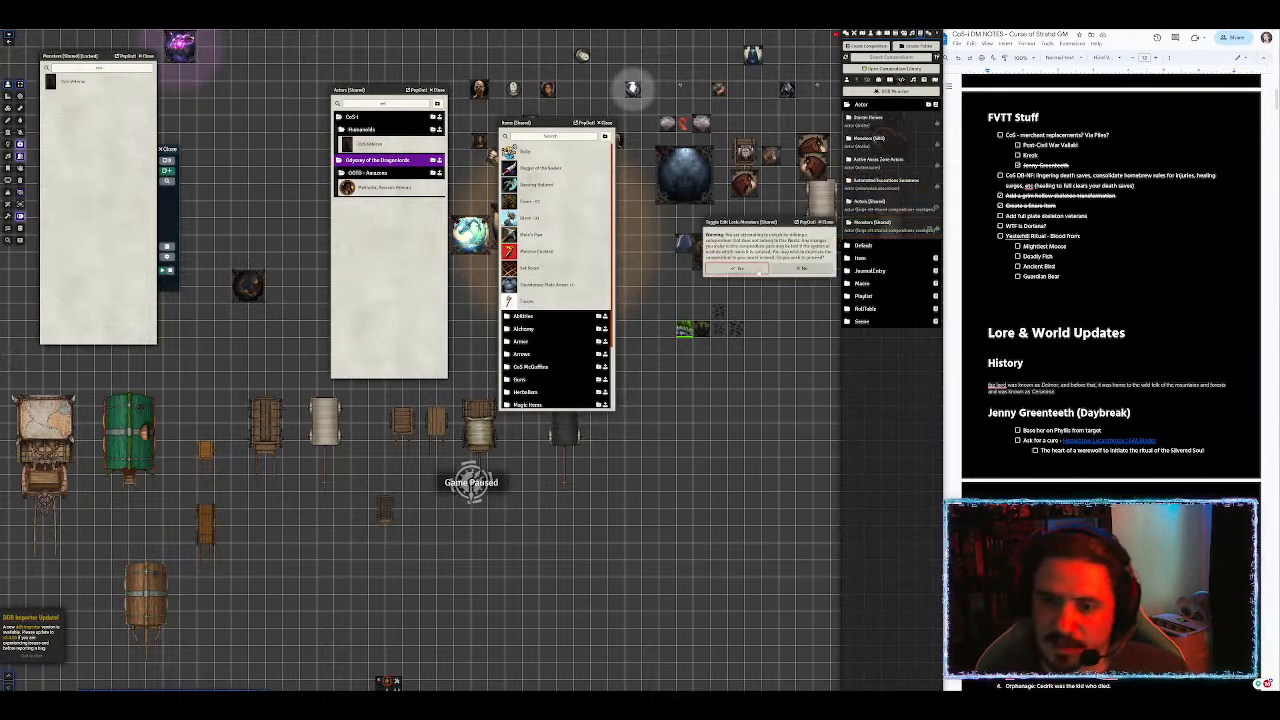
pyautogui.click(758, 269)
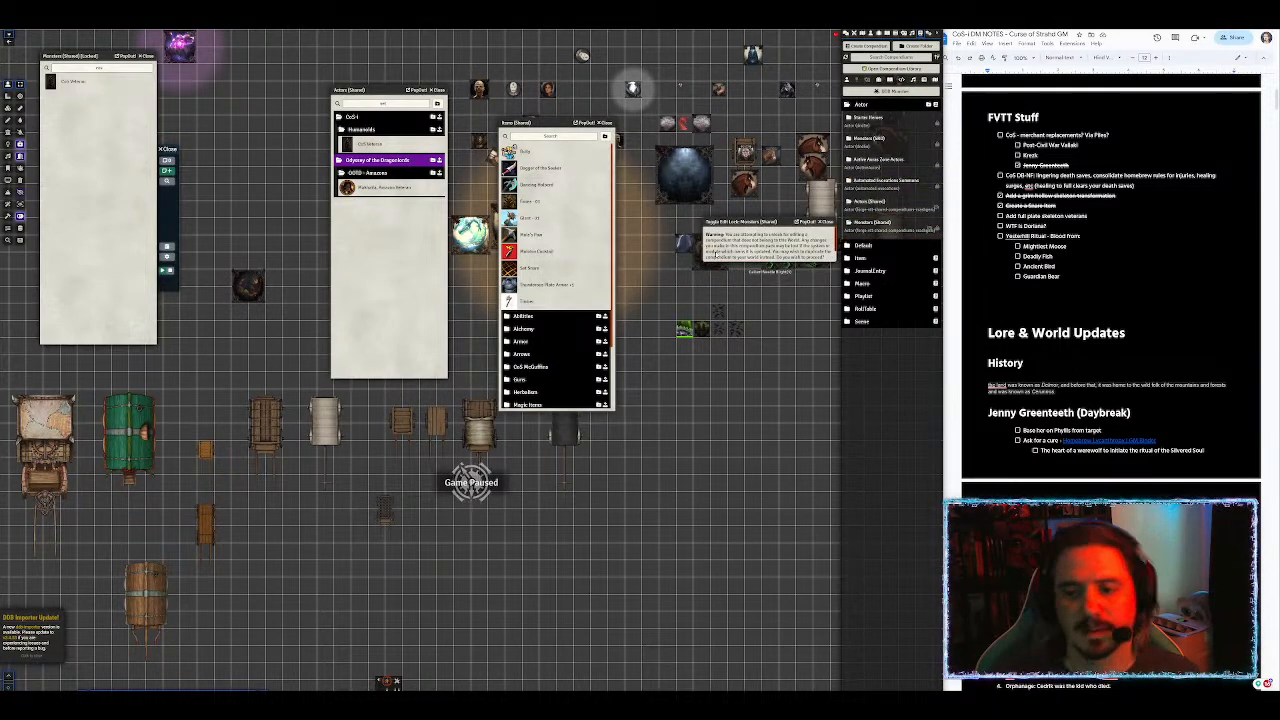
# Step: Delete the CoS Veteran entry from the Monsters (Shared) compendium and close that compendium
pyautogui.rightClick(80, 85)
pyautogui.click(64, 110)
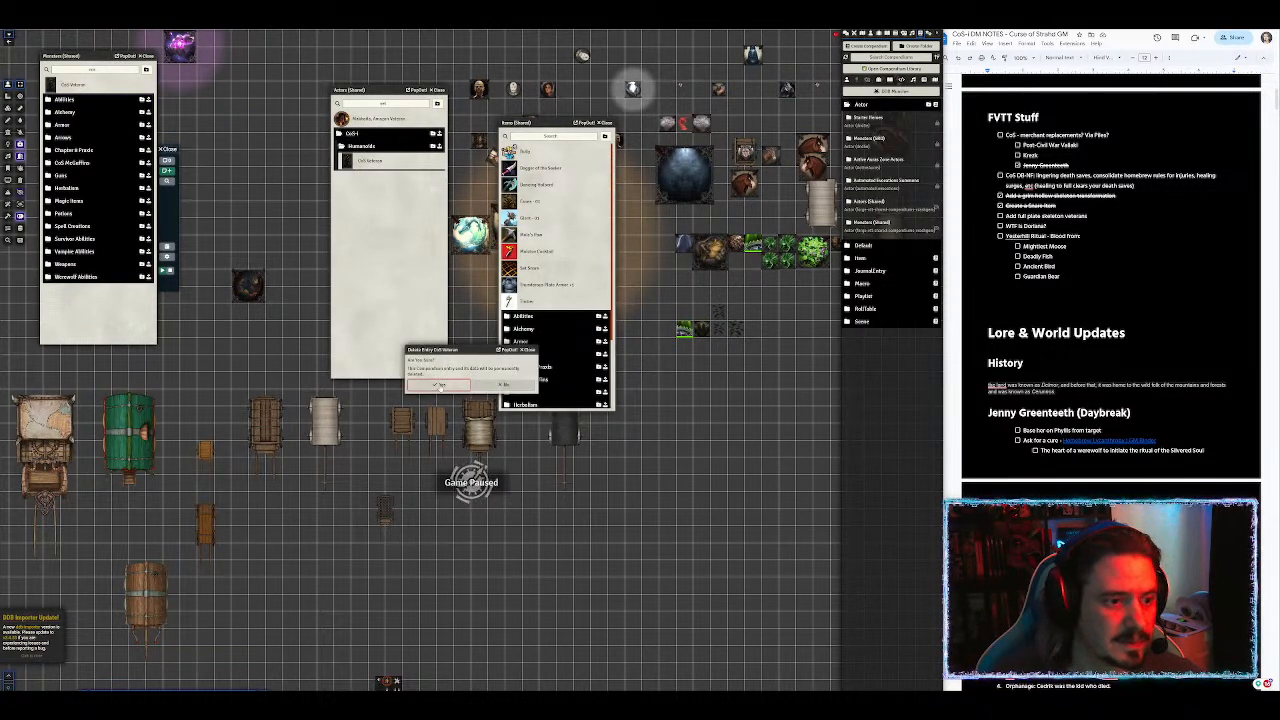
pyautogui.click(437, 384)
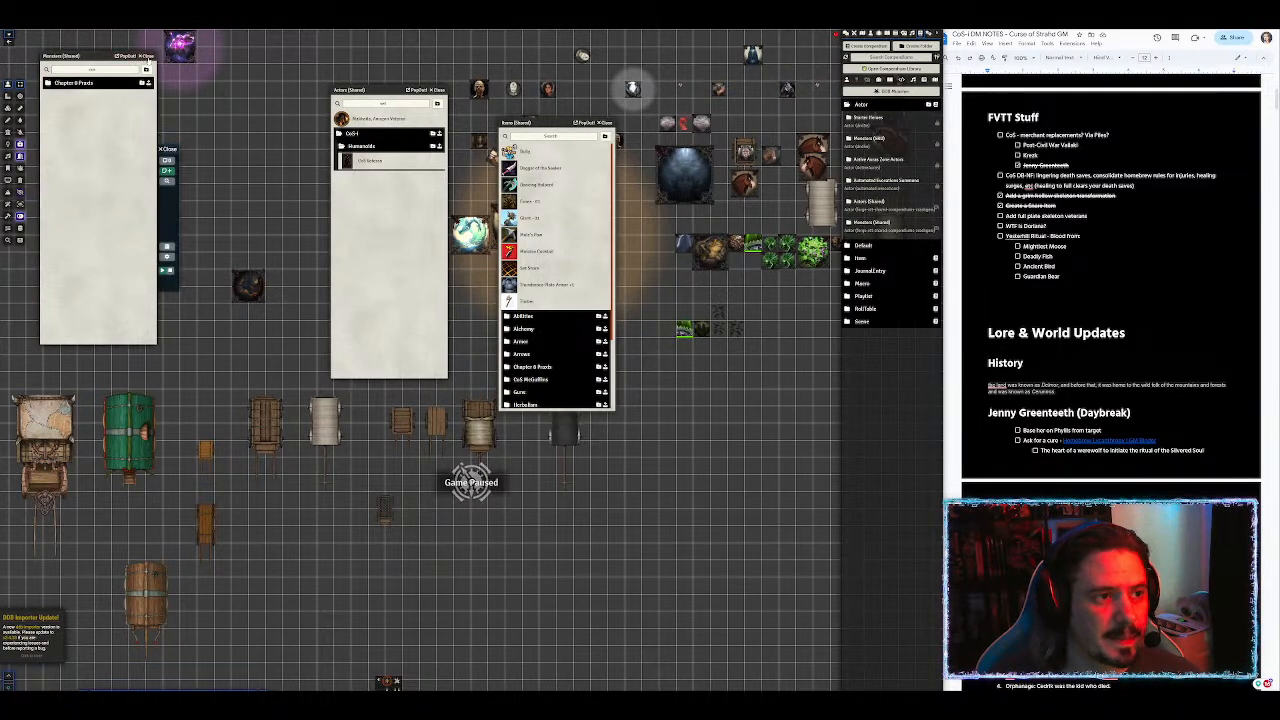
pyautogui.click(147, 57)
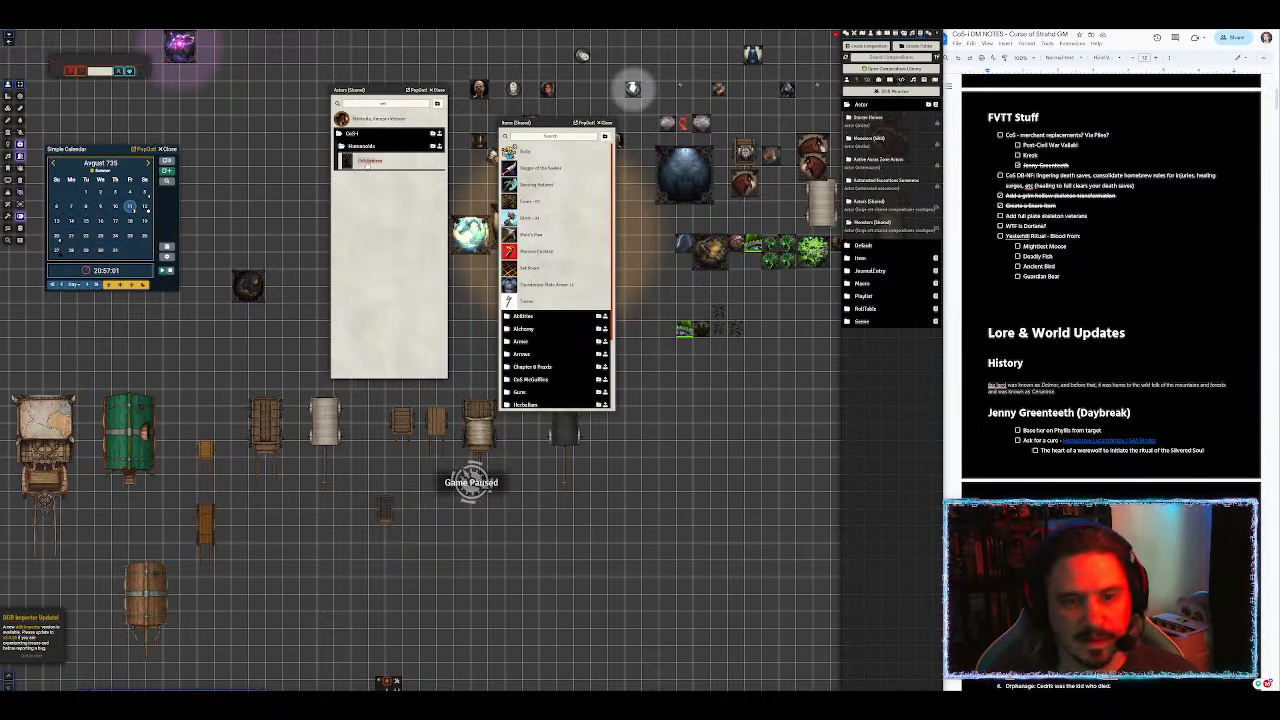
# Step: Import the CoS Veteran from Actors (Shared) into the world's actors, filter the compendium by "skel", and open the Veteran's sheet
pyautogui.click(871, 34)
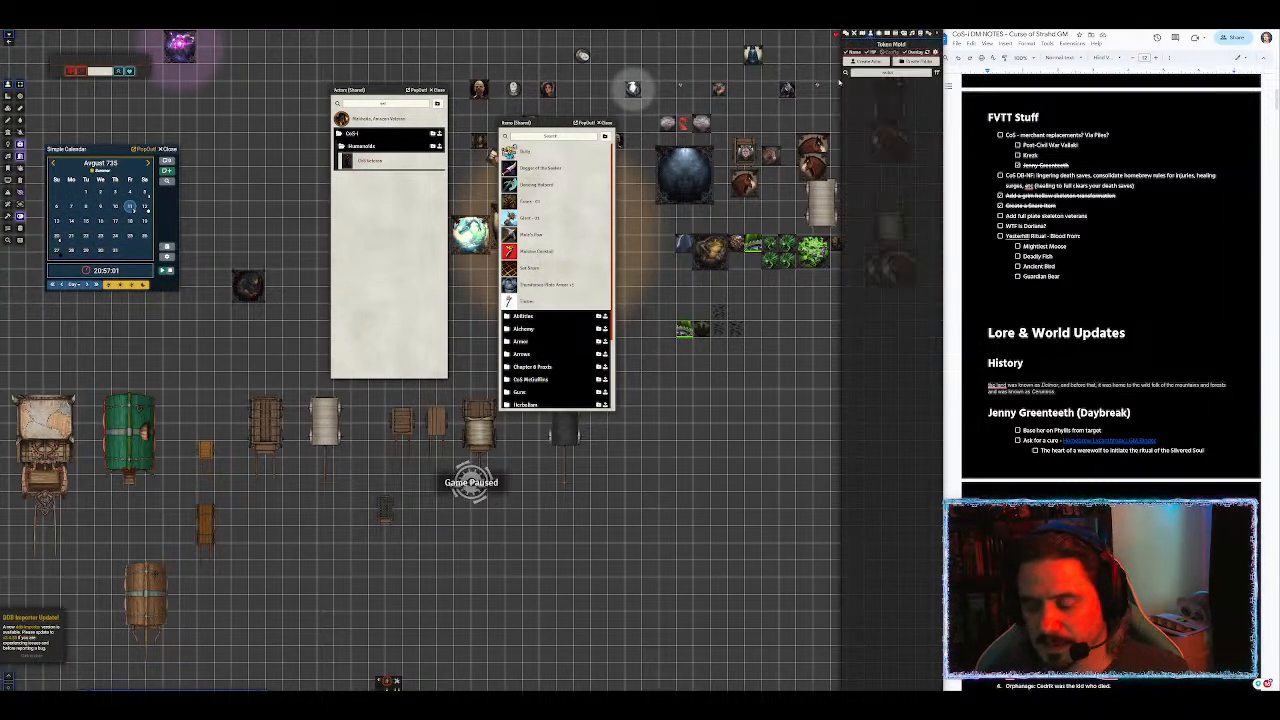
pyautogui.moveTo(371, 161); pyautogui.dragTo(893, 106)
pyautogui.doubleClick(382, 104)
pyautogui.write('skel')
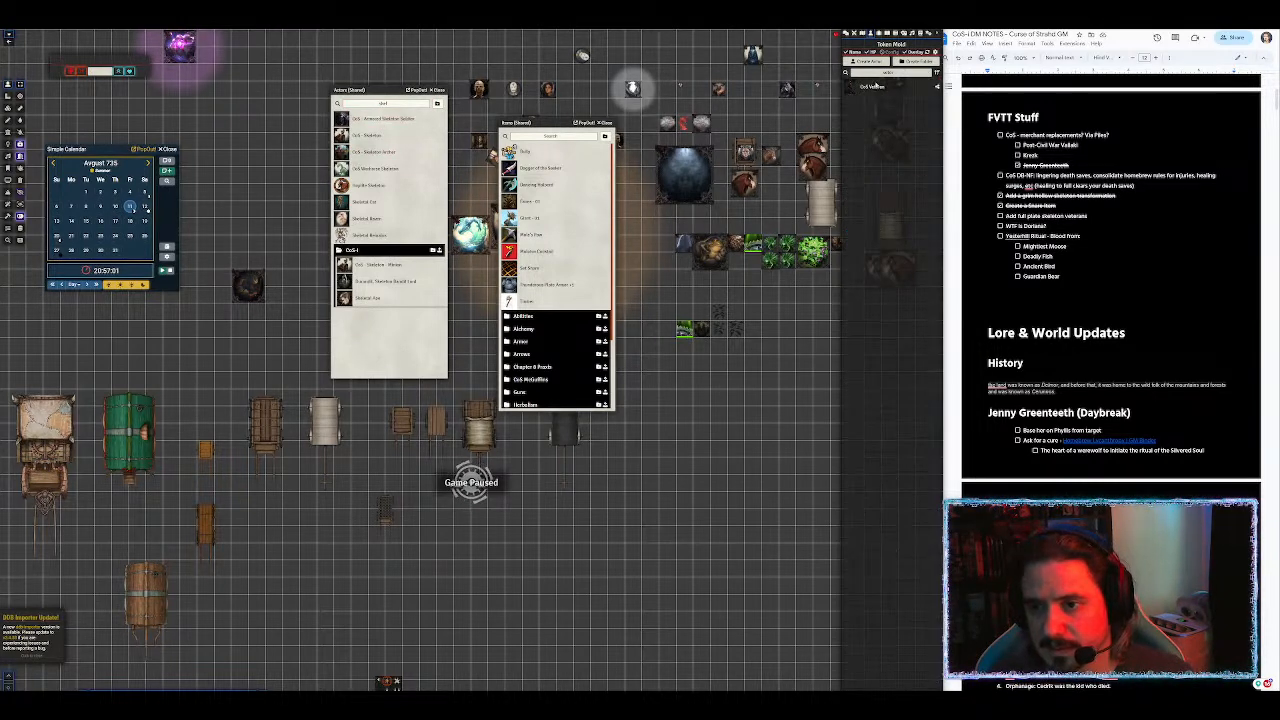
pyautogui.click(875, 87)
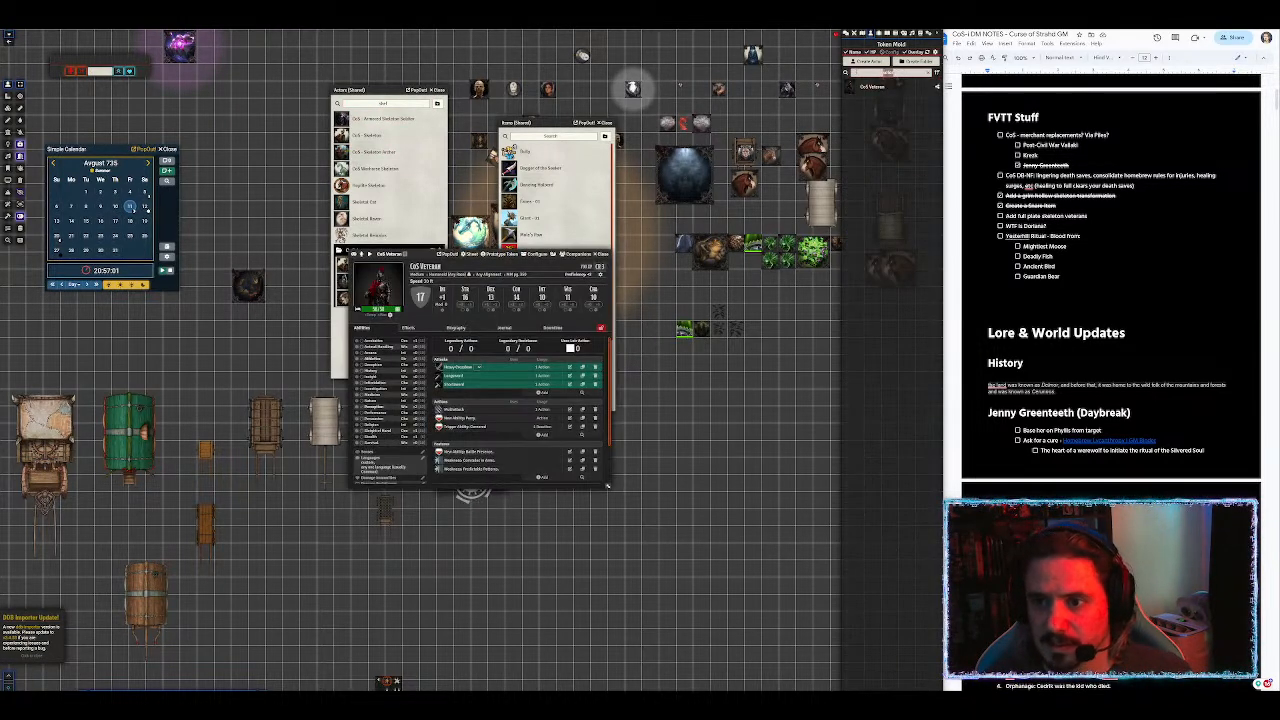
# Step: Search the world's actors for "skel" and open the CoS - Armored Skeleton Soldier sheet alongside the Veteran's sheet
pyautogui.write('skel')
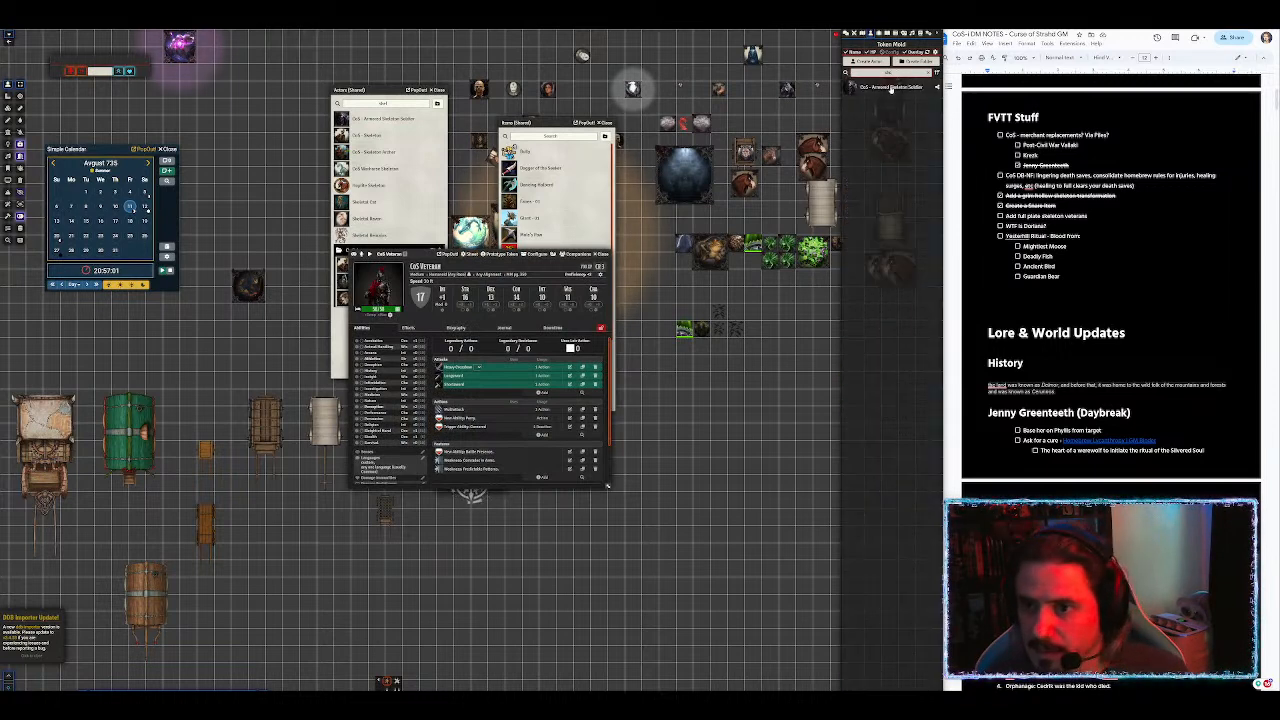
pyautogui.click(891, 88)
pyautogui.moveTo(470, 254); pyautogui.dragTo(665, 96)
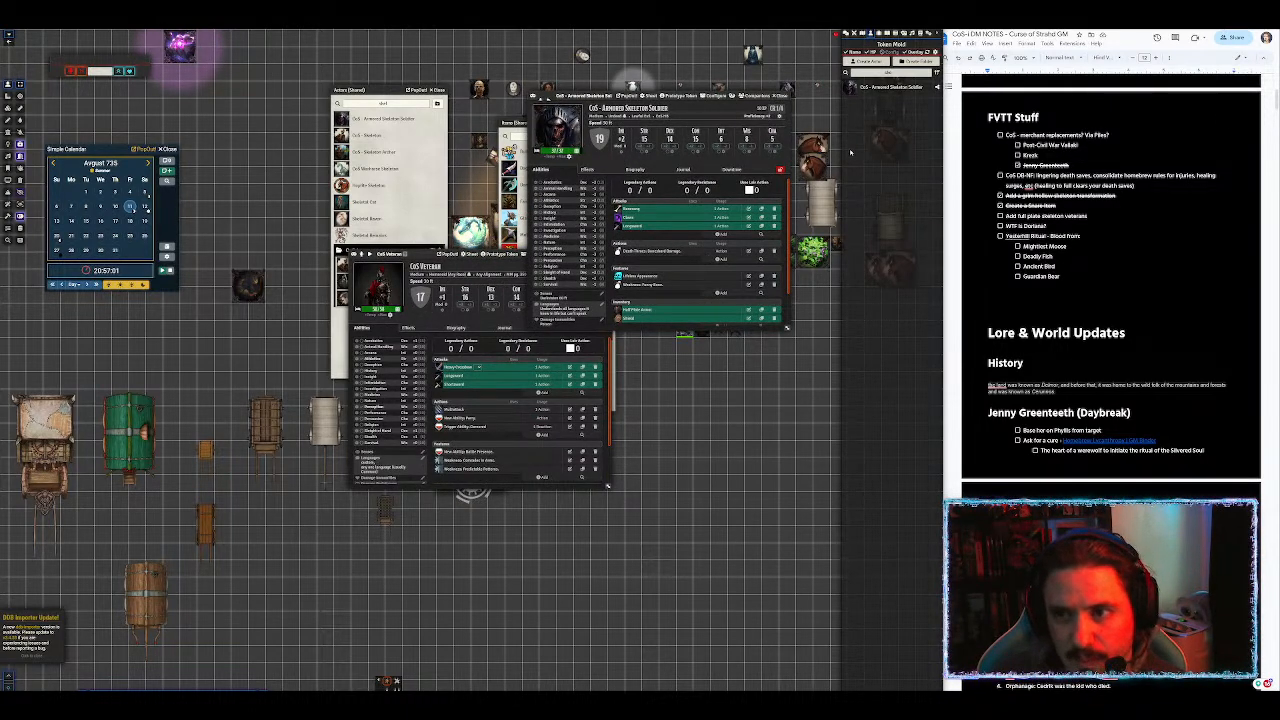
# Step: Duplicate the CoS - Armored Skeleton Soldier actor and open the copy's sheet
pyautogui.rightClick(884, 90)
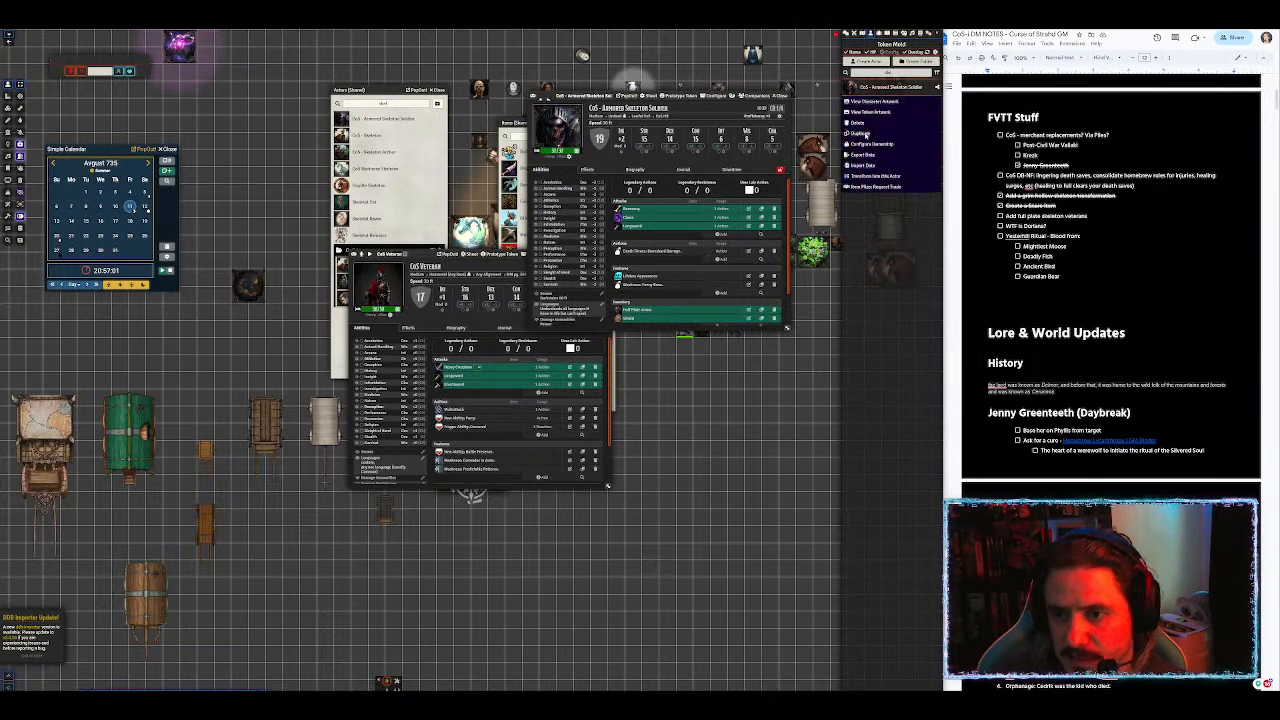
pyautogui.click(866, 133)
pyautogui.click(884, 106)
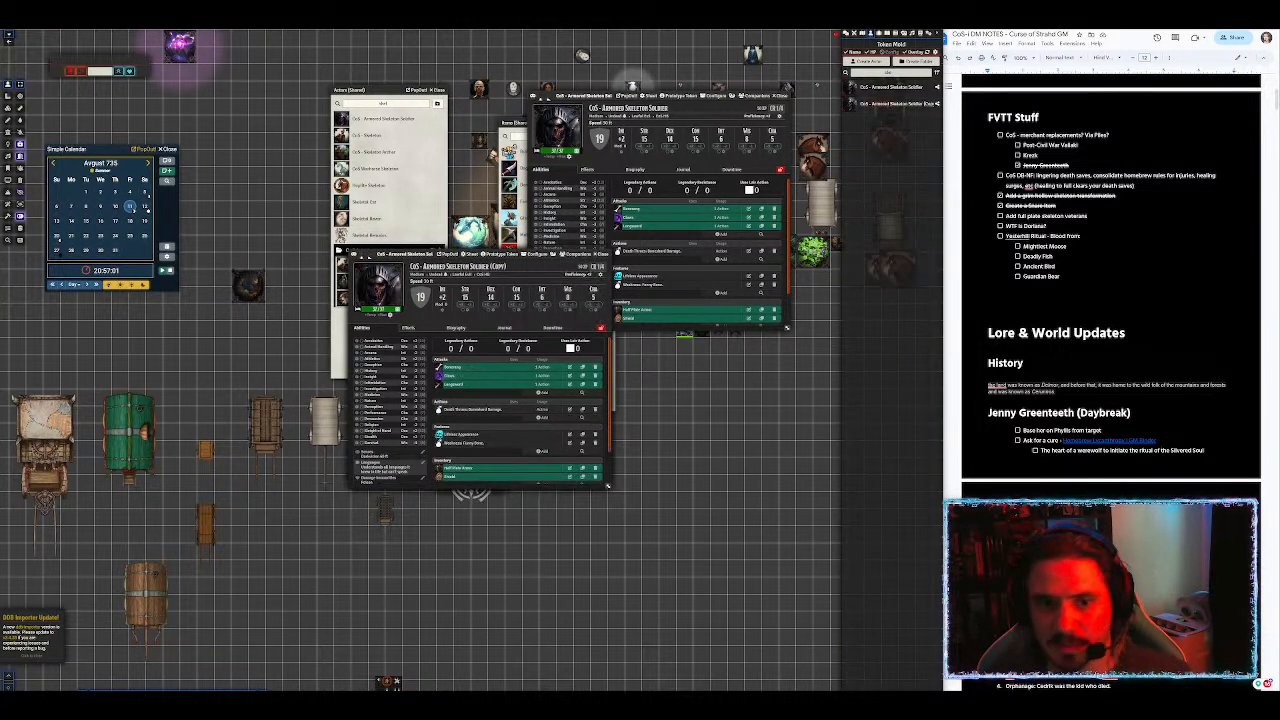
# Step: Move the copied skeleton's sheet clear of the others and rename the actor "CoS - Veteran Bone Knight"
pyautogui.moveTo(406, 252); pyautogui.dragTo(236, 66)
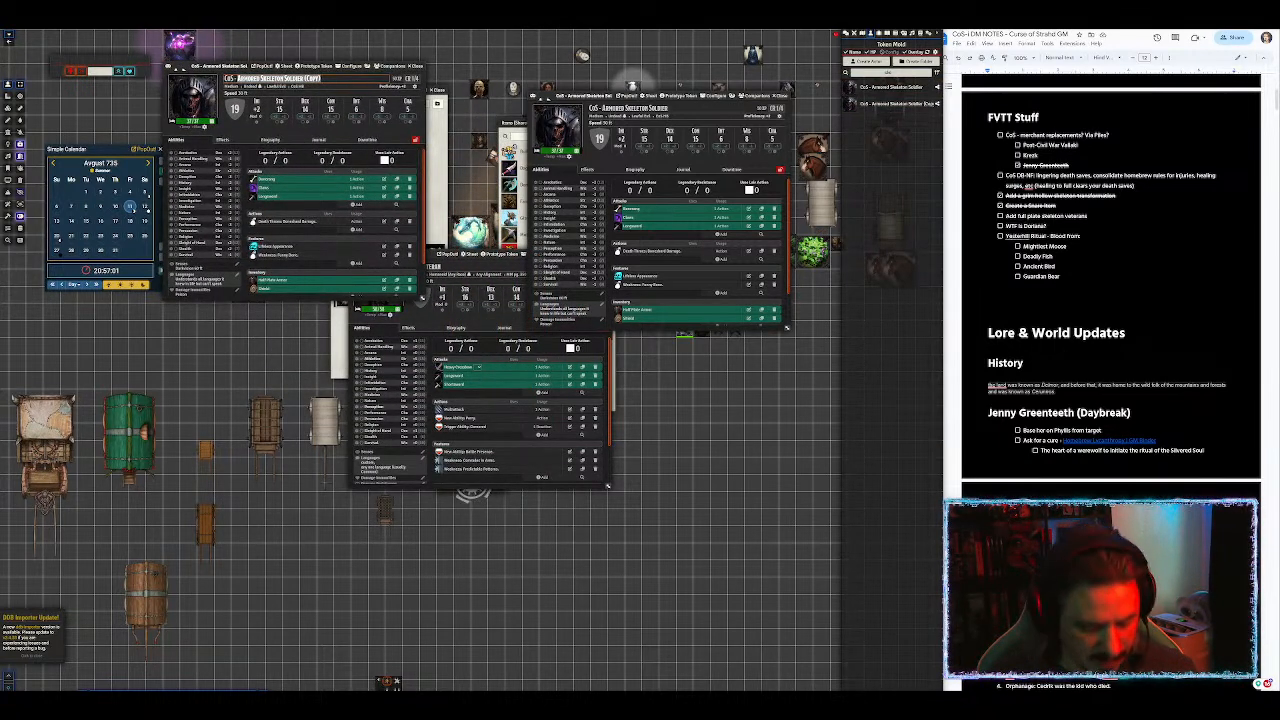
pyautogui.write('Veteran')
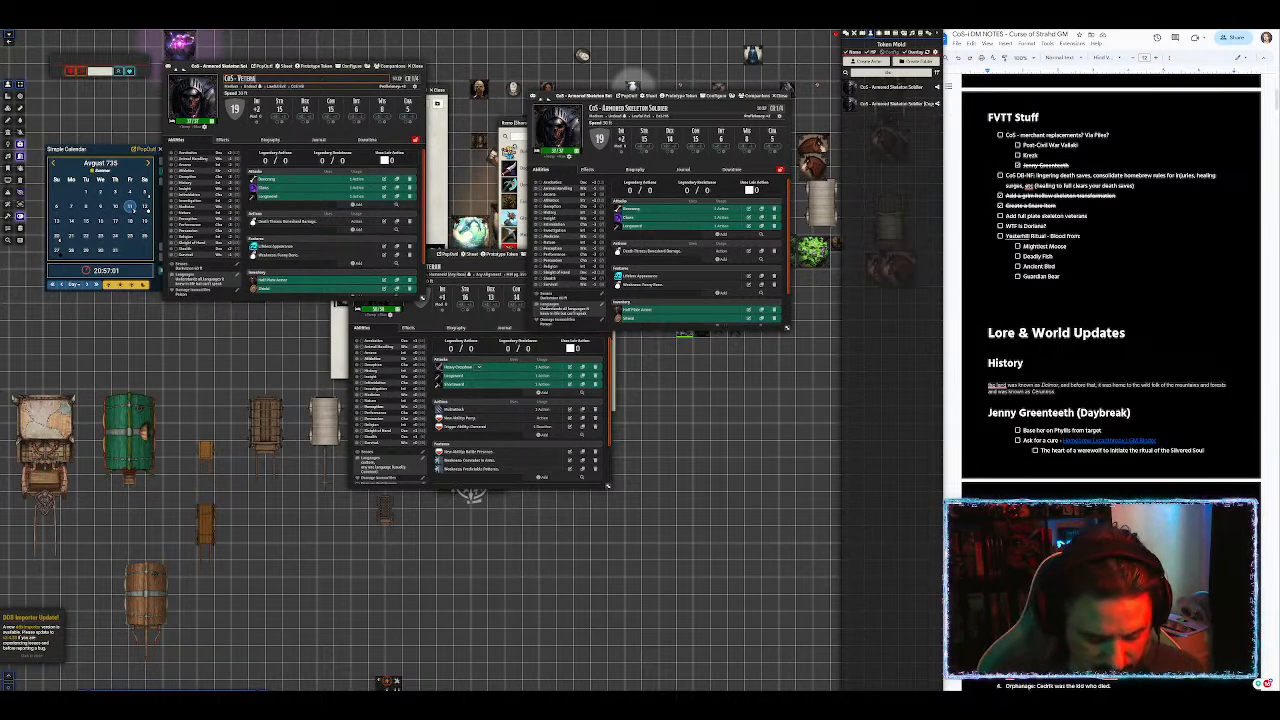
pyautogui.write(' Bone Knight')
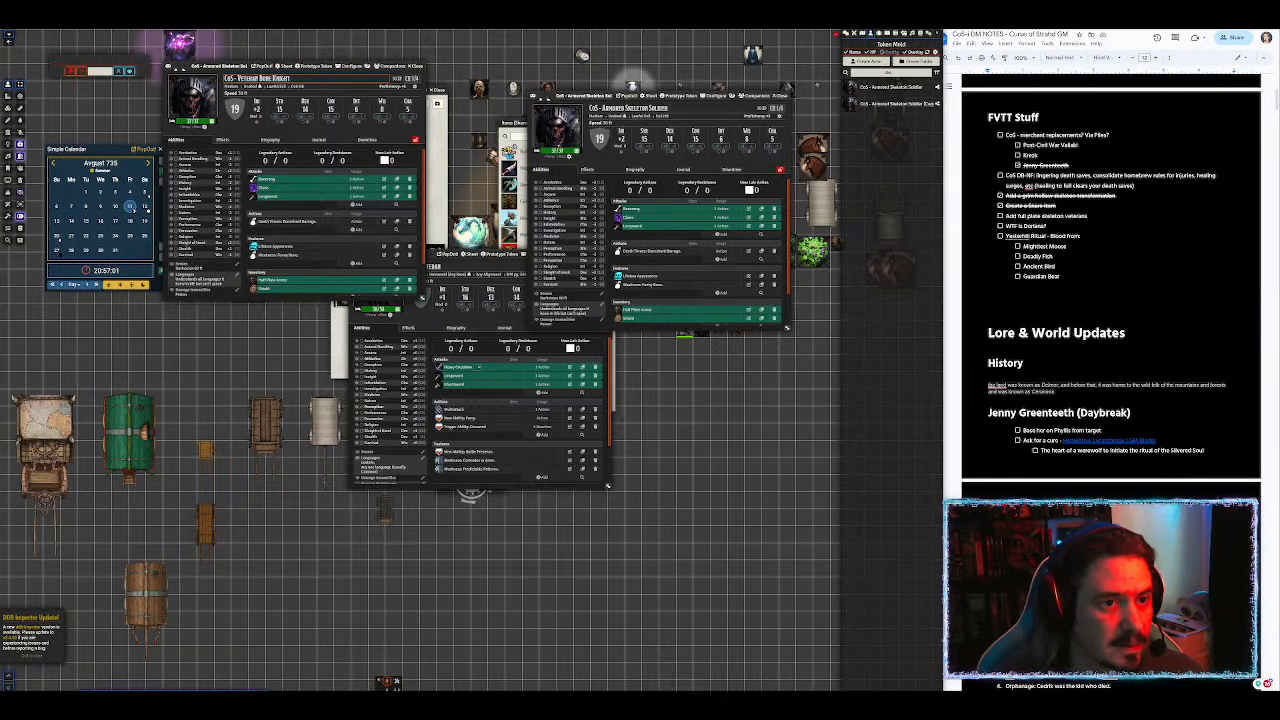
# Step: Reuse "Veteran" from the Bone Knight's actor name to make its prototype token name "Armored Veteran", and update the token
pyautogui.moveTo(258, 79); pyautogui.dragTo(237, 79)
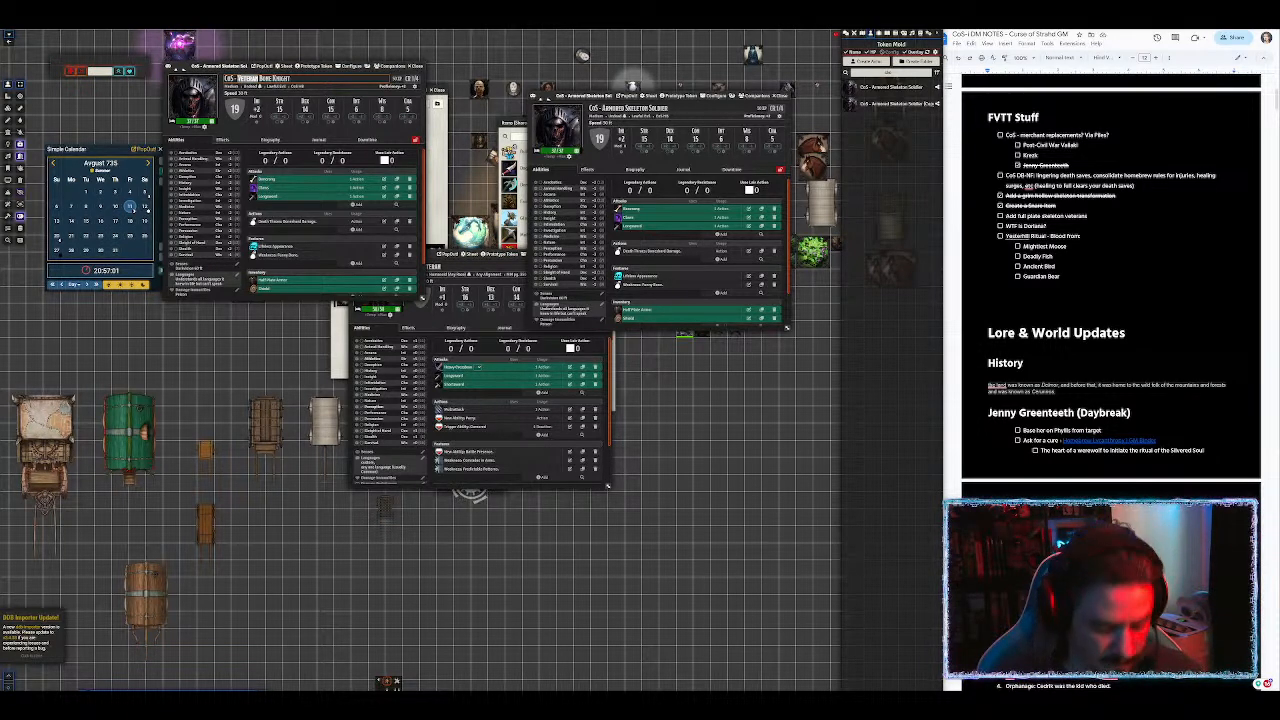
pyautogui.click(316, 68)
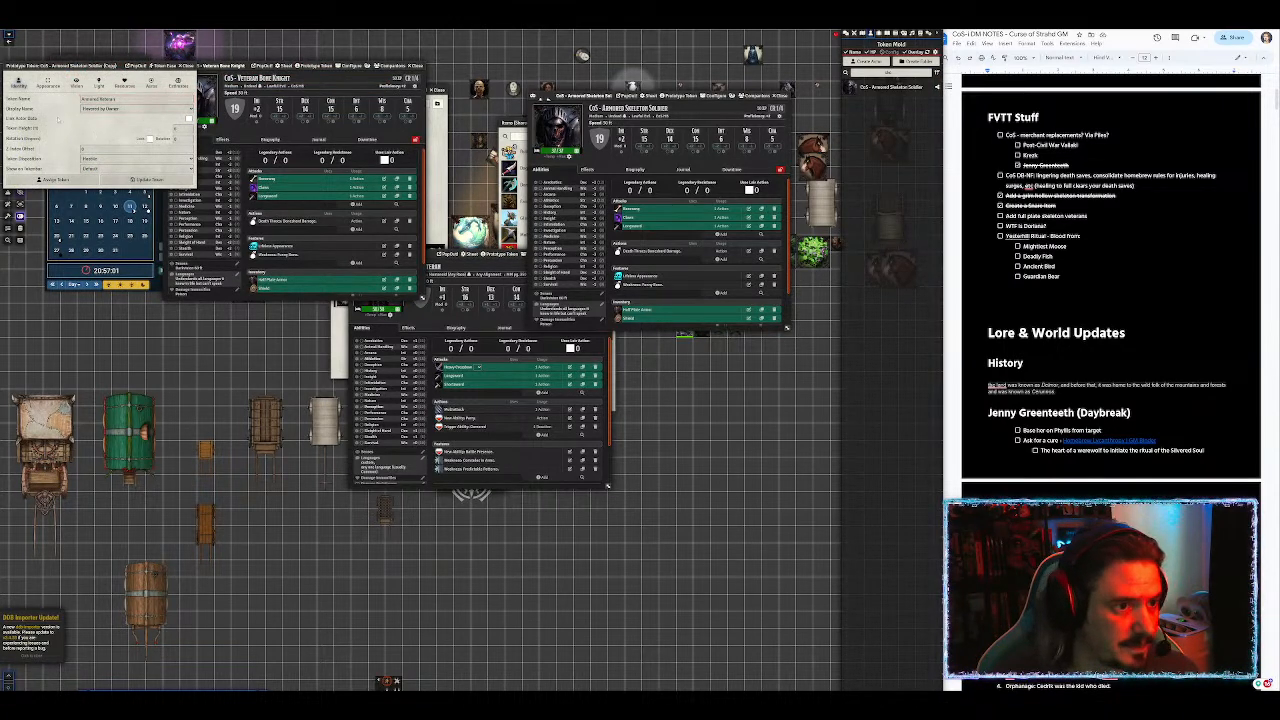
pyautogui.click(140, 180)
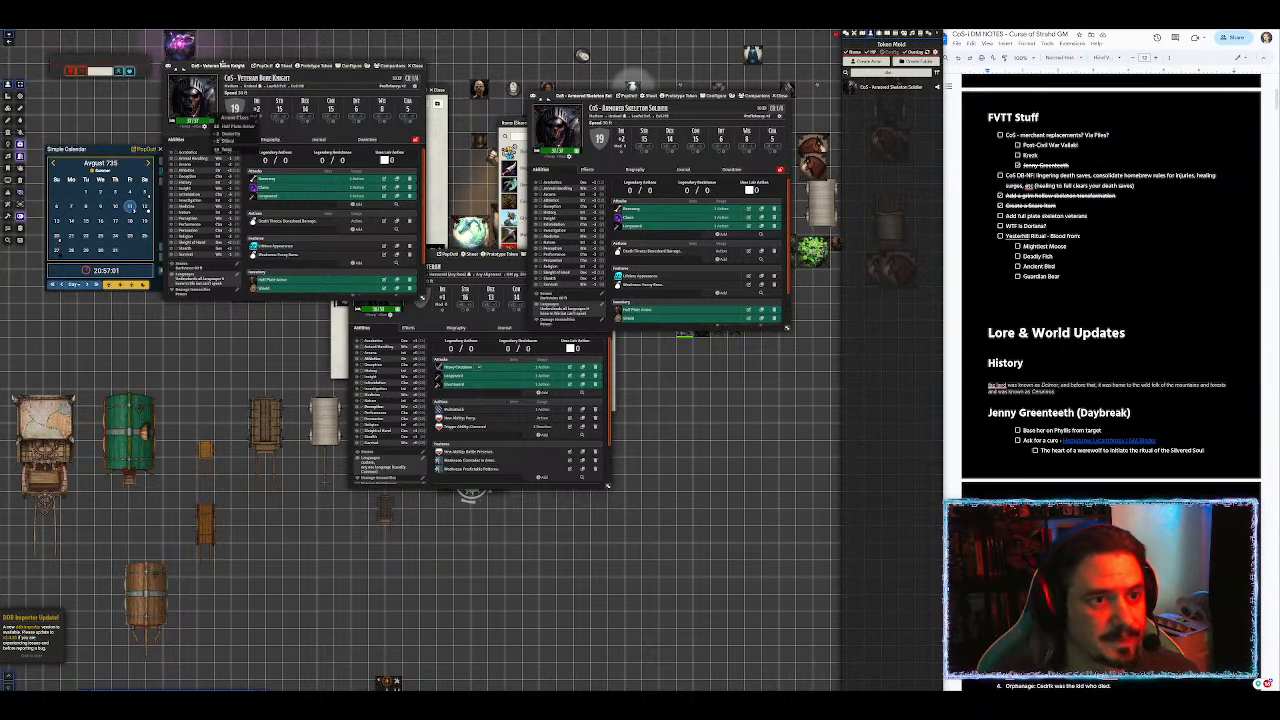
# Step: Copy the image file path of the CoS Veteran's portrait without changing that portrait
pyautogui.click(432, 324)
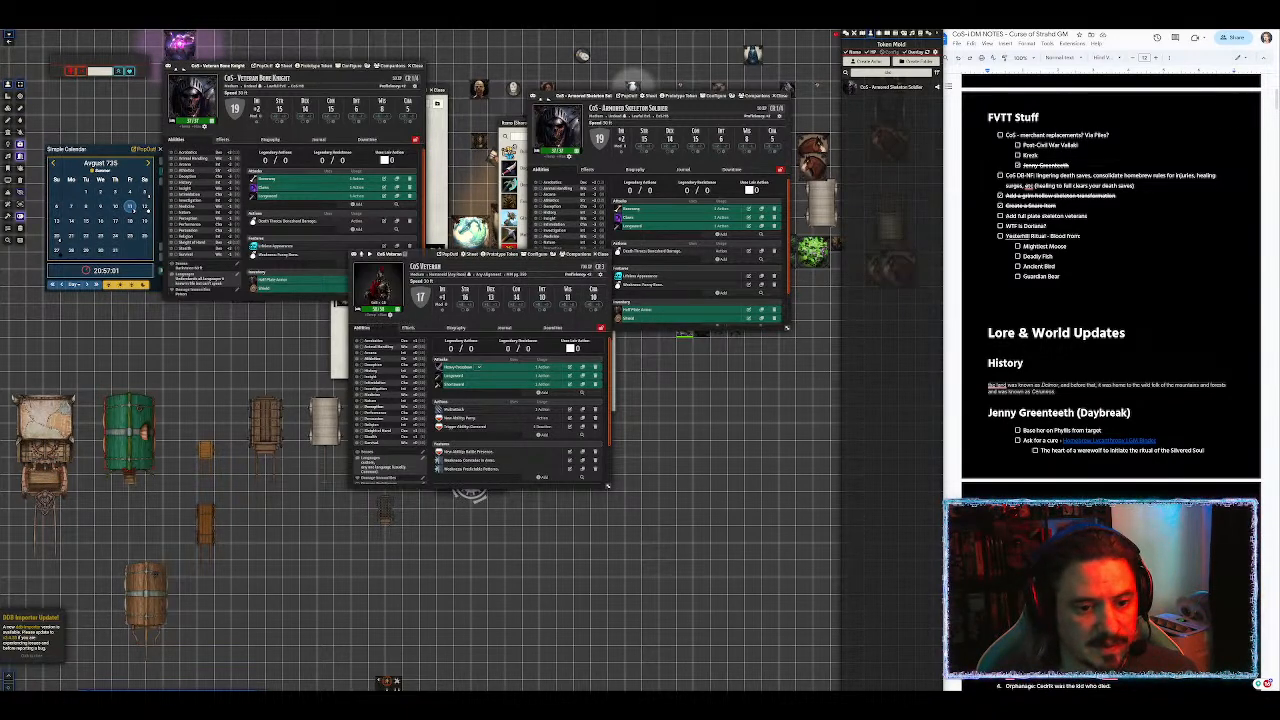
pyautogui.click(378, 296)
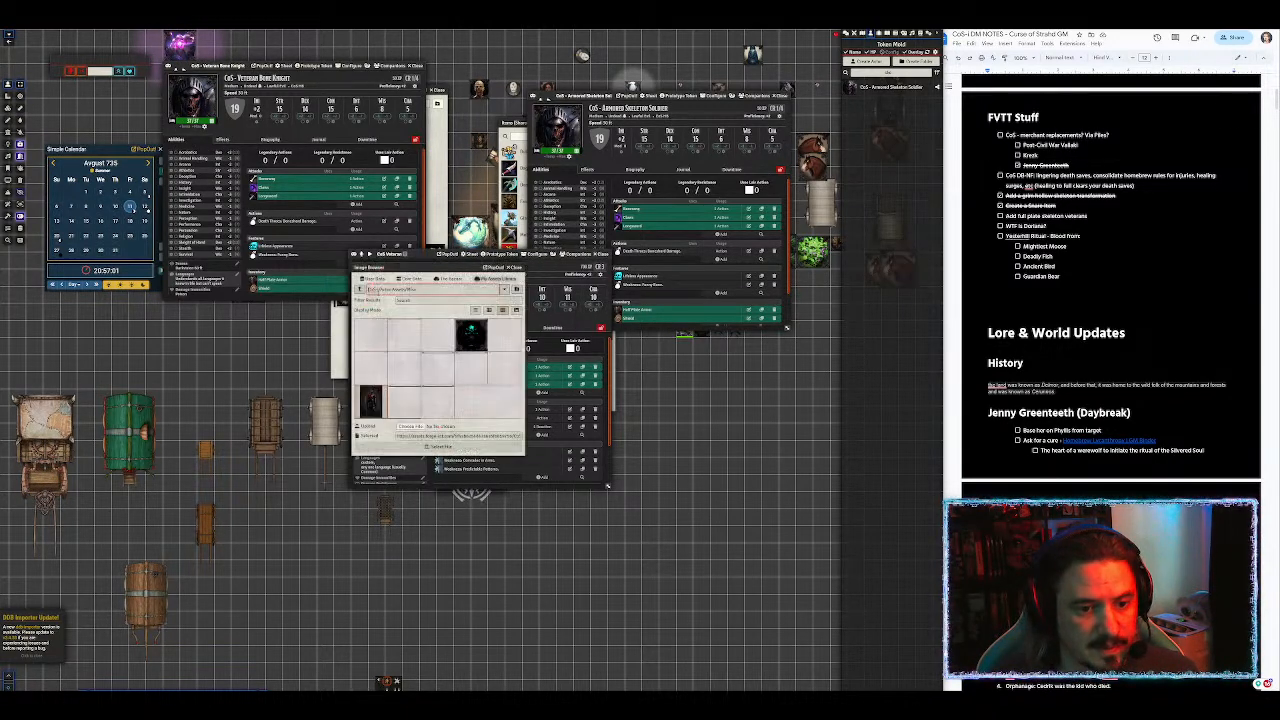
pyautogui.click(433, 435)
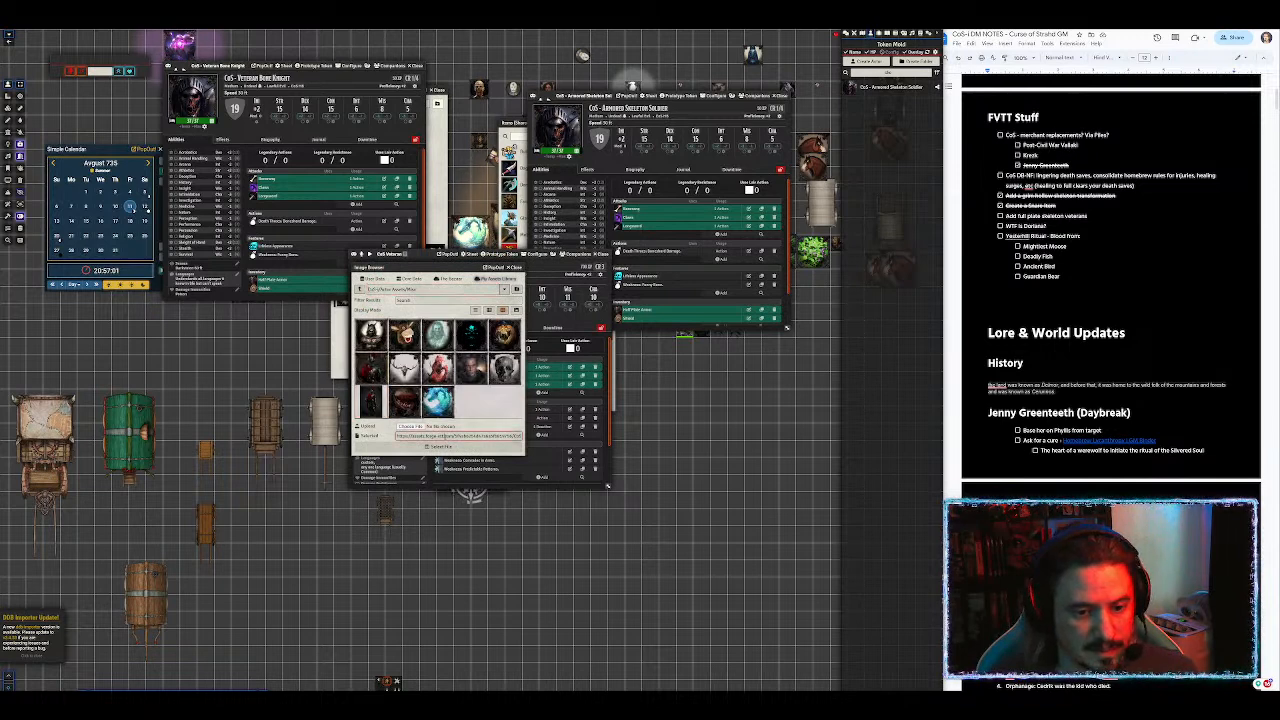
pyautogui.hotkey('ctrl', 'a')
pyautogui.click(515, 267)
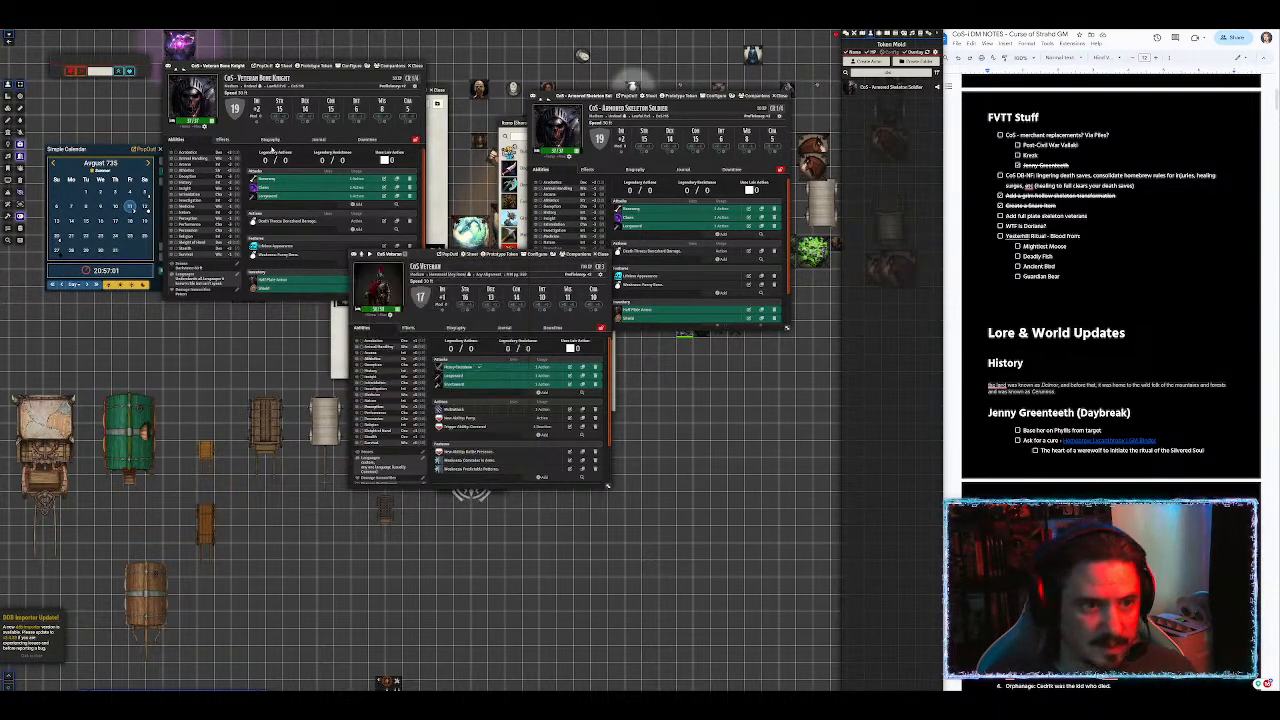
# Step: Set both the Veteran Bone Knight's portrait and its prototype token image to the copied Veteran image path
pyautogui.click(193, 100)
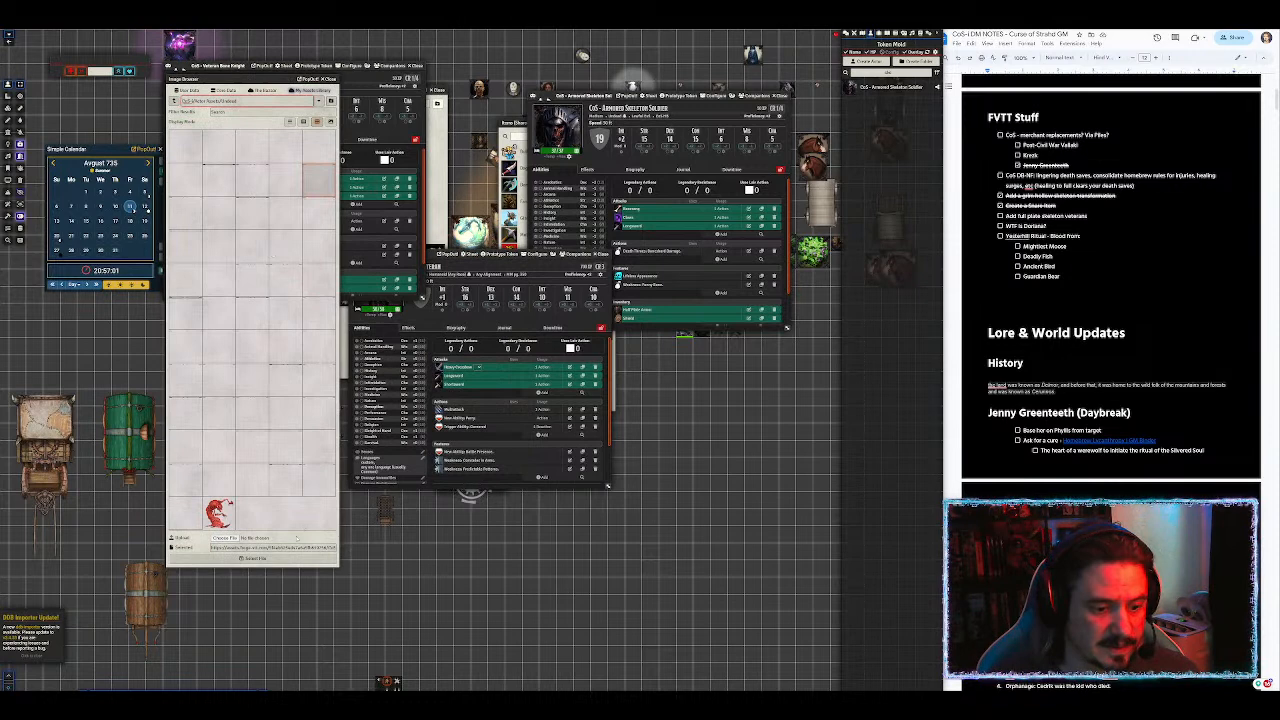
pyautogui.click(291, 547)
pyautogui.hotkey('ctrl', 'a')
pyautogui.hotkey('ctrl', 'v')
pyautogui.press('Return')
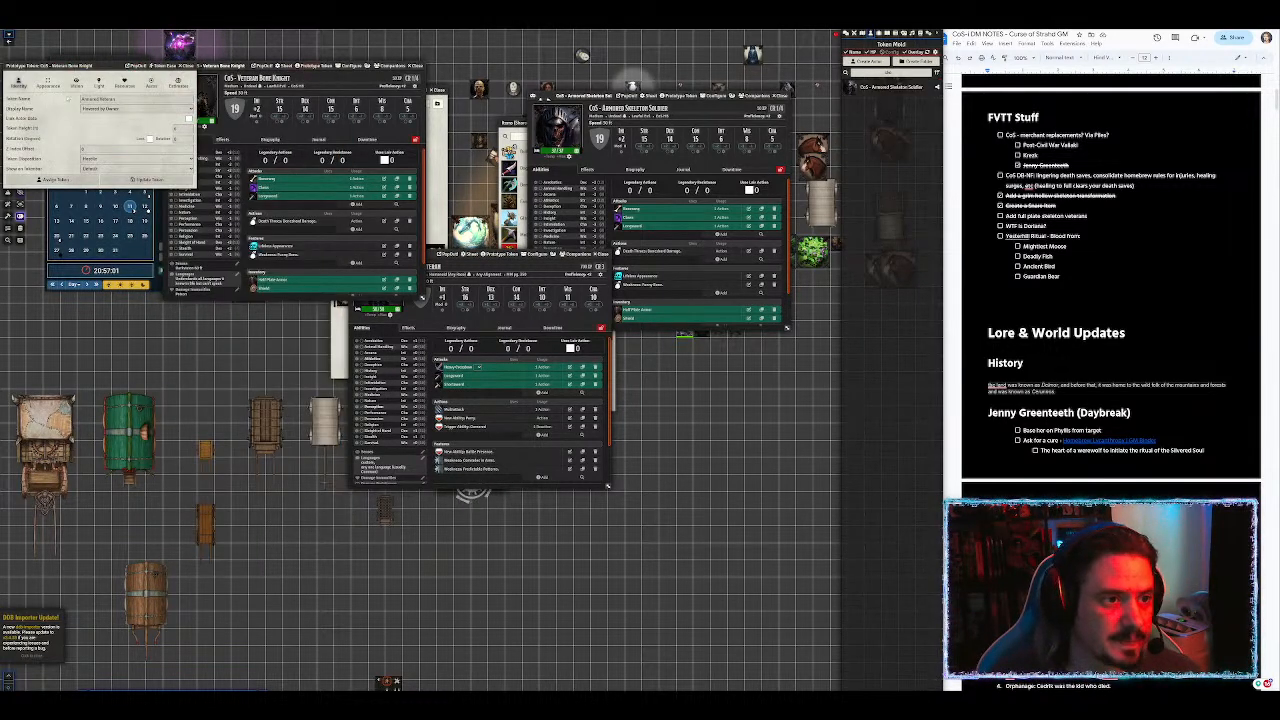
pyautogui.click(47, 84)
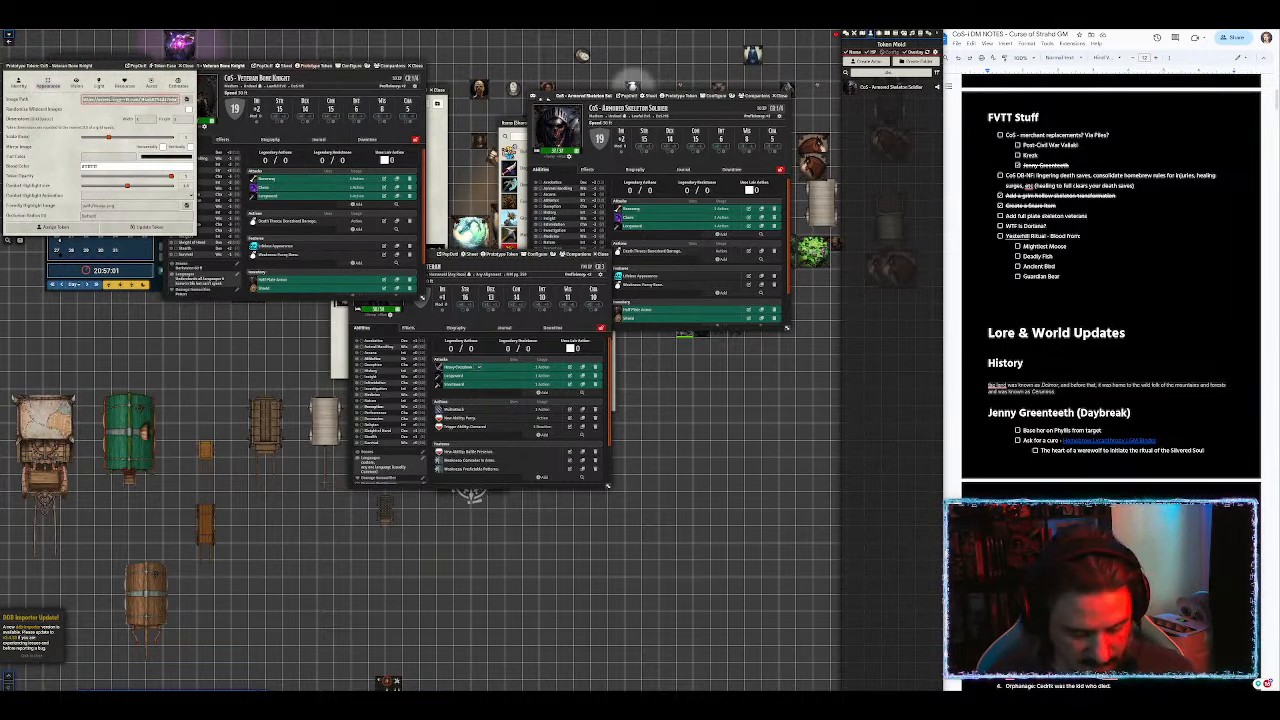
pyautogui.click(141, 228)
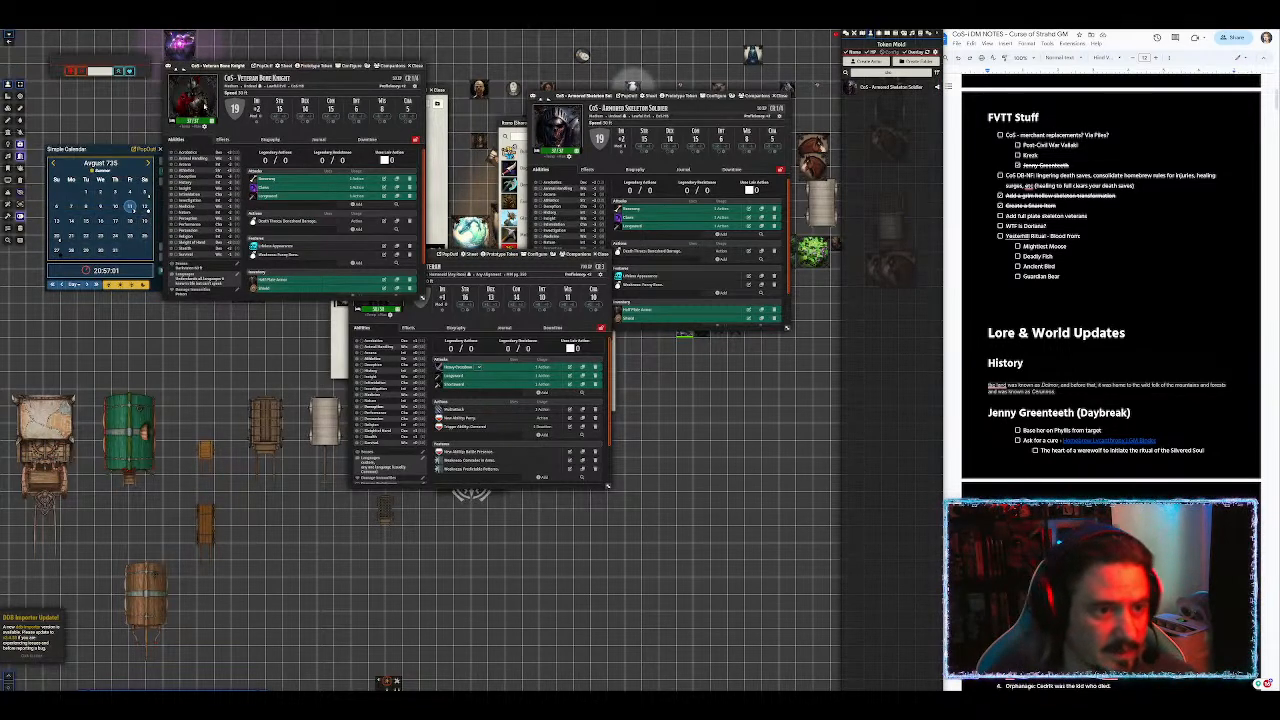
# Step: Rearrange the Veteran Bone Knight and Armored Skeleton Soldier sheets so they sit side by side above the Veteran's sheet
pyautogui.moveTo(218, 66); pyautogui.dragTo(276, 53)
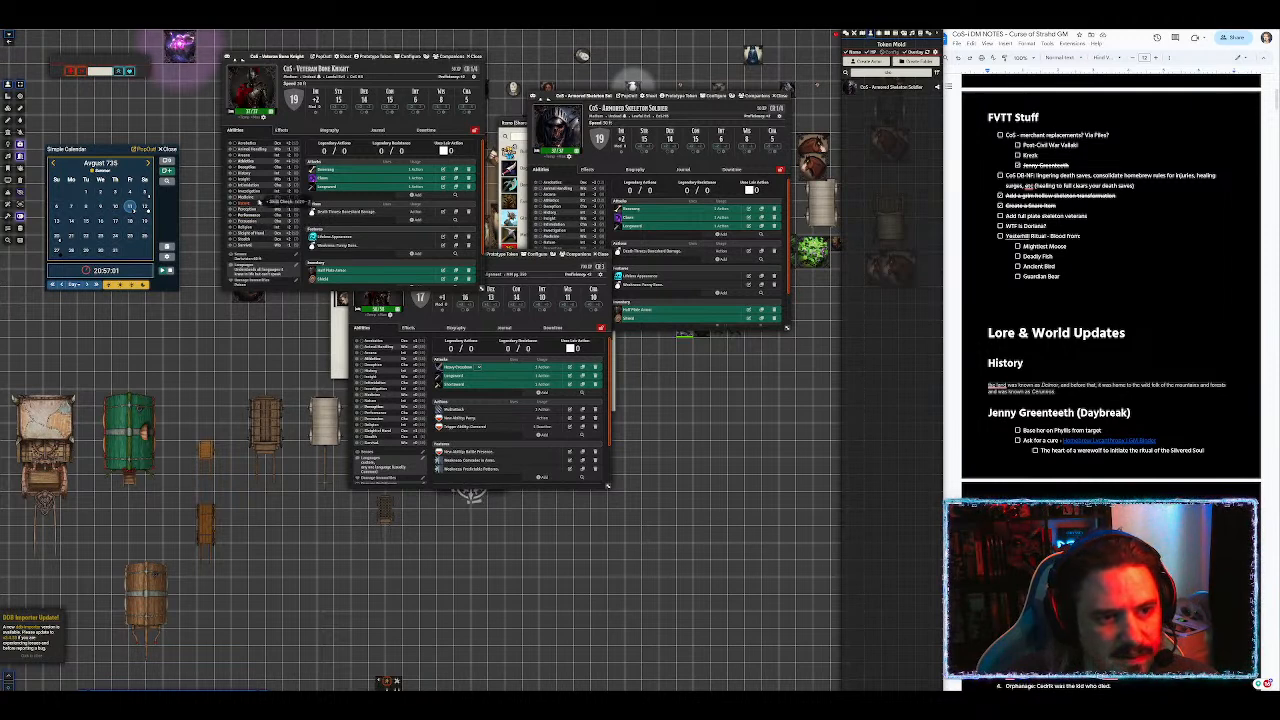
pyautogui.scroll(-2, 266, 218)
pyautogui.scroll(2, 264, 215)
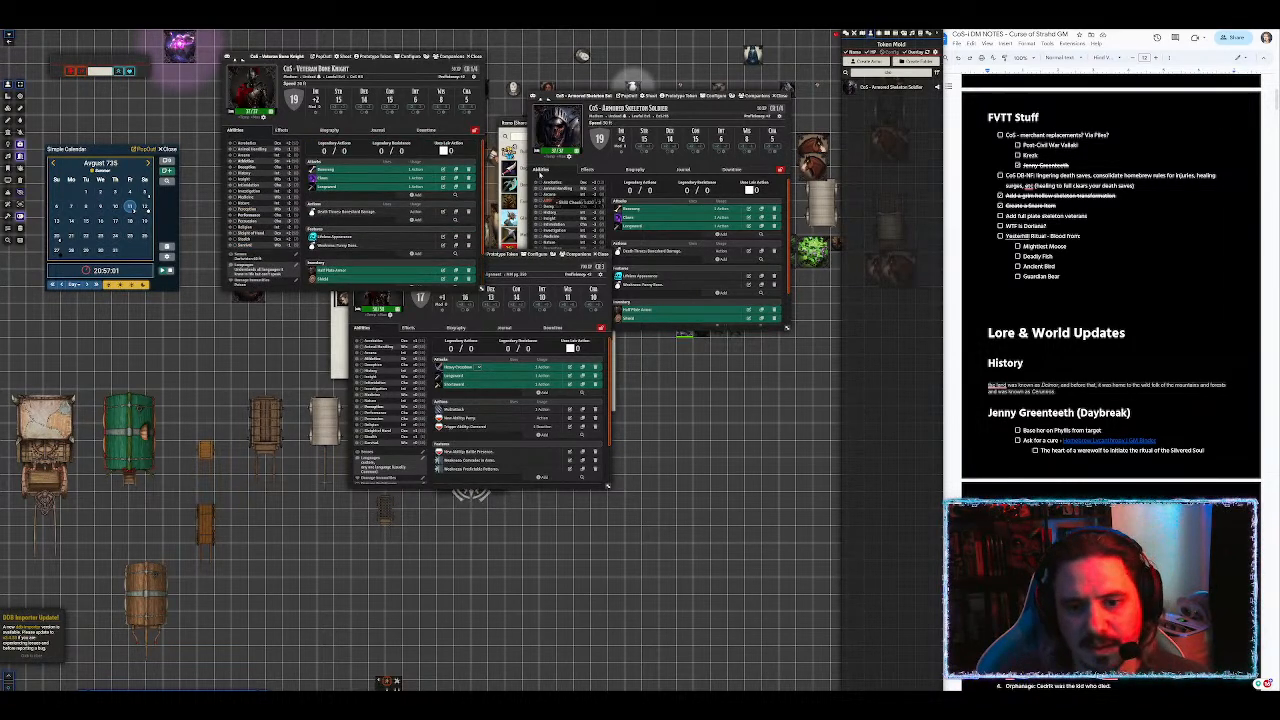
pyautogui.moveTo(597, 96); pyautogui.dragTo(601, 41)
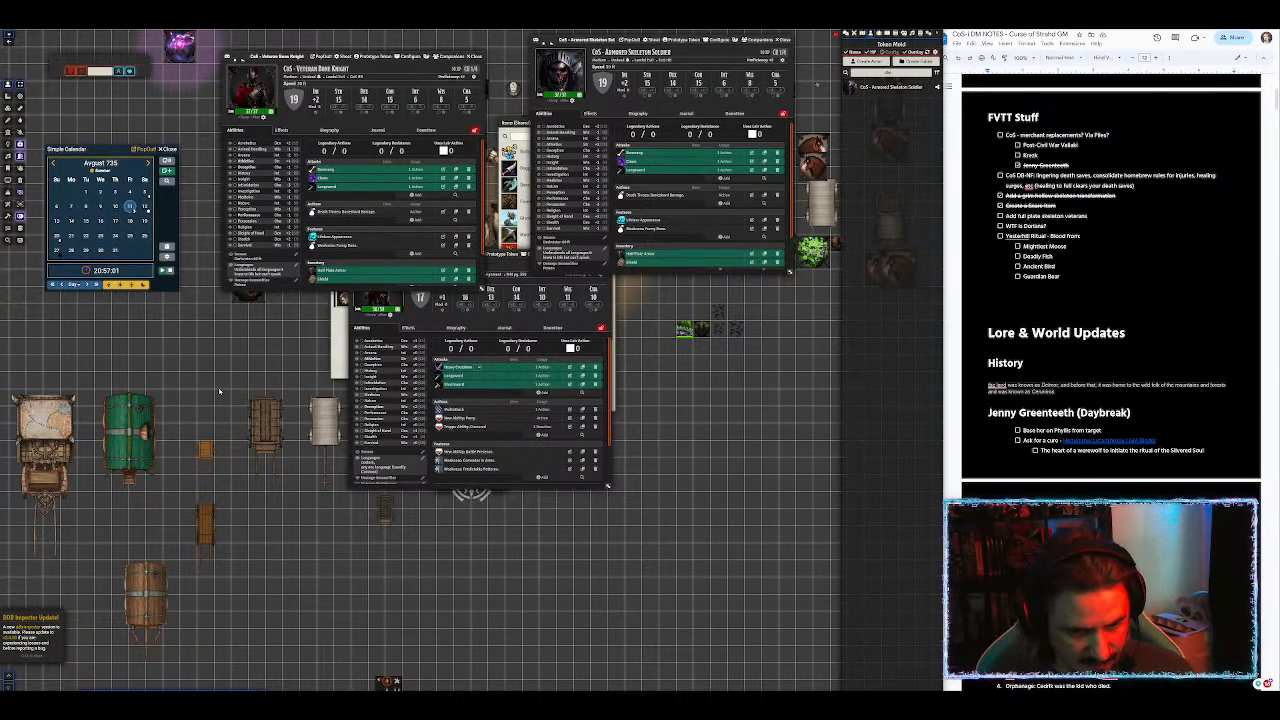
# Step: Search for "bolt", add Crossbow Bolt to the CoS Veteran's inventory, and assign it as the Heavy Crossbow's ammunition
pyautogui.hotkey('ctrl', 'space')
pyautogui.write('bolt')
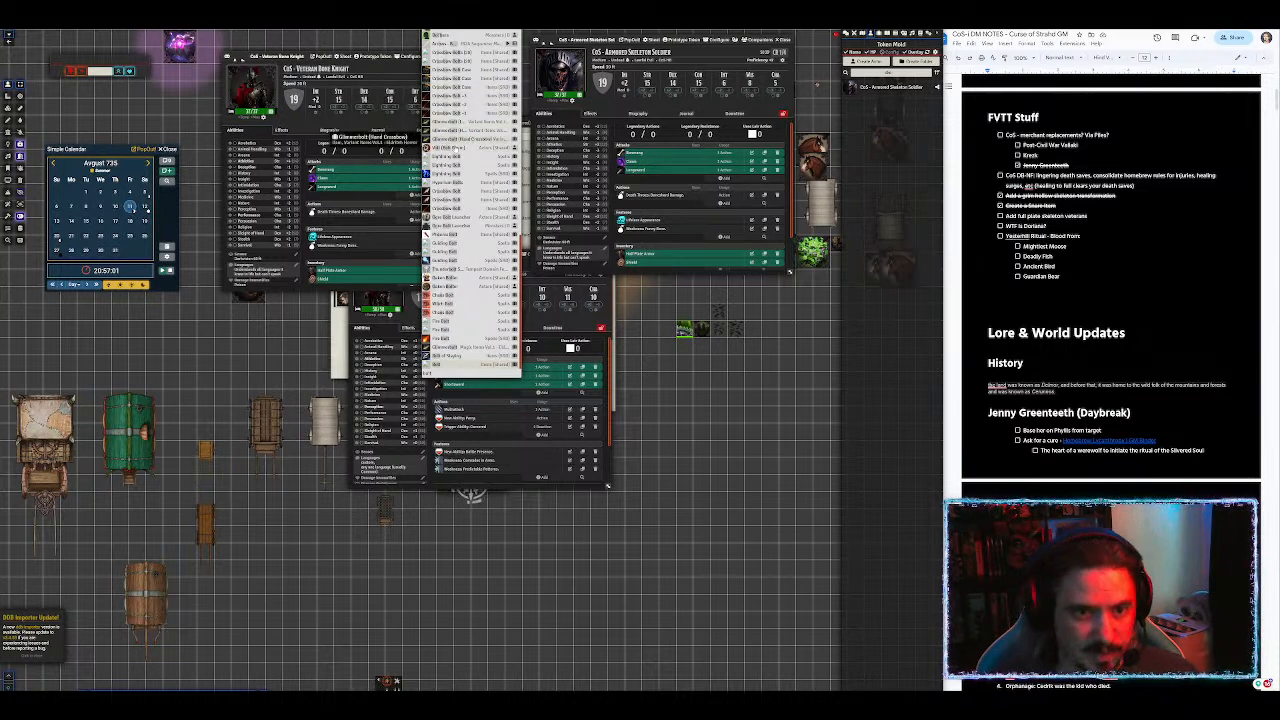
pyautogui.moveTo(449, 201); pyautogui.dragTo(477, 433)
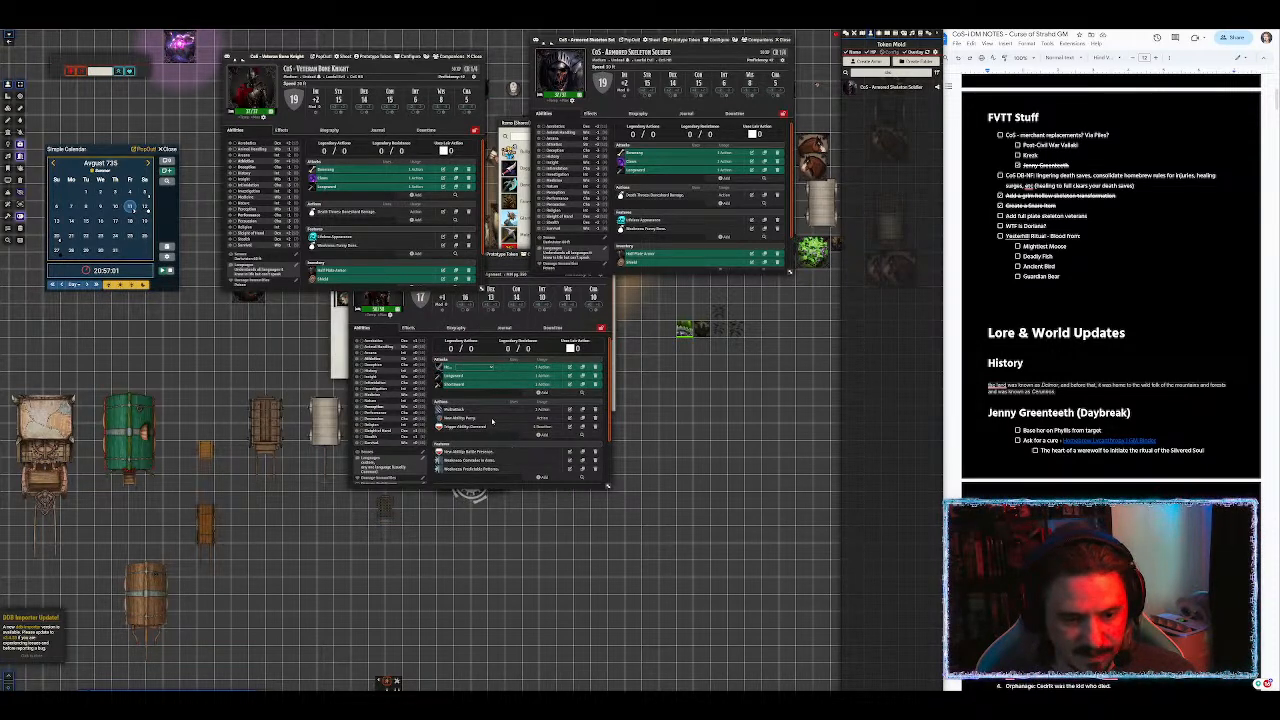
pyautogui.scroll(-3, 492, 422)
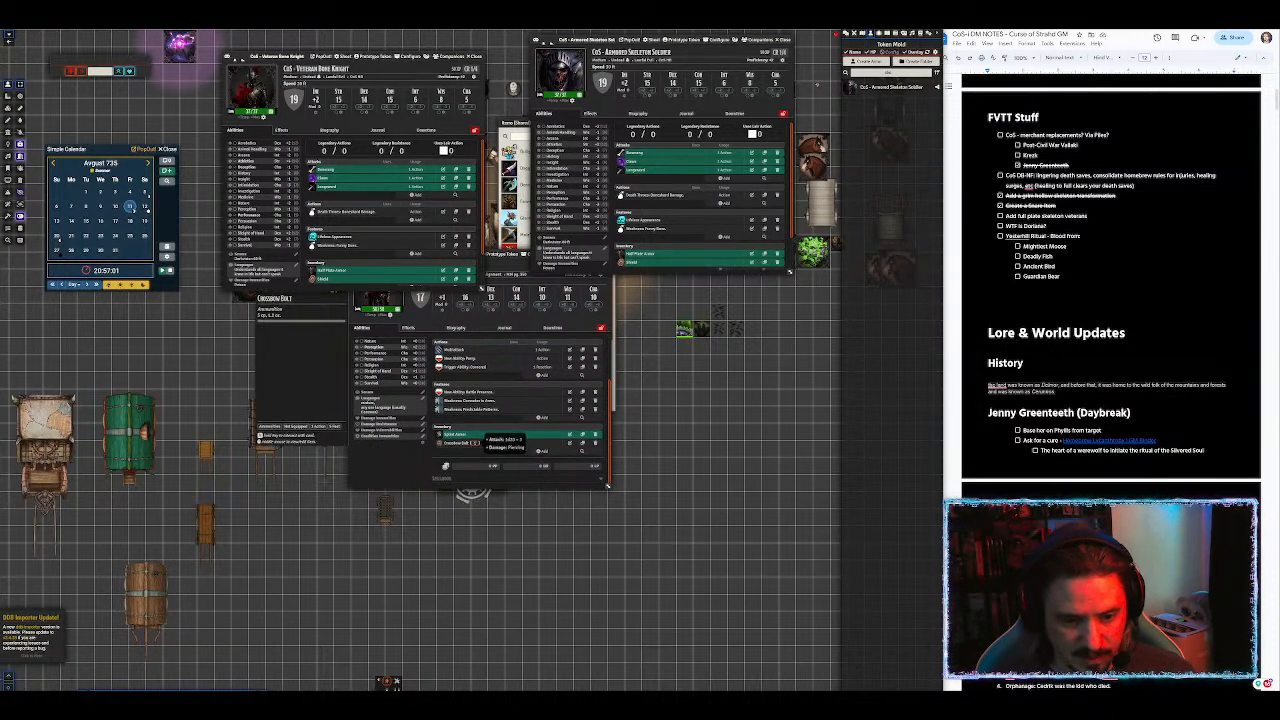
pyautogui.click(476, 443)
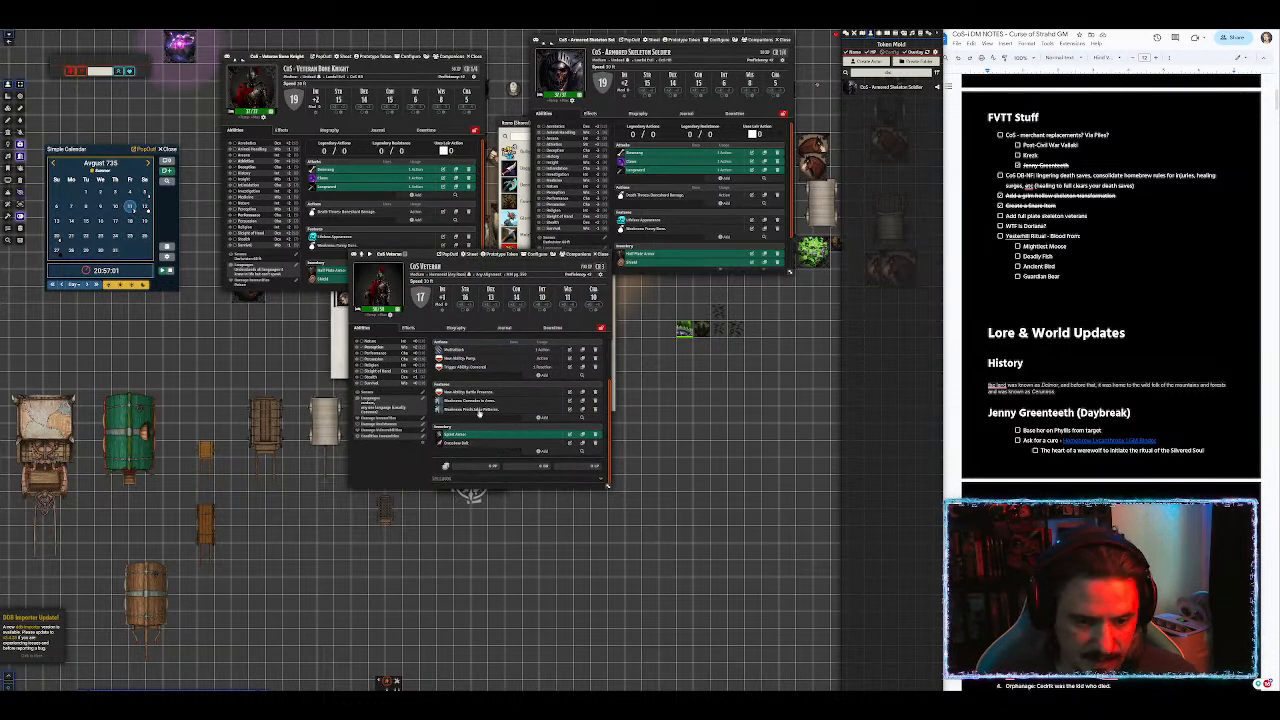
pyautogui.scroll(5, 470, 400)
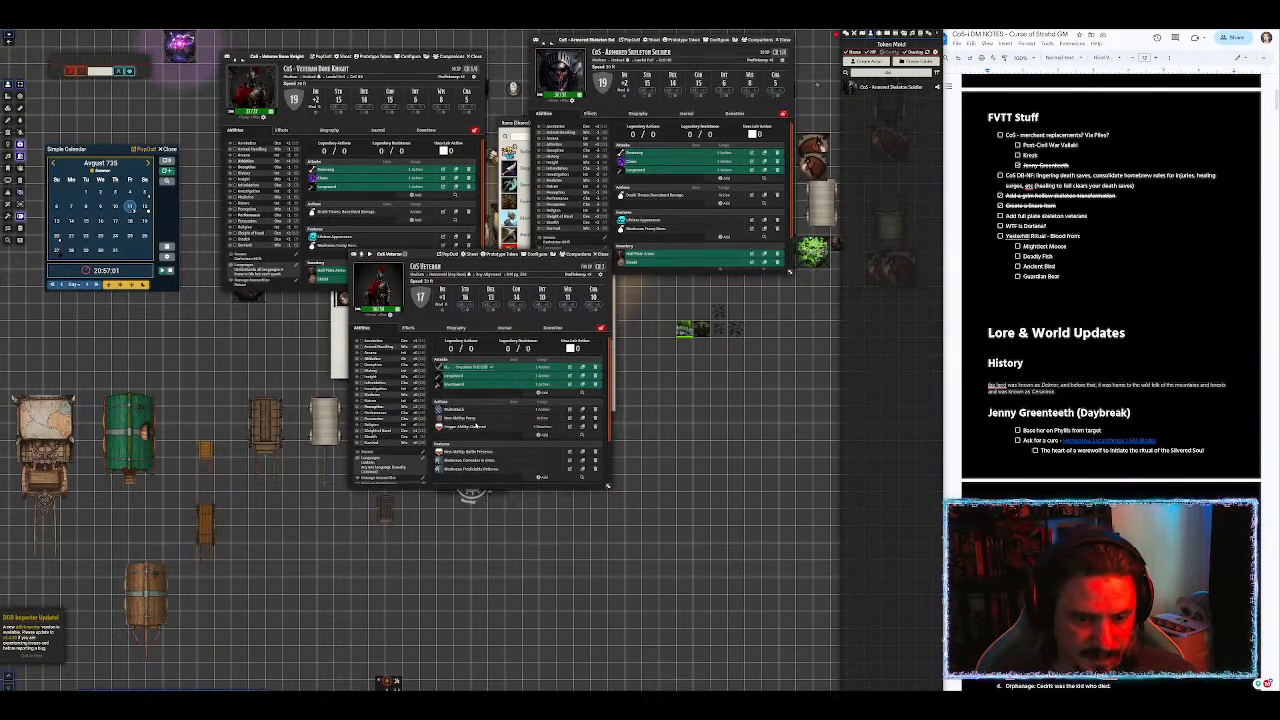
# Step: Copy the Crossbow Bolt and Heavy Crossbow from the Veteran's sheet onto the Veteran Bone Knight
pyautogui.scroll(-3, 478, 421)
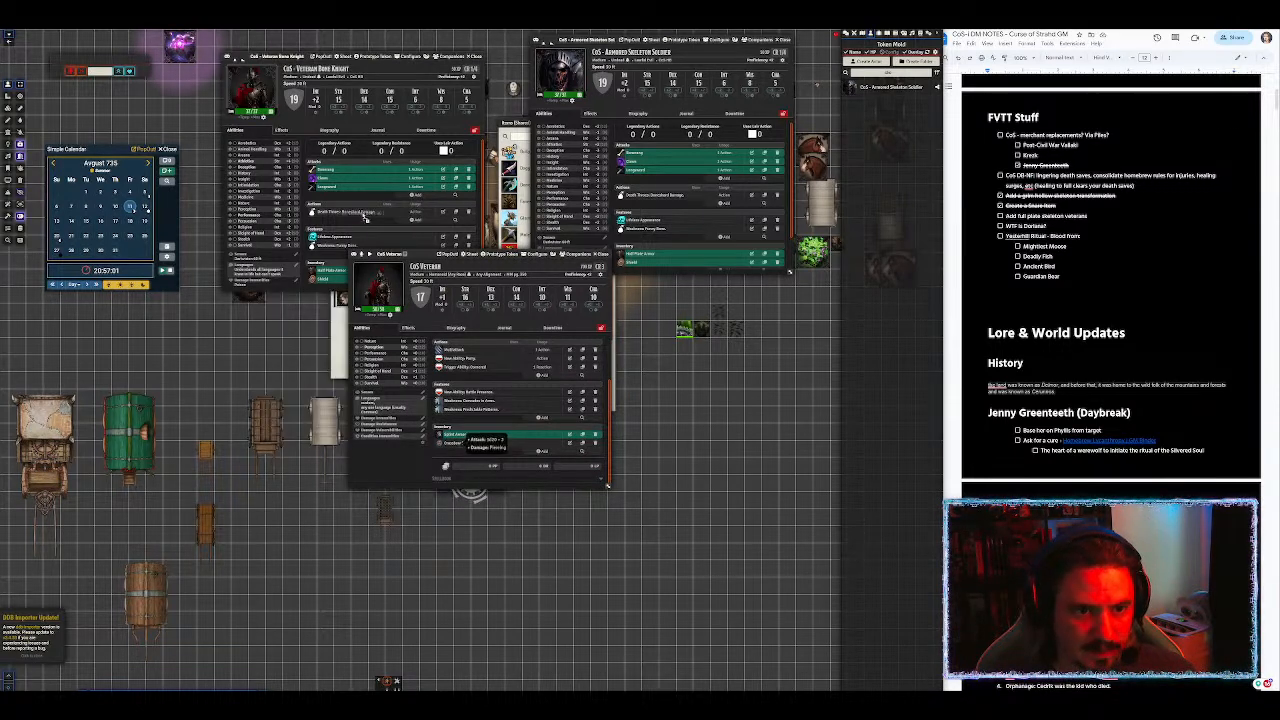
pyautogui.scroll(-3, 367, 222)
pyautogui.scroll(3, 447, 380)
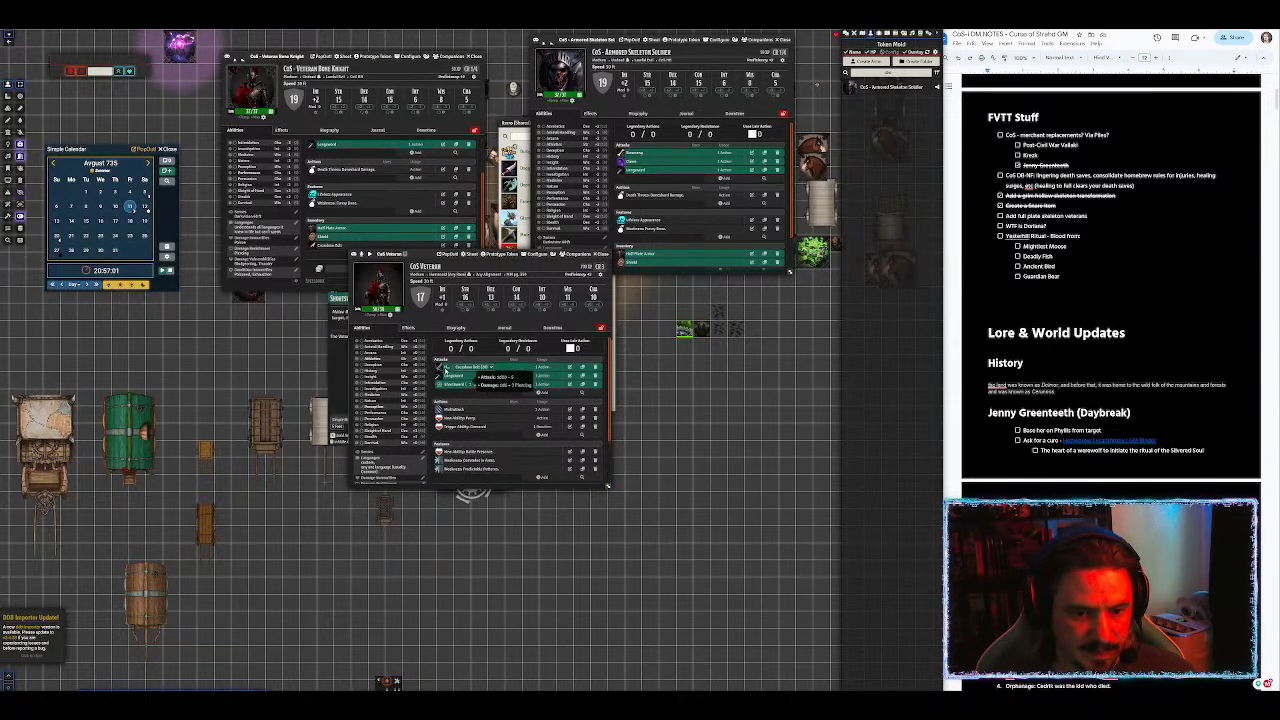
pyautogui.scroll(2, 419, 248)
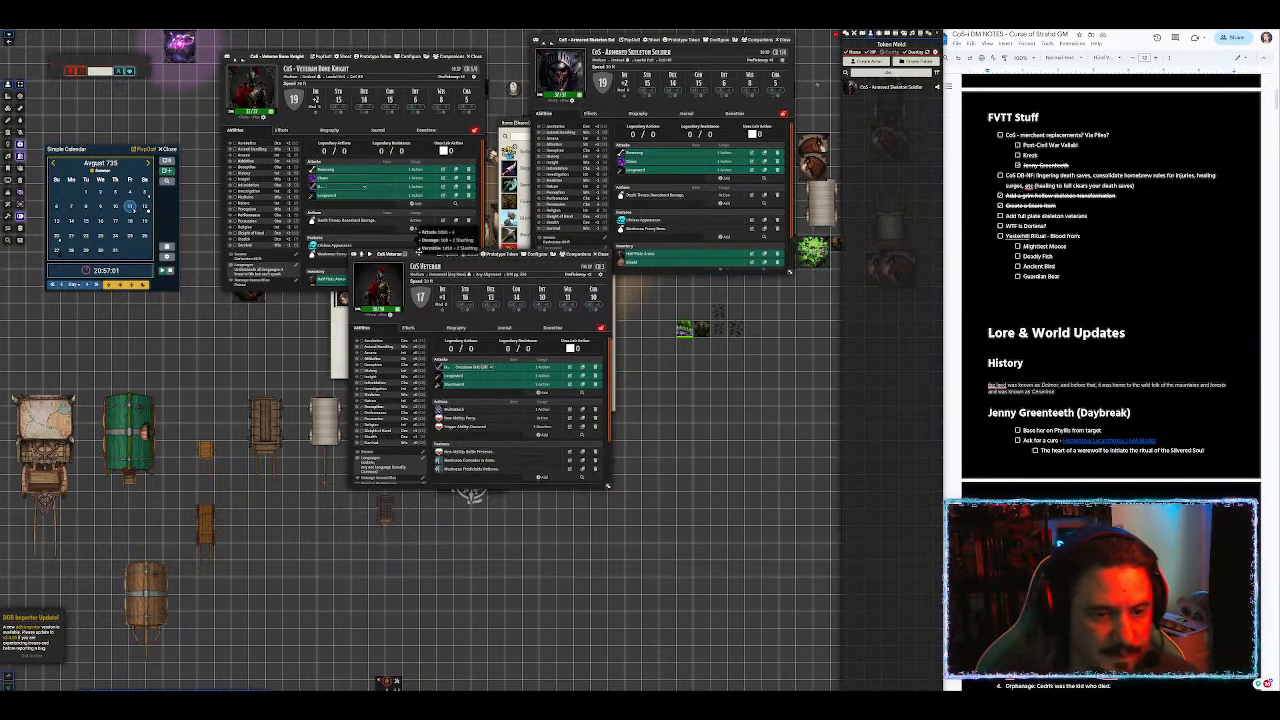
# Step: Move the Veteran's sheet beside the Bone Knight's and copy its Parry, Multiattack and Trigger Ability actions across
pyautogui.moveTo(412, 253); pyautogui.dragTo(577, 207)
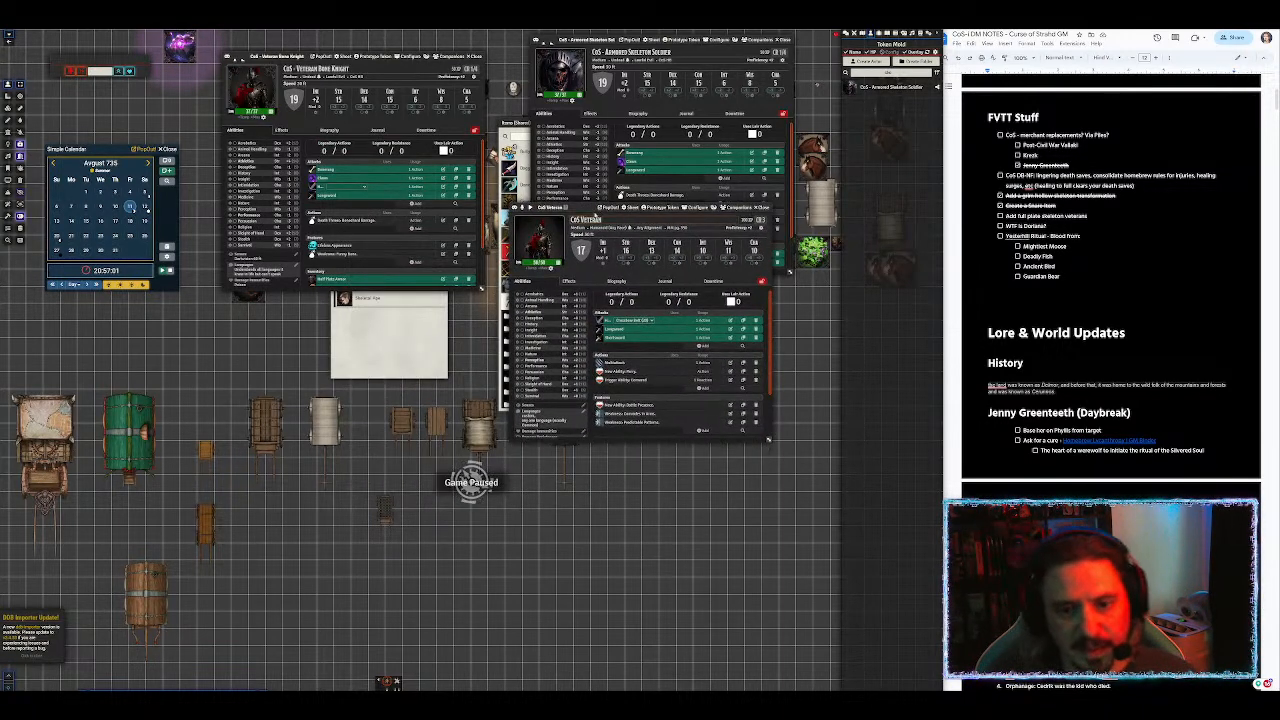
pyautogui.moveTo(548, 217); pyautogui.dragTo(535, 97)
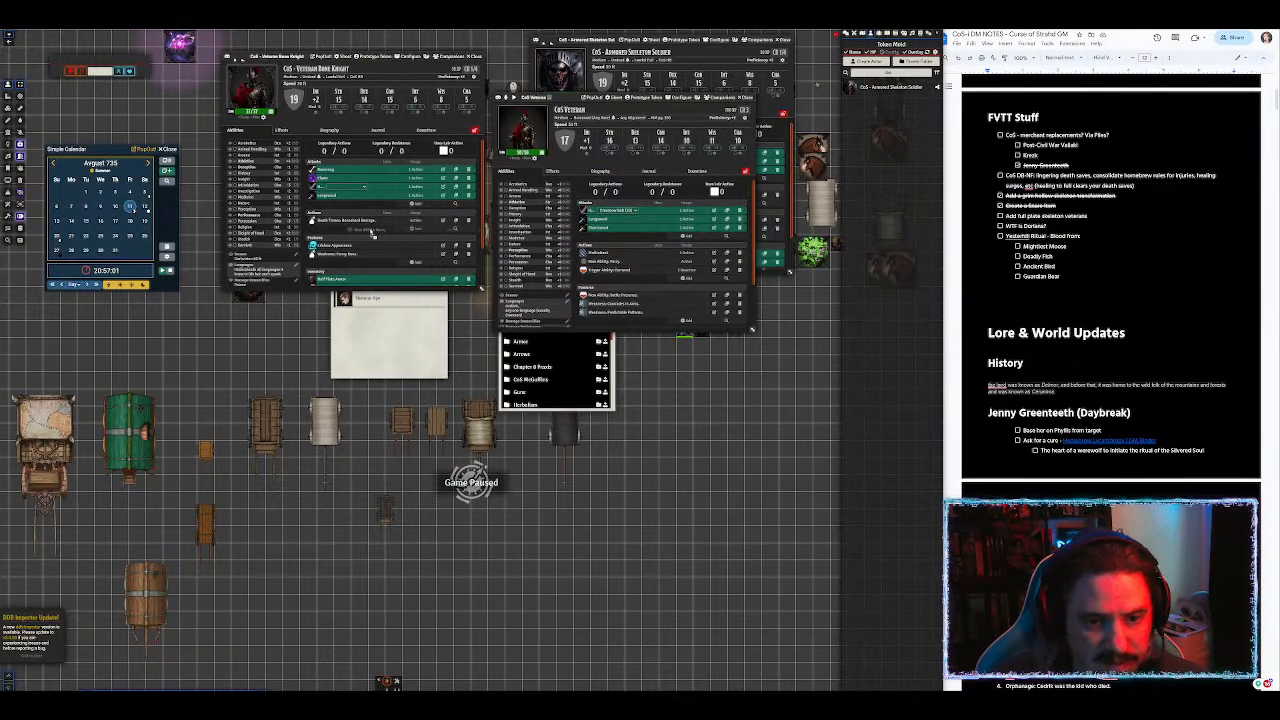
pyautogui.moveTo(372, 234); pyautogui.dragTo(372, 234)
pyautogui.moveTo(605, 271)
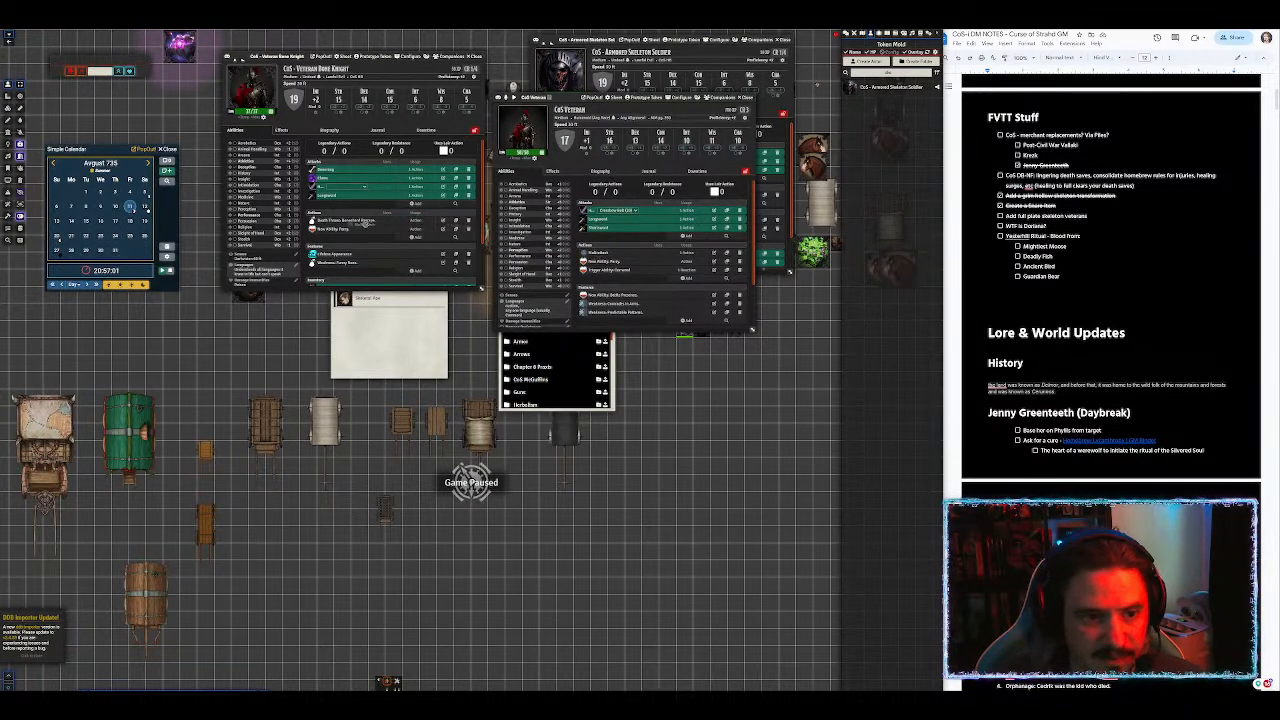
pyautogui.moveTo(366, 229); pyautogui.dragTo(366, 229)
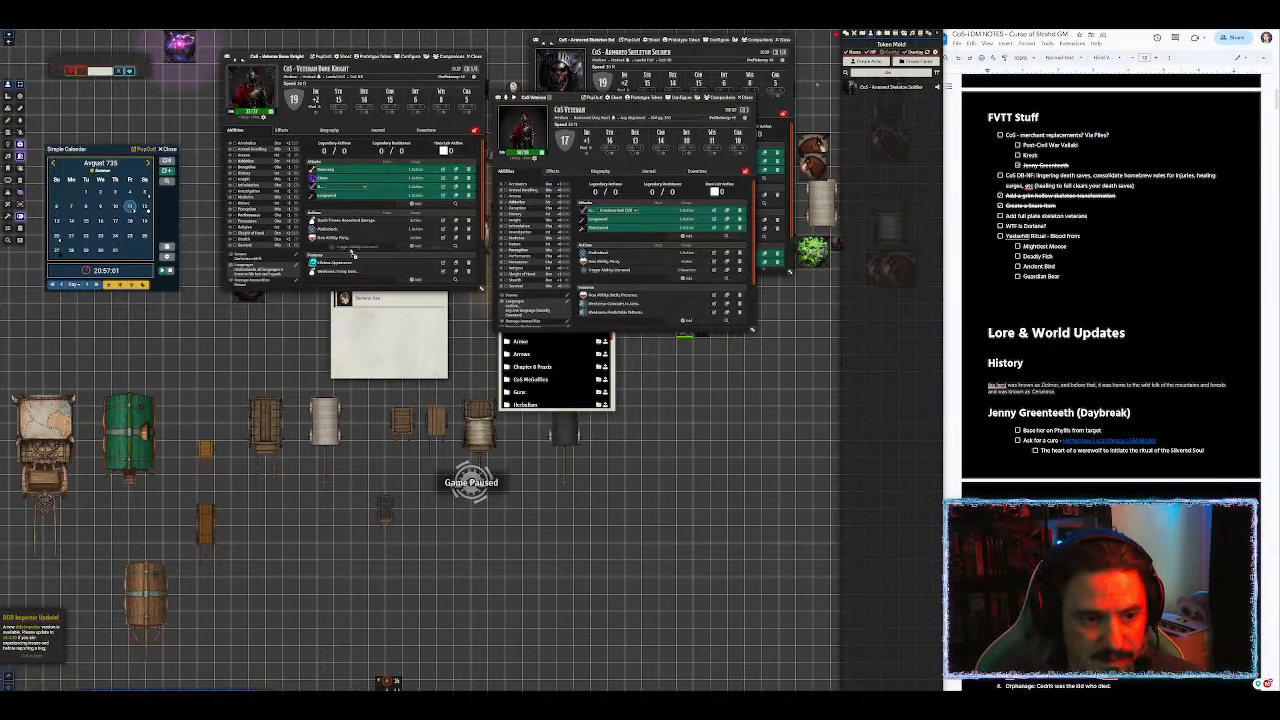
pyautogui.moveTo(366, 254); pyautogui.dragTo(366, 254)
# Step: Copy the Veteran's ability and weakness features to the Bone Knight, and assign Crossbow Bolt as its Heavy Crossbow ammunition
pyautogui.moveTo(620, 298); pyautogui.dragTo(425, 271)
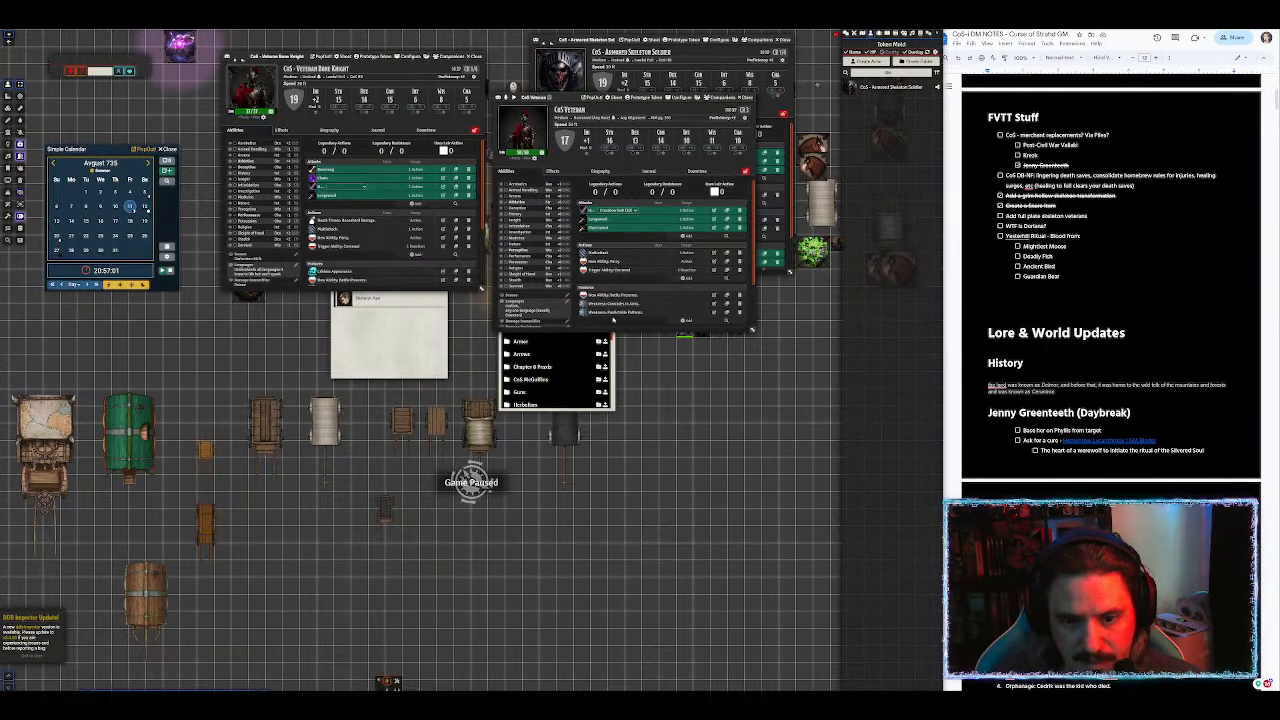
pyautogui.scroll(-1, 378, 287)
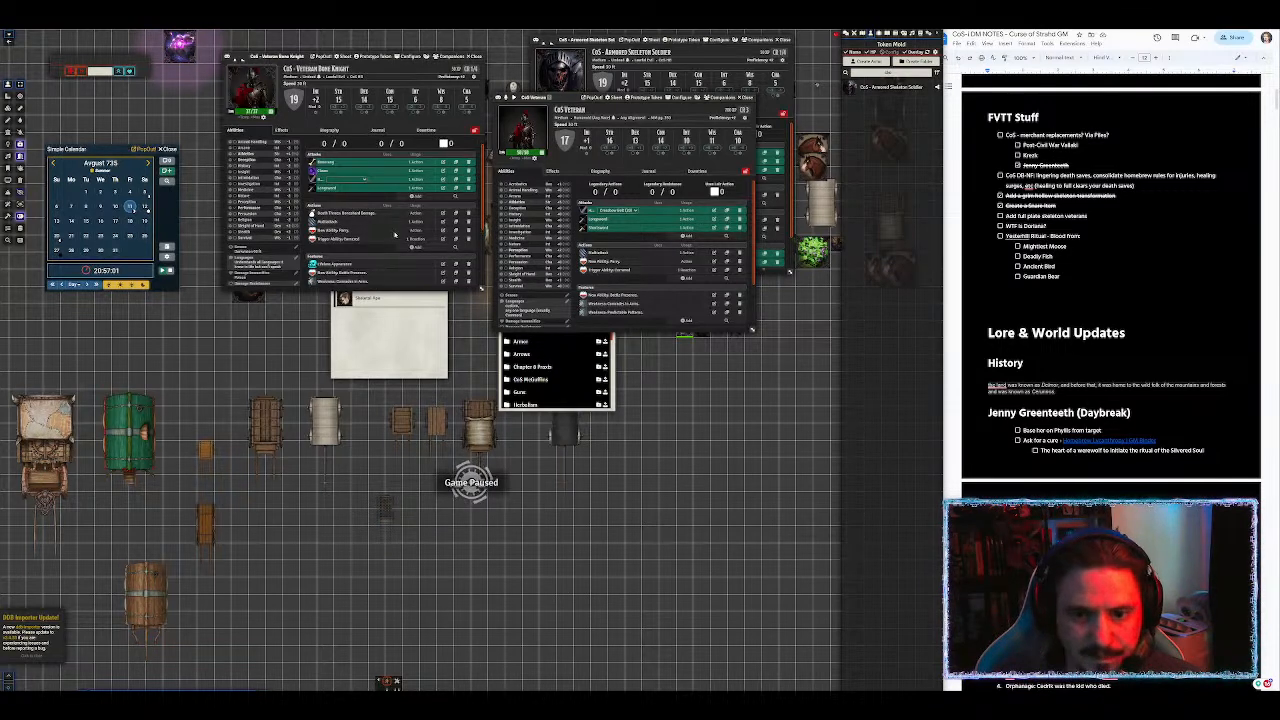
pyautogui.scroll(1, 366, 222)
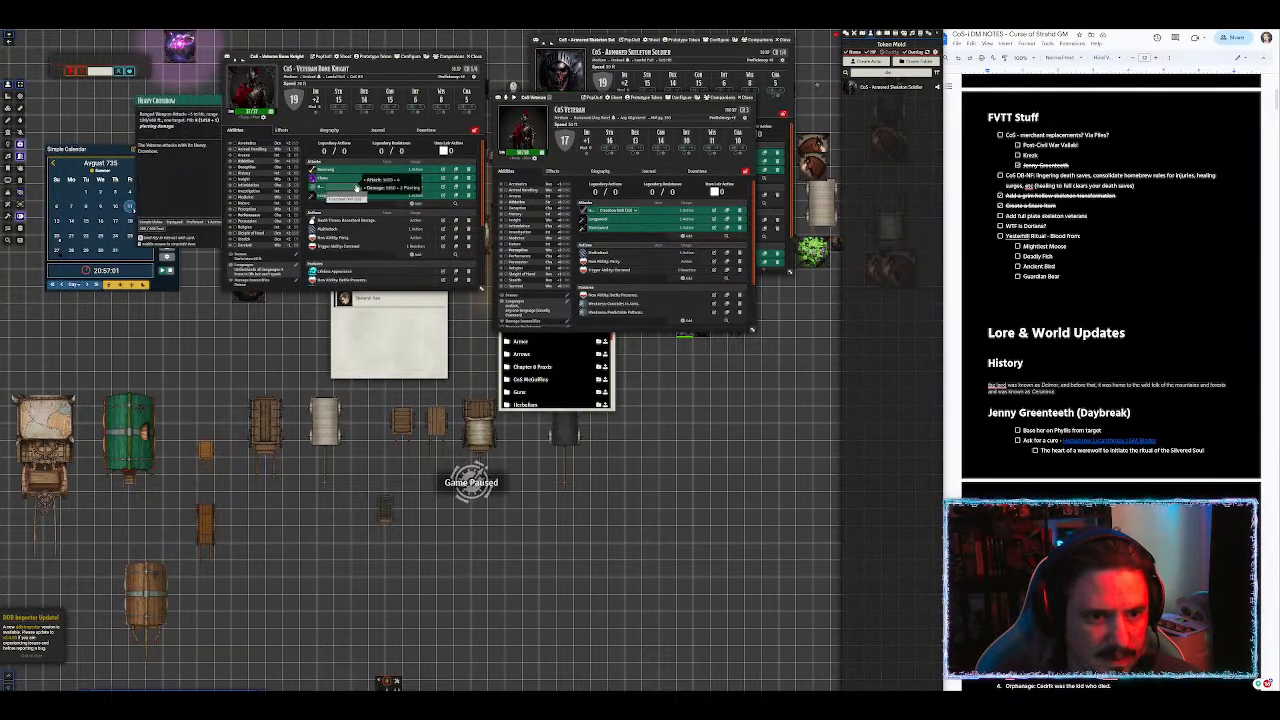
# Step: Compare the attacks, actions, features and inventory on the Veteran's sheet with those on the Veteran Bone Knight's
pyautogui.scroll(-2, 614, 284)
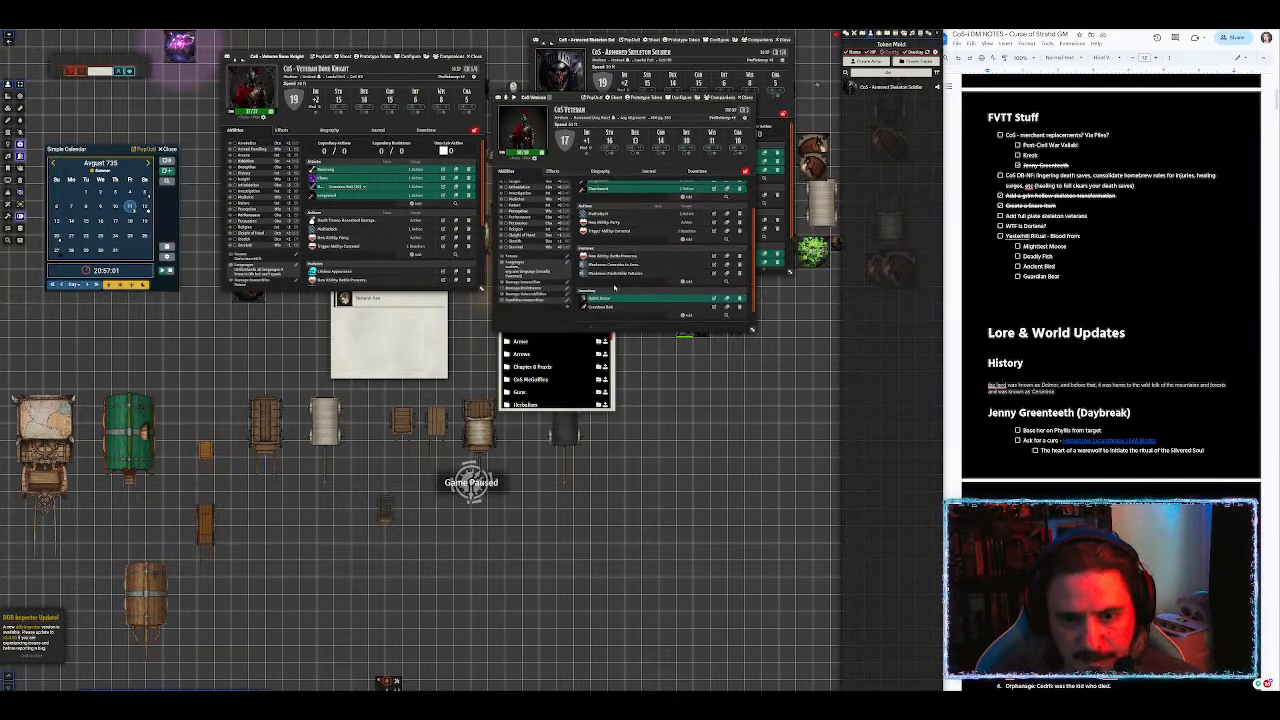
pyautogui.scroll(2, 615, 280)
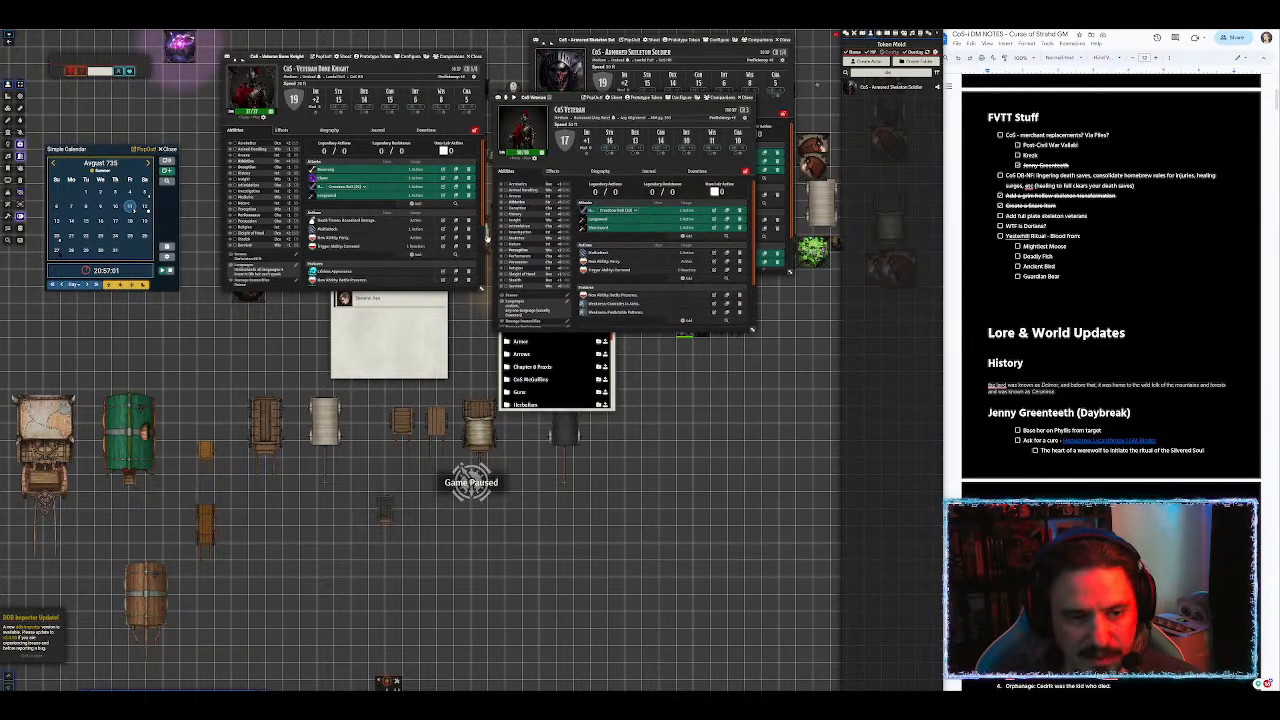
pyautogui.scroll(-2, 551, 256)
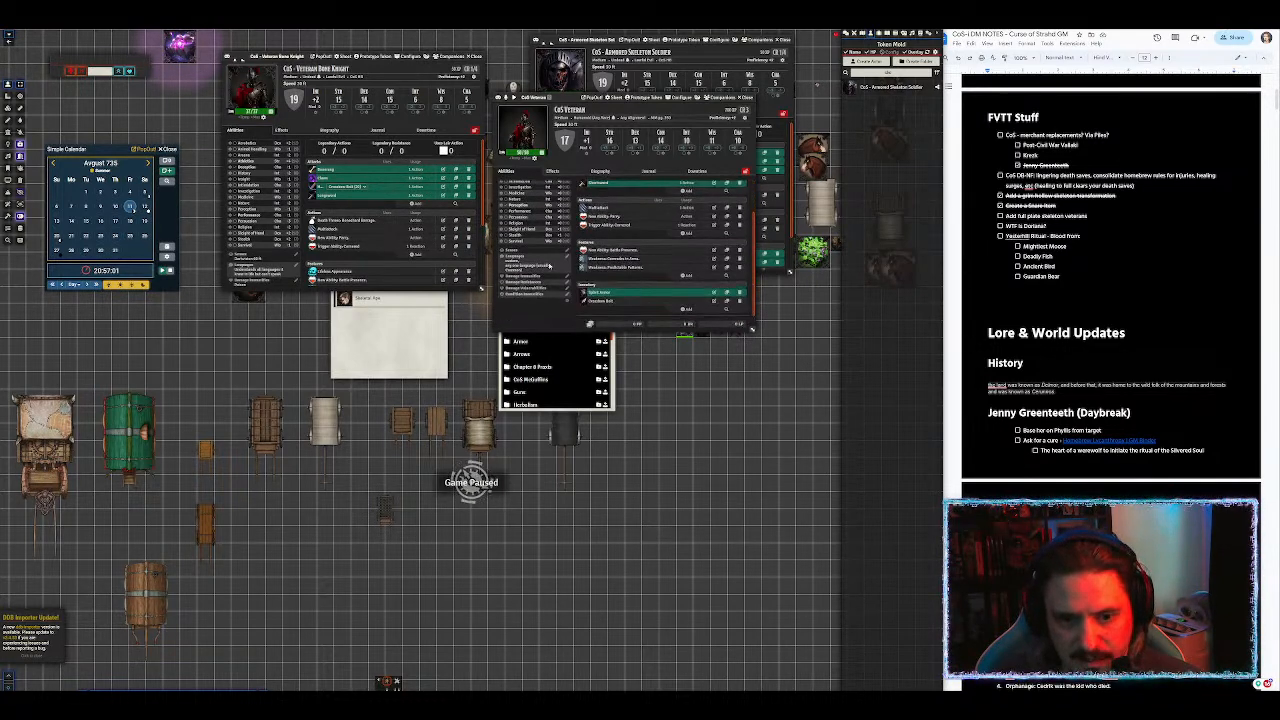
pyautogui.scroll(2, 557, 273)
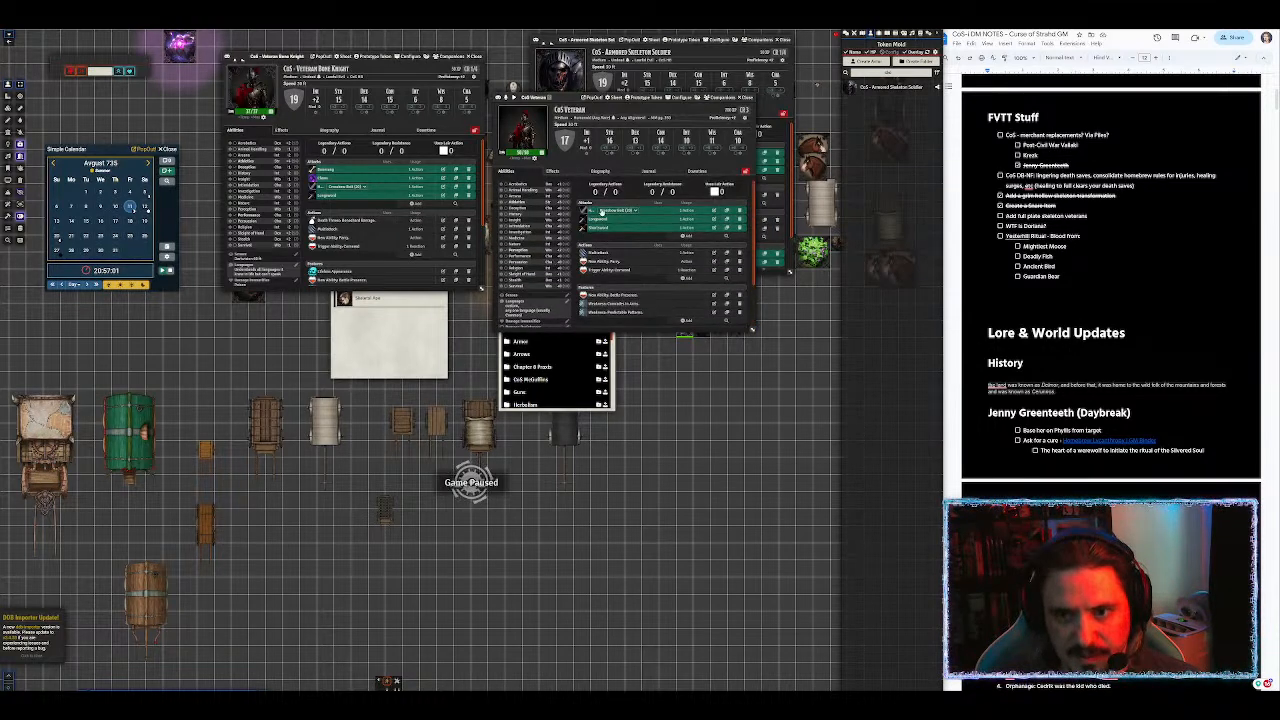
pyautogui.moveTo(545, 158)
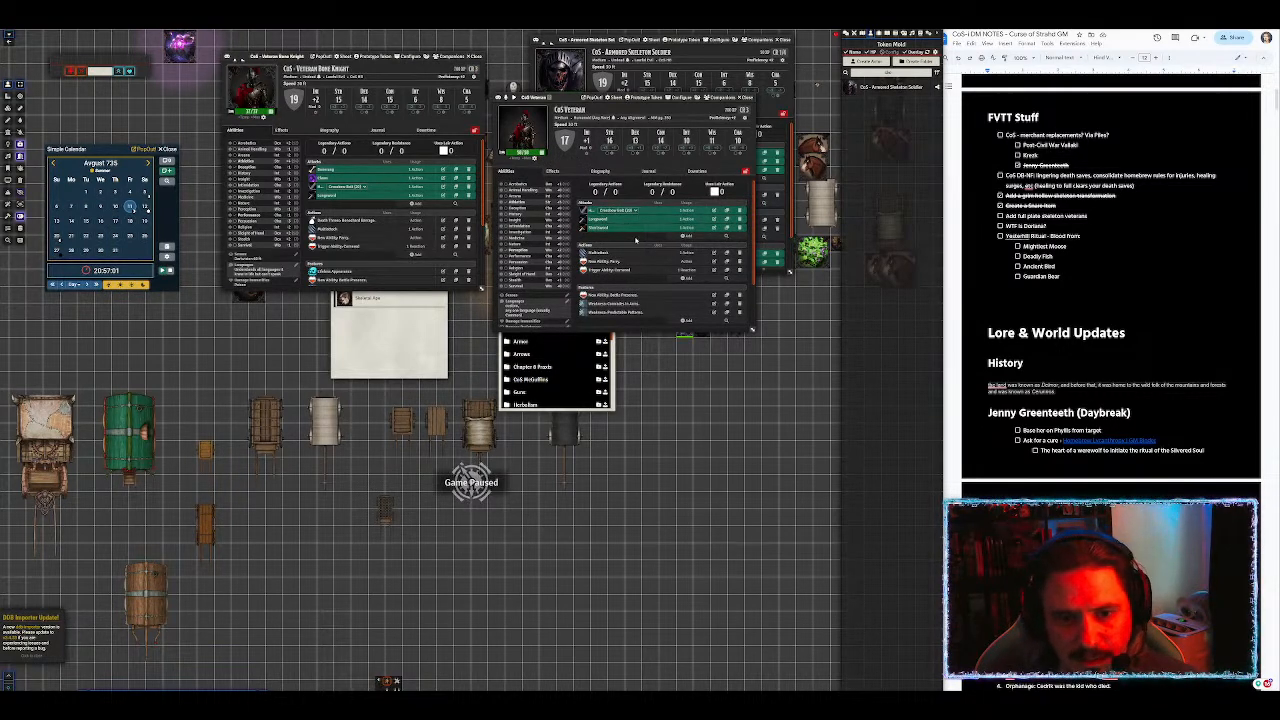
pyautogui.scroll(-5, 421, 216)
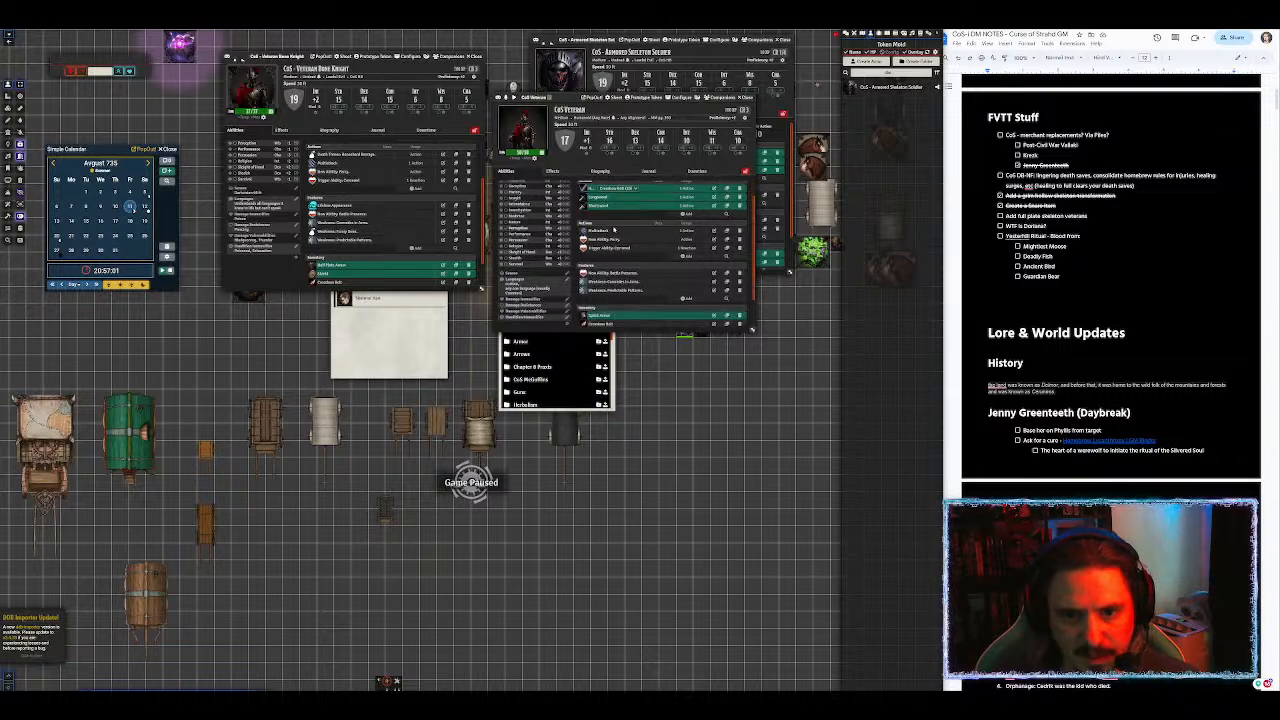
# Step: Remove bludgeoning from the Veteran Bone Knight's damage vulnerabilities, keeping thunder selected
pyautogui.scroll(-2, 620, 229)
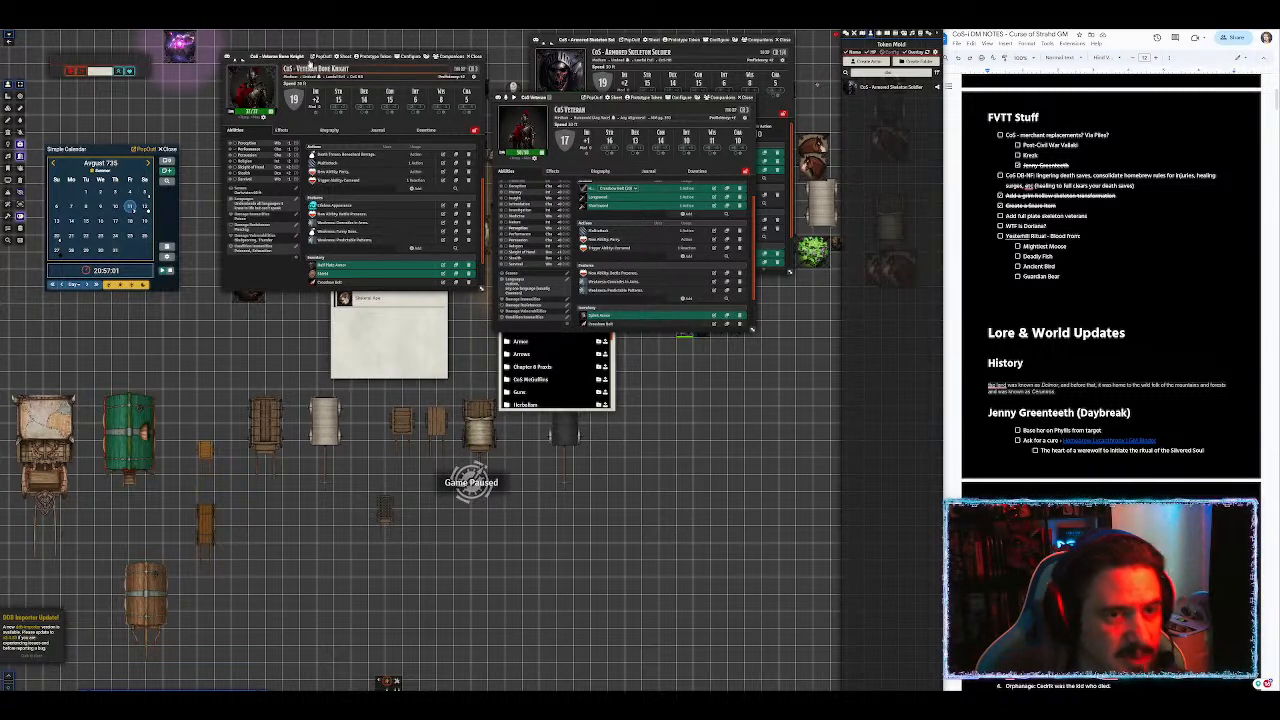
pyautogui.click(296, 239)
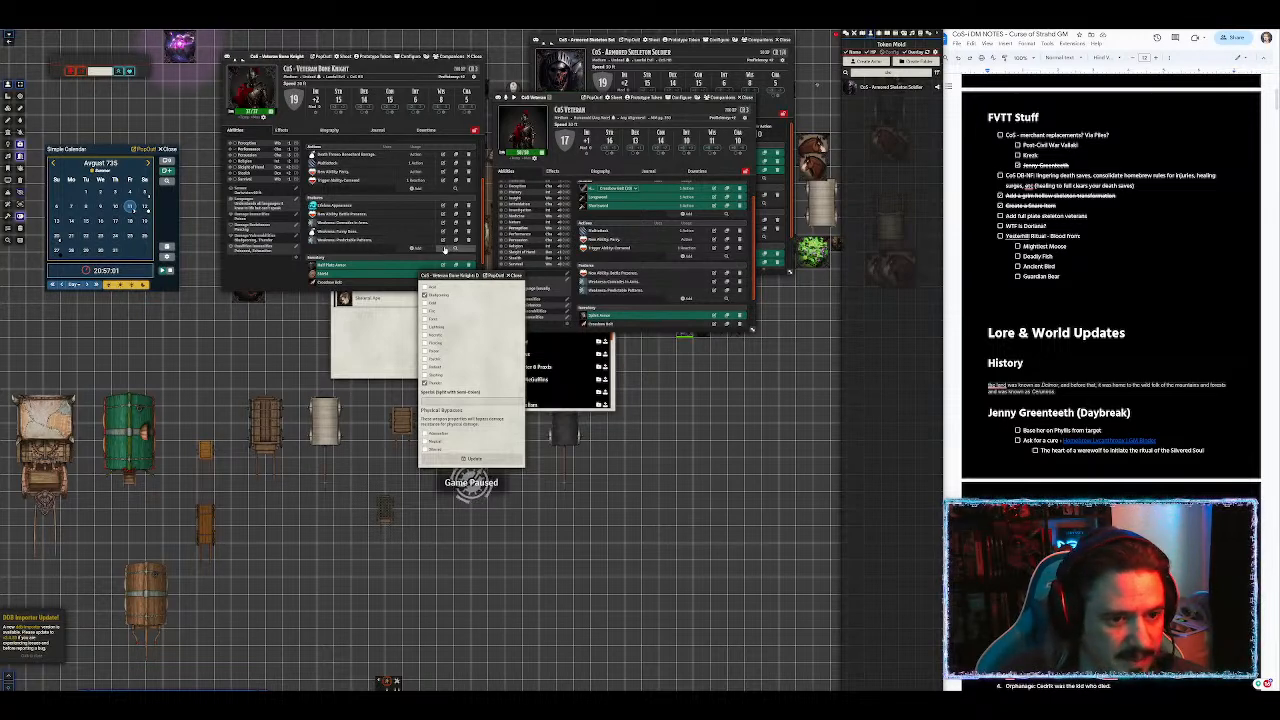
pyautogui.click(515, 275)
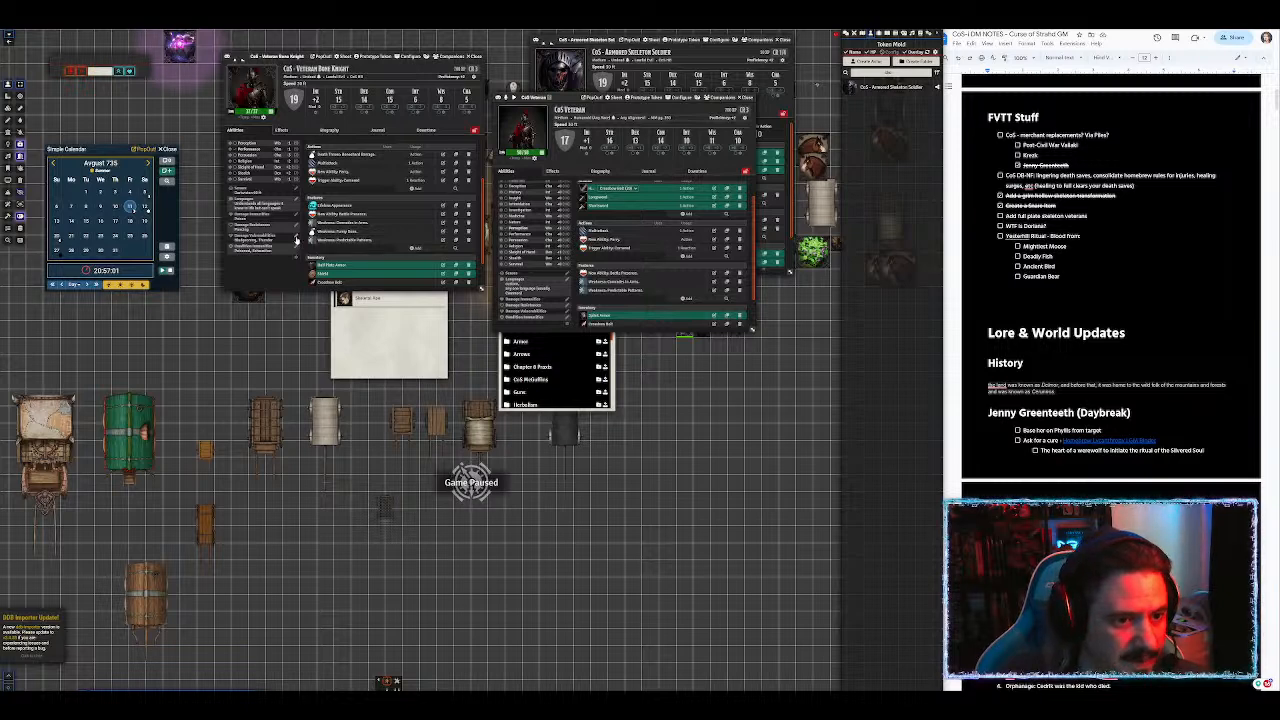
pyautogui.click(296, 240)
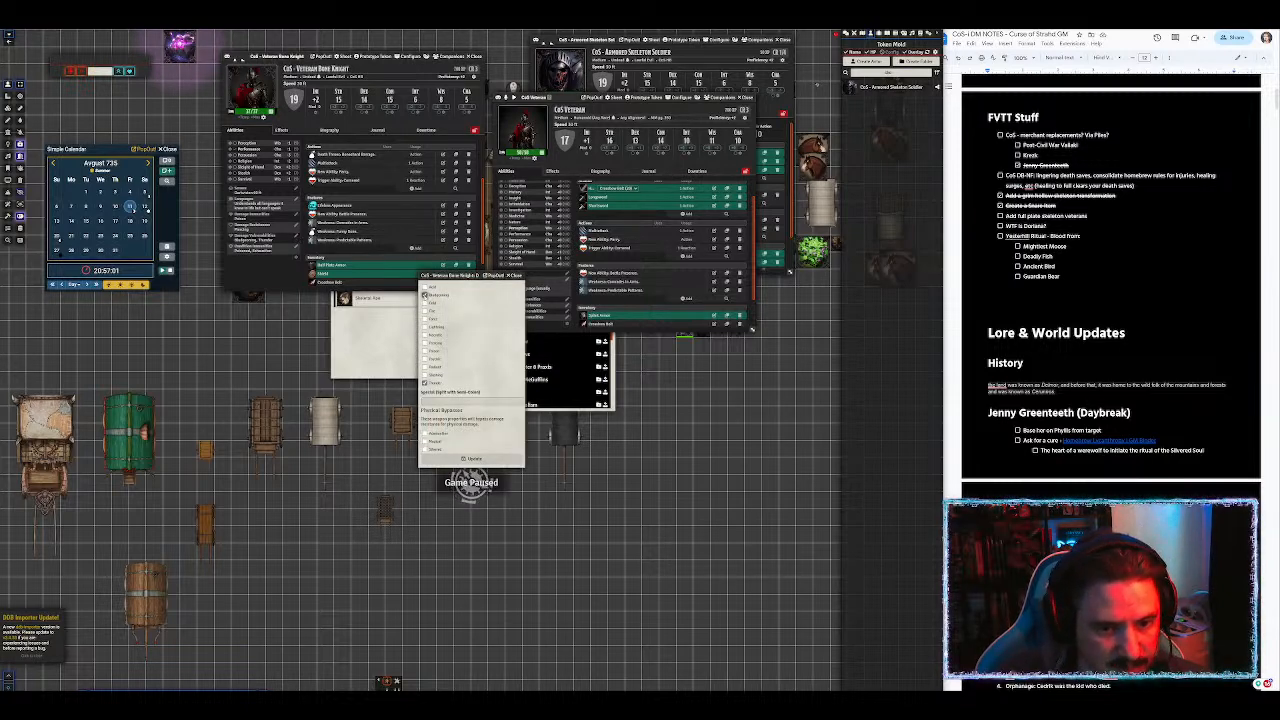
pyautogui.click(471, 458)
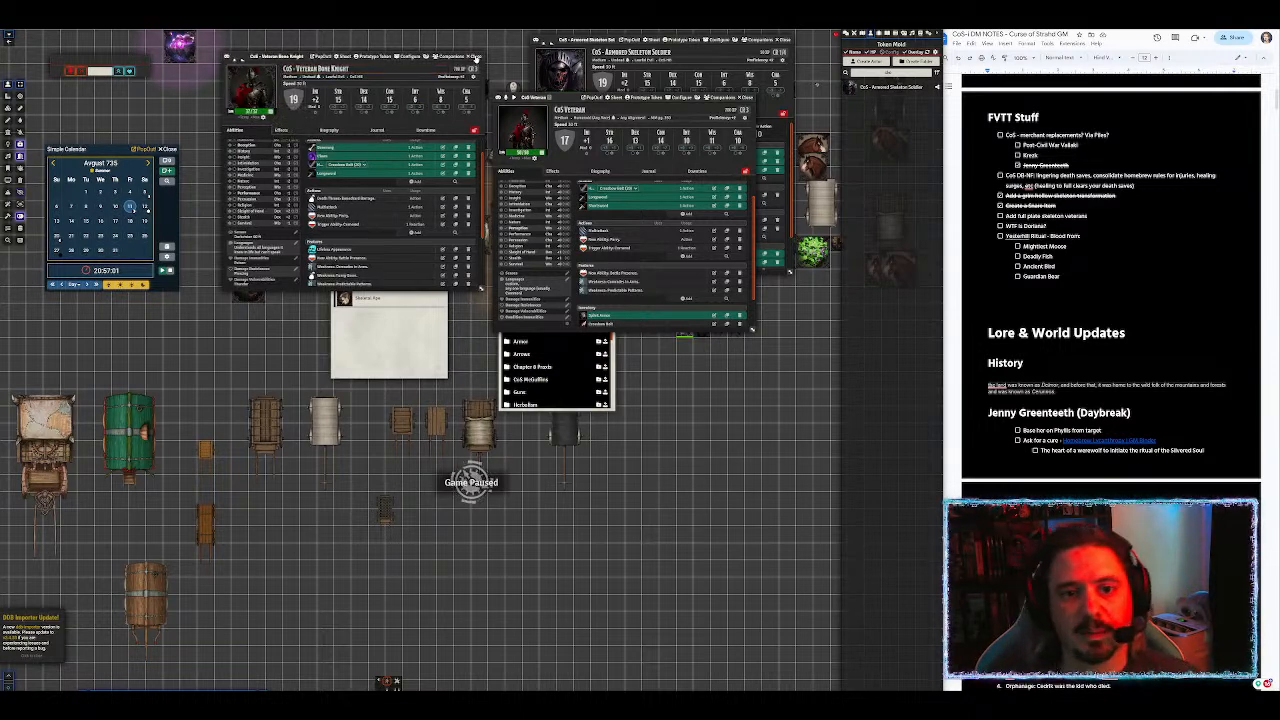
# Step: Close the three open actor sheets, then filter the actors for "vete" and copy the Veteran Bone Knight into the shared Actors compendium
pyautogui.click(477, 56)
pyautogui.click(748, 98)
pyautogui.click(782, 44)
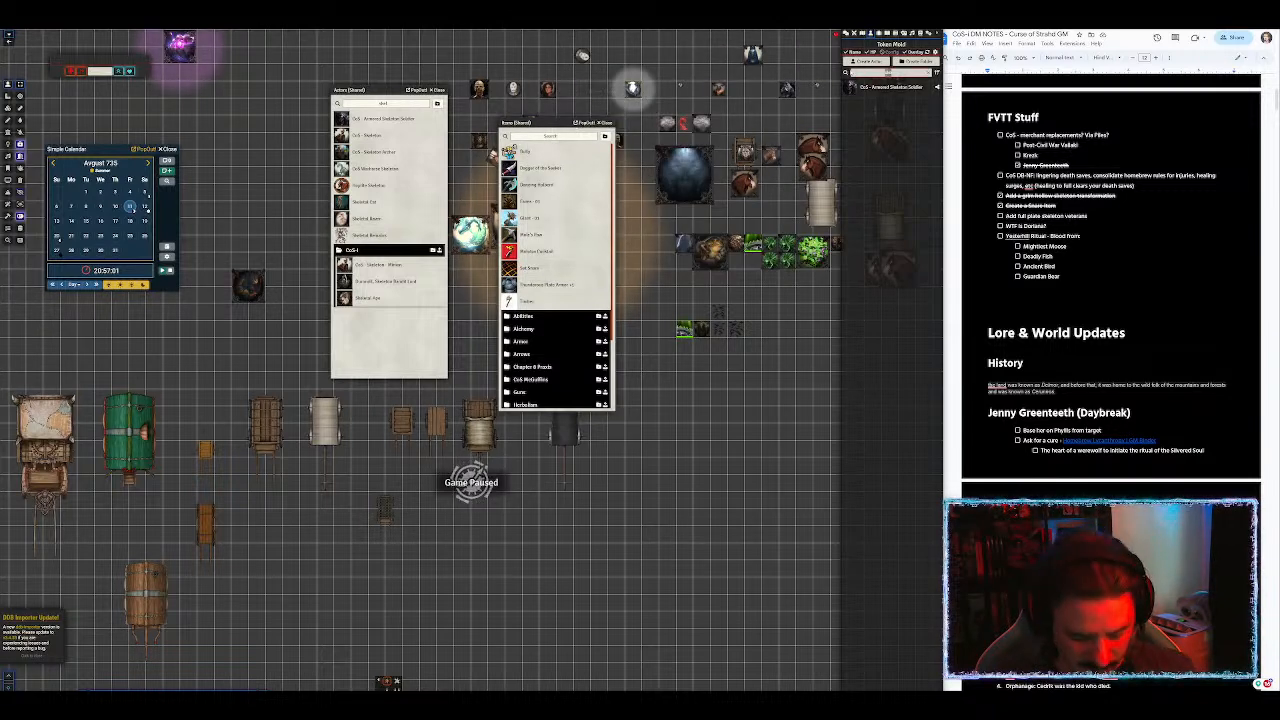
pyautogui.write('vete')
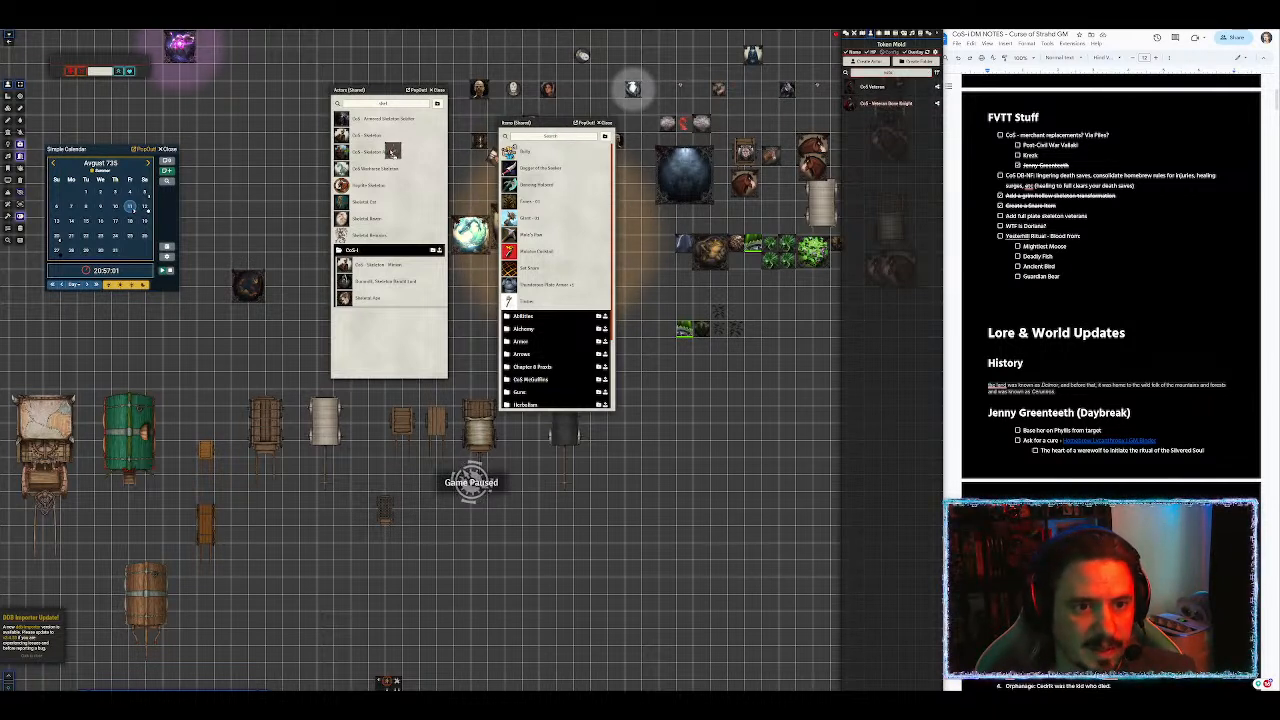
pyautogui.moveTo(380, 154); pyautogui.dragTo(370, 155)
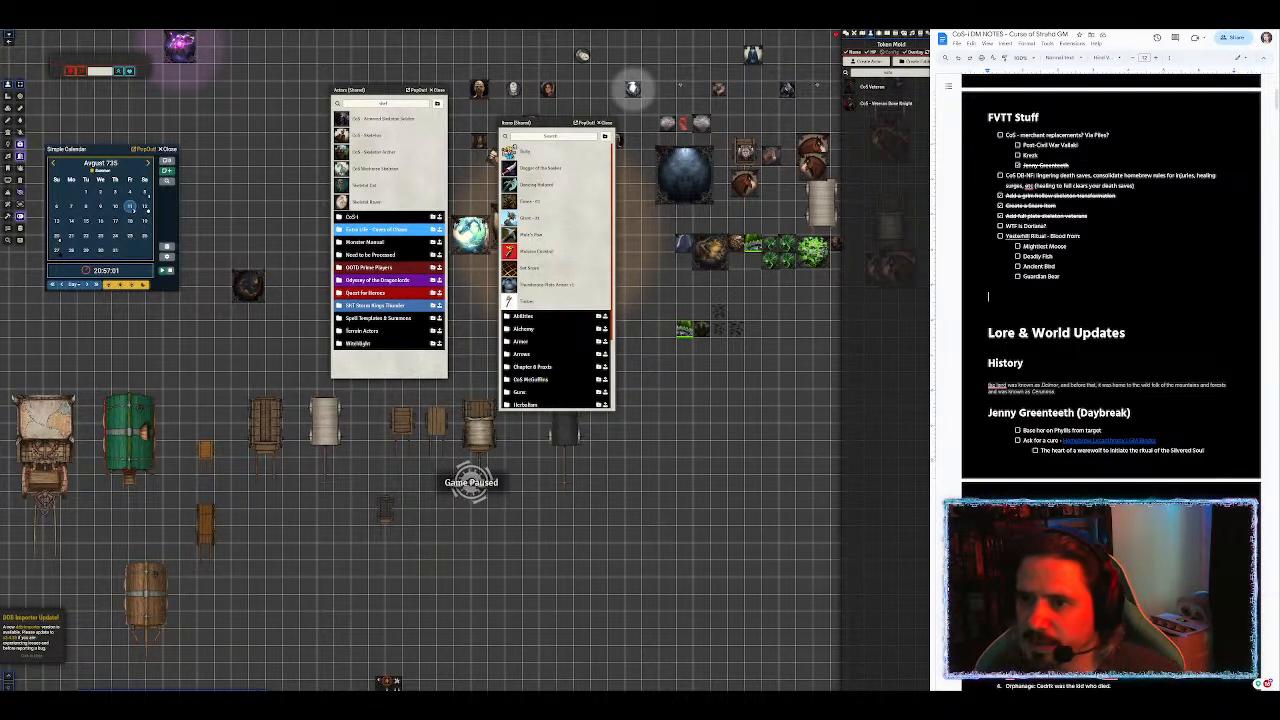
# Step: Search the shared Actors compendium for "moose" and import CoS - Dire Moose into the world's actors
pyautogui.doubleClick(888, 72)
pyautogui.write('moose')
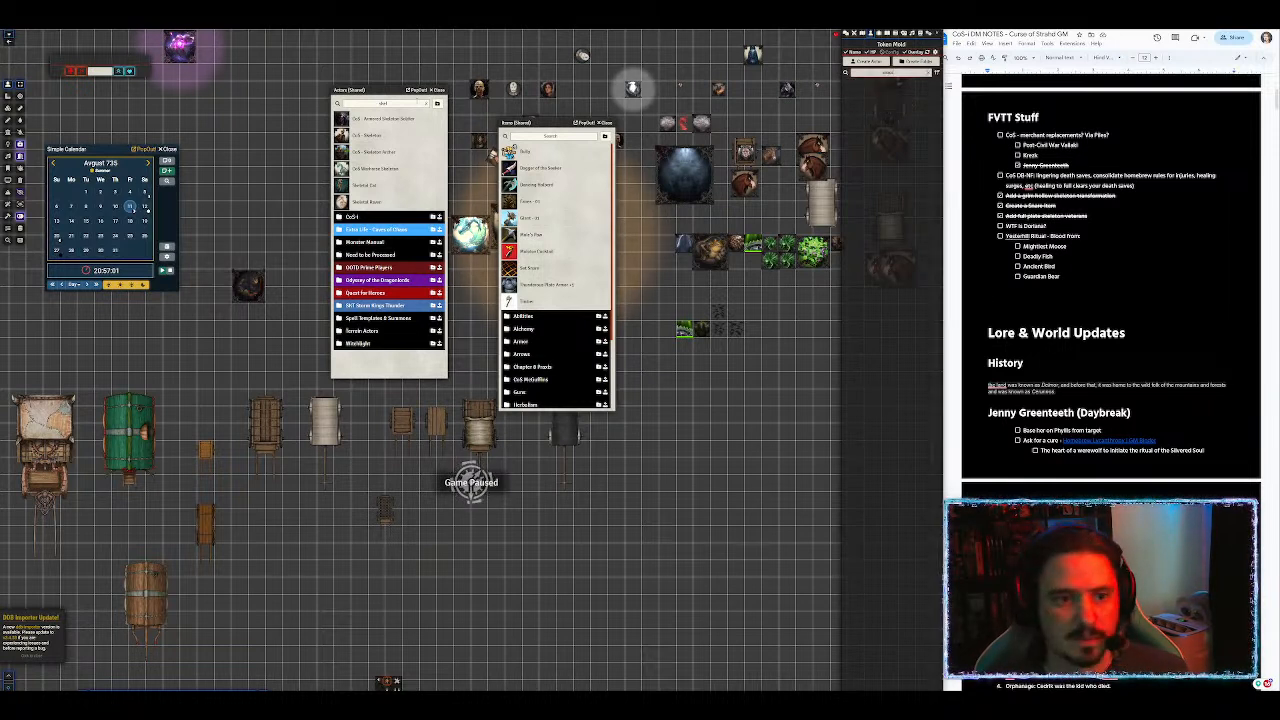
pyautogui.doubleClick(366, 100)
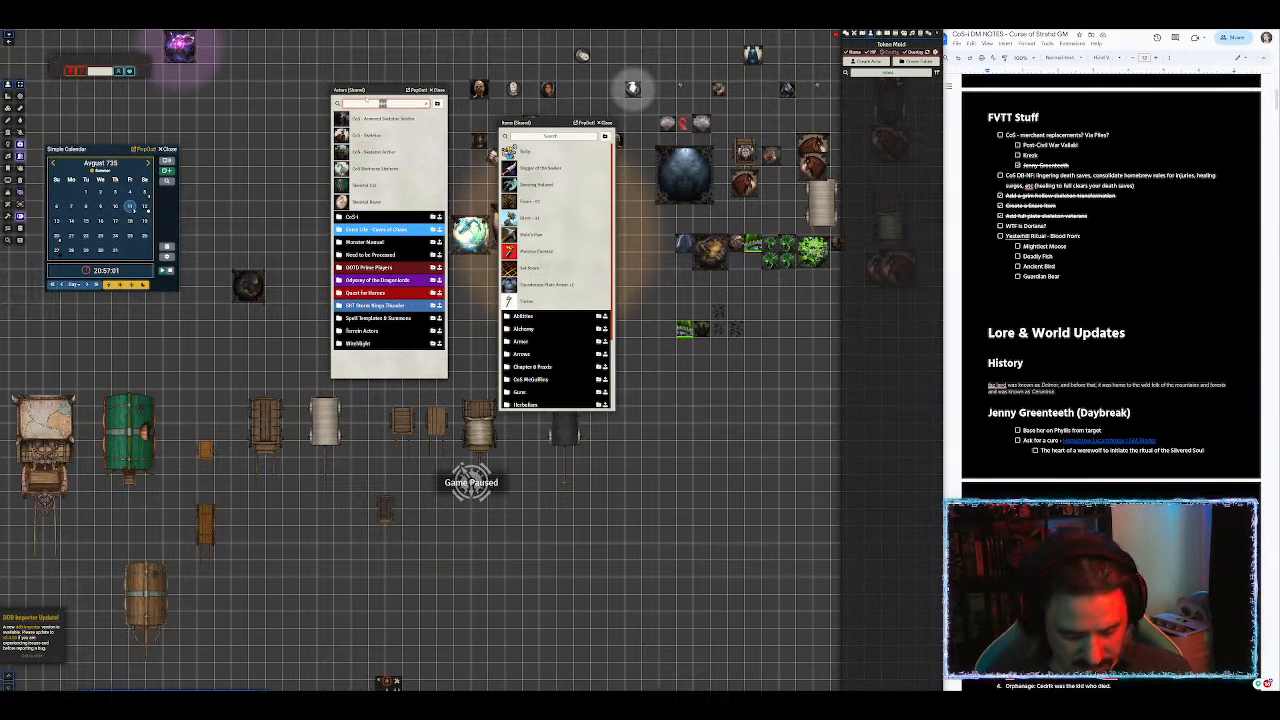
pyautogui.write('moose')
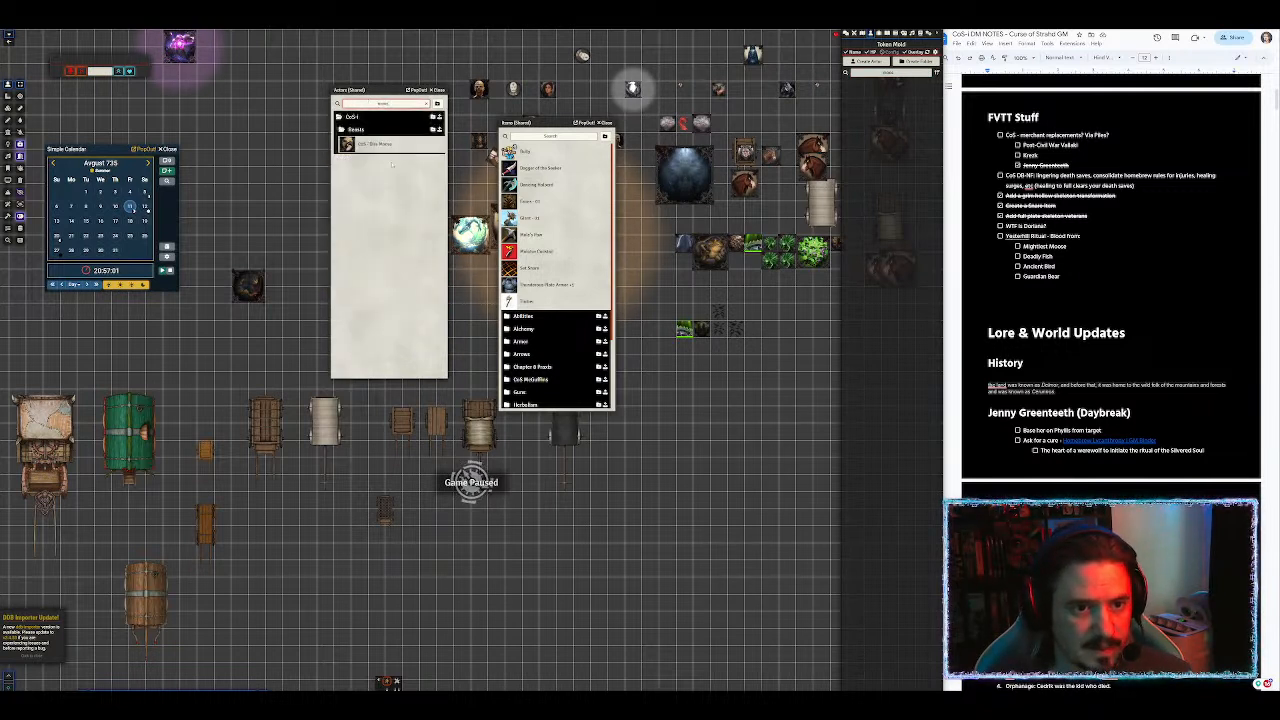
pyautogui.moveTo(375, 144); pyautogui.dragTo(905, 107)
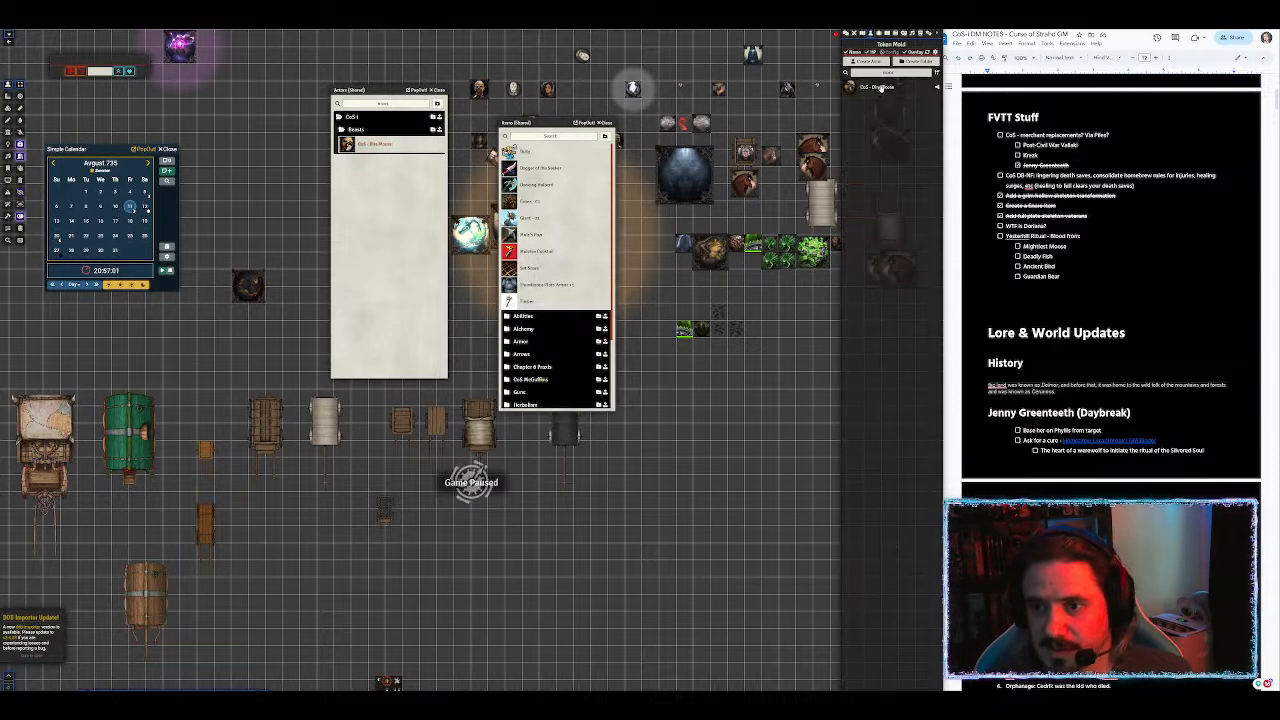
# Step: Open the imported Dire Moose's sheet and rename the actor as CoS - Mightiest Moose
pyautogui.doubleClick(882, 90)
pyautogui.moveTo(427, 252); pyautogui.dragTo(607, 57)
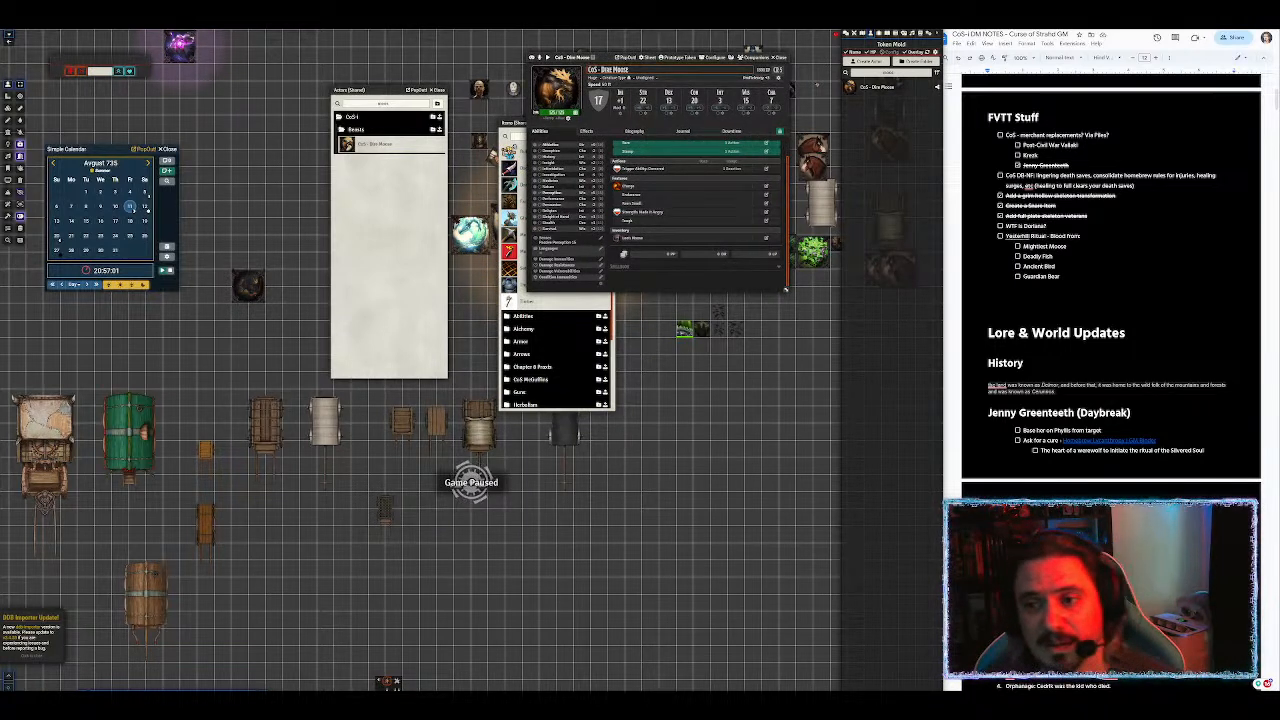
pyautogui.moveTo(629, 70); pyautogui.dragTo(601, 70)
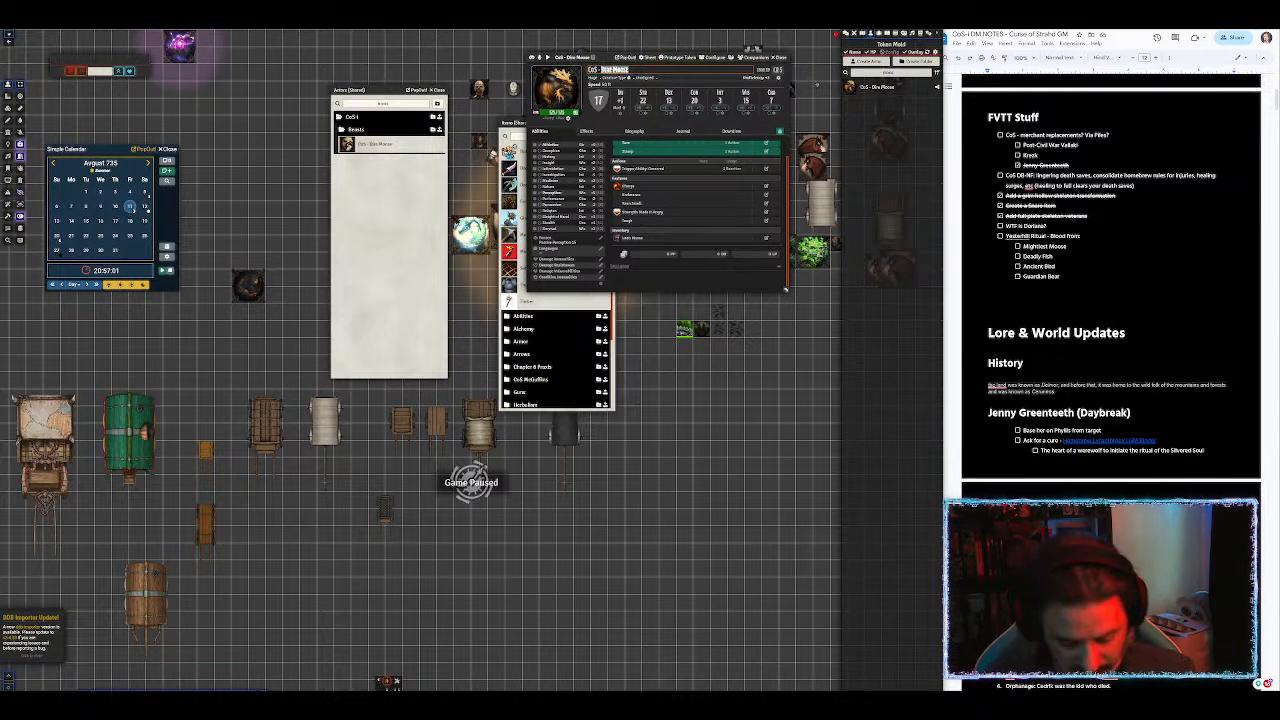
pyautogui.write('Mightiest M')
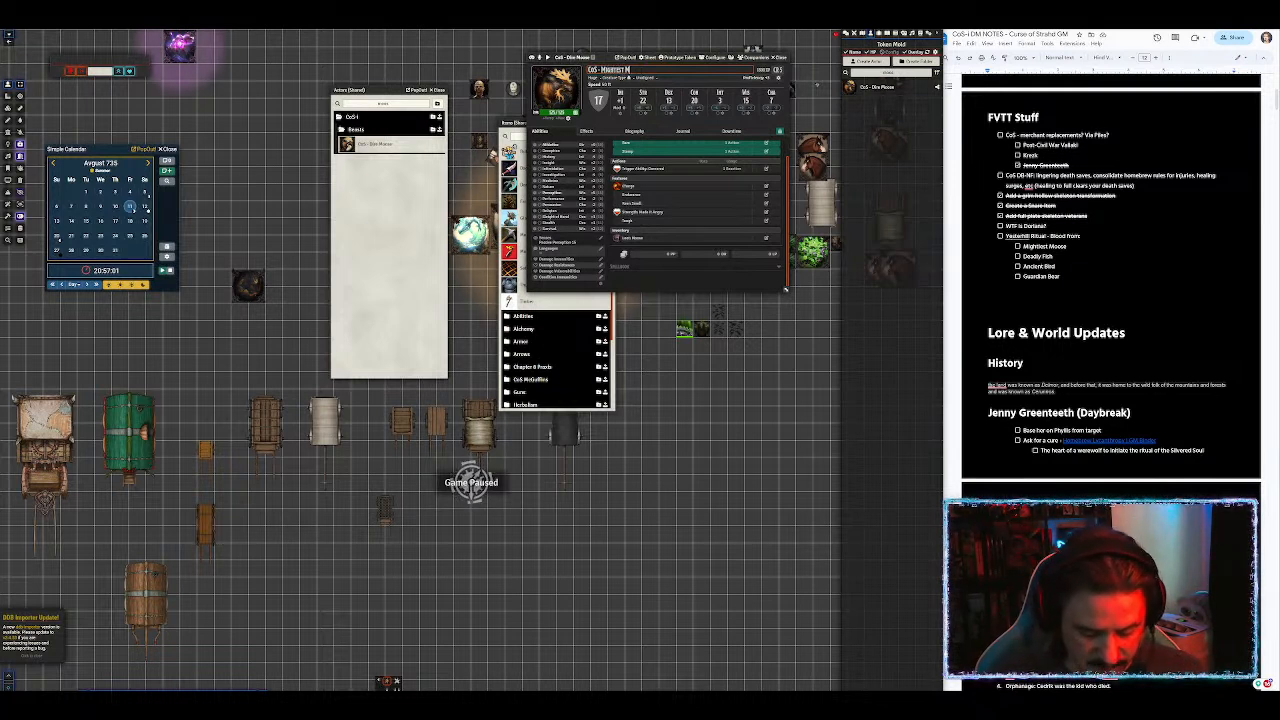
pyautogui.write('oose')
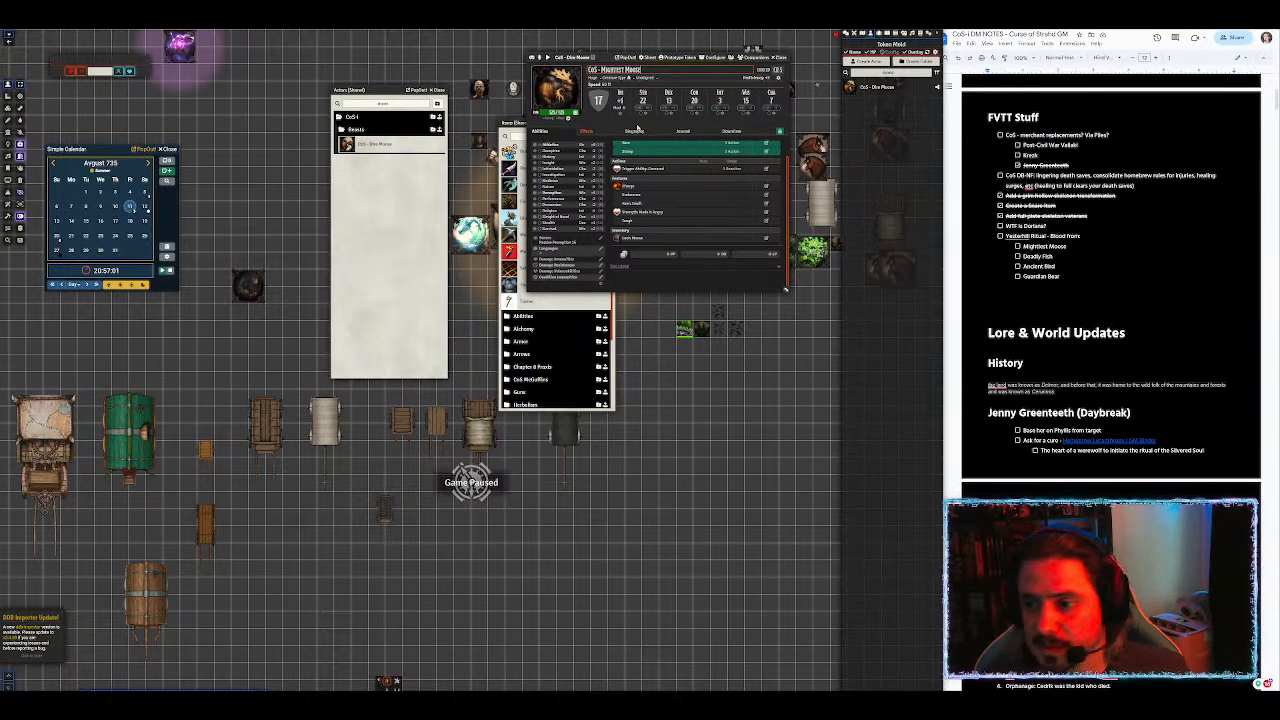
# Step: Use Mightiest Moose as the prototype token's name as well, adjust the token's width in its appearance settings and update the token
pyautogui.moveTo(643, 70); pyautogui.dragTo(602, 70)
pyautogui.hotkey('ctrl', 'c')
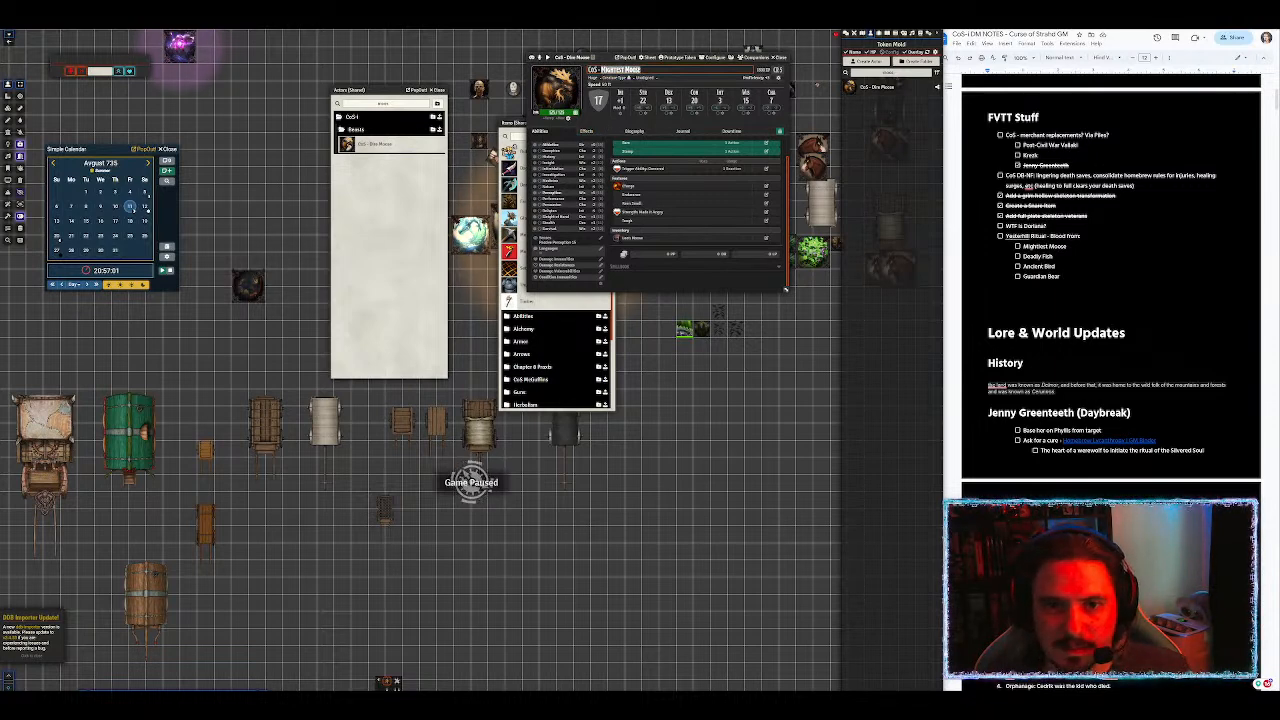
pyautogui.click(679, 60)
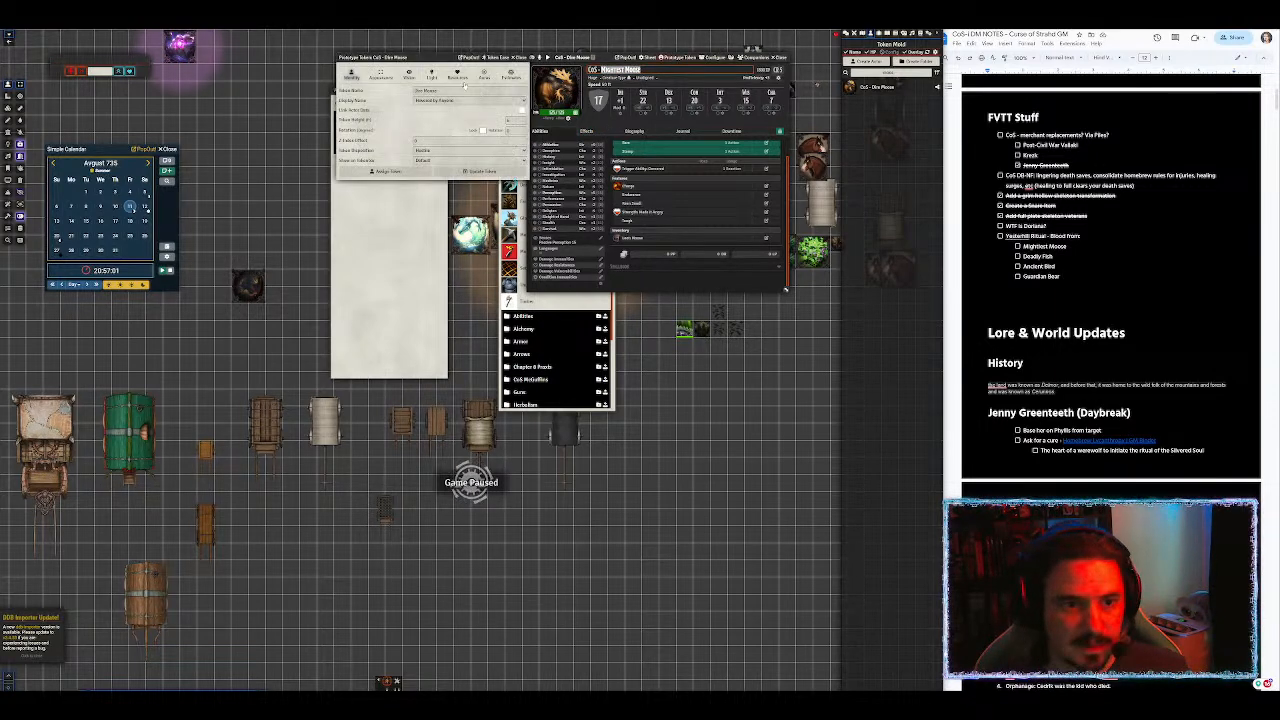
pyautogui.moveTo(458, 90); pyautogui.dragTo(397, 93)
pyautogui.hotkey('ctrl', 'v')
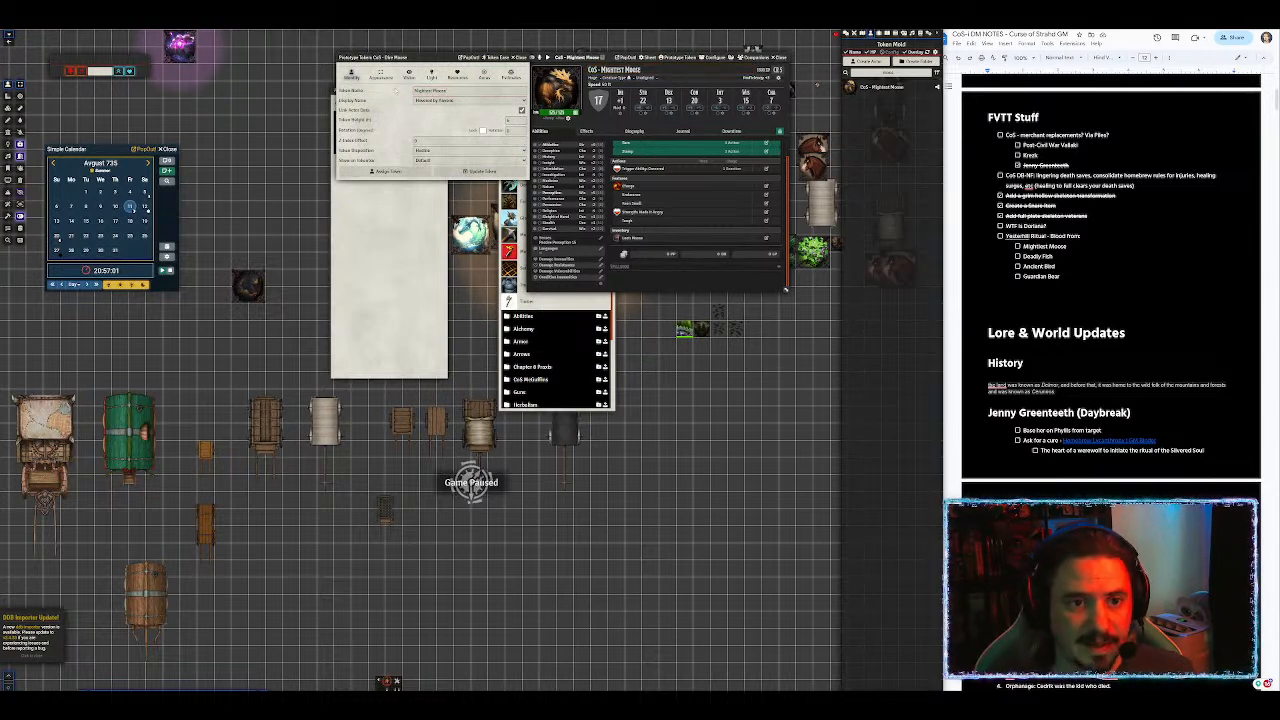
pyautogui.click(380, 76)
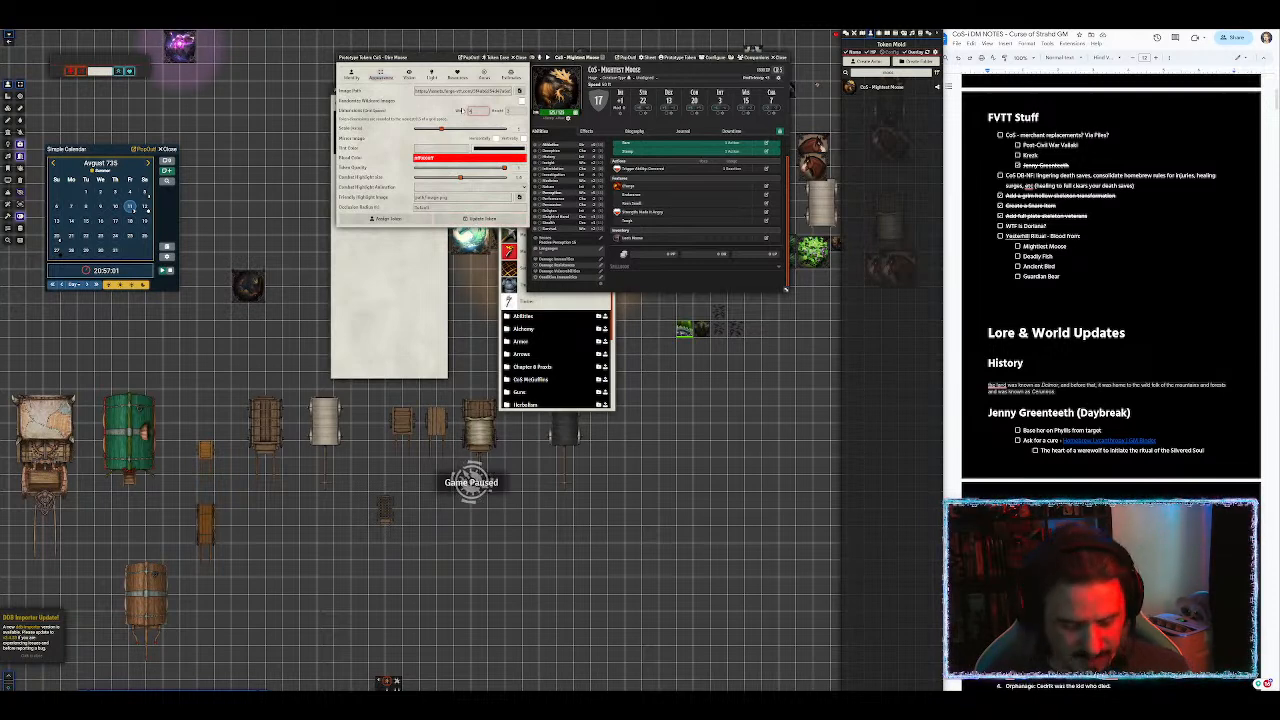
pyautogui.click(481, 218)
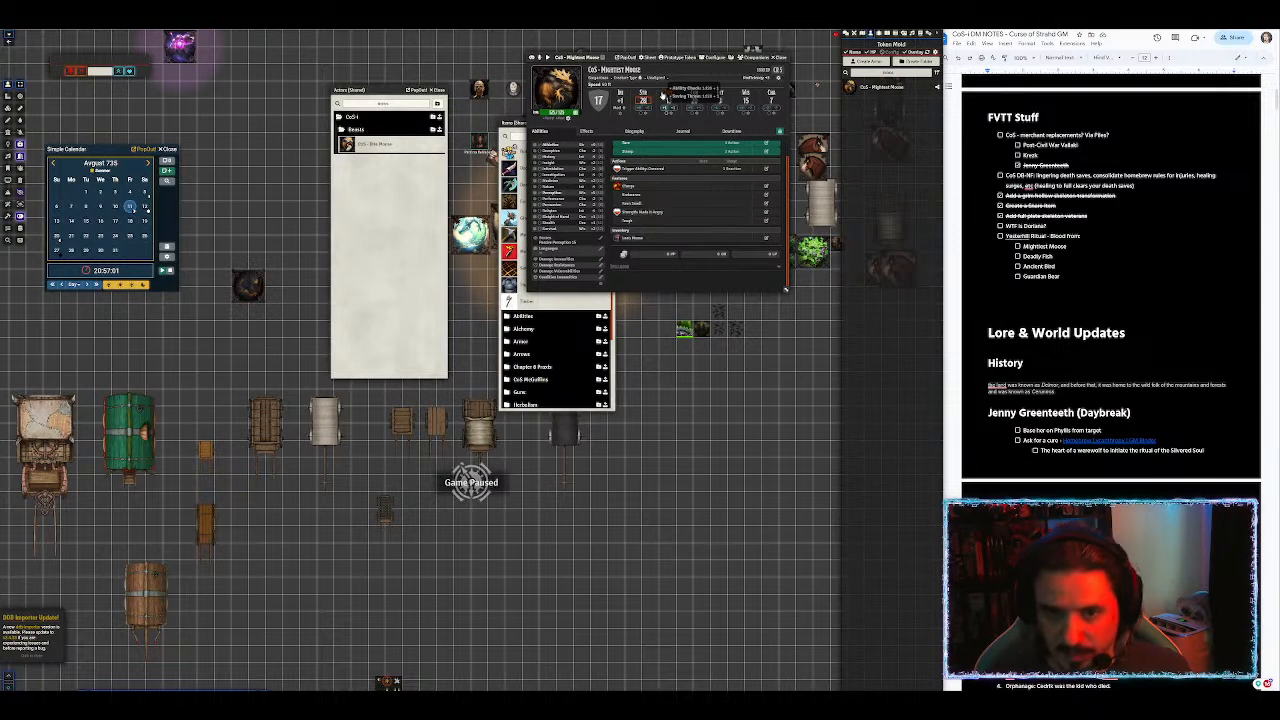
# Step: Open the Mightiest Moose's Bite attack and clear its existing description text
pyautogui.scroll(-1, 669, 167)
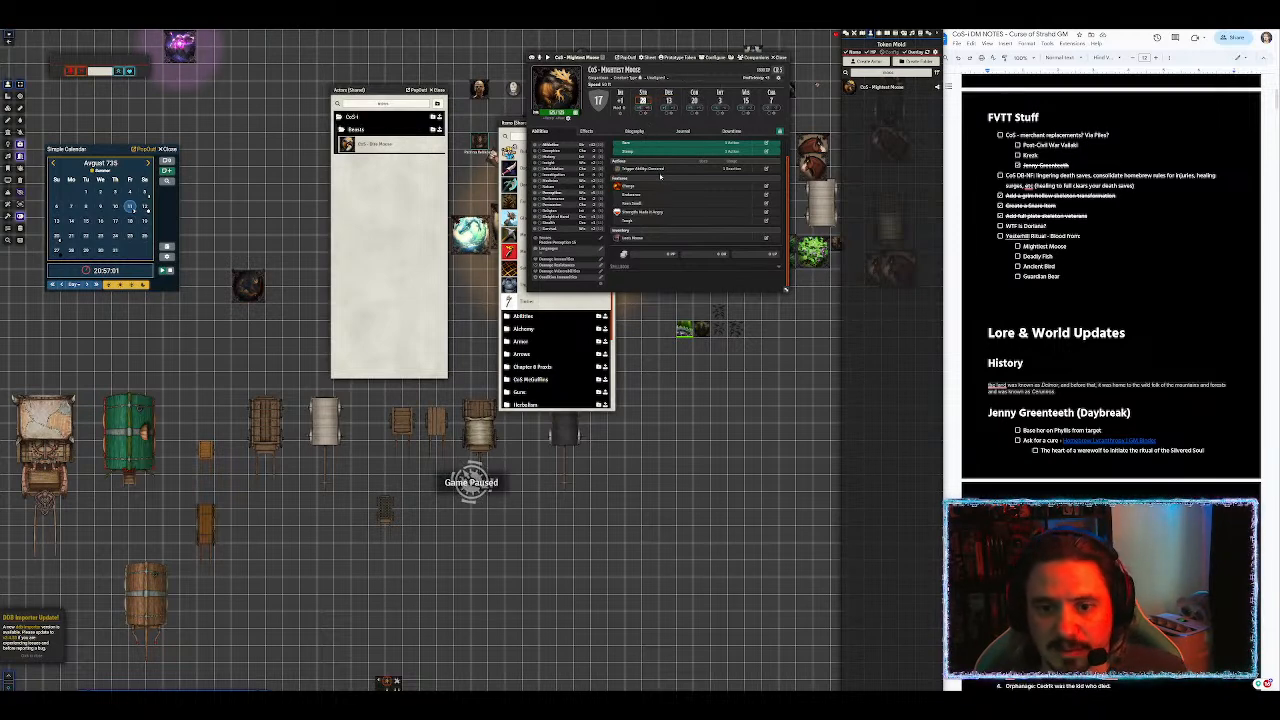
pyautogui.scroll(1, 669, 167)
pyautogui.moveTo(627, 152)
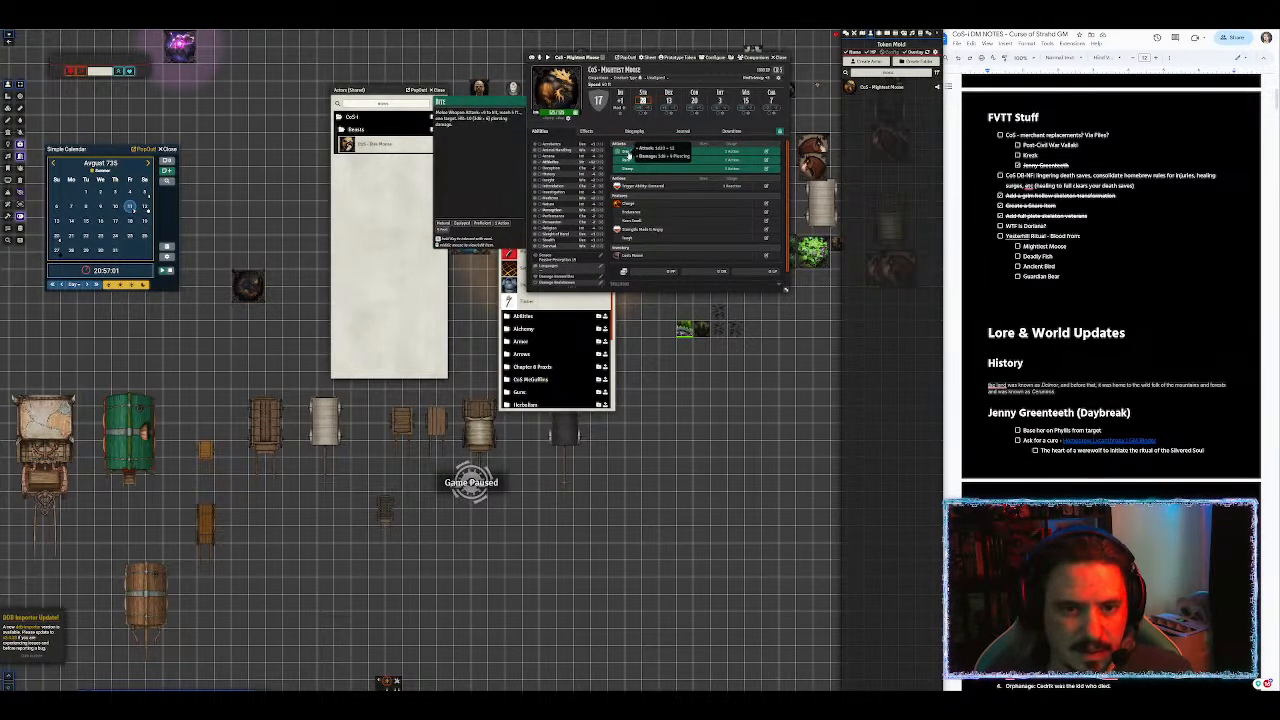
pyautogui.click(627, 152)
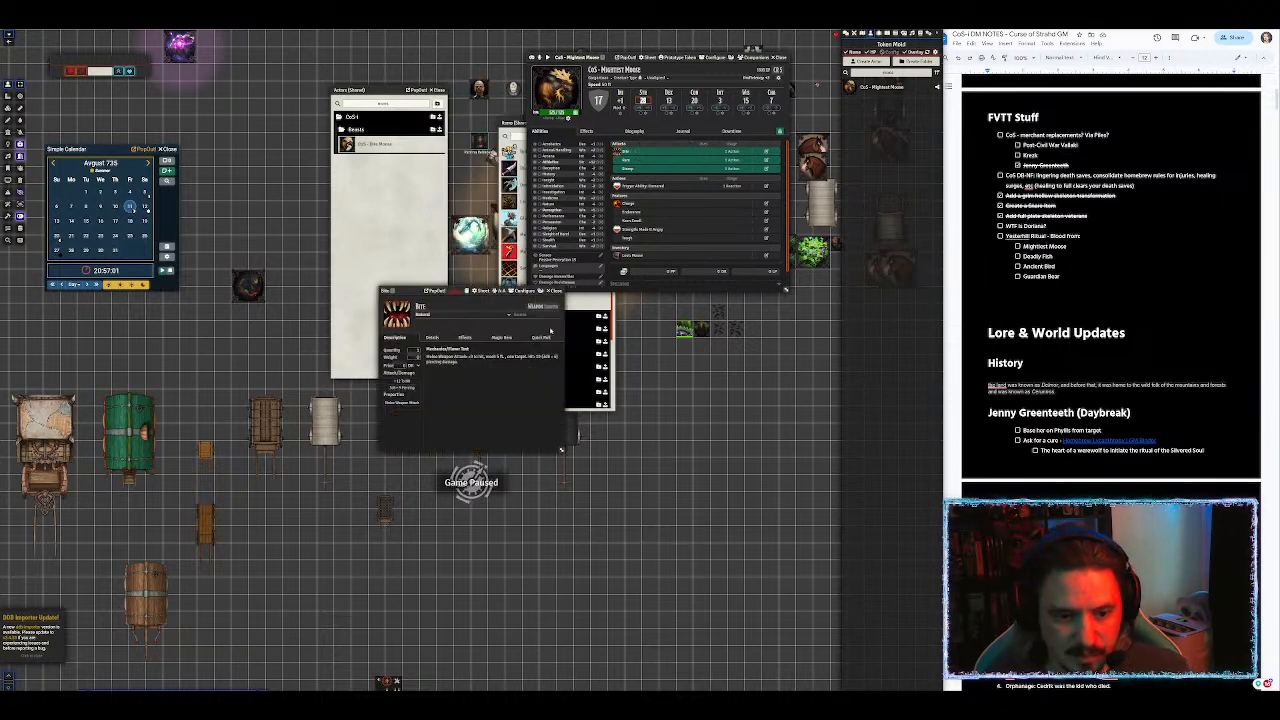
pyautogui.click(556, 351)
pyautogui.moveTo(476, 383); pyautogui.dragTo(428, 377)
pyautogui.press('BackSpace')
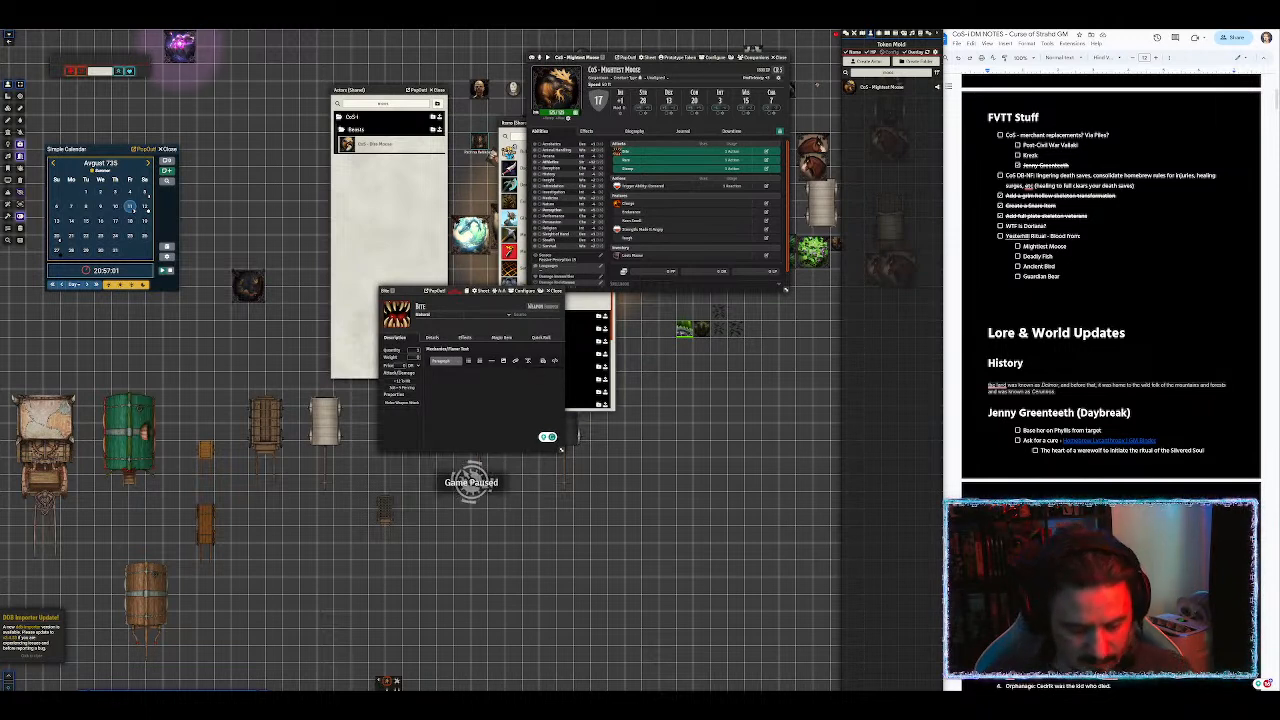
# Step: Write the Bite description: "Bone-crunching teeth have a [[/r d100]] 25% chance of causing an injury if this attack deals damage"
pyautogui.write('Bone ')
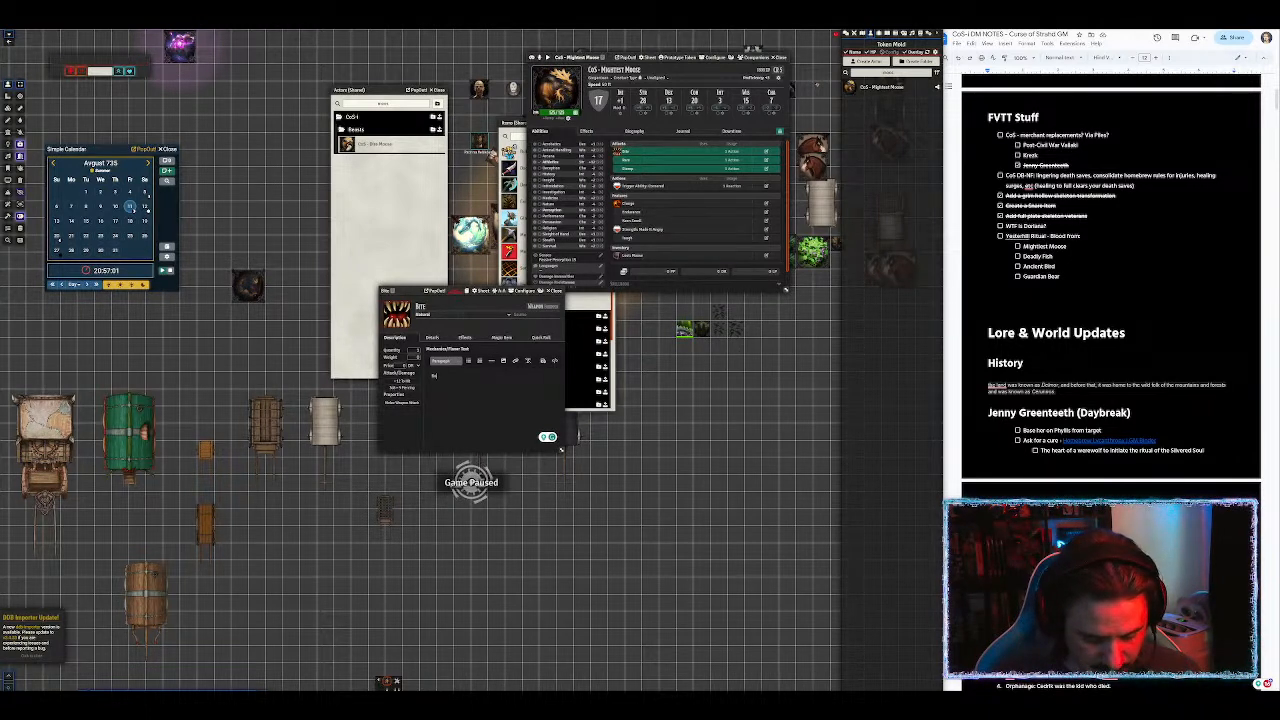
pyautogui.write('crunching')
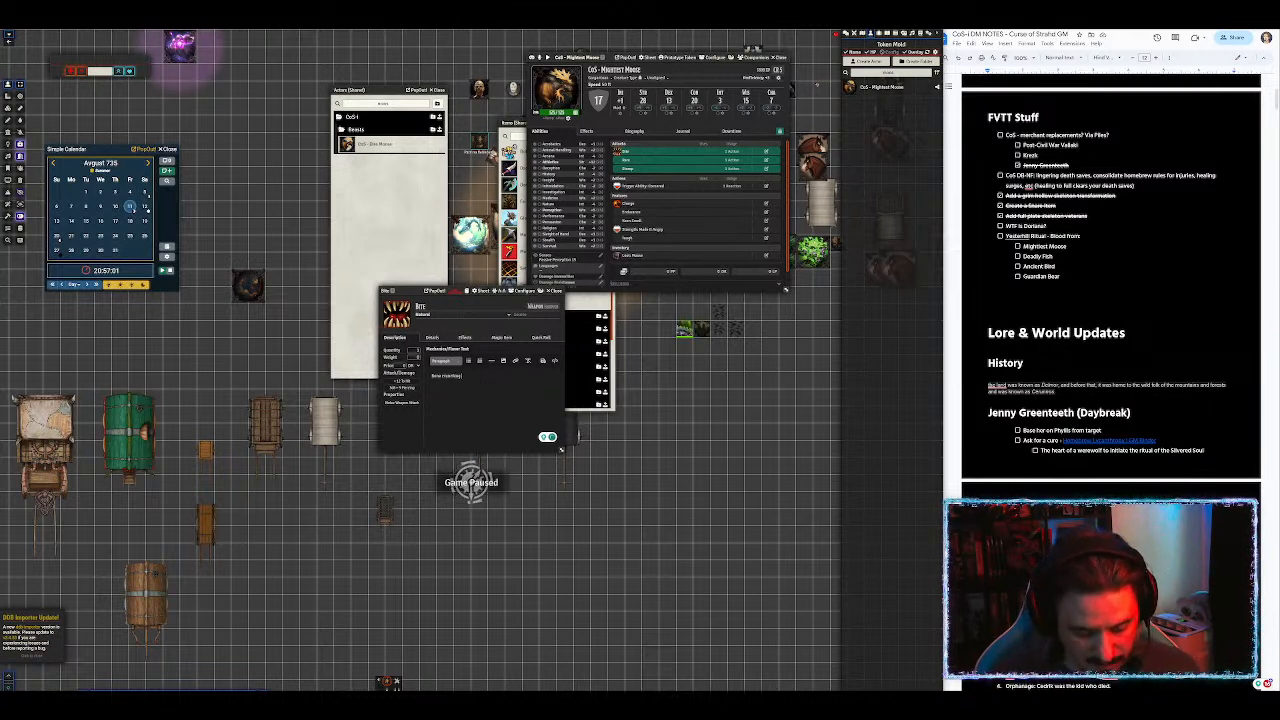
pyautogui.write(' teeth ')
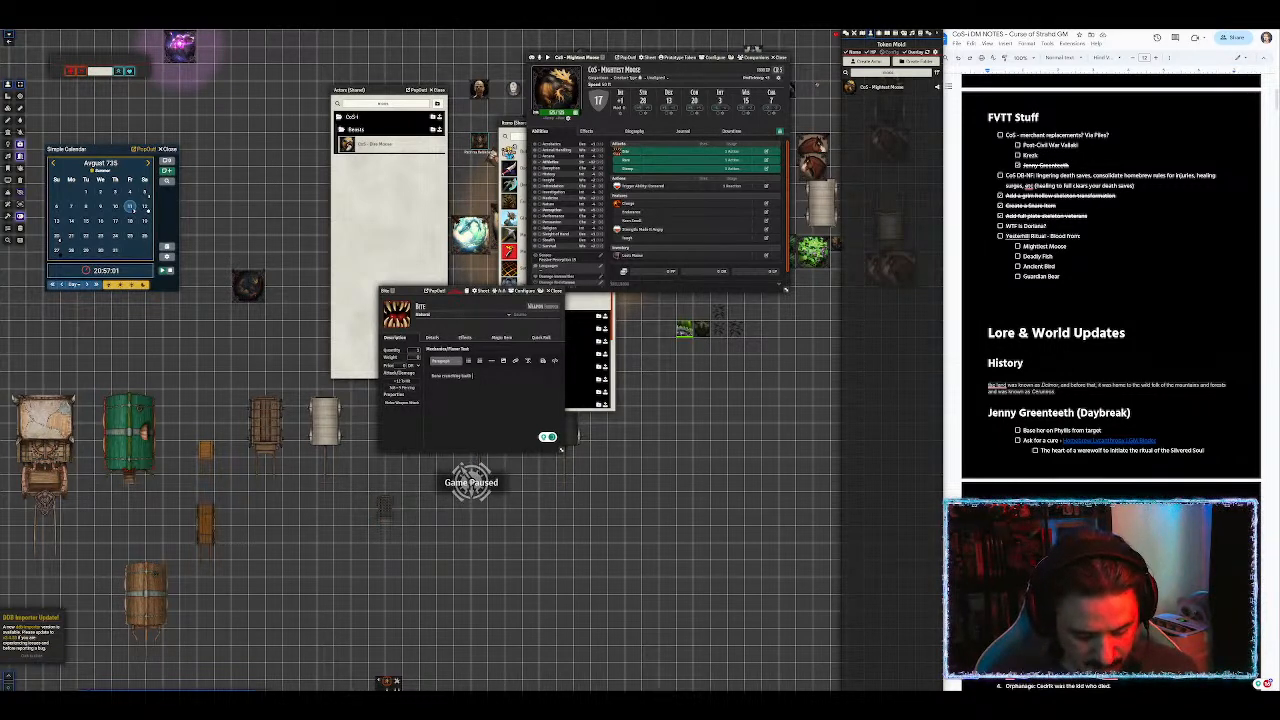
pyautogui.write('cause a ')
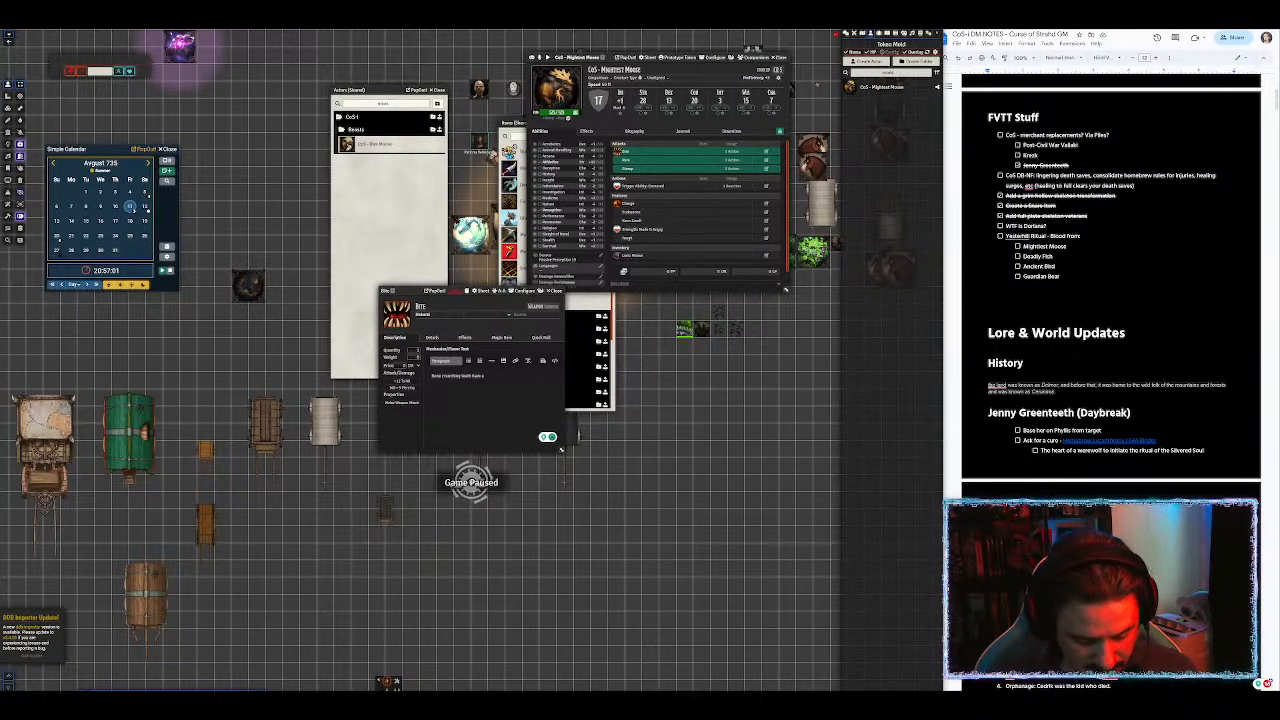
pyautogui.write('[')
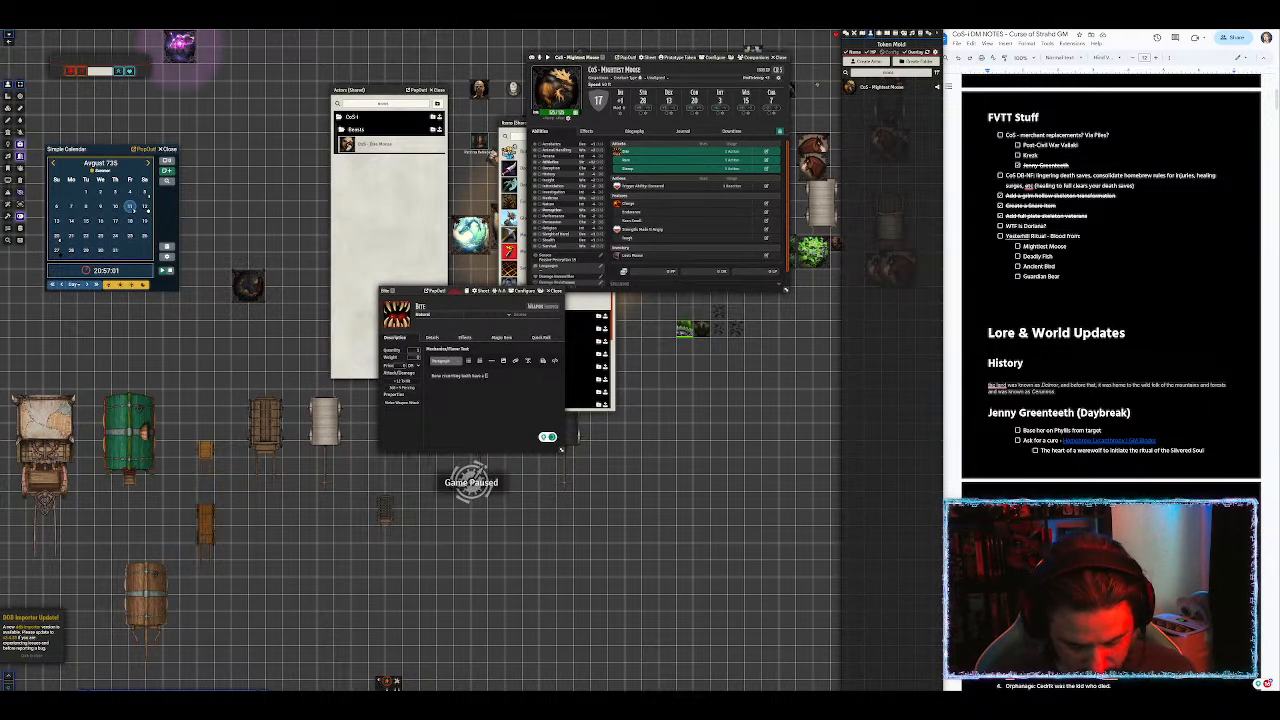
pyautogui.write('[/r ')
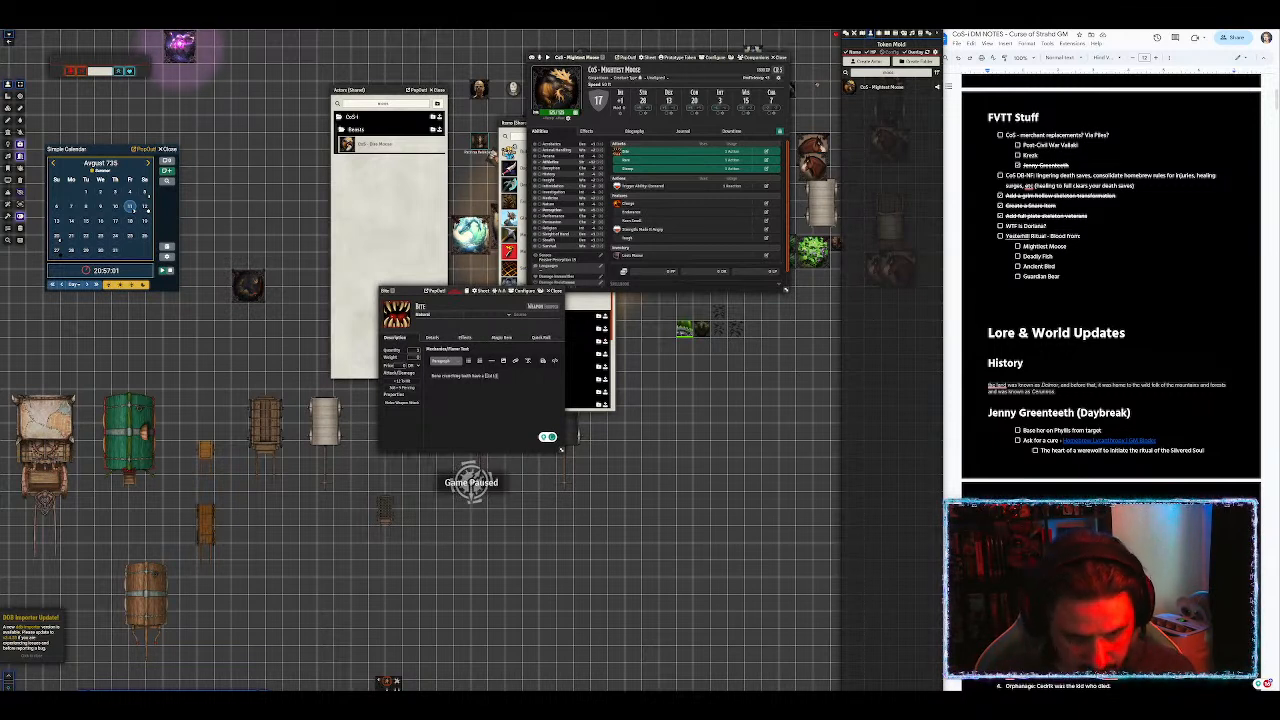
pyautogui.write('d100]] 25%')
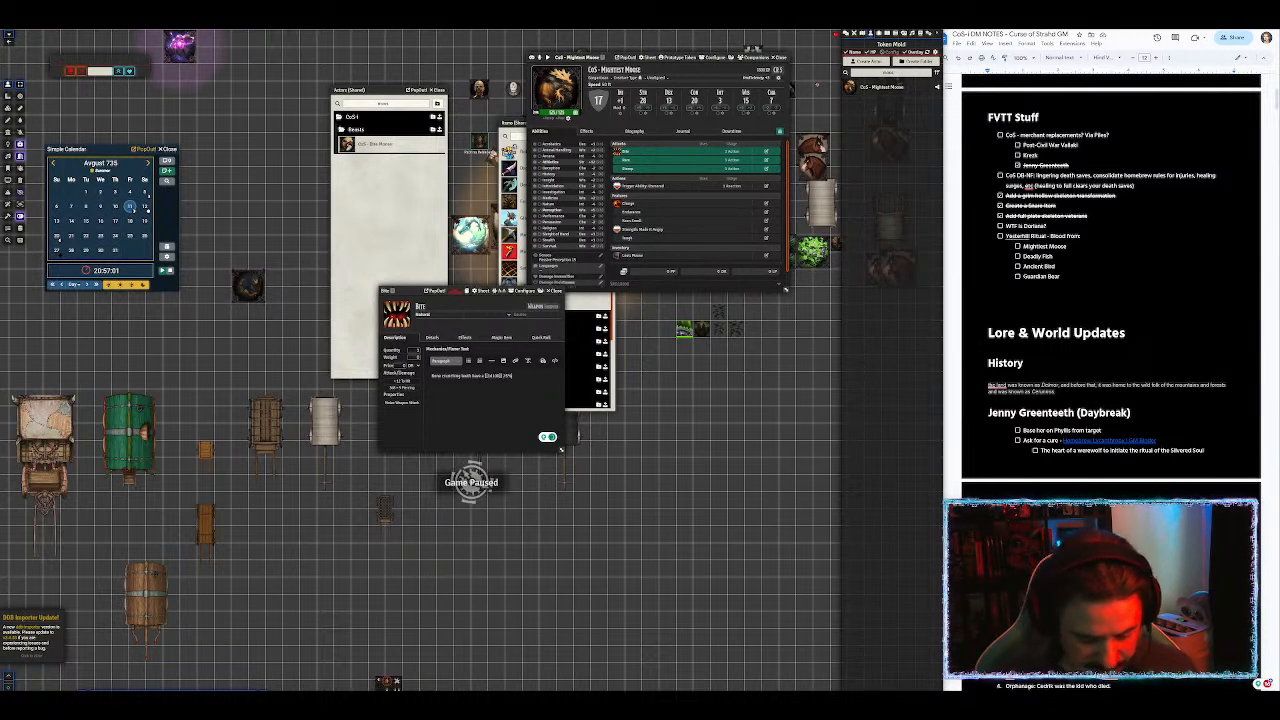
pyautogui.write(' chance of causing an injury if this attack deals damage')
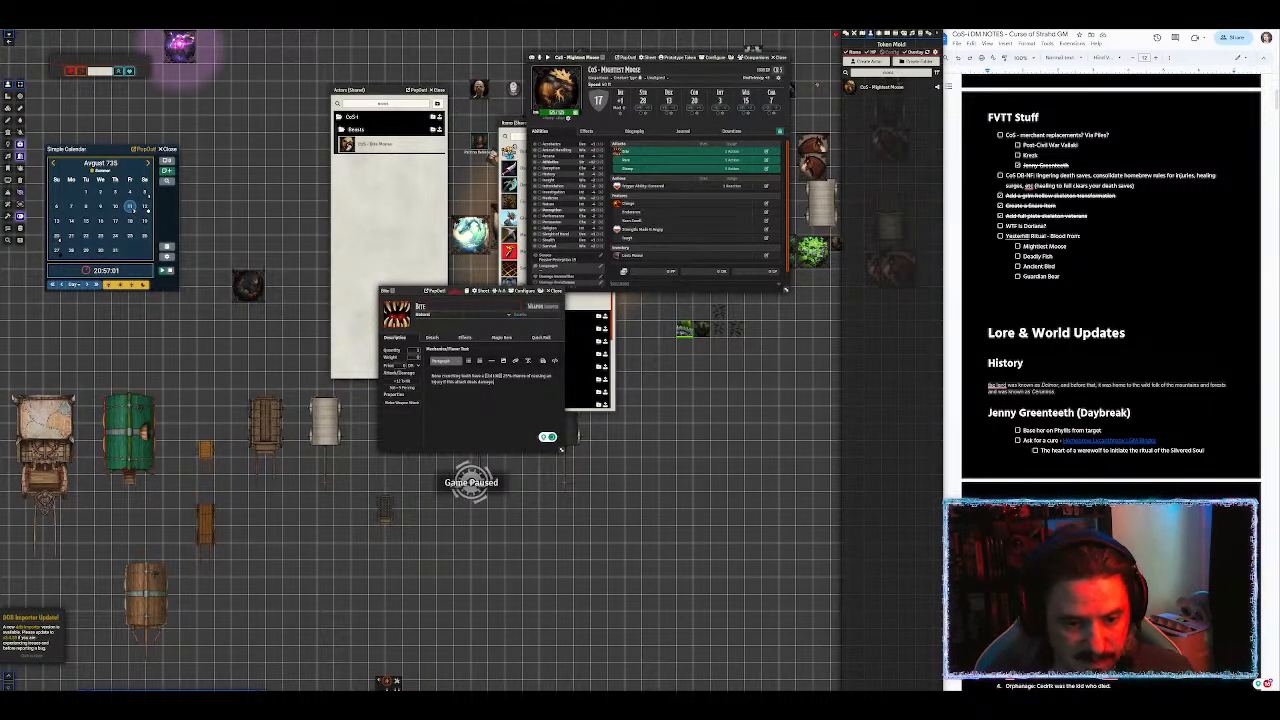
# Step: Rename the Bite attack as Bone Crunching Bite, save its description and open the attack's details
pyautogui.moveTo(470, 375); pyautogui.dragTo(424, 375)
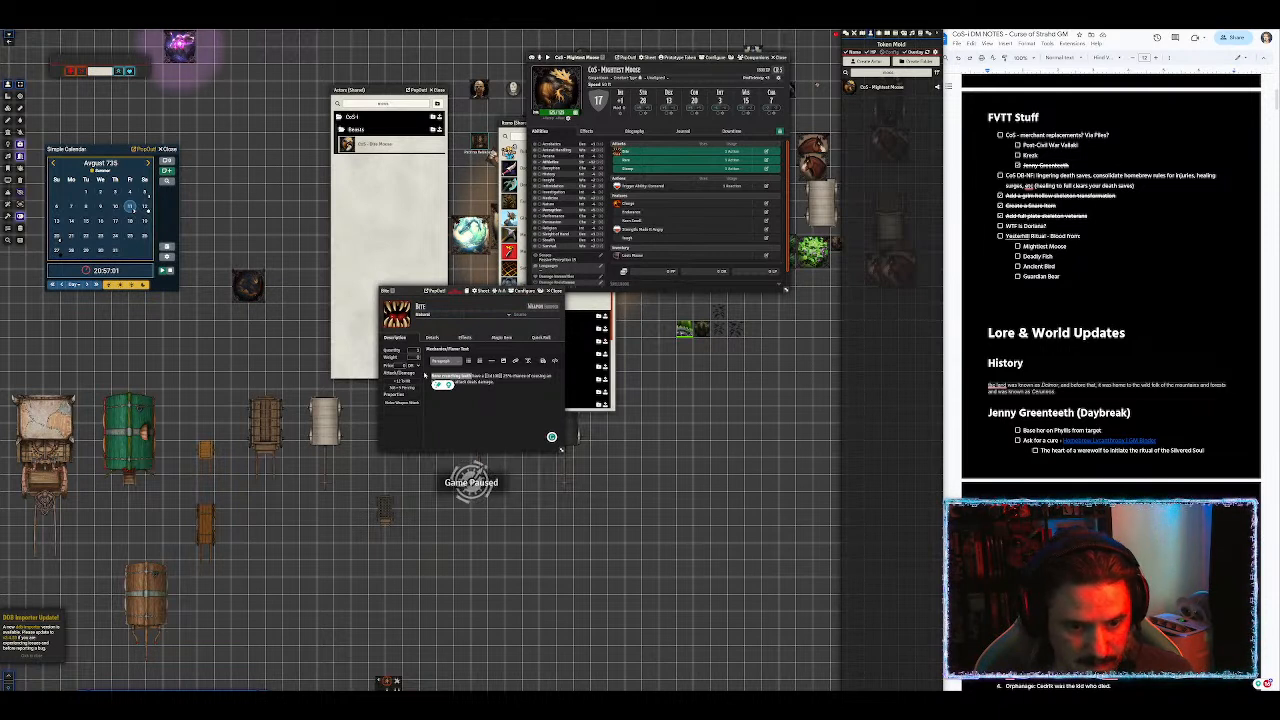
pyautogui.click(430, 306)
pyautogui.write('Bone Crusher ')
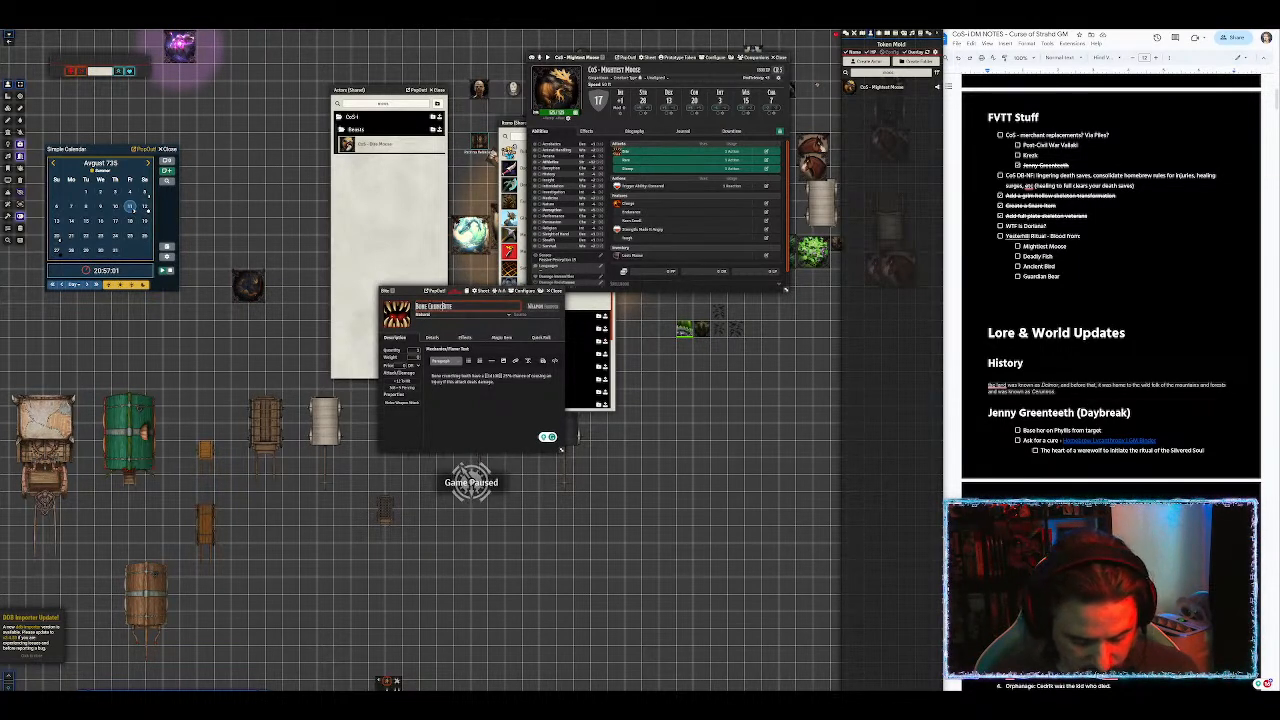
pyautogui.write('ing')
pyautogui.click(547, 437)
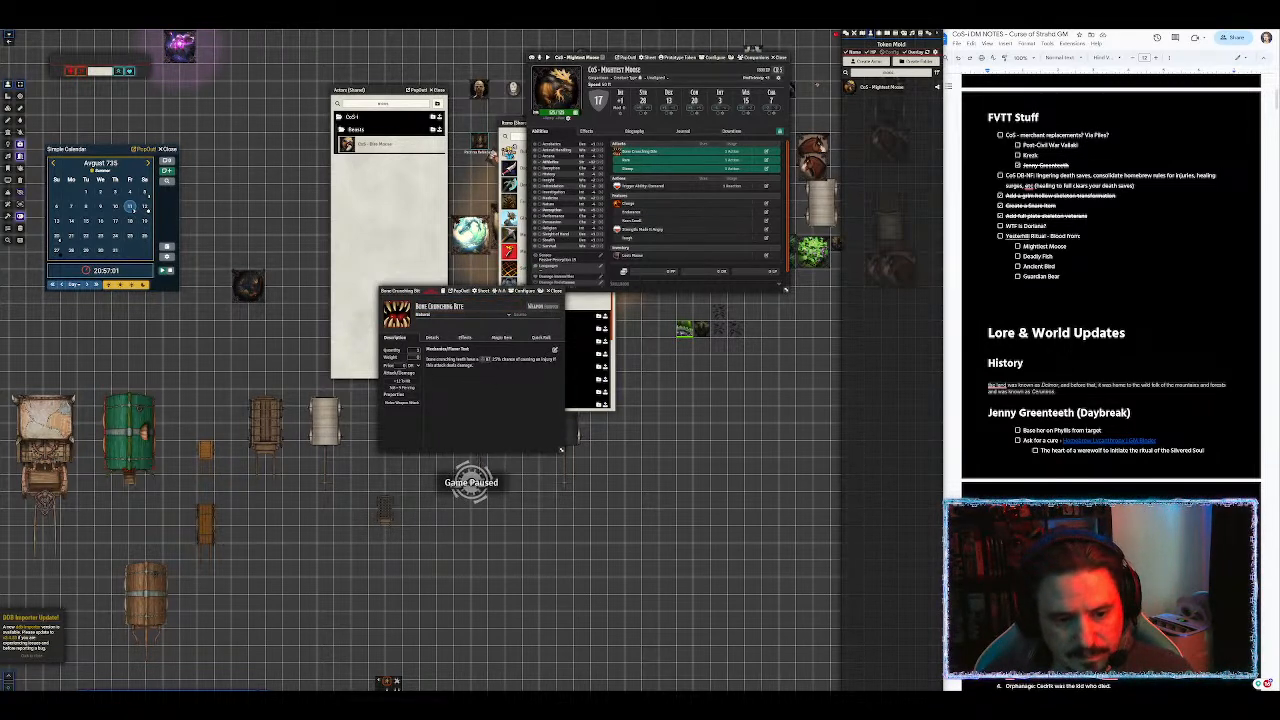
pyautogui.click(431, 337)
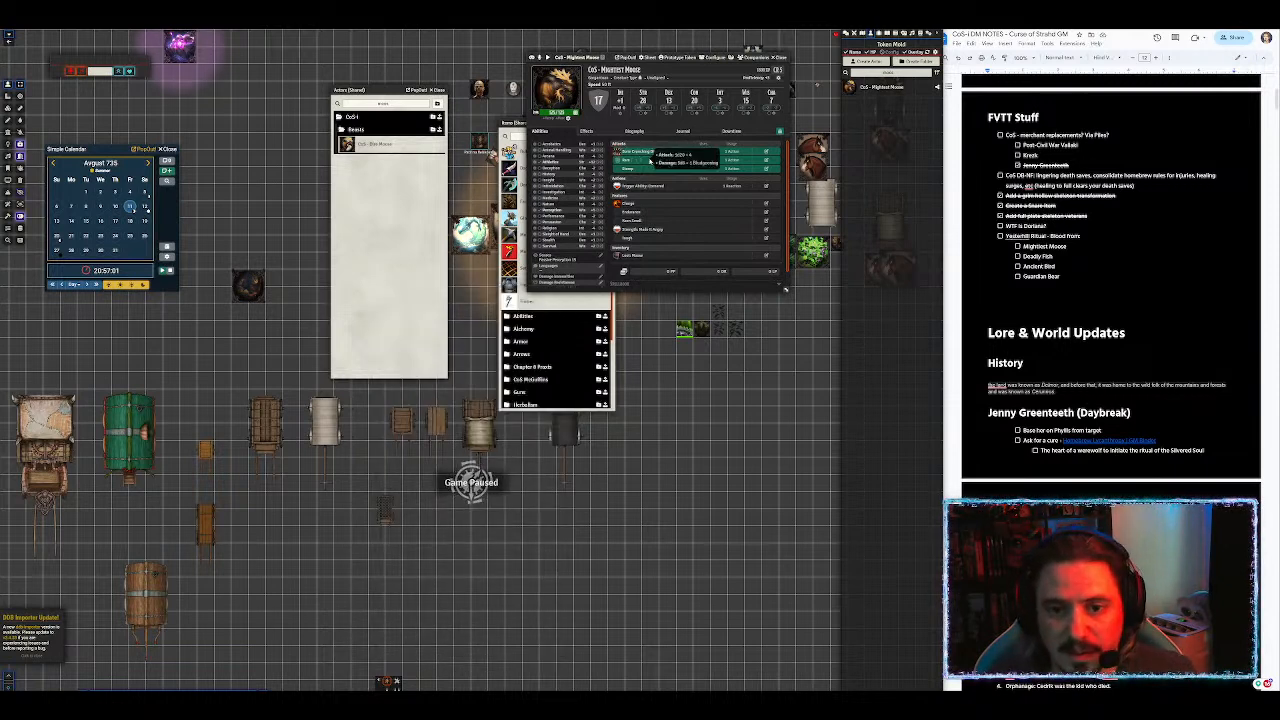
# Step: Replace the description of the moose's second attack with a note that targets hit by this attack are also flung, and save it
pyautogui.click(645, 151)
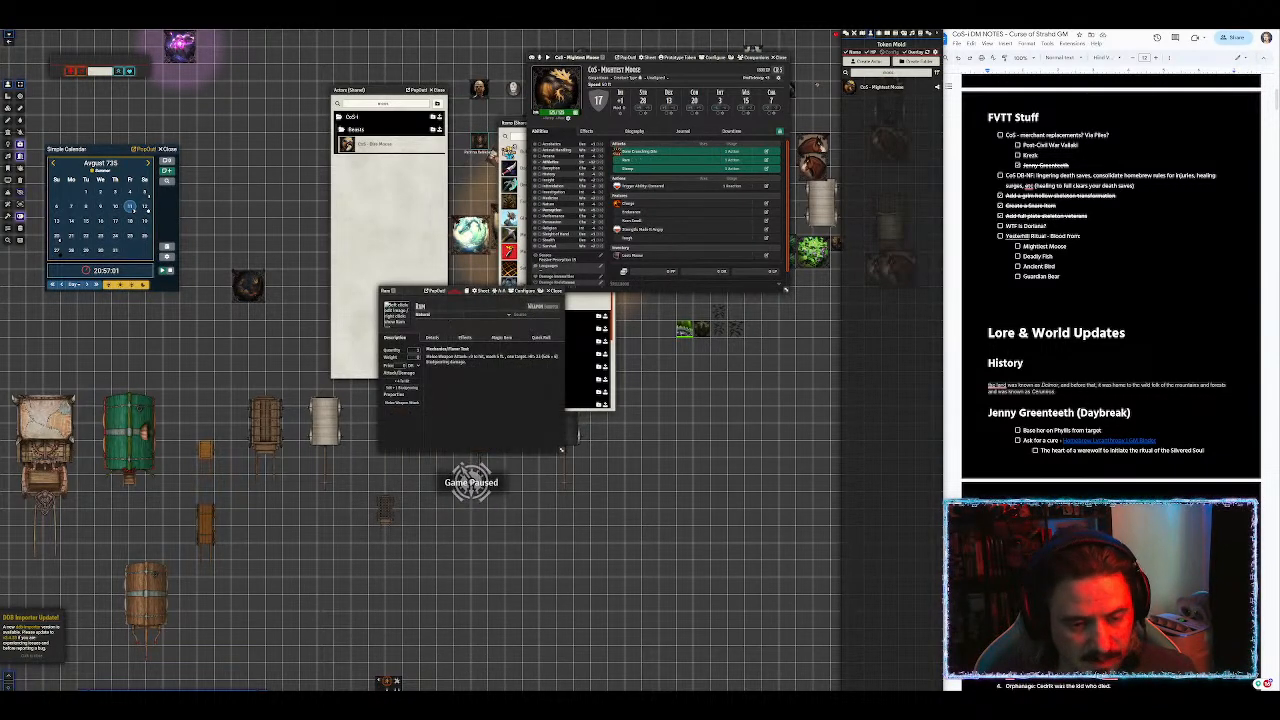
pyautogui.click(555, 351)
pyautogui.moveTo(482, 382); pyautogui.dragTo(430, 377)
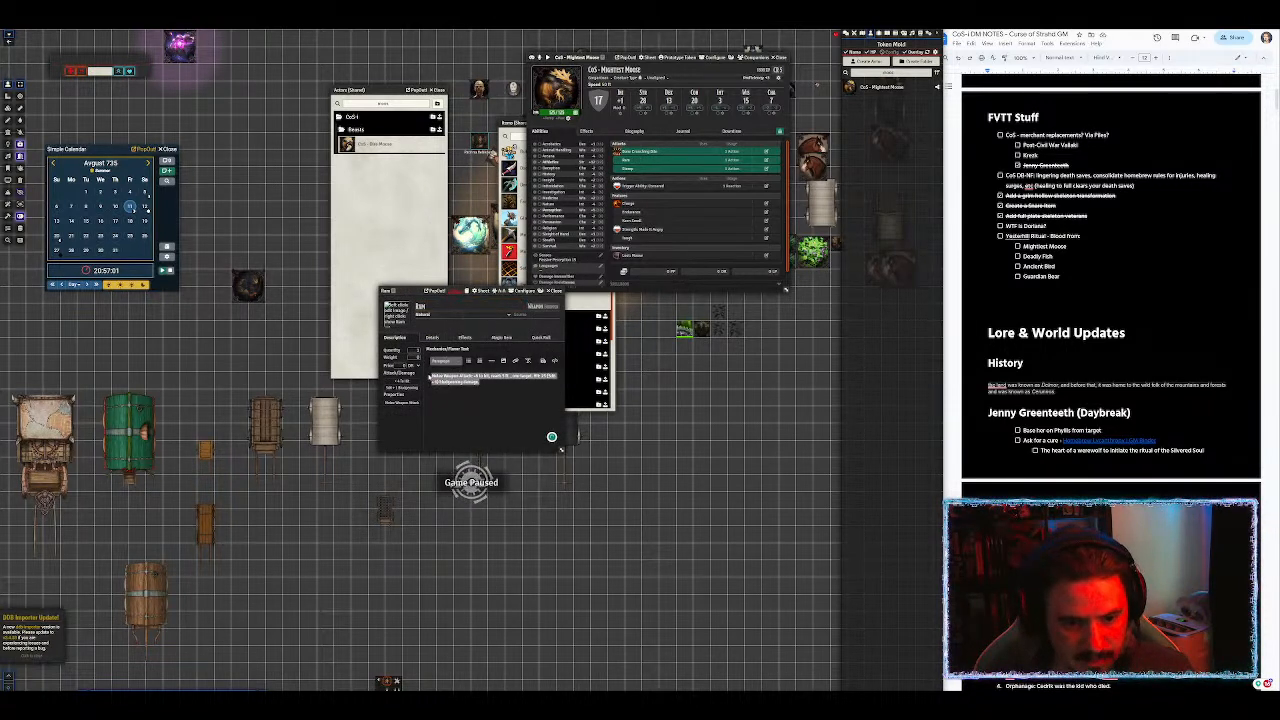
pyautogui.press('BackSpace')
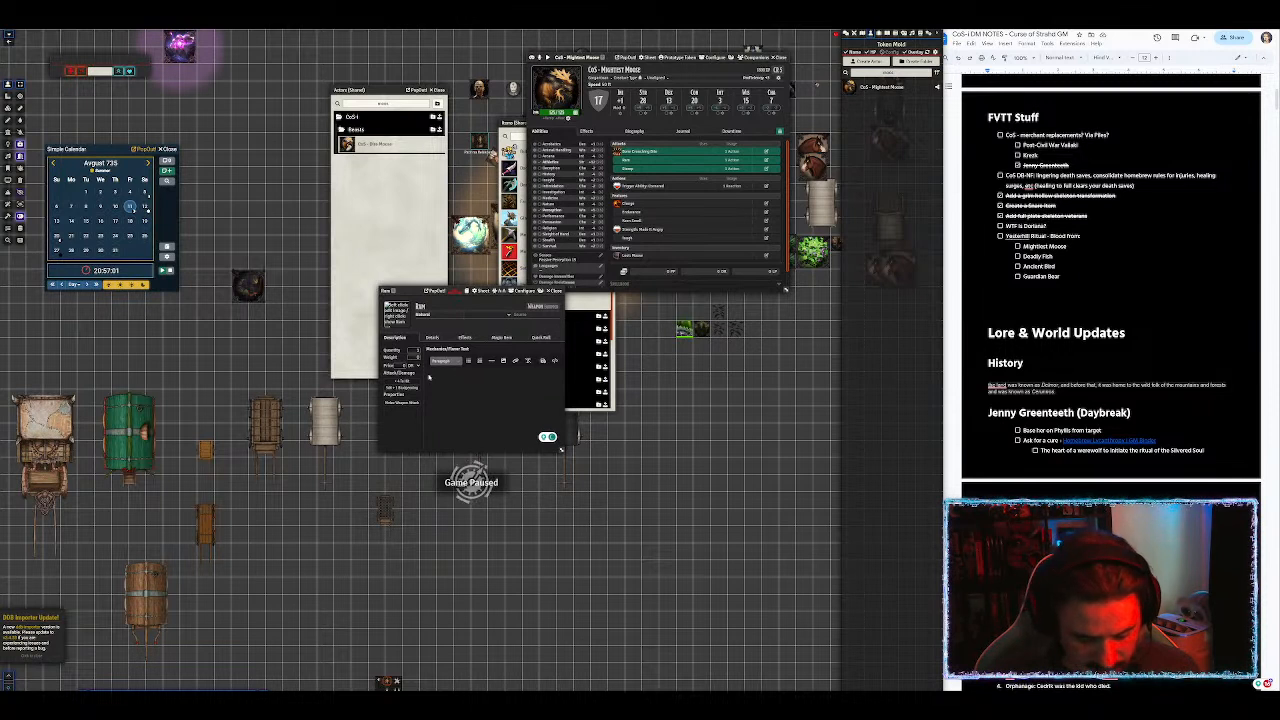
pyautogui.write('Targets hit by')
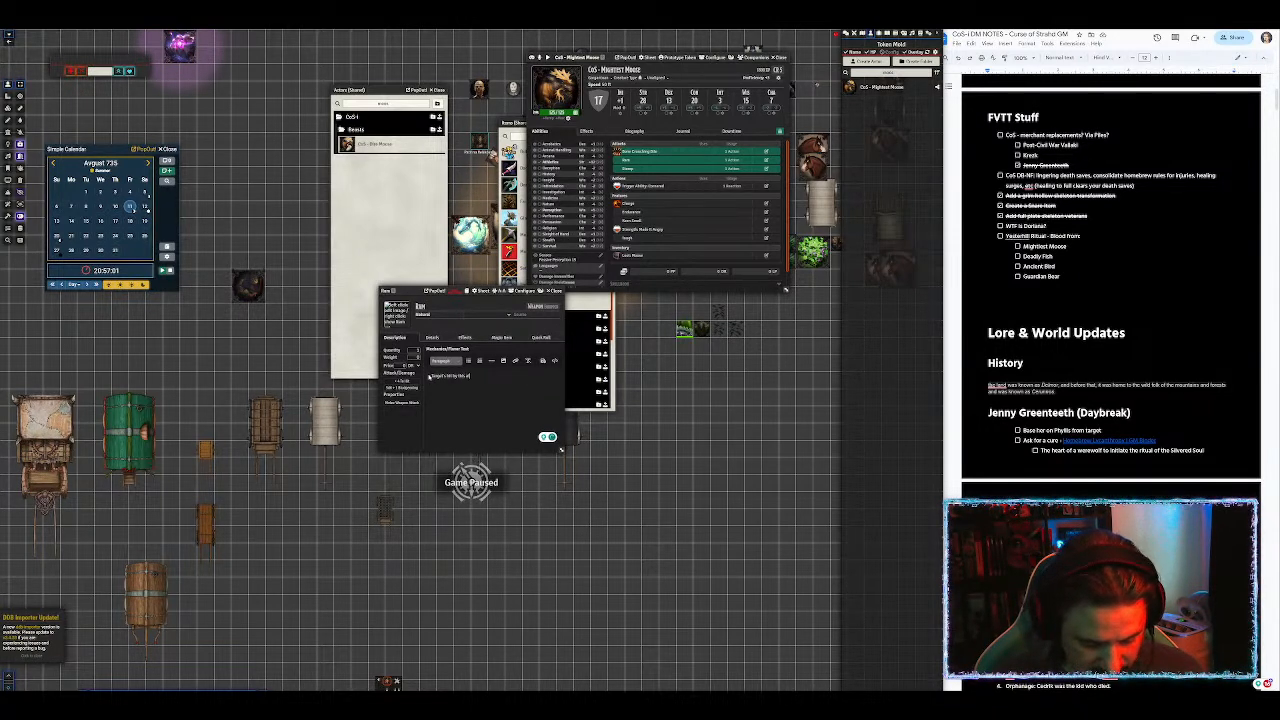
pyautogui.write(' this attack are also')
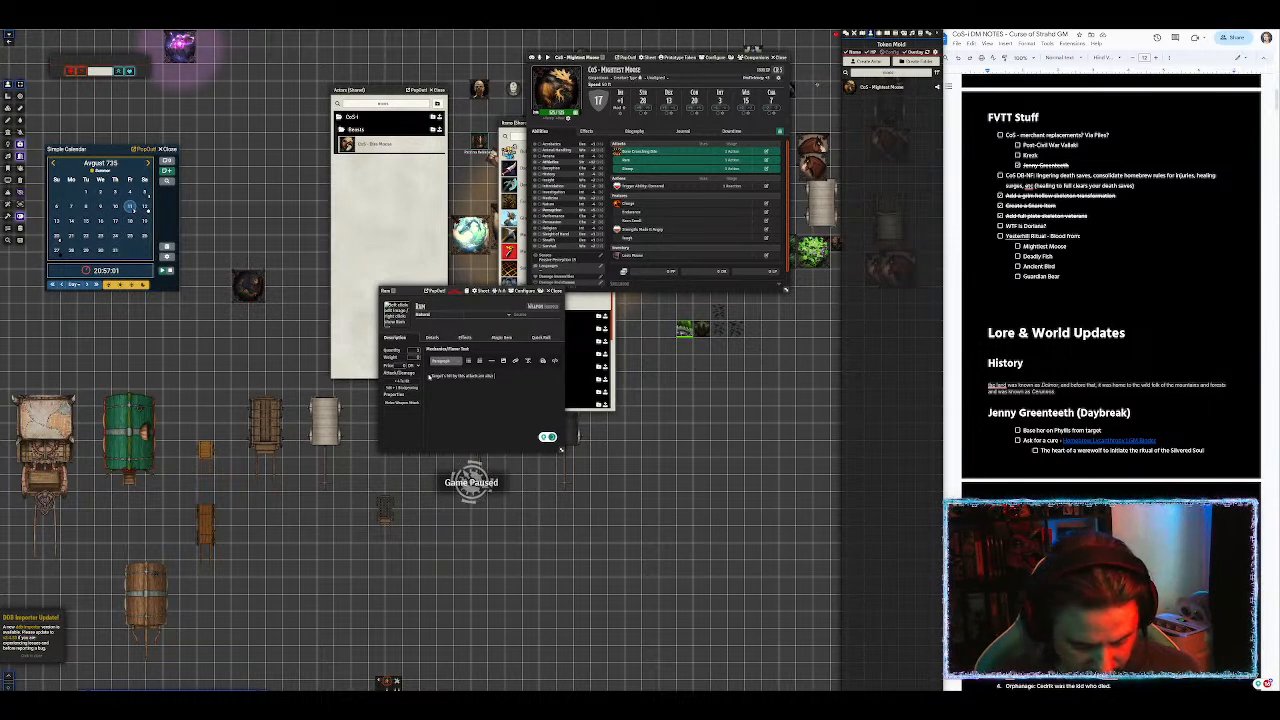
pyautogui.write(' flung')
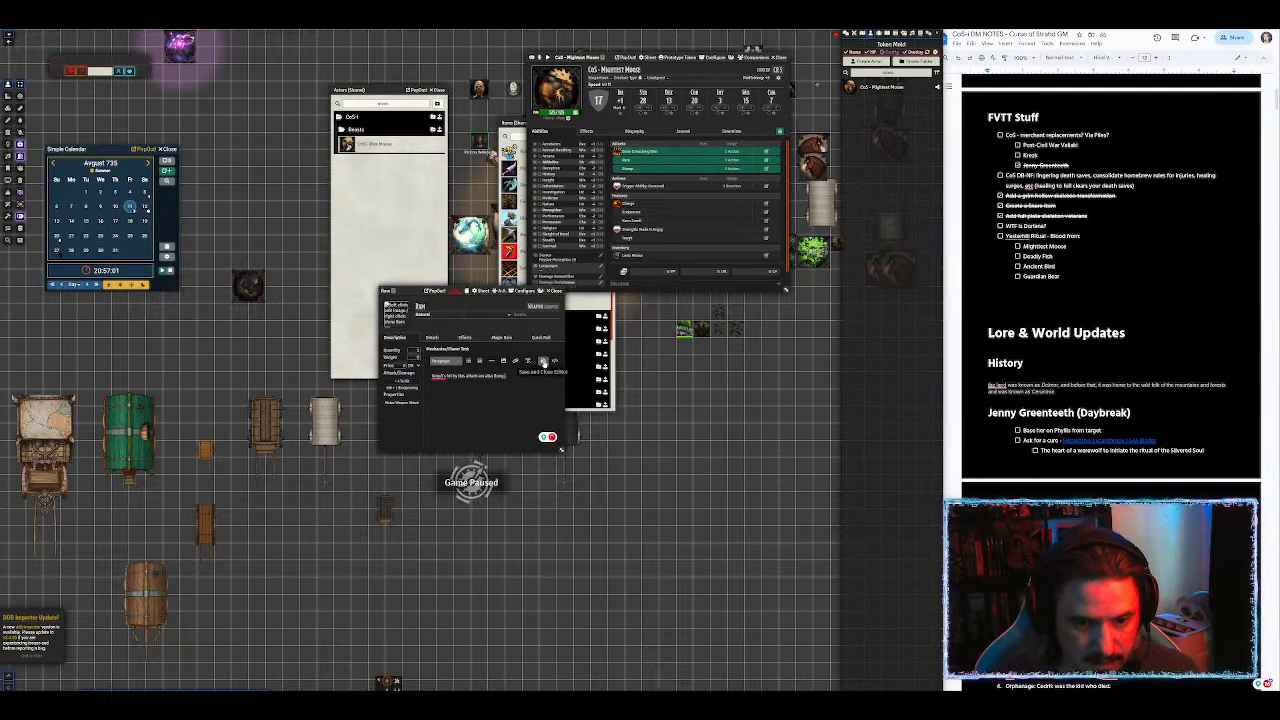
pyautogui.click(543, 361)
# Step: Use the Mightiest Moose's portrait image path as the icon of the second attack
pyautogui.click(549, 97)
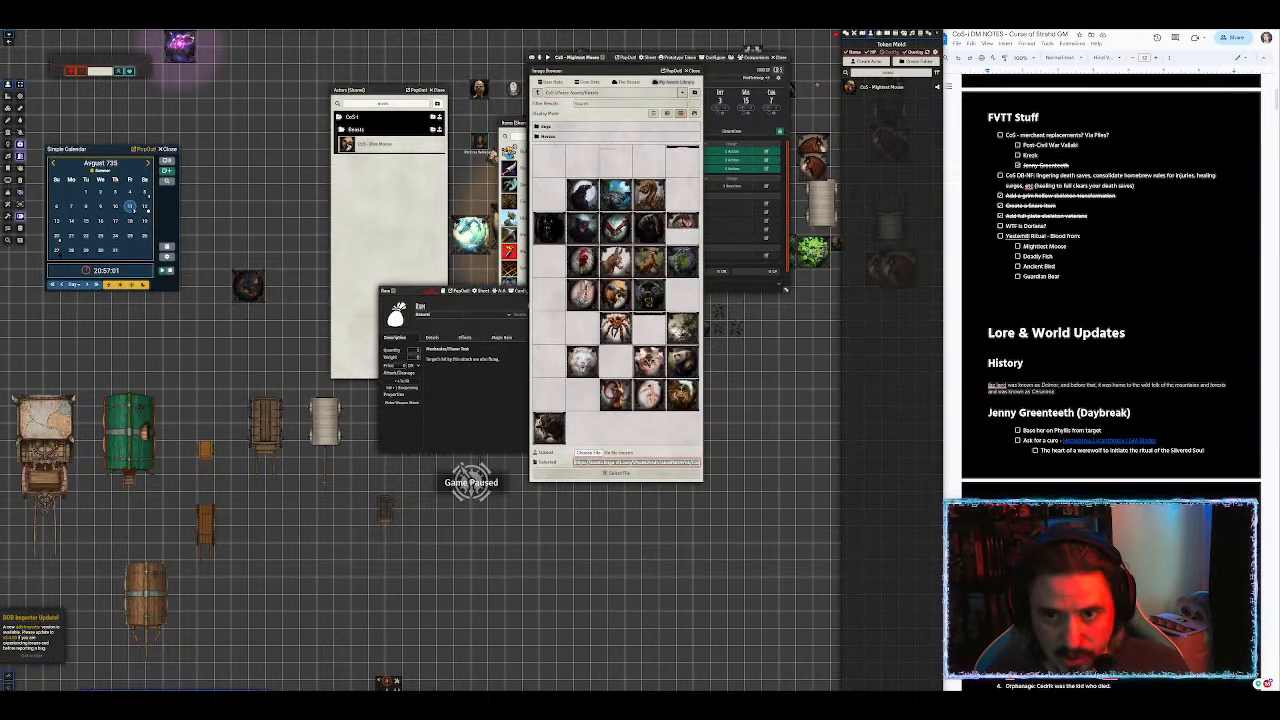
pyautogui.click(695, 72)
pyautogui.click(402, 318)
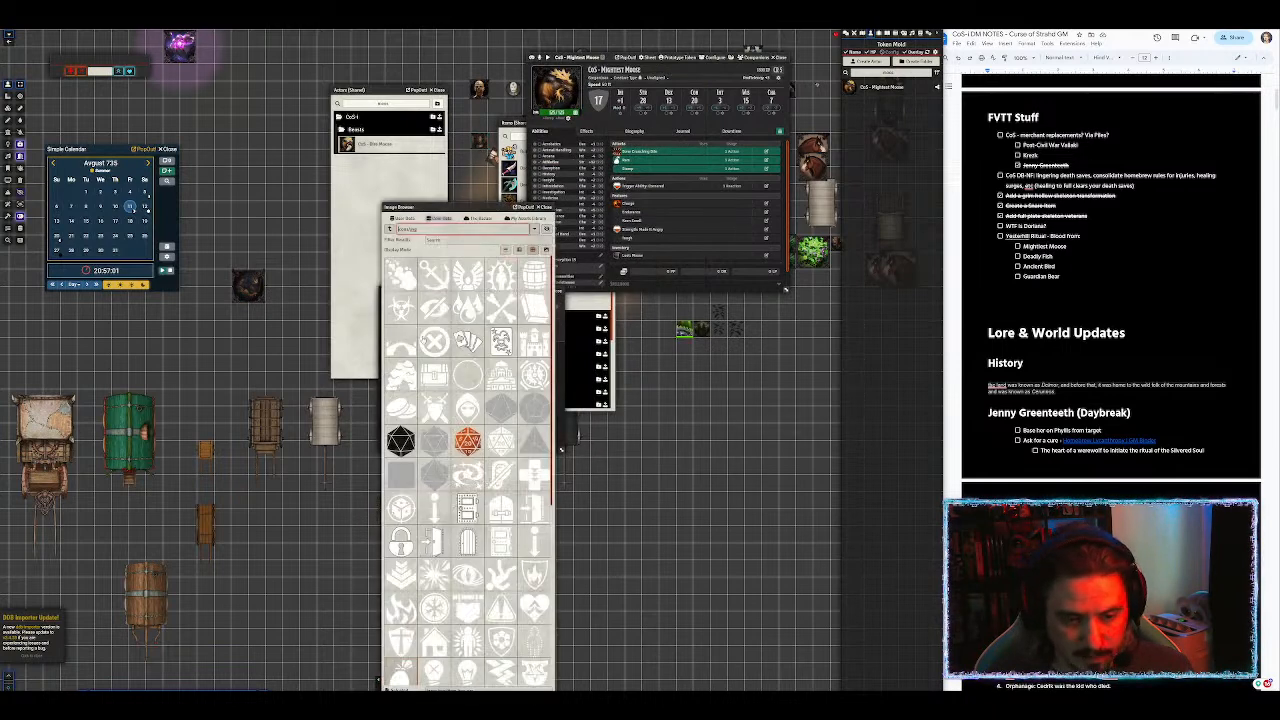
pyautogui.click(470, 689)
pyautogui.hotkey('ctrl', 'a')
pyautogui.hotkey('ctrl', 'v')
pyautogui.press('Return')
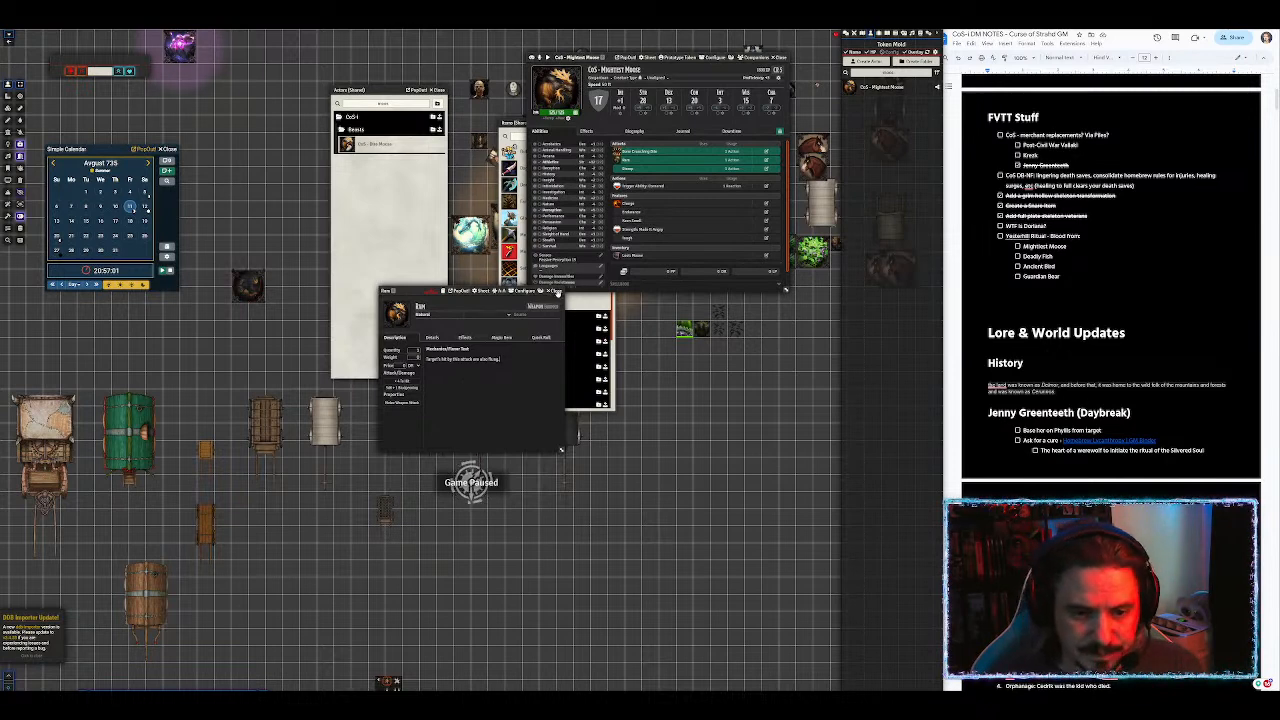
# Step: Set the second attack's ability modifier to Default in its details and close the attack
pyautogui.click(433, 337)
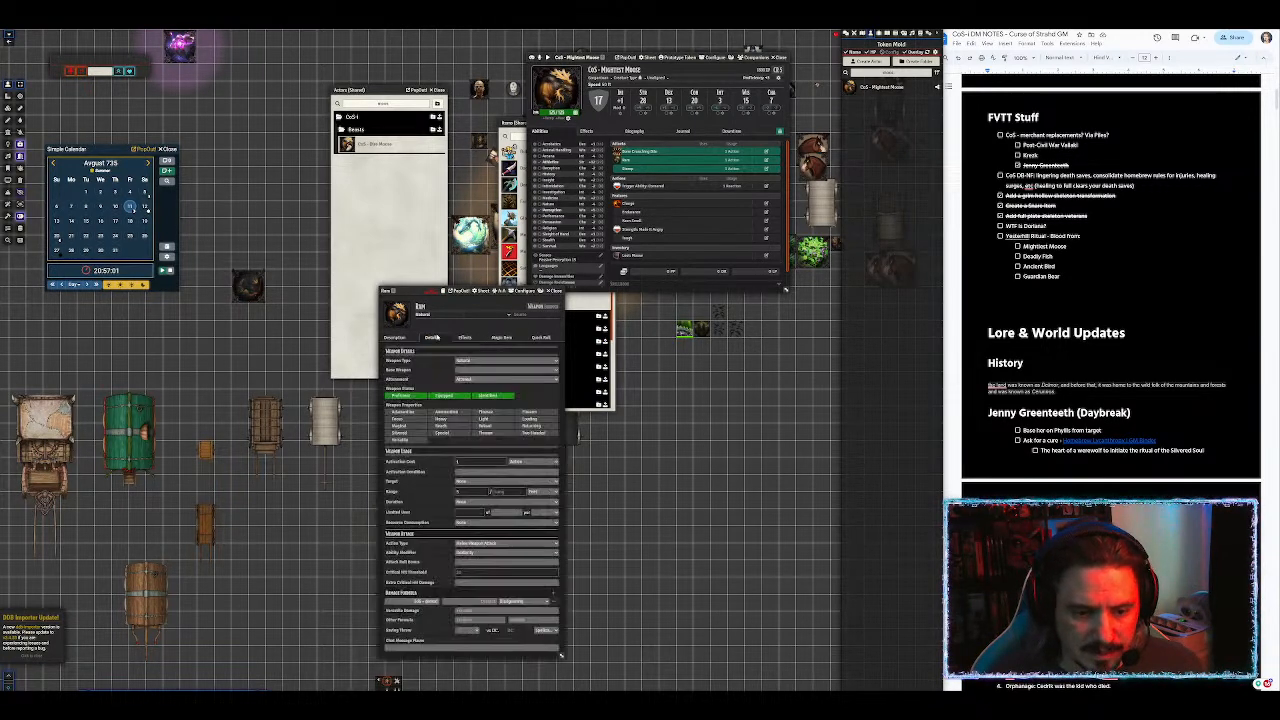
pyautogui.click(436, 599)
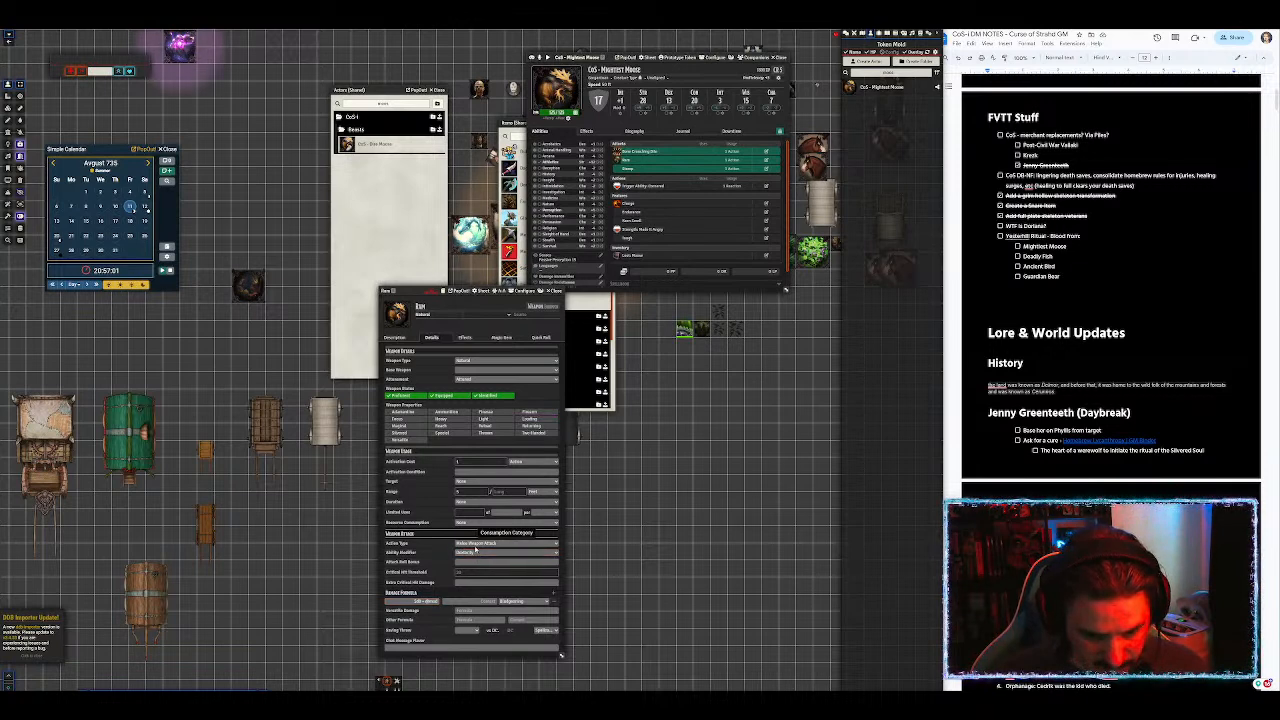
pyautogui.click(477, 546)
pyautogui.click(476, 556)
pyautogui.click(476, 552)
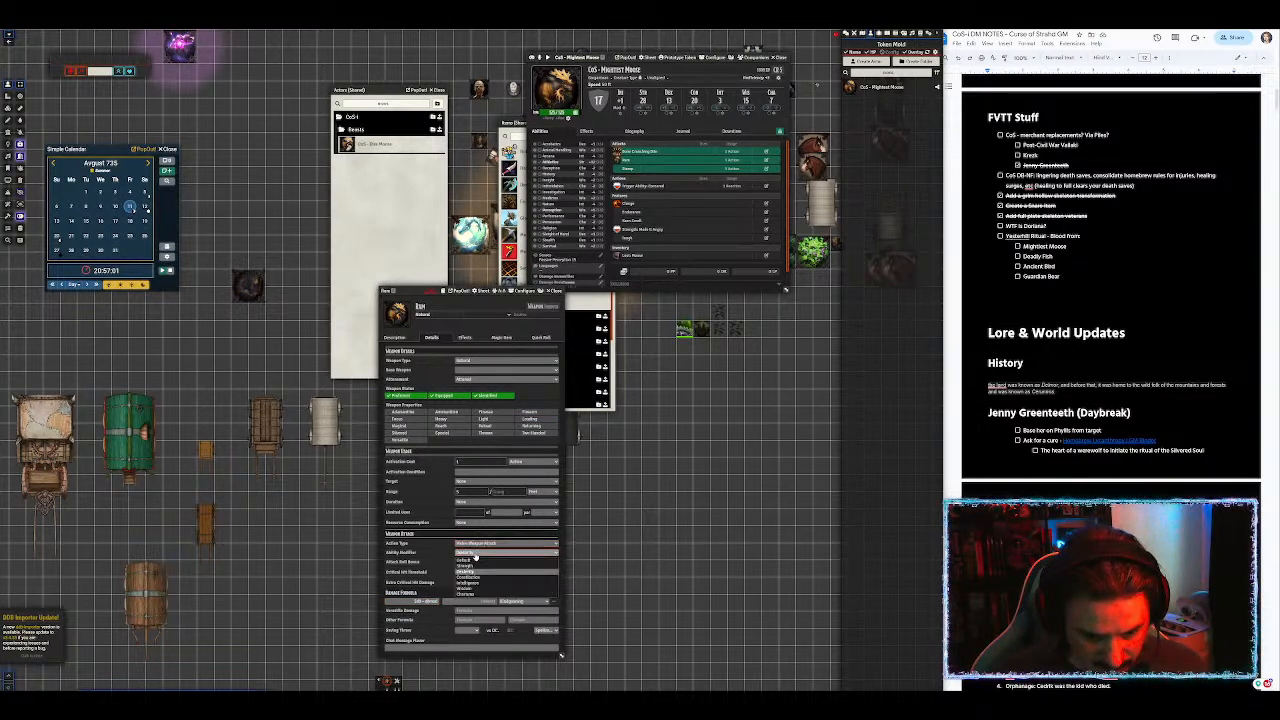
pyautogui.click(474, 561)
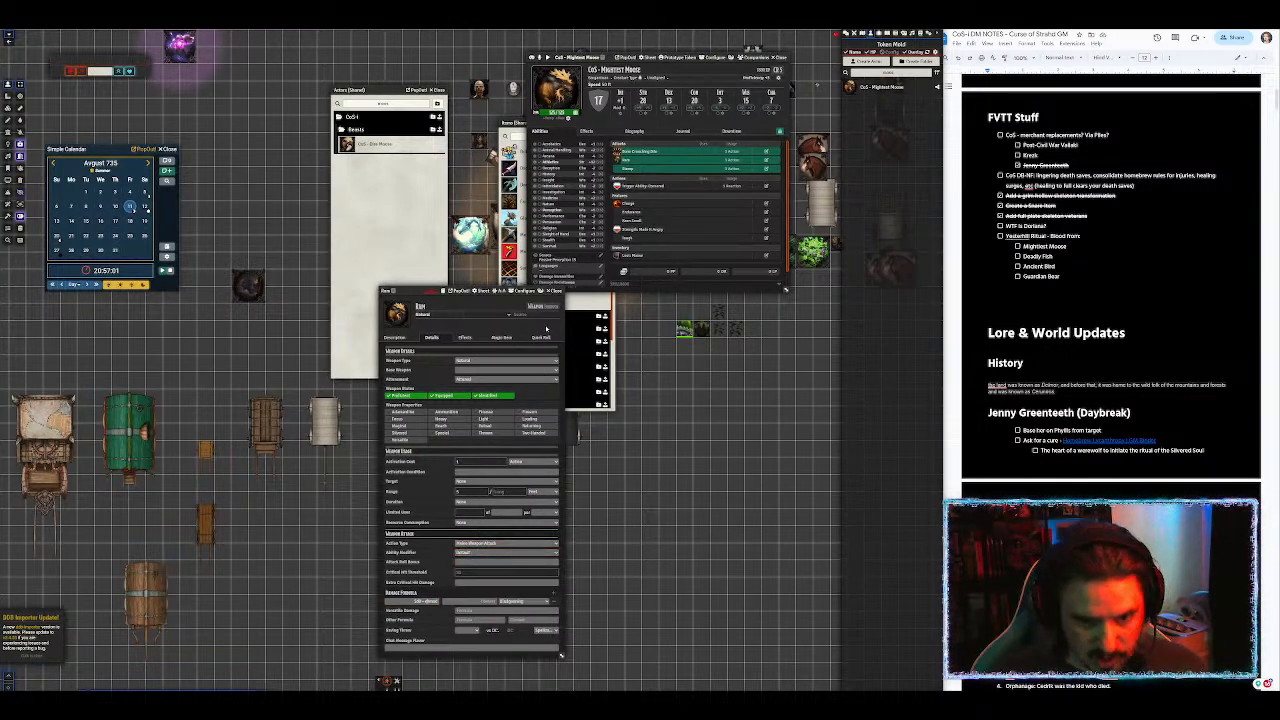
pyautogui.click(556, 290)
# Step: Open the Stomp attack and rename it as Stomp (Only Prone Targets)
pyautogui.moveTo(628, 170)
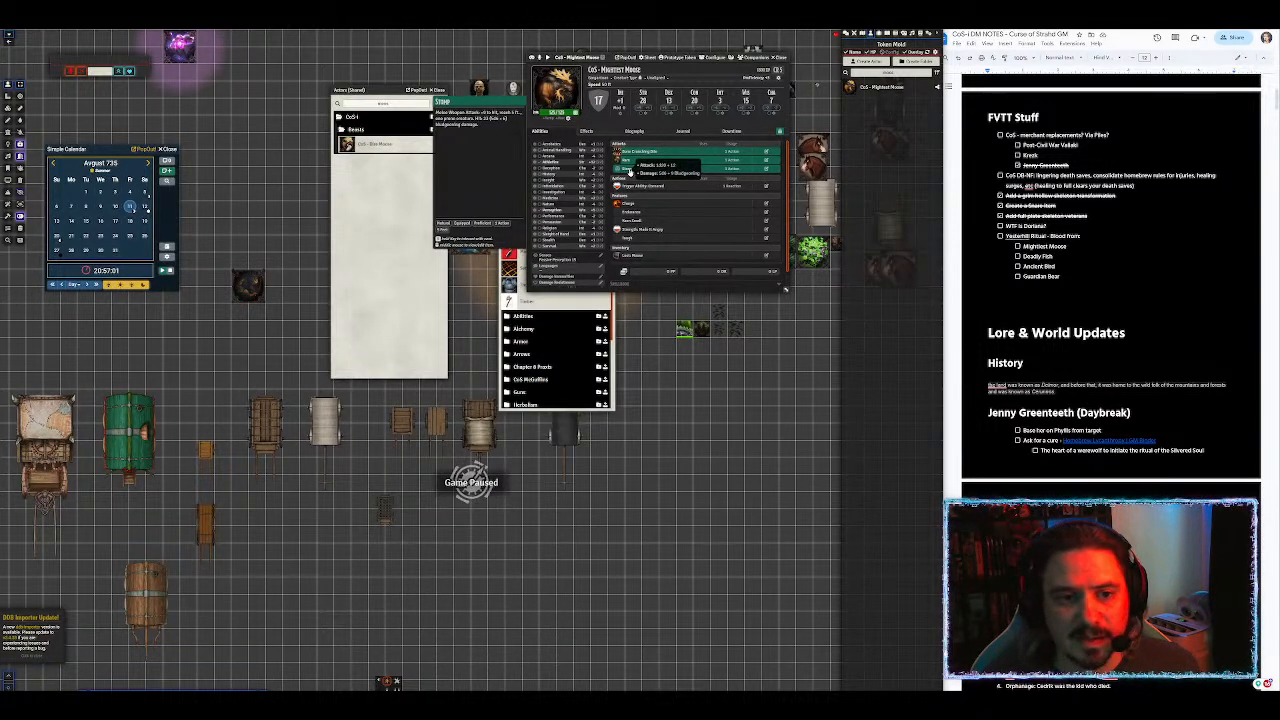
pyautogui.click(628, 170)
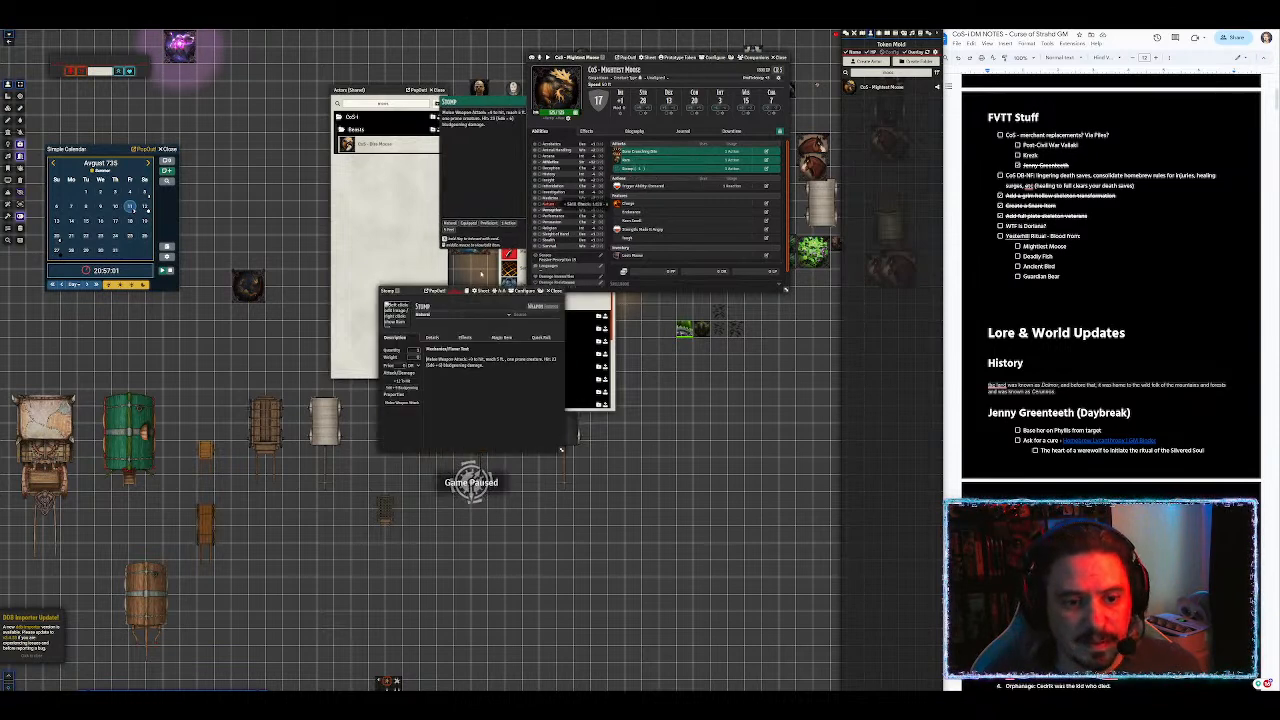
pyautogui.write('(Only Prone Targets)')
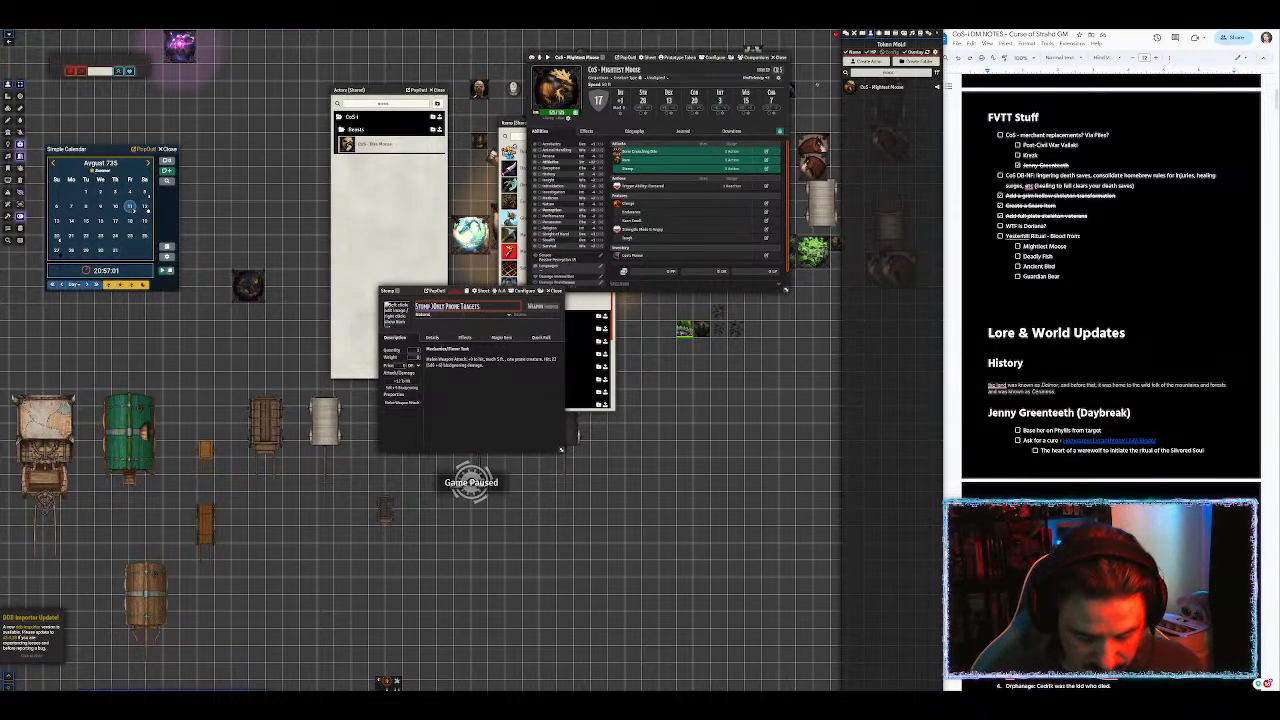
pyautogui.press('BackSpace')
pyautogui.press('BackSpace')
pyautogui.press('BackSpace')
pyautogui.press('BackSpace')
pyautogui.press('BackSpace')
pyautogui.press('BackSpace')
pyautogui.press('BackSpace')
pyautogui.press('BackSpace')
pyautogui.press('BackSpace')
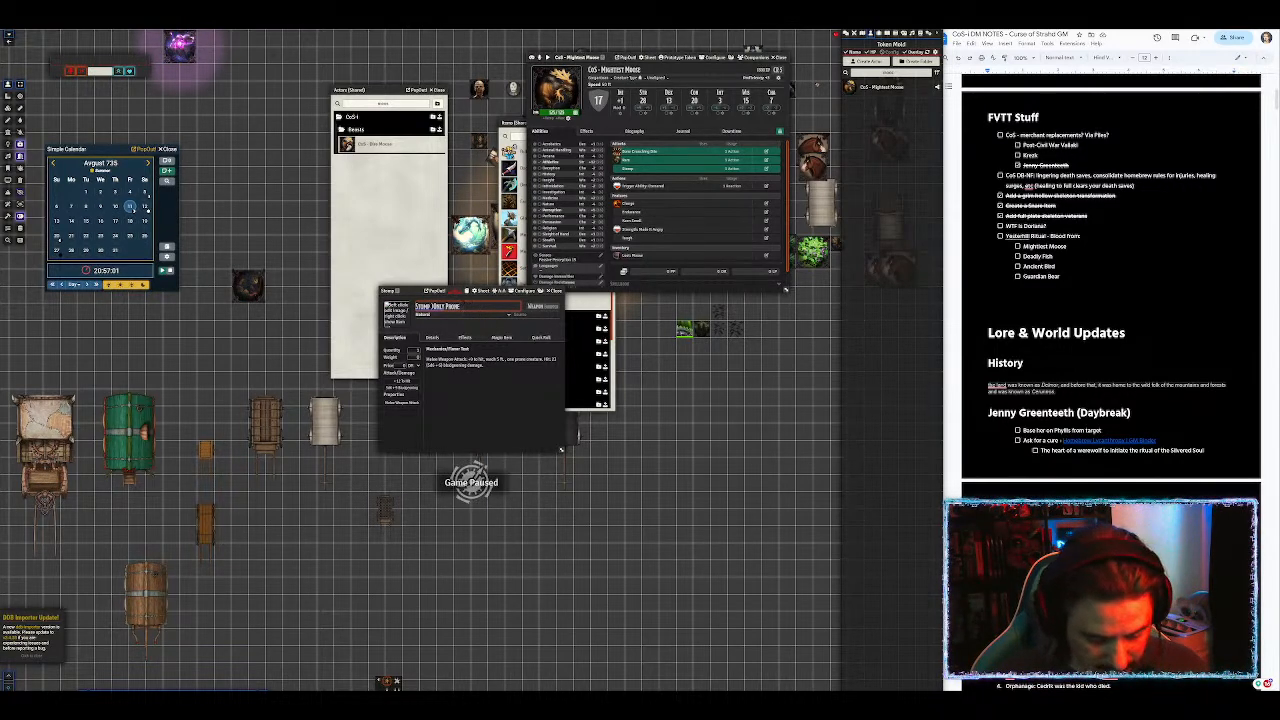
pyautogui.write('targets')
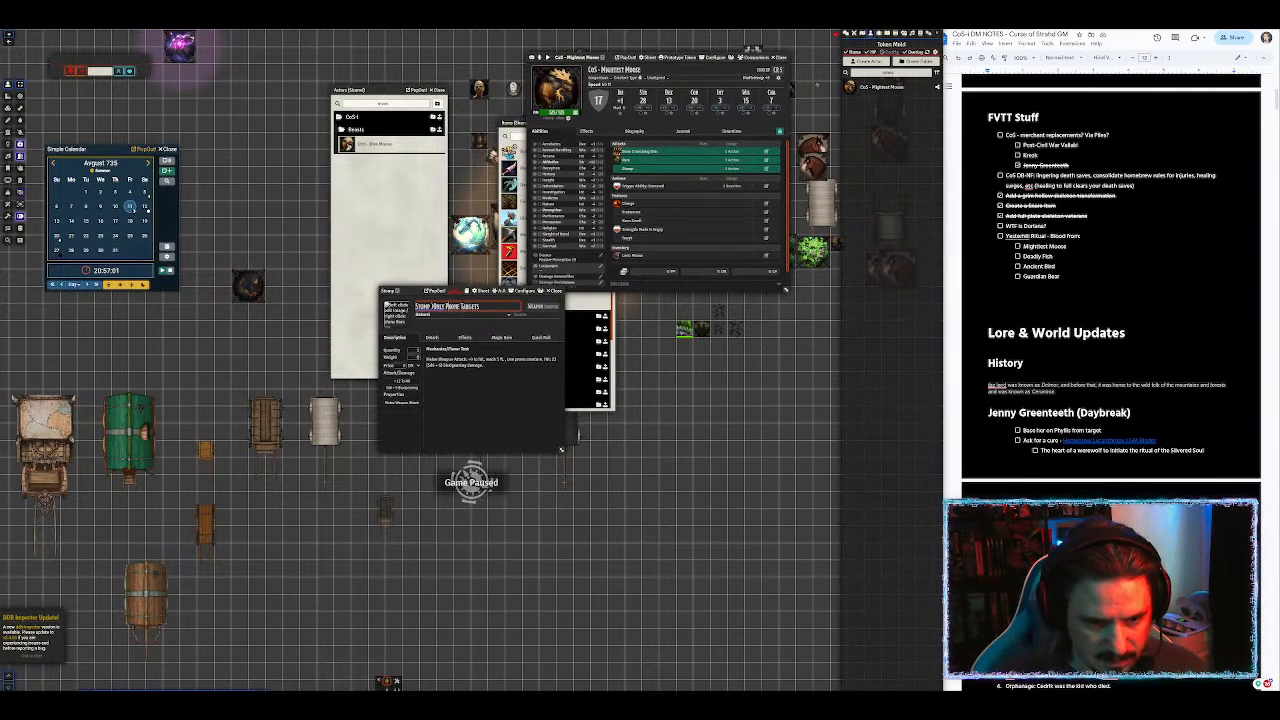
pyautogui.press('BackSpace')
pyautogui.write('(')
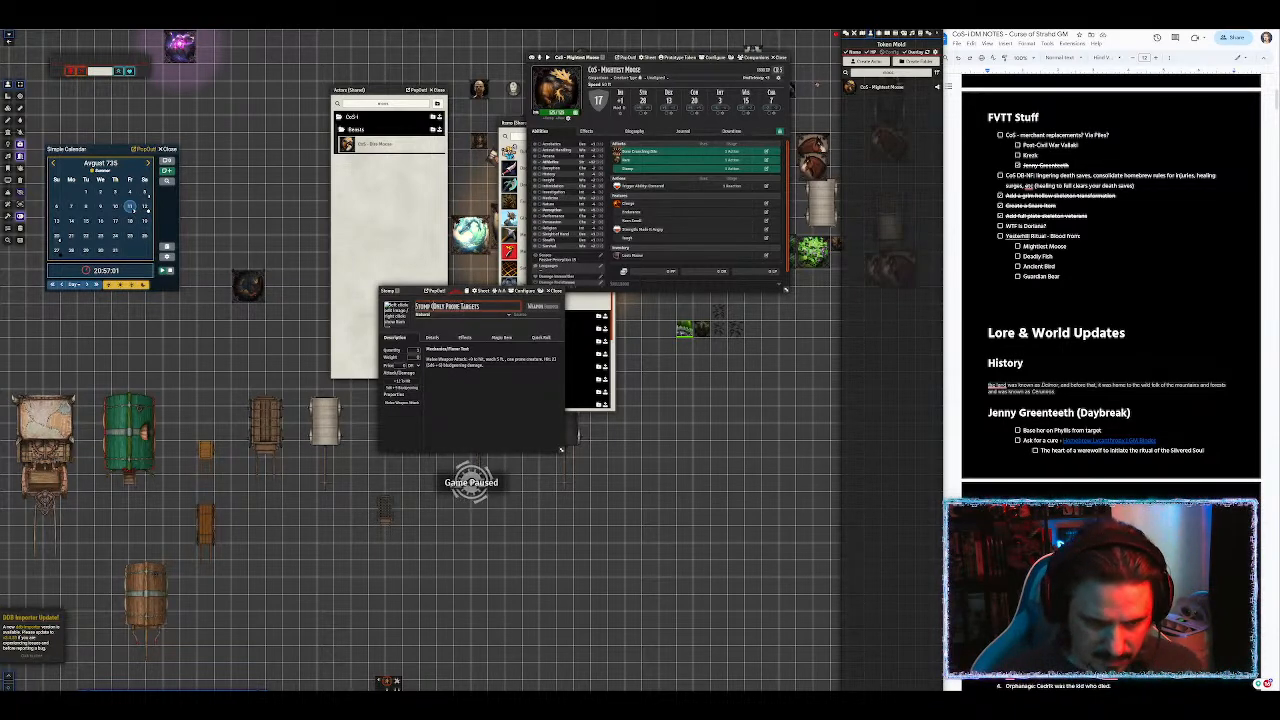
pyautogui.write(')')
pyautogui.click(495, 381)
# Step: Replace the Stomp description with "Targets damaged by this attack have their speed reduced by 10 until the end of their next turn."
pyautogui.click(554, 350)
pyautogui.moveTo(503, 382); pyautogui.dragTo(432, 377)
pyautogui.press('BackSpace')
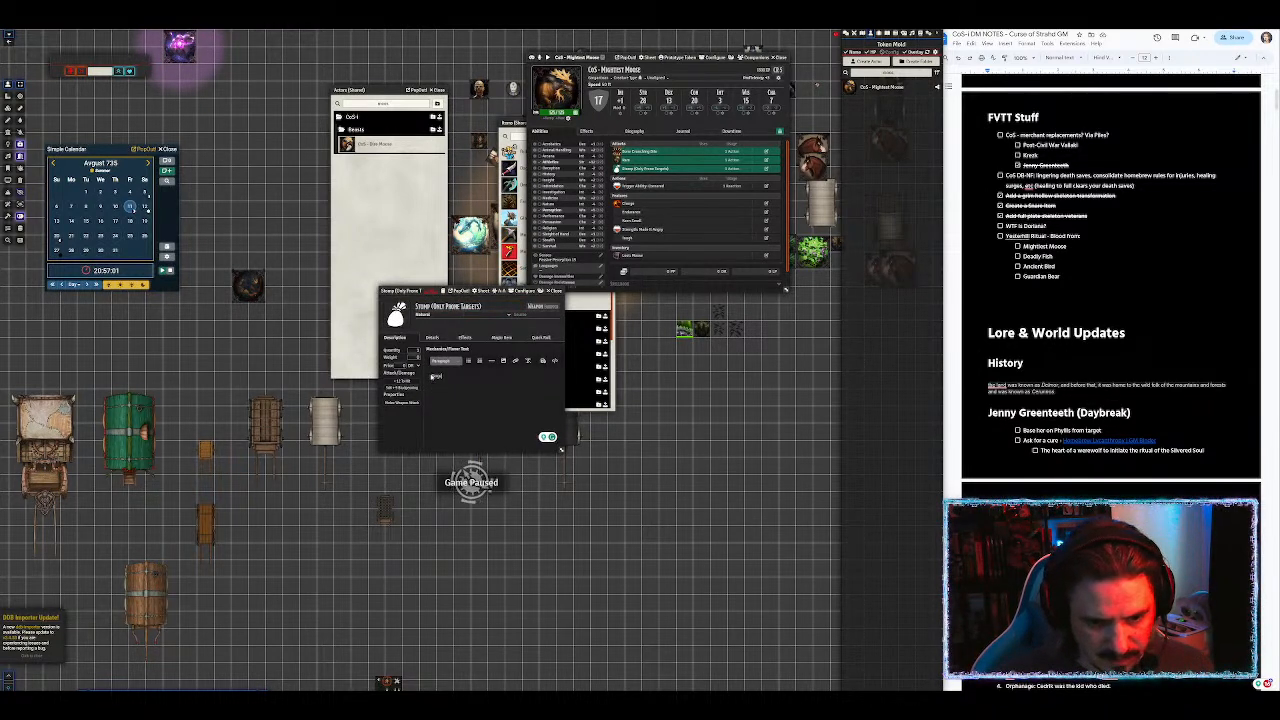
pyautogui.write("Target's damage is")
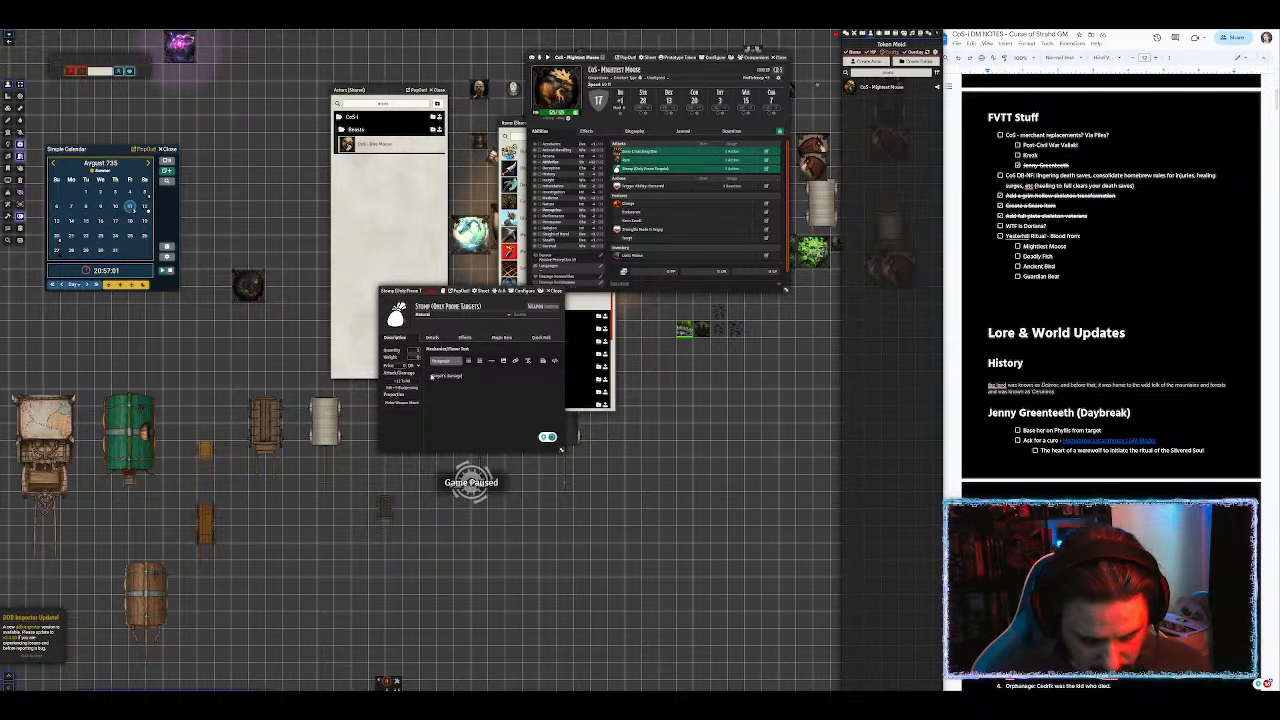
pyautogui.write('y this attack have their speed reduced by 10 until the end of their nex')
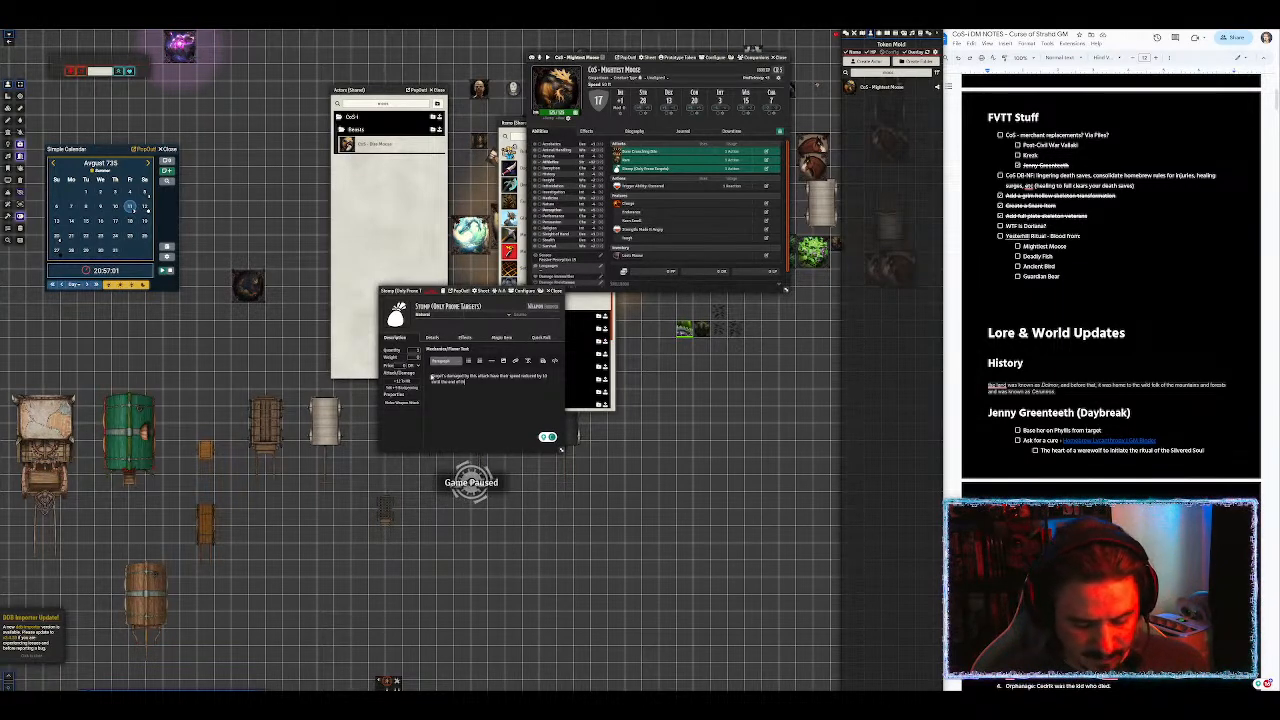
pyautogui.write('t turn.')
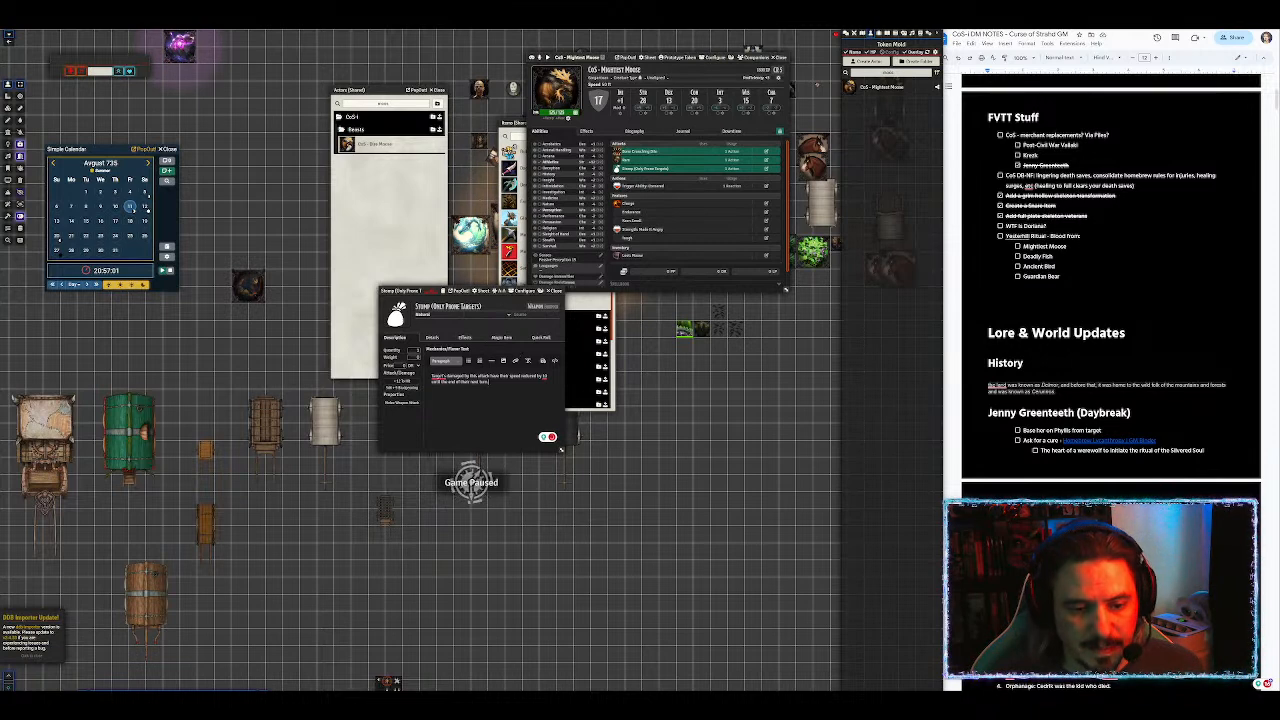
pyautogui.rightClick(424, 378)
pyautogui.click(448, 390)
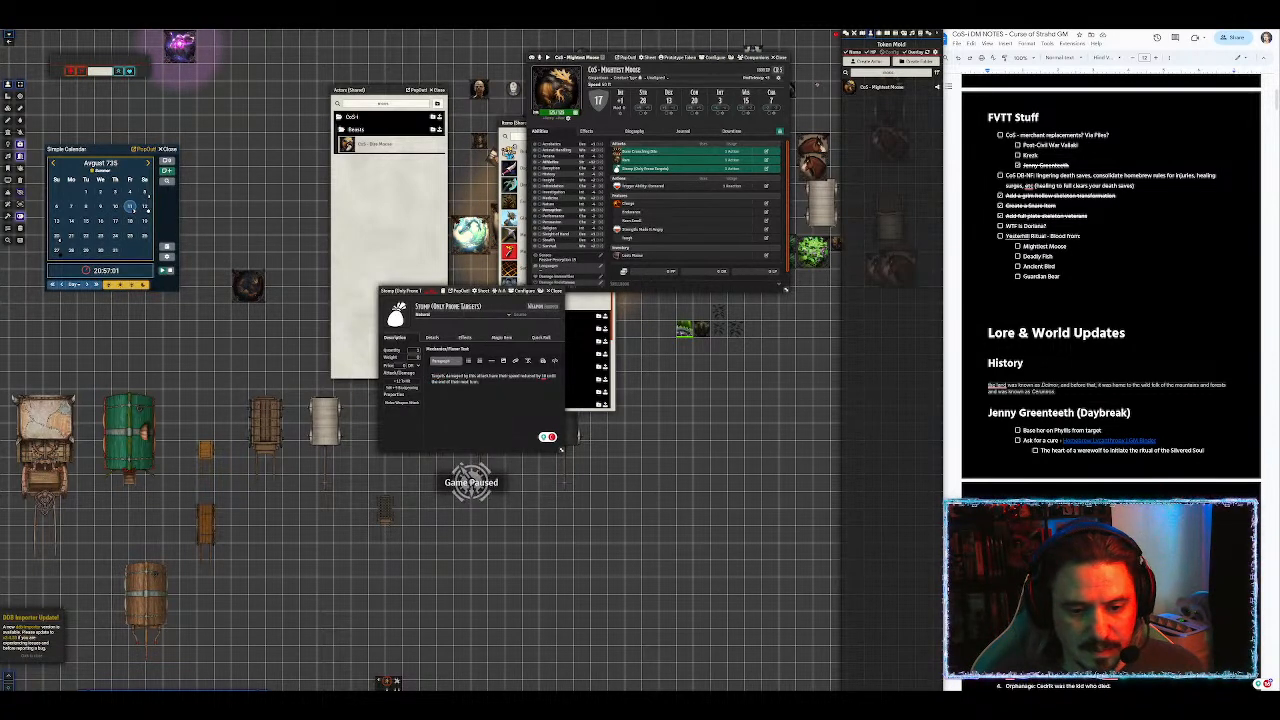
pyautogui.click(552, 361)
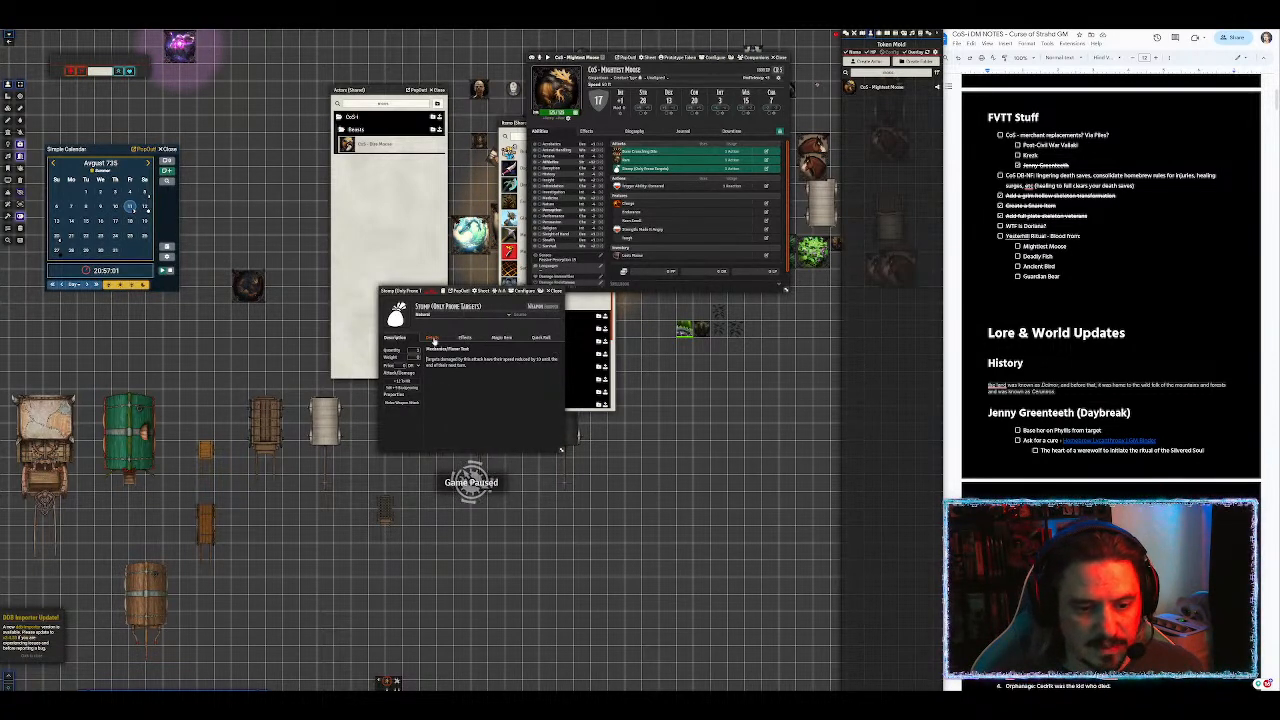
# Step: Check the Stomp attack's details, give it the moose portrait image as its icon and close it
pyautogui.click(432, 339)
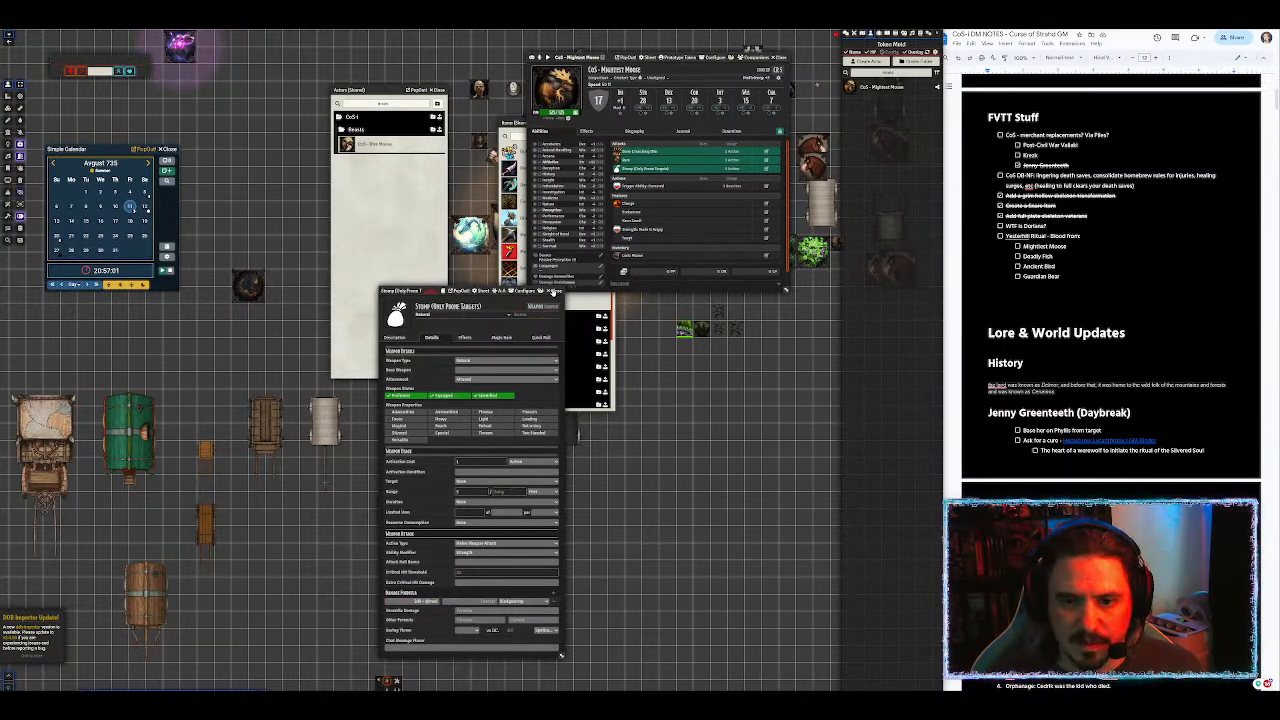
pyautogui.click(553, 291)
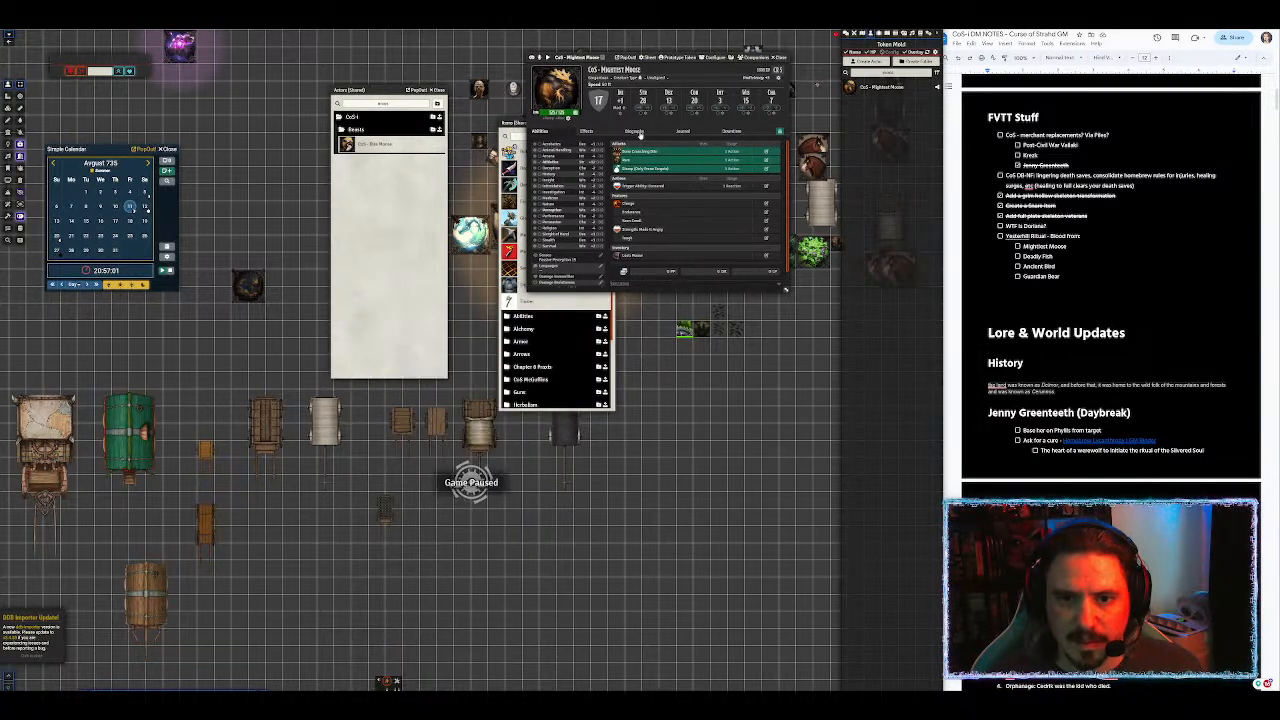
pyautogui.click(630, 169)
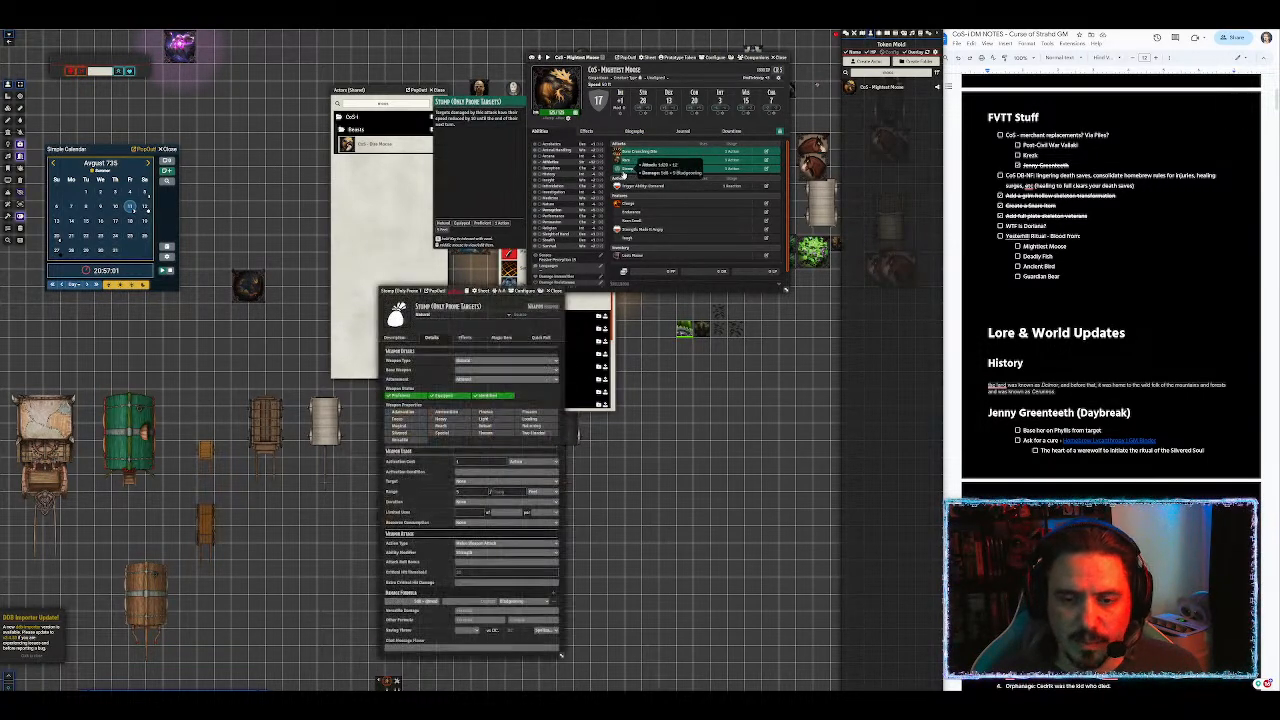
pyautogui.click(397, 315)
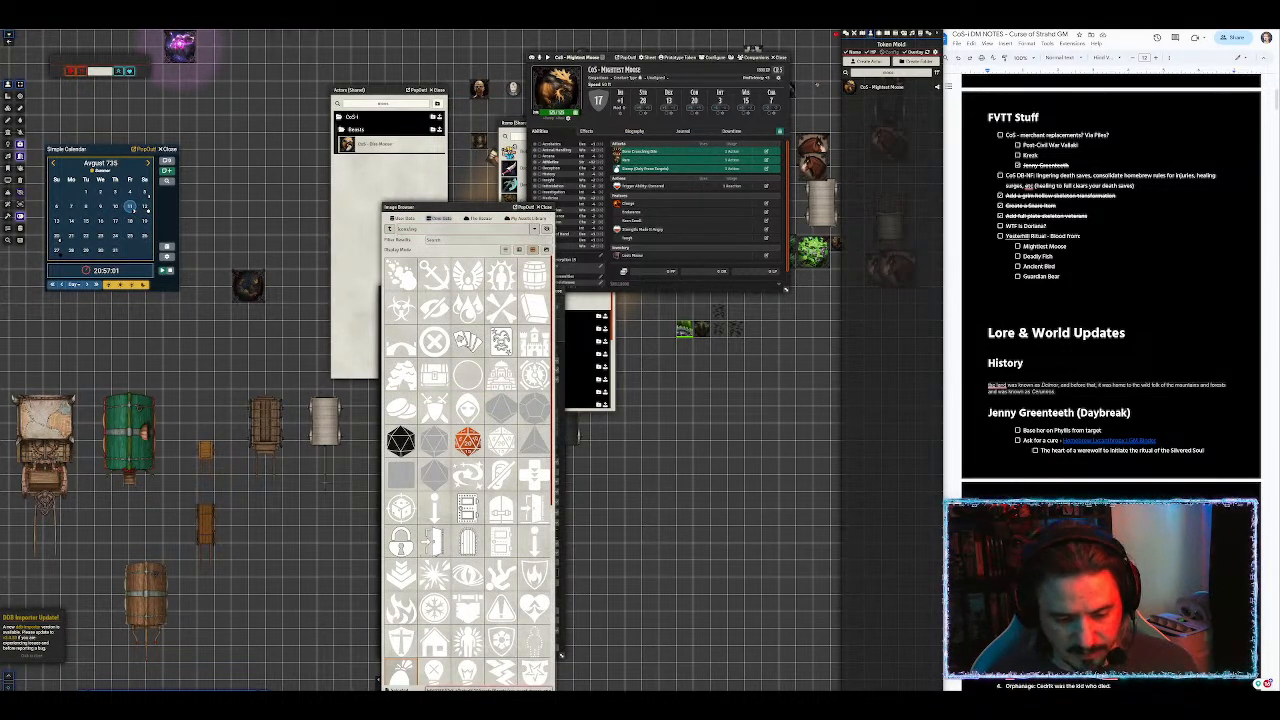
pyautogui.press('Return')
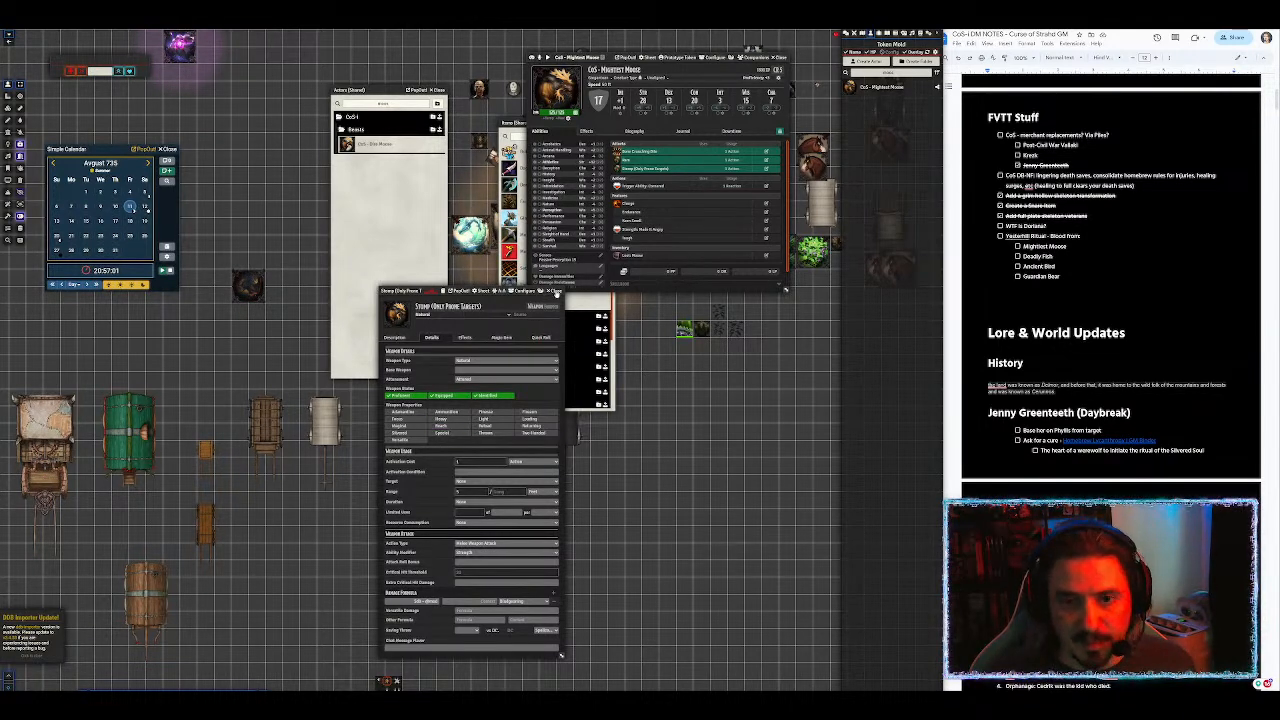
pyautogui.click(554, 291)
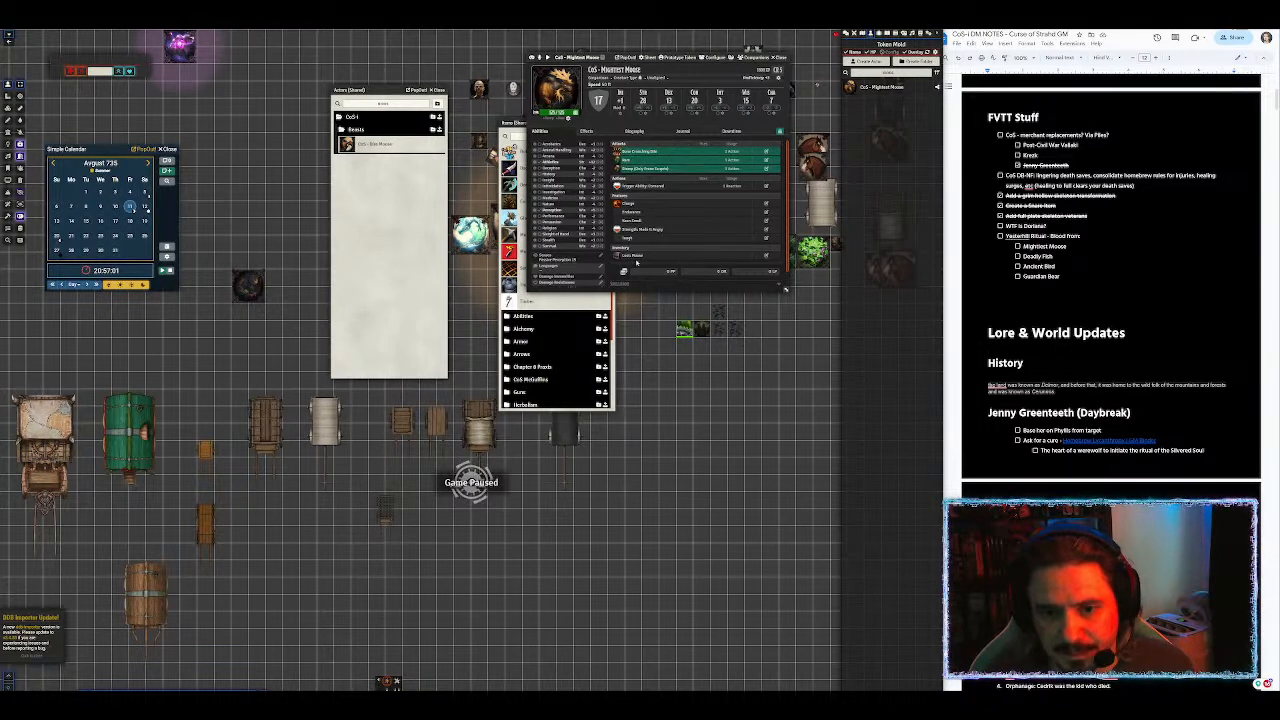
# Step: Search the actors and compendiums for "dire b"
pyautogui.moveTo(633, 189)
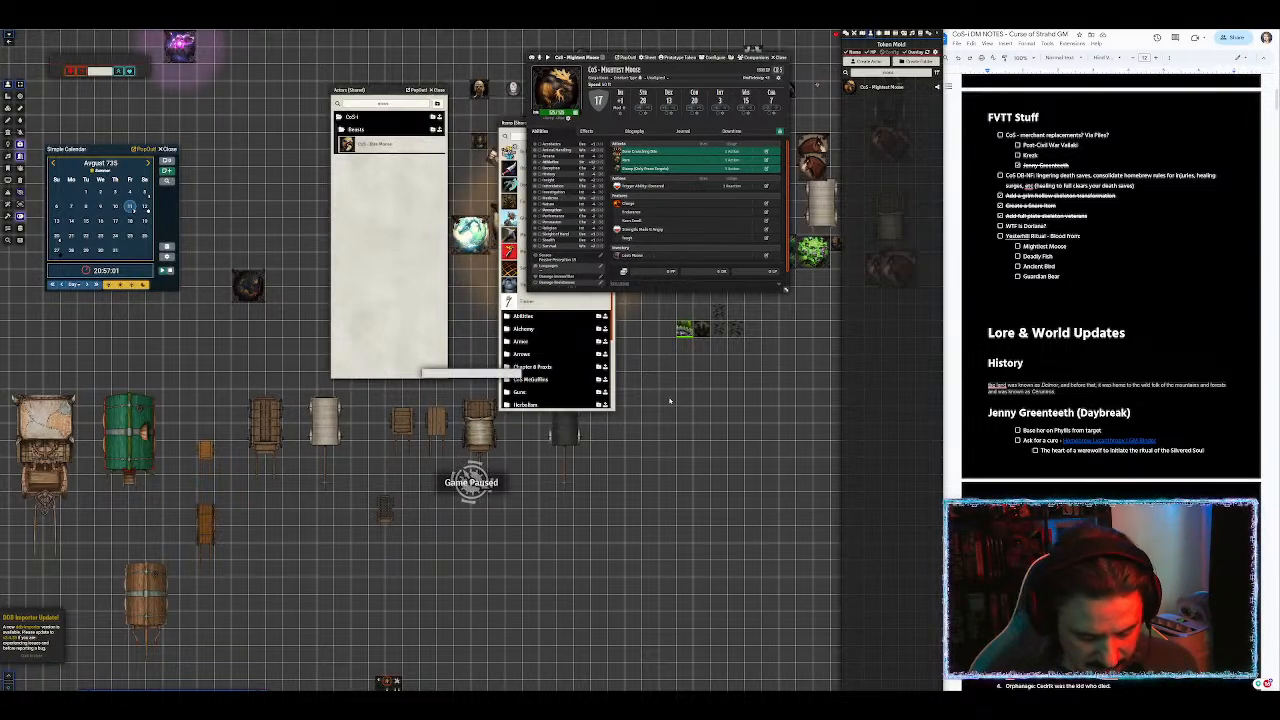
pyautogui.write('dire bo')
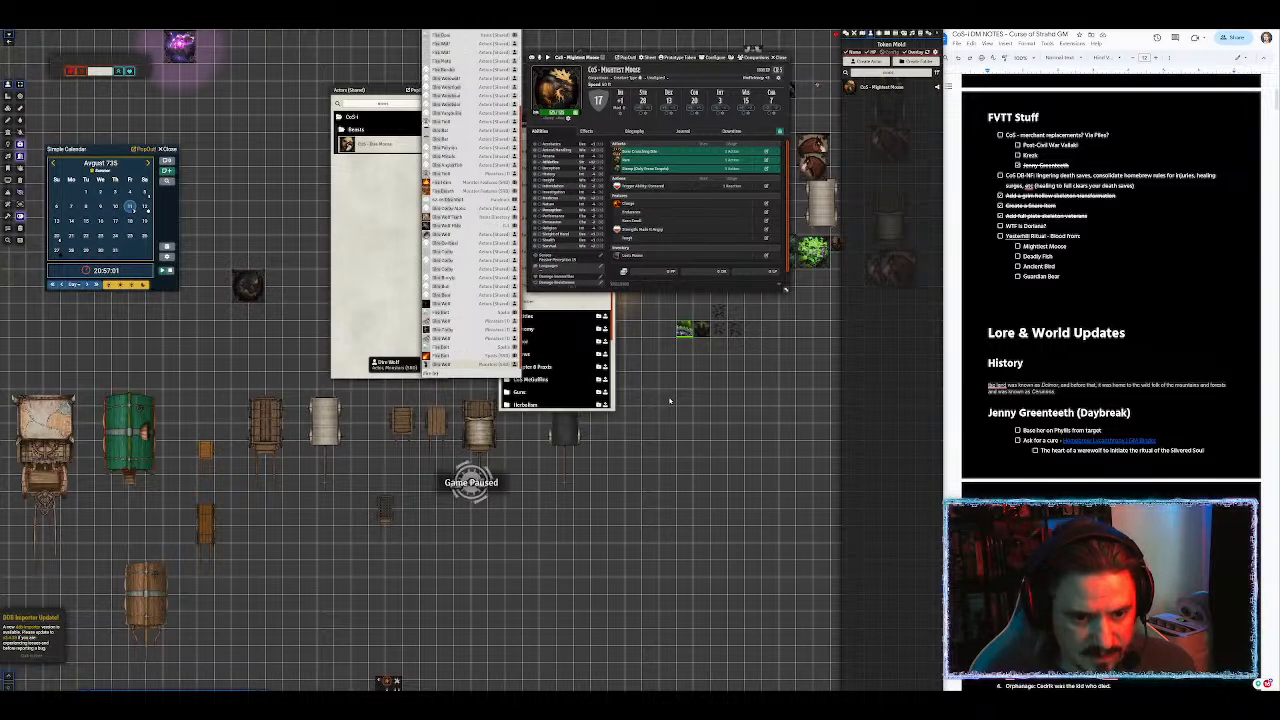
pyautogui.press('BackSpace')
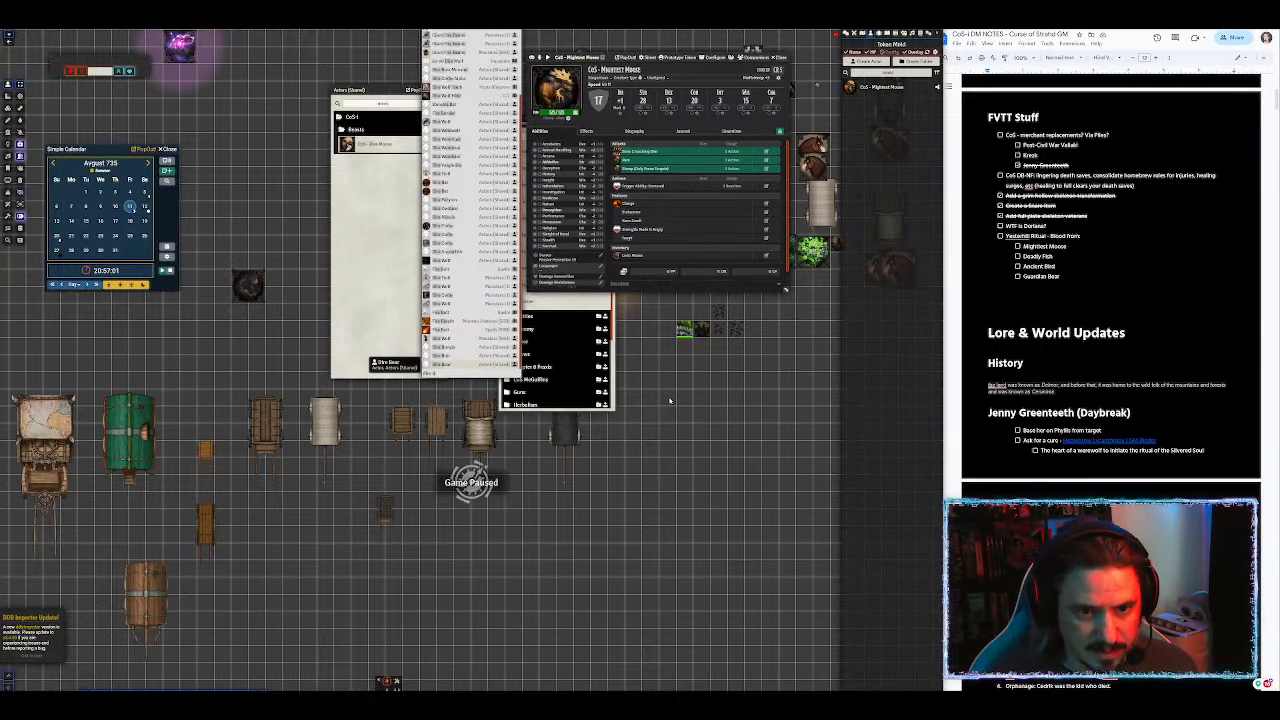
# Step: Search for "giant boar", import the Giant Boar actor from the shared compendium, and open its sheet
pyautogui.press('Return')
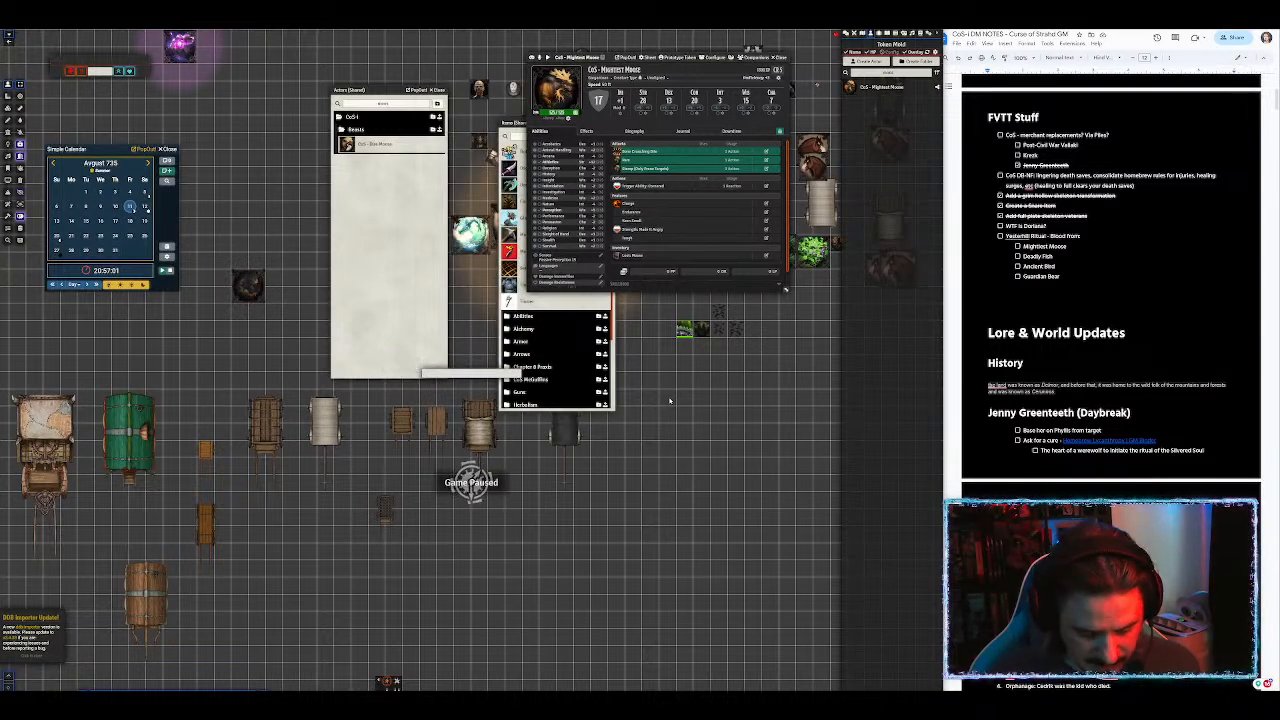
pyautogui.write('giant ')
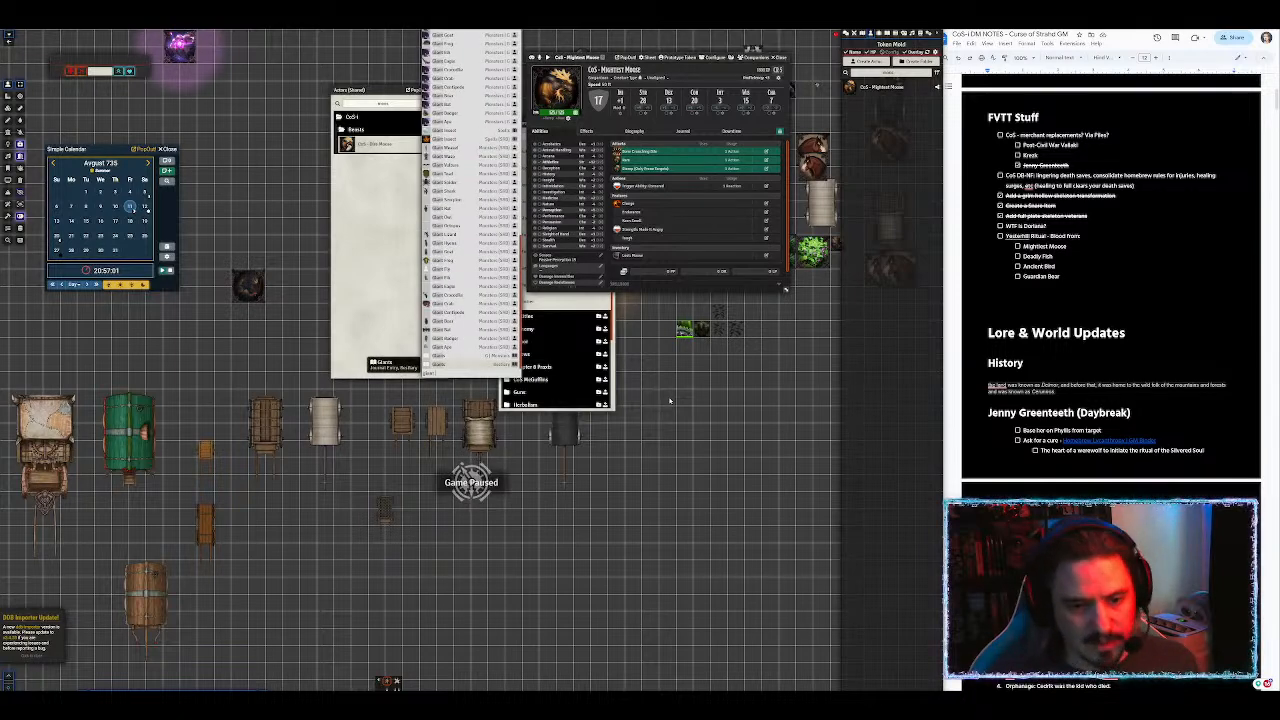
pyautogui.write('boar')
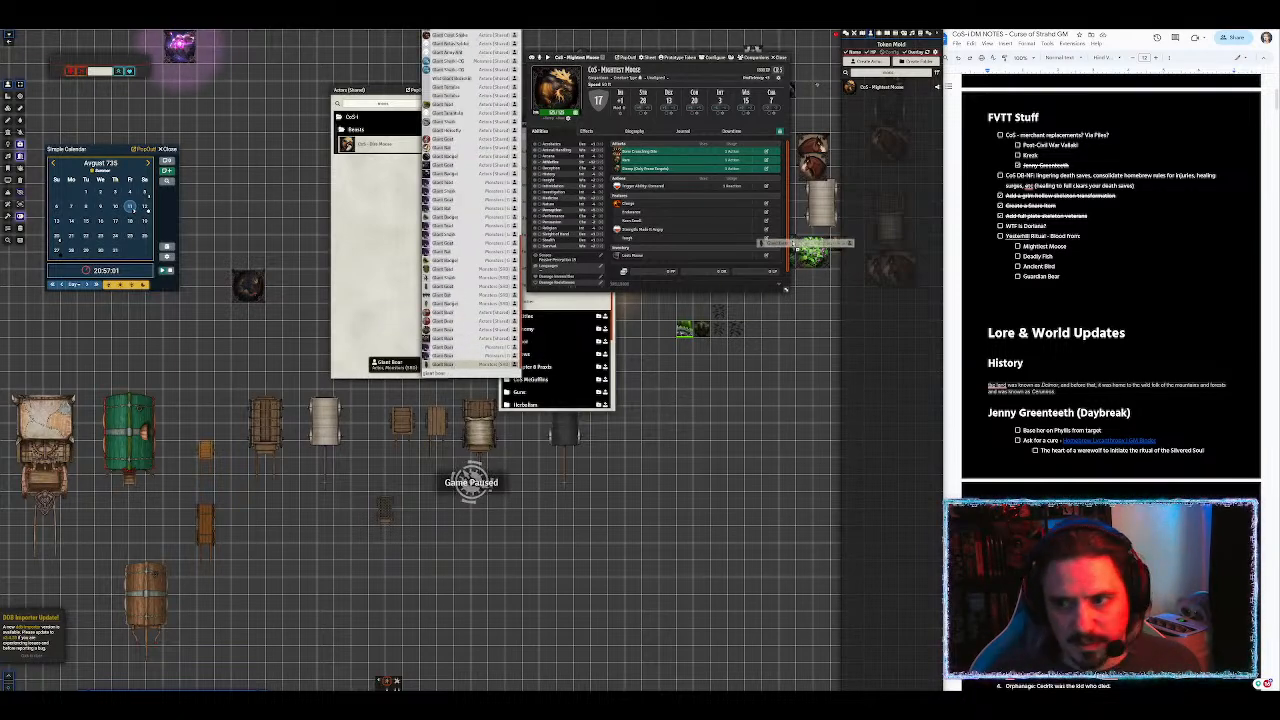
pyautogui.press('Return')
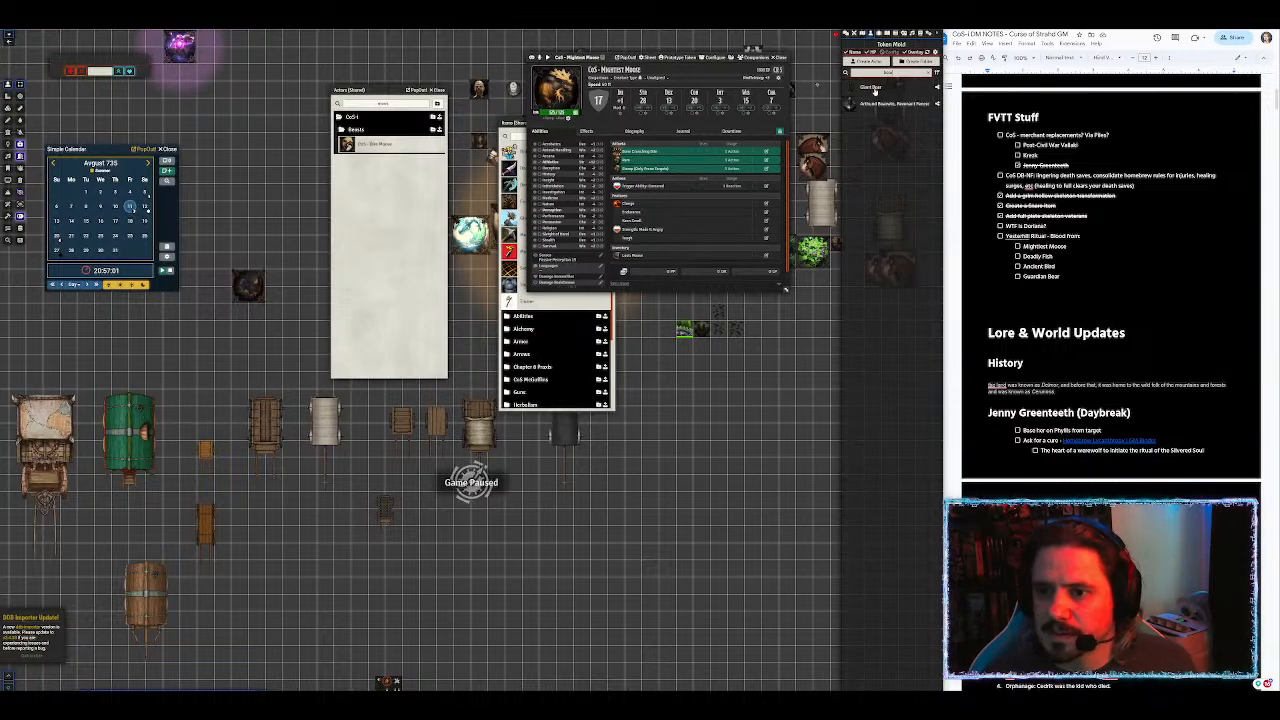
pyautogui.doubleClick(872, 88)
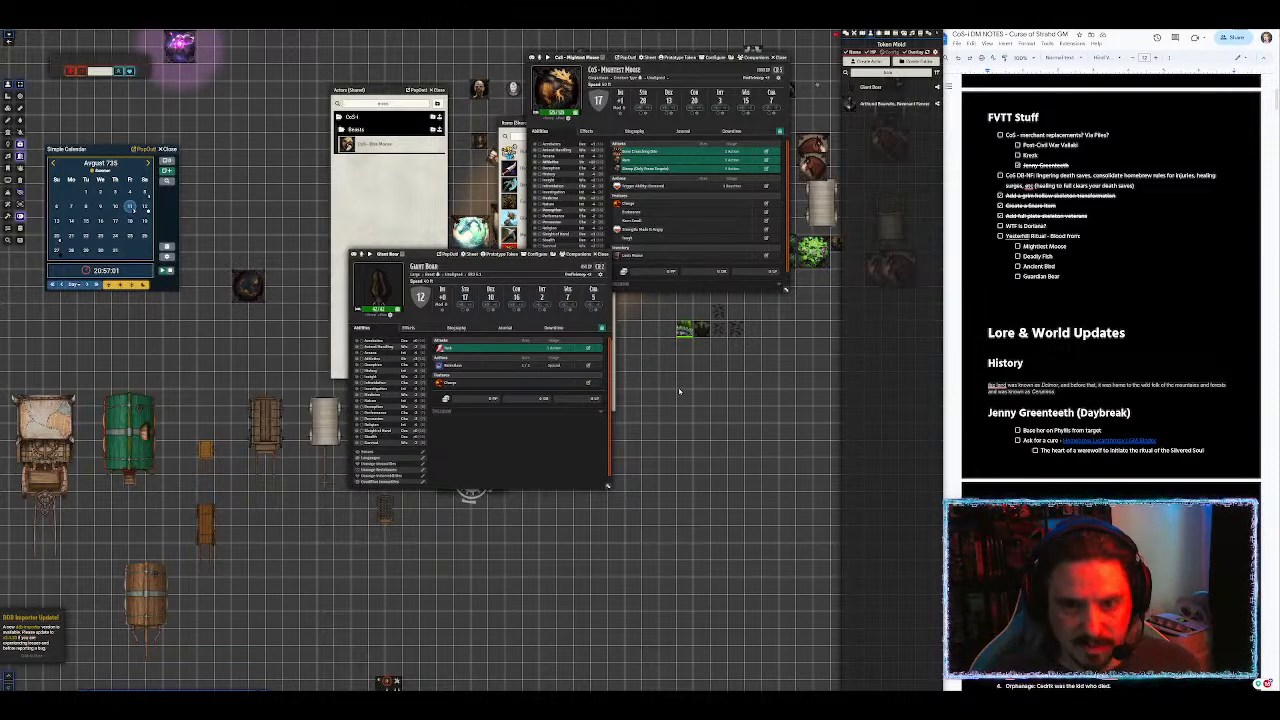
# Step: Find the Relentless feature, add it to the CoS - Mightiest Moose sheet, and close the Giant Boar sheet
pyautogui.hotkey('ctrl', 'space')
pyautogui.write('relent')
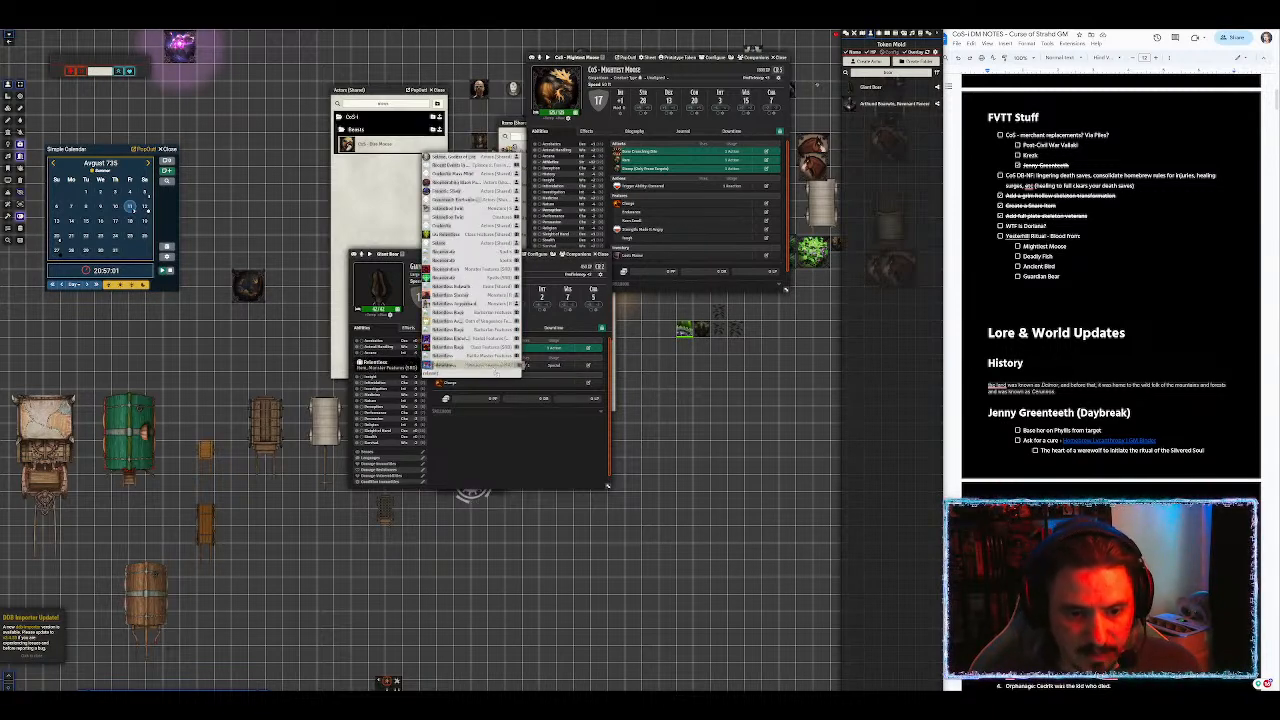
pyautogui.click(709, 222)
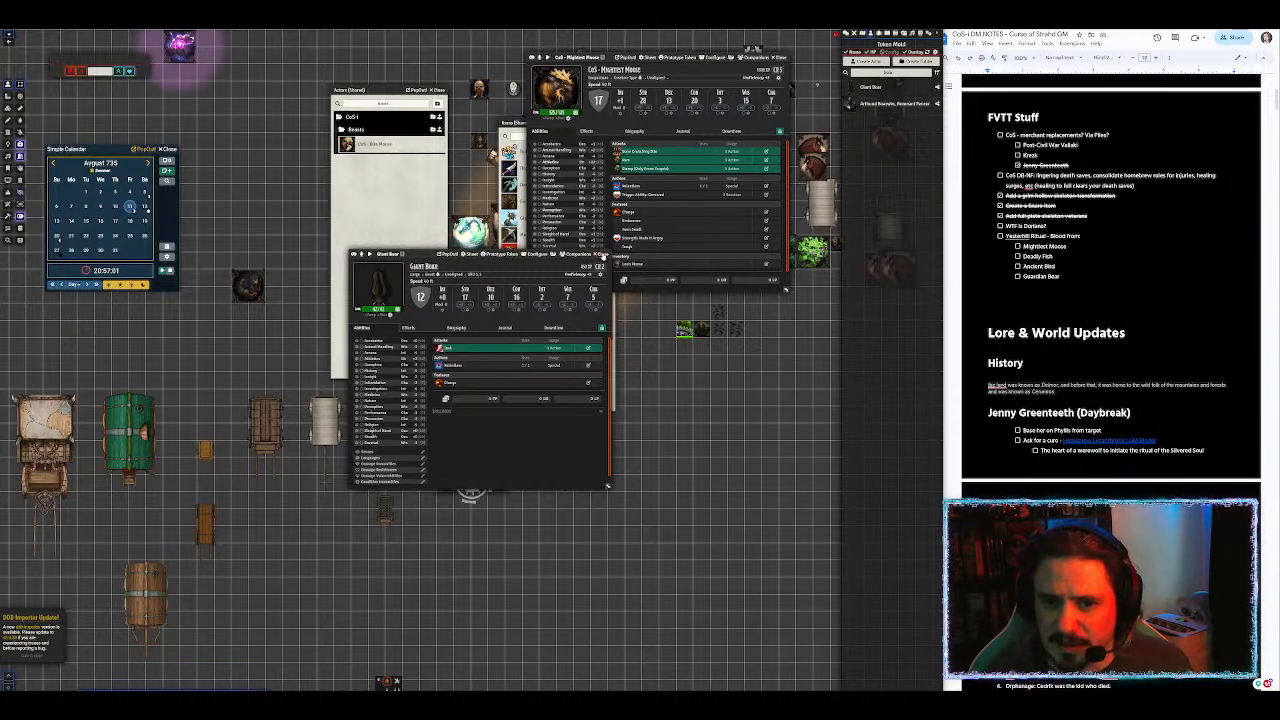
pyautogui.click(603, 255)
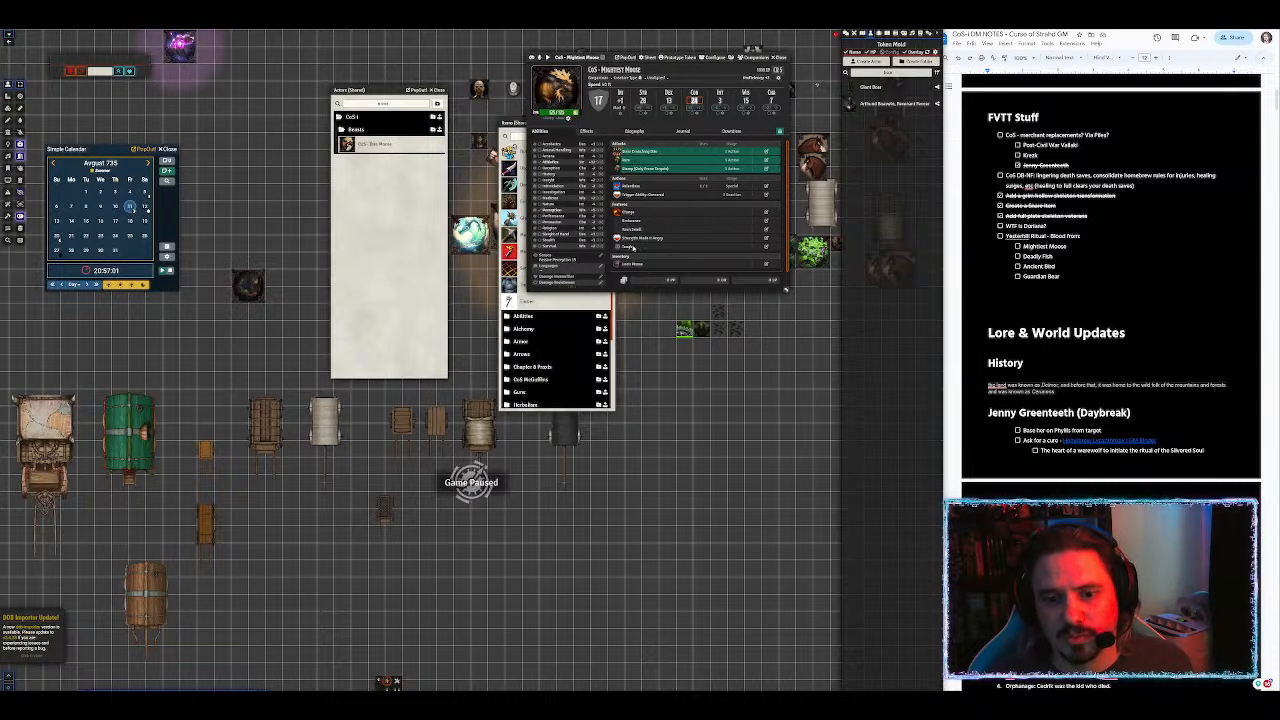
# Step: Check off Mightiest Moose in the Yesterhill Ritual notes and store the Mightiest Moose actor in the shared actors compendium
pyautogui.moveTo(631, 247)
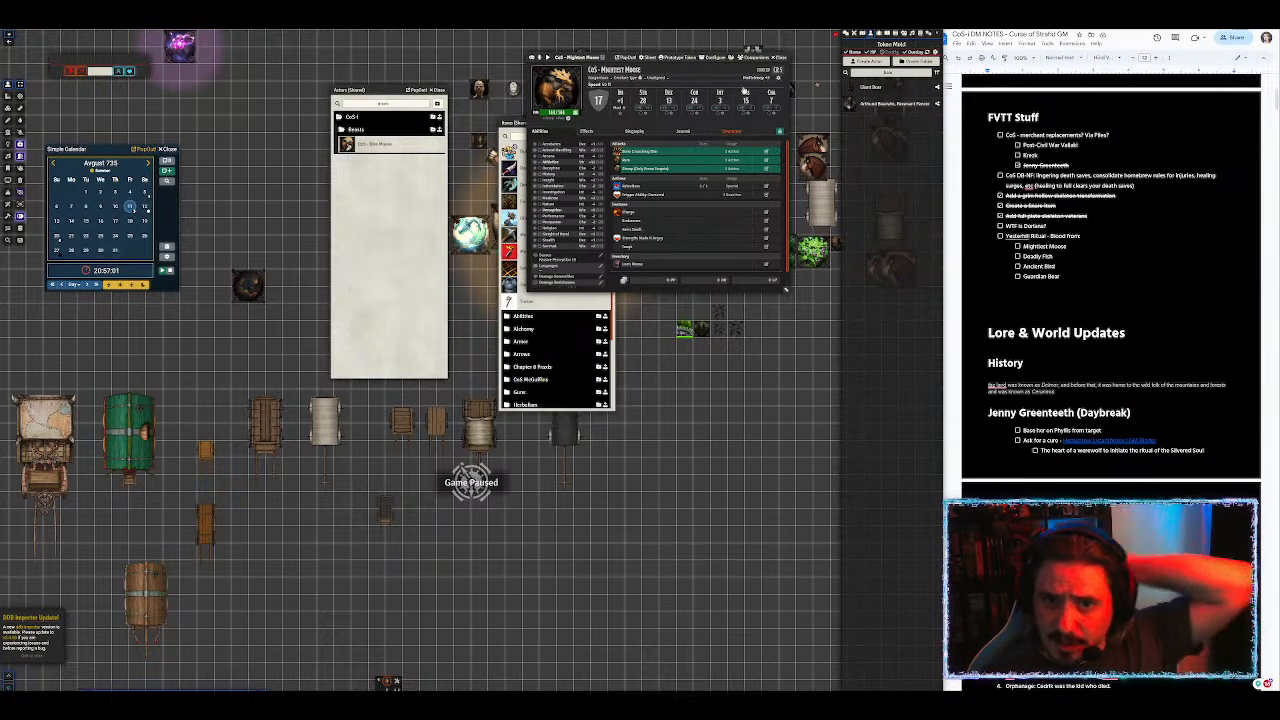
pyautogui.click(1018, 247)
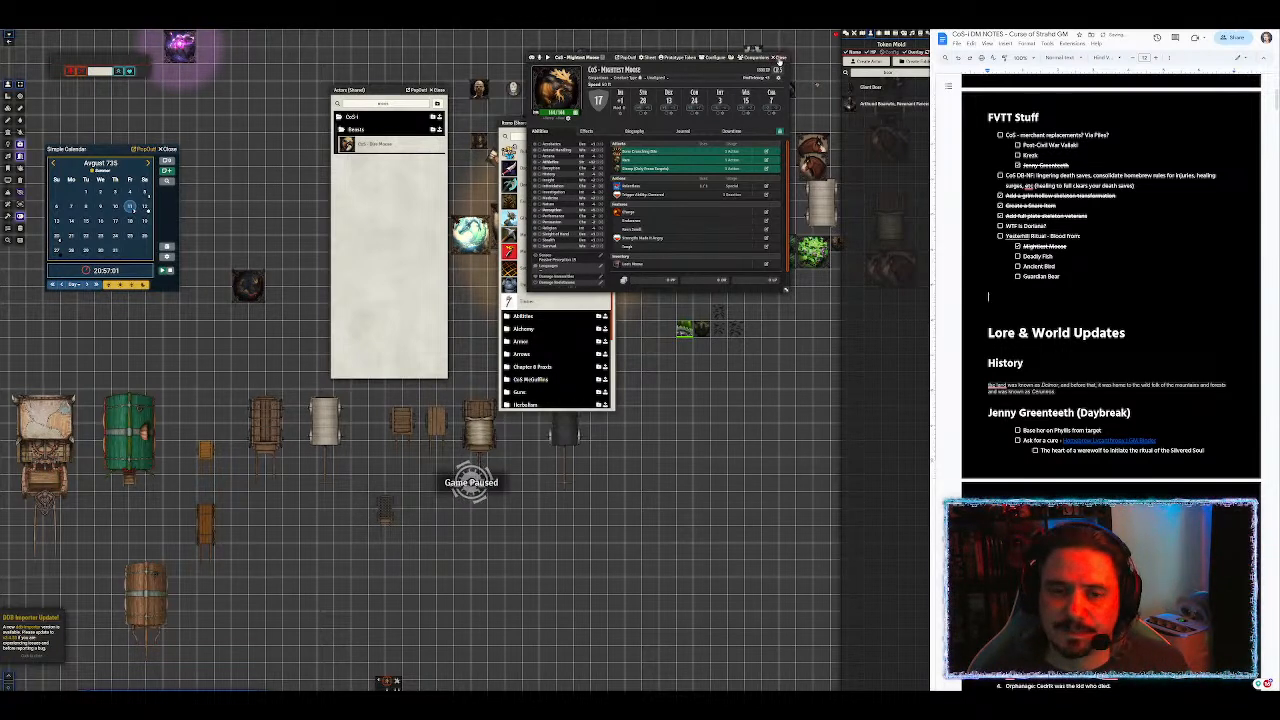
pyautogui.click(779, 58)
pyautogui.moveTo(897, 73); pyautogui.dragTo(369, 227)
pyautogui.write('moos')
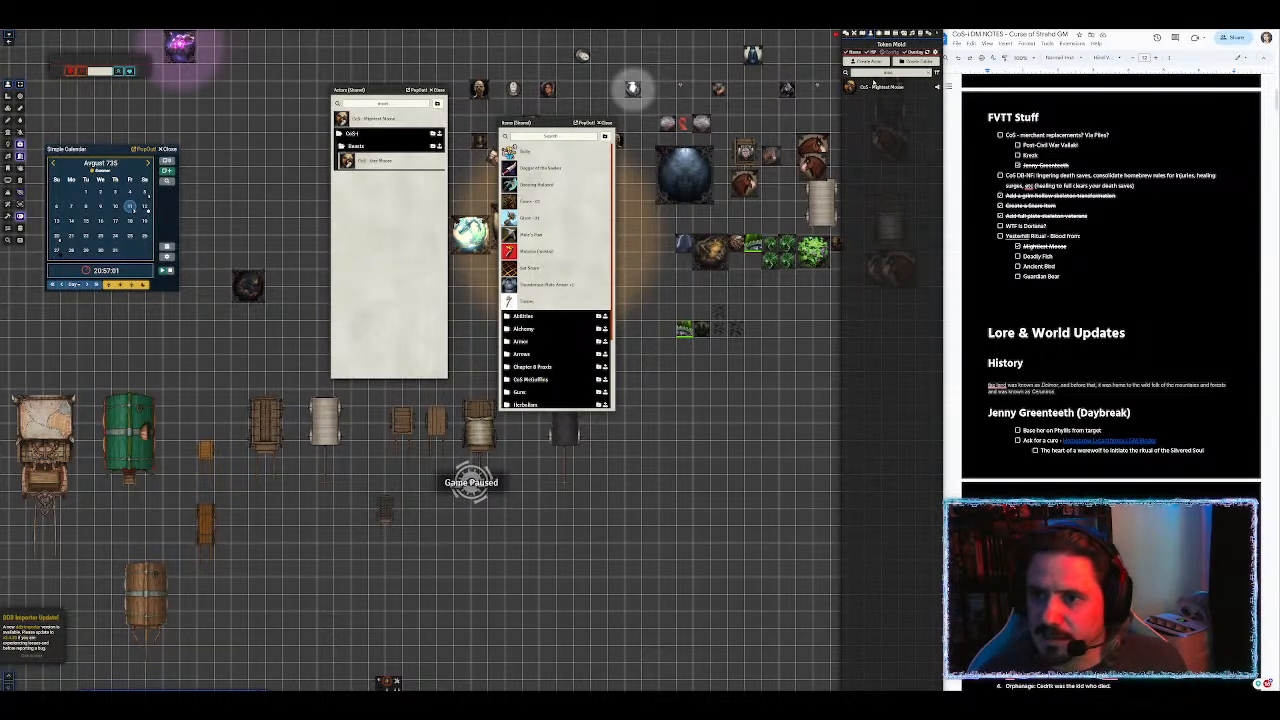
# Step: Search the shared actors compendium for "fish" and import Goliath Tigerfish into the world's actors
pyautogui.doubleClick(404, 103)
pyautogui.write('fish')
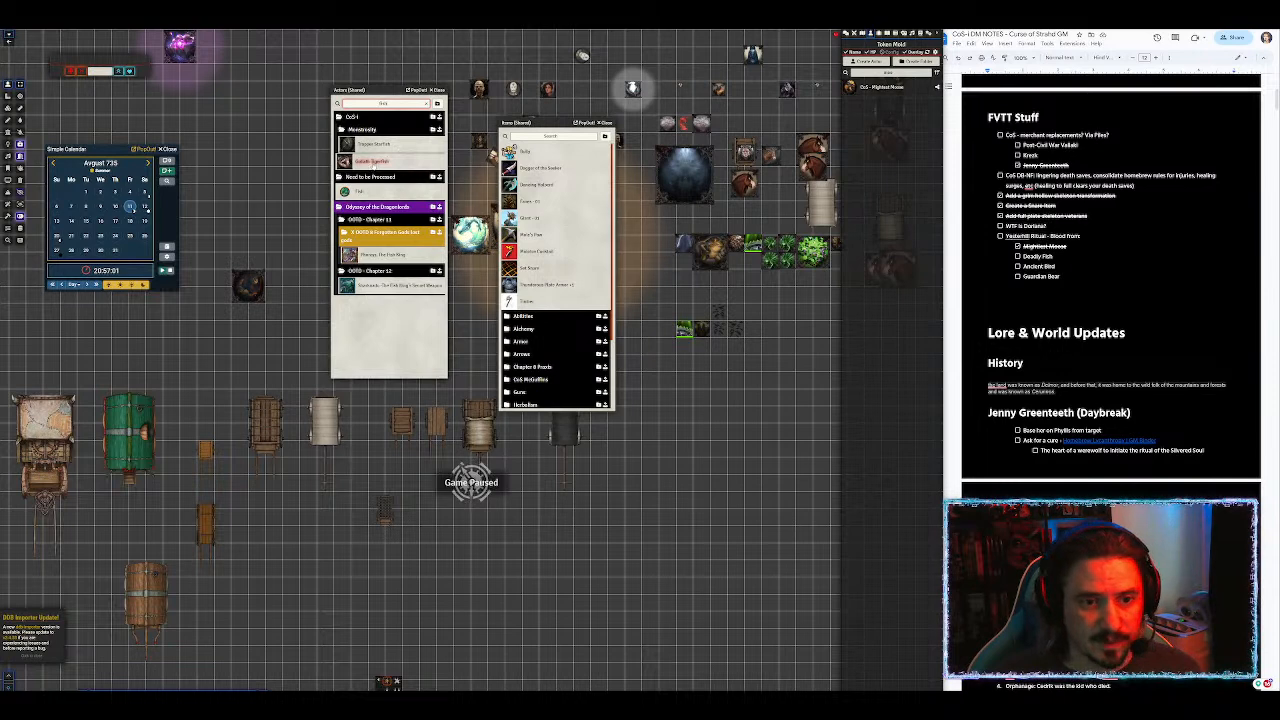
pyautogui.moveTo(372, 161); pyautogui.dragTo(882, 117)
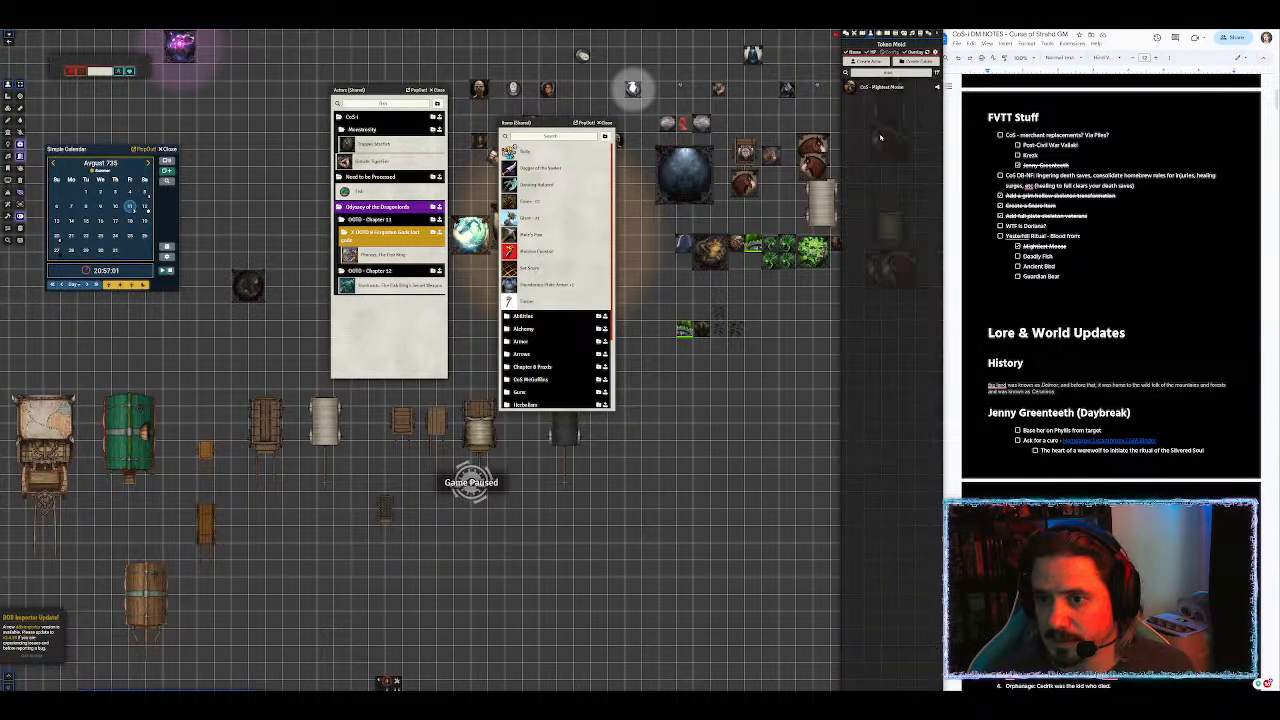
# Step: Find the imported Goliath Tigerfish among the world's actors, open its sheet, and set its size to Gargantuan
pyautogui.doubleClick(888, 73)
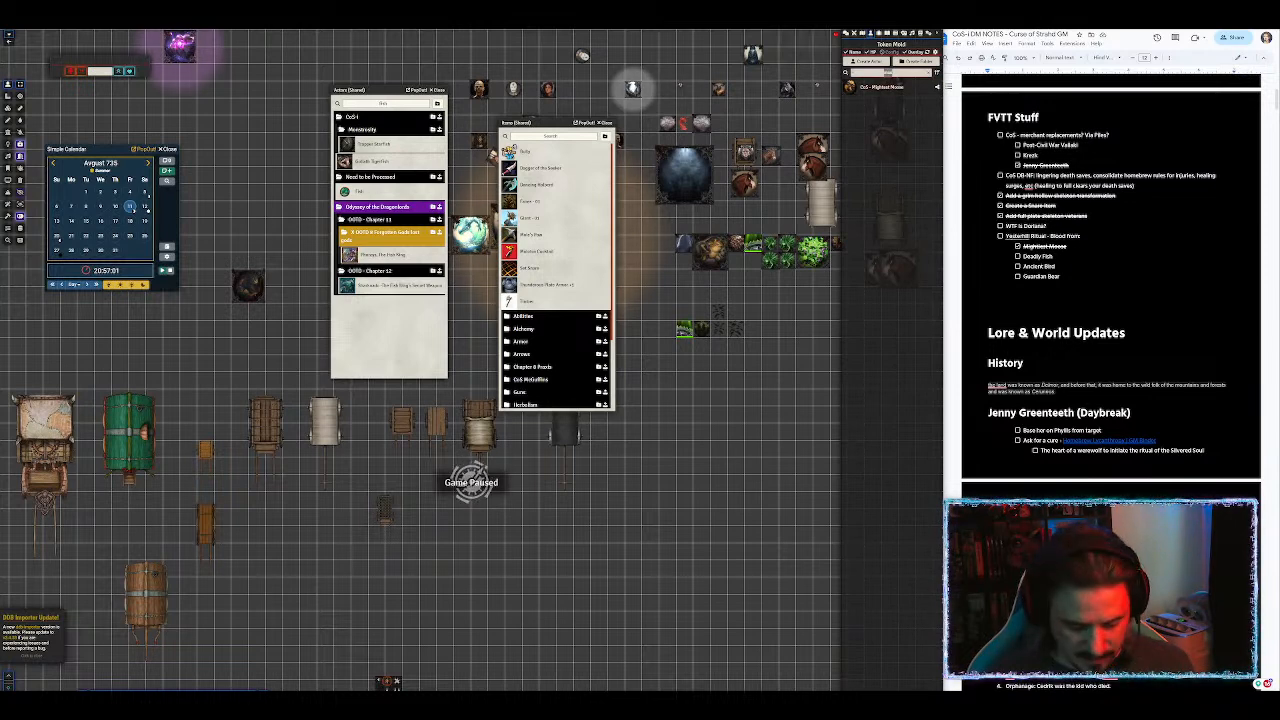
pyautogui.write('fish')
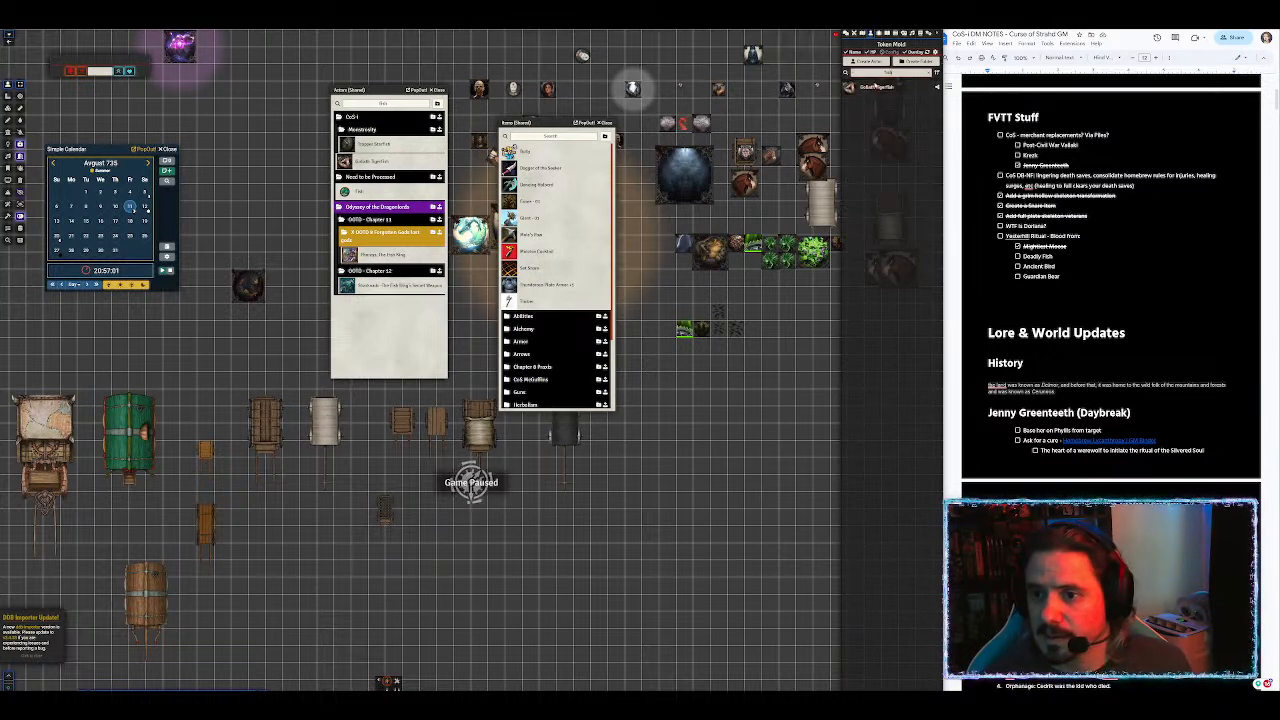
pyautogui.click(866, 87)
pyautogui.moveTo(431, 253); pyautogui.dragTo(576, 77)
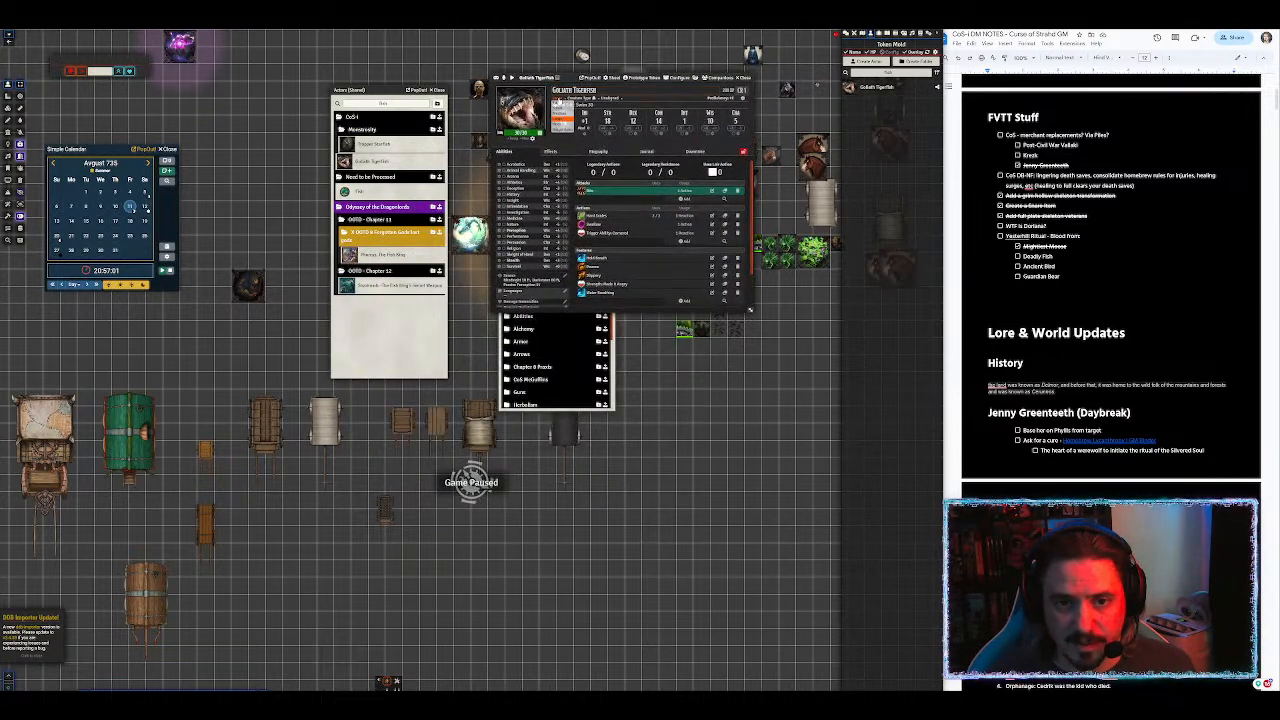
pyautogui.click(560, 130)
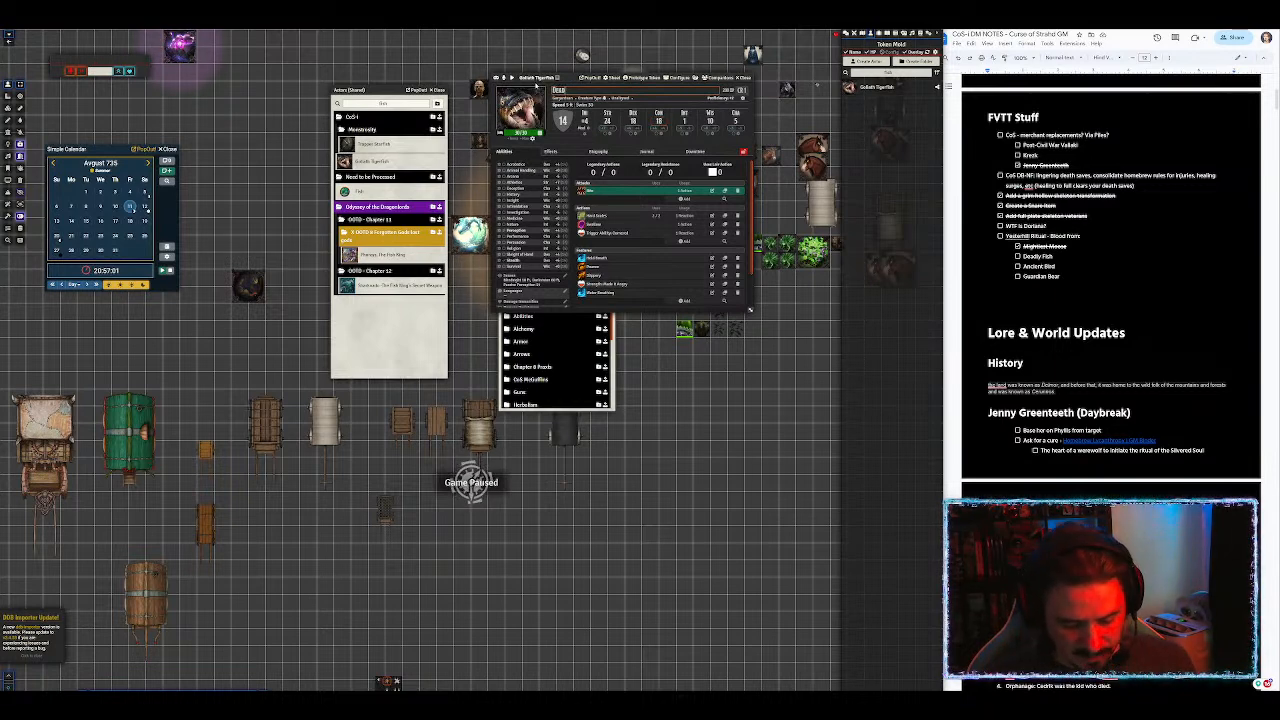
# Step: Rename the Goliath Tigerfish actor "Deadliest Catch (Fish)" and update its prototype token with the name "Deadliest Catch"
pyautogui.write('Catc')
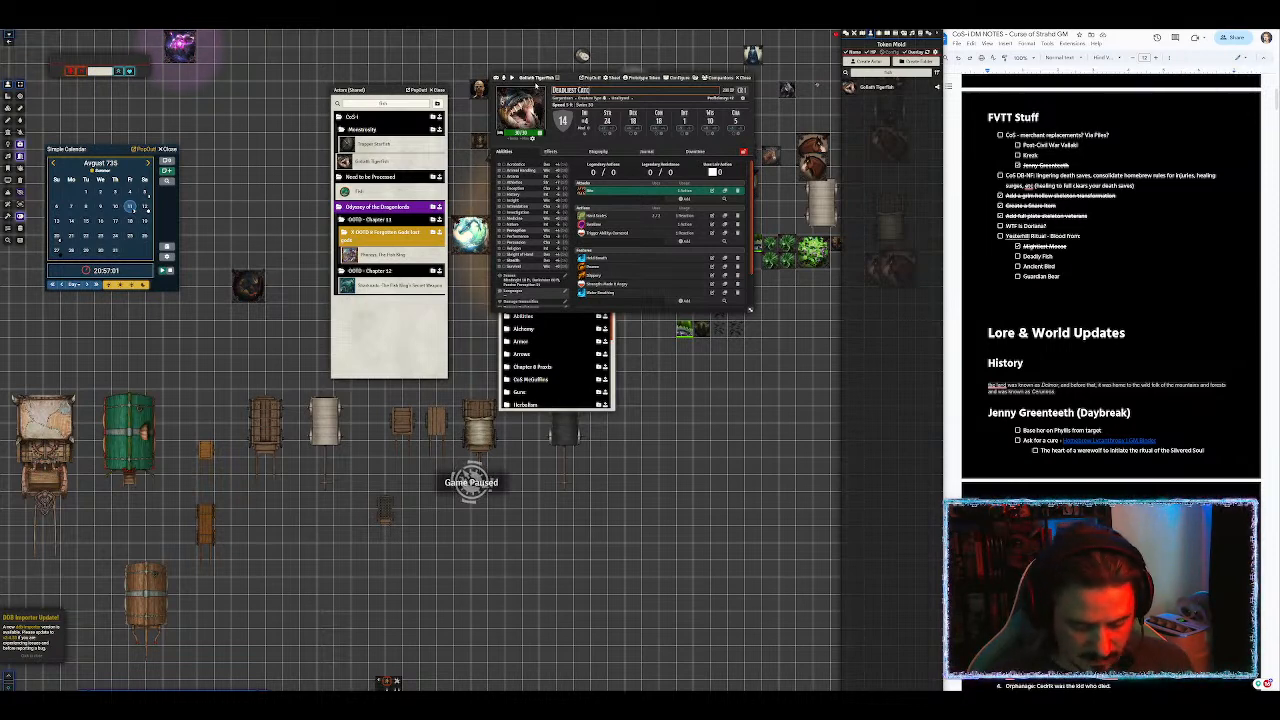
pyautogui.write('G')
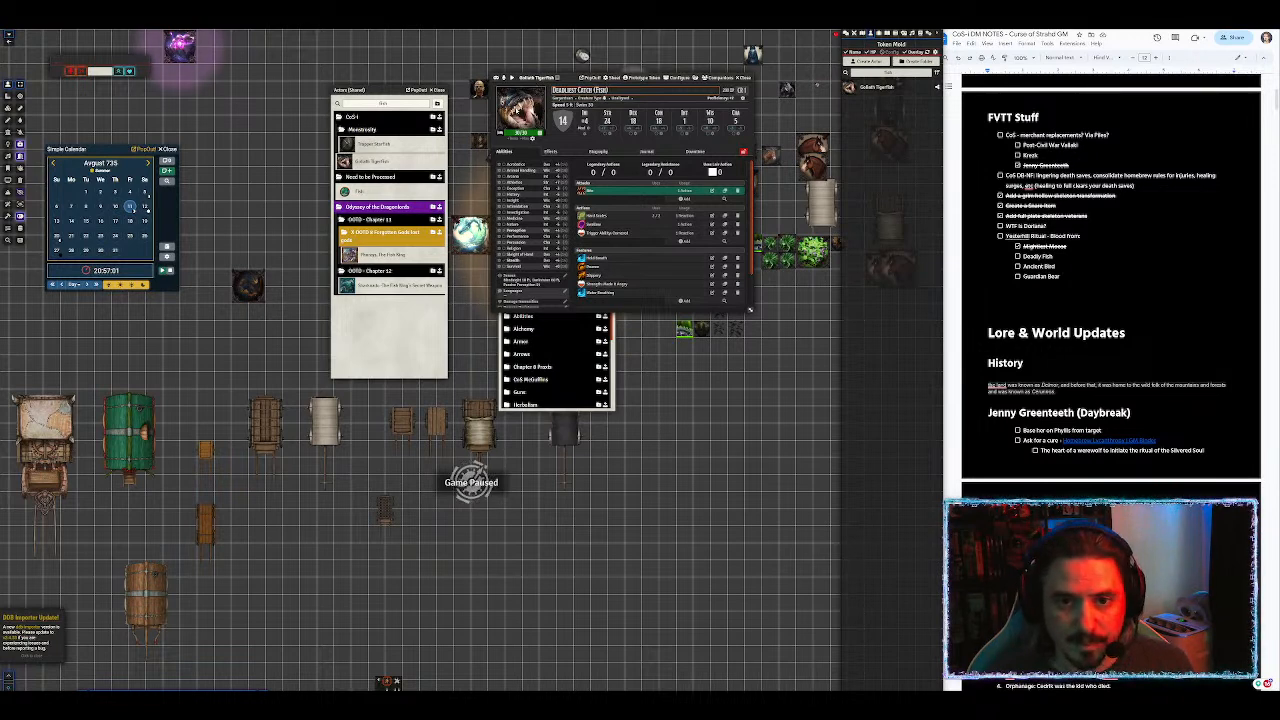
pyautogui.hotkey('shift', 'Home')
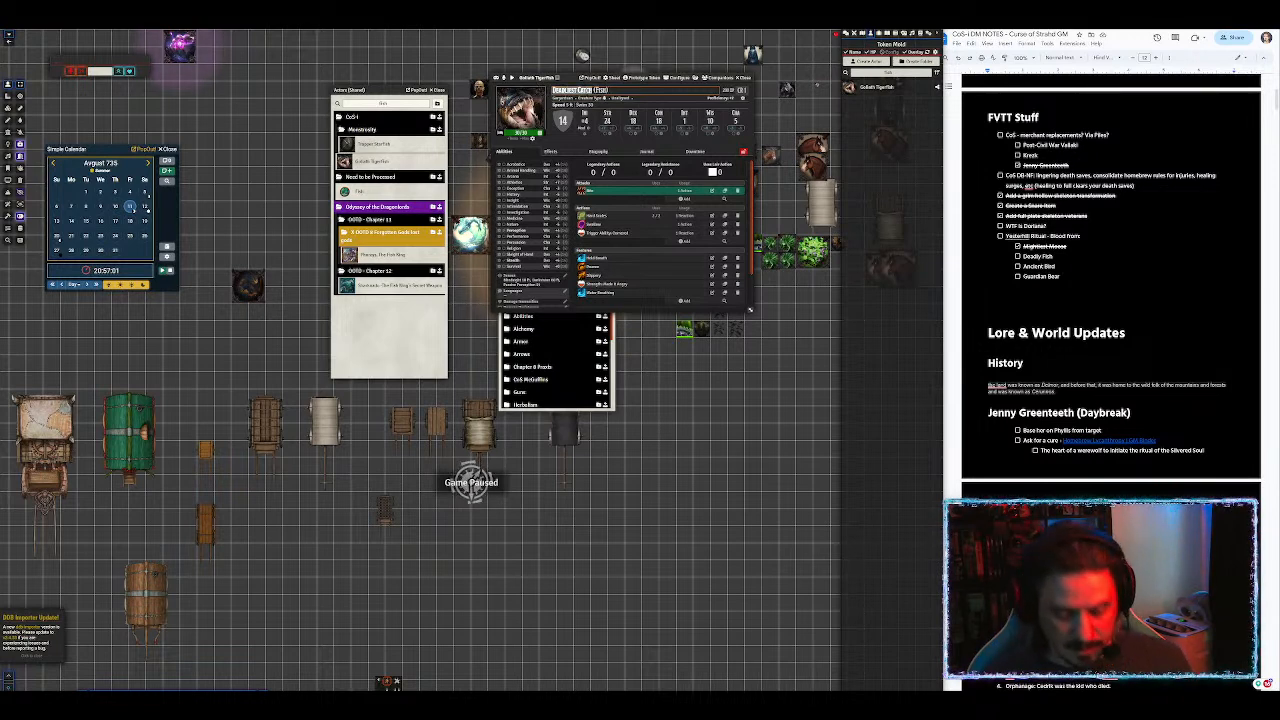
pyautogui.click(648, 79)
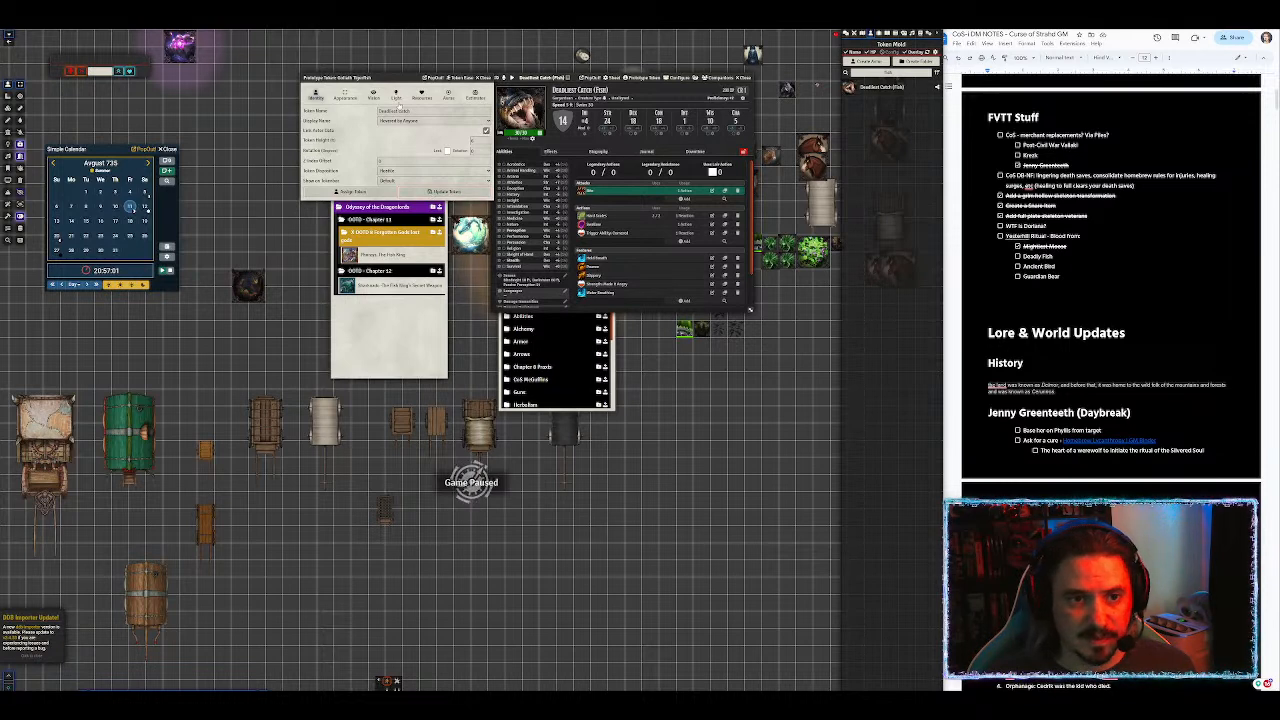
pyautogui.click(346, 96)
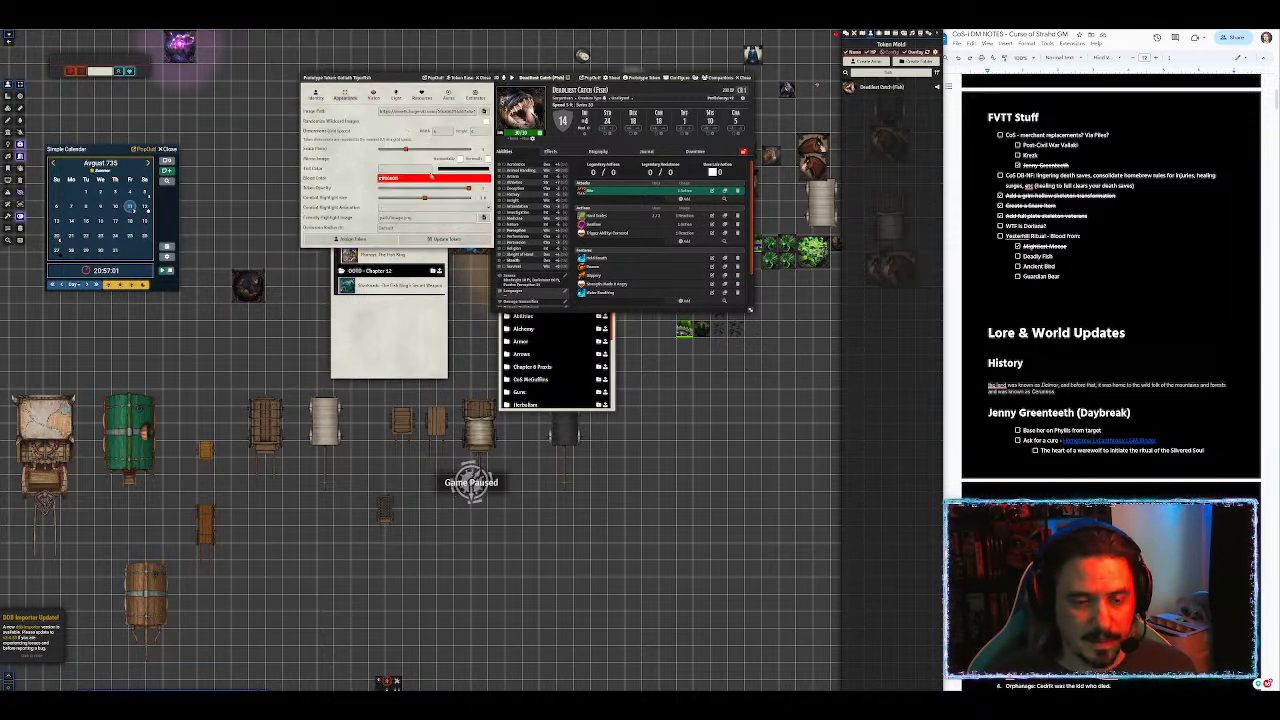
pyautogui.click(440, 240)
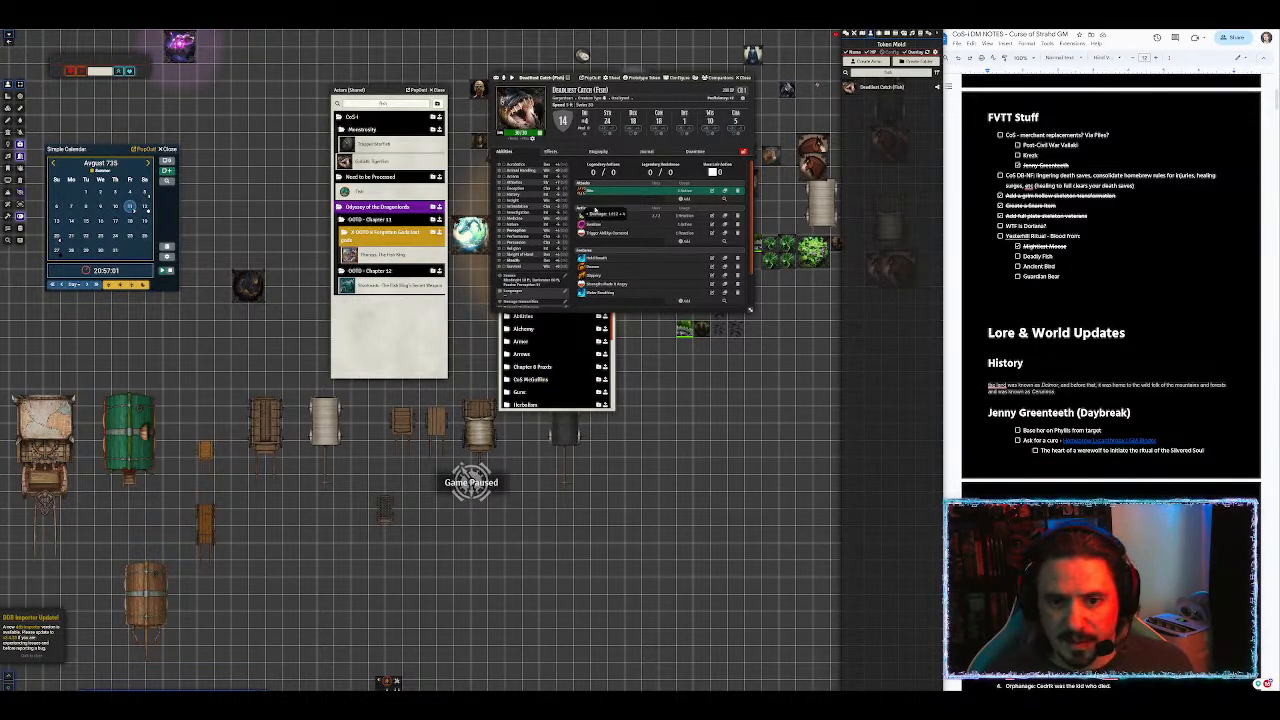
# Step: Search for "shark", import the Giant Shark actor from the shared compendium, and open its sheet
pyautogui.moveTo(598, 218)
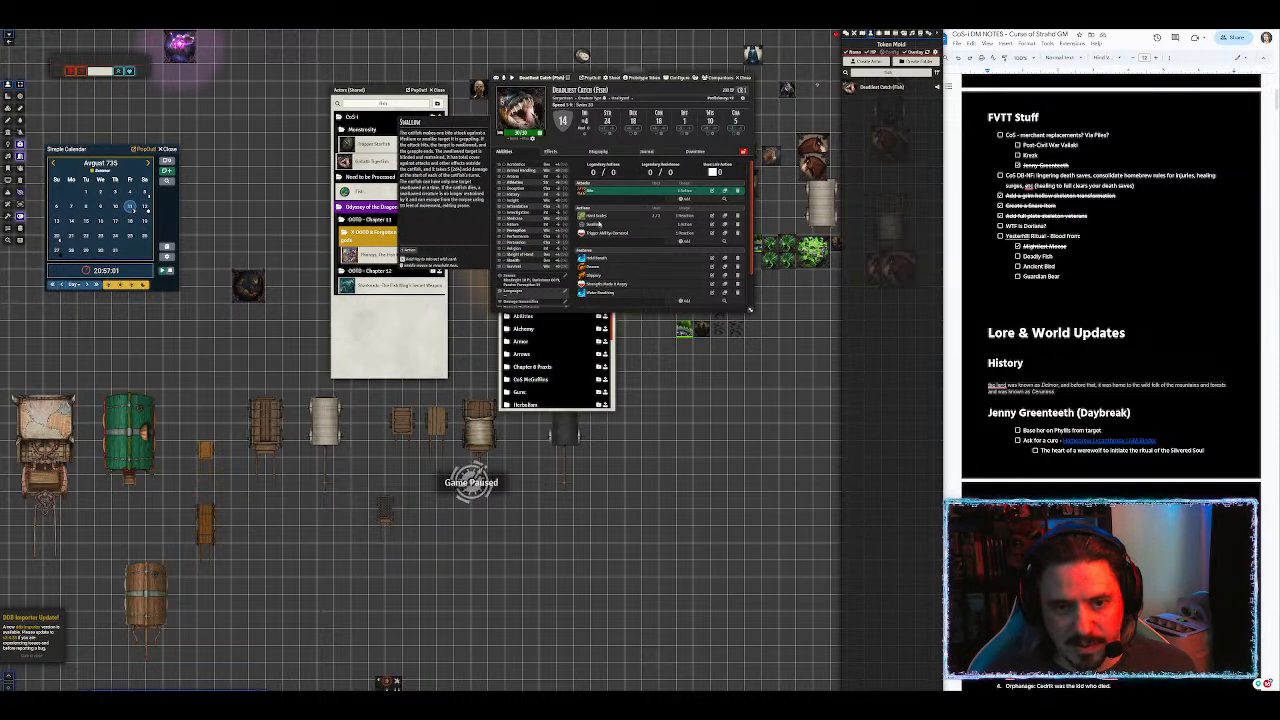
pyautogui.hotkey('ctrl', 'space')
pyautogui.write('shark')
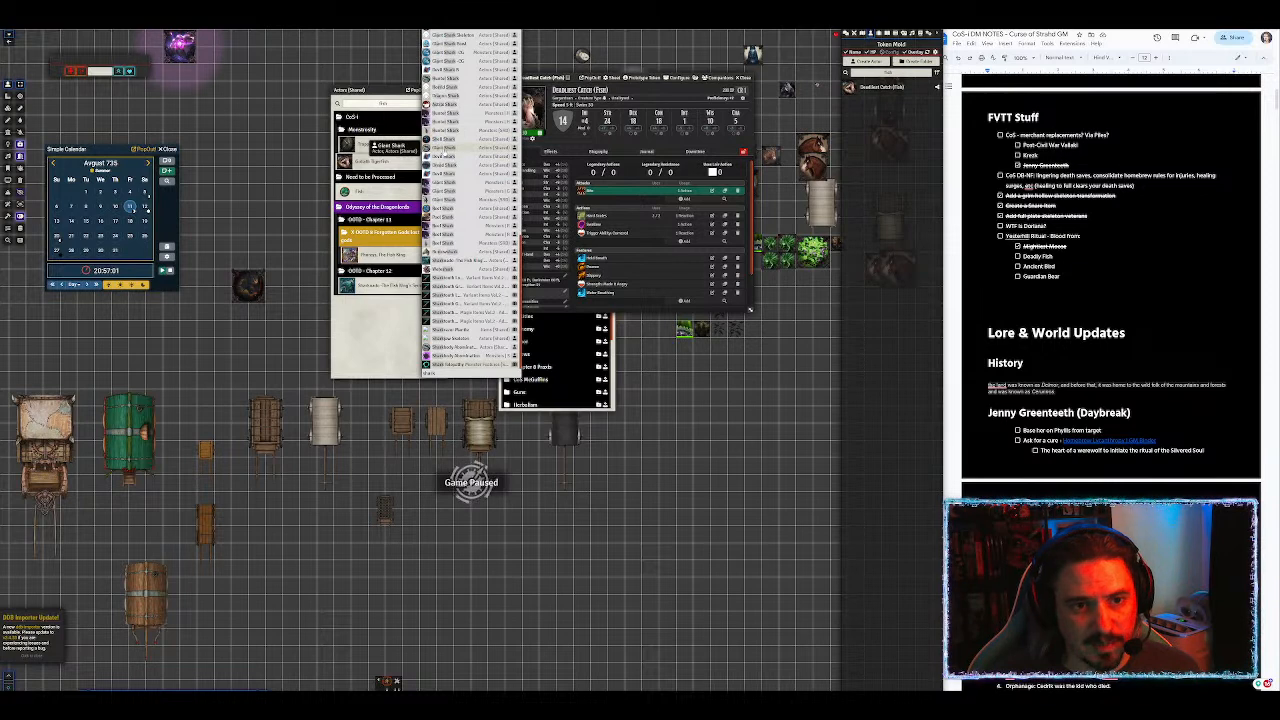
pyautogui.moveTo(444, 152); pyautogui.dragTo(888, 147)
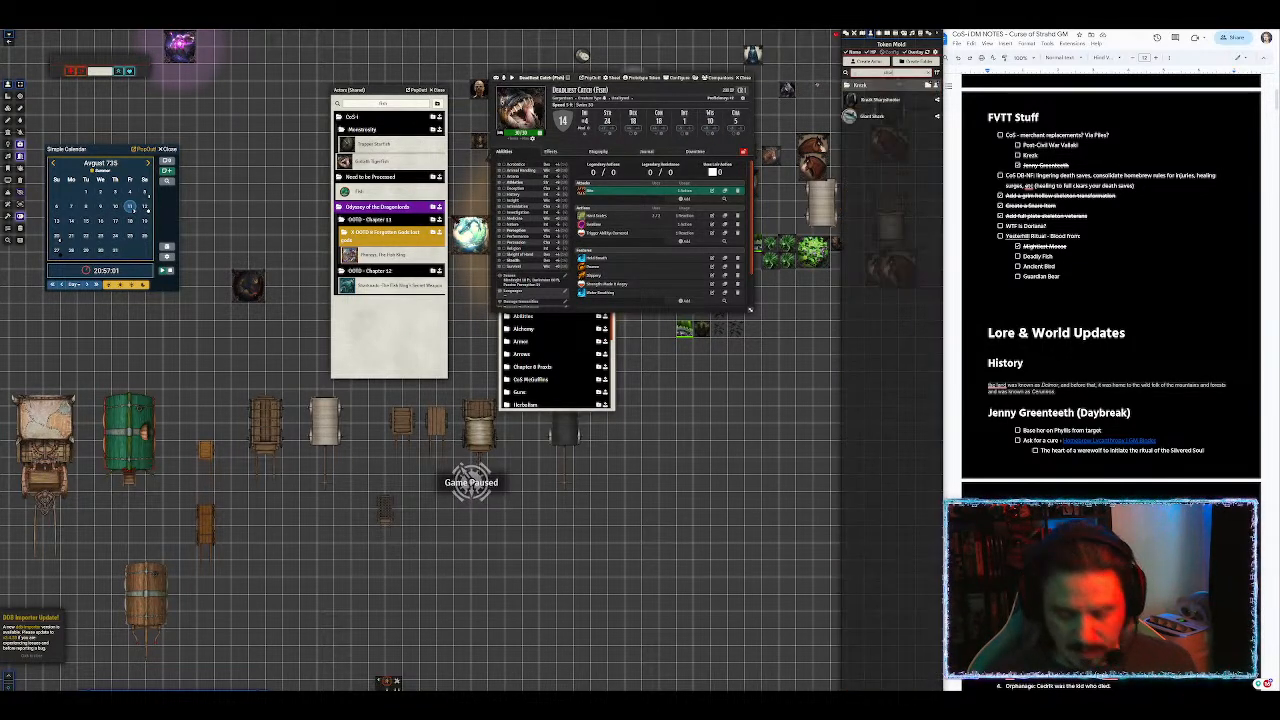
pyautogui.click(876, 88)
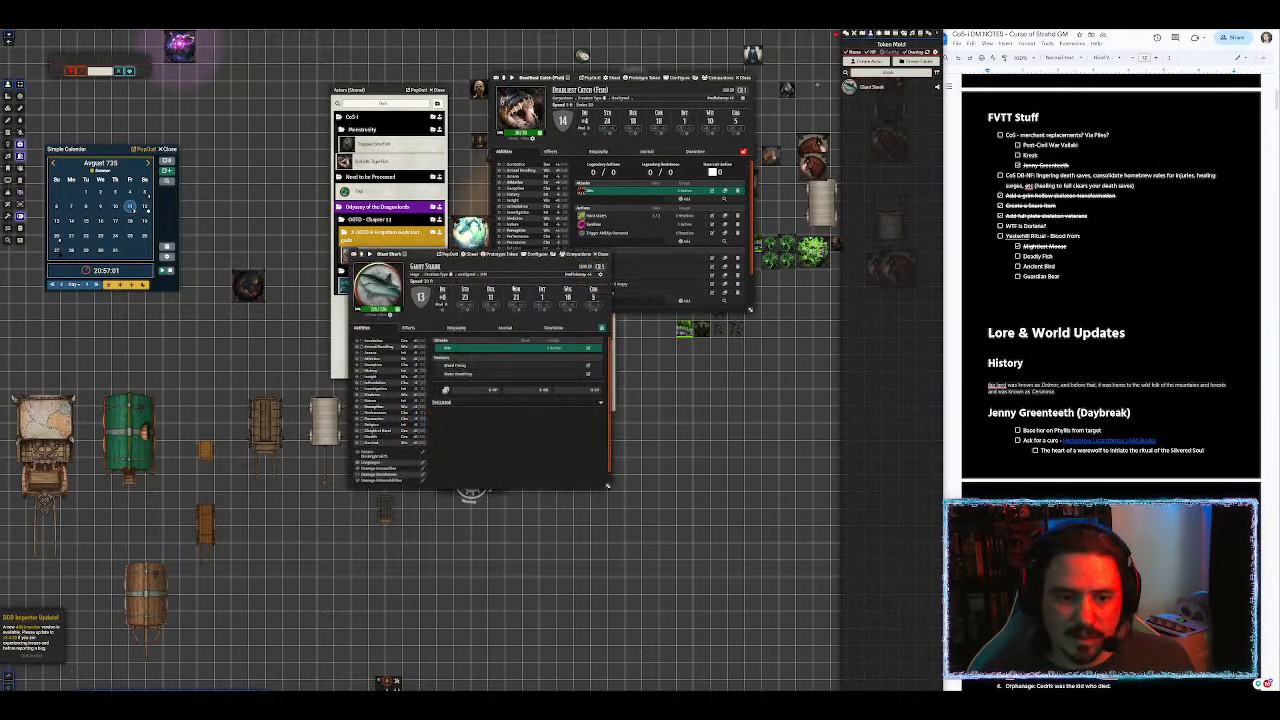
# Step: Copy the Giant Shark's Blood Frenzy feature to the Deadliest Catch (Fish) sheet and close the Giant Shark sheet
pyautogui.moveTo(461, 367)
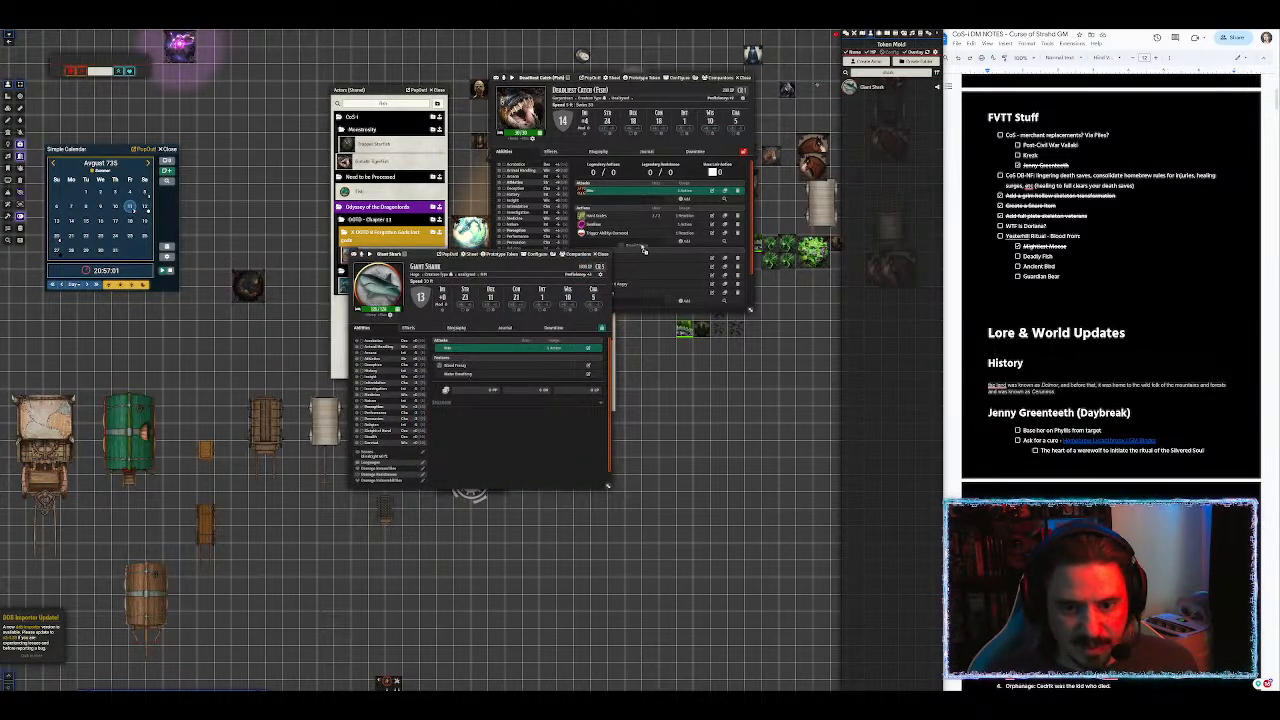
pyautogui.click(598, 266)
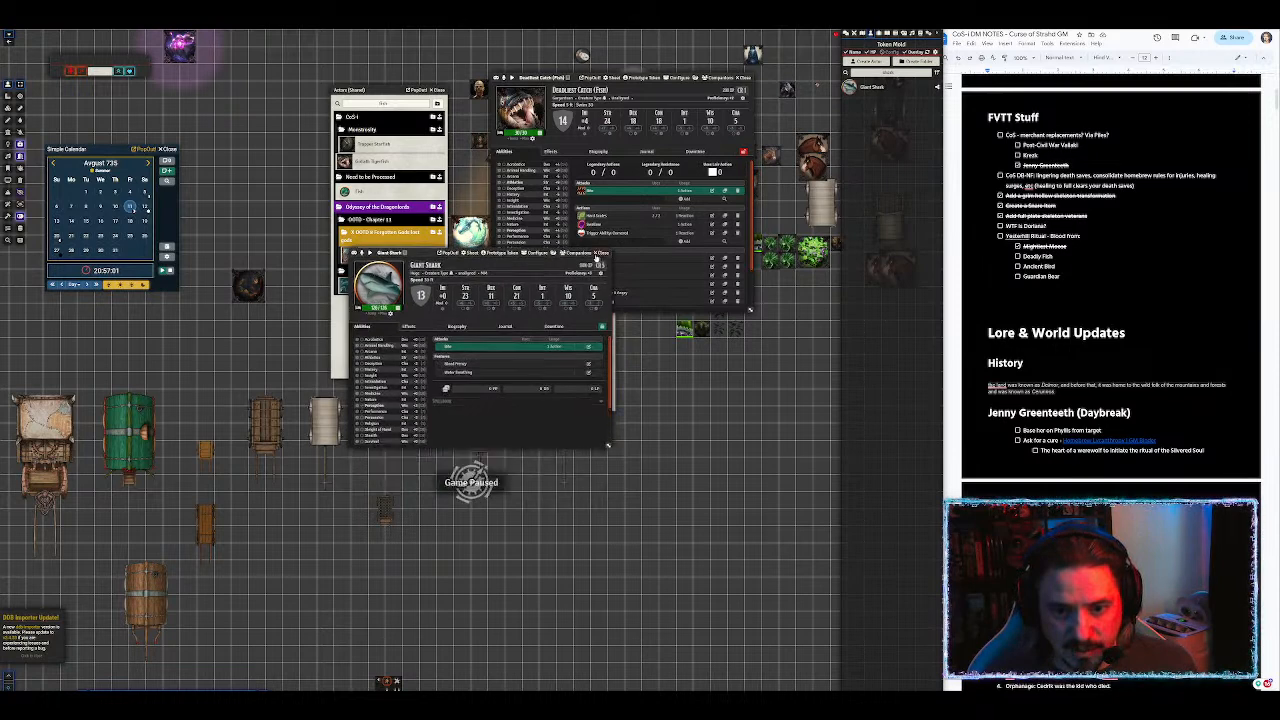
pyautogui.moveTo(596, 262)
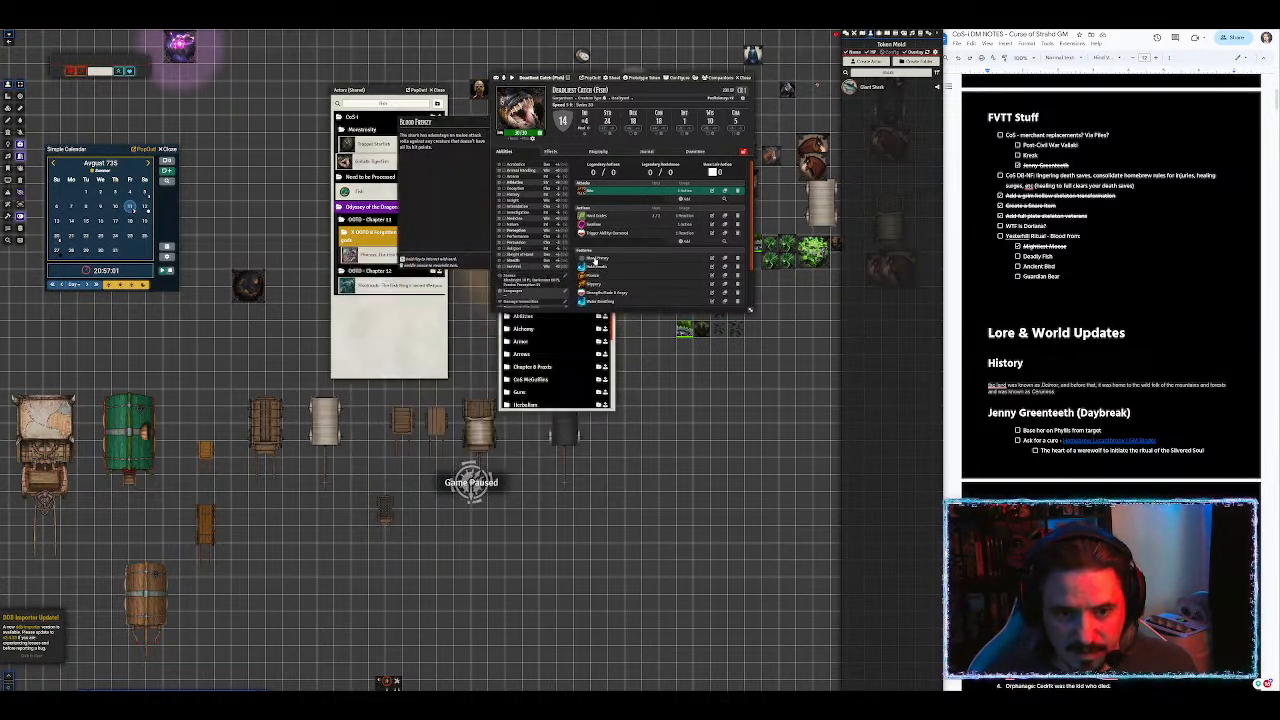
# Step: Replace "shark" in the Blood Frenzy description with the copied creature name and save the text
pyautogui.click(595, 260)
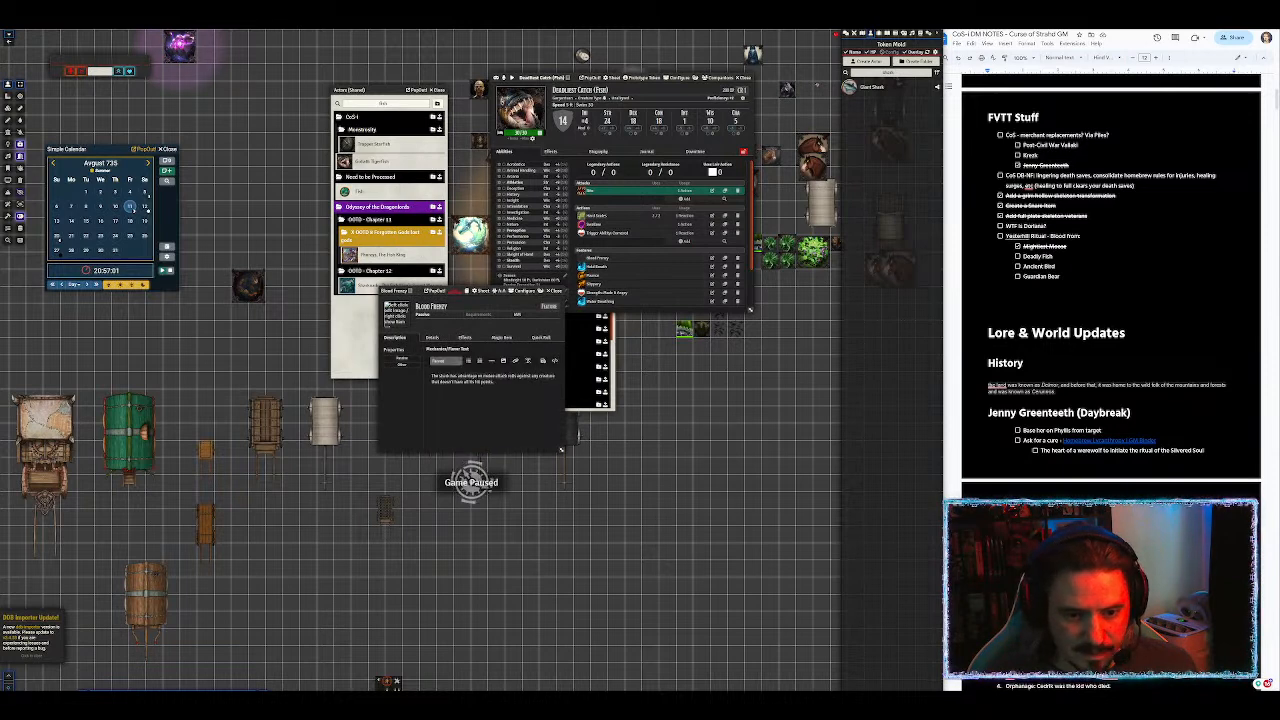
pyautogui.doubleClick(443, 376)
pyautogui.hotkey('ctrl', 'v')
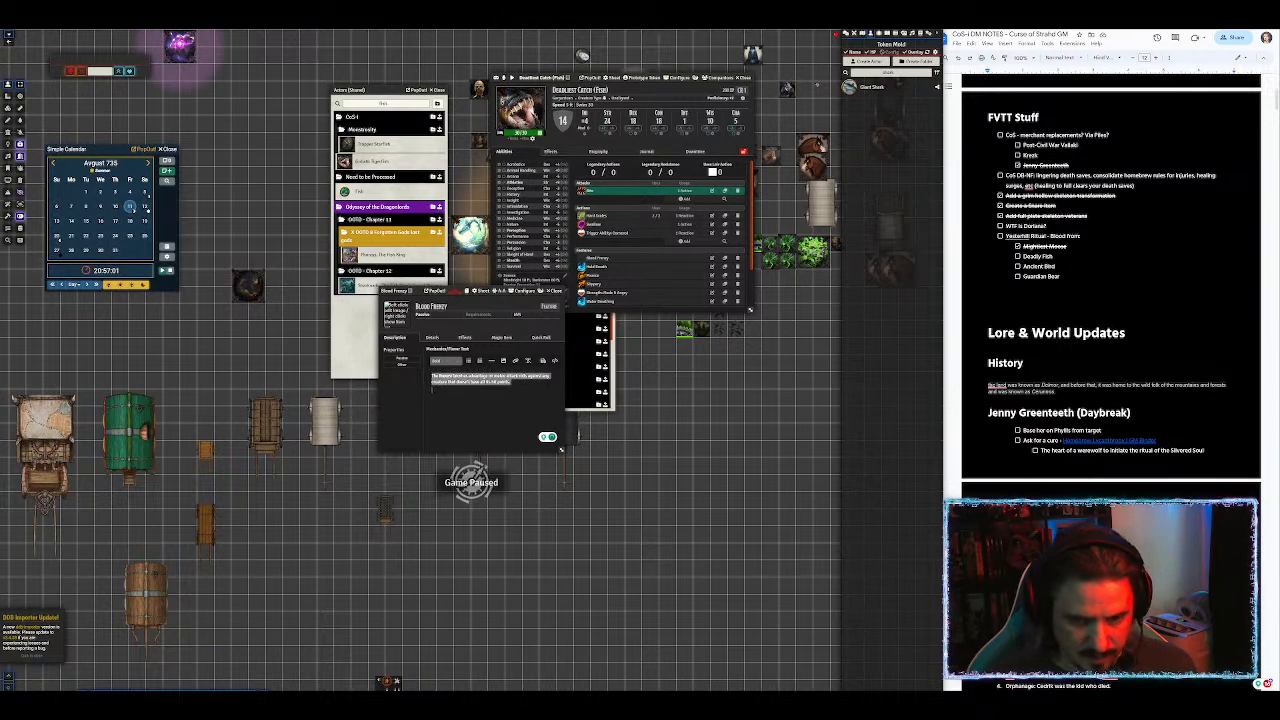
pyautogui.click(553, 361)
# Step: Try to reset the pasted creature name in the Blood Frenzy description to the surrounding text's paragraph formatting and save
pyautogui.moveTo(461, 359); pyautogui.dragTo(426, 359)
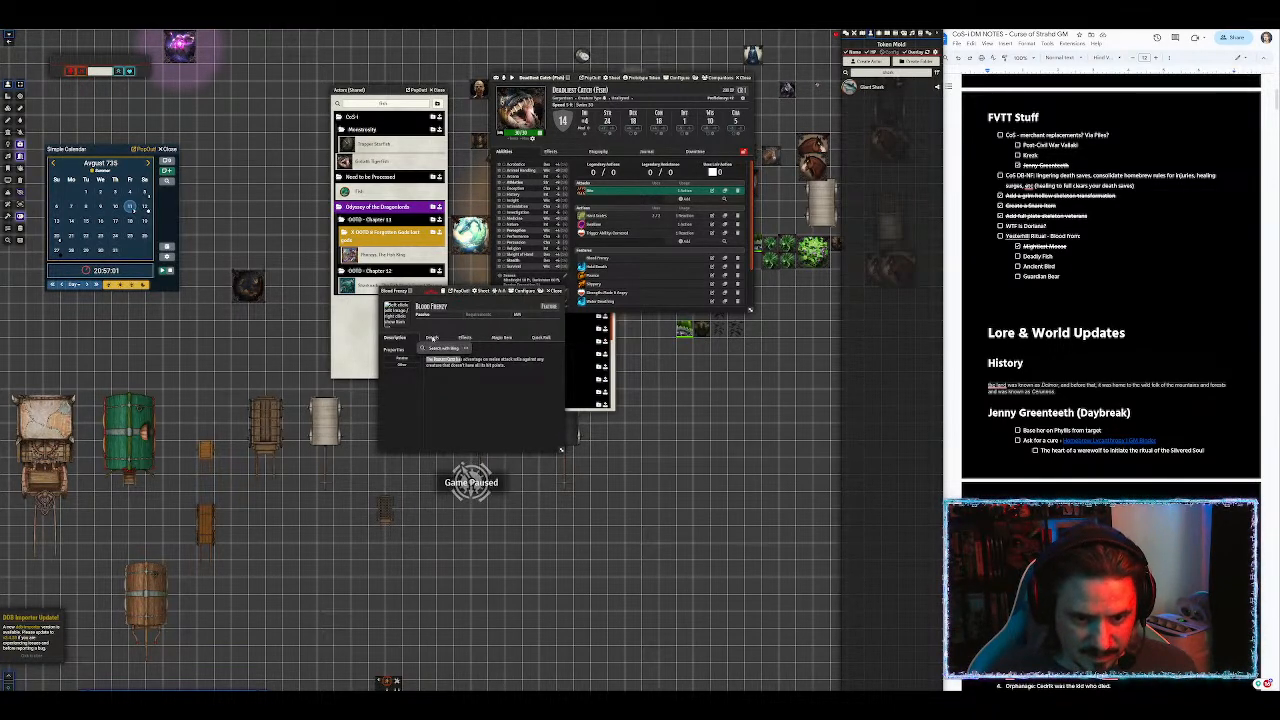
pyautogui.click(555, 351)
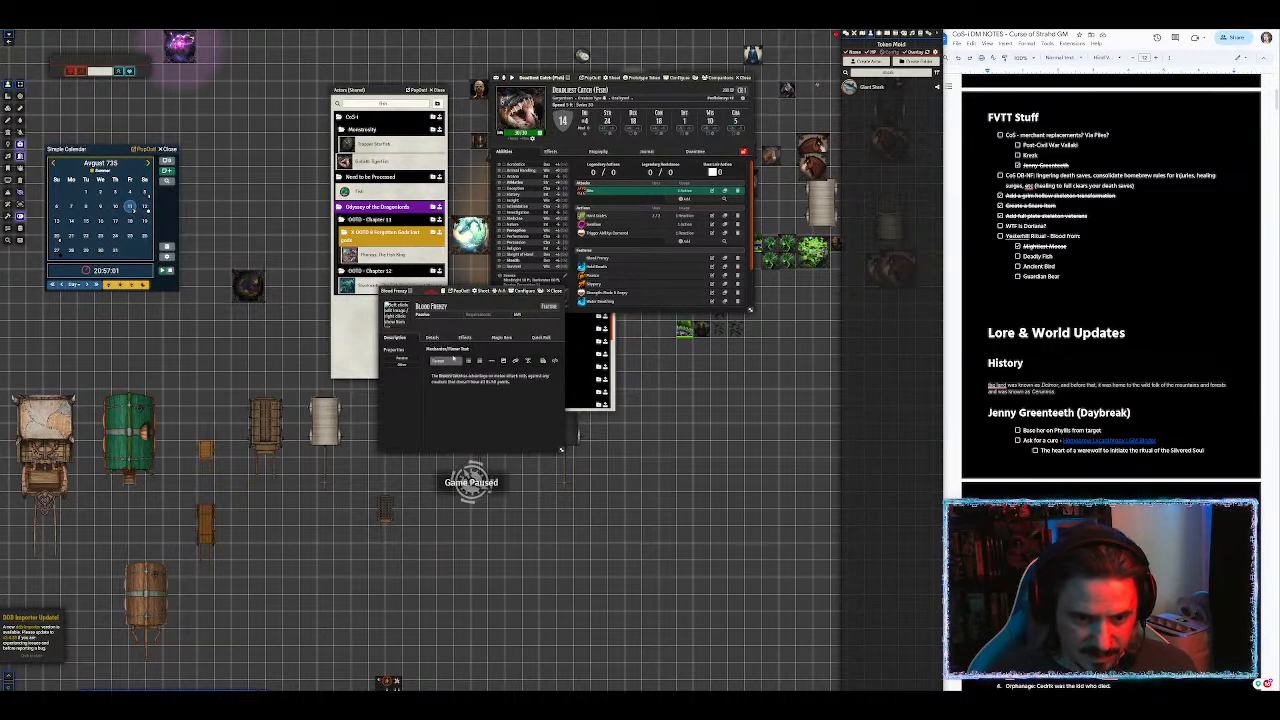
pyautogui.click(440, 361)
pyautogui.moveTo(456, 376)
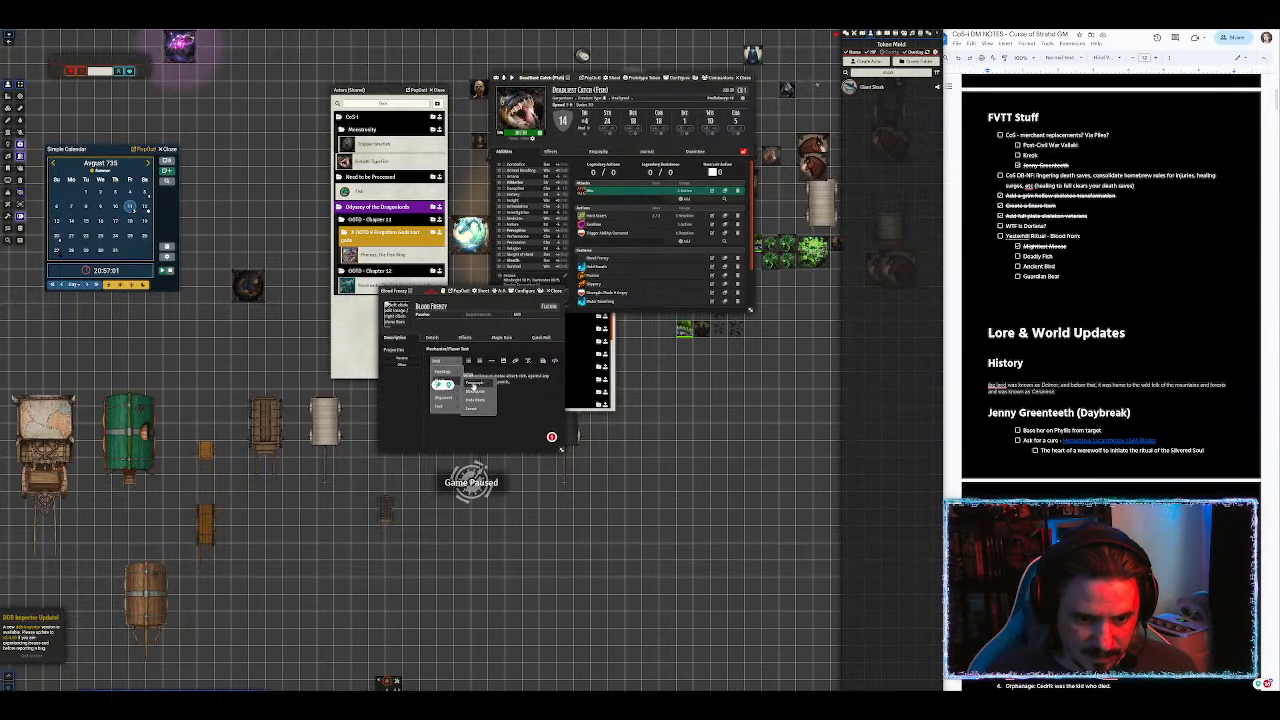
pyautogui.click(475, 391)
pyautogui.click(453, 364)
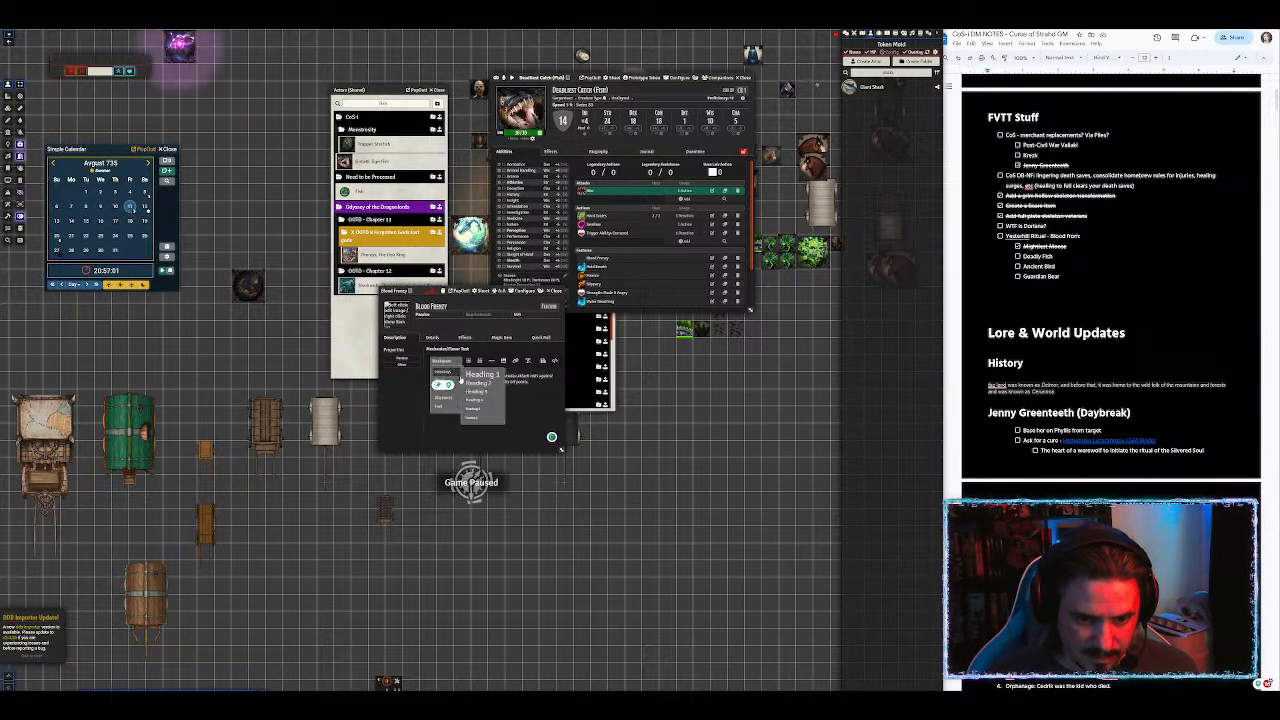
pyautogui.click(475, 391)
pyautogui.click(450, 362)
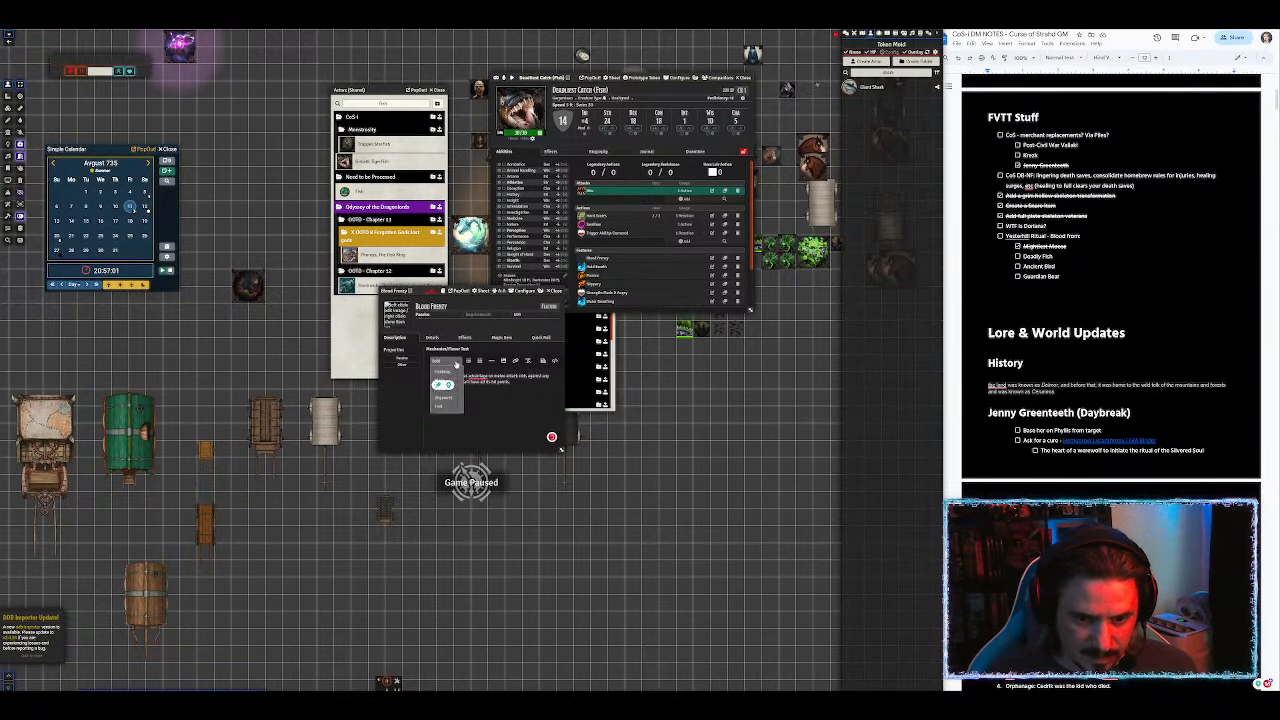
pyautogui.click(466, 375)
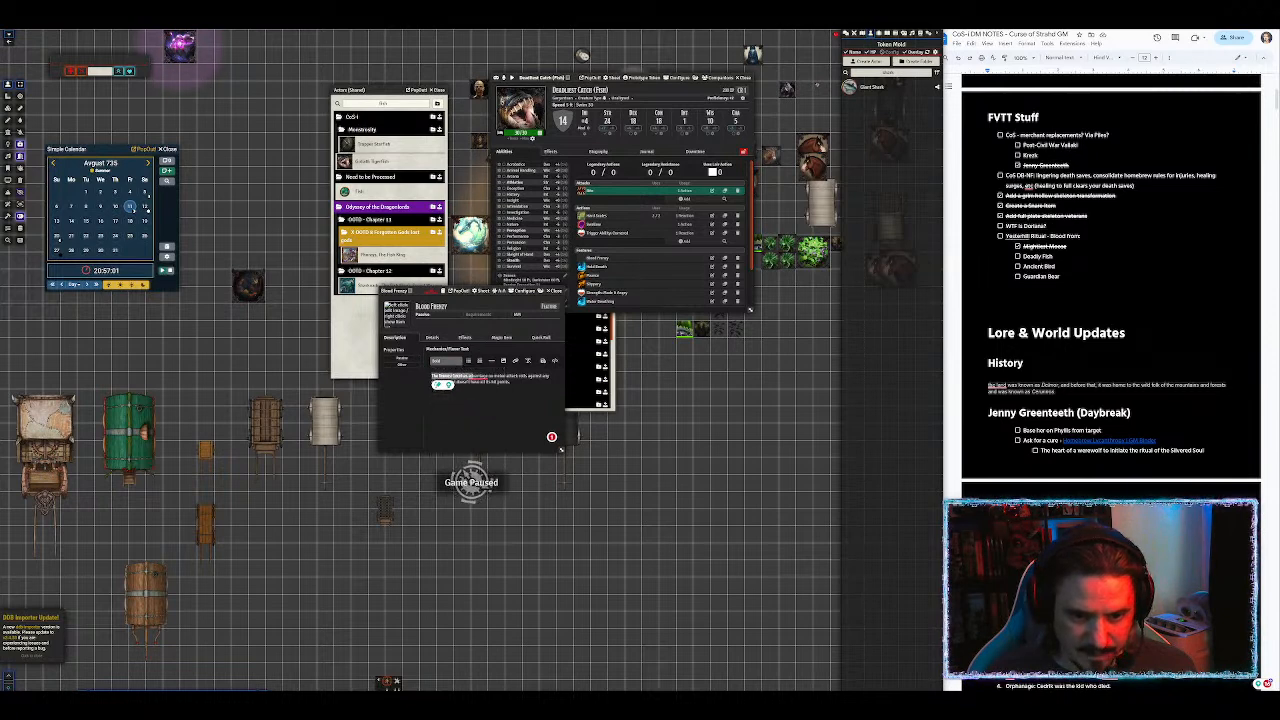
pyautogui.click(543, 362)
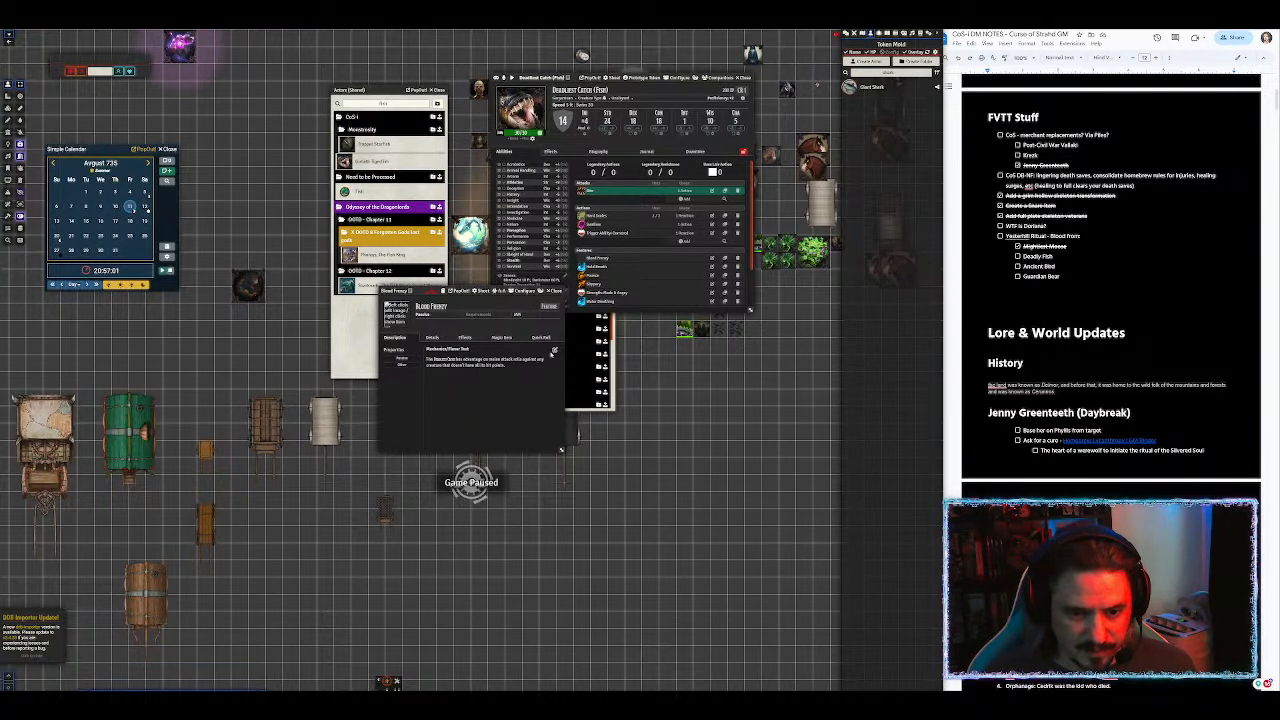
# Step: Replace the creature name wording in the Blood Frenzy description so it begins "Has advantage", save the text, and close the feature
pyautogui.click(553, 351)
pyautogui.moveTo(463, 376); pyautogui.dragTo(412, 374)
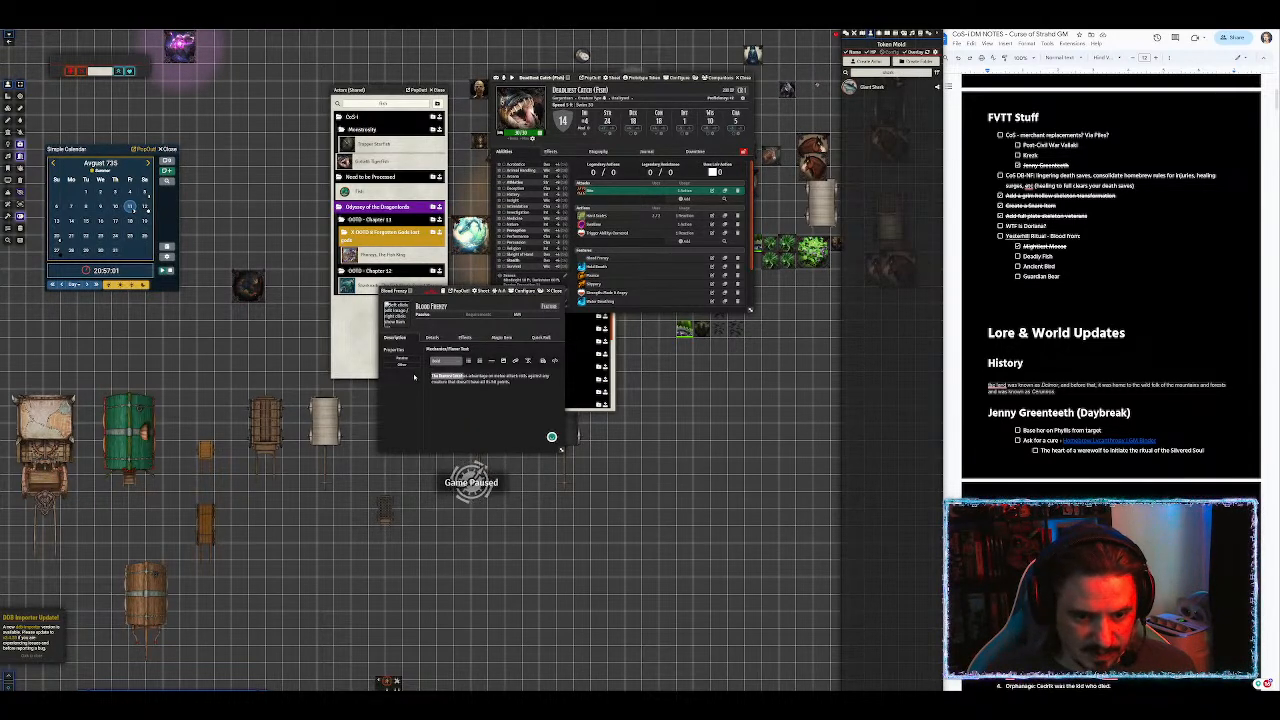
pyautogui.write('H')
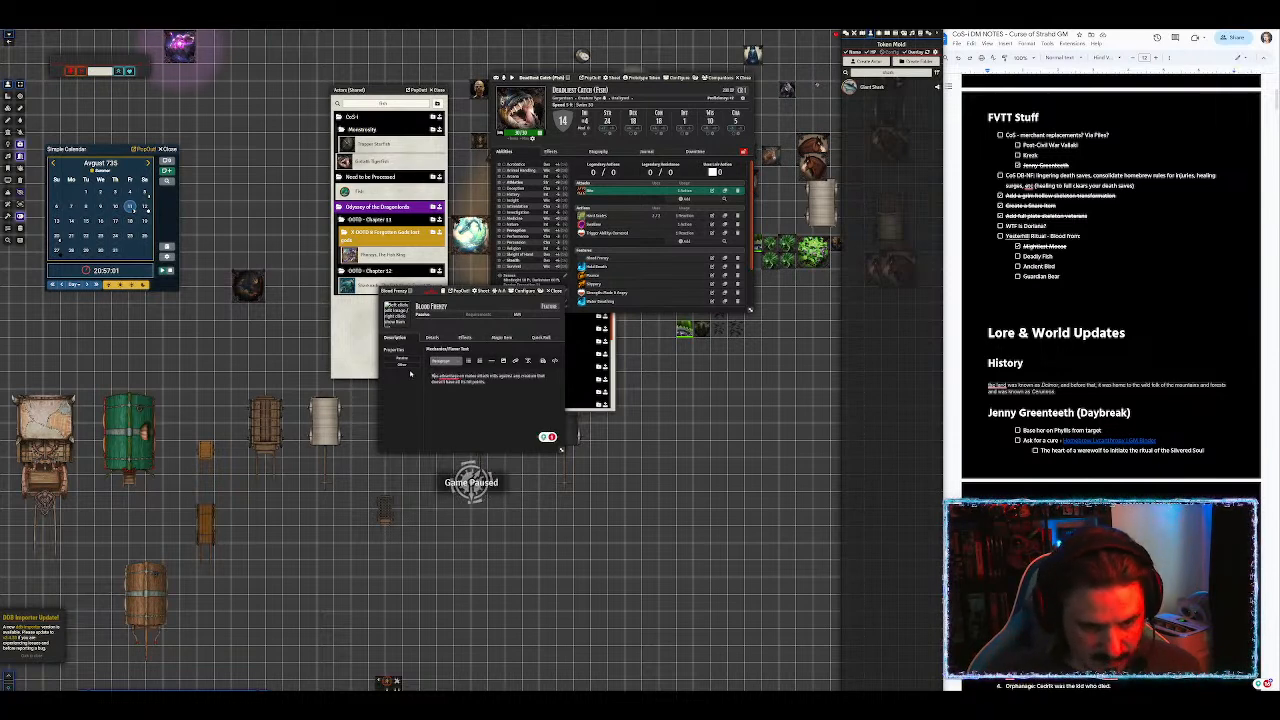
pyautogui.click(542, 361)
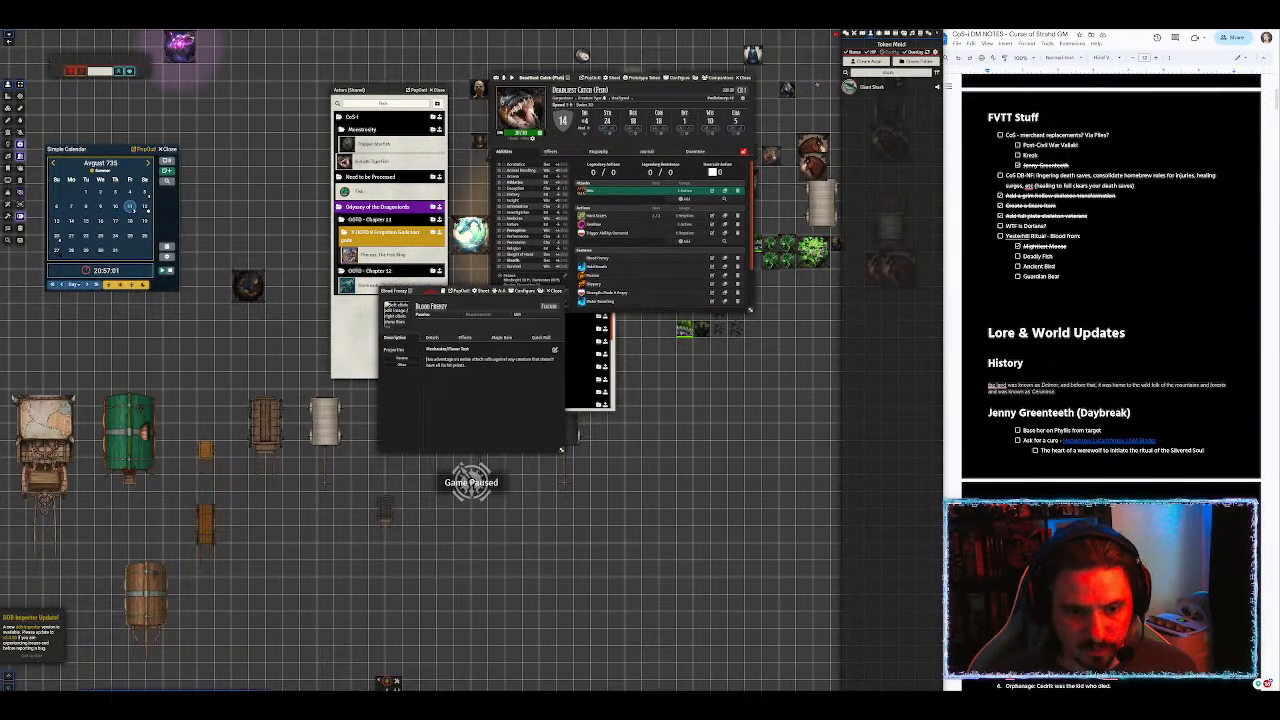
pyautogui.click(553, 292)
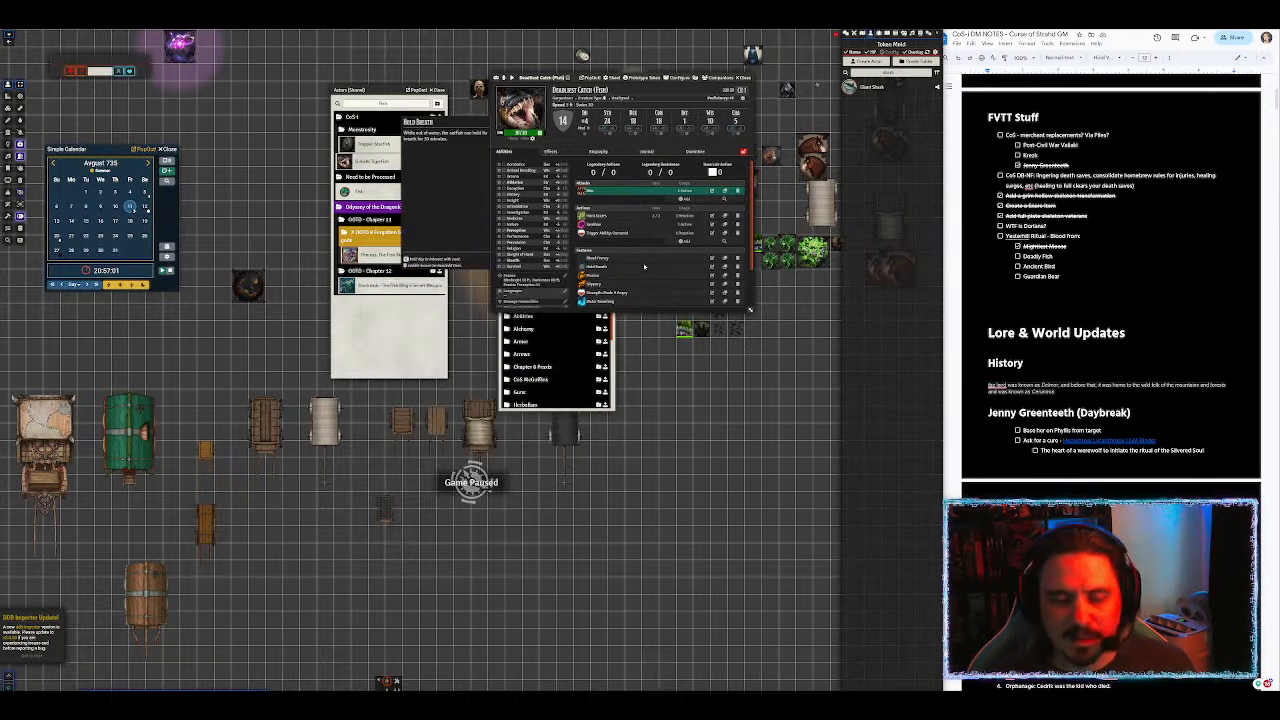
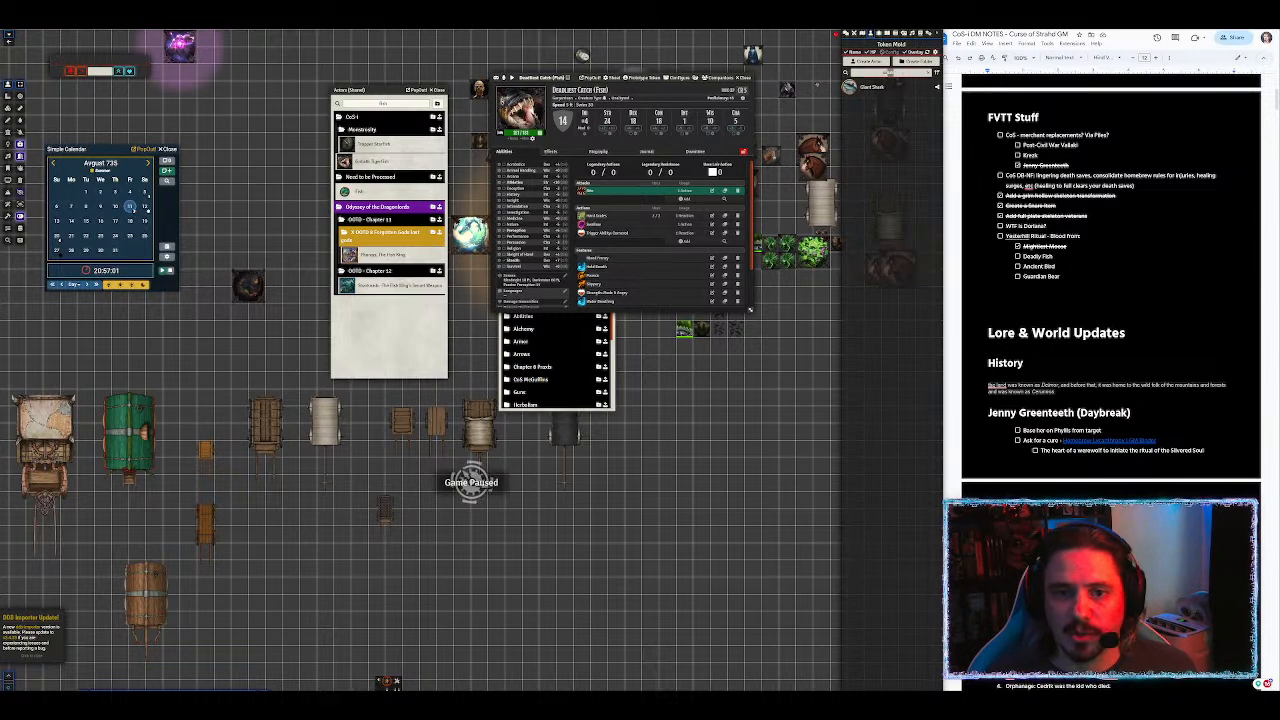
# Step: Search the world actors for "dead" and copy Deadliest Catch (Fish) into the Actors (Shared) compendium
pyautogui.write('dead')
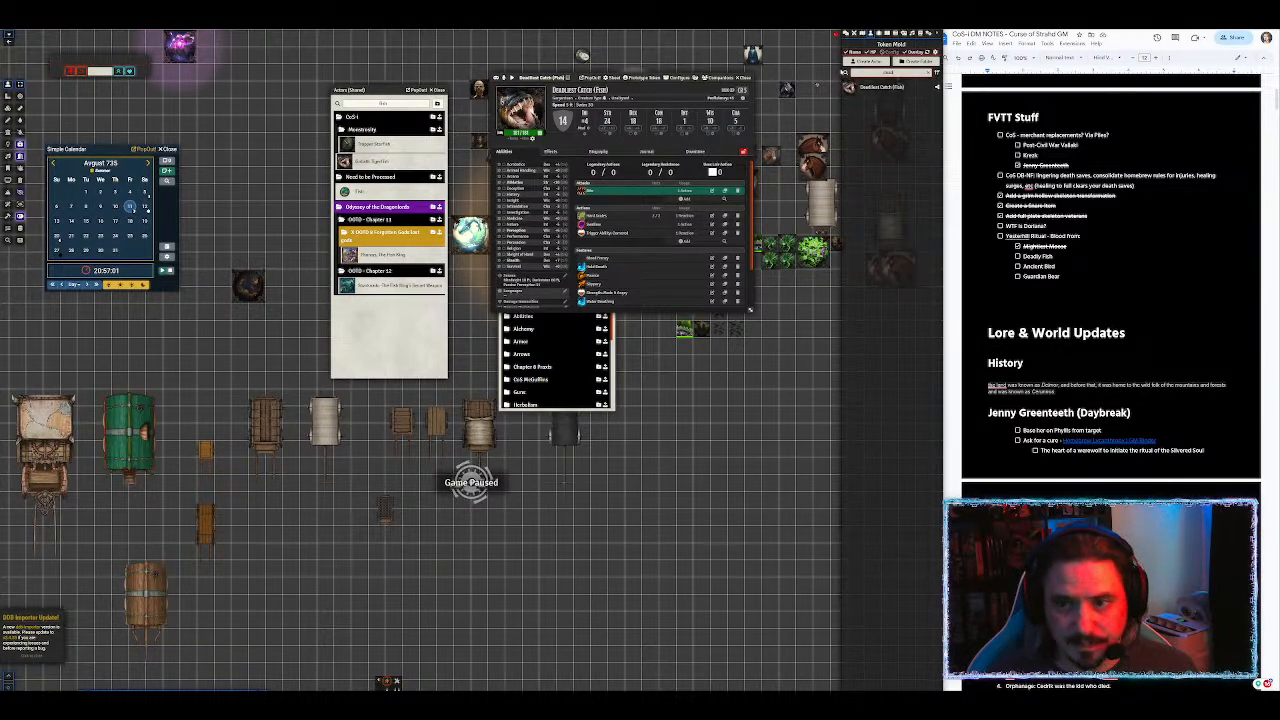
pyautogui.moveTo(888, 88); pyautogui.dragTo(390, 340)
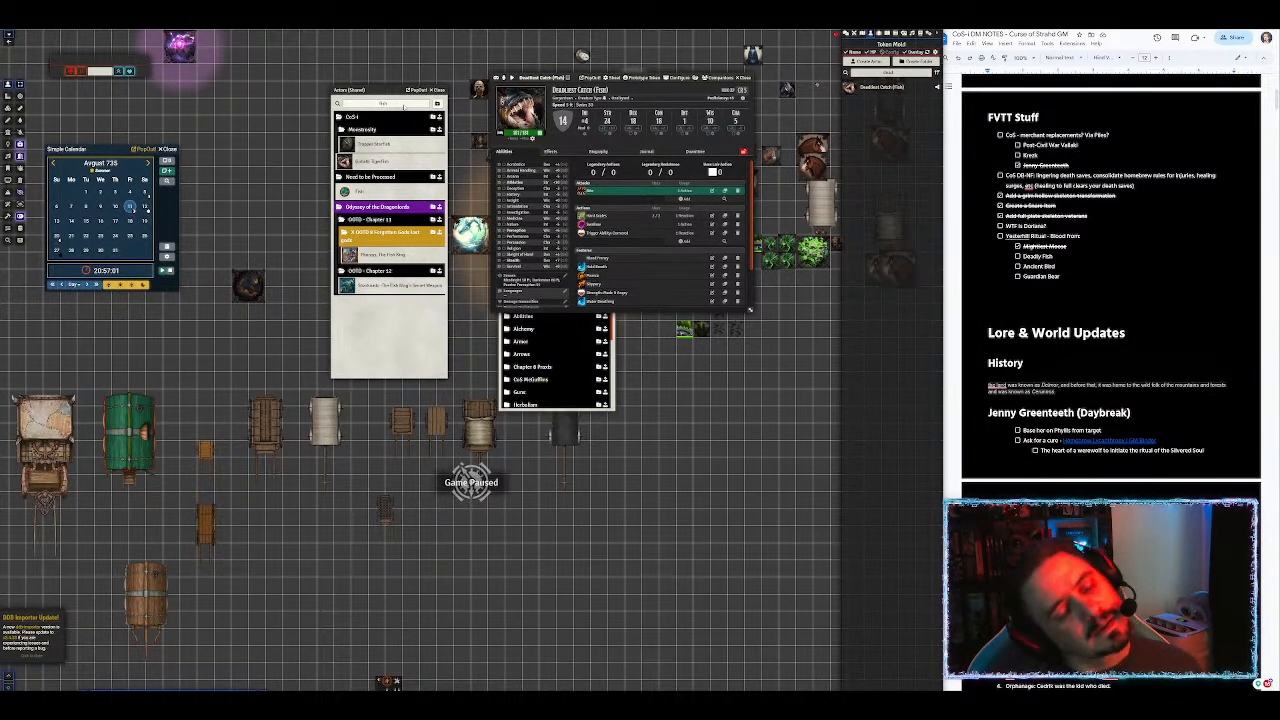
# Step: Search the shared compendium for "moo", open CoS - Mightiest Moose to examine its hit points, and close the sheet
pyautogui.doubleClick(404, 106)
pyautogui.click(401, 105)
pyautogui.press('BackSpace')
pyautogui.press('BackSpace')
pyautogui.press('BackSpace')
pyautogui.press('BackSpace')
pyautogui.write('moo')
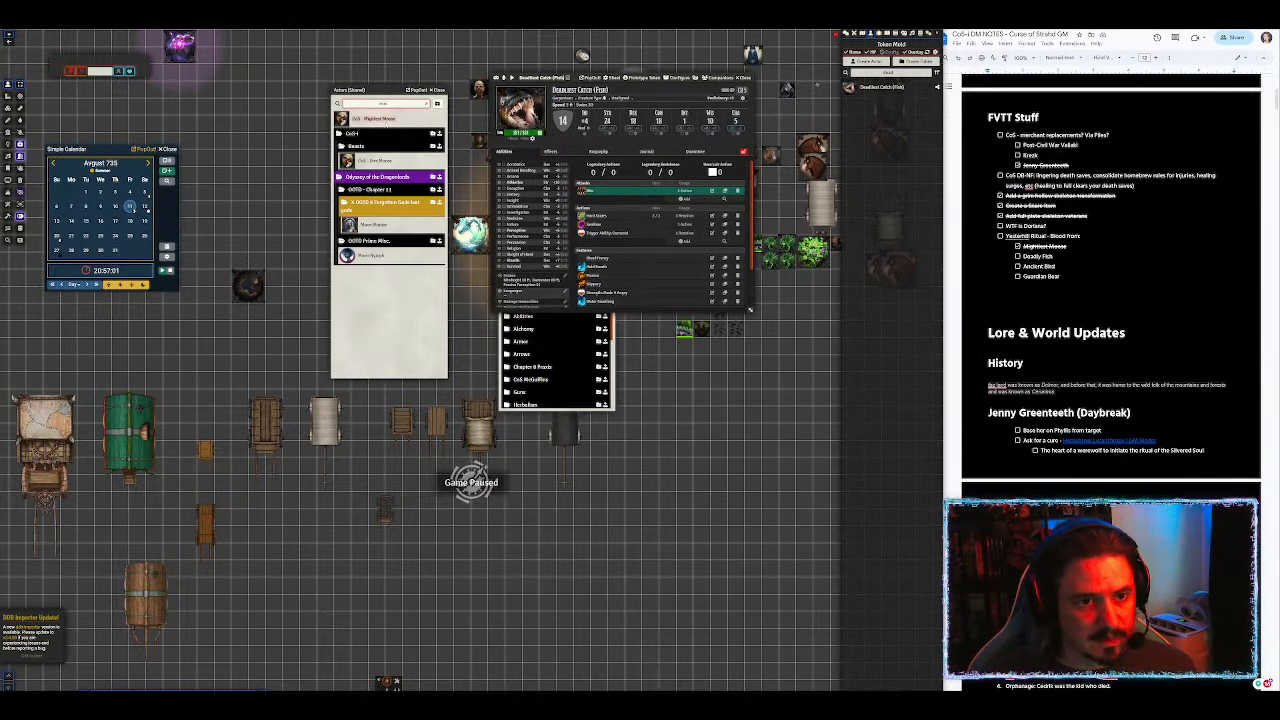
pyautogui.click(378, 118)
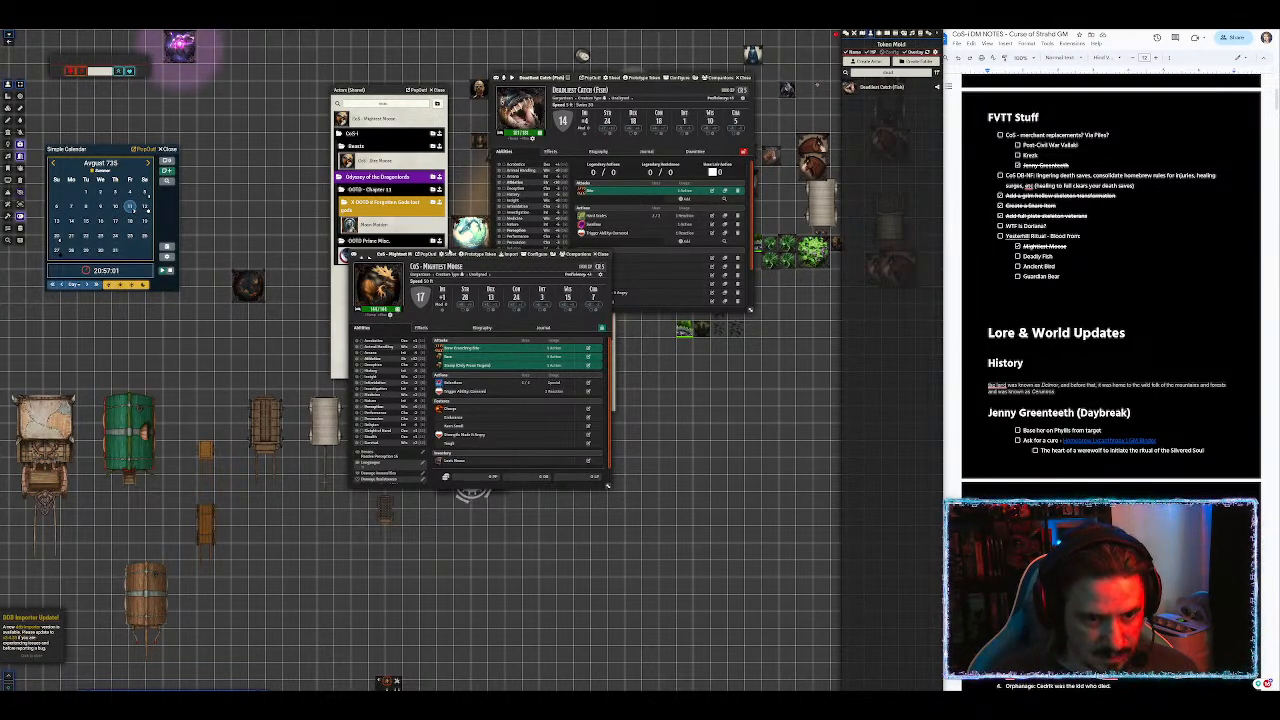
pyautogui.click(396, 311)
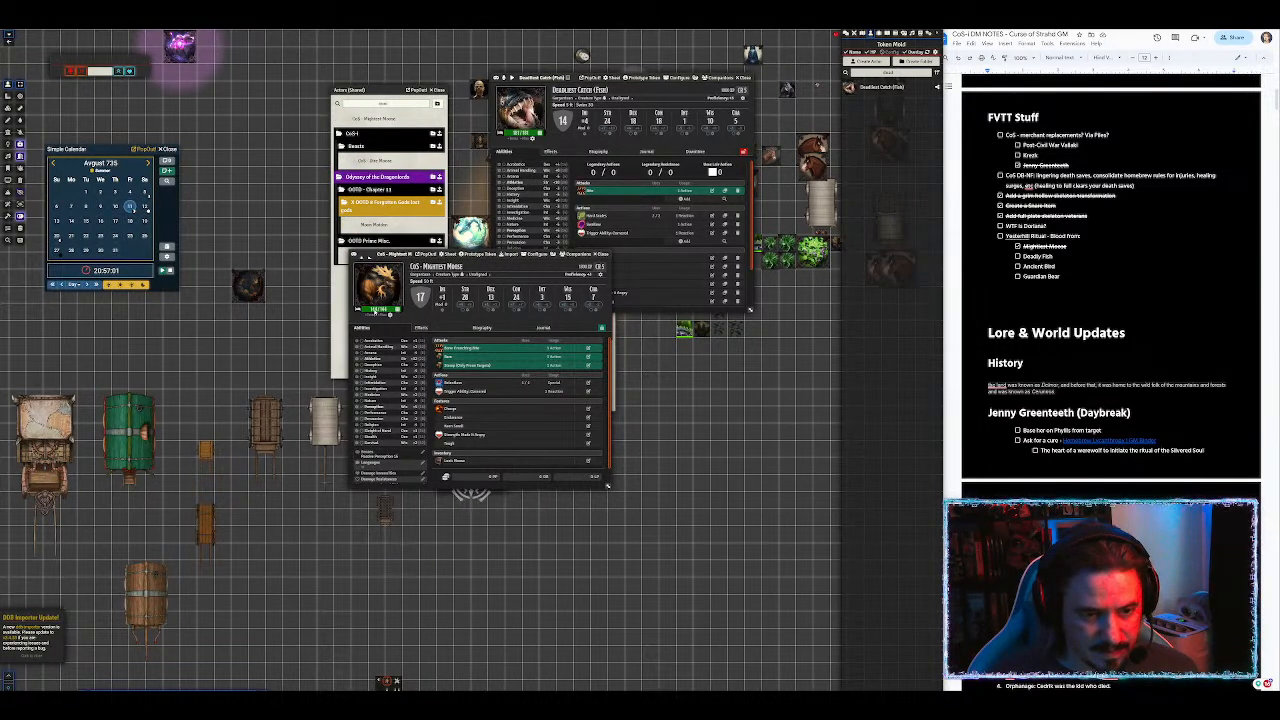
pyautogui.click(397, 310)
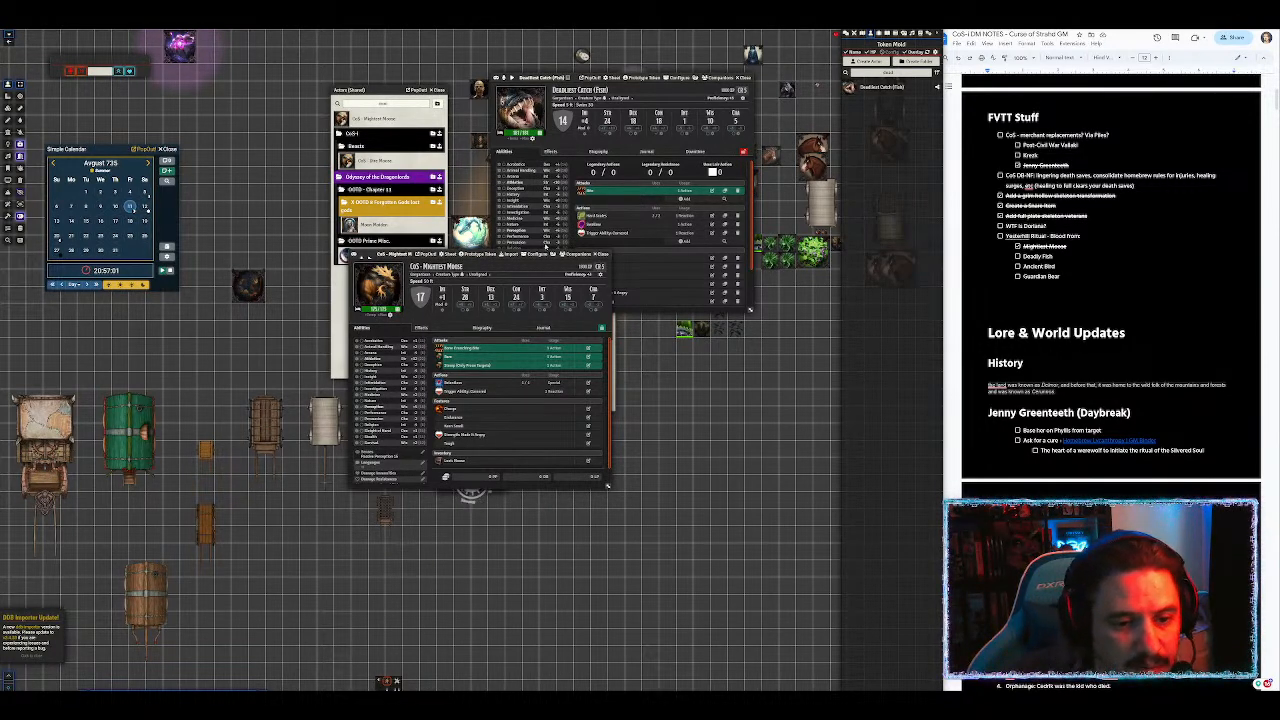
pyautogui.click(601, 254)
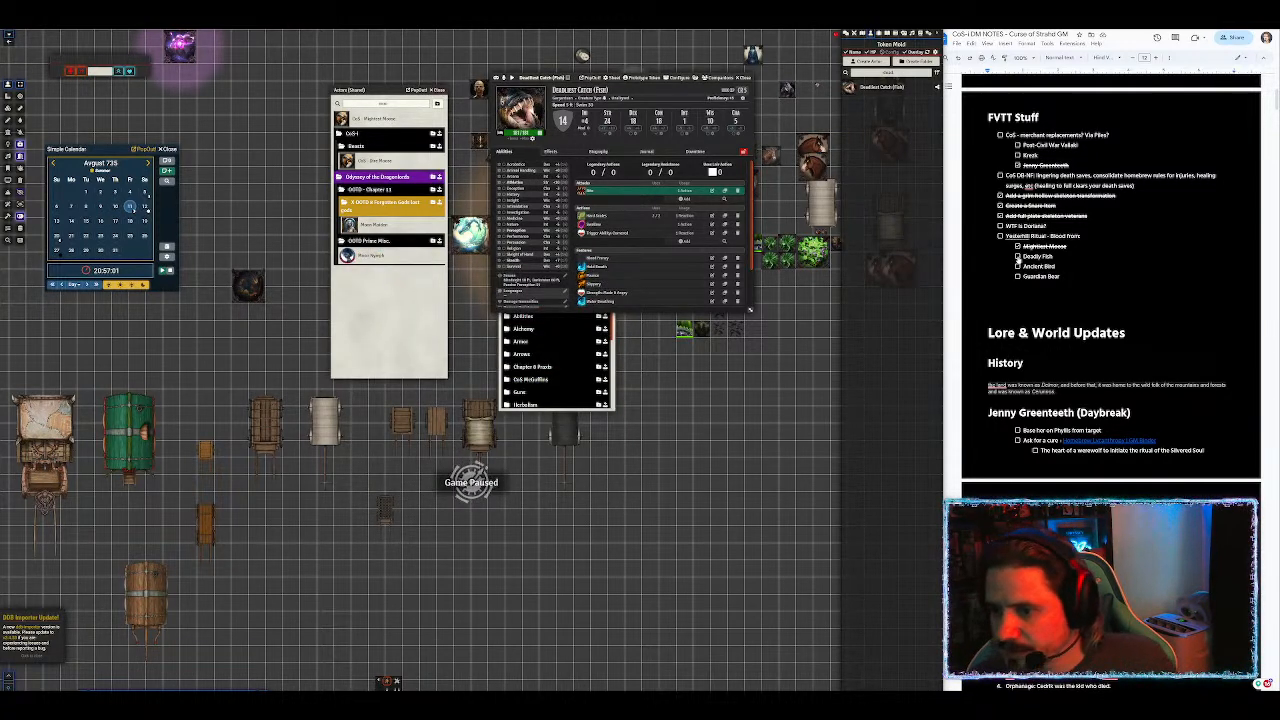
# Step: Check off Deadly Fish and Ancient Bird in the Yesterhill Ritual list of the DM notes
pyautogui.click(1017, 257)
pyautogui.click(1017, 267)
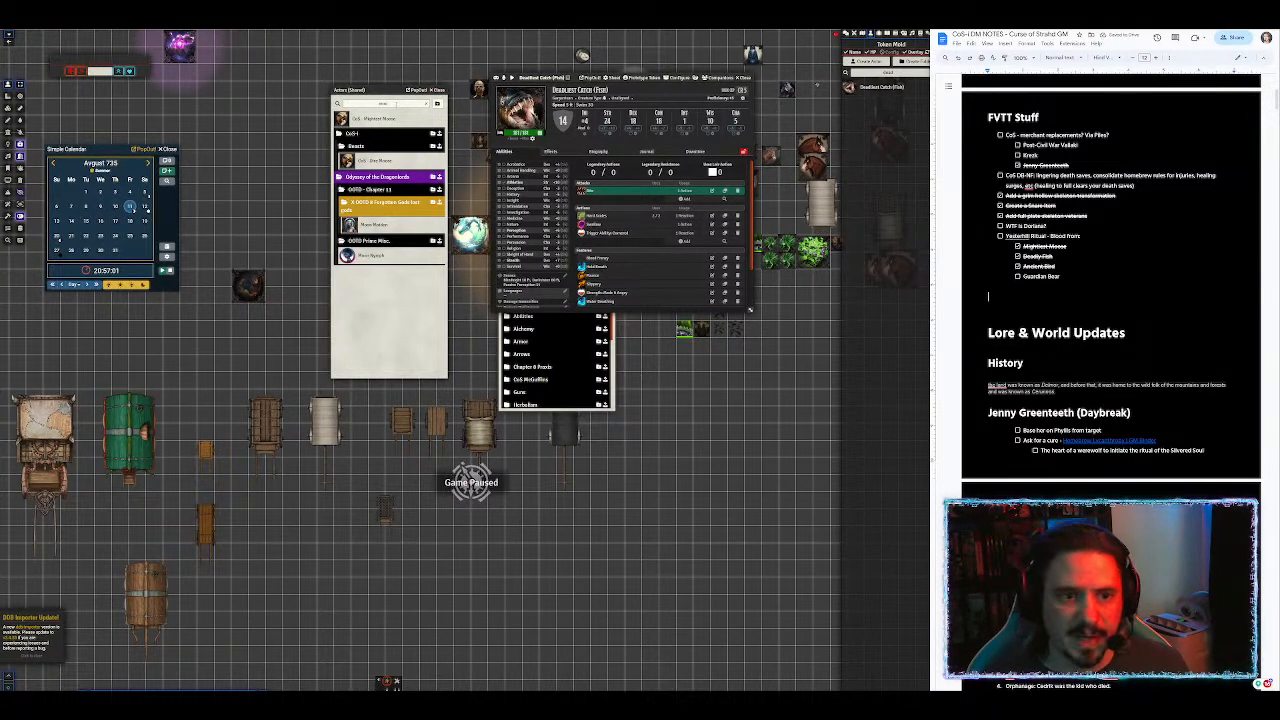
# Step: Search the shared compendium and the world actors for "bear" and open the CoS - Bear, brown, cave, black sheet
pyautogui.write('bear')
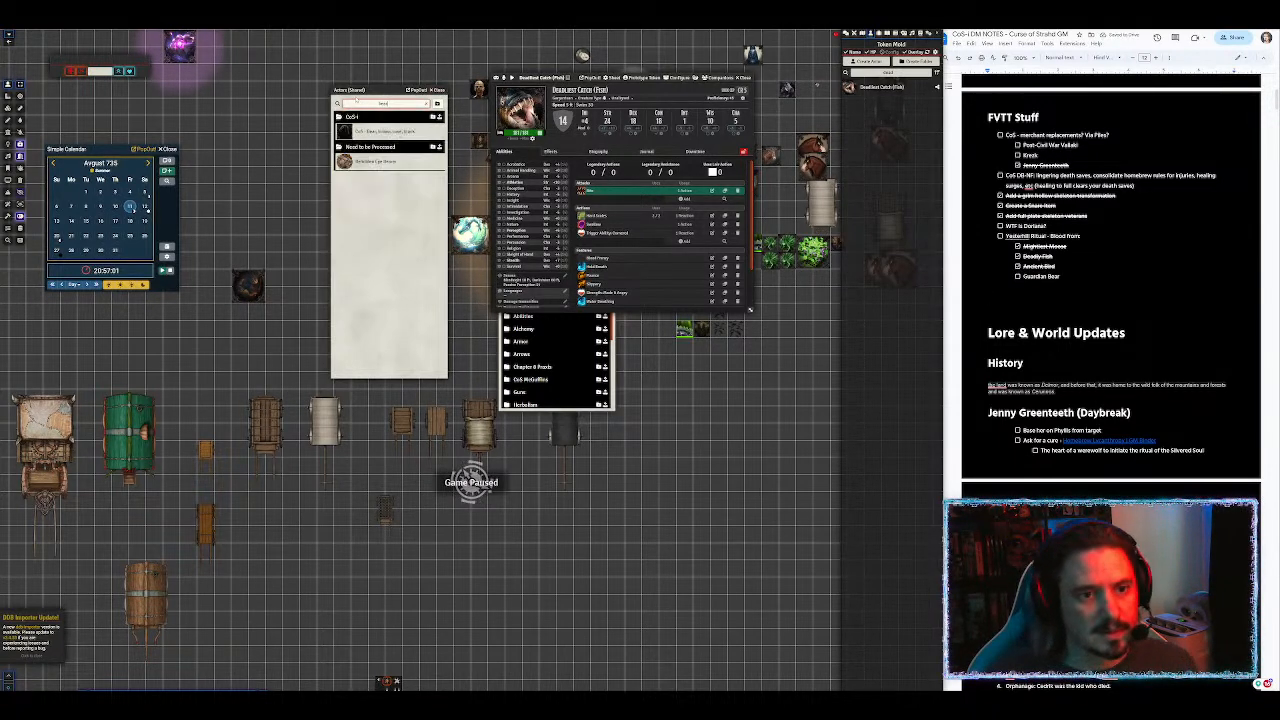
pyautogui.doubleClick(886, 73)
pyautogui.write('bi')
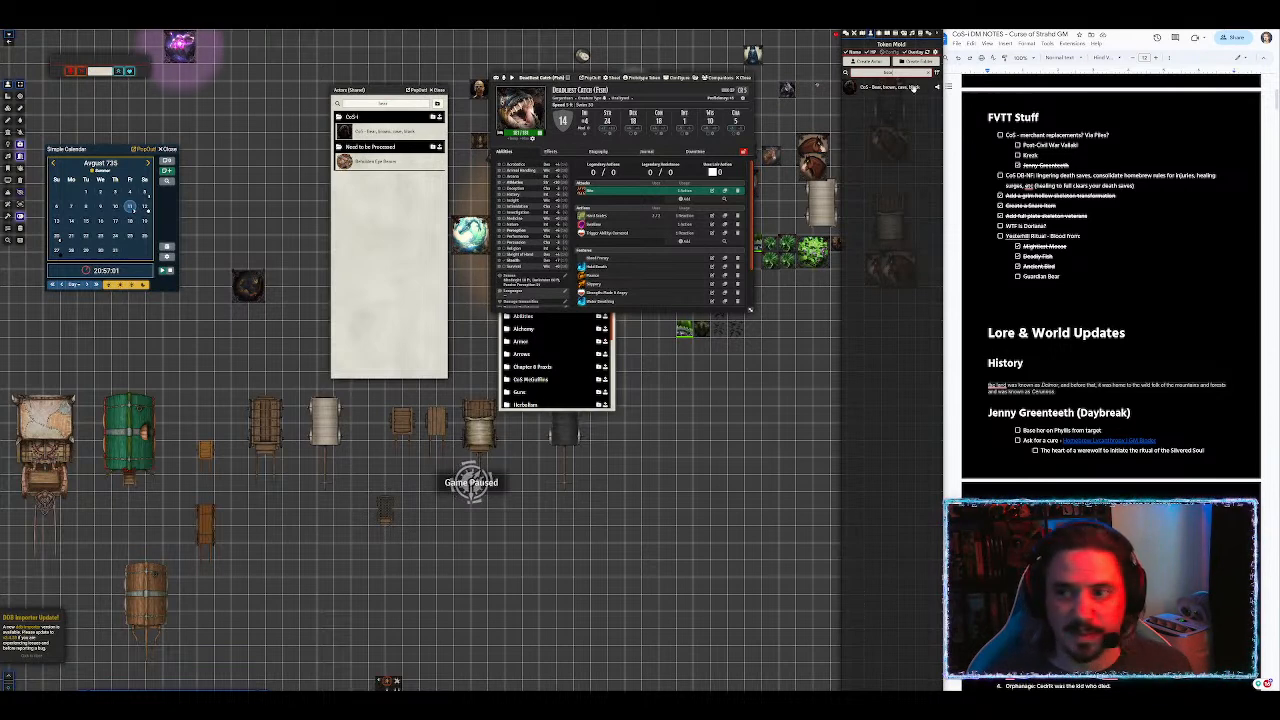
pyautogui.click(905, 88)
pyautogui.moveTo(401, 255); pyautogui.dragTo(446, 51)
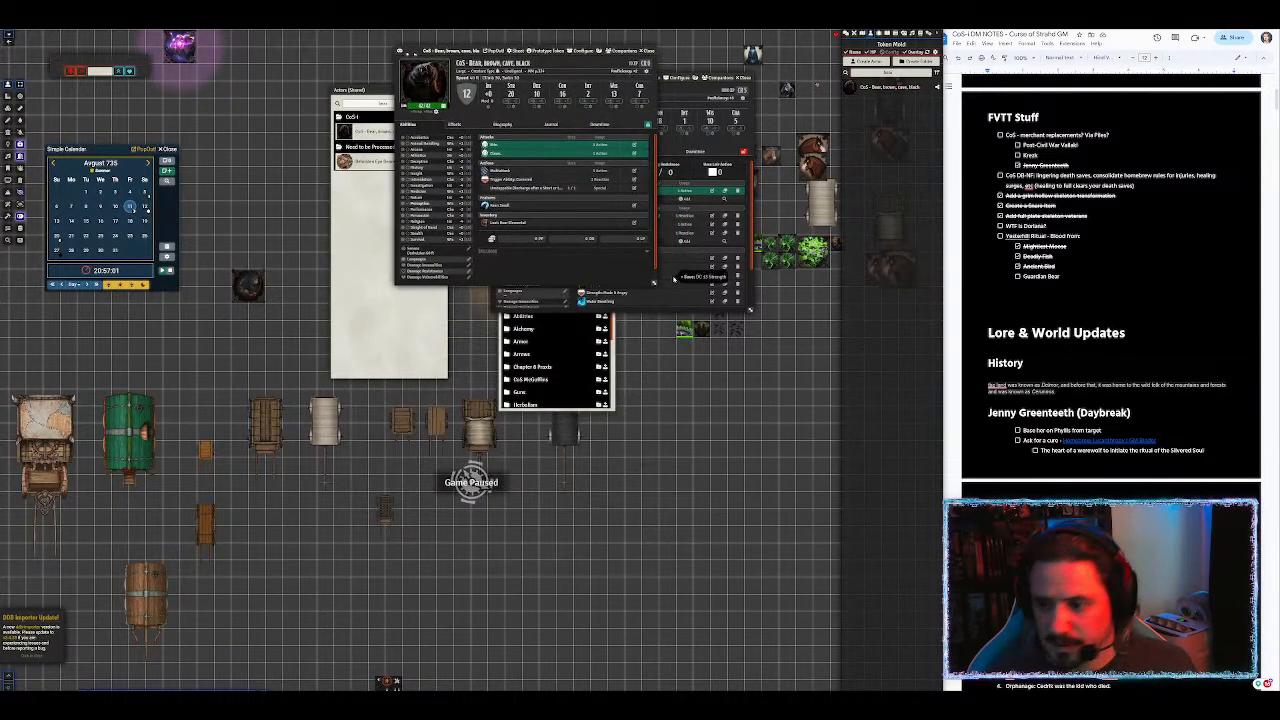
# Step: Rename the bear actor "CoS - Guardian Bear"
pyautogui.moveTo(535, 63); pyautogui.dragTo(470, 64)
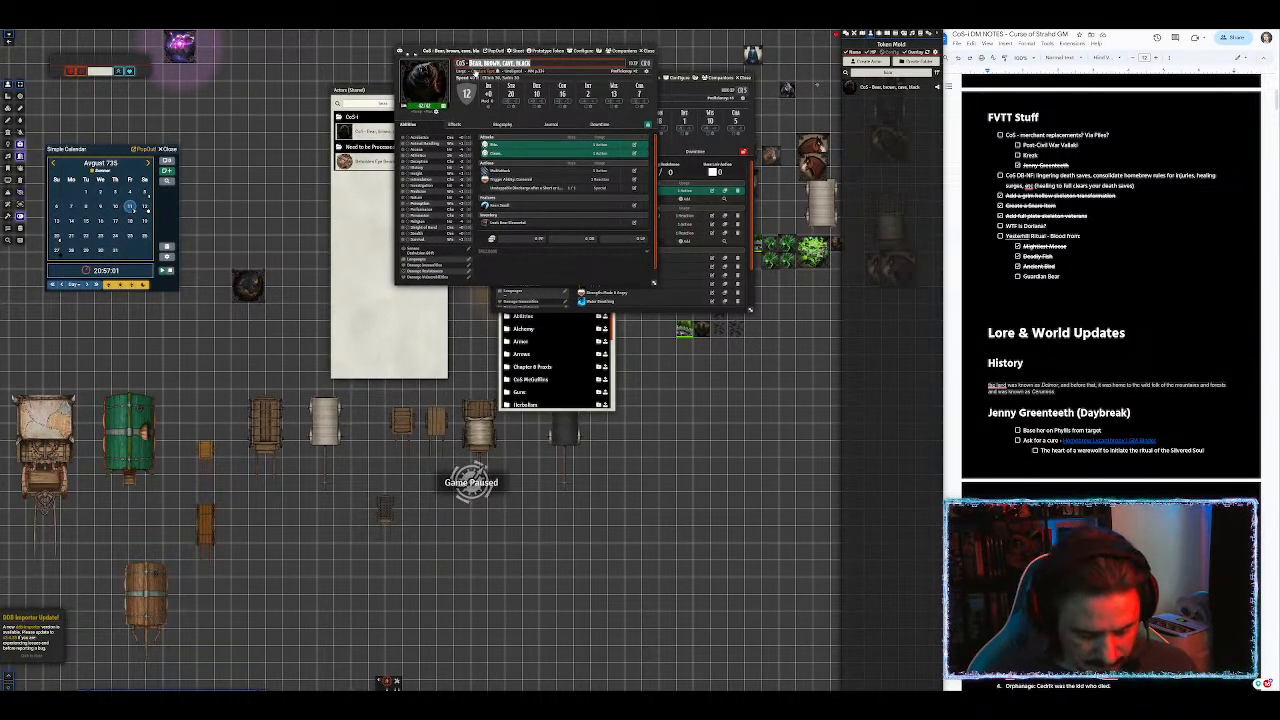
pyautogui.write('Guardian Bear')
pyautogui.press('Return')
# Step: Search all content for "sent" and add the Sentinel feat to the Guardian Bear sheet
pyautogui.click(877, 34)
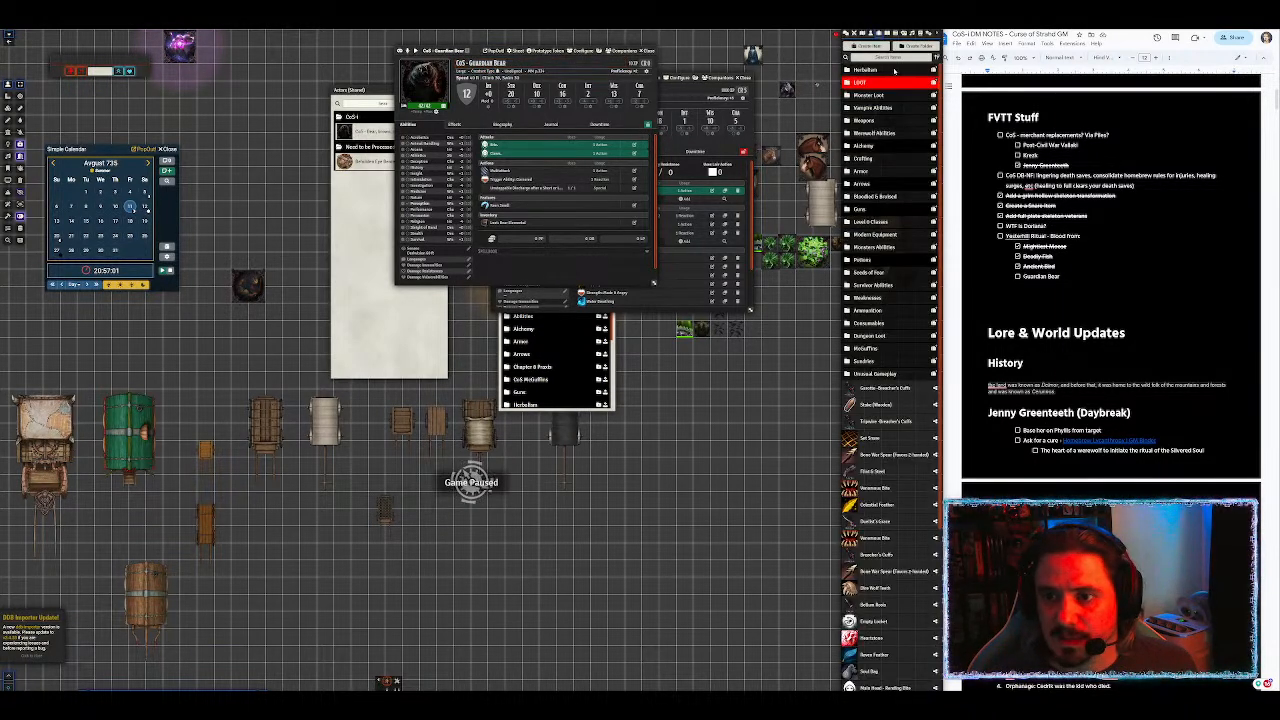
pyautogui.write('sod')
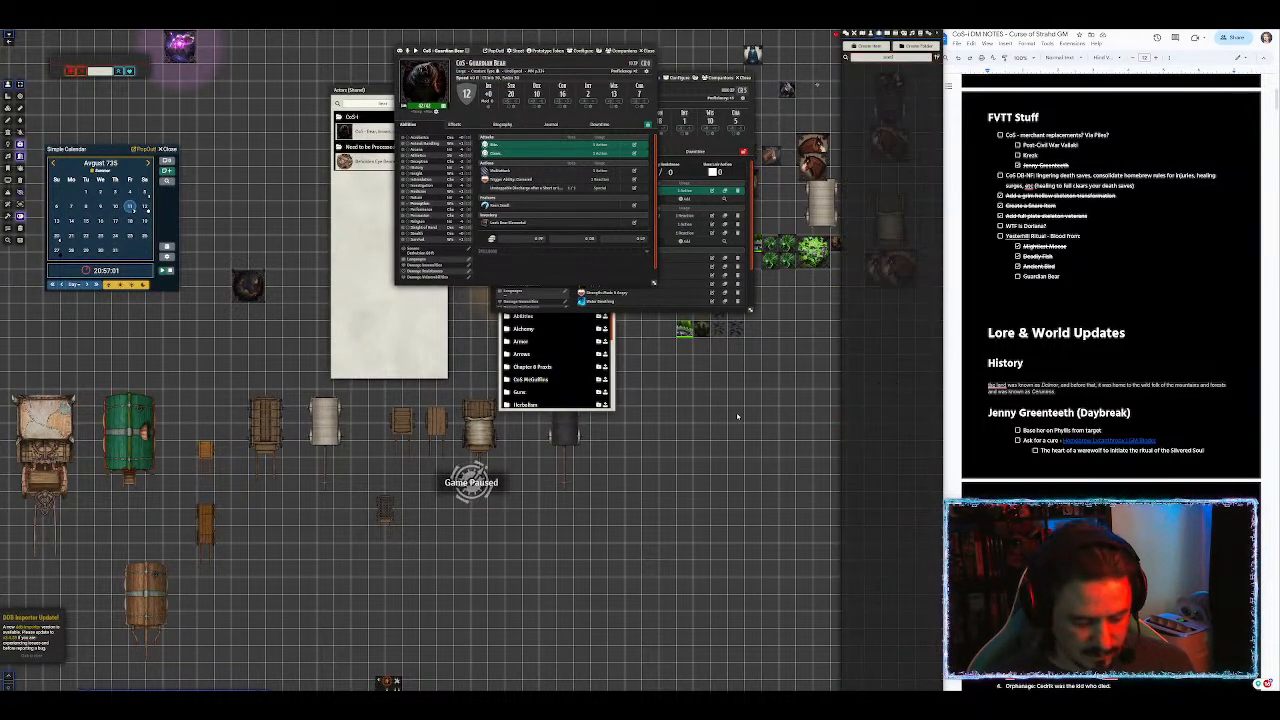
pyautogui.hotkey('ctrl', 'space')
pyautogui.write('sent')
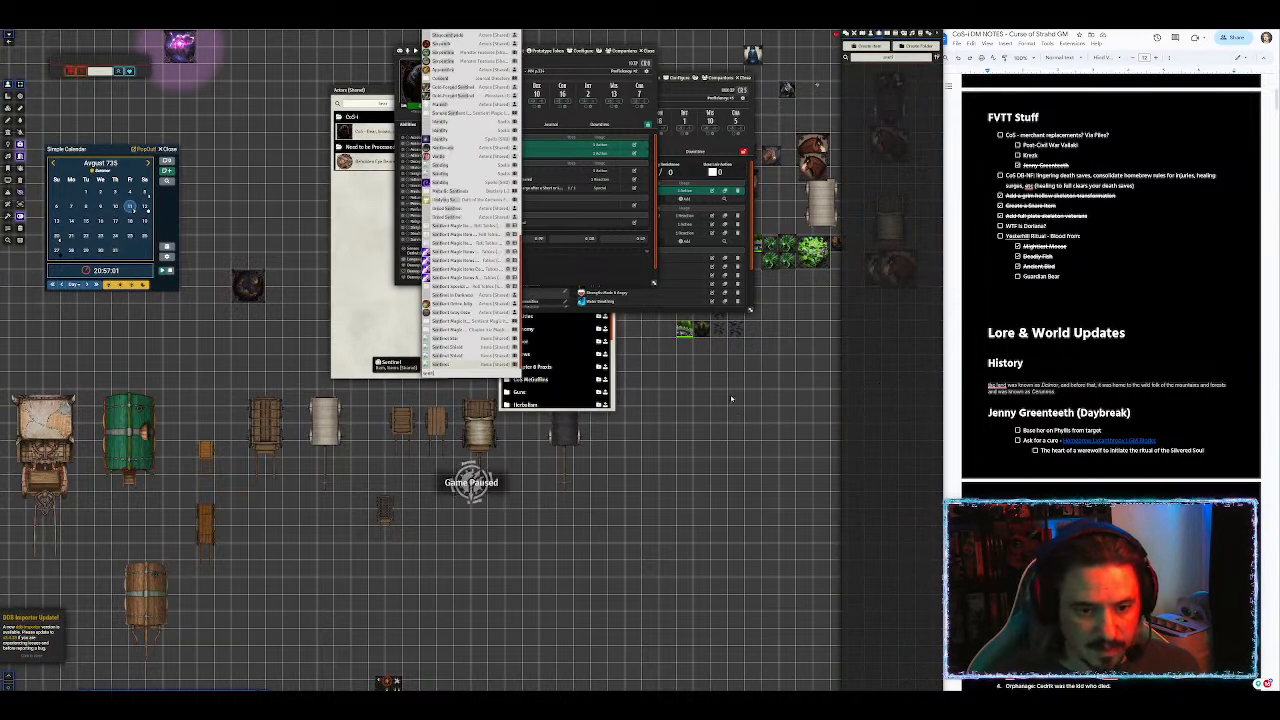
pyautogui.moveTo(472, 365); pyautogui.dragTo(565, 270)
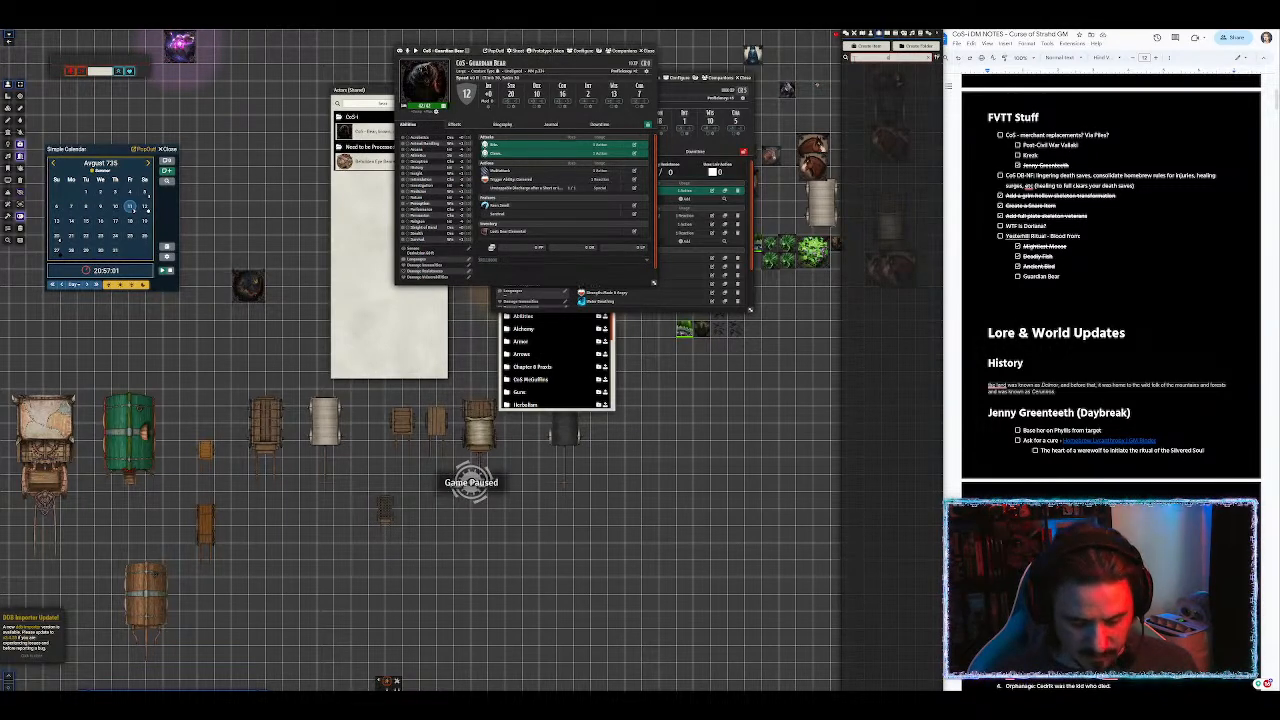
# Step: Find and open the Monster Traits DOM Template GG actor, place its sheet beside the Guardian Bear's, and enlarge both sheets
pyautogui.write('gg')
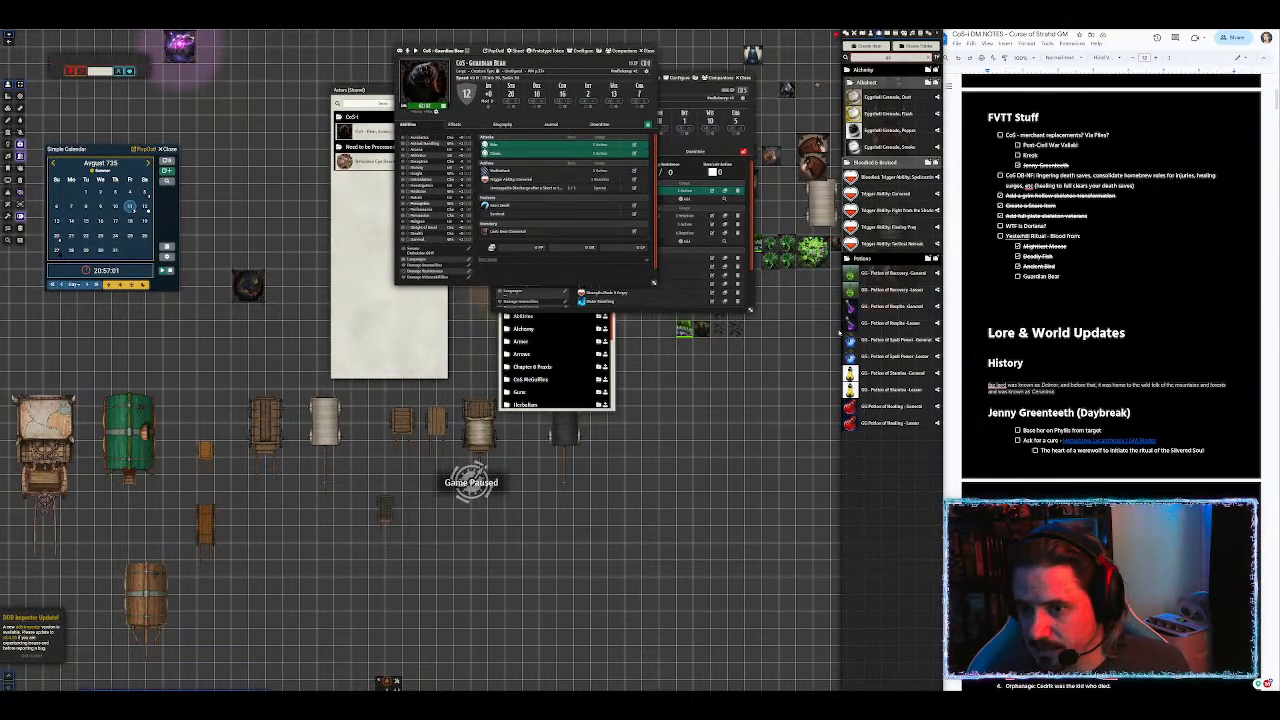
pyautogui.click(866, 37)
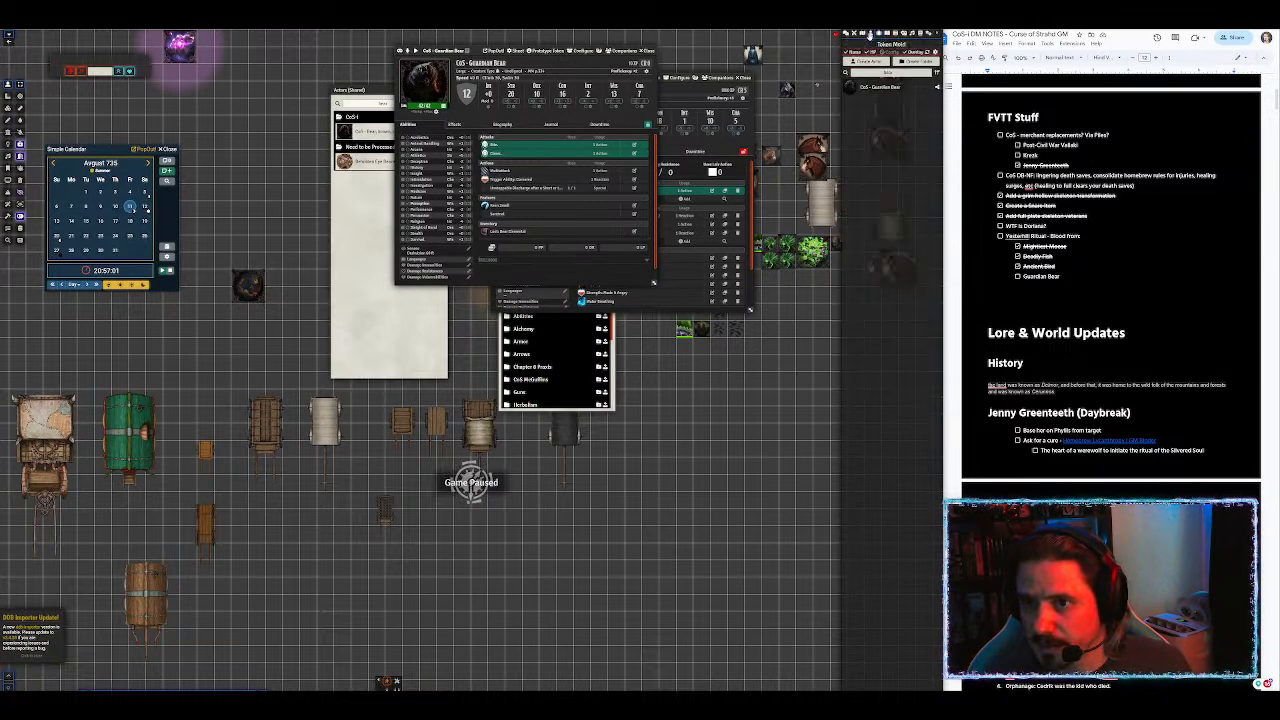
pyautogui.write('tem')
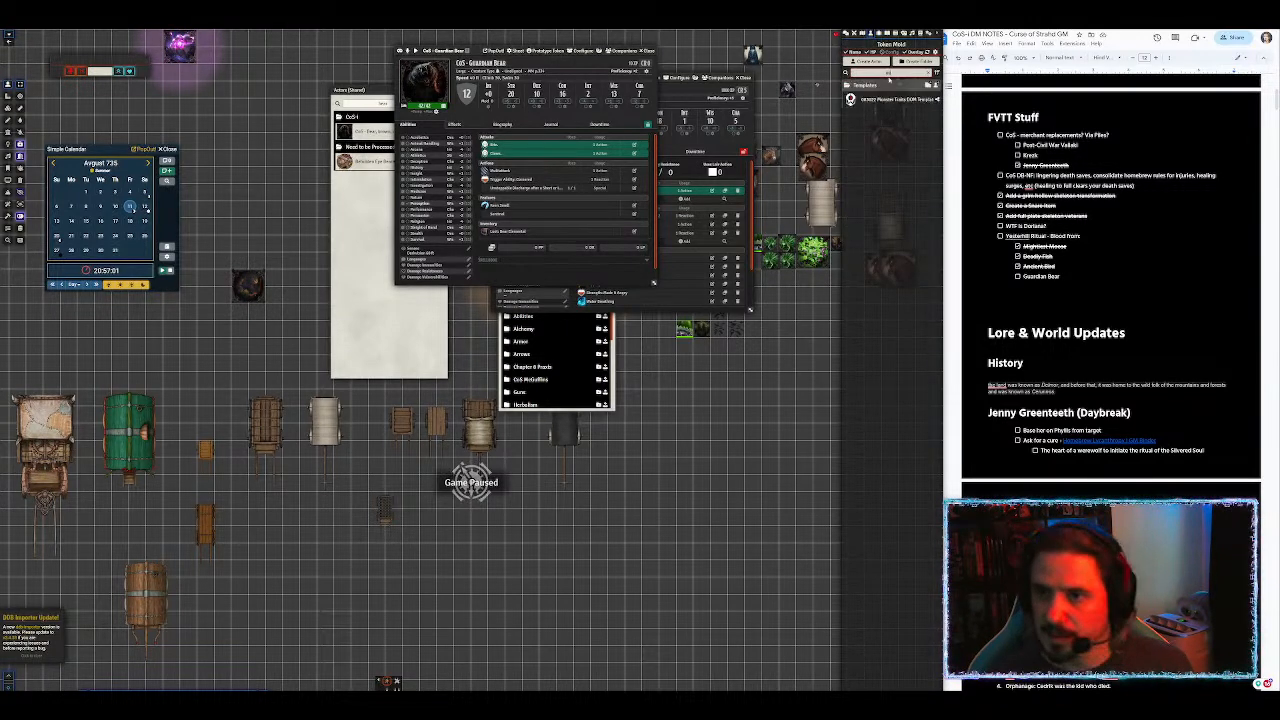
pyautogui.click(877, 103)
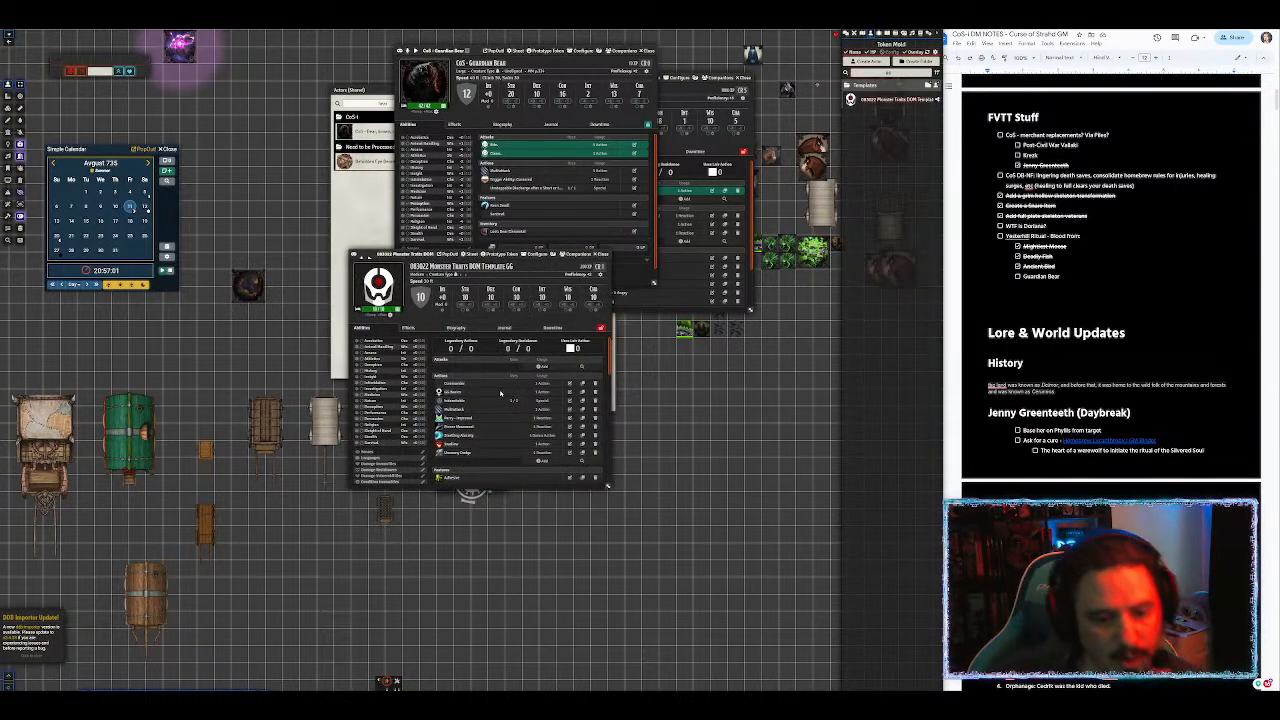
pyautogui.moveTo(410, 254); pyautogui.dragTo(228, 93)
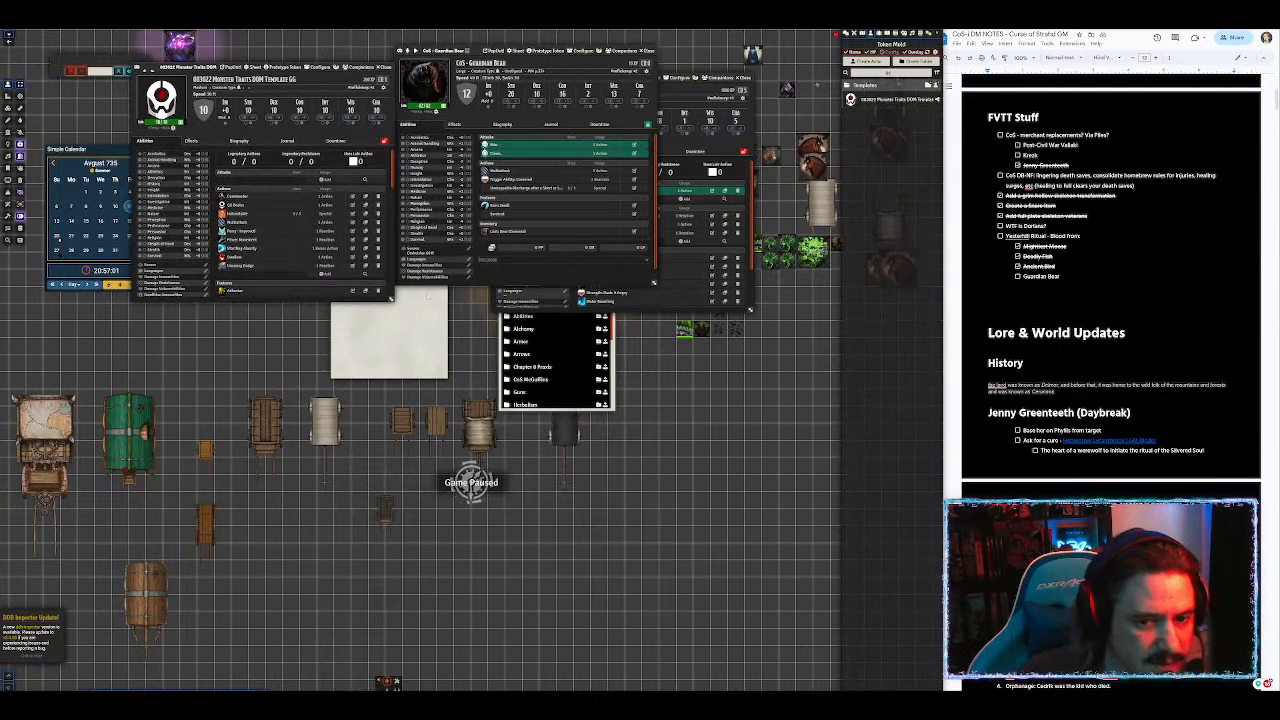
pyautogui.moveTo(390, 298); pyautogui.dragTo(395, 338)
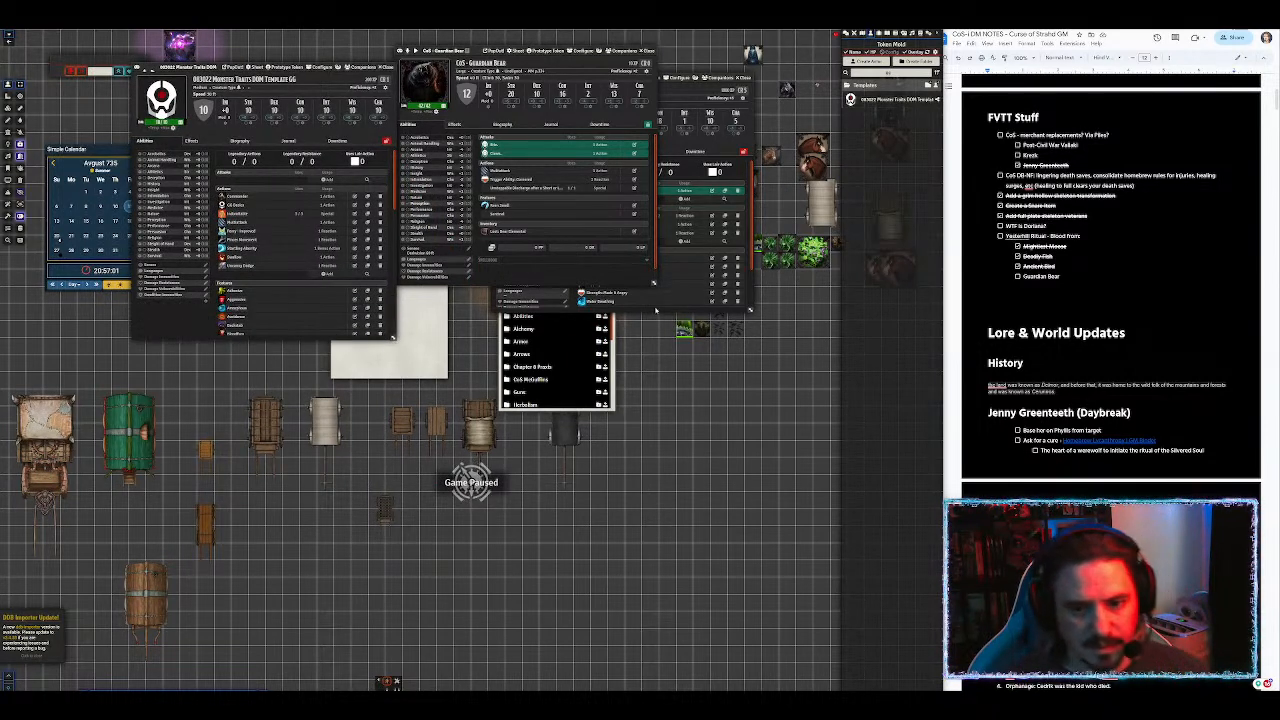
pyautogui.moveTo(655, 284); pyautogui.dragTo(667, 327)
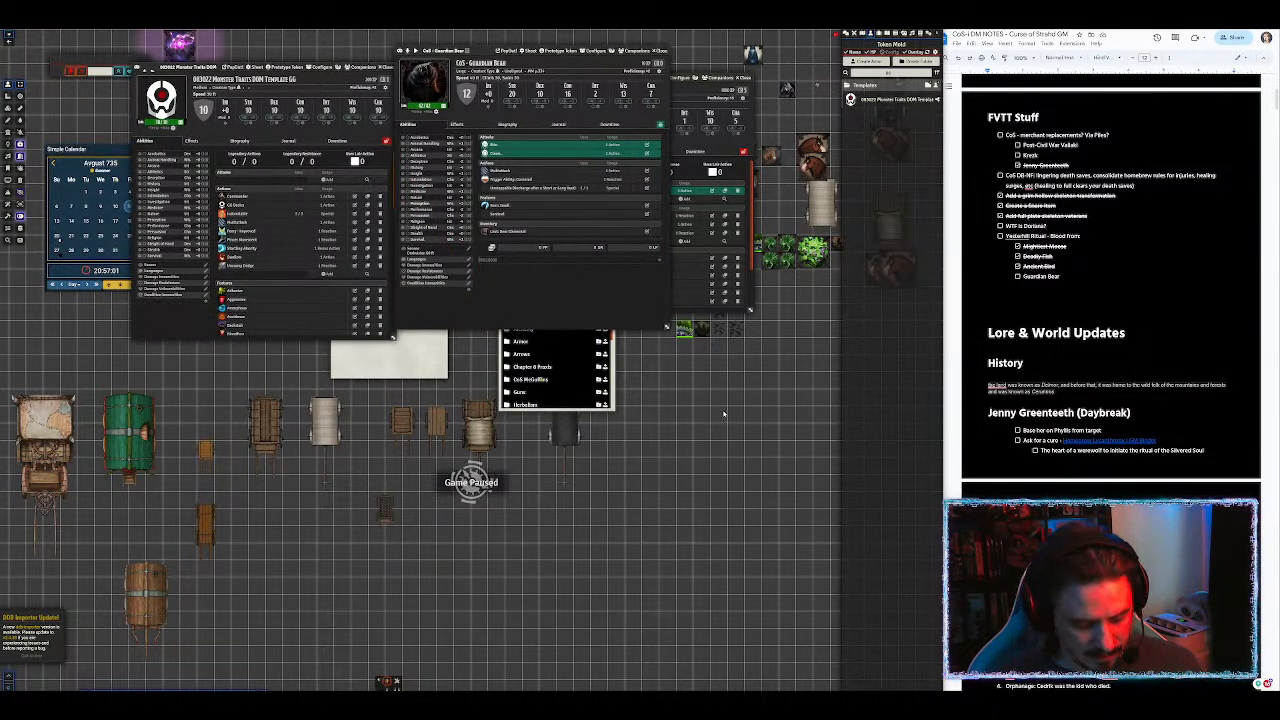
# Step: Search all content for "stoneski" and add the Stoneskin spell to the Guardian Bear sheet
pyautogui.hotkey('ctrl', 'space')
pyautogui.write('stone')
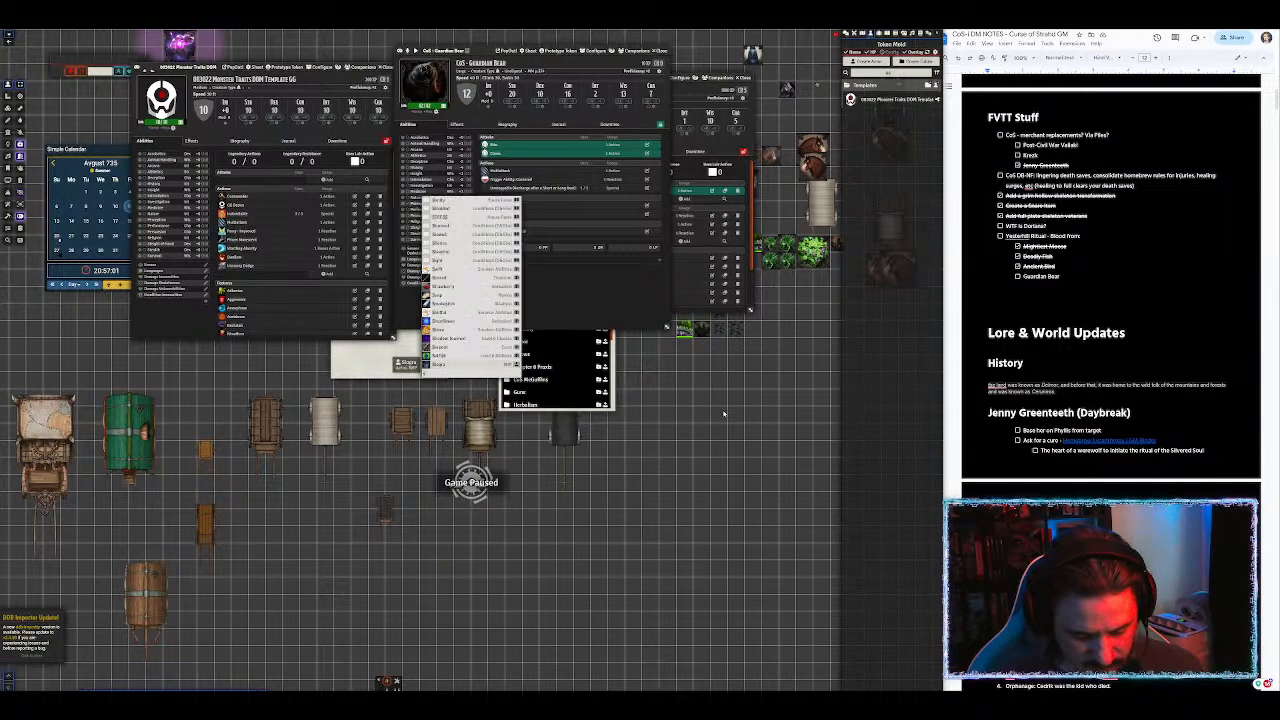
pyautogui.write('ski')
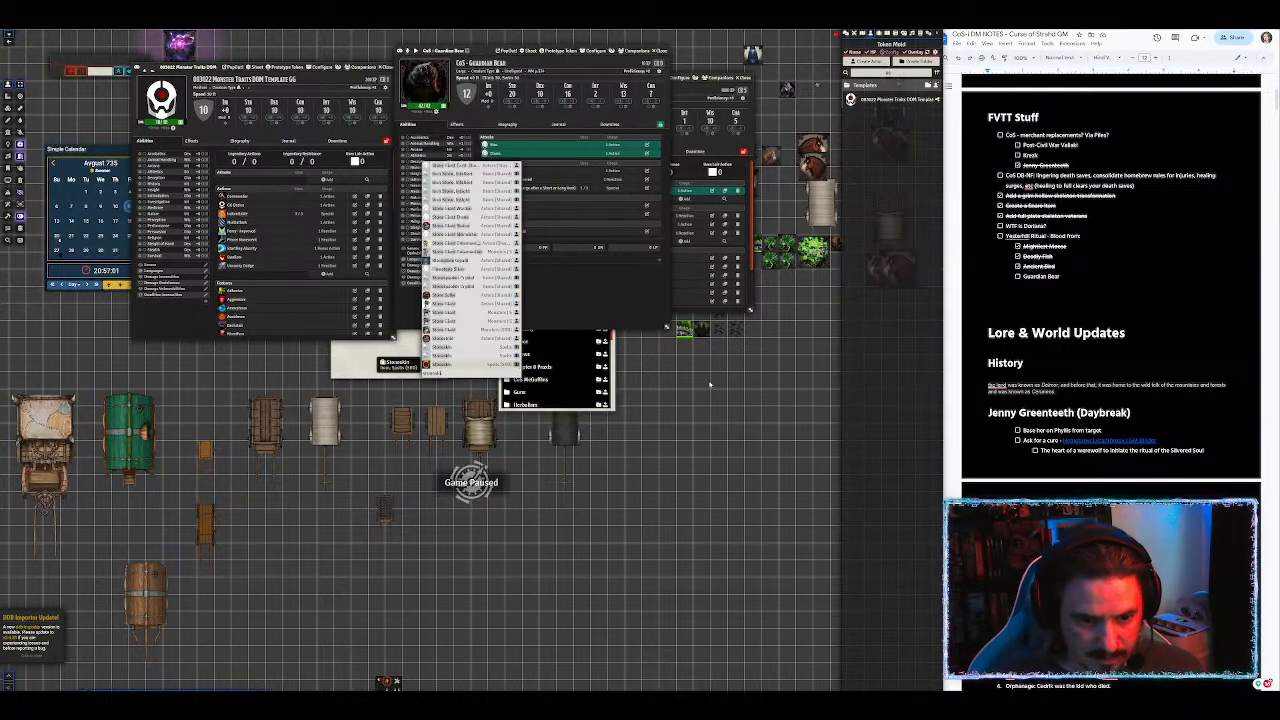
pyautogui.moveTo(469, 369); pyautogui.dragTo(521, 279)
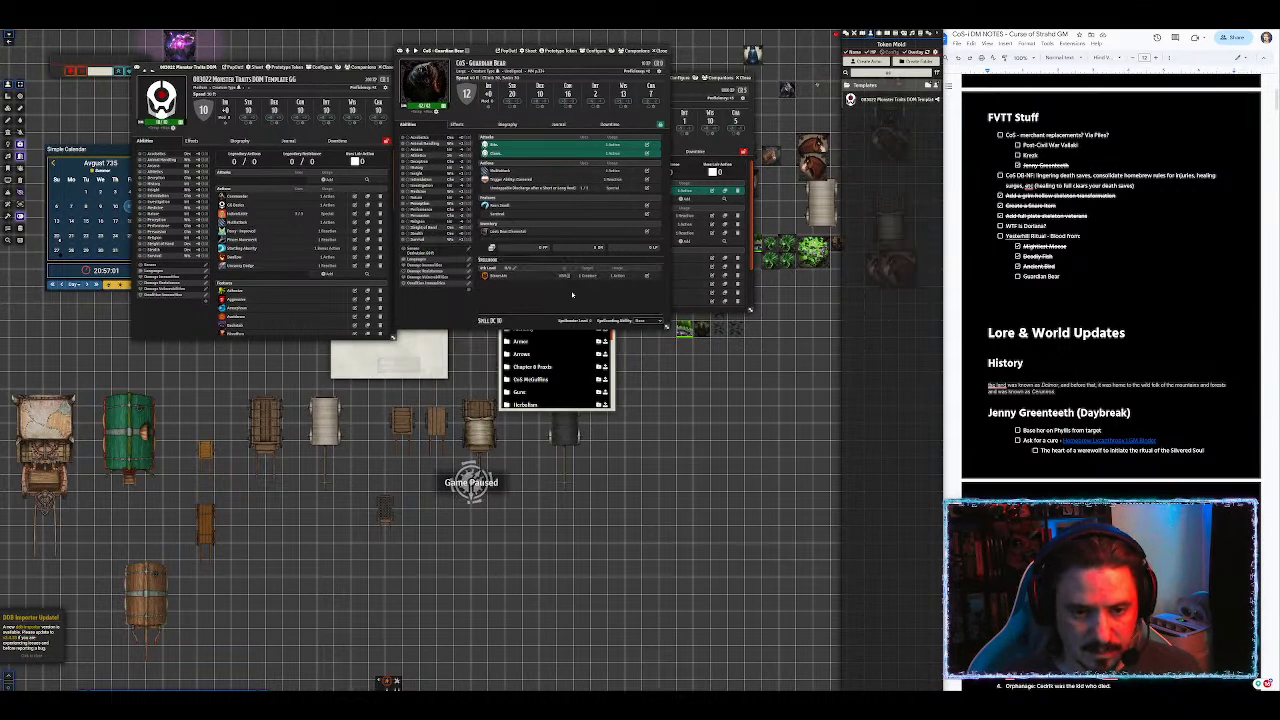
# Step: Mark the Guardian Bear's Stoneskin spell as prepared and set its preparation mode to At-Will
pyautogui.click(520, 278)
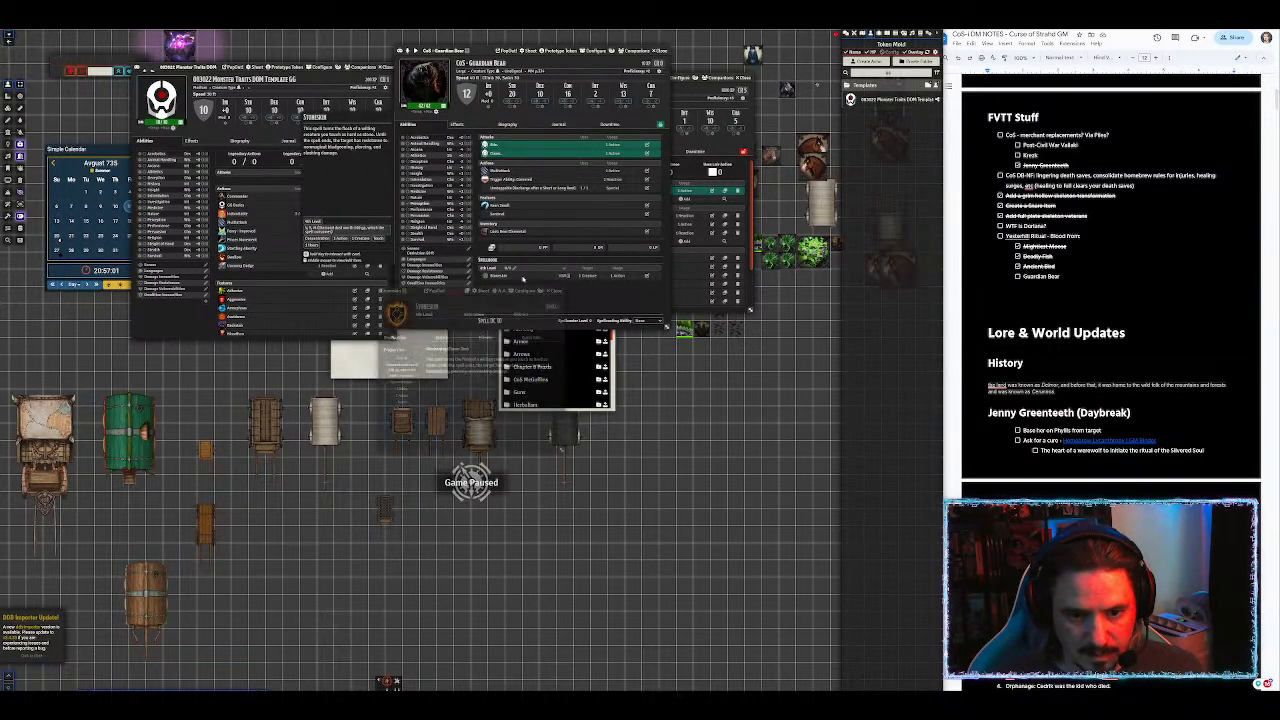
pyautogui.click(443, 339)
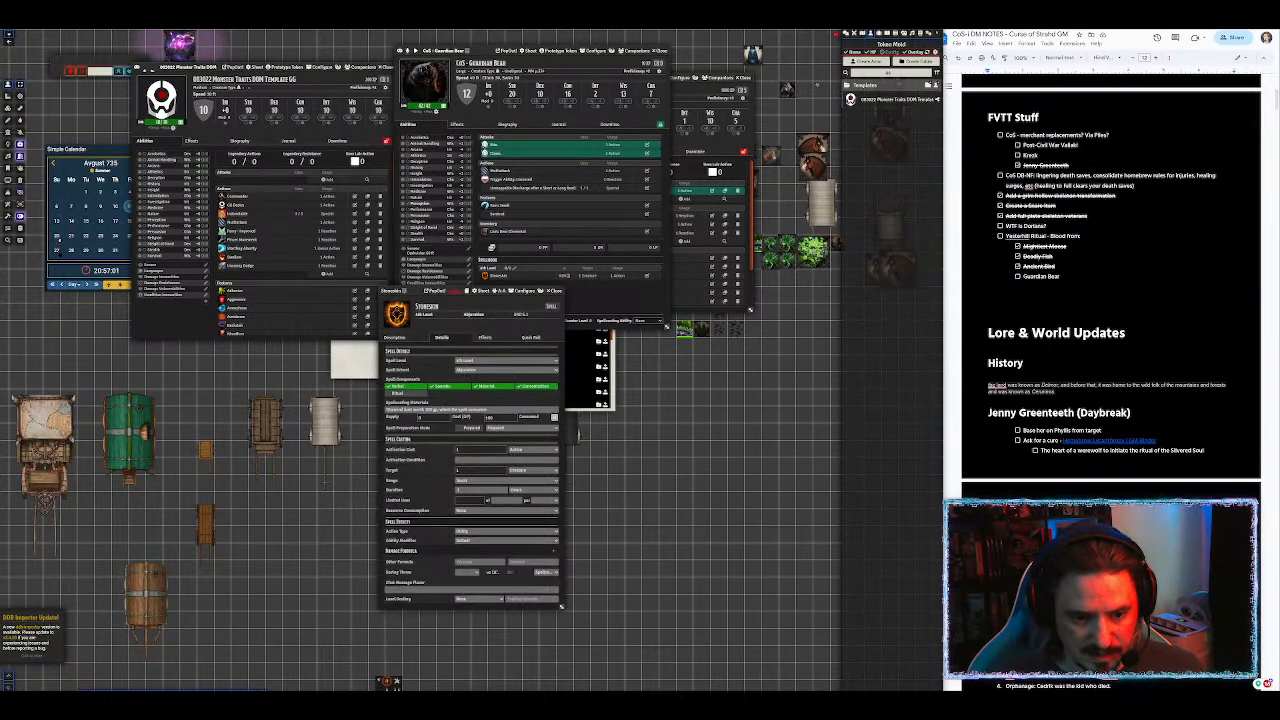
pyautogui.click(470, 428)
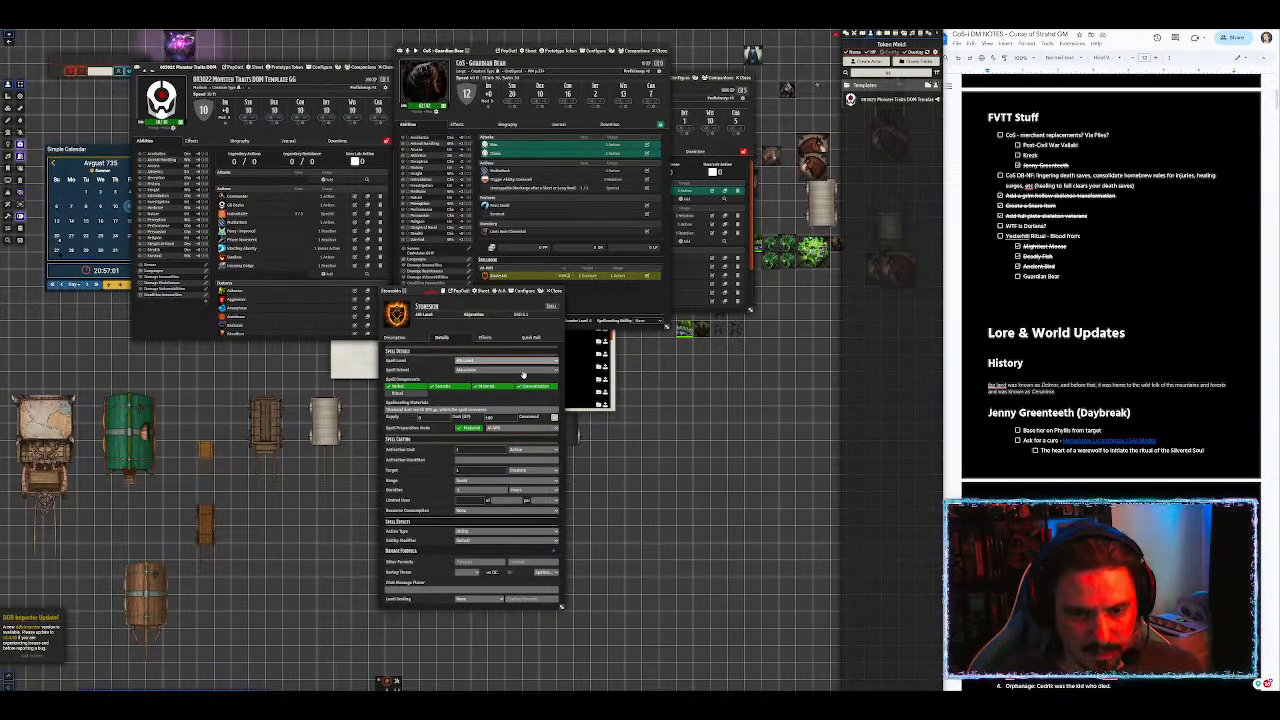
pyautogui.click(556, 292)
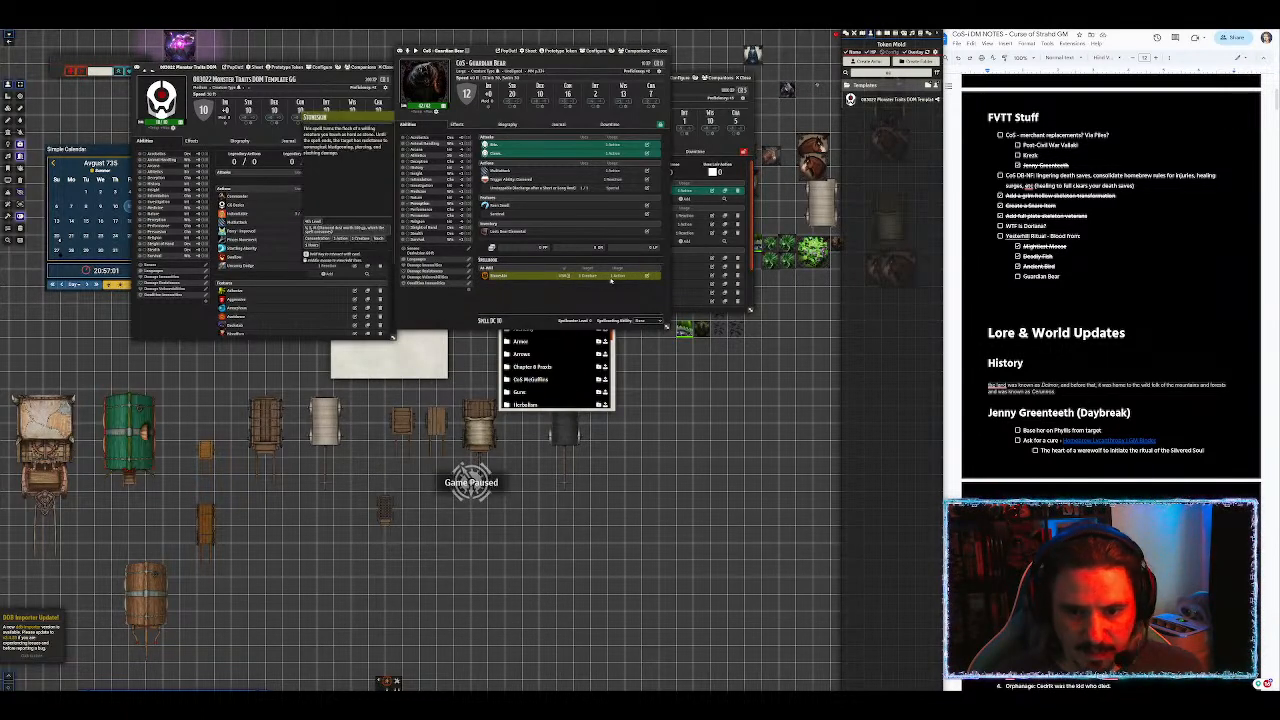
# Step: Move the Guardian Bear sheet clear of the template sheet, search for "mobile", and add the Mobile feat to the bear
pyautogui.moveTo(495, 280)
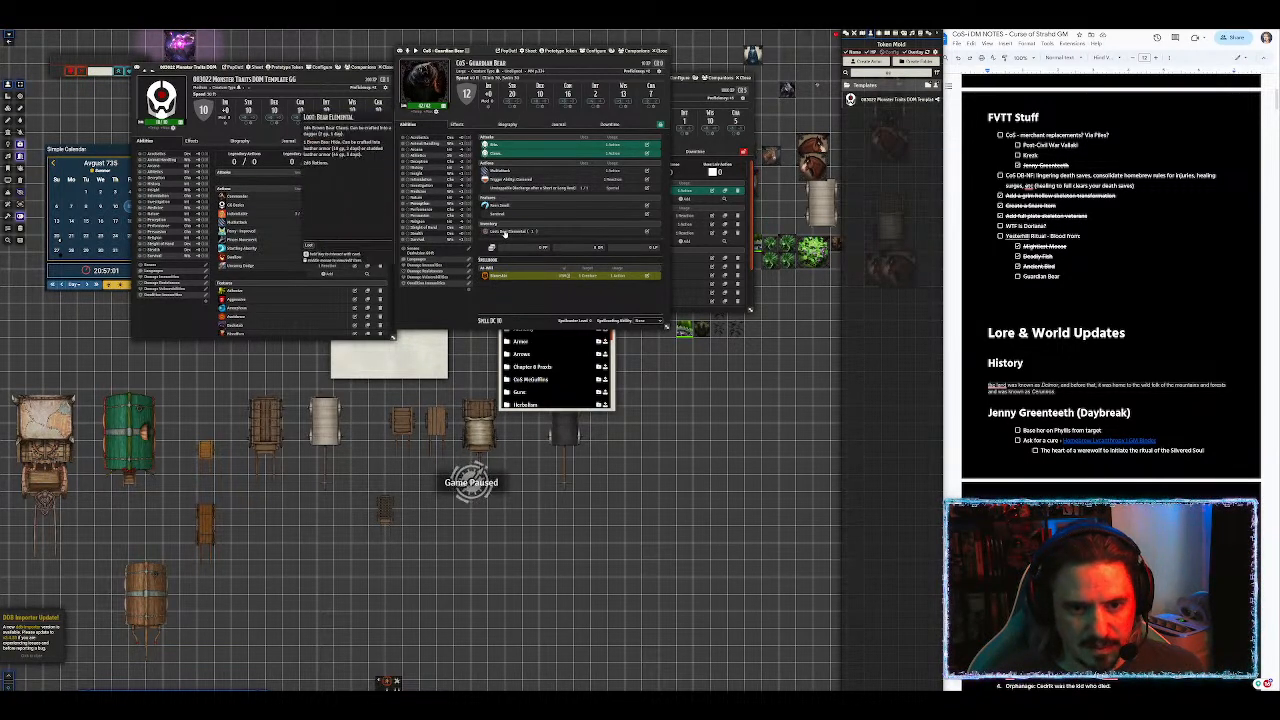
pyautogui.moveTo(502, 206)
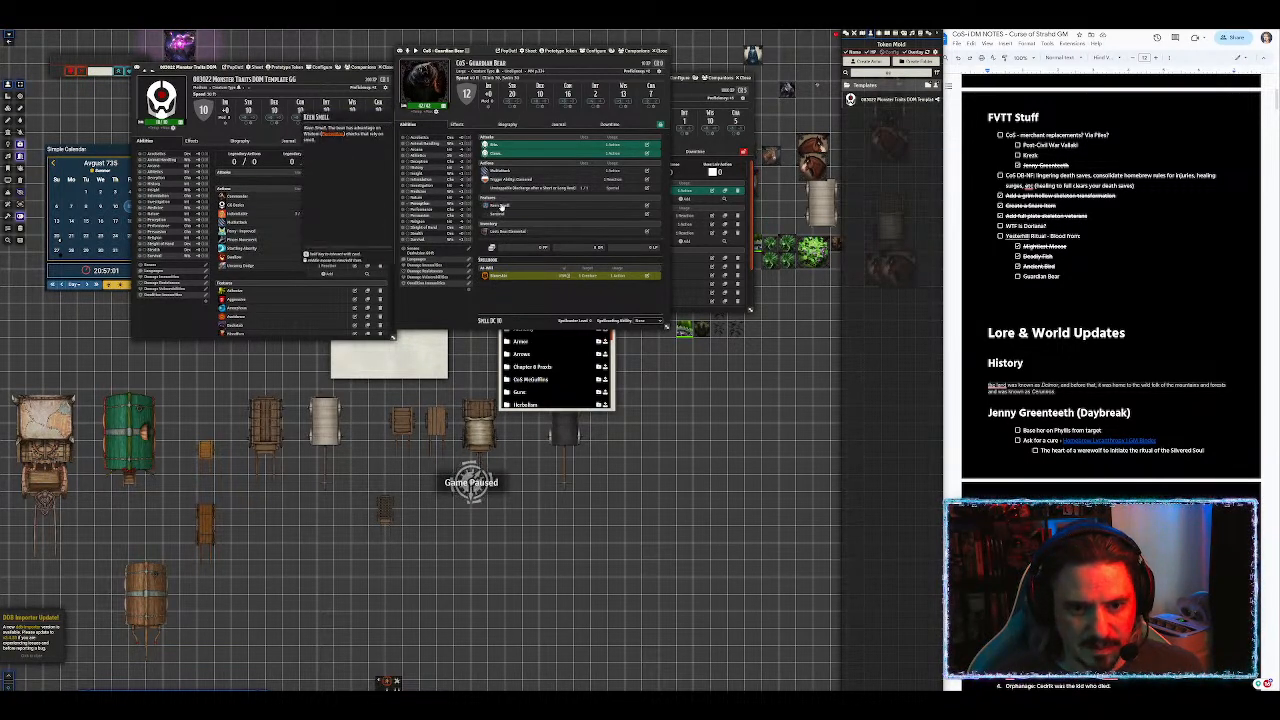
pyautogui.moveTo(509, 233)
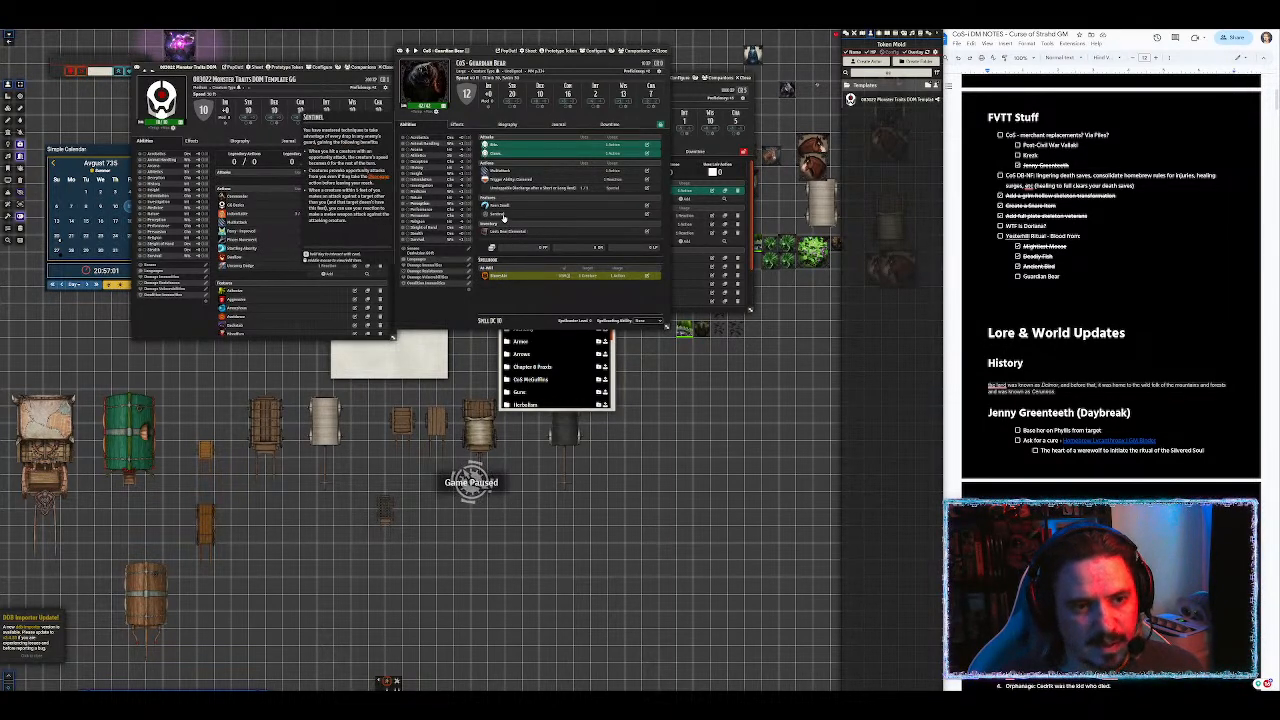
pyautogui.moveTo(504, 174)
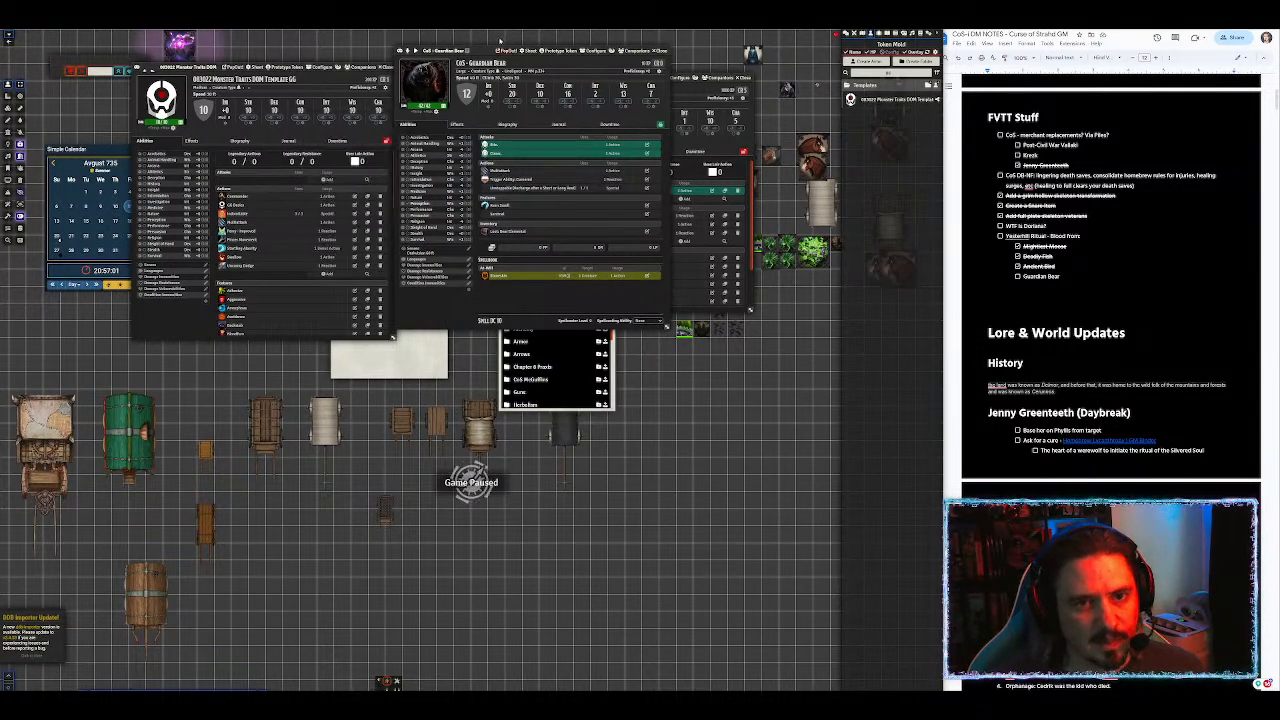
pyautogui.moveTo(480, 50); pyautogui.dragTo(558, 42)
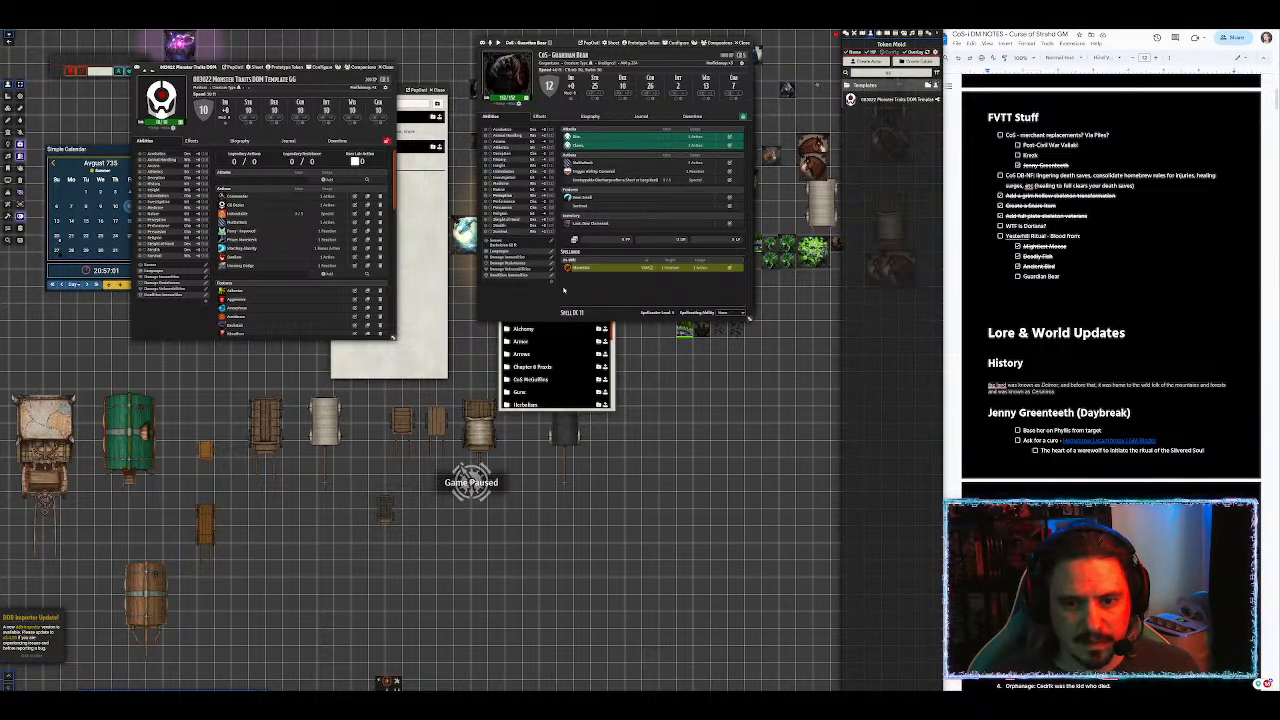
pyautogui.hotkey('ctrl', 'space')
pyautogui.write('mobile')
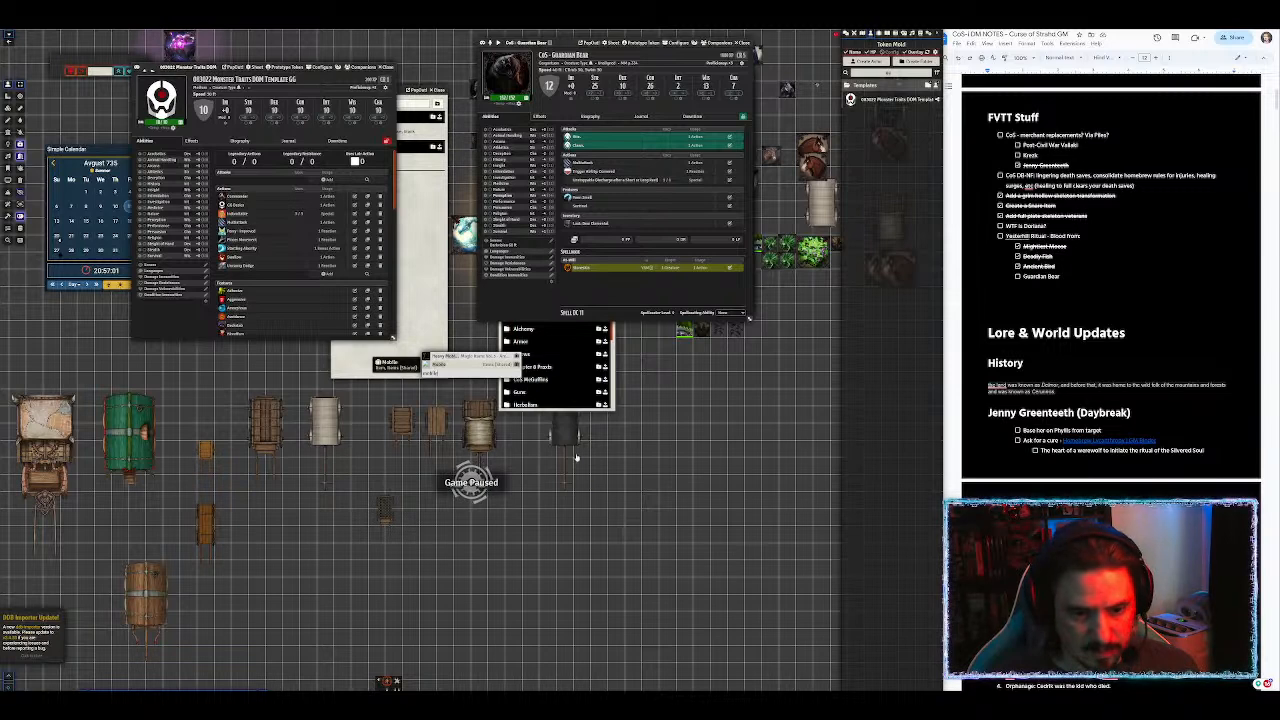
pyautogui.moveTo(440, 365); pyautogui.dragTo(620, 227)
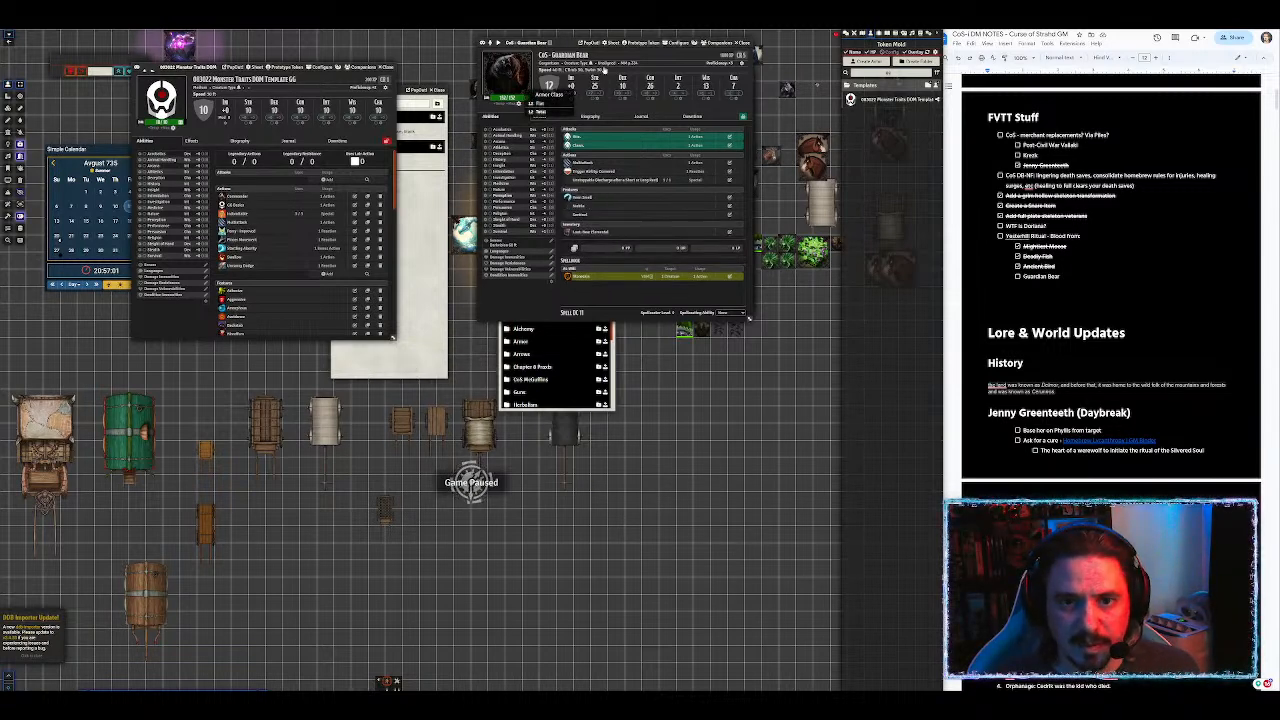
# Step: Set the Guardian Bear's movement speeds to 50 feet walking and 40 feet climbing
pyautogui.click(603, 70)
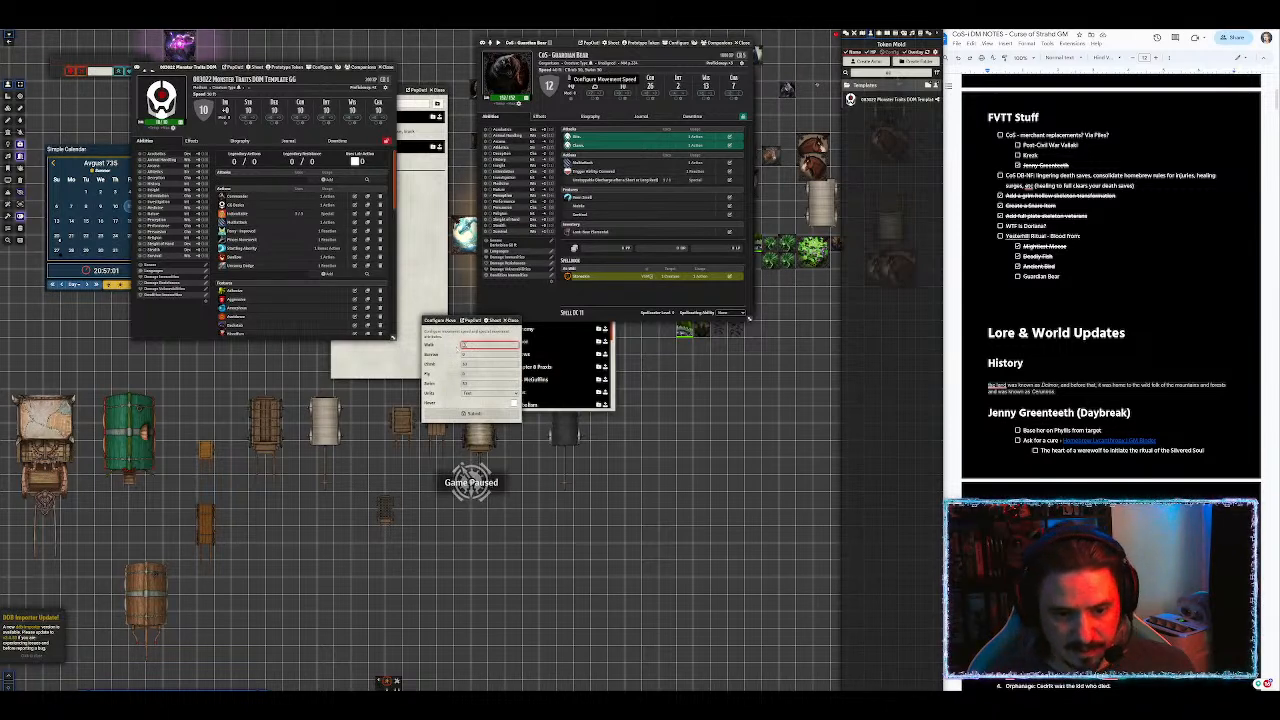
pyautogui.write('50')
pyautogui.press('Tab')
pyautogui.press('Tab')
pyautogui.write('40')
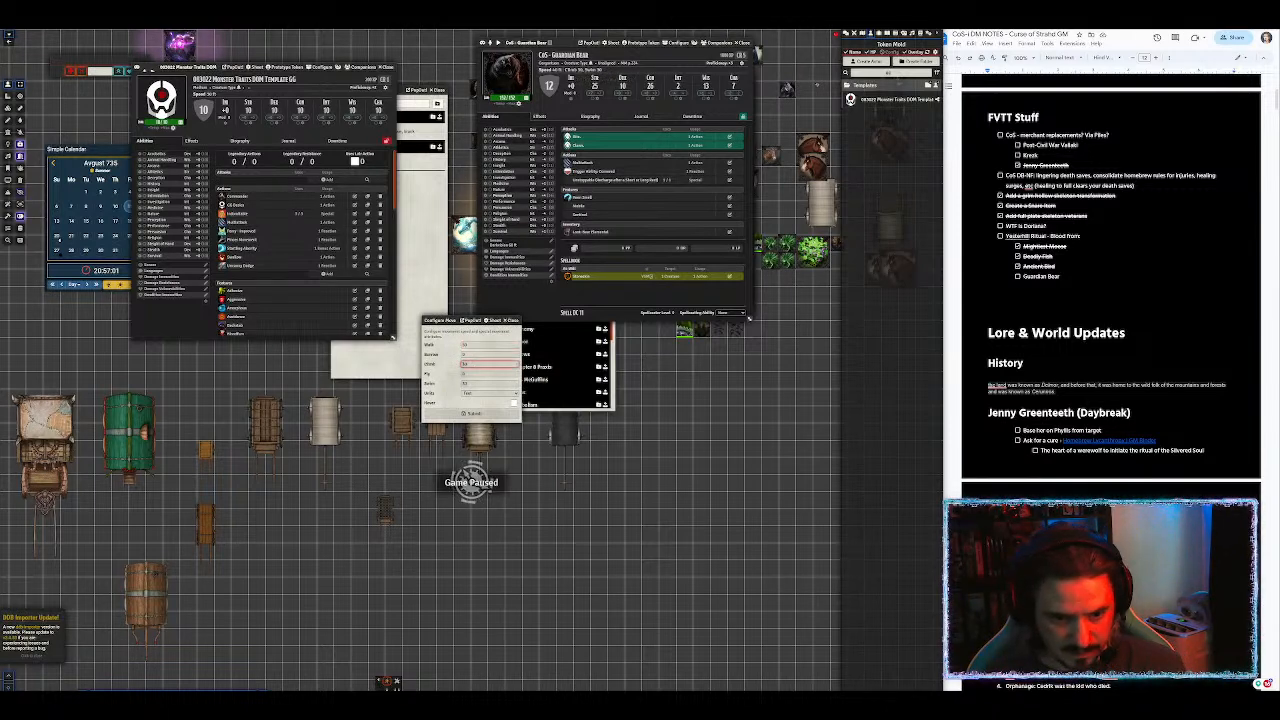
pyautogui.press('Tab')
pyautogui.press('Tab')
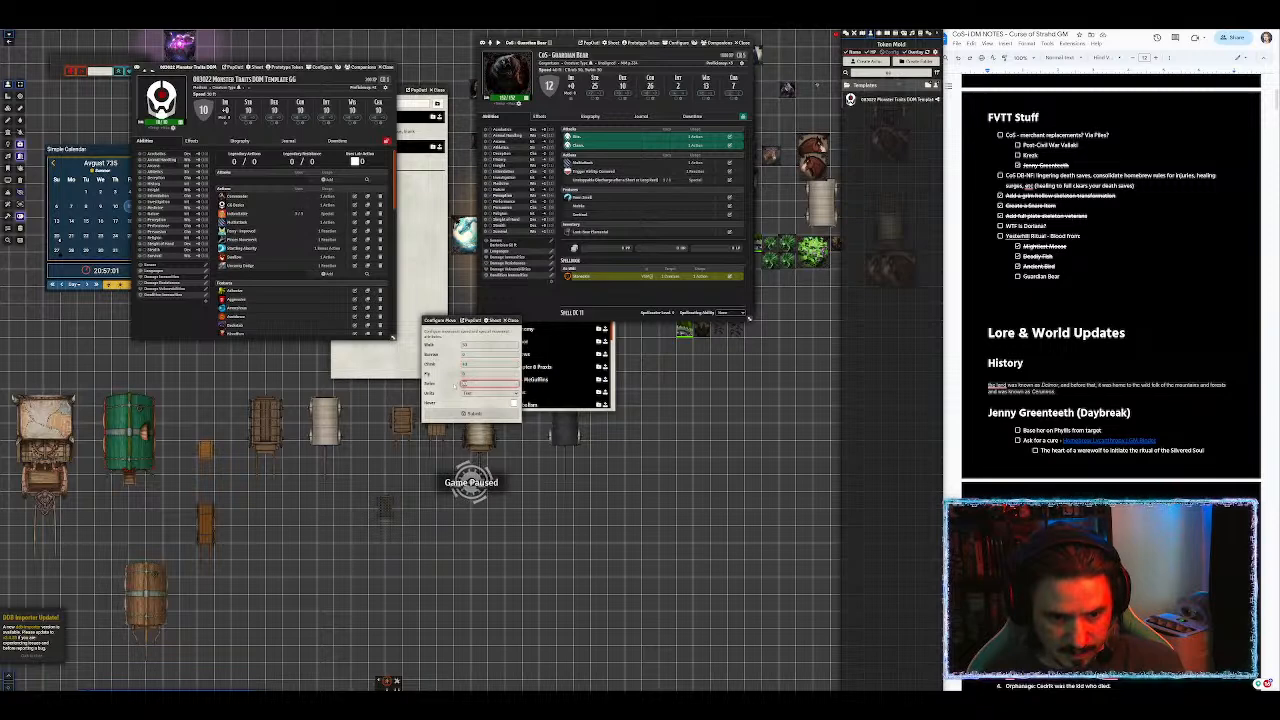
pyautogui.click(462, 413)
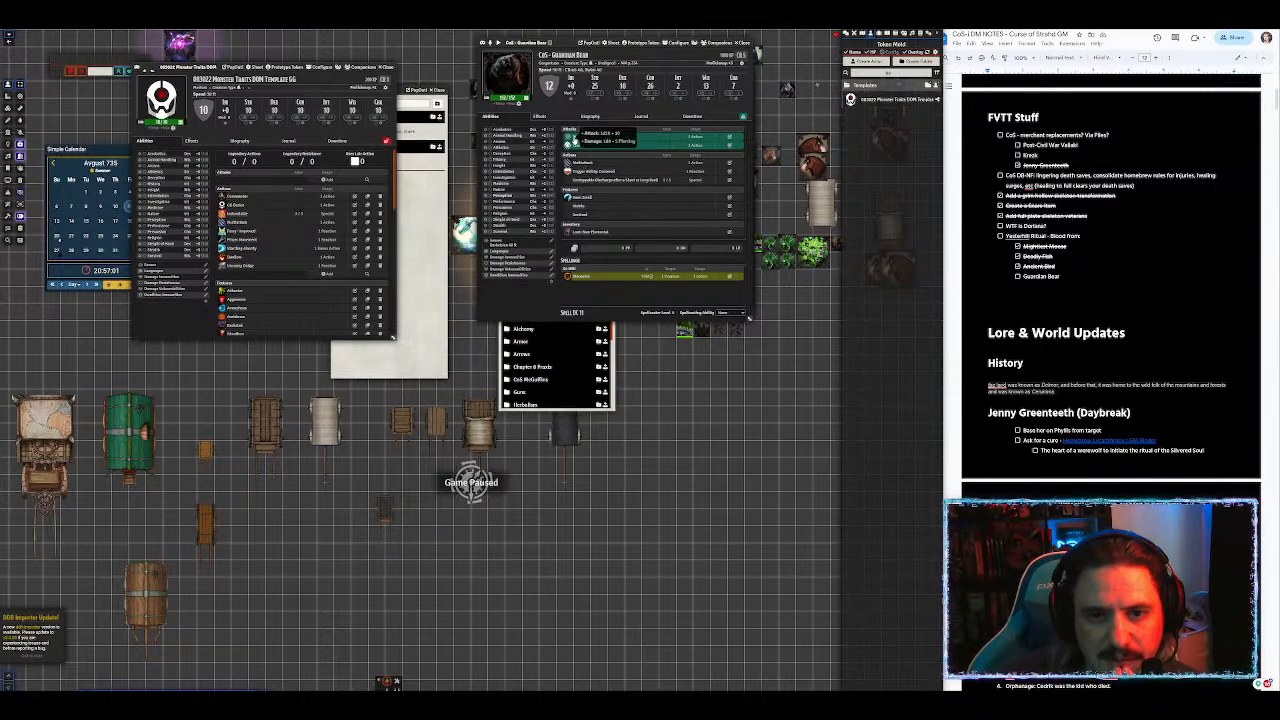
# Step: Check the Bite attack and copy Blood-Chilling Roar from the Liondrake actor, found by searching "lion", onto the Guardian Bear sheet
pyautogui.click(577, 137)
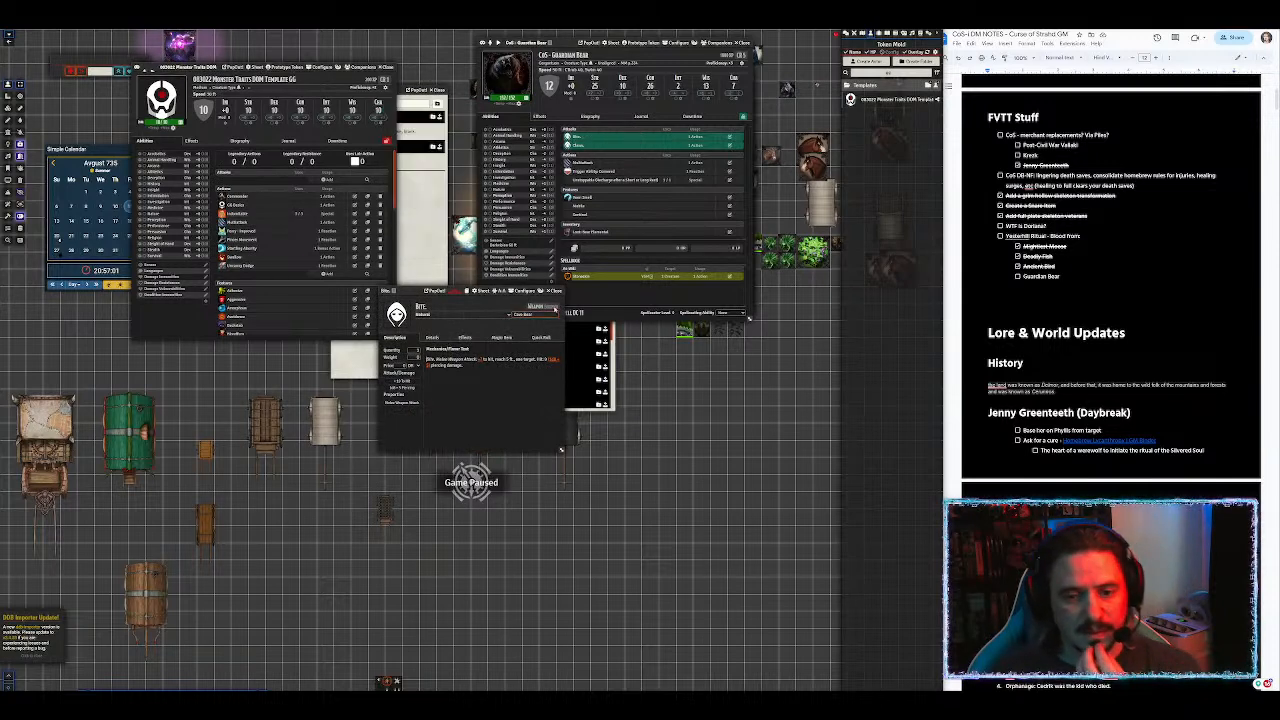
pyautogui.click(556, 293)
pyautogui.hotkey('ctrl', 'space')
pyautogui.write('lion')
pyautogui.moveTo(449, 321); pyautogui.dragTo(865, 133)
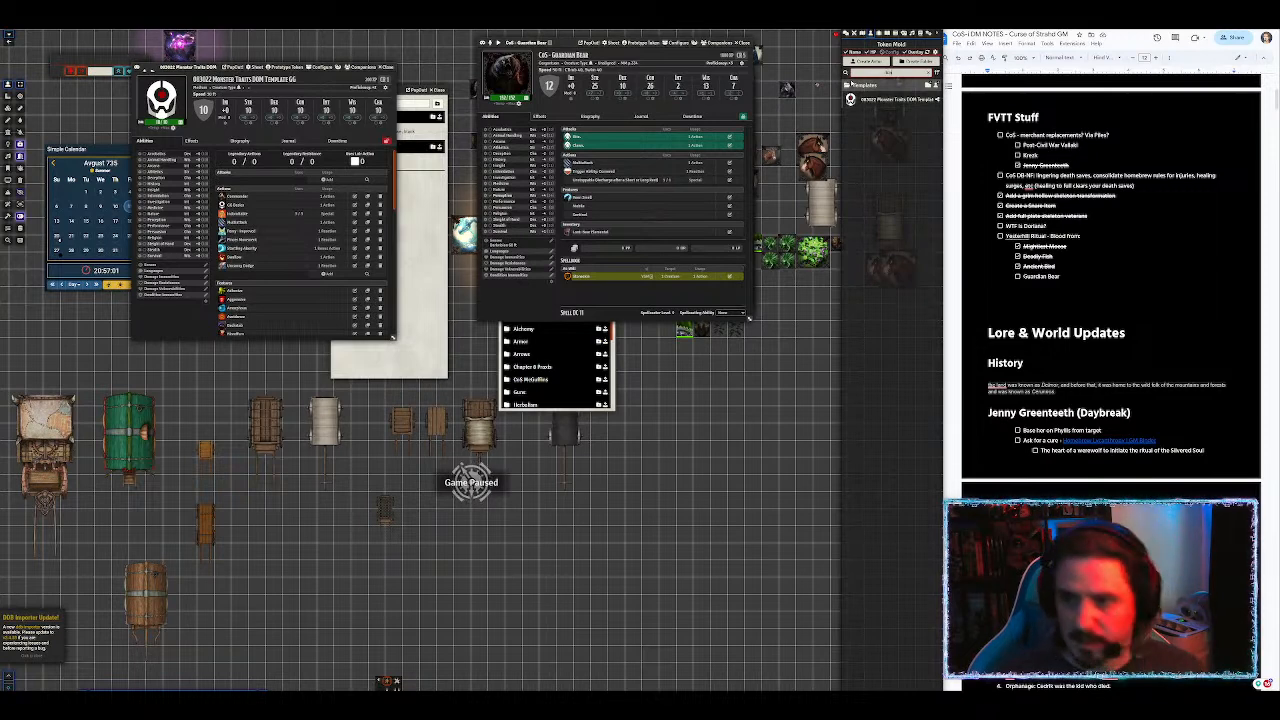
pyautogui.click(870, 88)
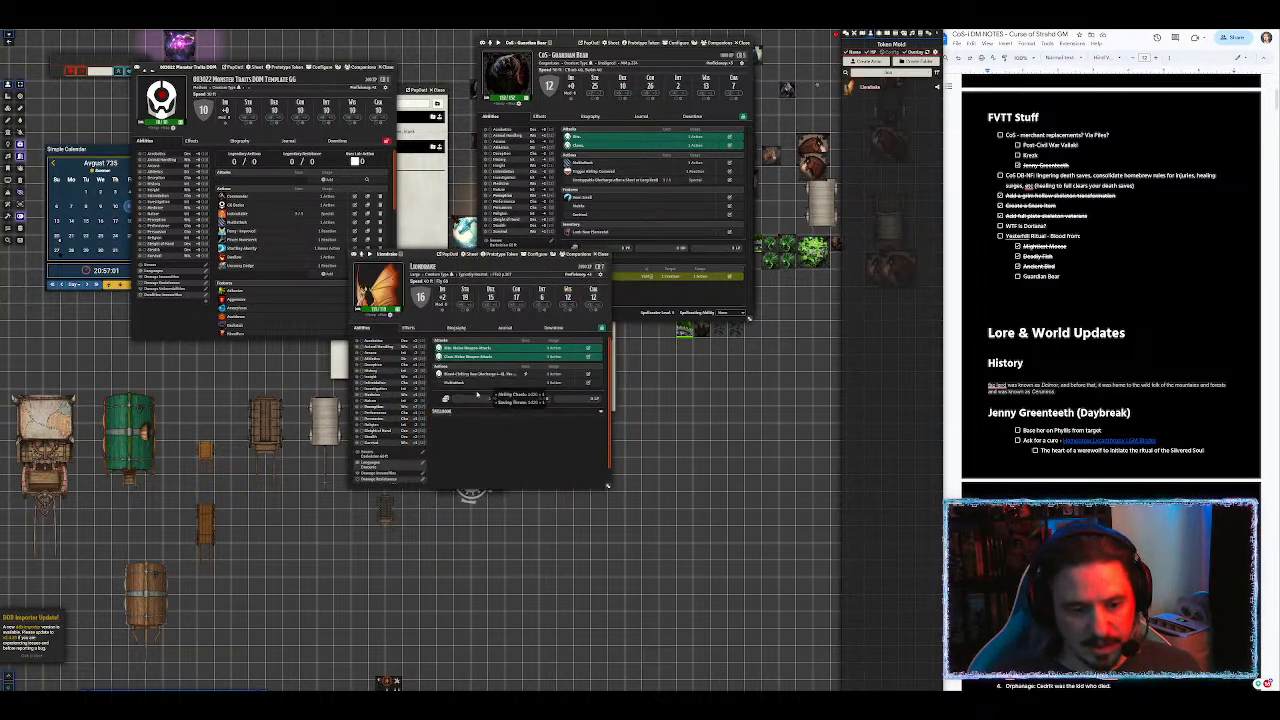
pyautogui.moveTo(457, 377); pyautogui.dragTo(627, 214)
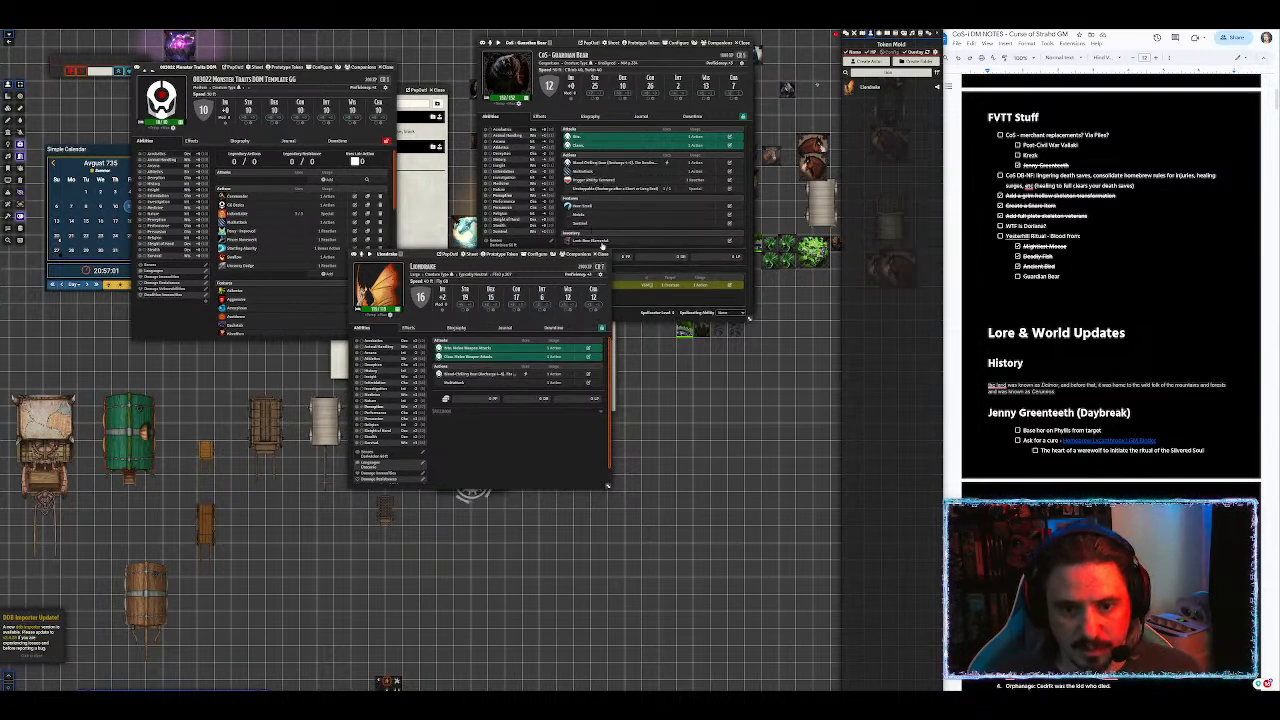
pyautogui.click(601, 255)
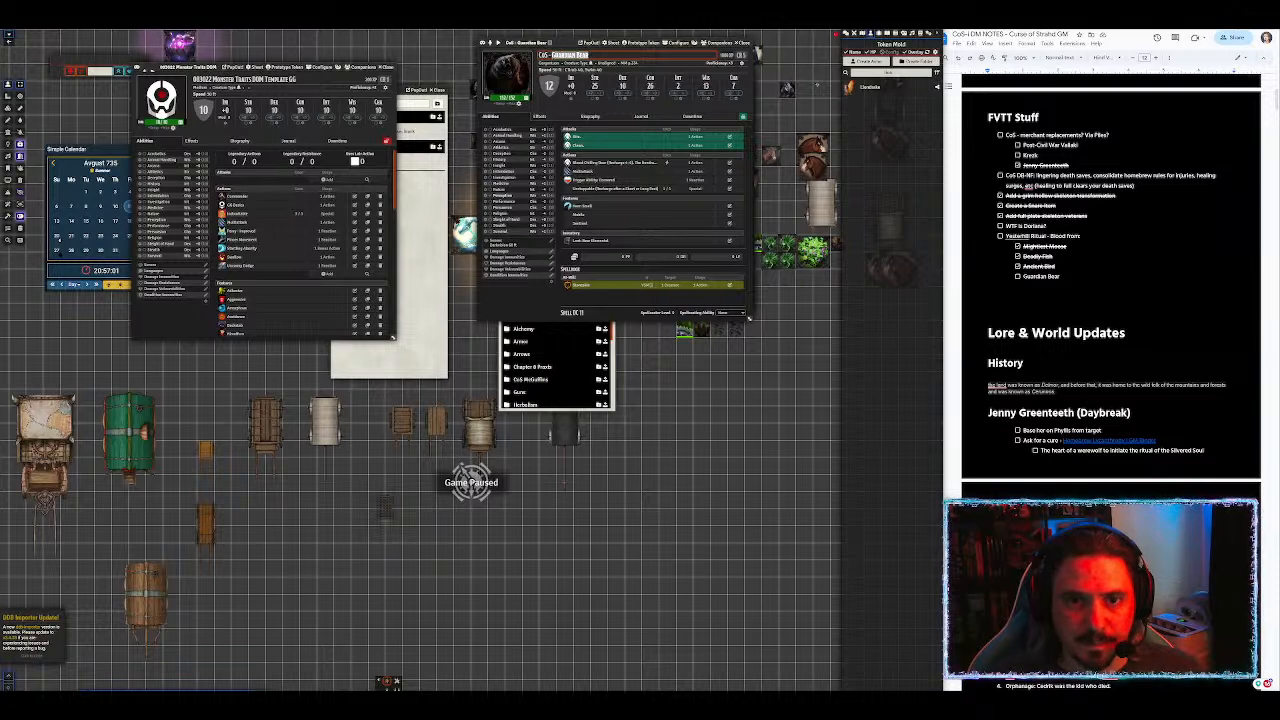
# Step: Enlarge the Guardian Bear sheet and open the Blood-Chilling Roar description for editing
pyautogui.moveTo(752, 318); pyautogui.dragTo(776, 418)
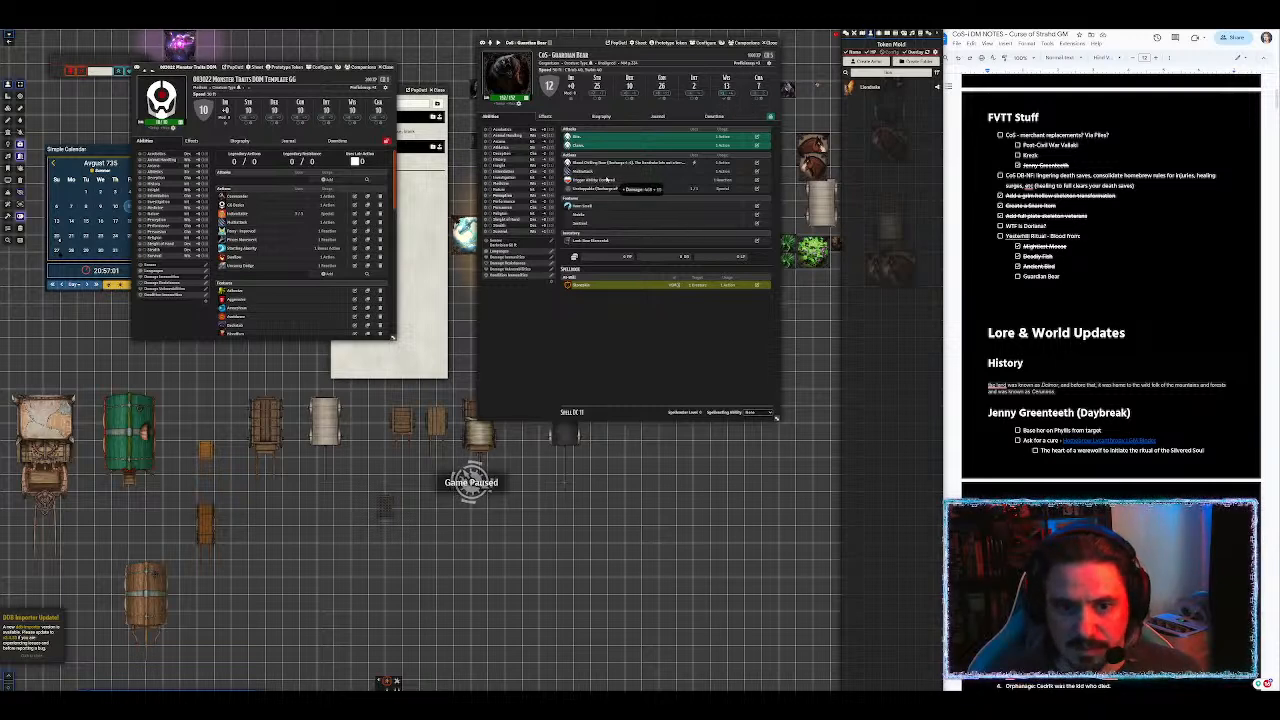
pyautogui.click(596, 163)
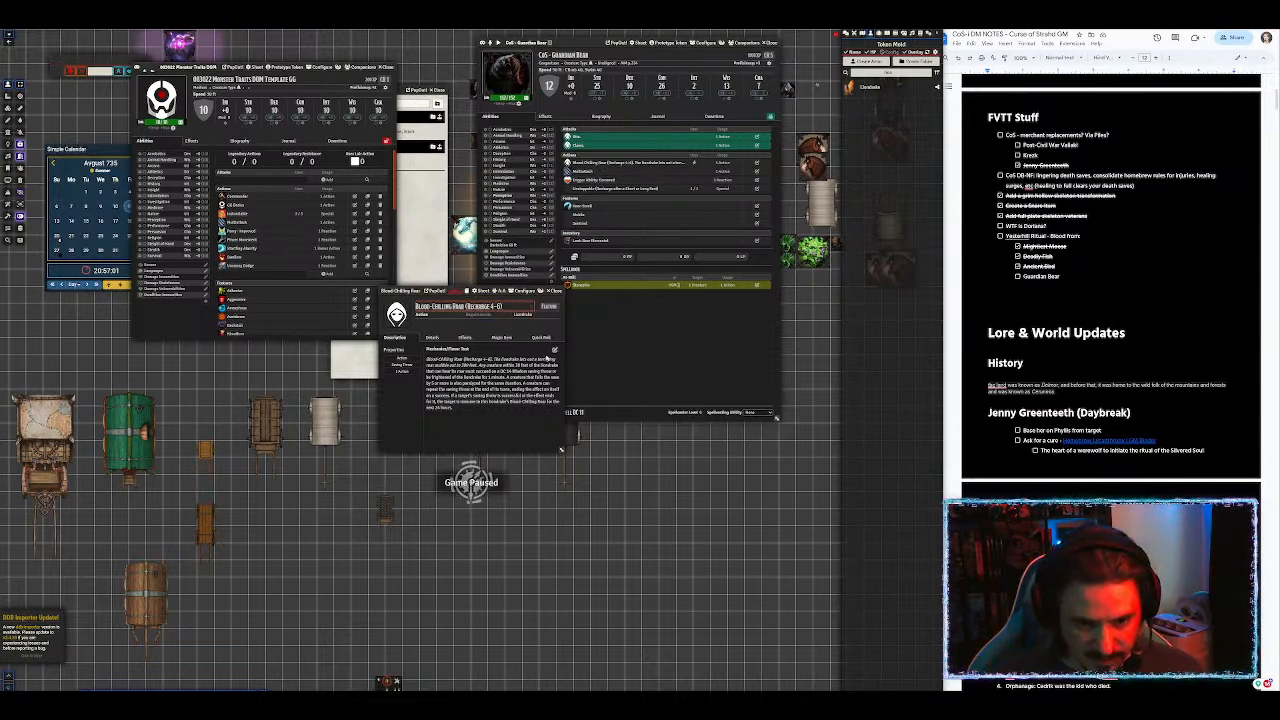
pyautogui.click(555, 352)
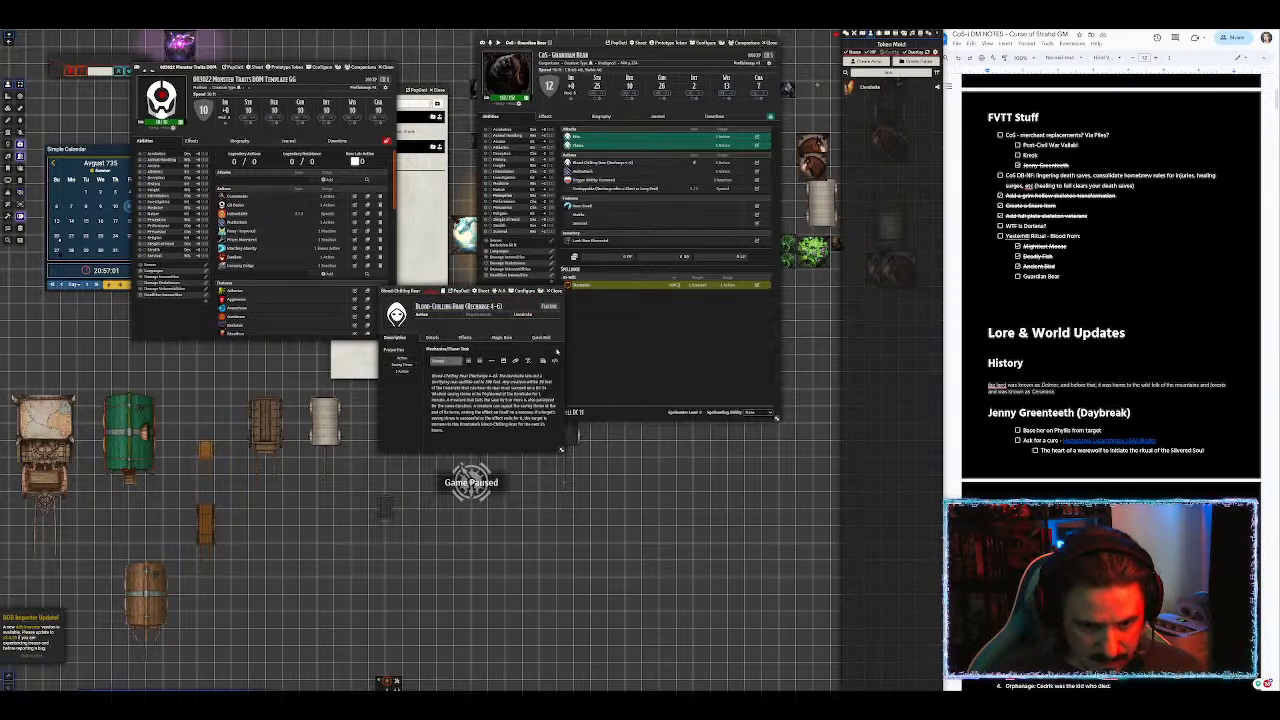
pyautogui.doubleClick(515, 376)
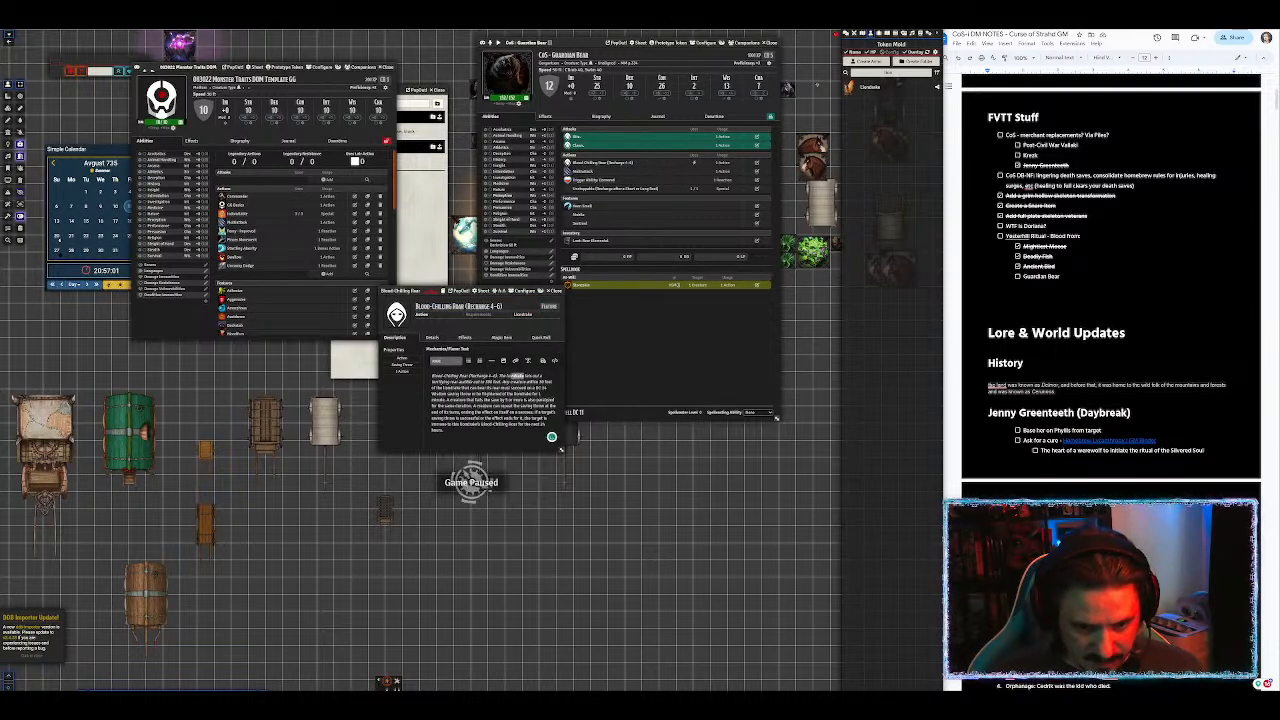
pyautogui.hotkey('ctrl', 'b')
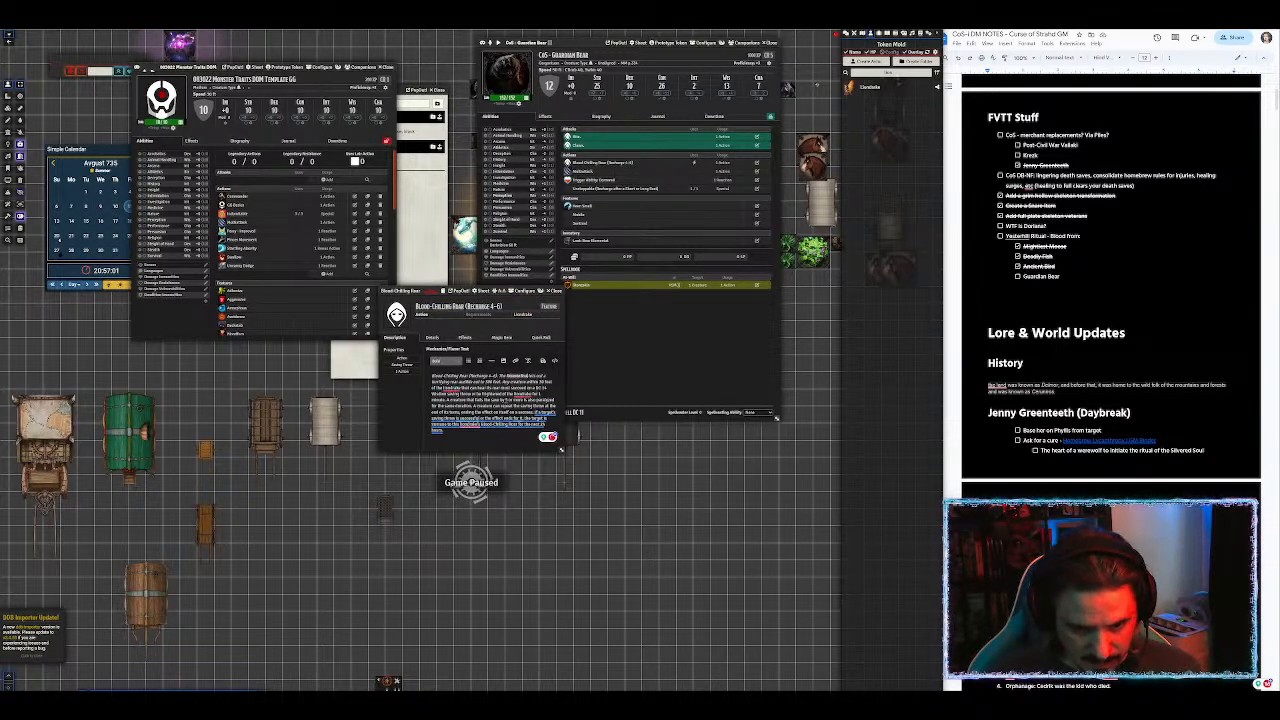
pyautogui.hotkey('ctrl', 'z')
pyautogui.click(518, 307)
pyautogui.write('Guardian Bear')
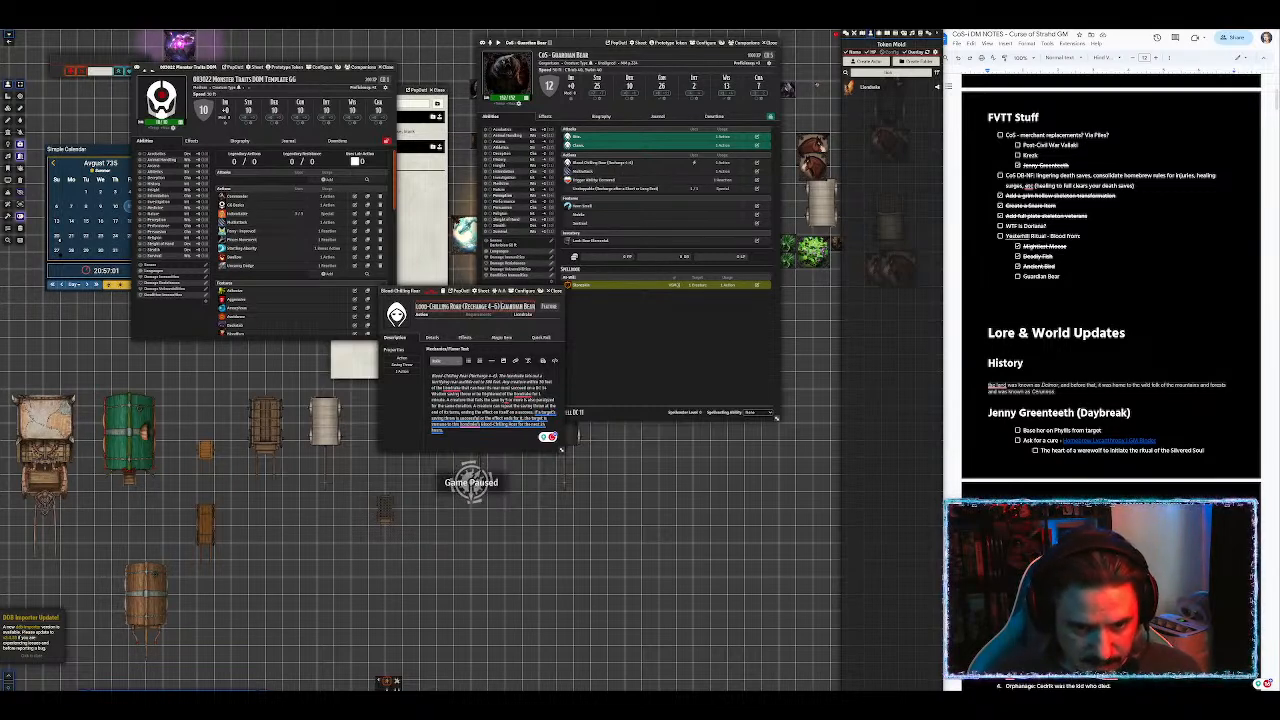
pyautogui.hotkey('ctrl', 'z')
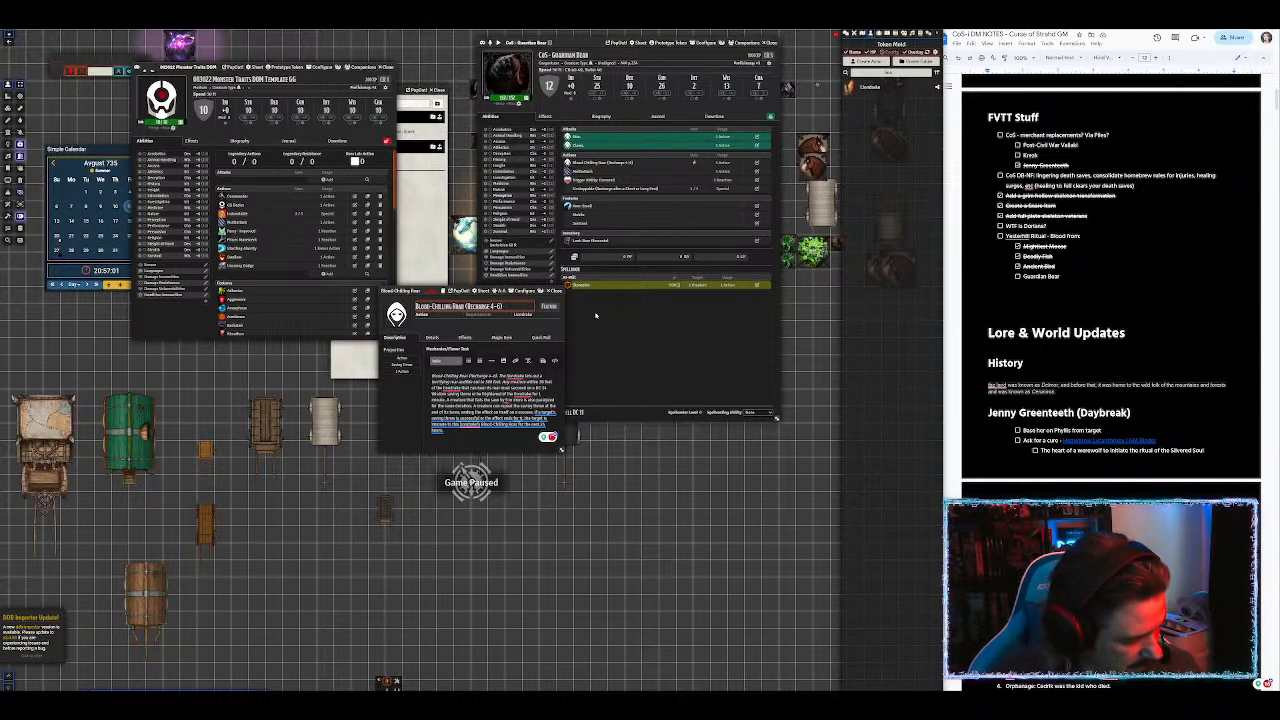
# Step: Replace every Liondrake mention in the Blood-Chilling Roar description with "Guardian Bear", save the text and close the ability
pyautogui.click(515, 376)
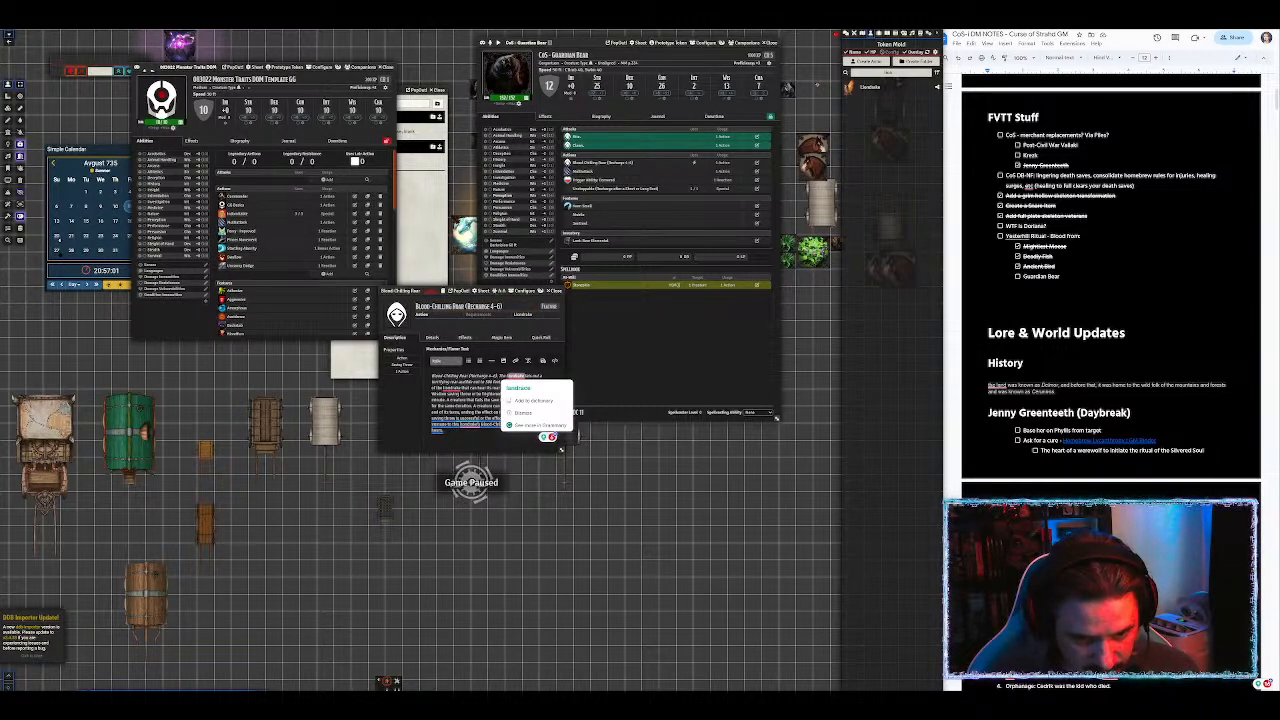
pyautogui.write('Guardian Bear')
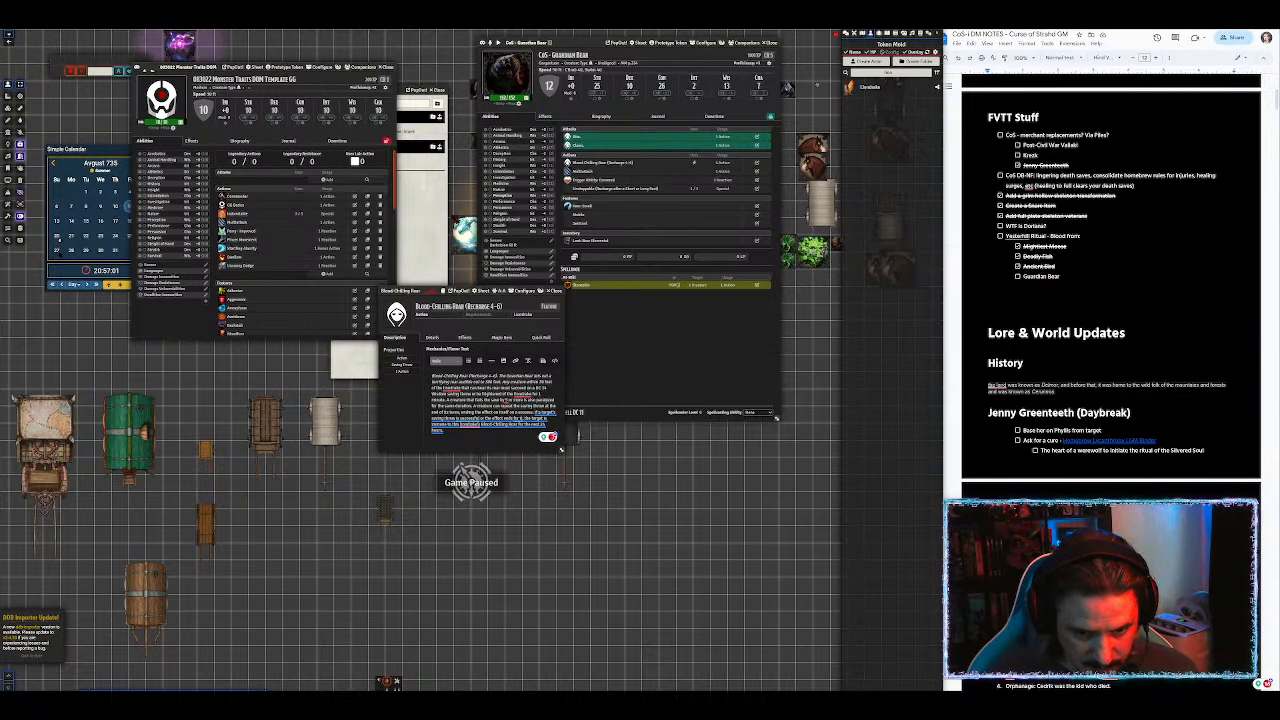
pyautogui.doubleClick(452, 388)
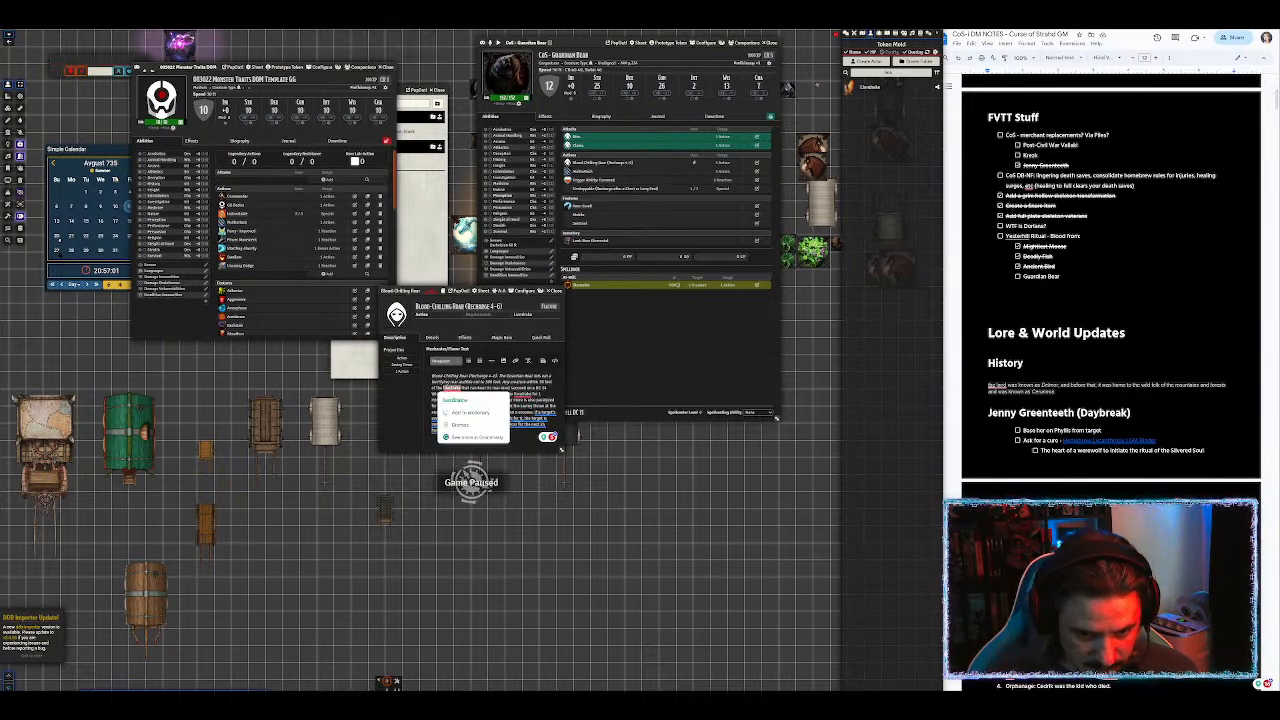
pyautogui.doubleClick(522, 393)
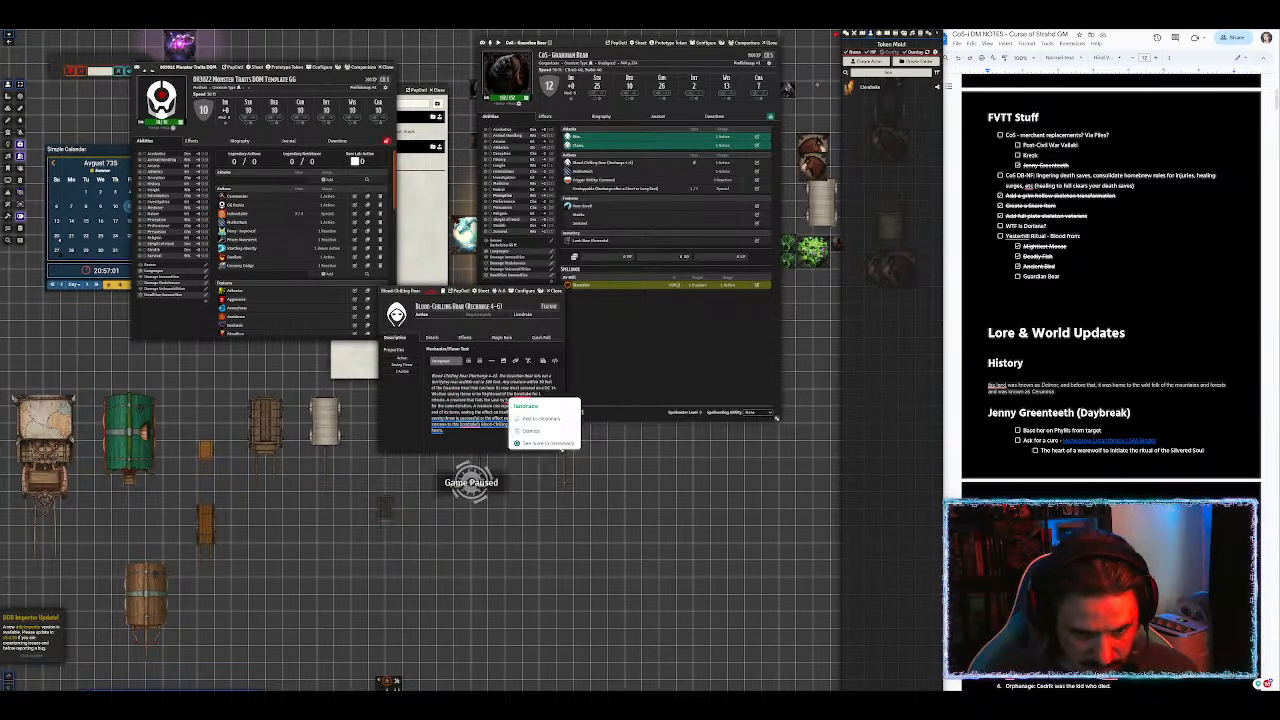
pyautogui.write('Guardian Bear')
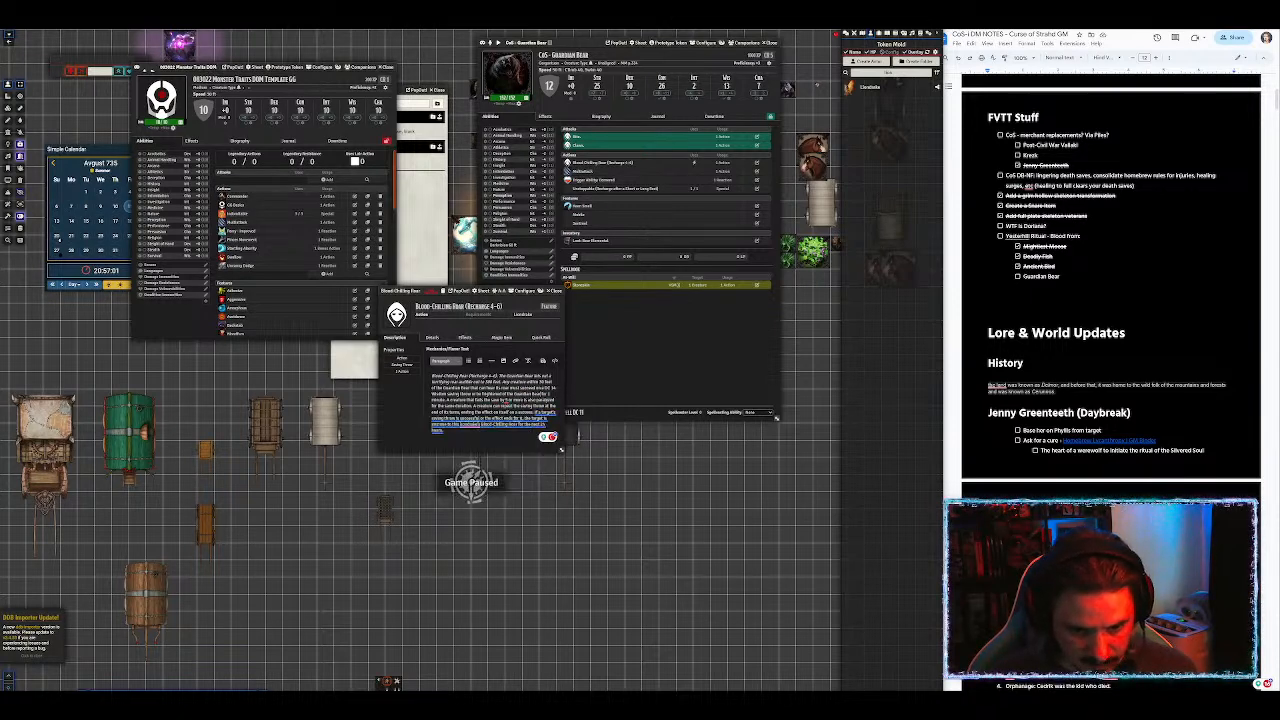
pyautogui.doubleClick(470, 424)
pyautogui.write('Guardian Bear')
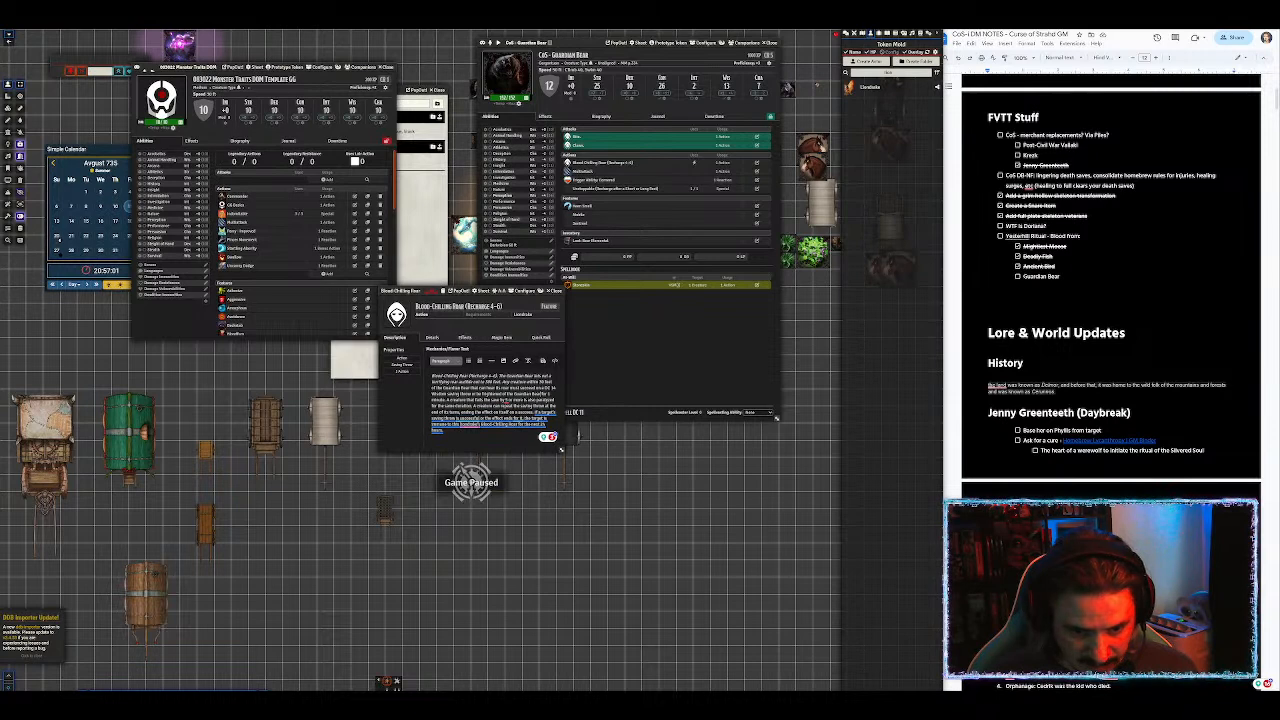
pyautogui.moveTo(478, 424); pyautogui.dragTo(462, 424)
pyautogui.write('Guardian Bear')
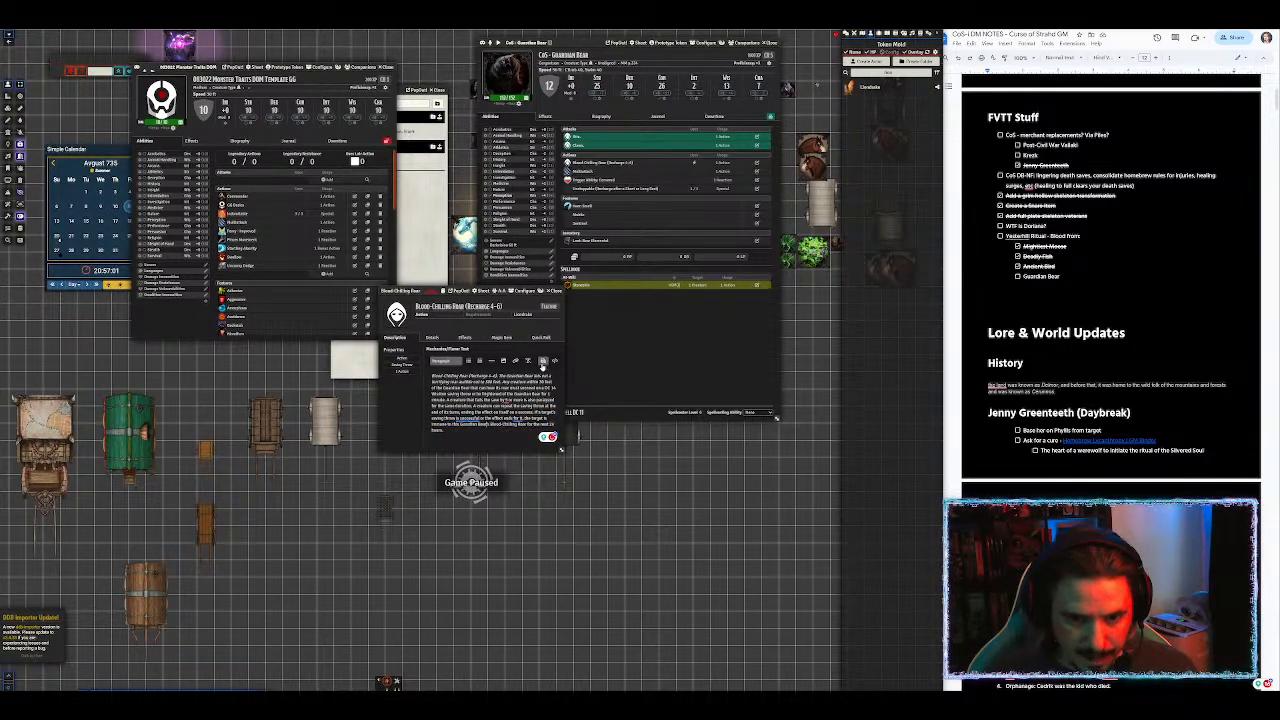
pyautogui.click(555, 360)
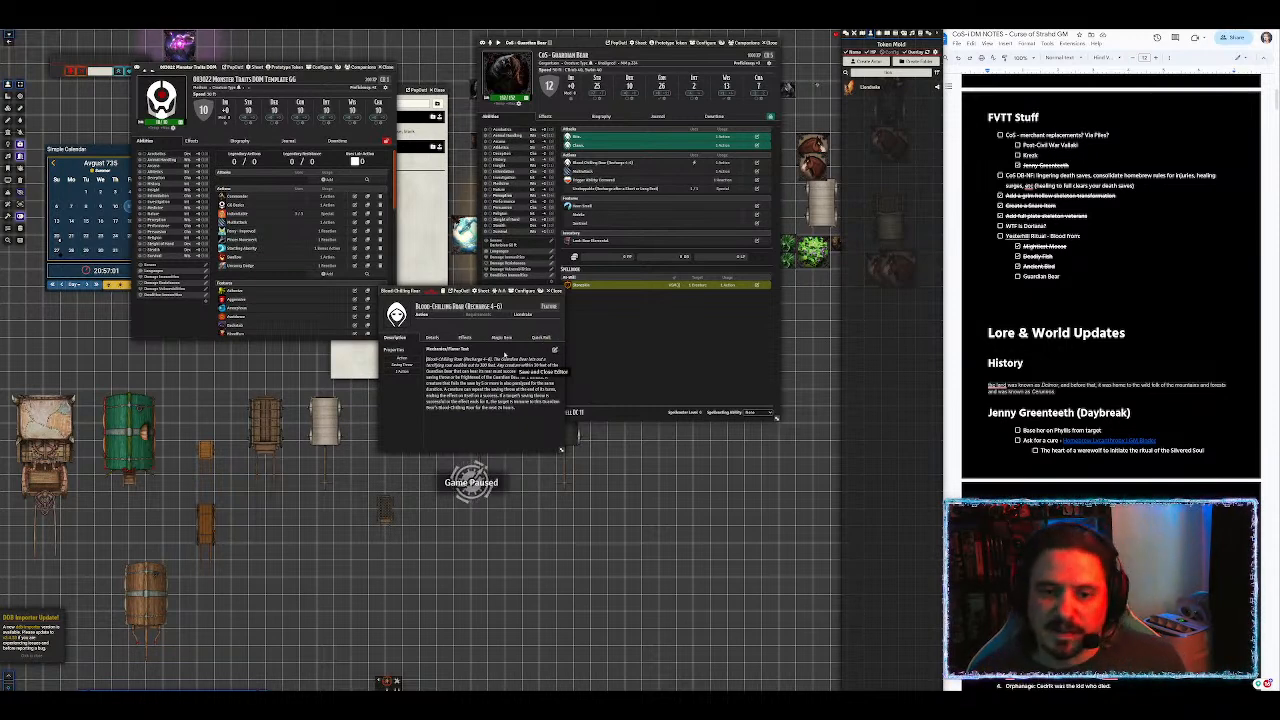
pyautogui.click(557, 291)
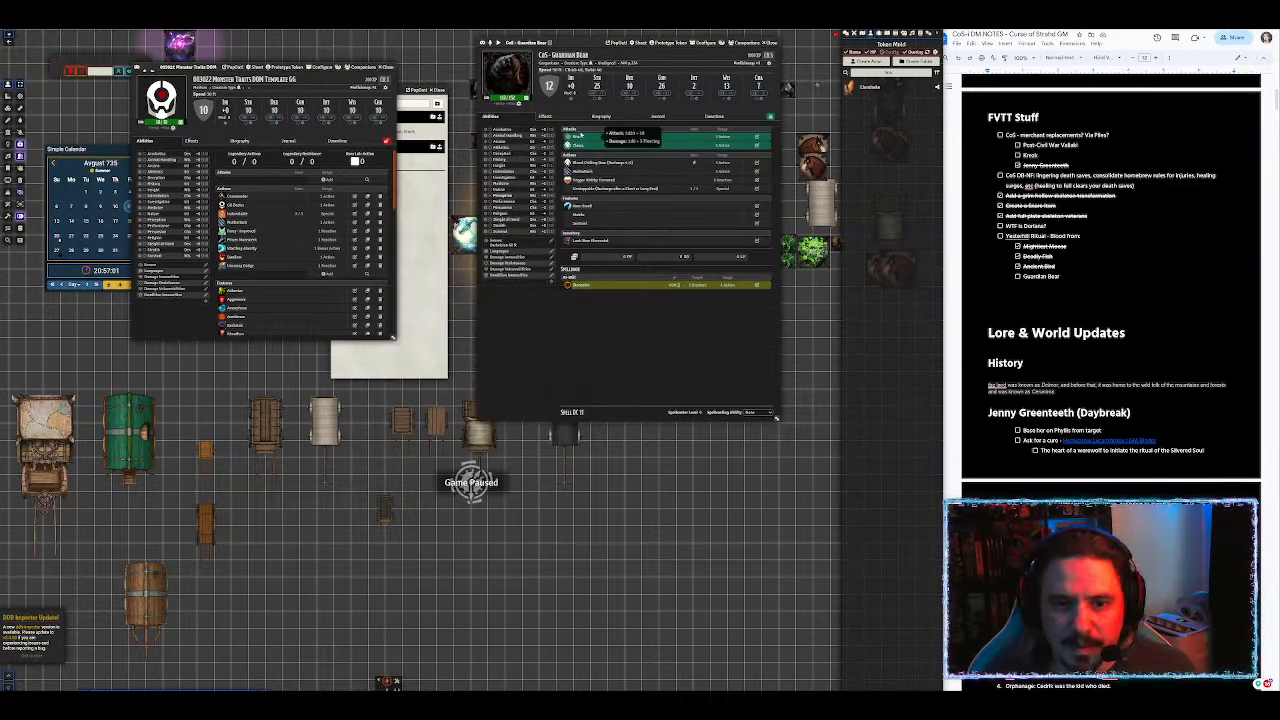
# Step: Rename the Guardian Bear's Bite attack as "Vicegrip Bite" and close the item
pyautogui.click(602, 139)
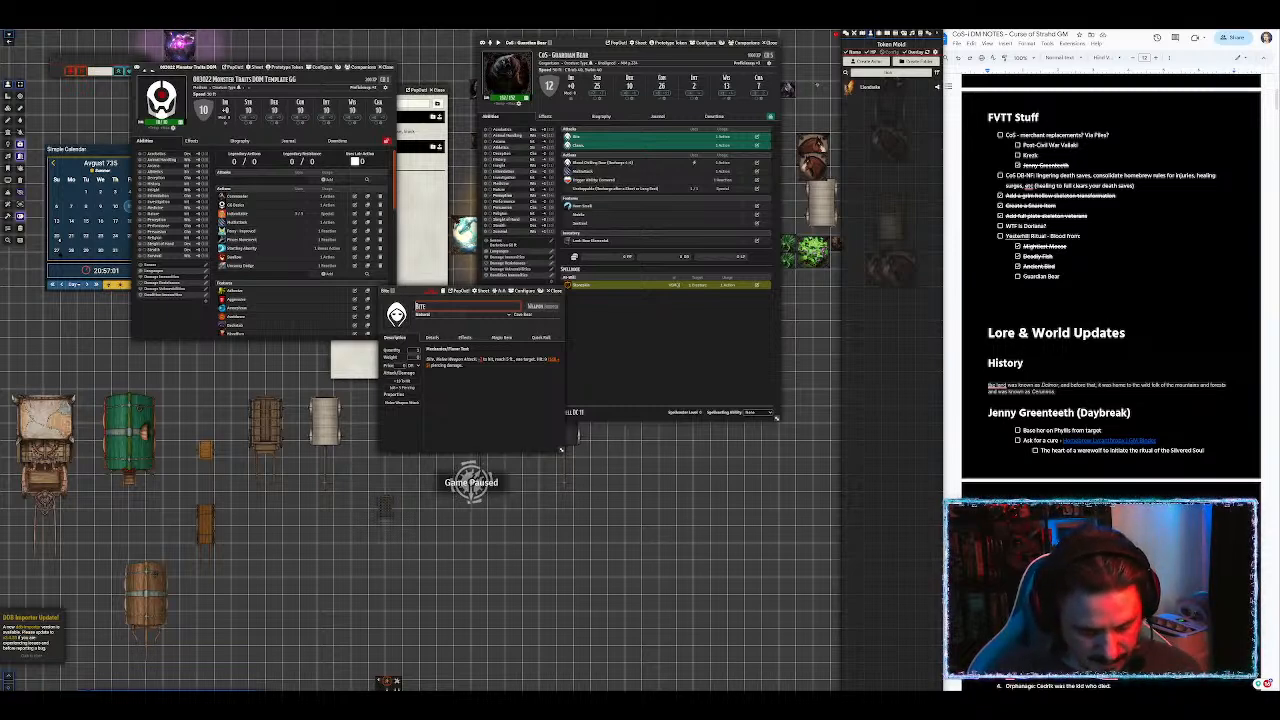
pyautogui.write('Vice')
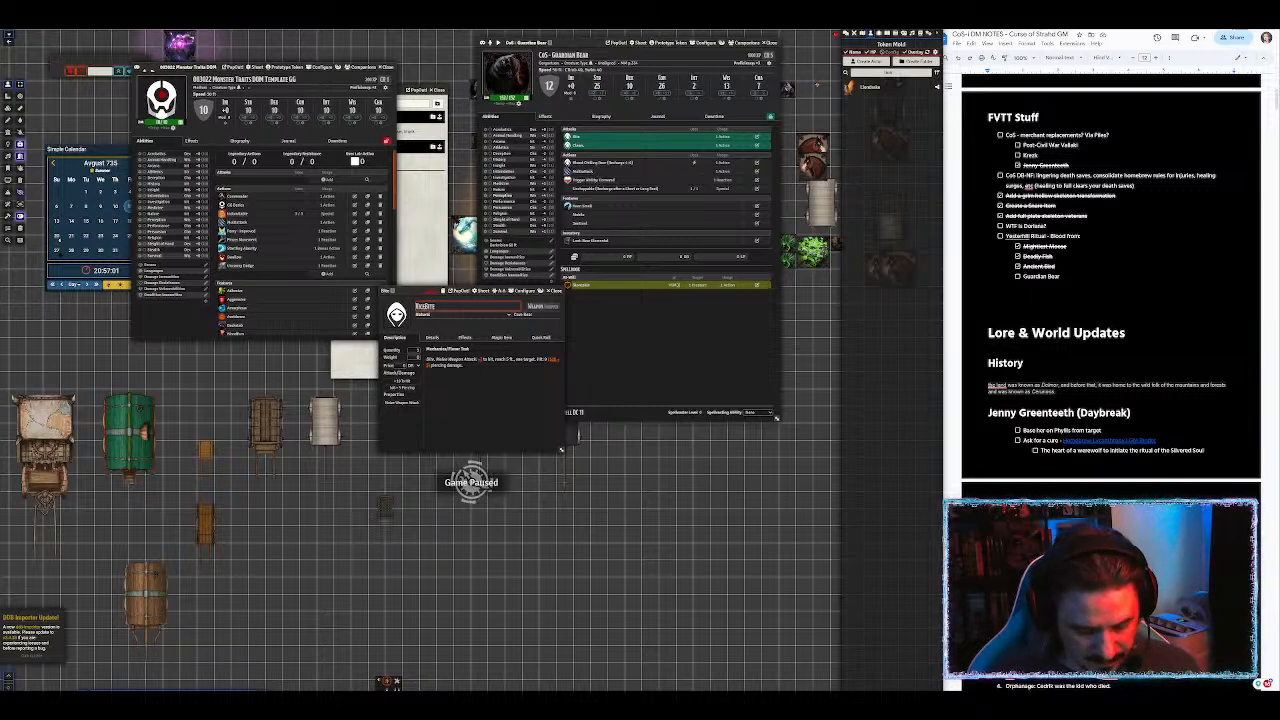
pyautogui.write('grip')
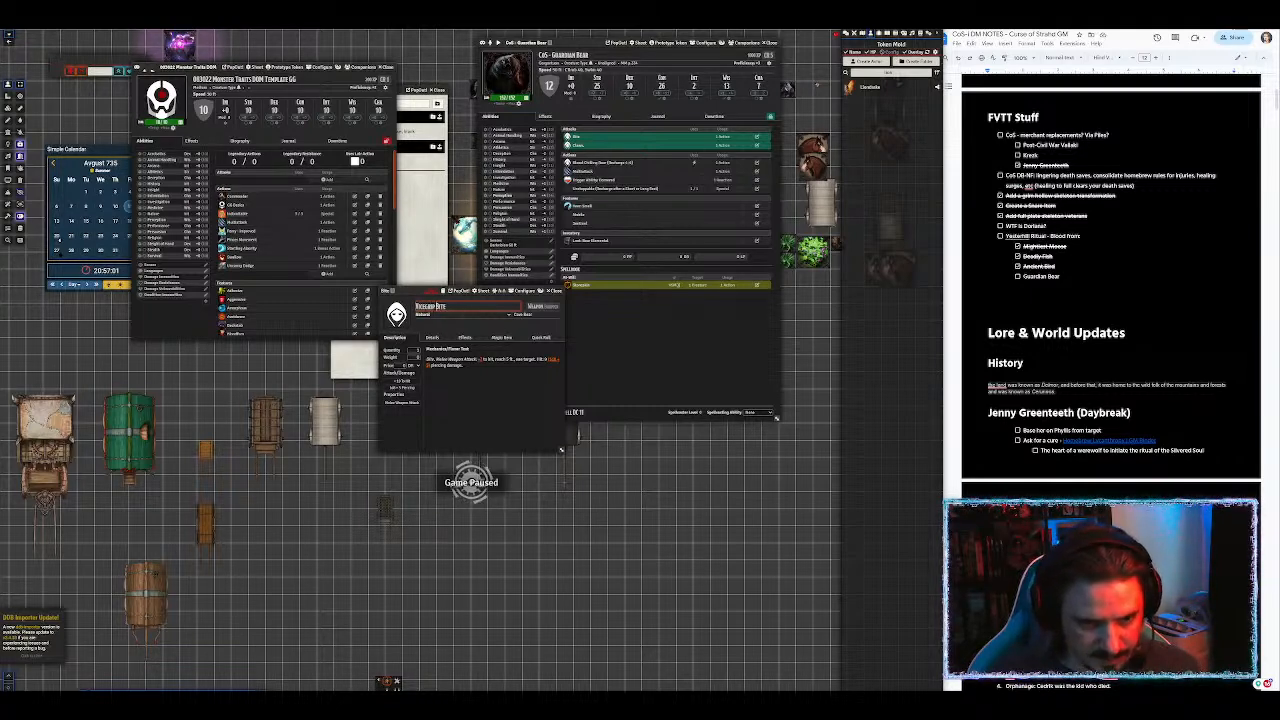
pyautogui.click(495, 376)
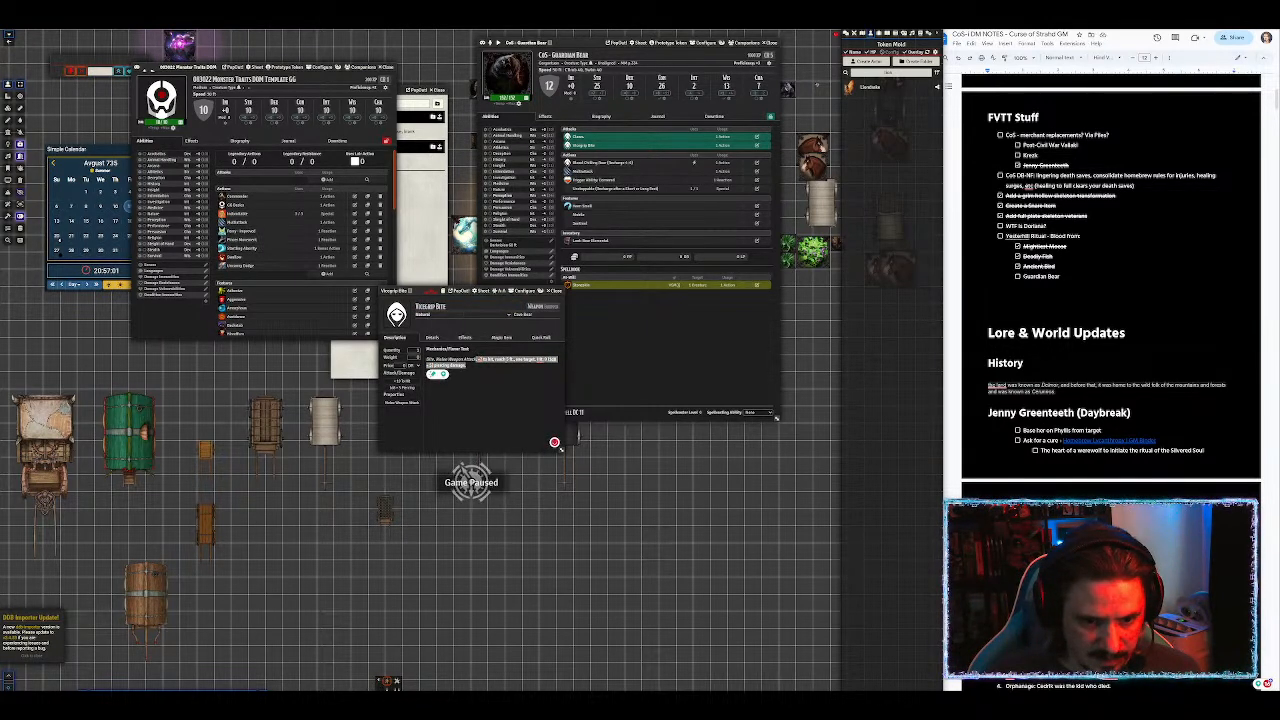
pyautogui.moveTo(555, 443); pyautogui.dragTo(560, 315)
pyautogui.click(557, 291)
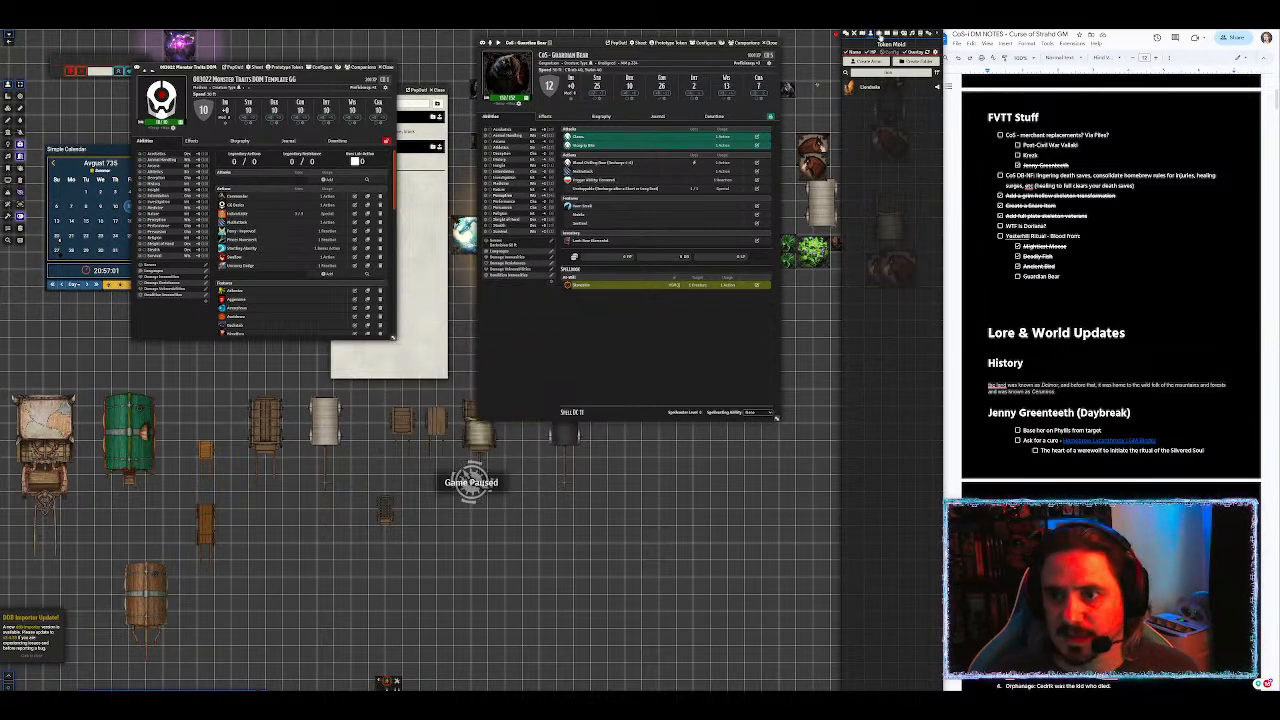
# Step: Clear the item directory search, store Vicegrip Bite there, and add the stored copy back onto the Guardian Bear sheet
pyautogui.click(880, 37)
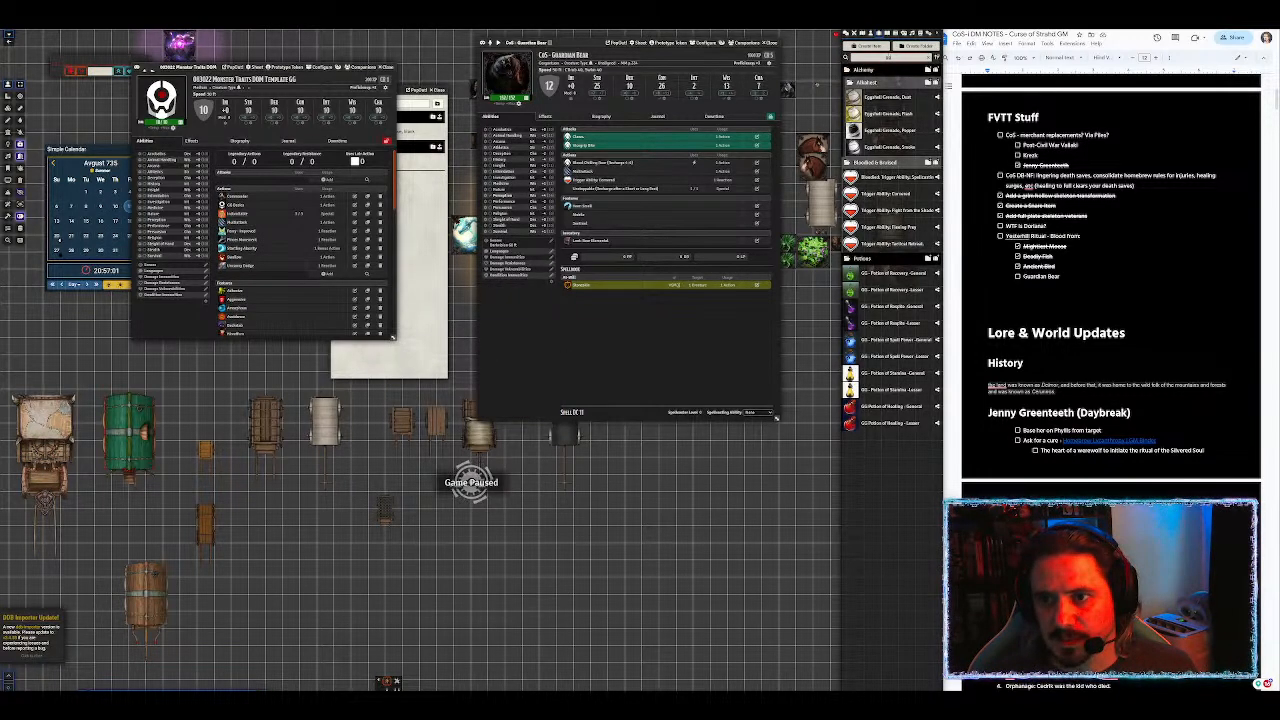
pyautogui.press('BackSpace')
pyautogui.press('BackSpace')
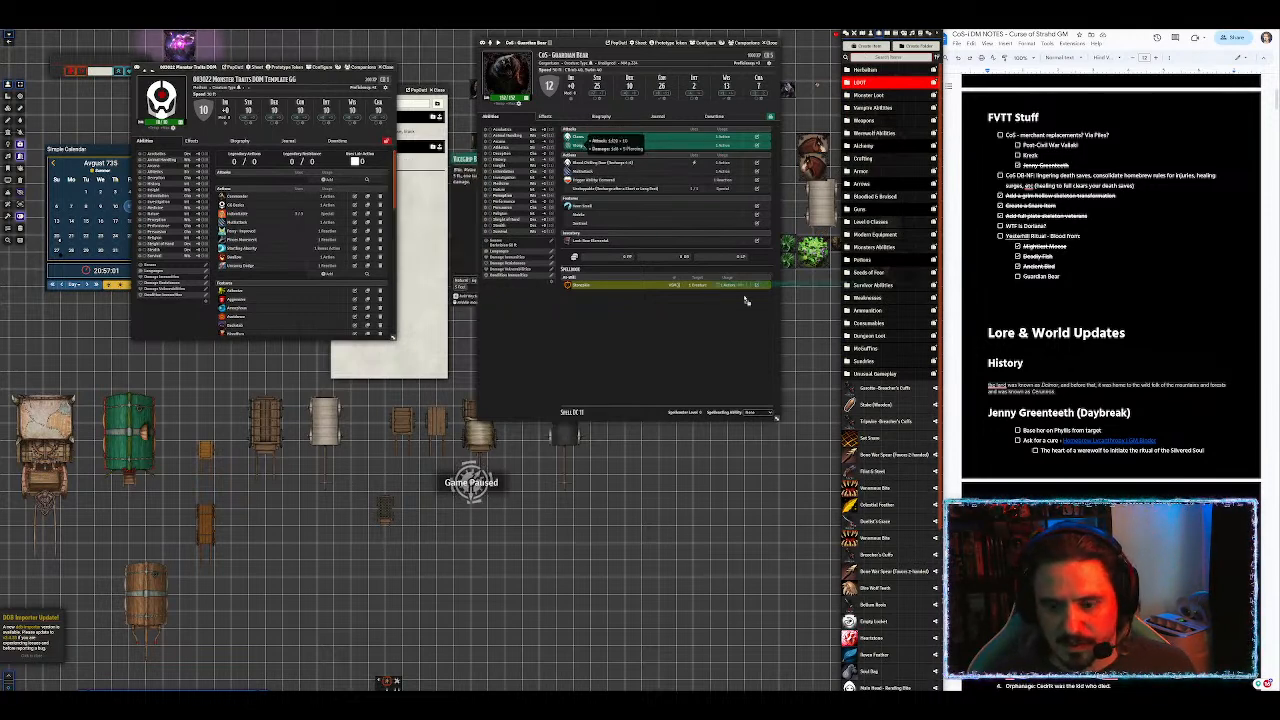
pyautogui.moveTo(882, 473); pyautogui.dragTo(648, 150)
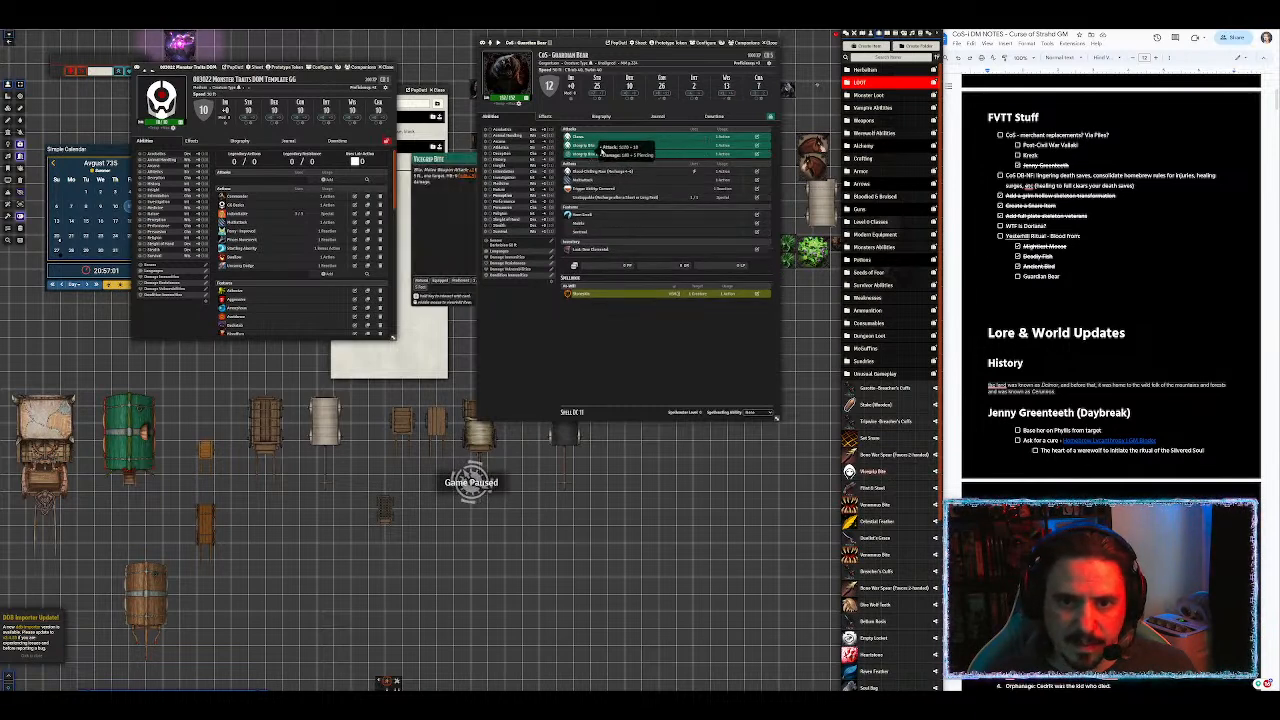
# Step: Switch the Guardian Bear sheet to edit mode and delete one of the two Vicegrip Bite attacks
pyautogui.rightClick(612, 147)
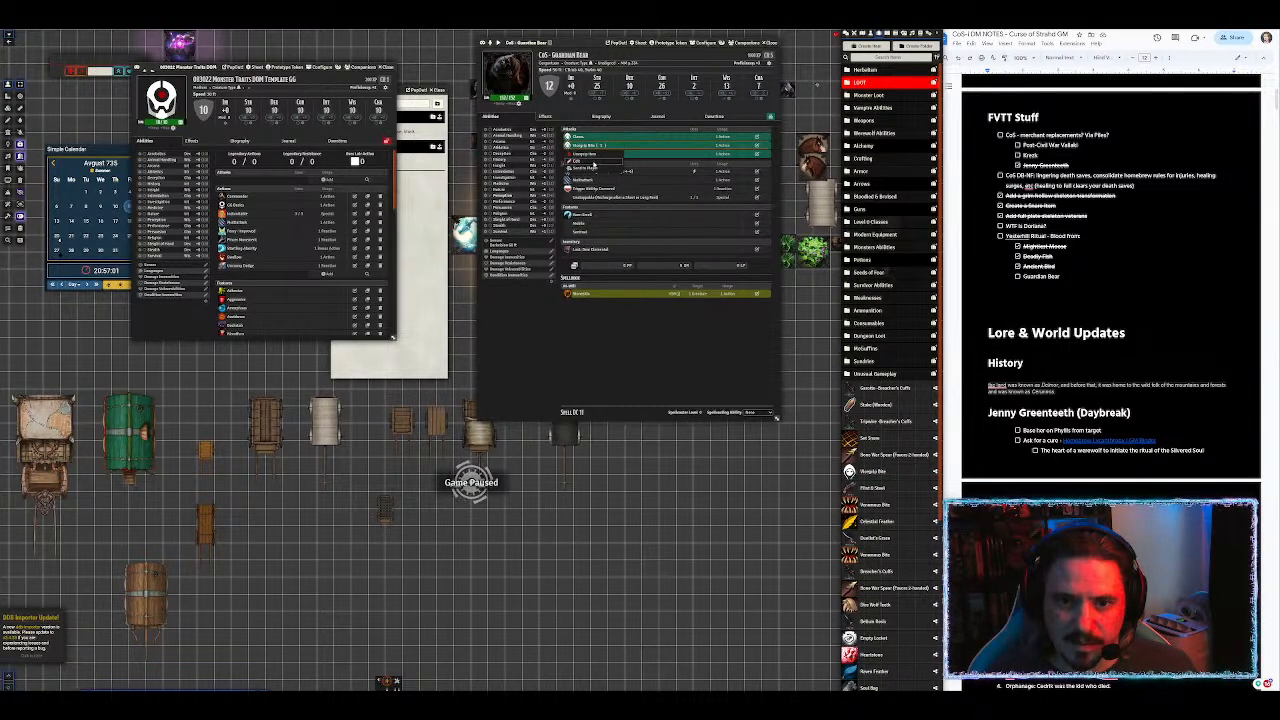
pyautogui.click(577, 161)
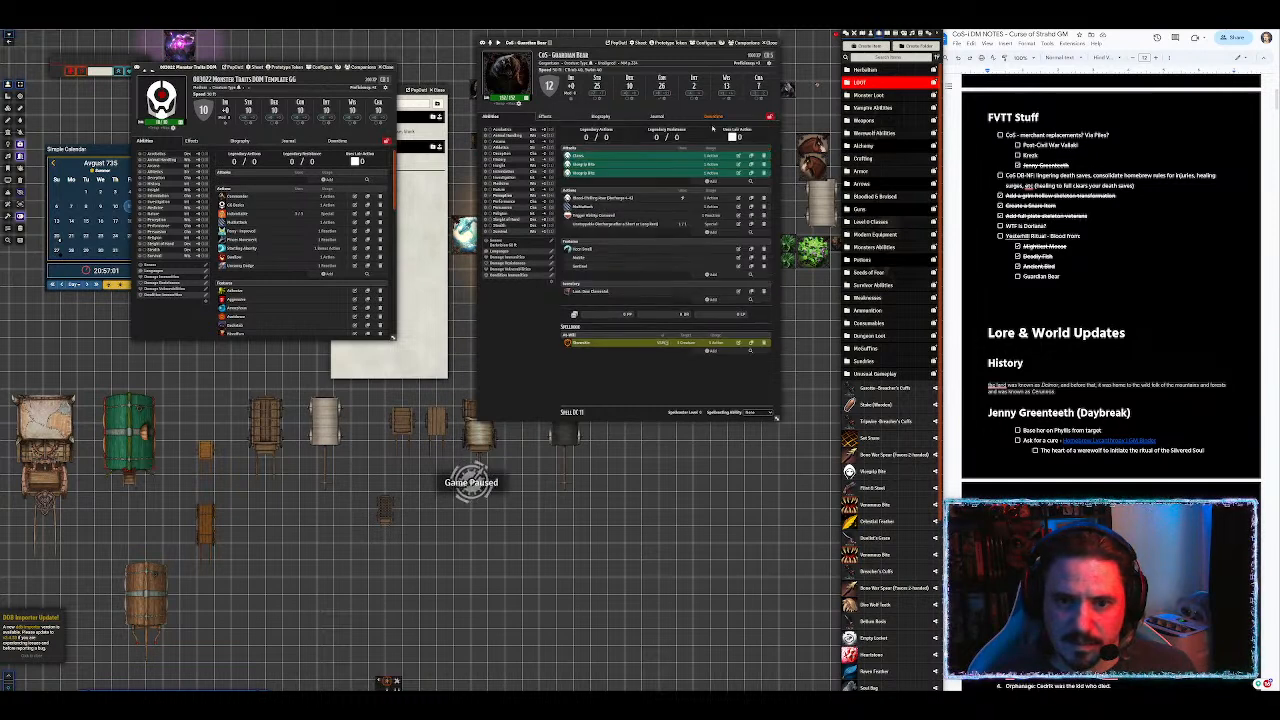
pyautogui.rightClick(575, 163)
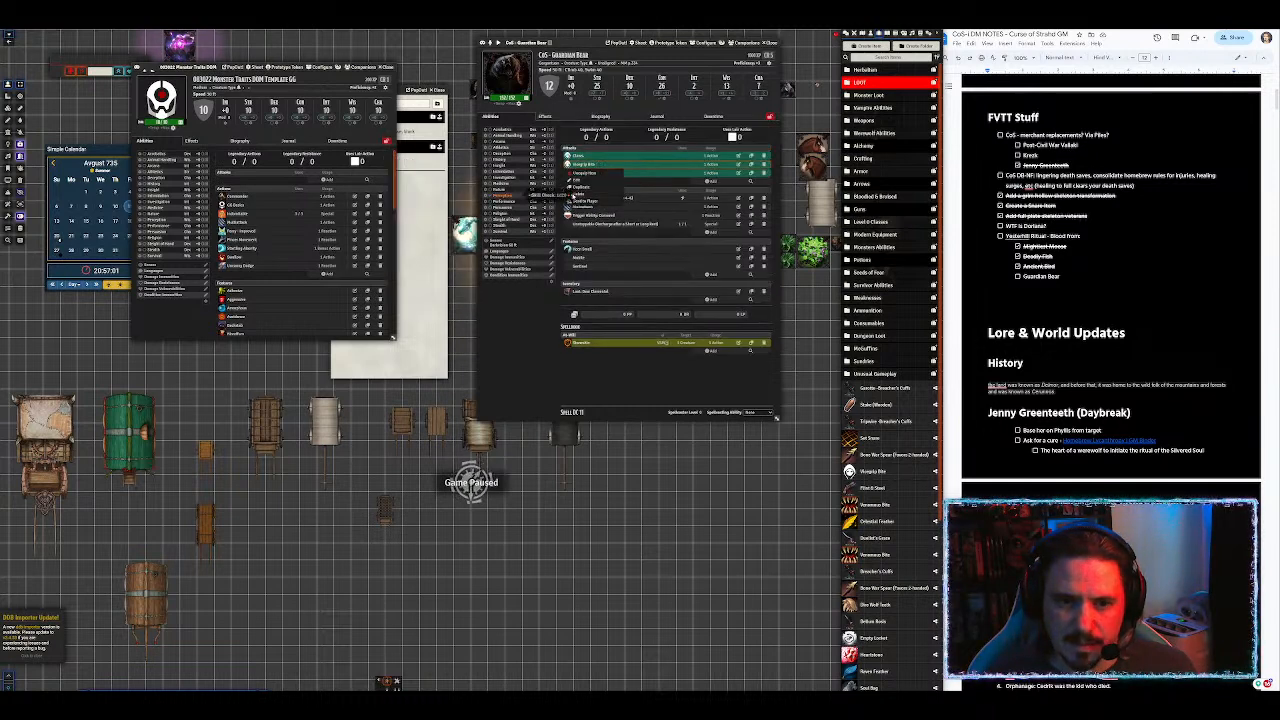
pyautogui.click(578, 193)
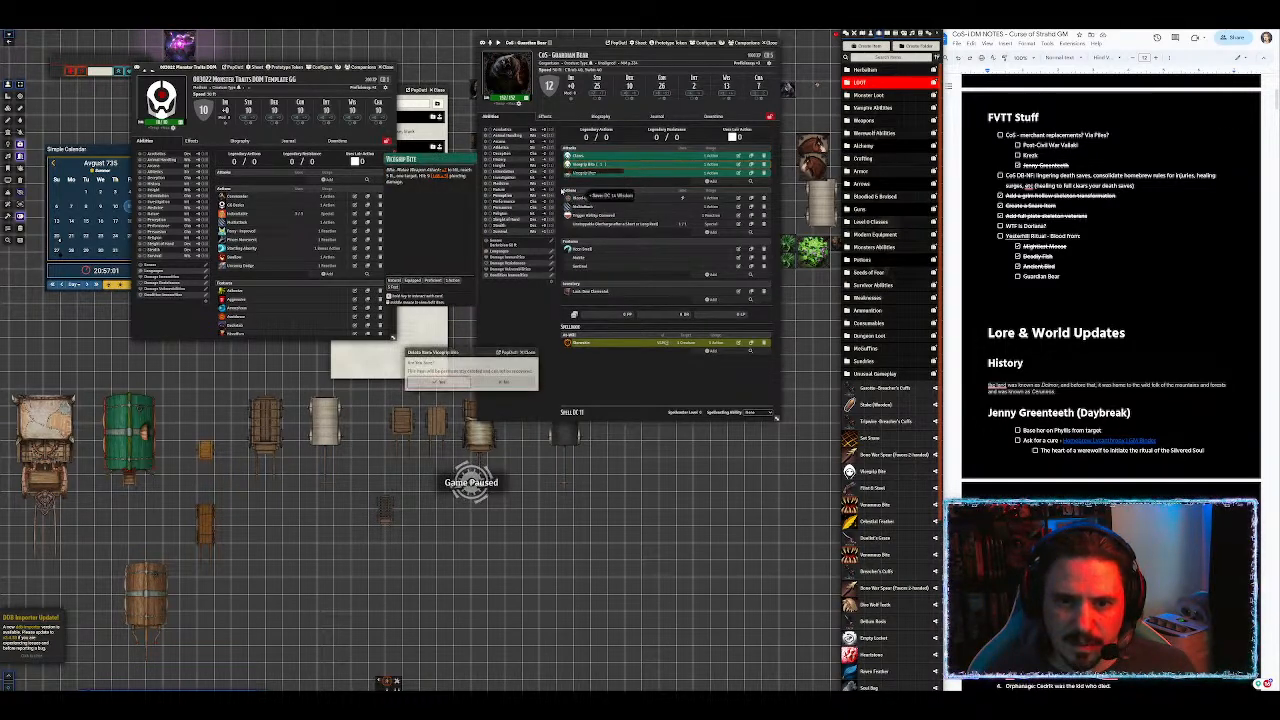
pyautogui.click(449, 386)
# Step: Rename the Guardian Bear's remaining bite attack as "Vice Grip Bite" and close the item
pyautogui.middleClick(584, 165)
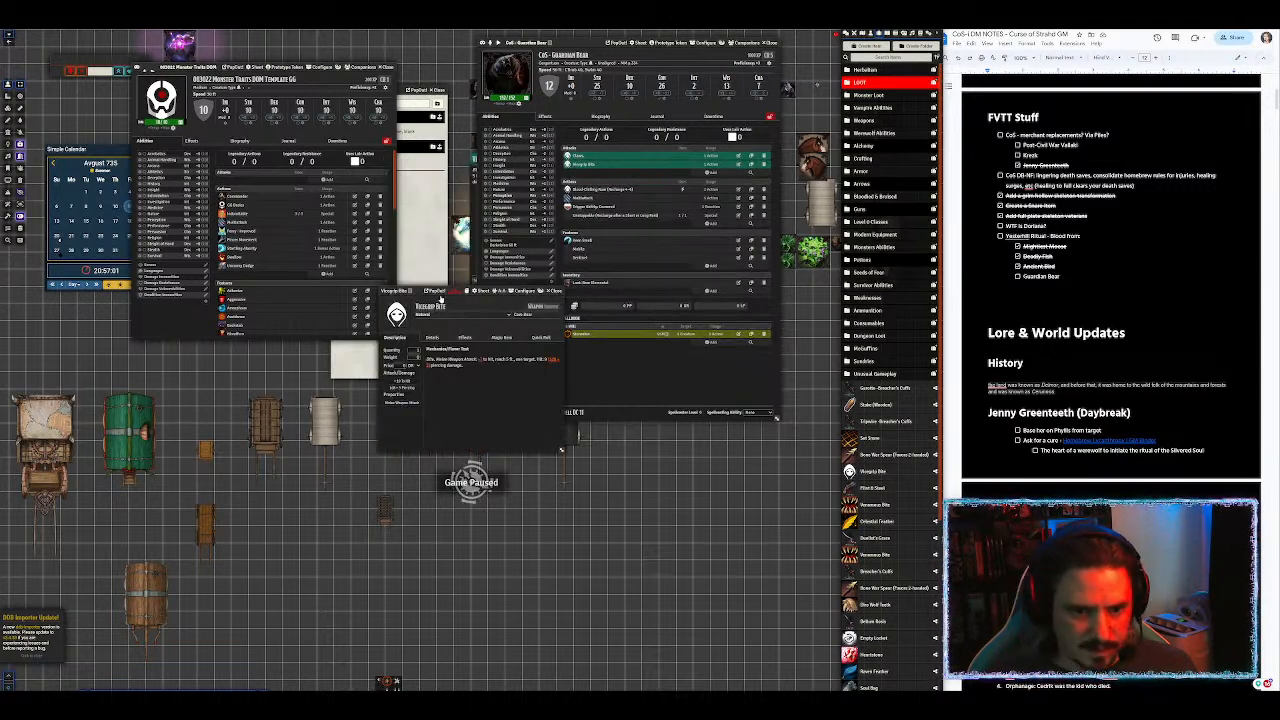
pyautogui.press('BackSpace')
pyautogui.write('G')
pyautogui.press('Return')
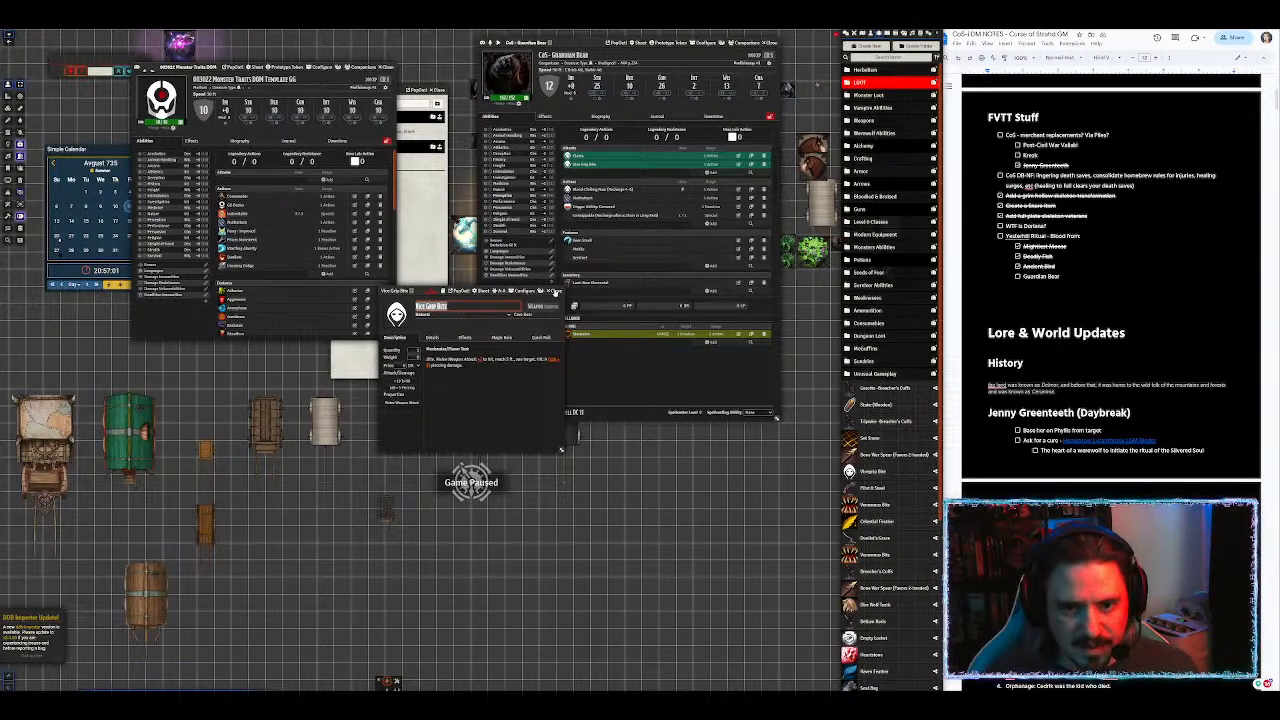
pyautogui.click(553, 291)
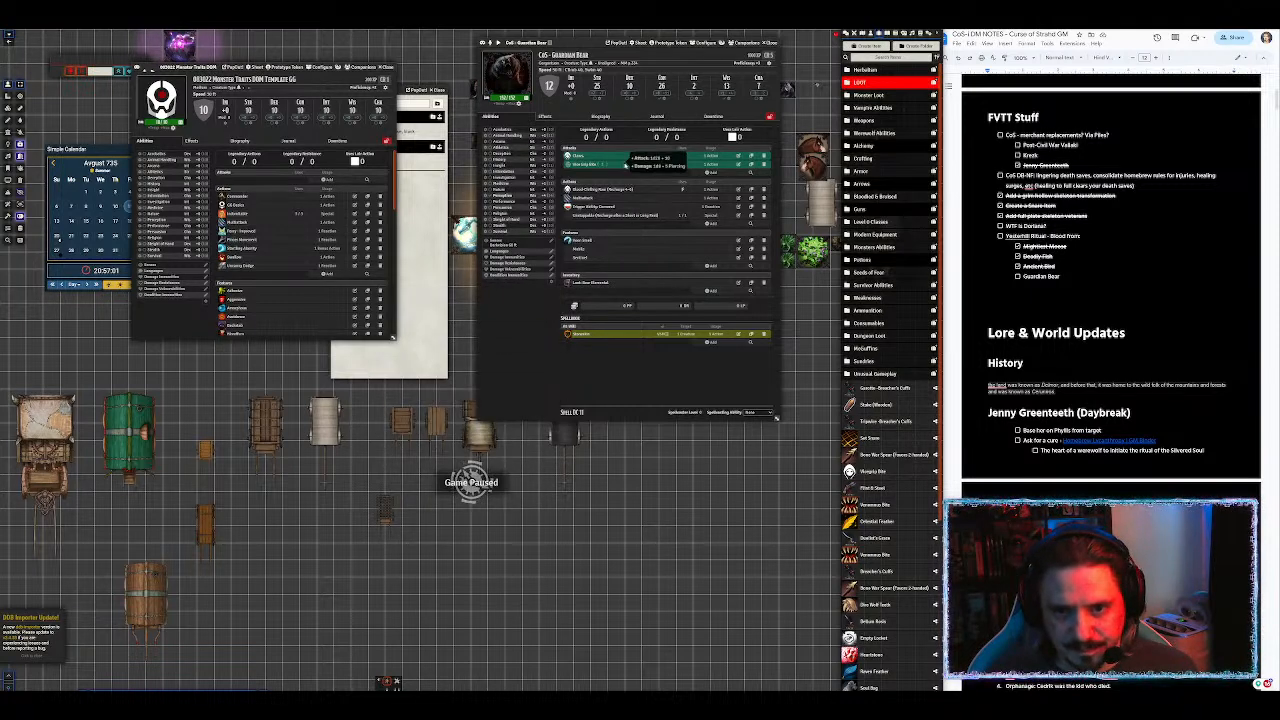
# Step: Delete the Vice Grip Bite attack from the Guardian Bear sheet
pyautogui.rightClick(626, 166)
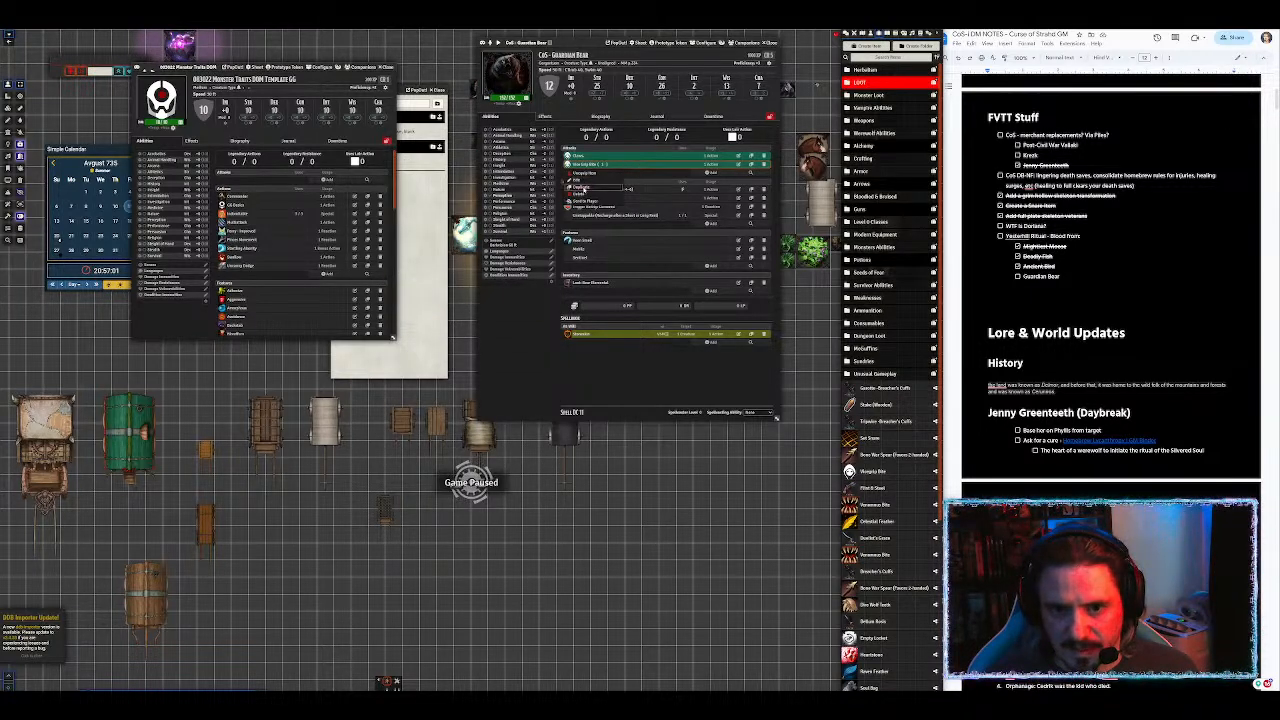
pyautogui.click(584, 194)
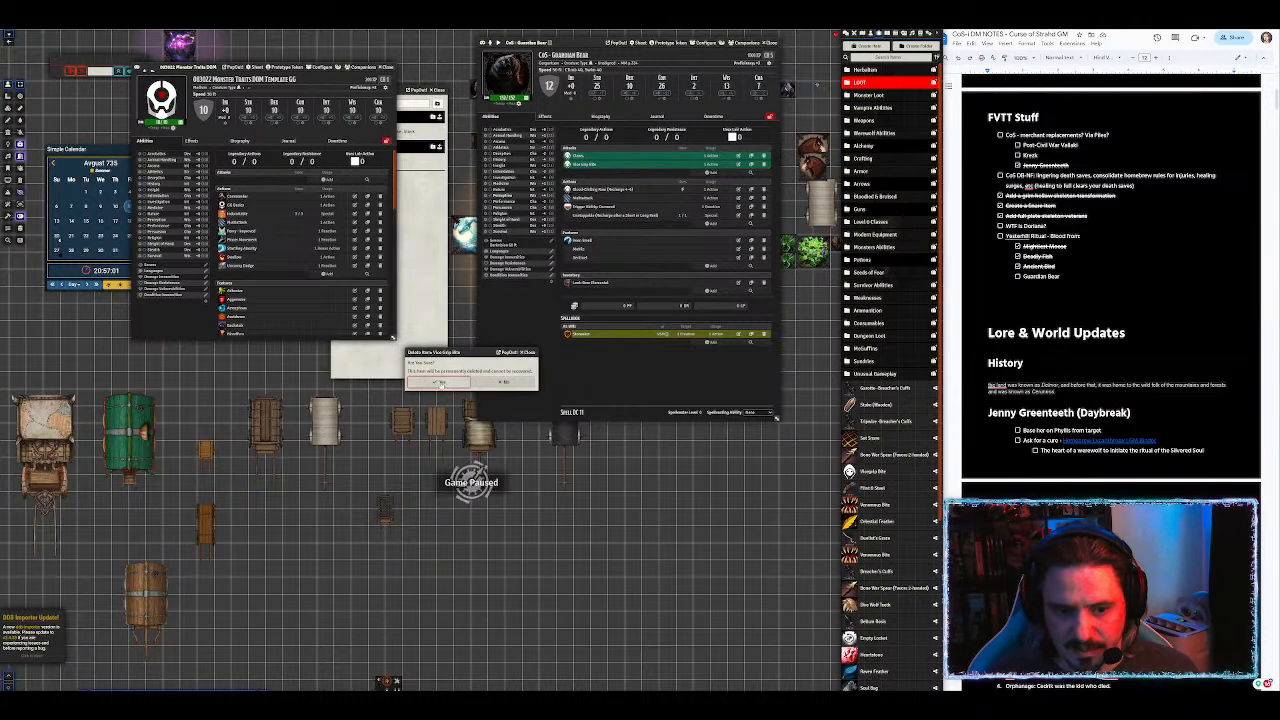
pyautogui.click(438, 381)
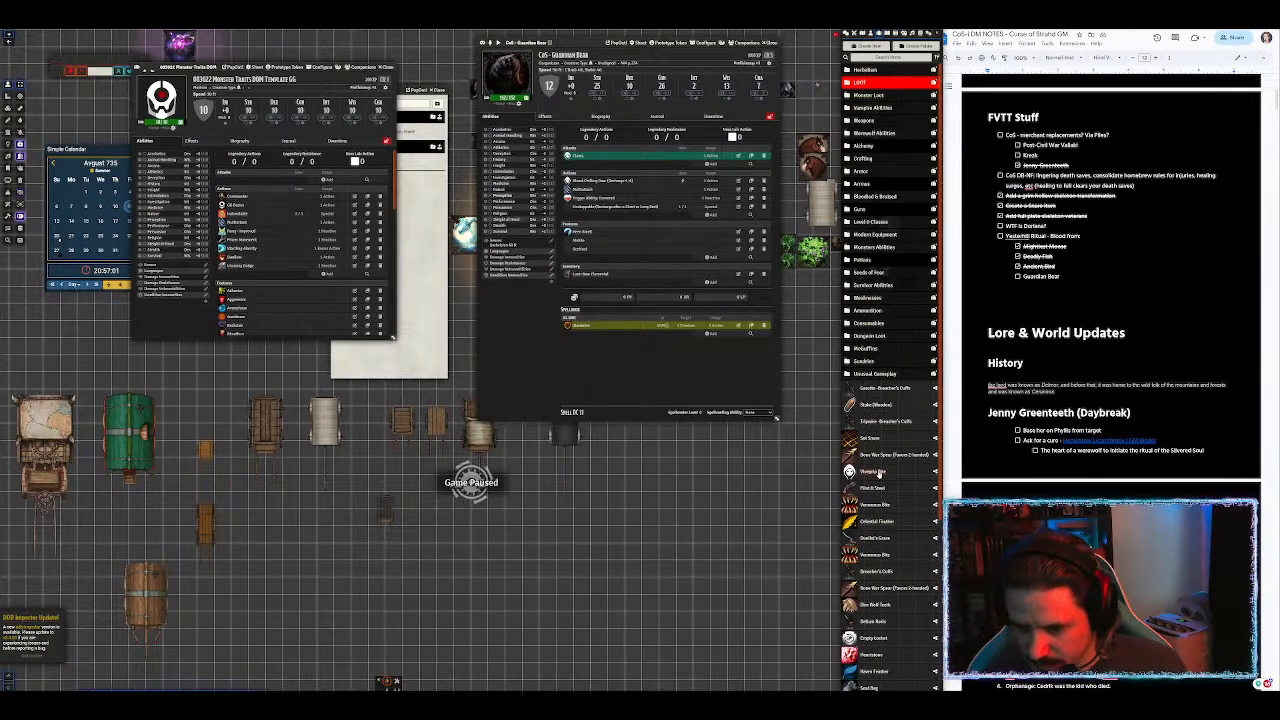
# Step: Add Vicegrip Bite from the item directory to the Guardian Bear and rename the bear's copy as "Vice Grip Bite"
pyautogui.moveTo(880, 471); pyautogui.dragTo(605, 166)
pyautogui.middleClick(585, 165)
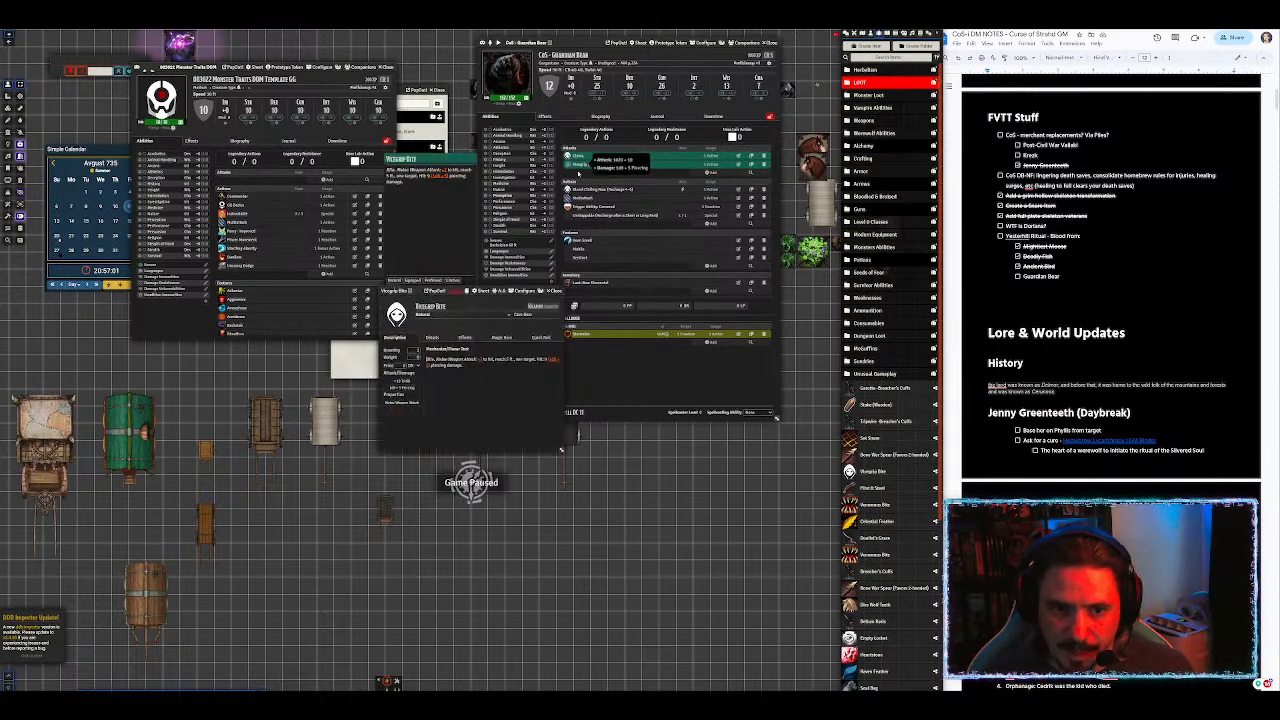
pyautogui.click(453, 307)
pyautogui.hotkey('ctrl', 'a')
pyautogui.write('Vice Grip Bite')
# Step: Replace the Vice Grip Bite description with "Creatures hit by this attack are grappled", save it, and return to the Guardian Bear sheet
pyautogui.click(485, 385)
pyautogui.click(555, 352)
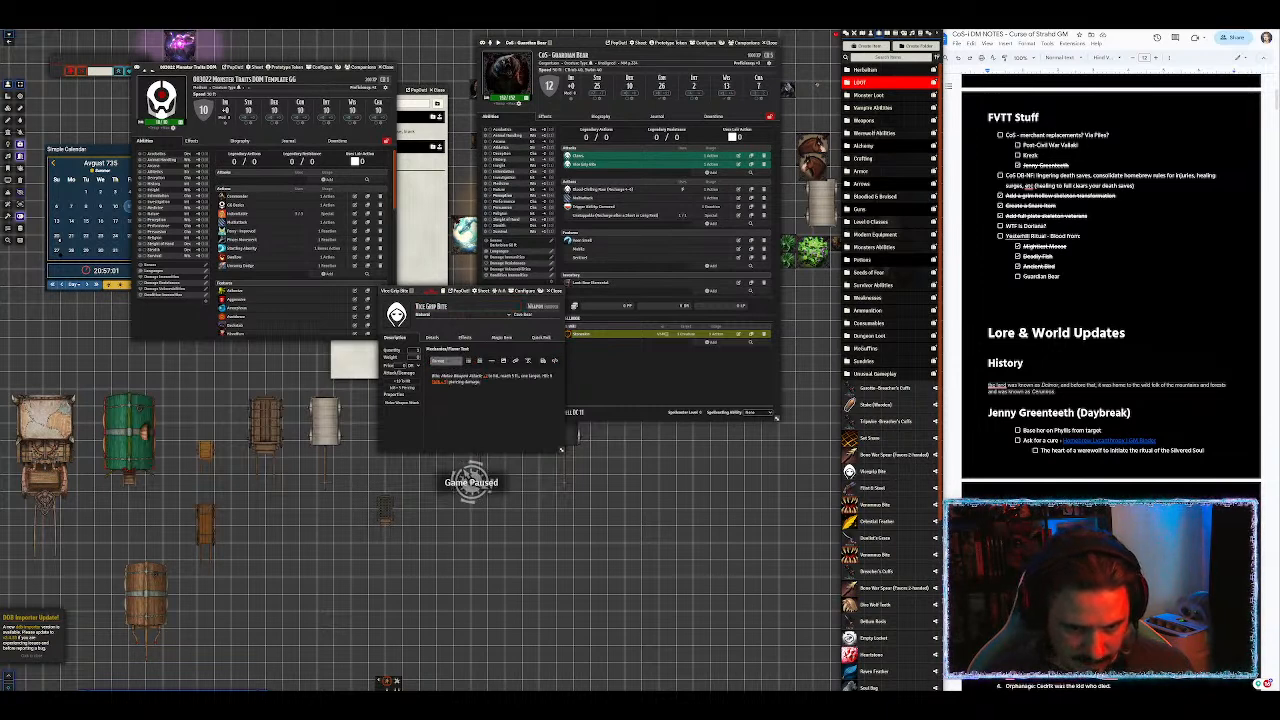
pyautogui.moveTo(486, 383); pyautogui.dragTo(412, 370)
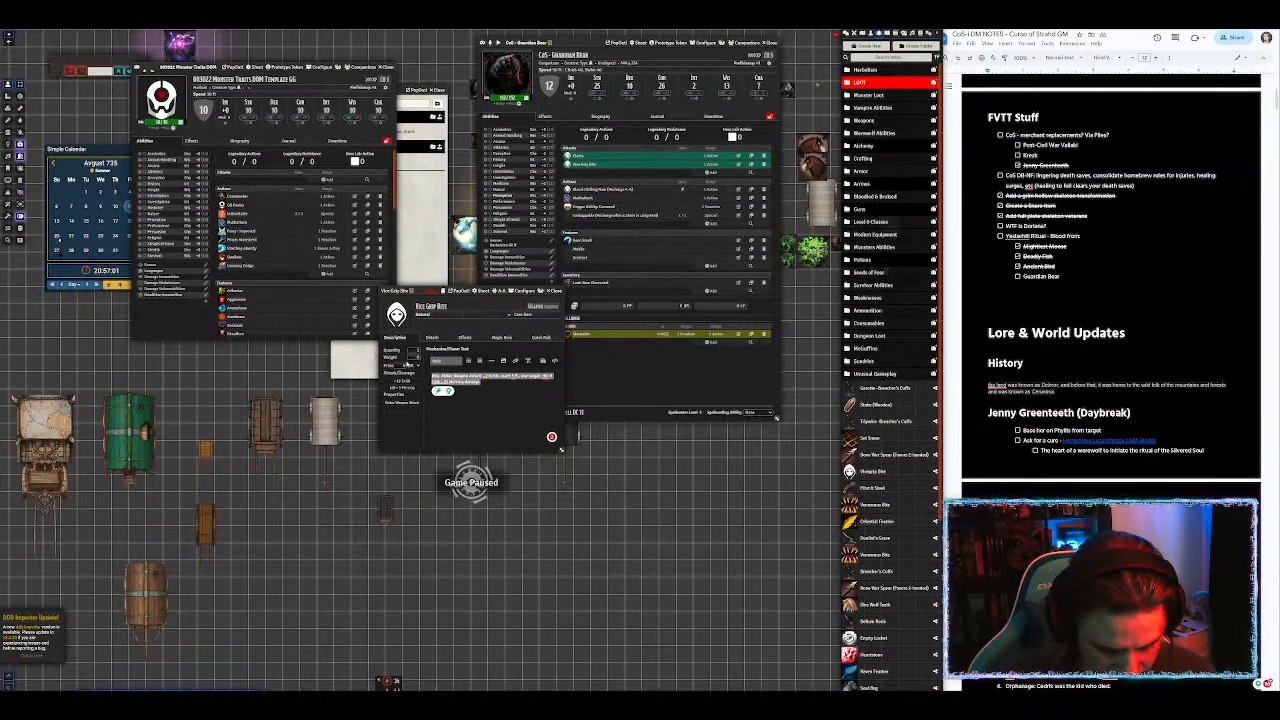
pyautogui.press('BackSpace')
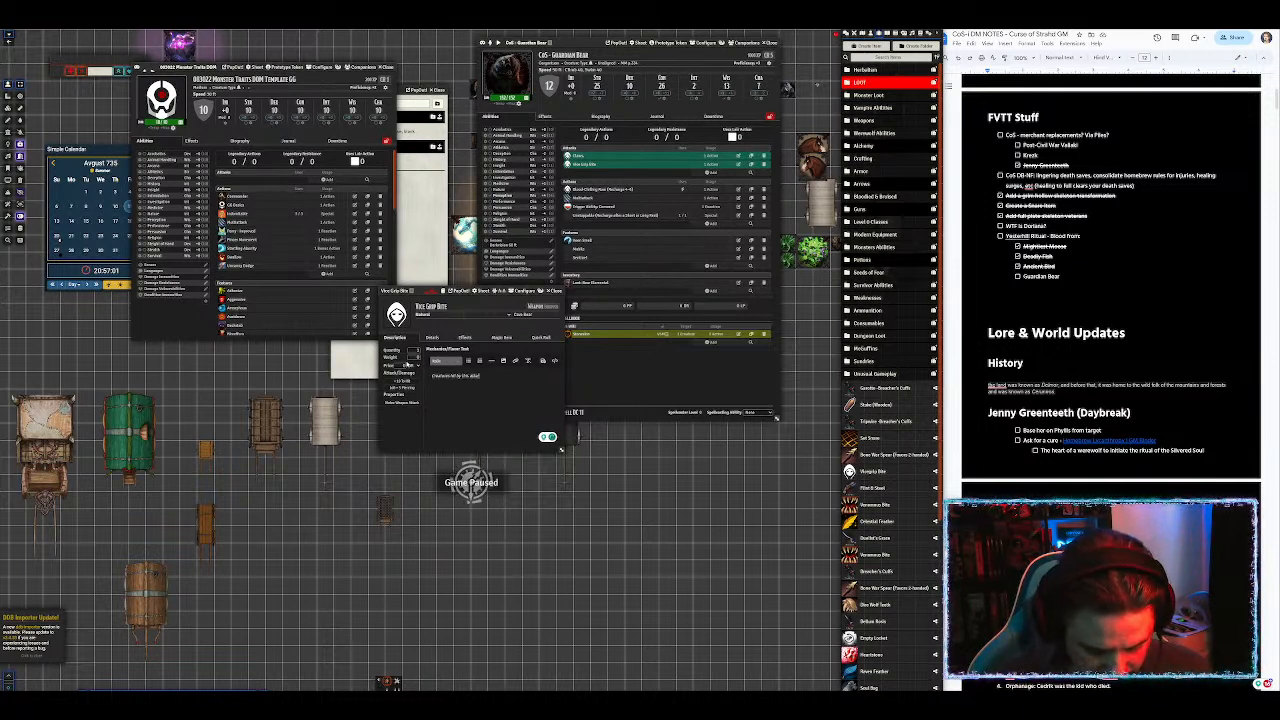
pyautogui.write('grap')
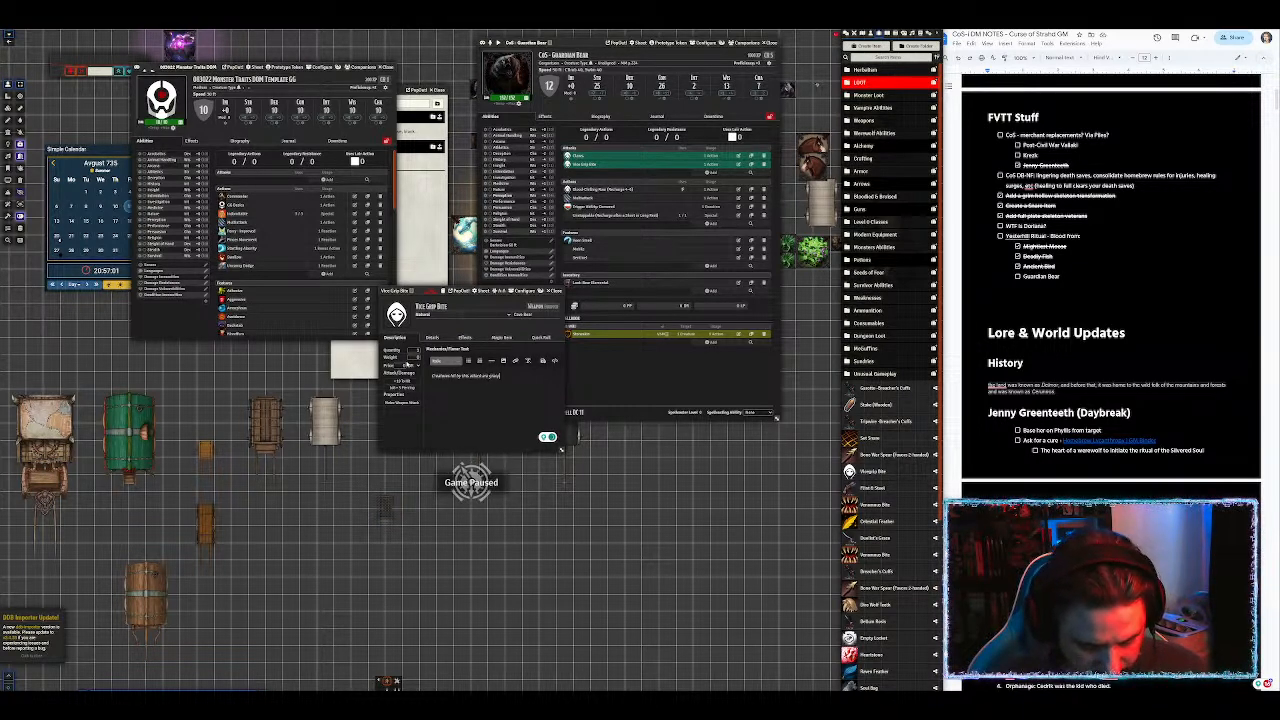
pyautogui.press('BackSpace')
pyautogui.press('BackSpace')
pyautogui.press('BackSpace')
pyautogui.press('BackSpace')
pyautogui.write('ppled')
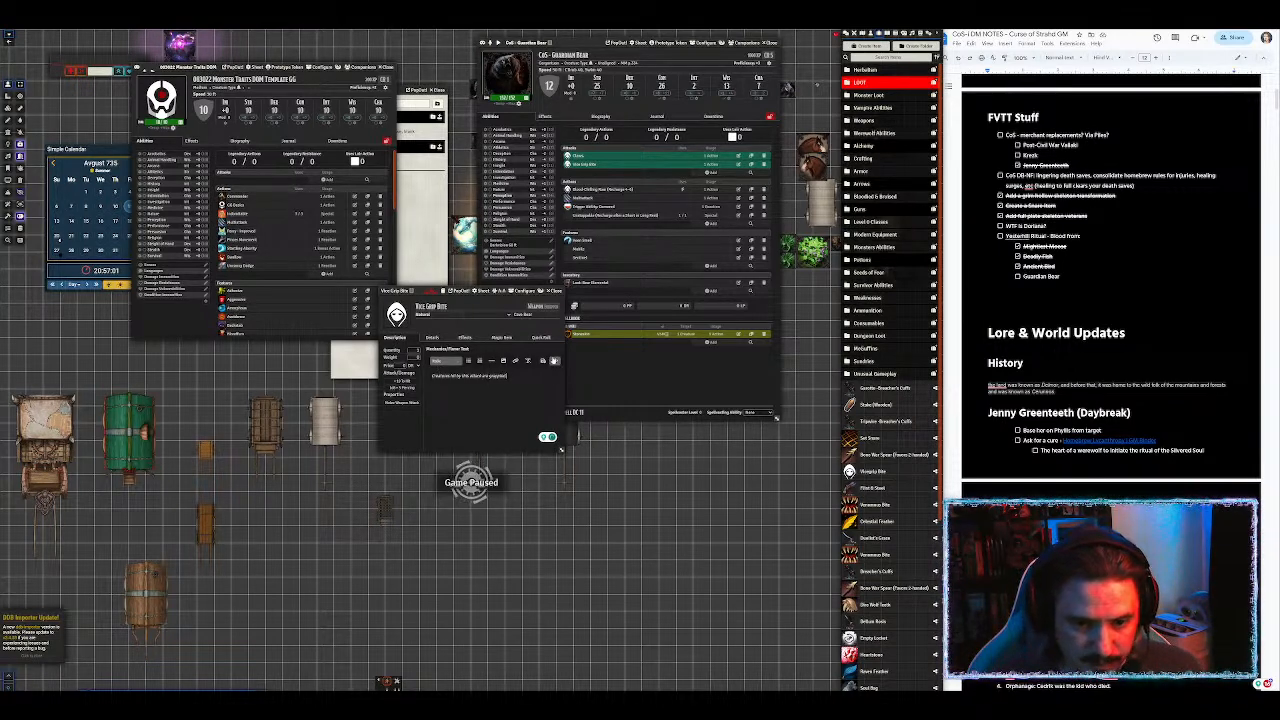
pyautogui.click(555, 361)
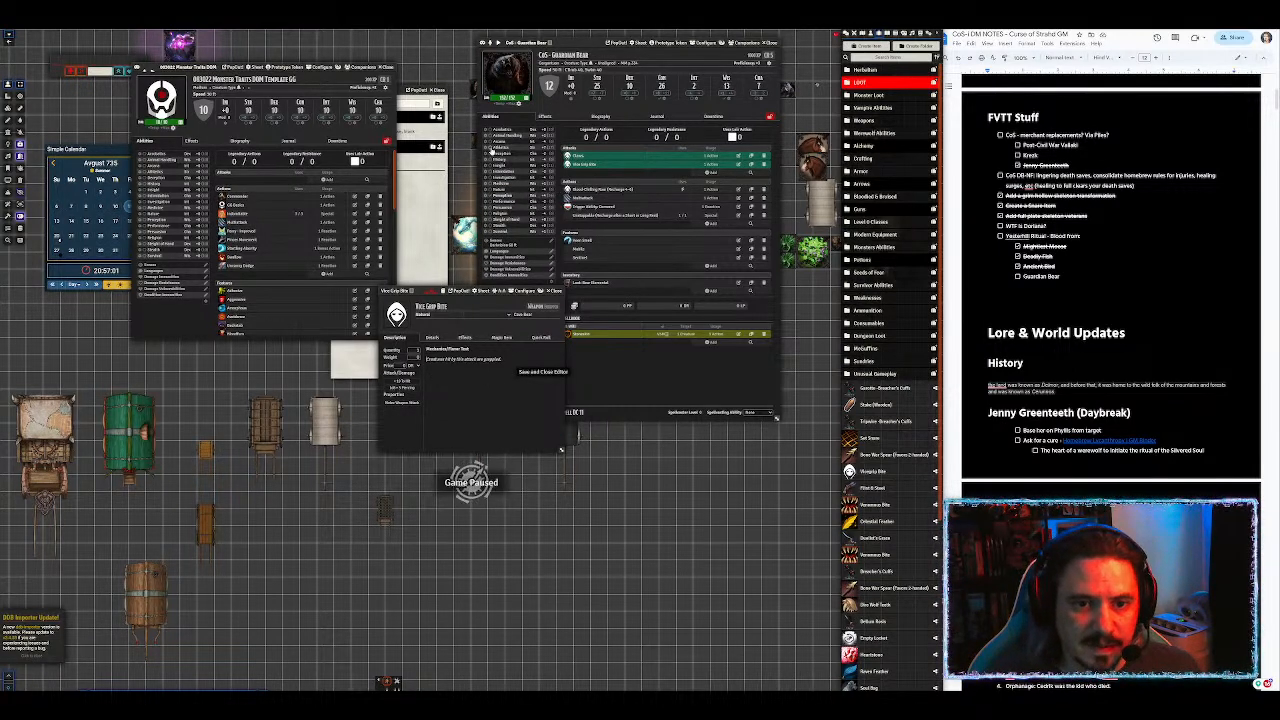
pyautogui.click(490, 151)
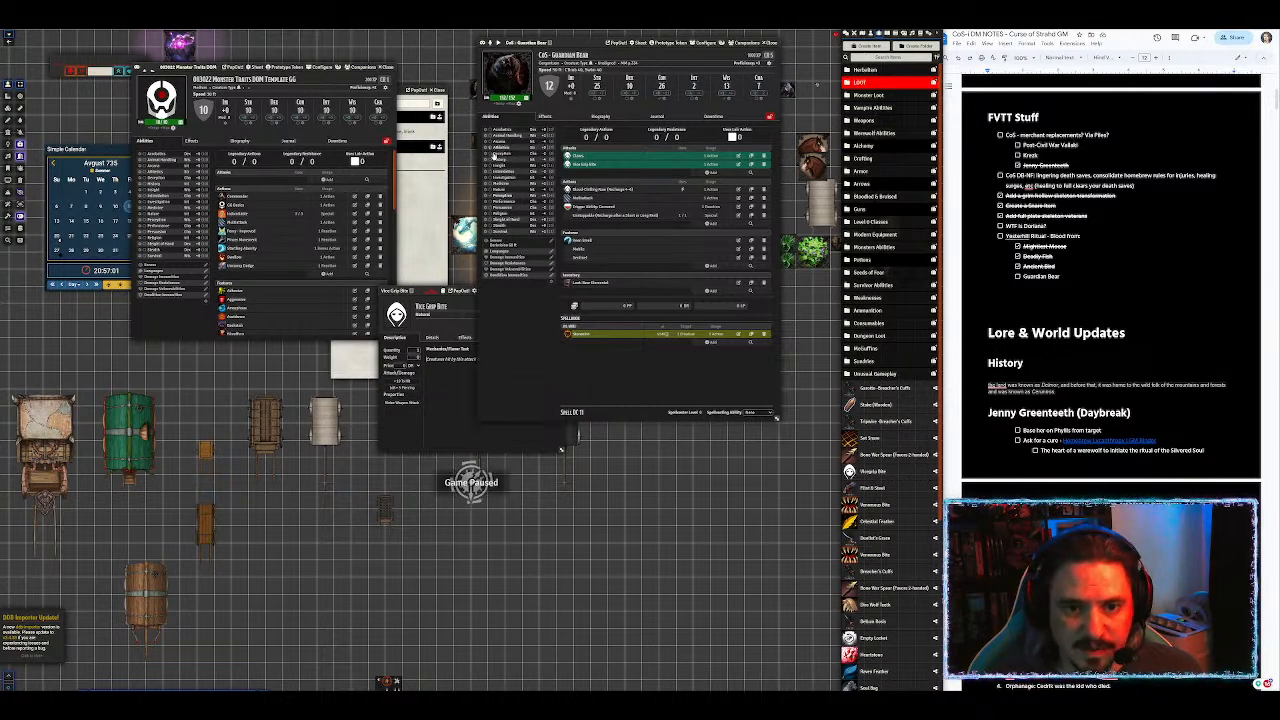
pyautogui.click(465, 403)
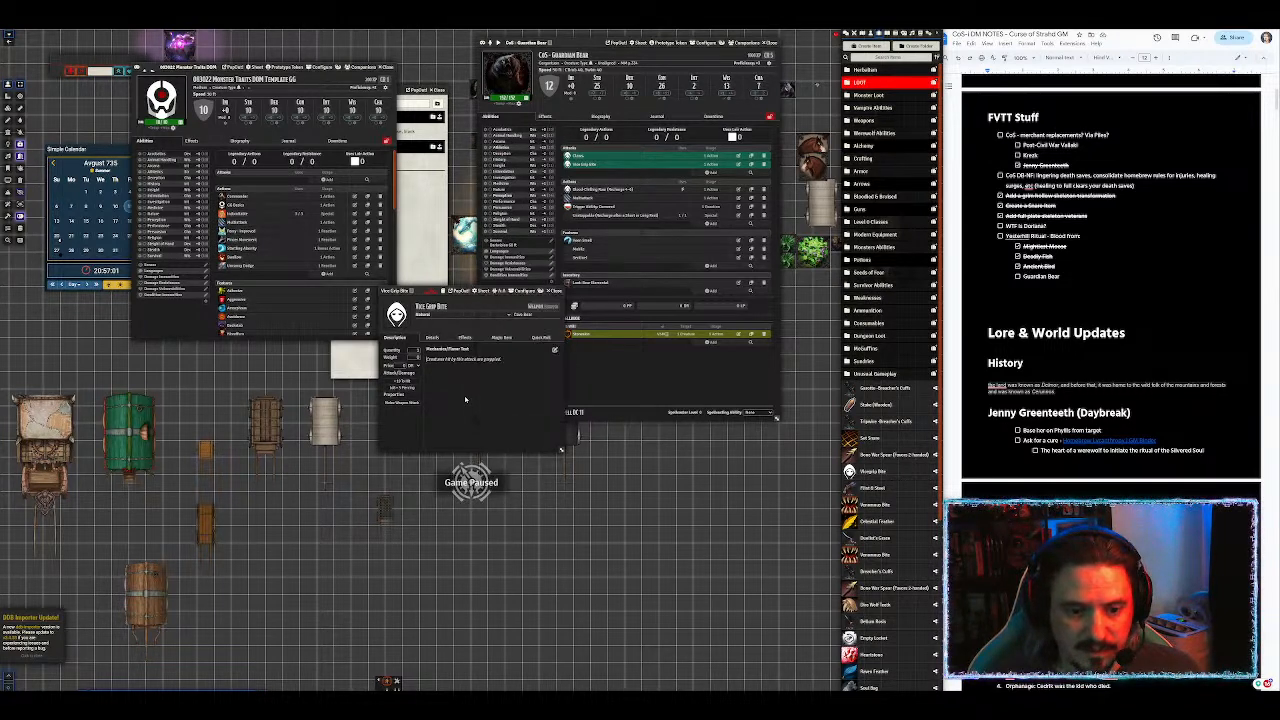
pyautogui.click(431, 338)
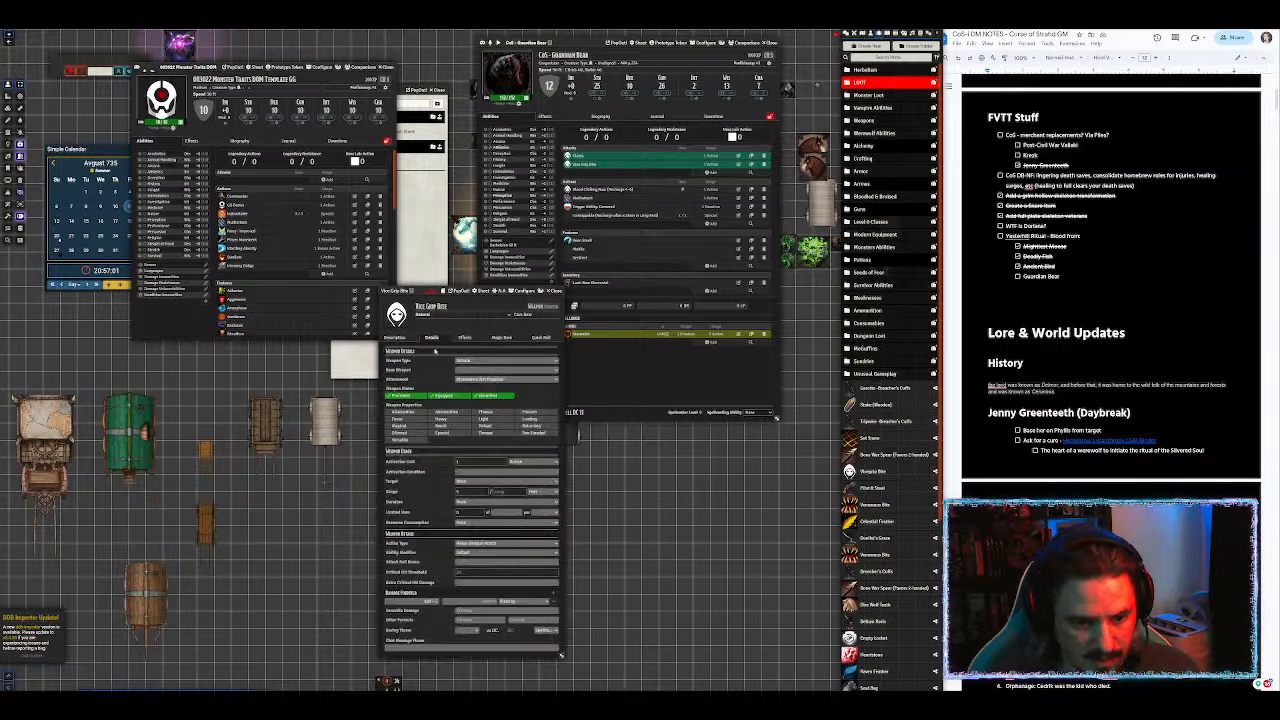
pyautogui.click(425, 601)
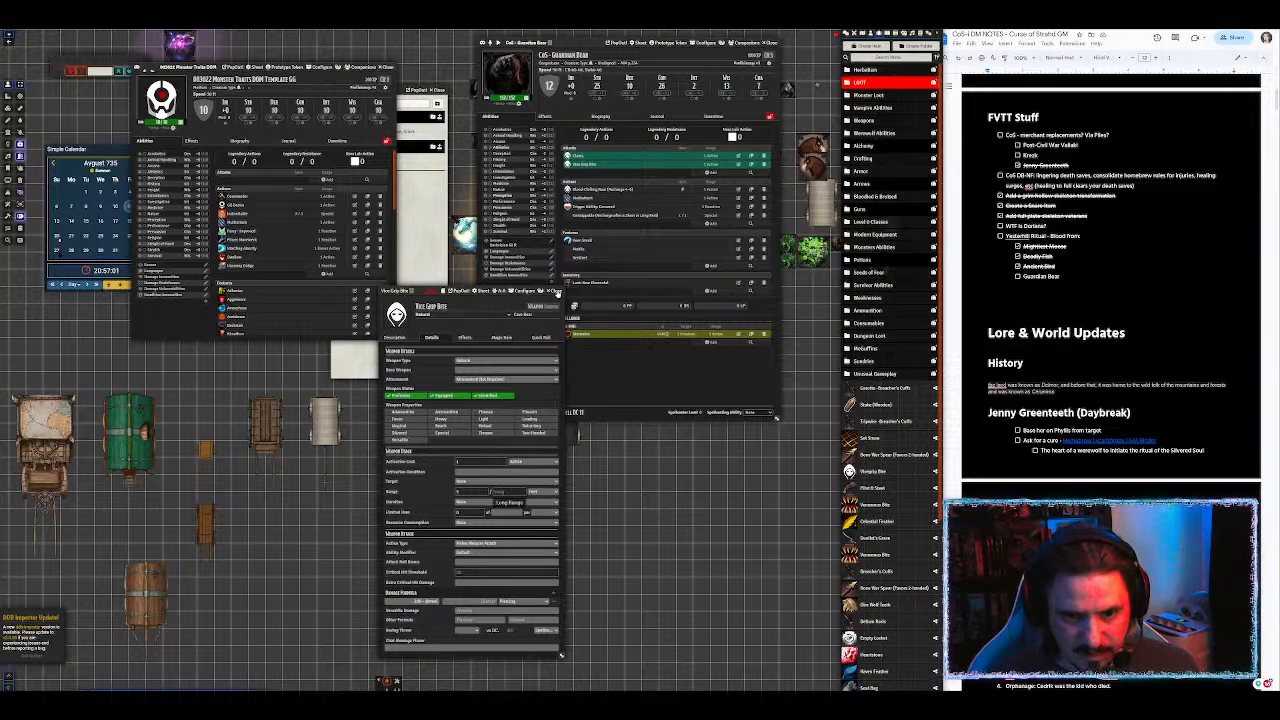
pyautogui.click(553, 291)
pyautogui.middleClick(587, 168)
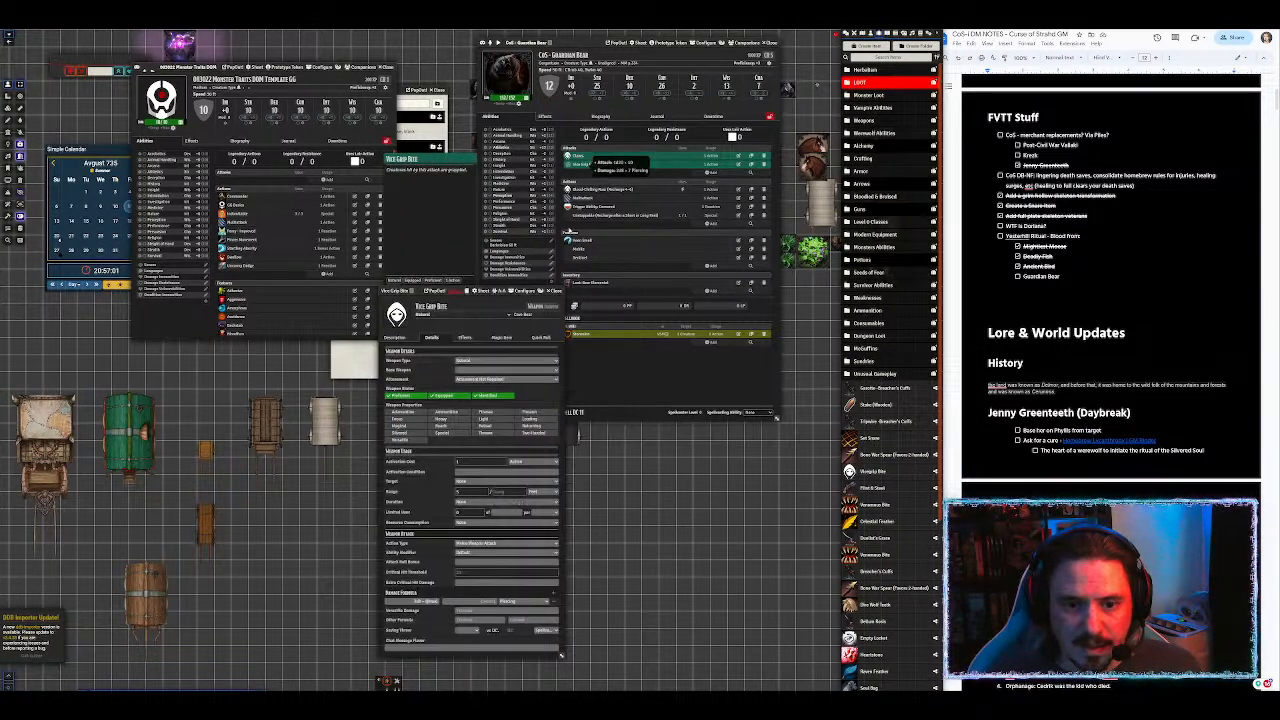
pyautogui.click(555, 291)
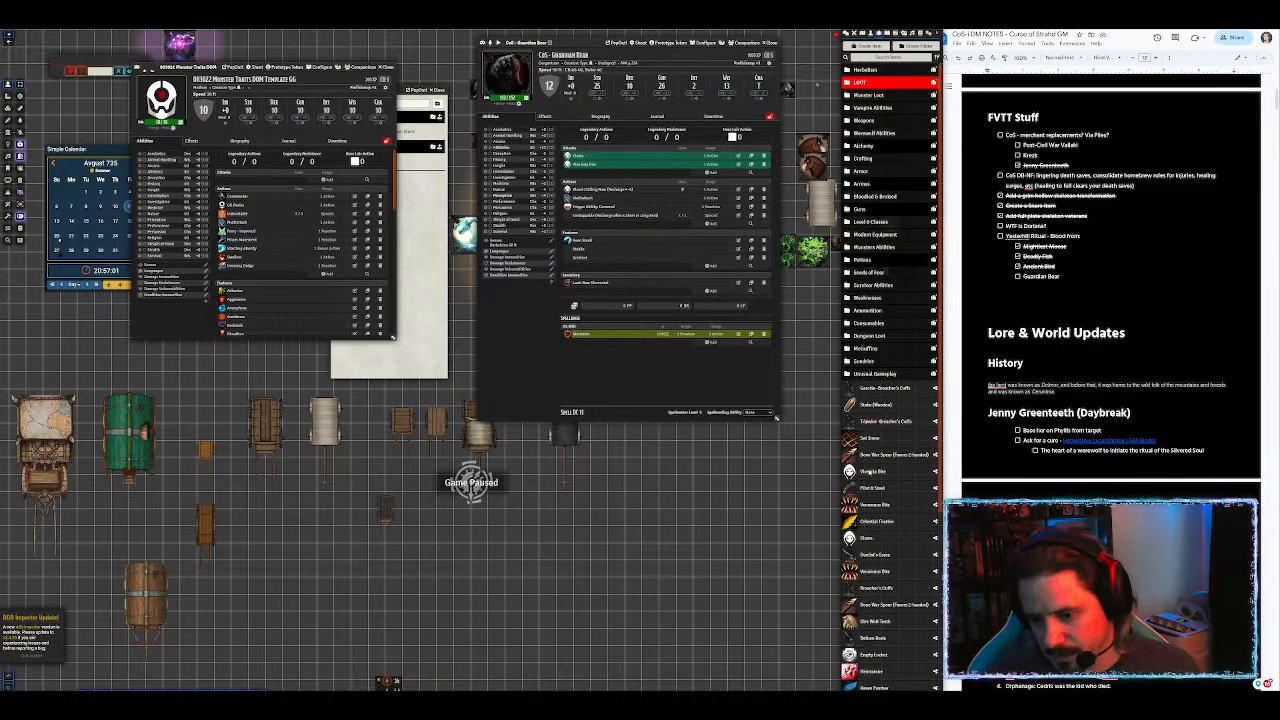
# Step: Delete the existing Claws attack from the Guardian Bear sheet
pyautogui.moveTo(866, 423); pyautogui.dragTo(600, 175)
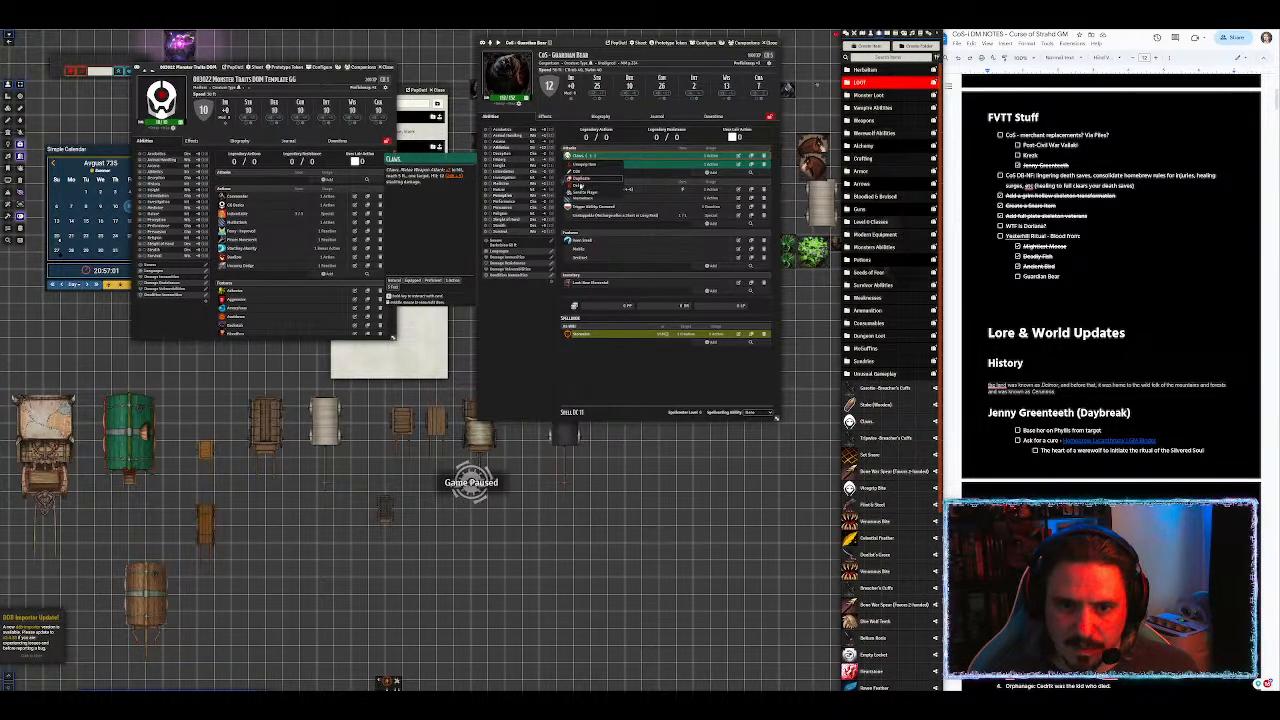
pyautogui.click(585, 185)
pyautogui.click(438, 382)
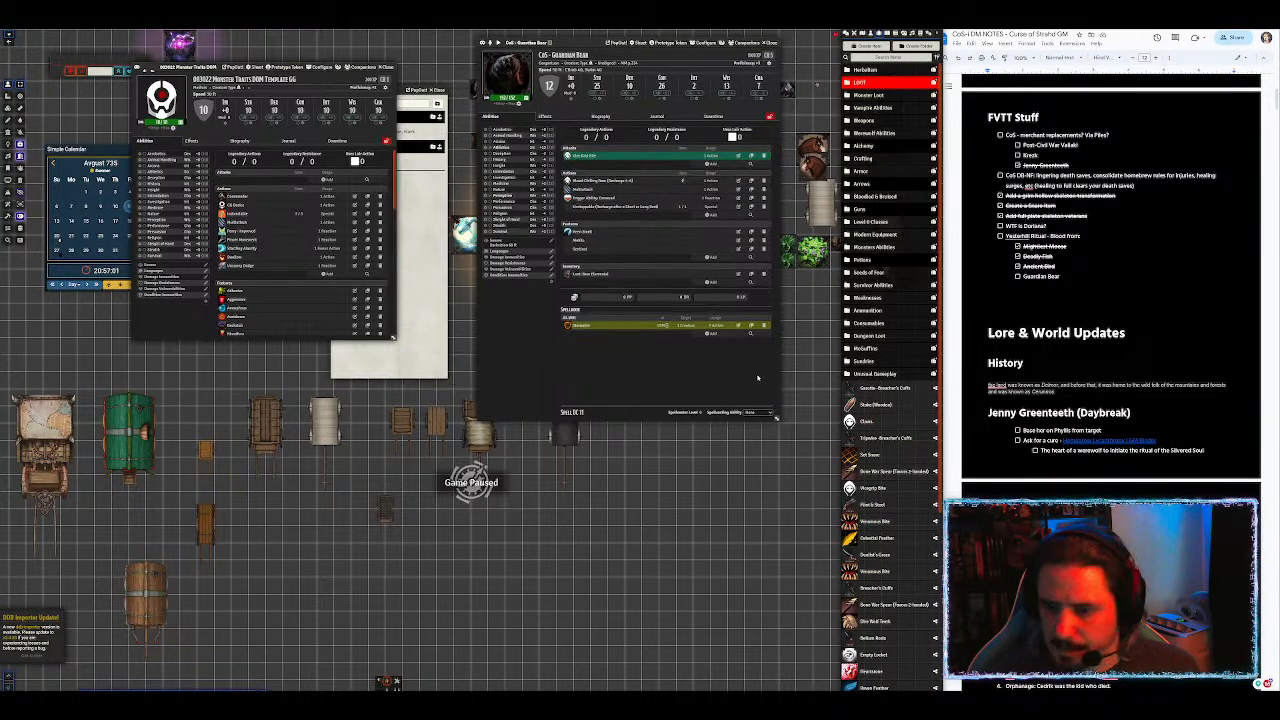
# Step: Add Claws from the item directory to the Guardian Bear and rename the bear's copy as "Bloody Claws"
pyautogui.moveTo(845, 410); pyautogui.dragTo(578, 163)
pyautogui.middleClick(577, 157)
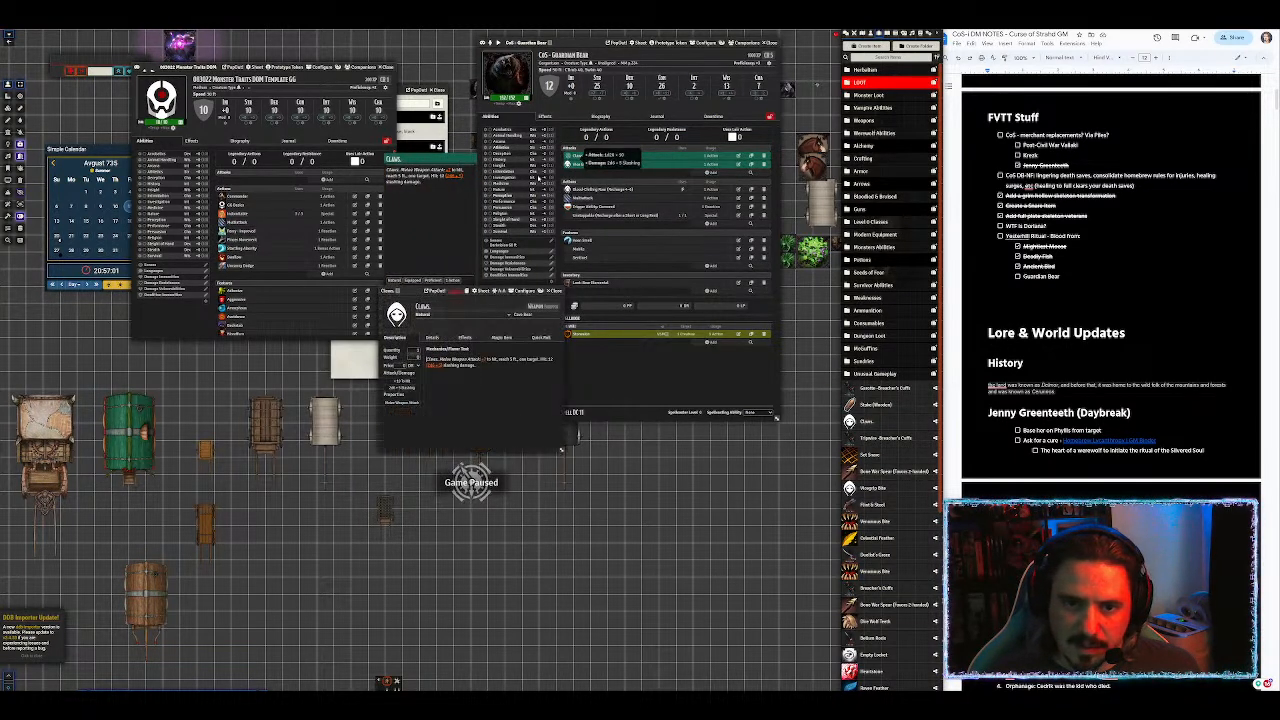
pyautogui.click(426, 306)
pyautogui.write('Bloody')
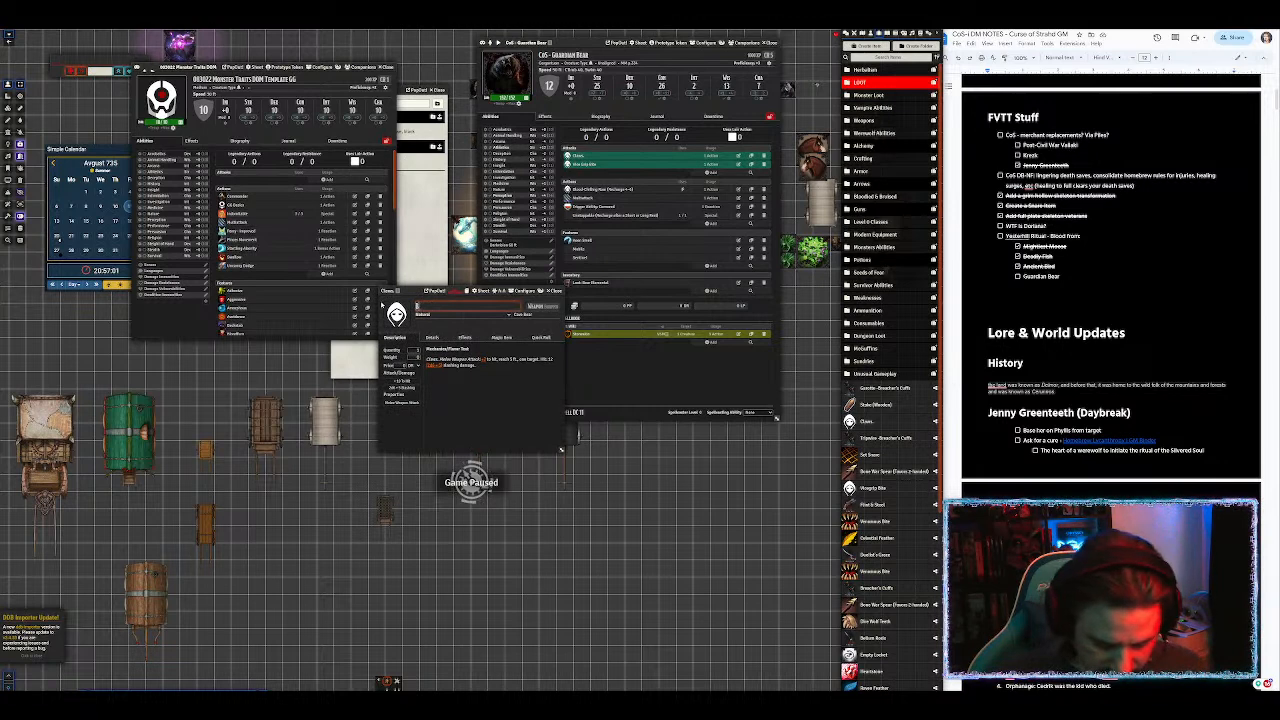
pyautogui.write(' Claws')
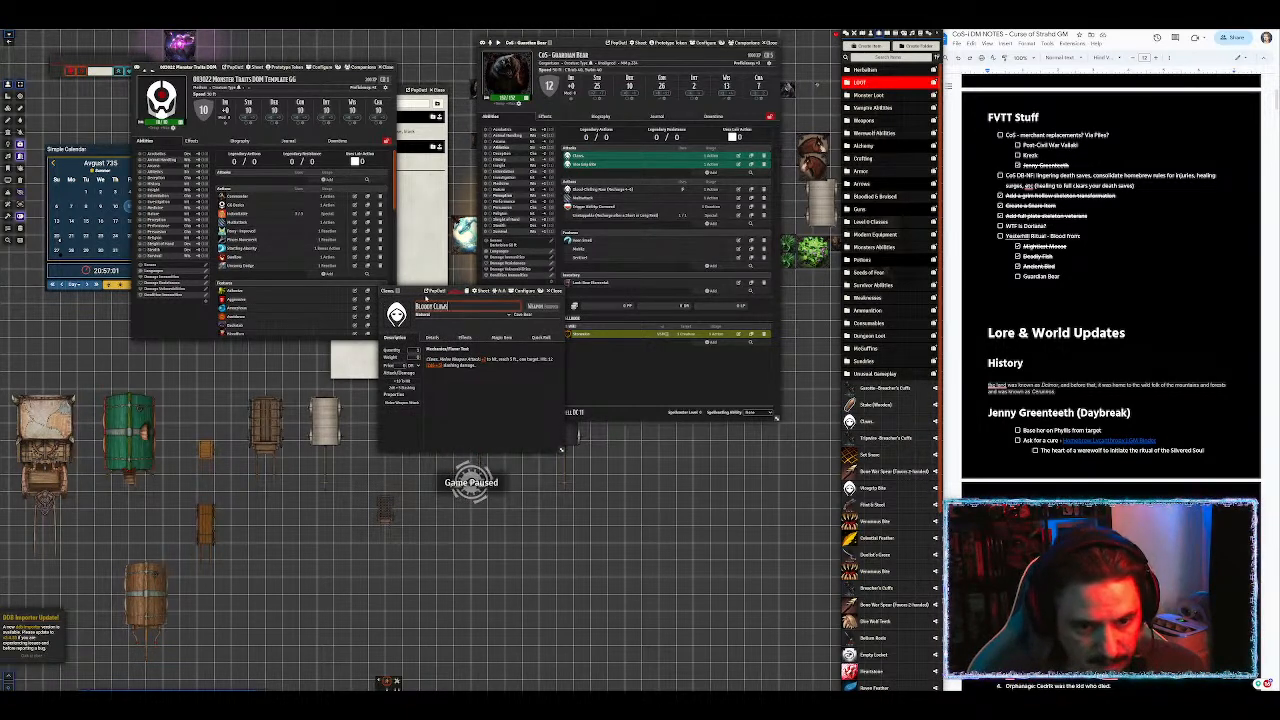
pyautogui.press('Return')
# Step: Replace the Bloody Claws description with "Creatures damaged by this attack gain bleed 1" and save it
pyautogui.click(557, 350)
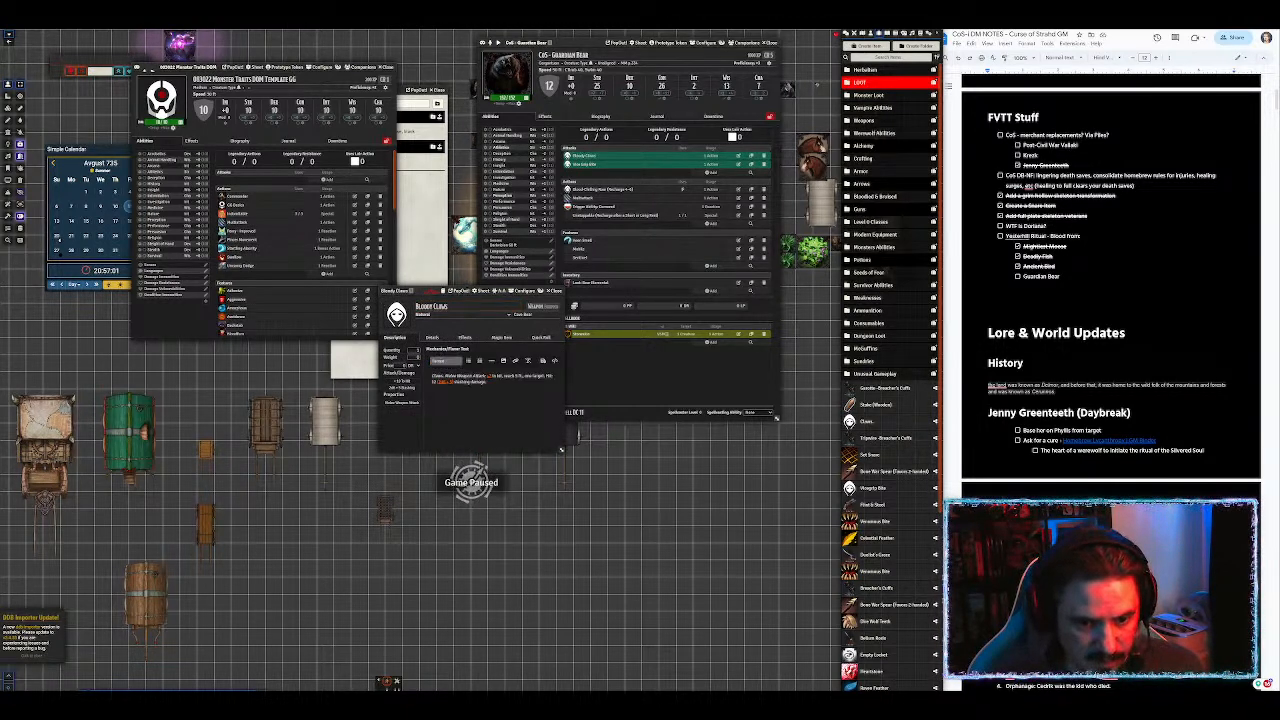
pyautogui.hotkey('ctrl', 'a')
pyautogui.write('O')
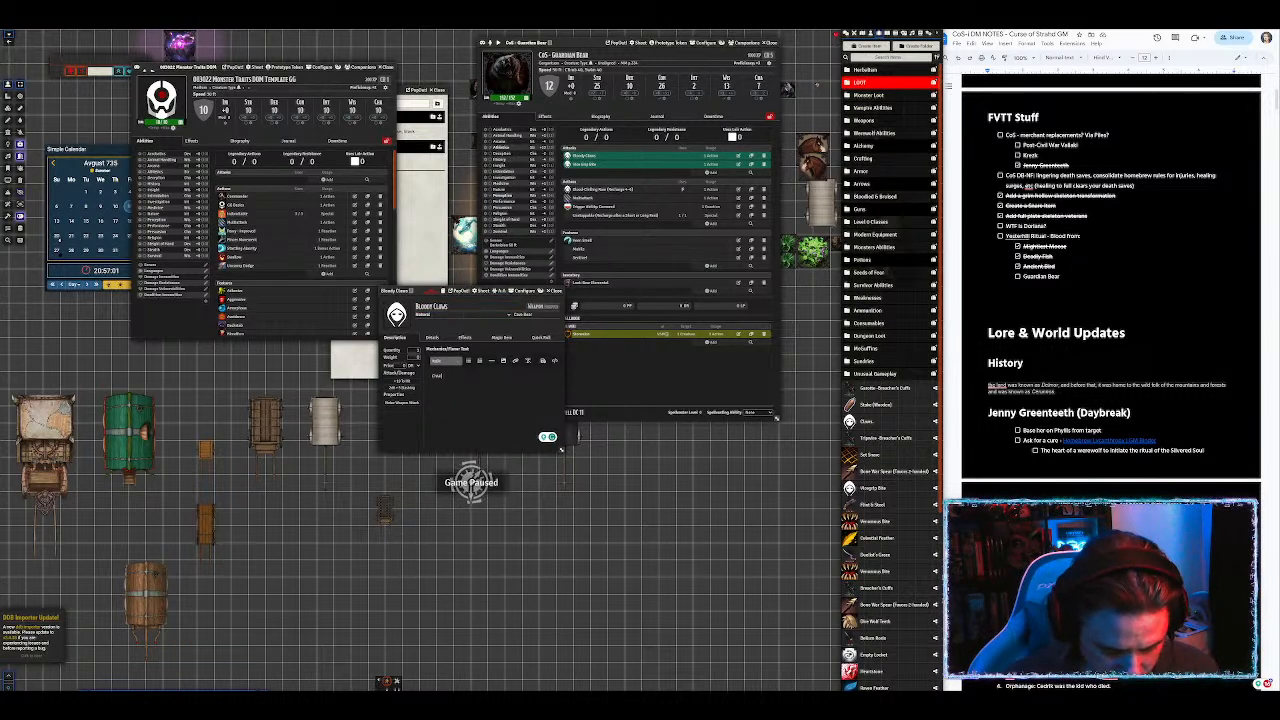
pyautogui.write('reatures damaged by this attack gain bleed 1')
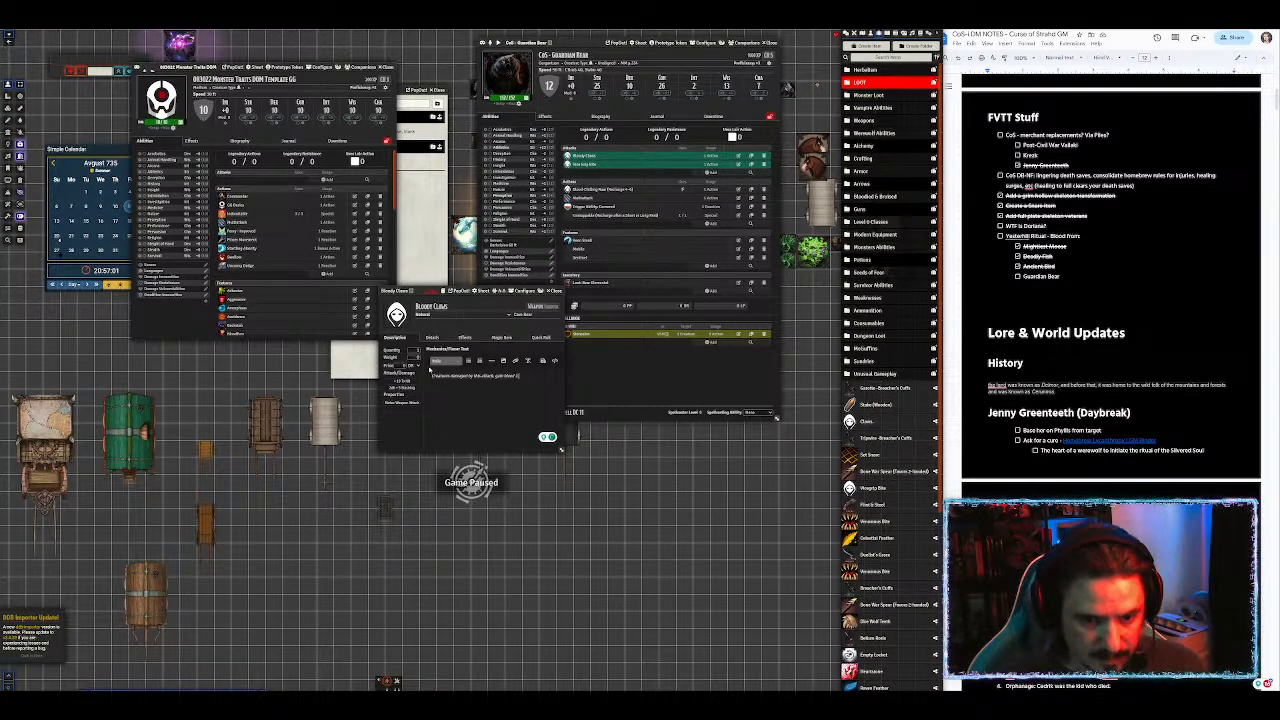
pyautogui.click(543, 362)
pyautogui.click(432, 337)
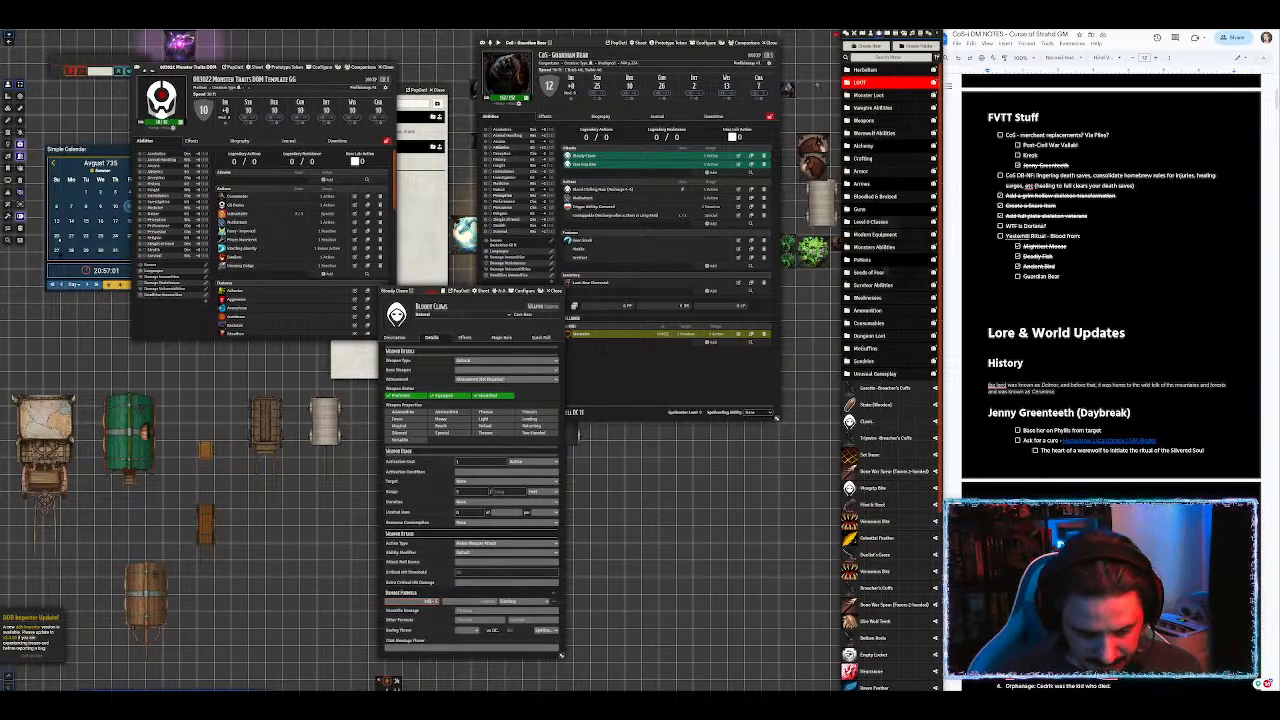
pyautogui.write('mod')
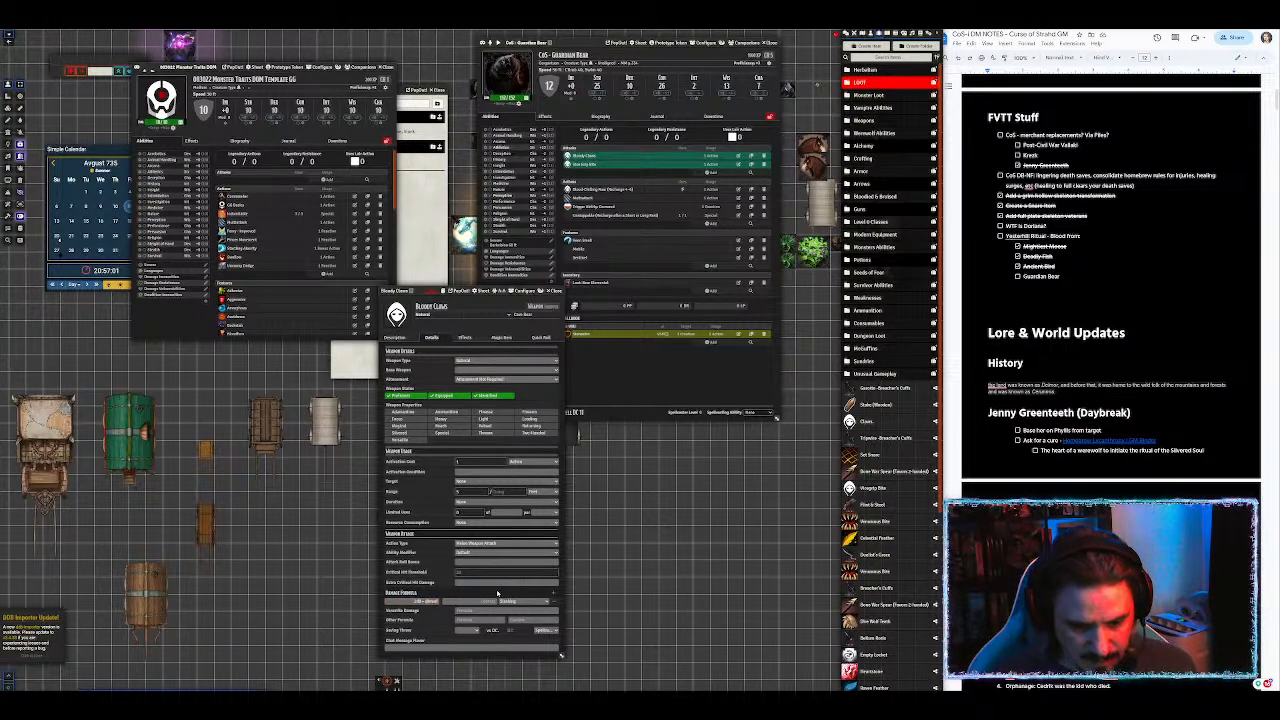
pyautogui.click(555, 291)
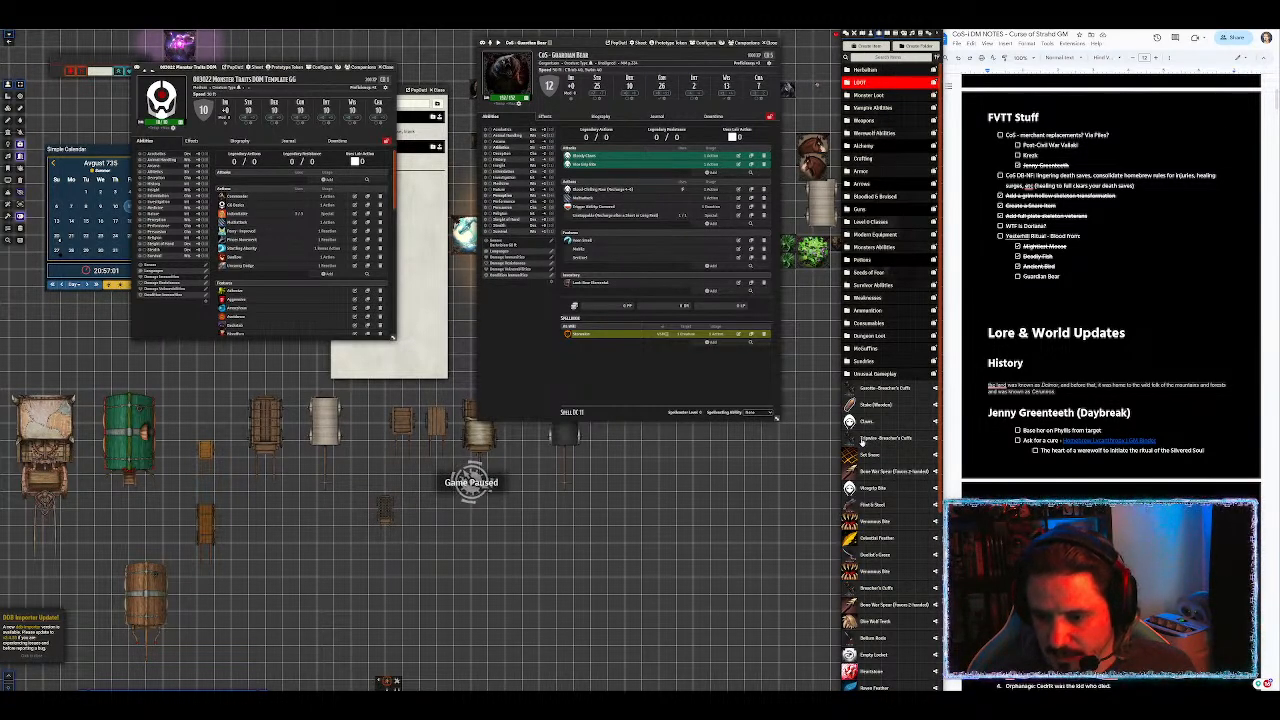
# Step: Add another Claws item to the Guardian Bear and rename it "Bear Hug - Only if both claws hit the same target"
pyautogui.moveTo(866, 421); pyautogui.dragTo(590, 176)
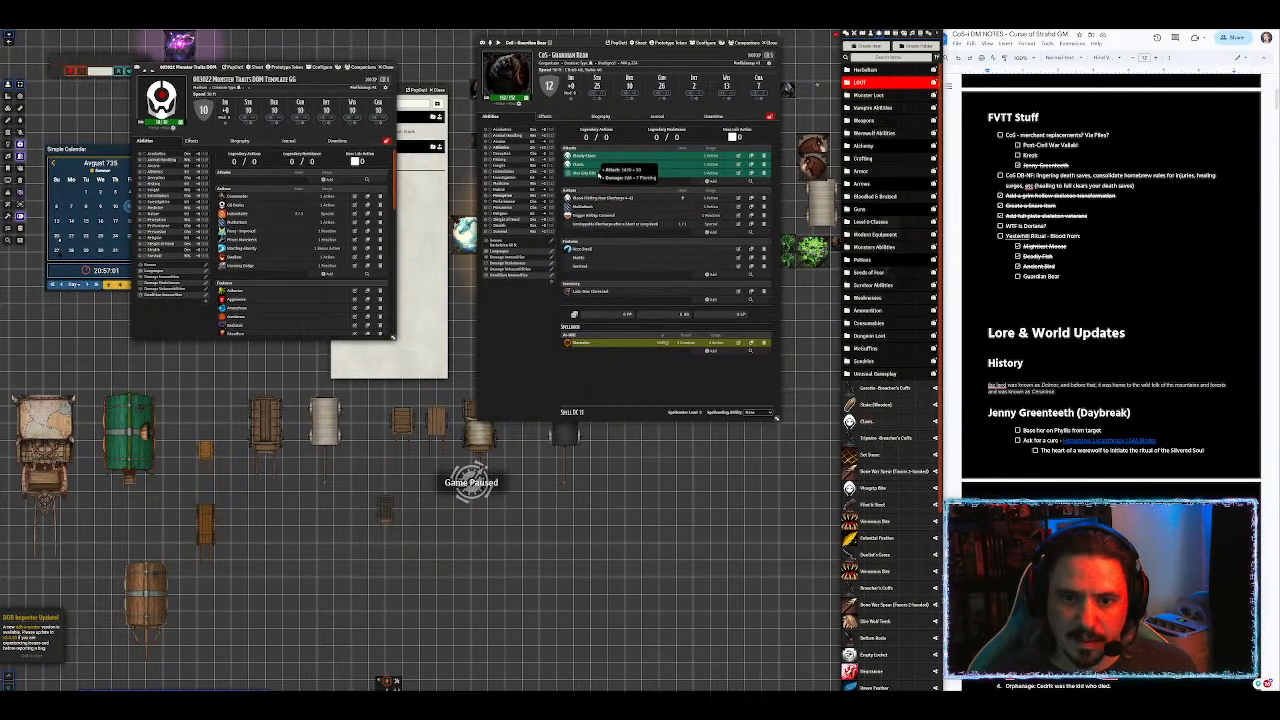
pyautogui.middleClick(577, 168)
pyautogui.moveTo(434, 307); pyautogui.dragTo(380, 305)
pyautogui.write('Bear Claw')
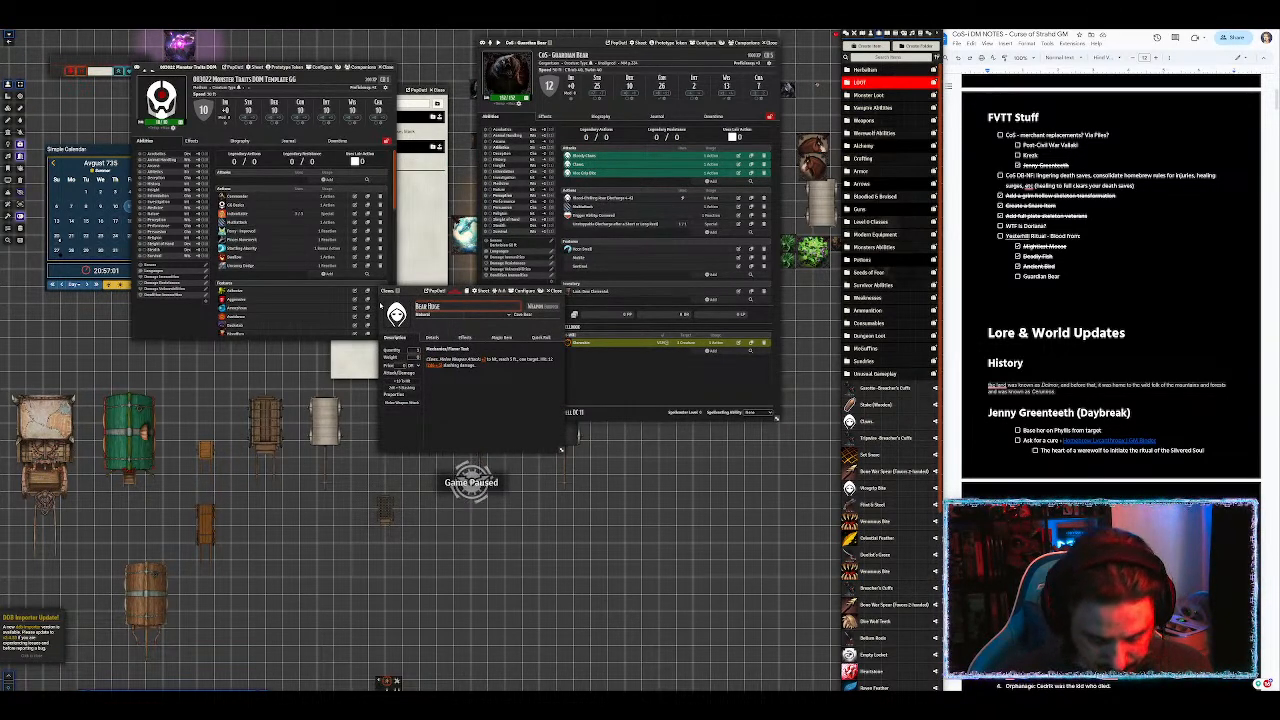
pyautogui.press('BackSpace')
pyautogui.write('- Only')
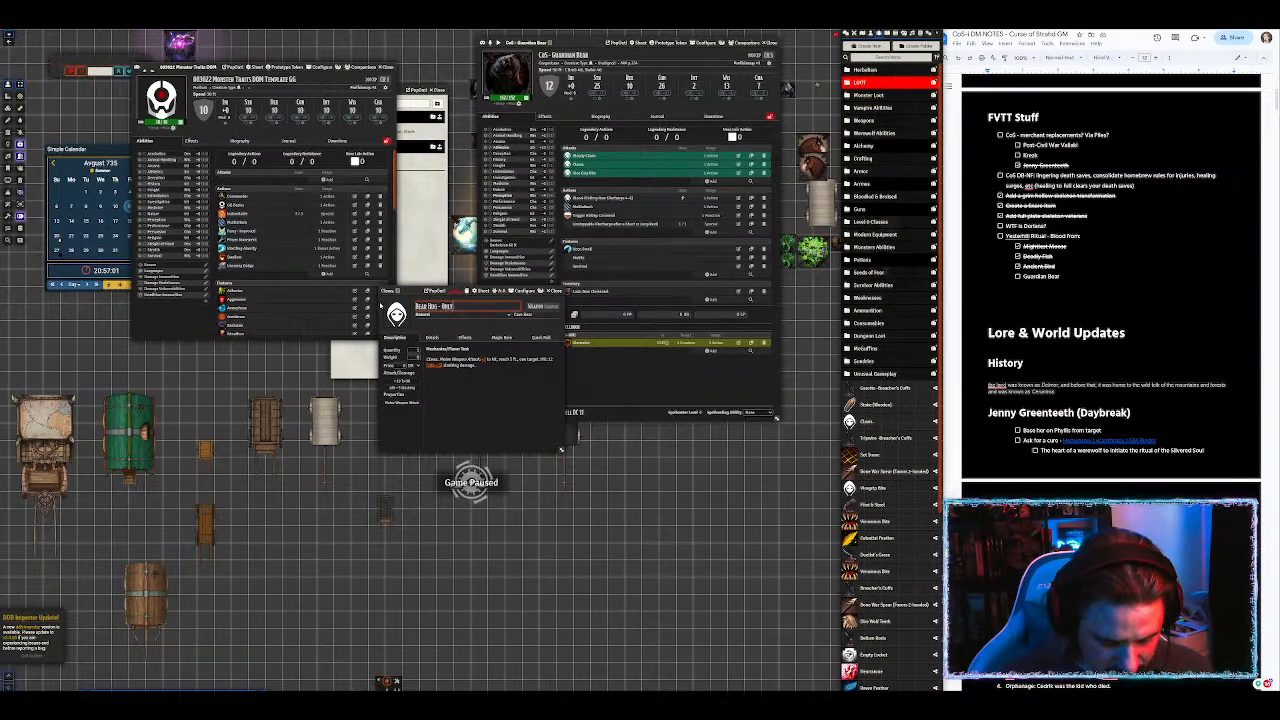
pyautogui.write(' if')
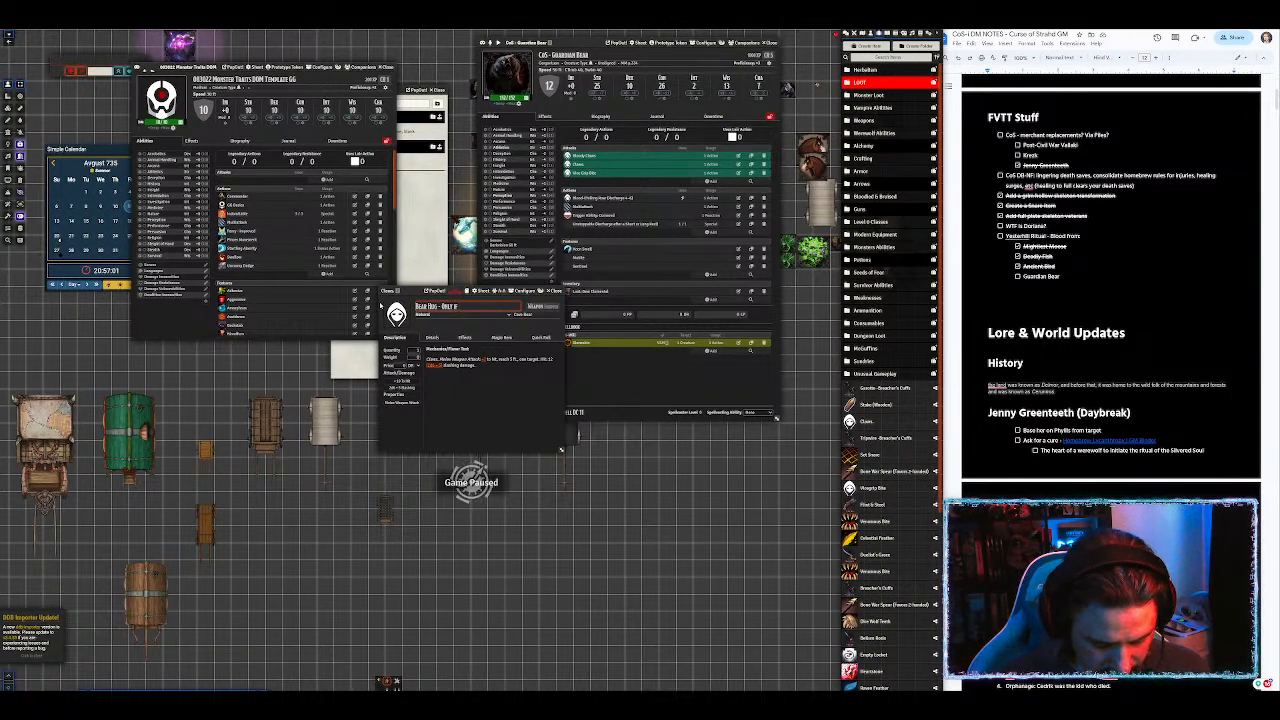
pyautogui.write(' both claws hit the same target')
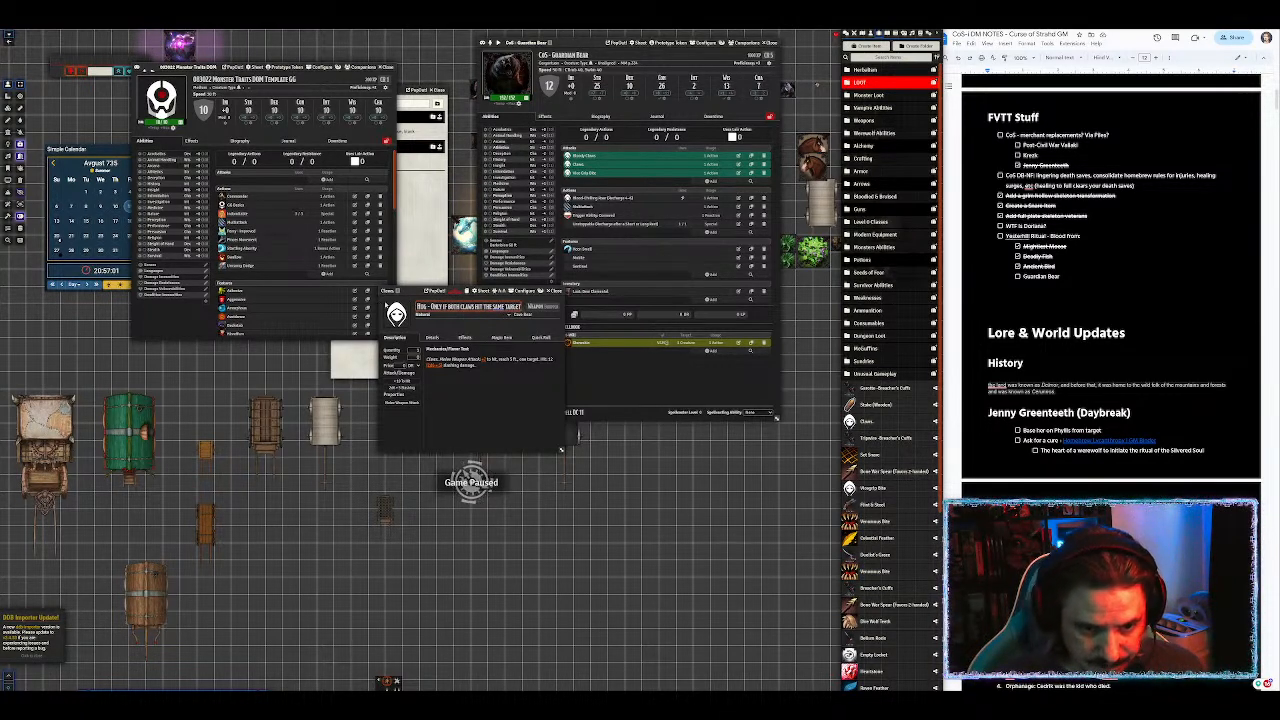
pyautogui.click(510, 394)
# Step: Replace the Bear Hug description with "The bear squeezes hard, trying to crush your bones" and save it
pyautogui.click(557, 351)
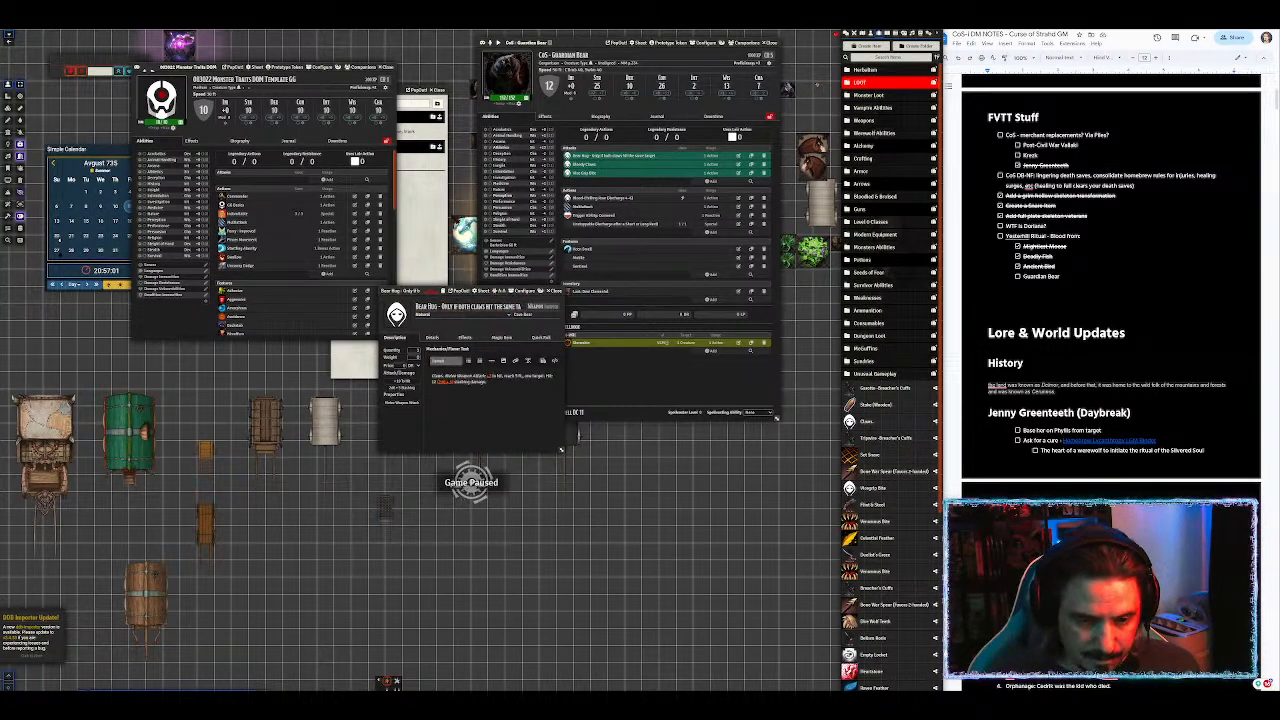
pyautogui.moveTo(488, 382); pyautogui.dragTo(431, 378)
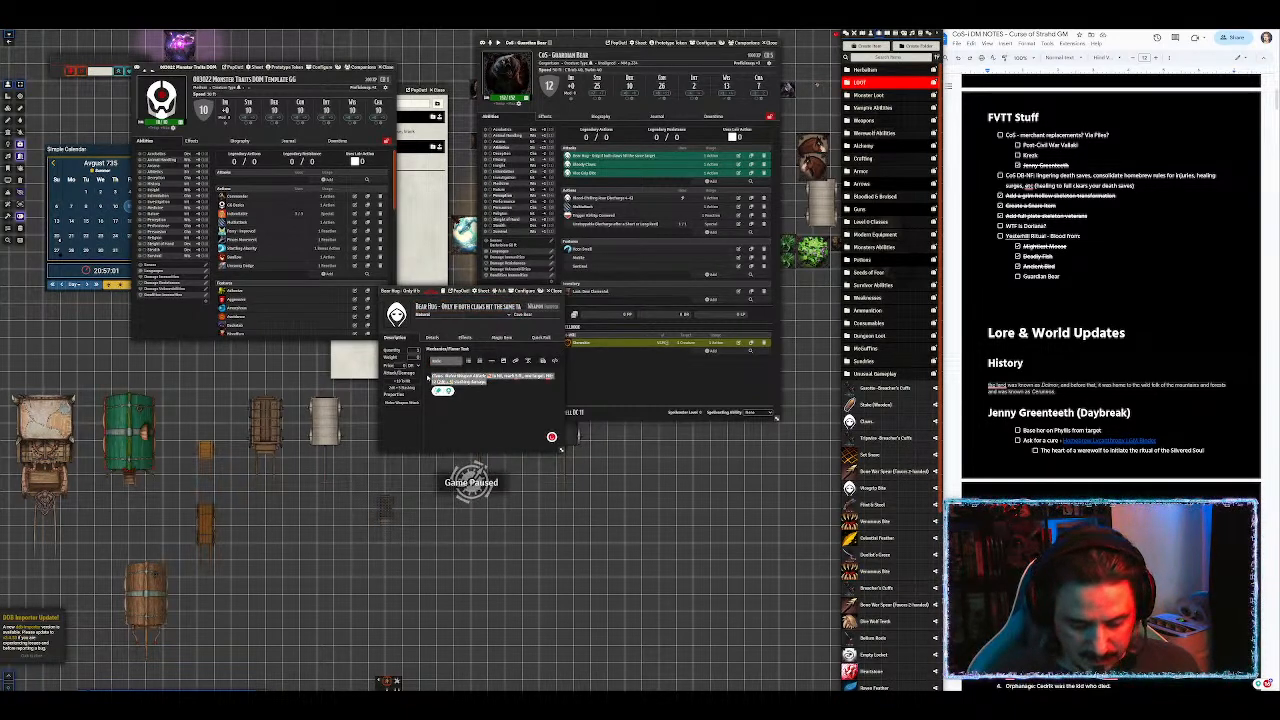
pyautogui.press('BackSpace')
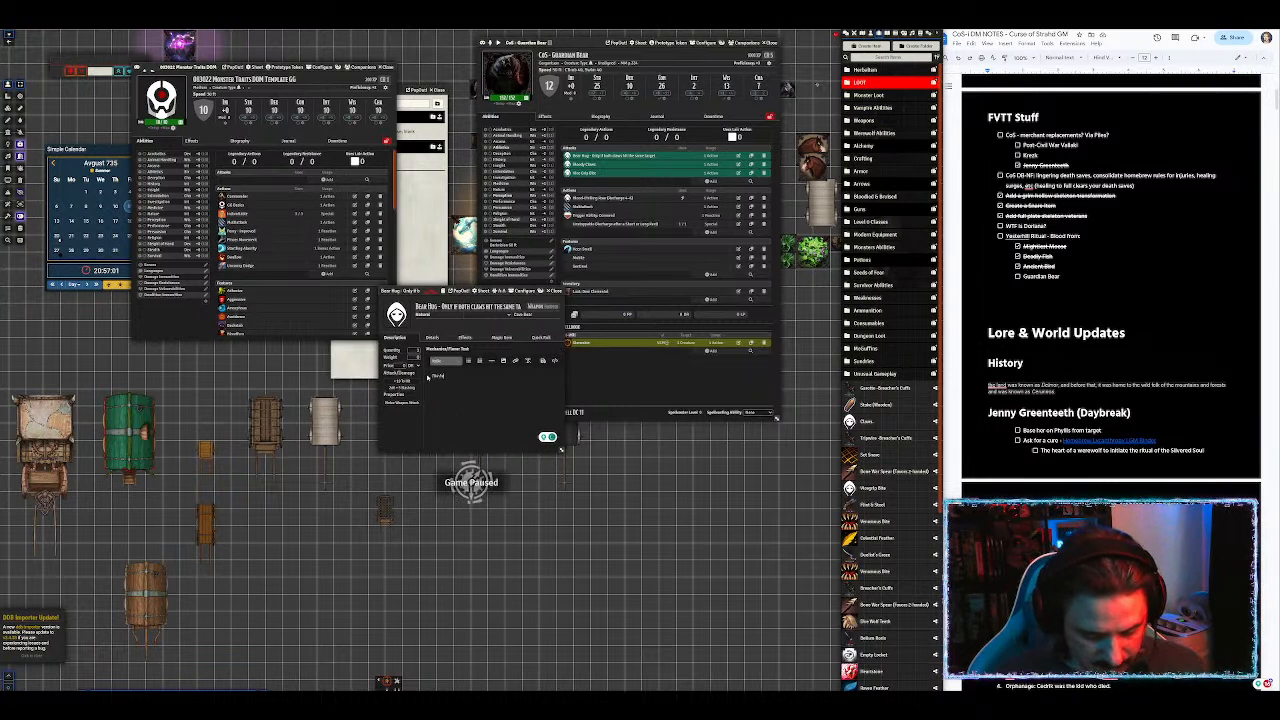
pyautogui.write('The bear squeezes hard, trying to crush your bones')
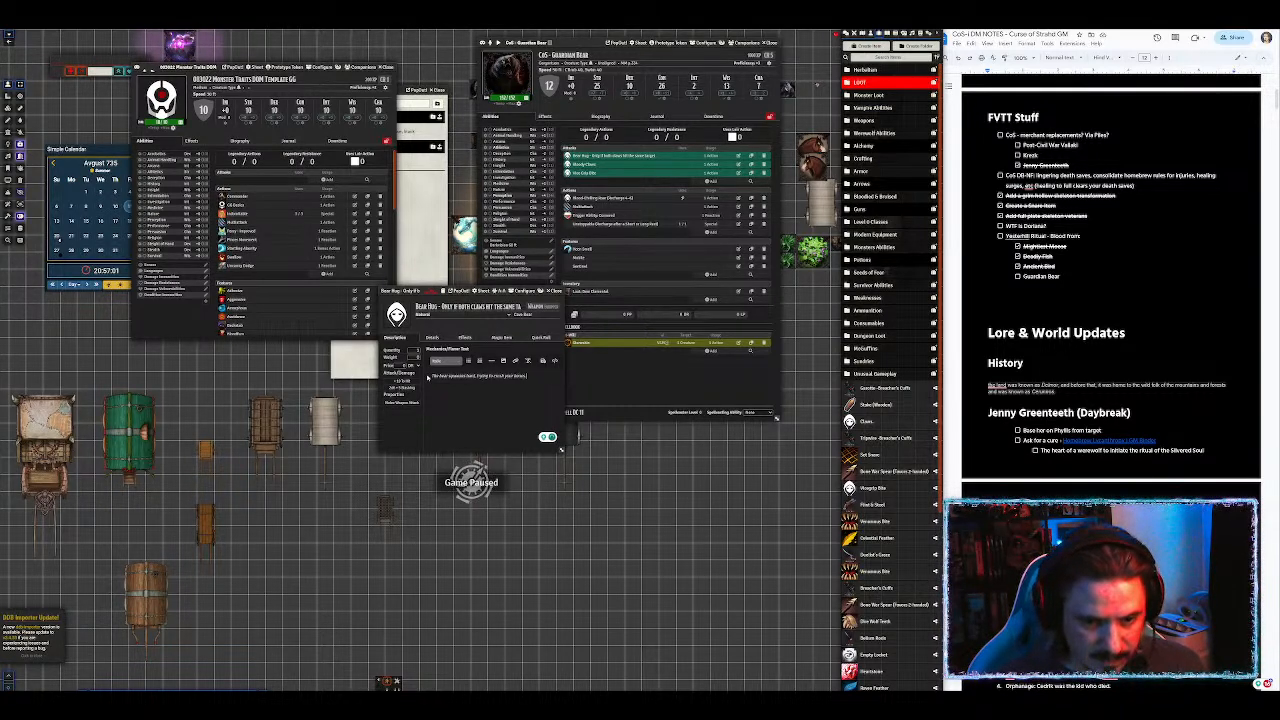
pyautogui.click(542, 361)
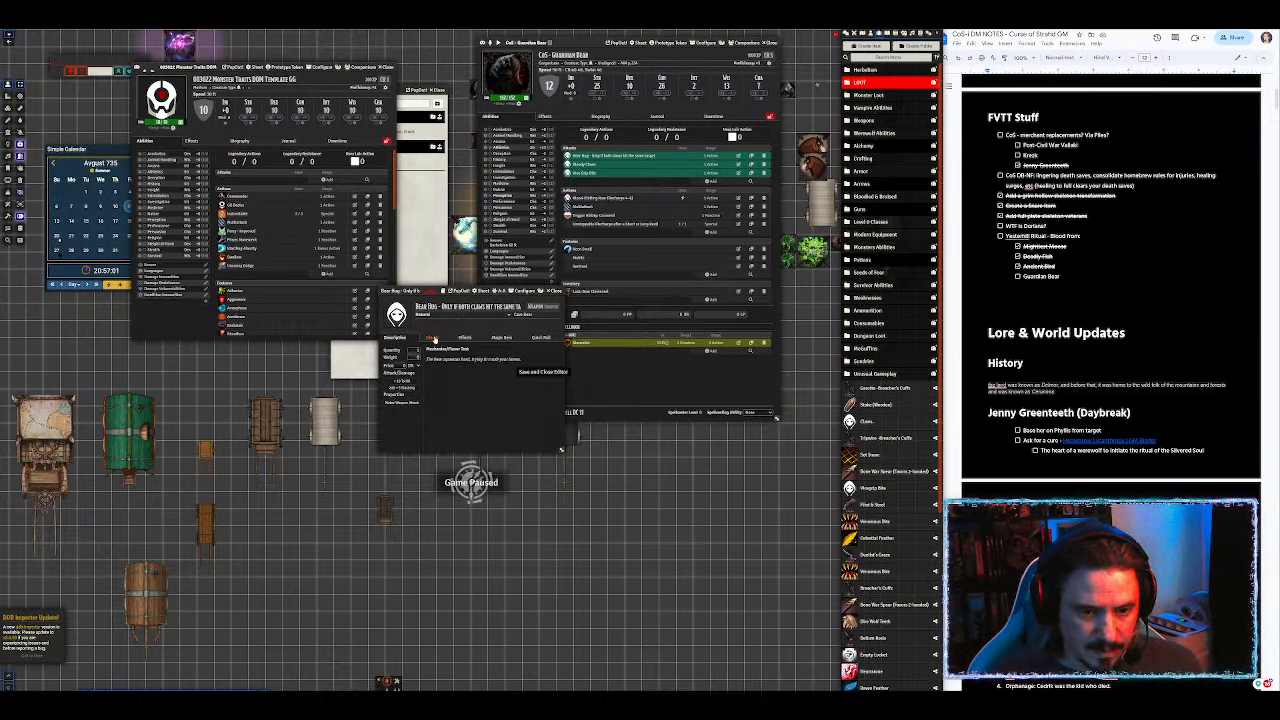
pyautogui.click(431, 337)
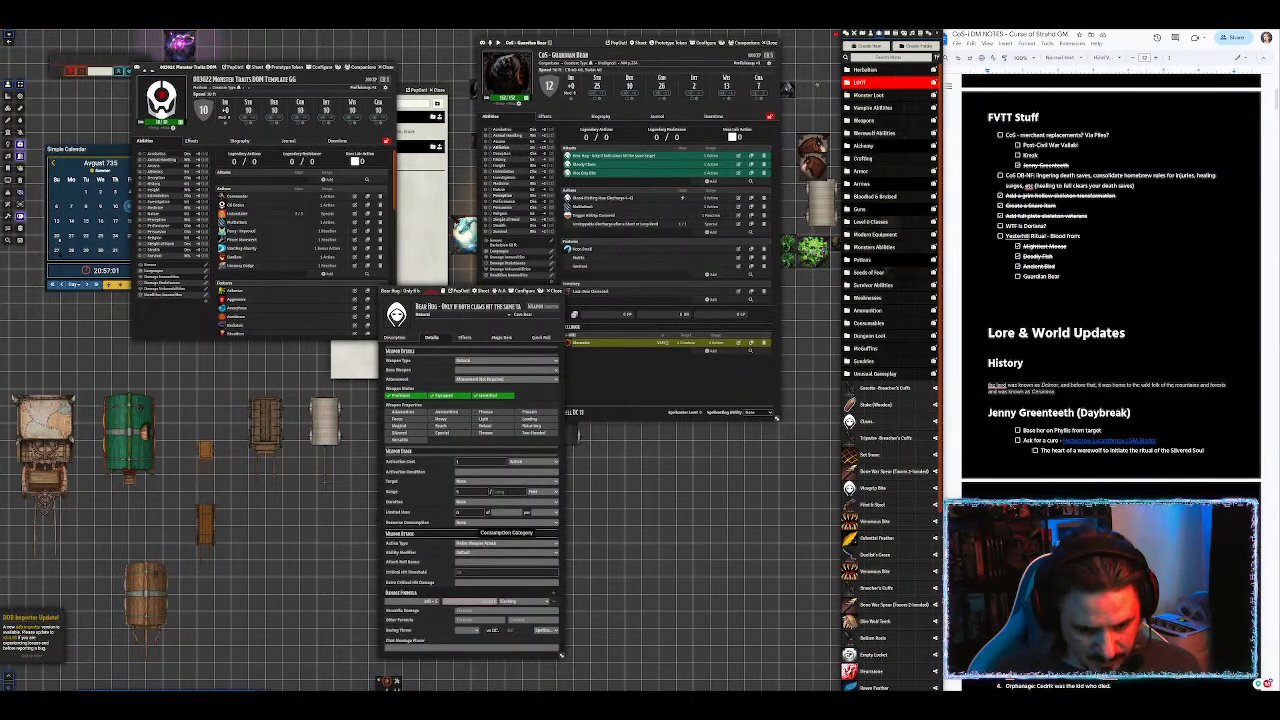
pyautogui.click(509, 604)
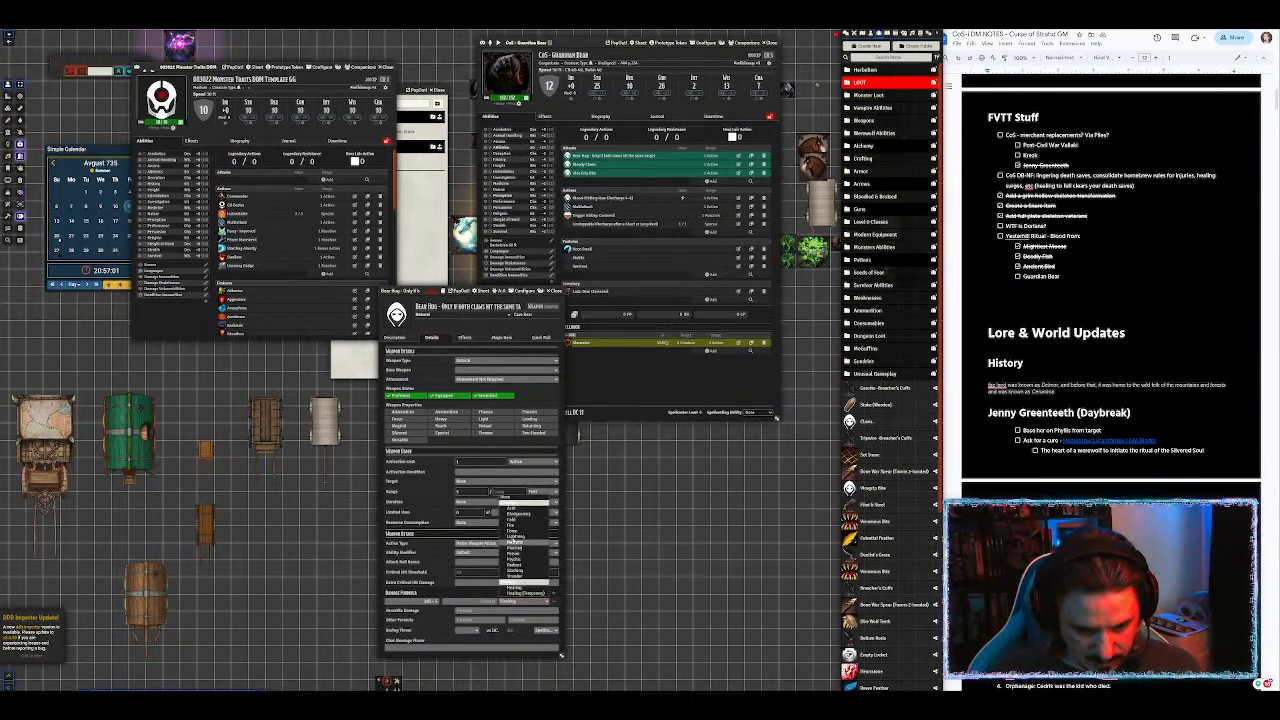
pyautogui.click(512, 514)
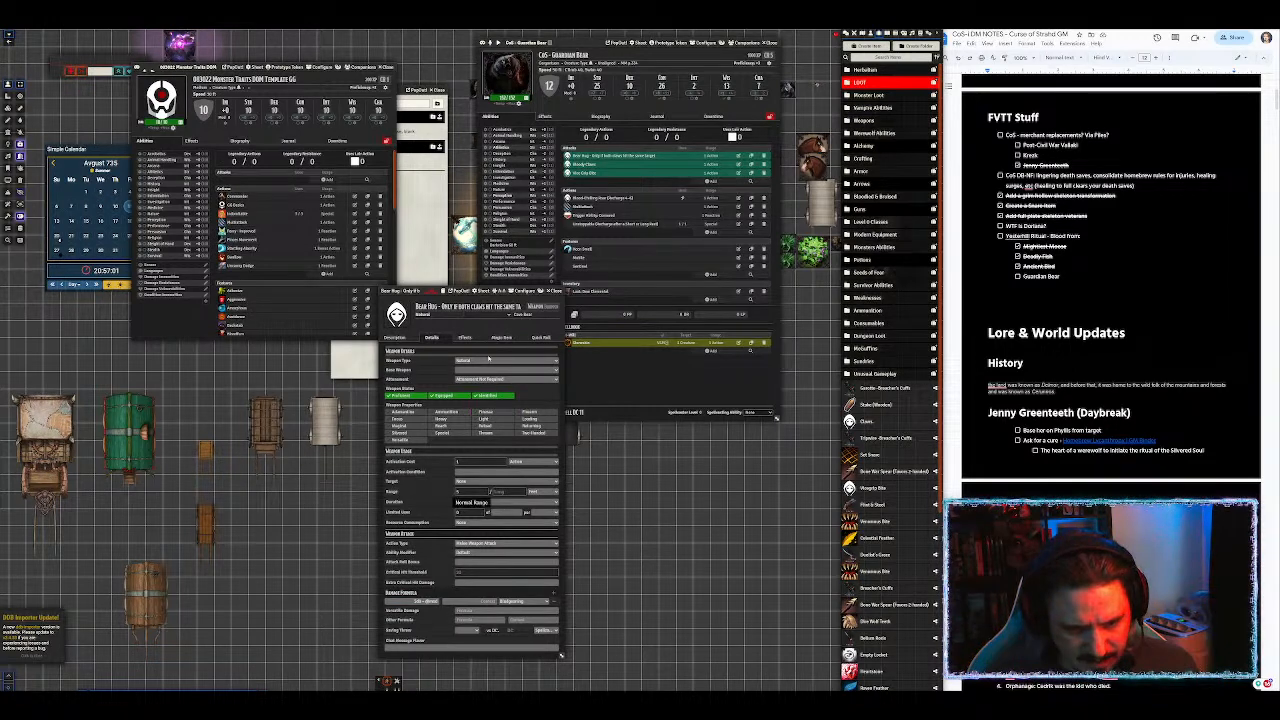
pyautogui.click(527, 463)
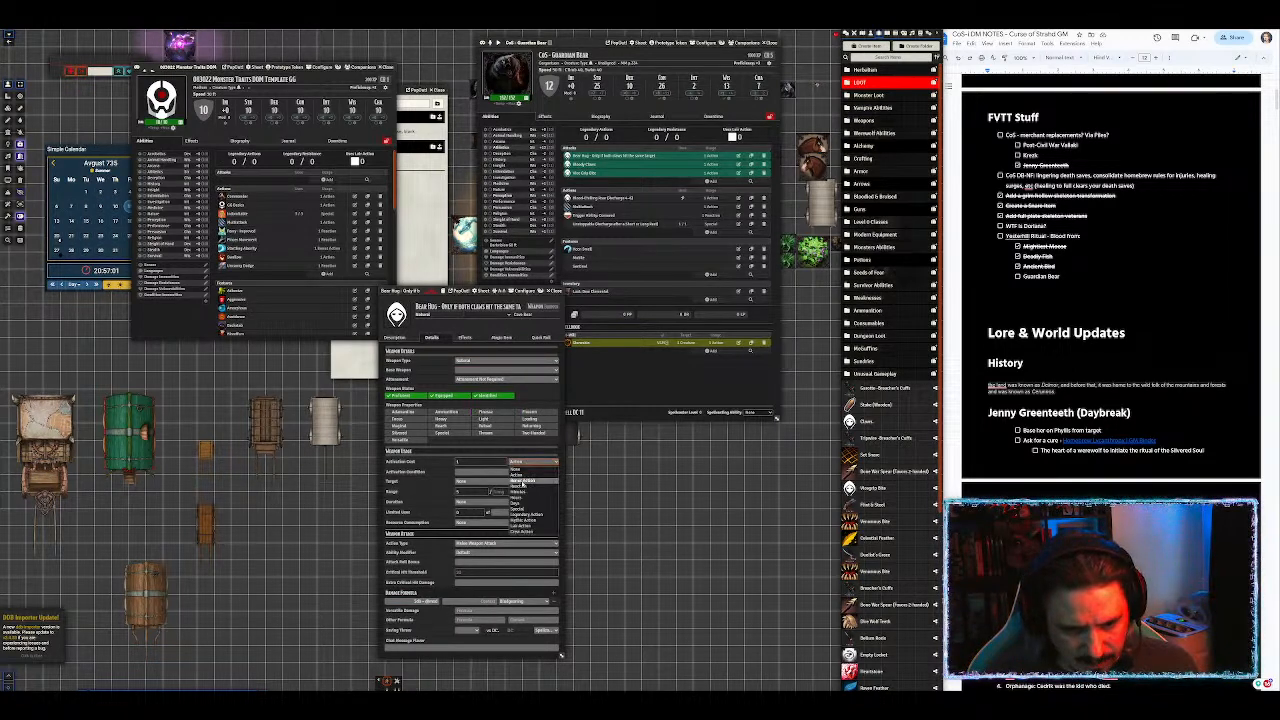
pyautogui.click(530, 477)
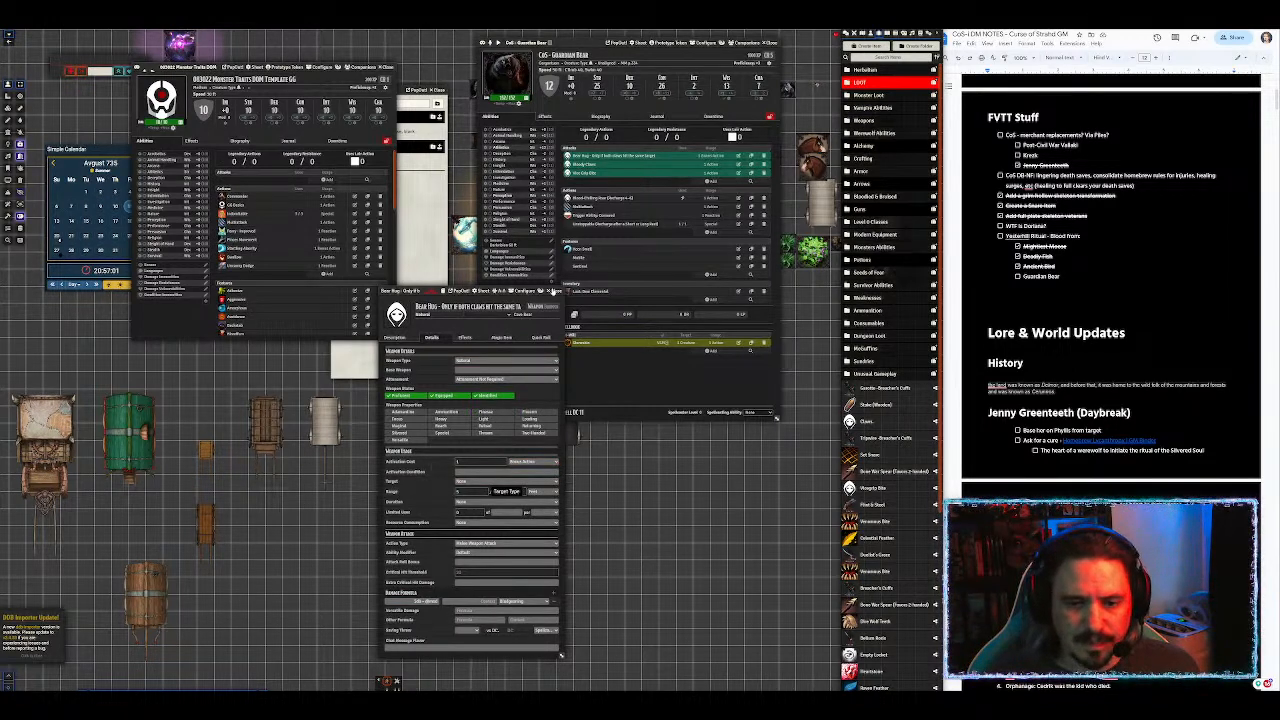
pyautogui.click(553, 292)
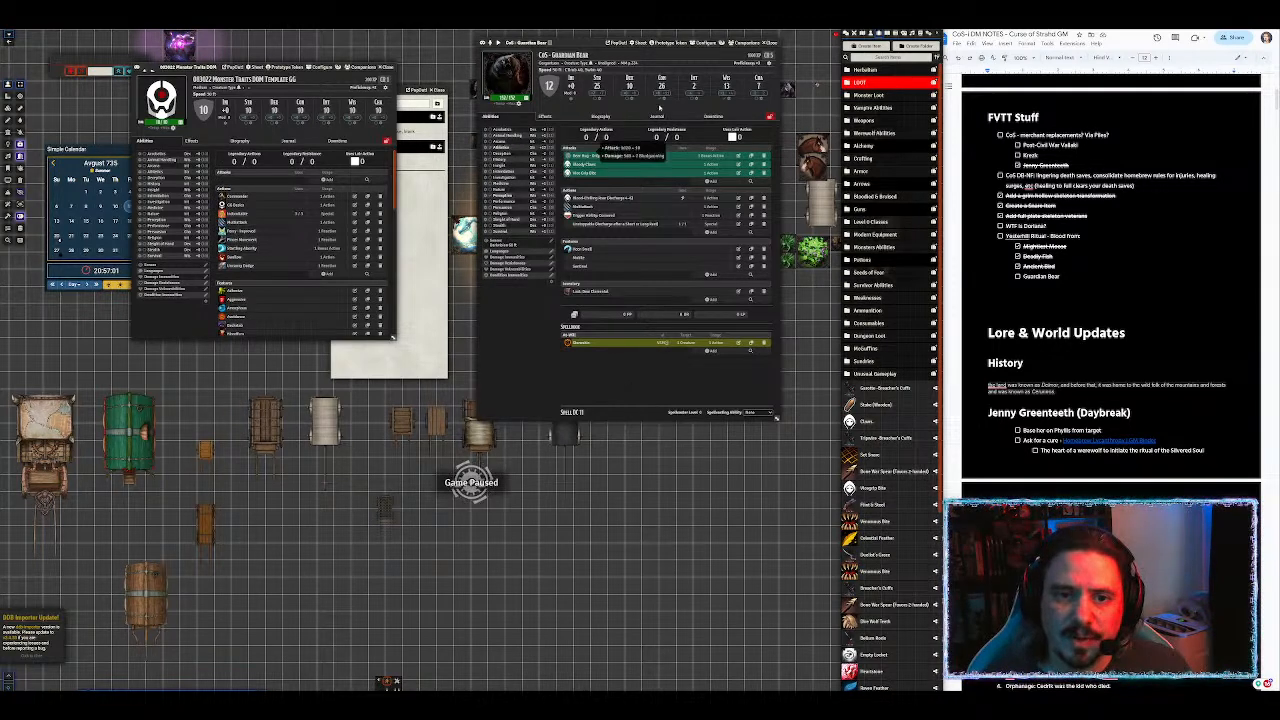
# Step: Check off Guardian Bear and the parent Yesterhill Ritual entry in the FVTT Stuff checklist of the Google Docs notes
pyautogui.click(1019, 277)
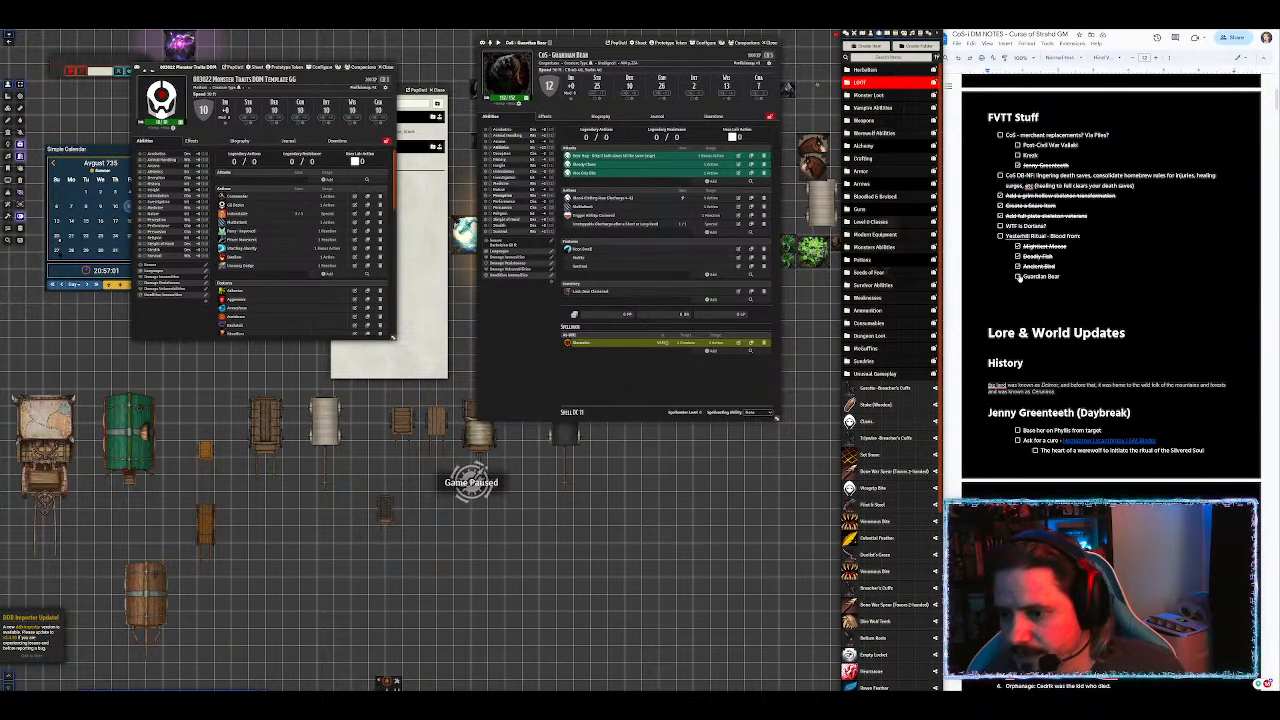
pyautogui.click(1018, 277)
pyautogui.click(1001, 236)
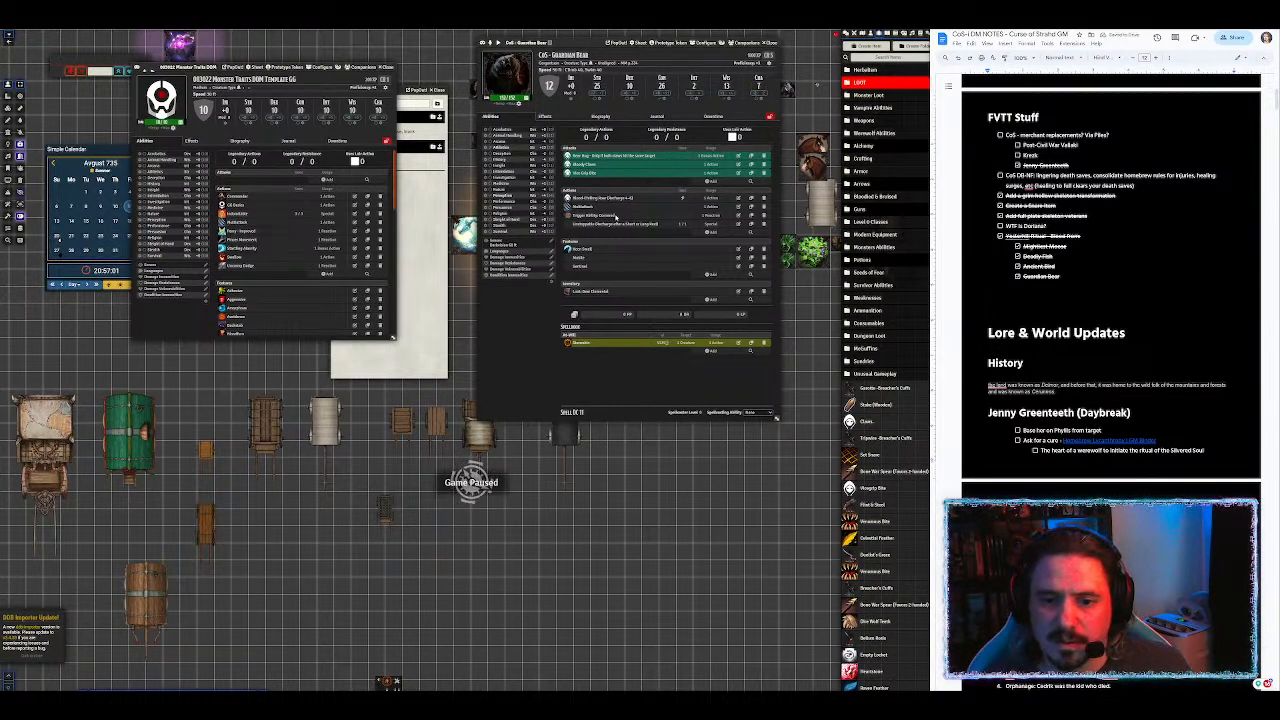
pyautogui.moveTo(618, 224)
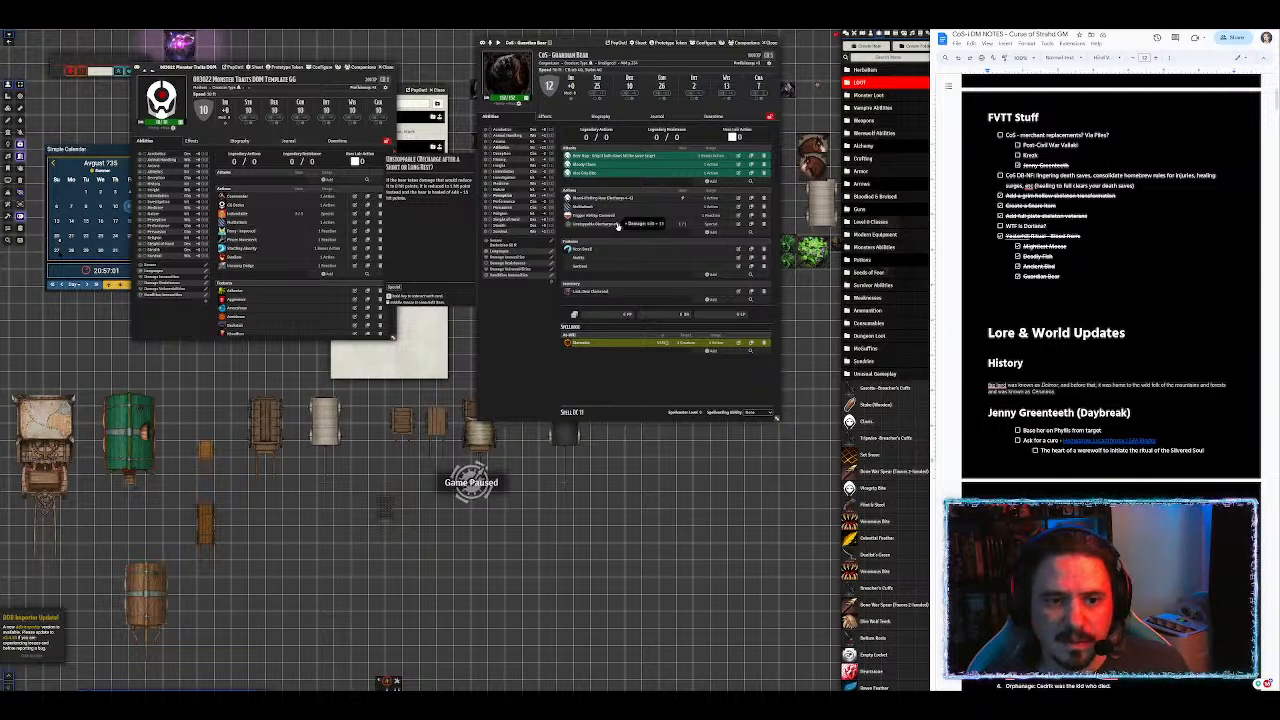
# Step: Add the CoS - Guardian Bear actor to the shared Actors compendium and close the open actor sheets
pyautogui.click(771, 43)
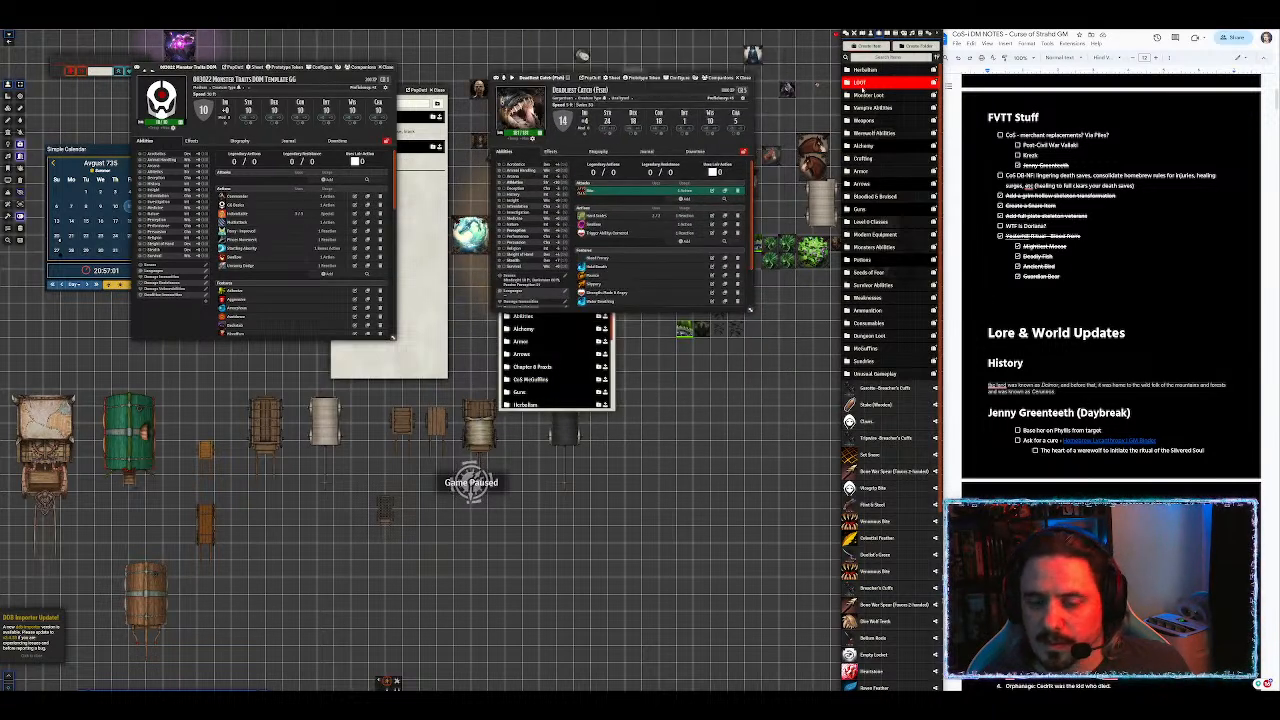
pyautogui.click(741, 77)
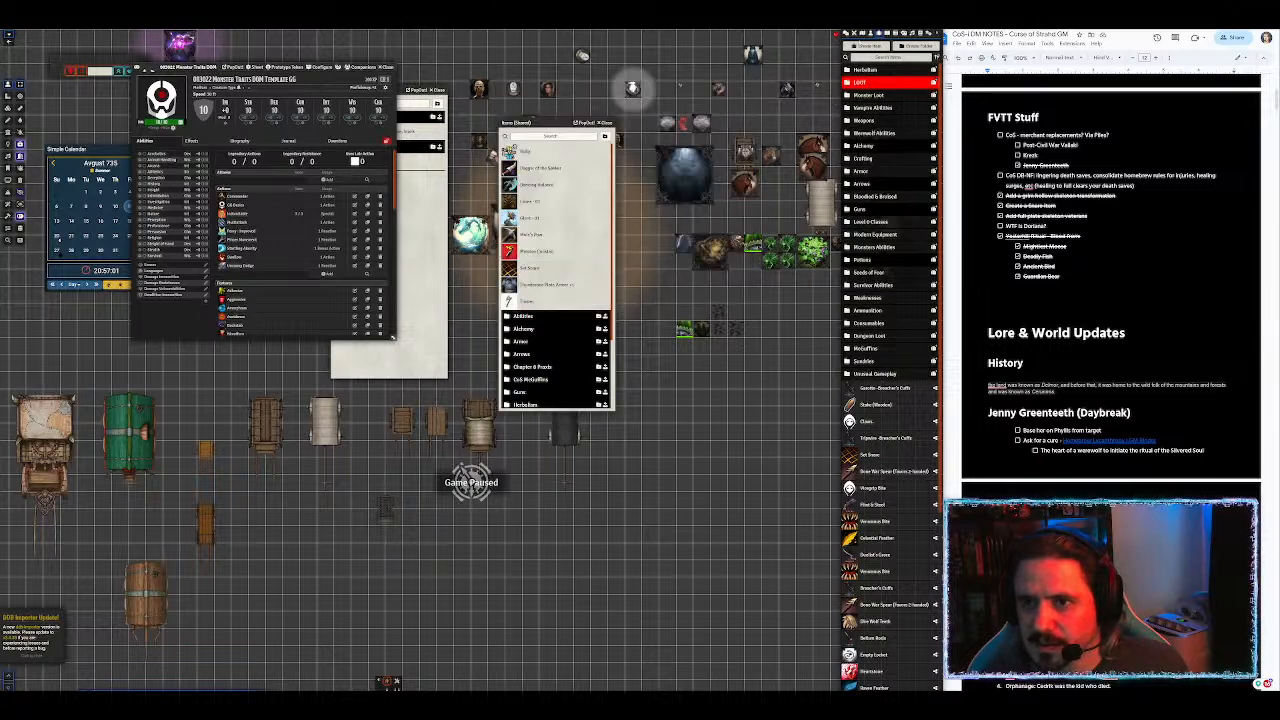
pyautogui.click(871, 34)
pyautogui.moveTo(899, 73); pyautogui.dragTo(846, 79)
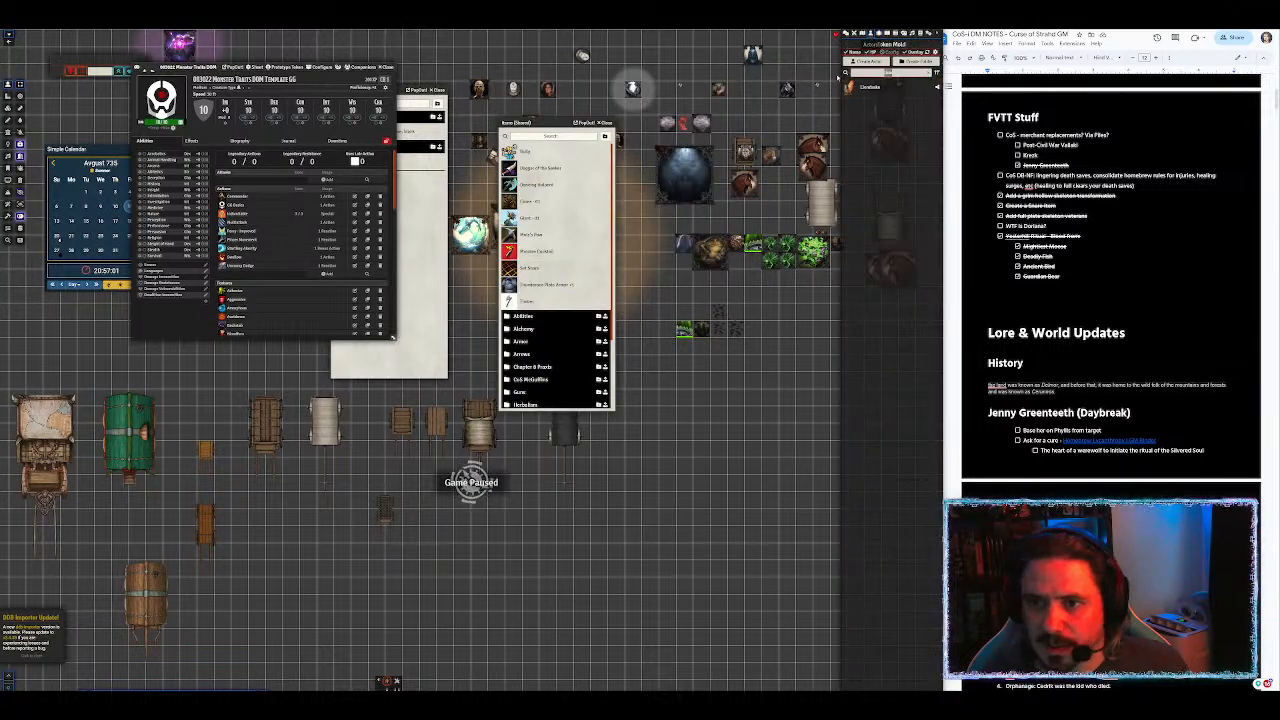
pyautogui.write('bear')
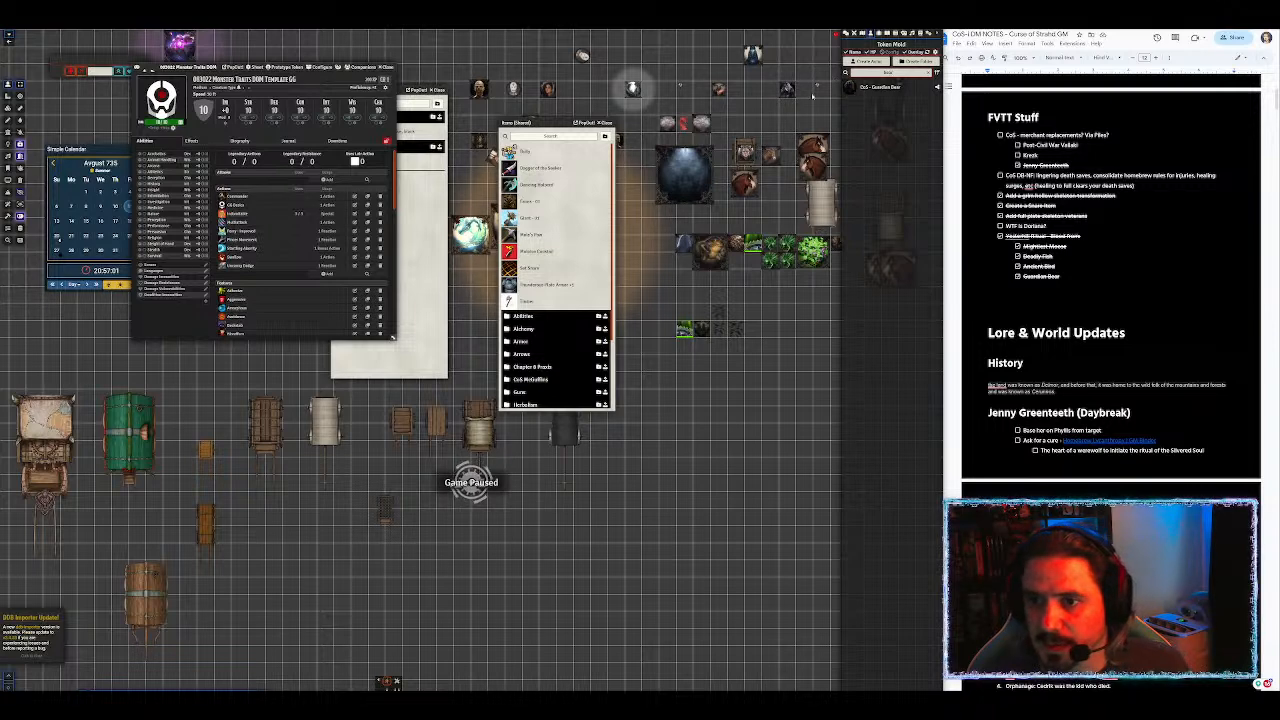
pyautogui.click(440, 228)
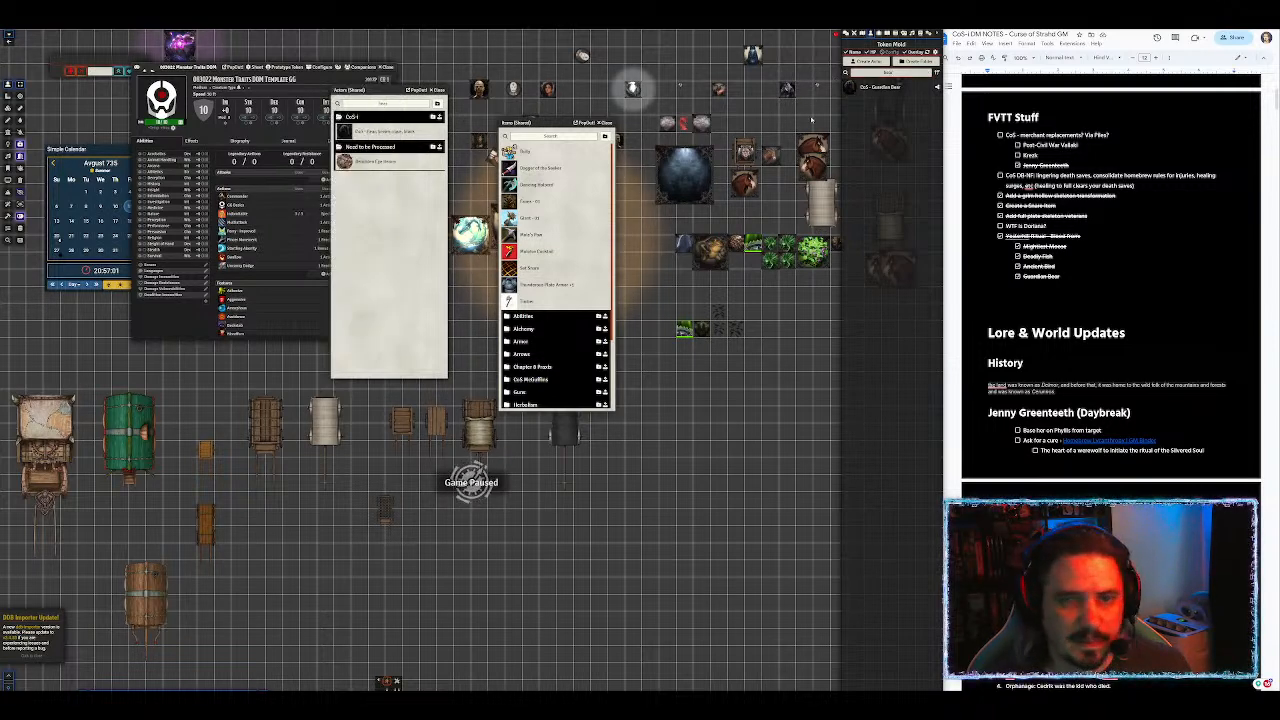
pyautogui.moveTo(878, 96); pyautogui.dragTo(389, 230)
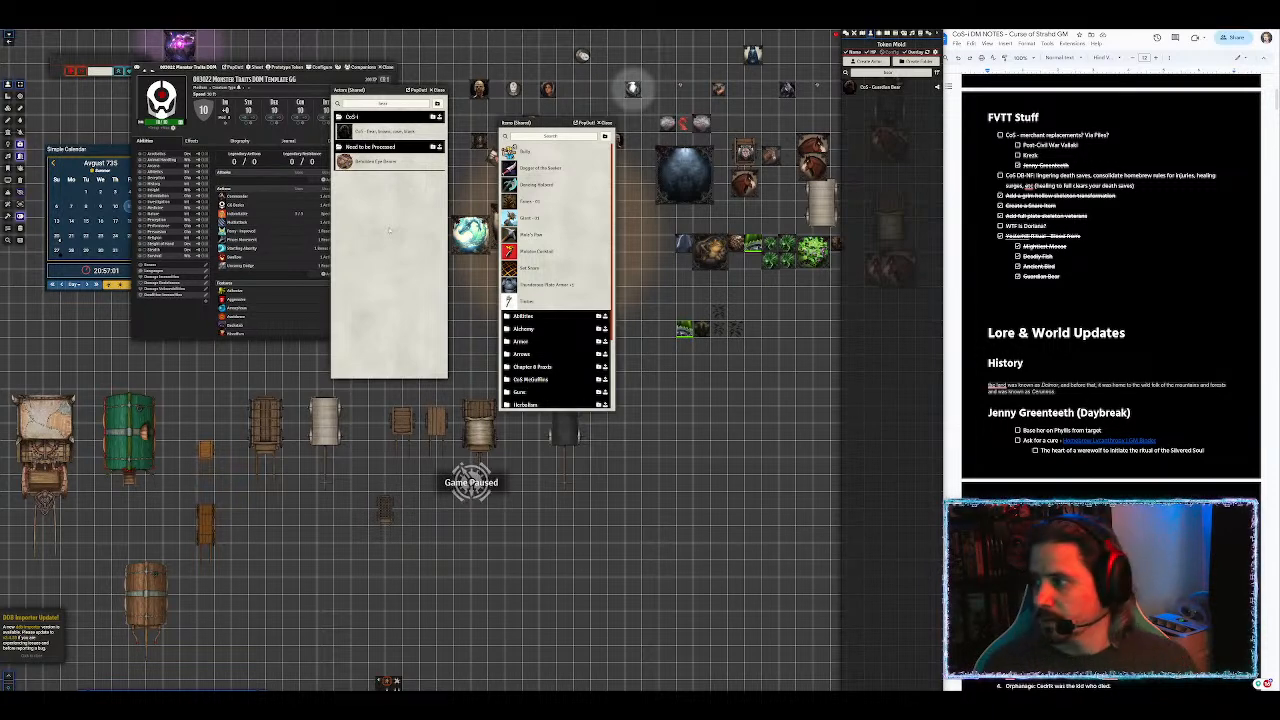
pyautogui.click(389, 68)
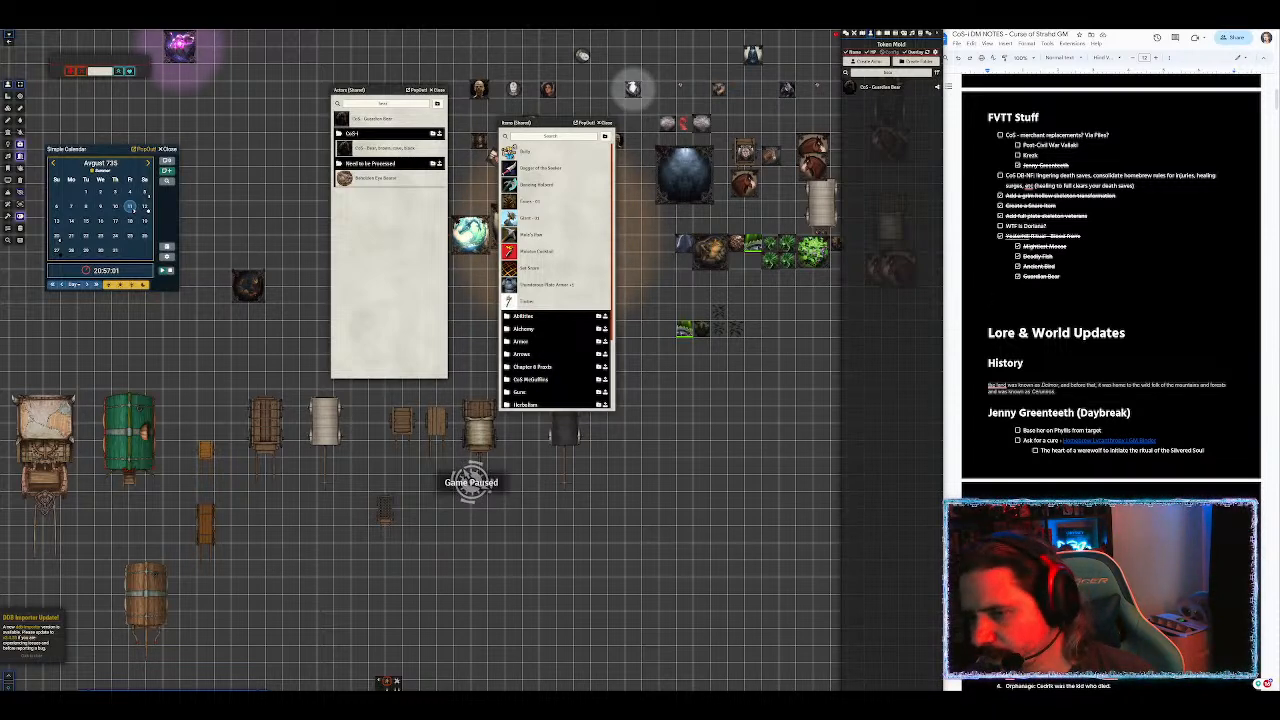
# Step: Look through the lore updates in the DM notes, and switch Google Docs to the CoS Encounters NIGHTFALL document
pyautogui.scroll(-3, 1110, 270)
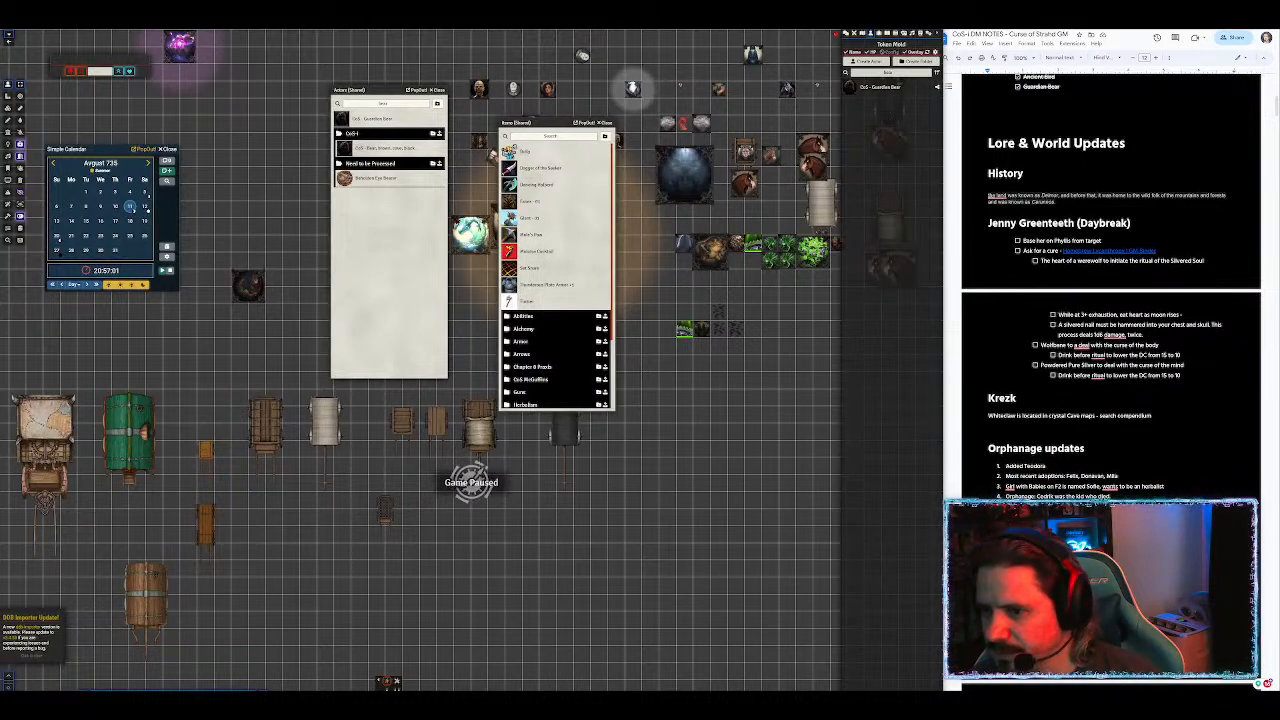
pyautogui.scroll(-6, 1110, 270)
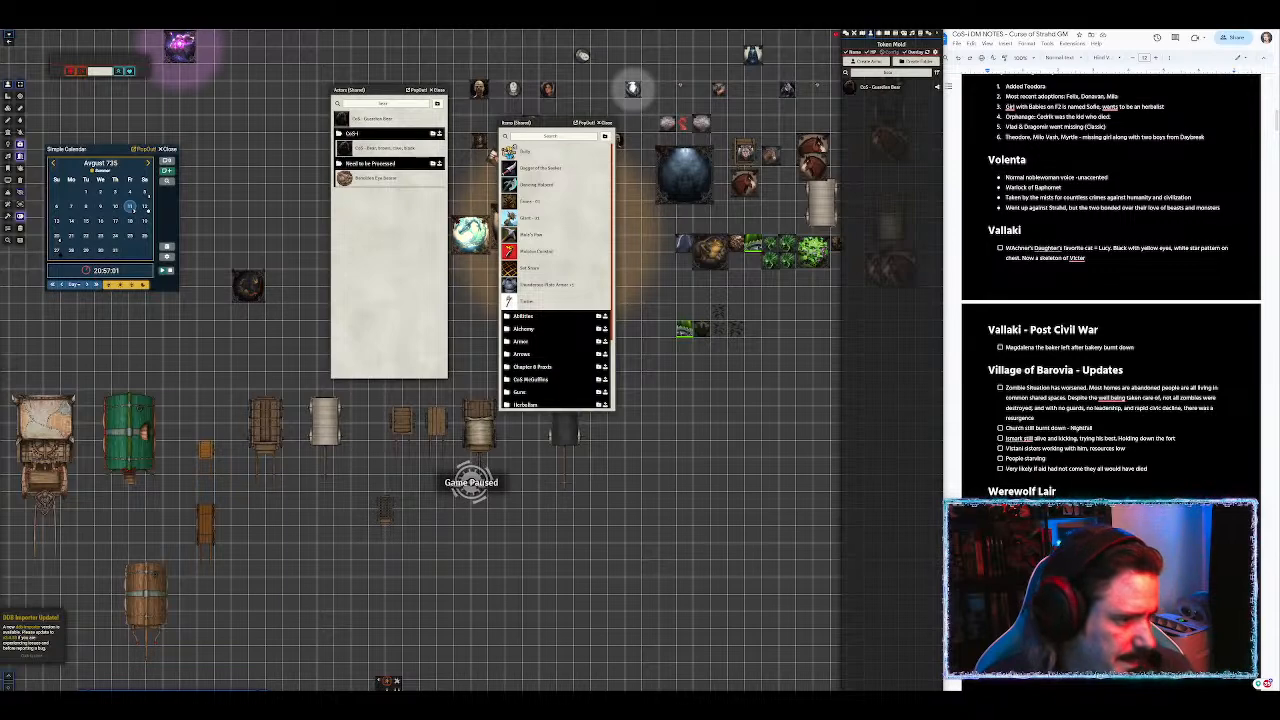
pyautogui.moveTo(2, 408); pyautogui.dragTo(1279, 60)
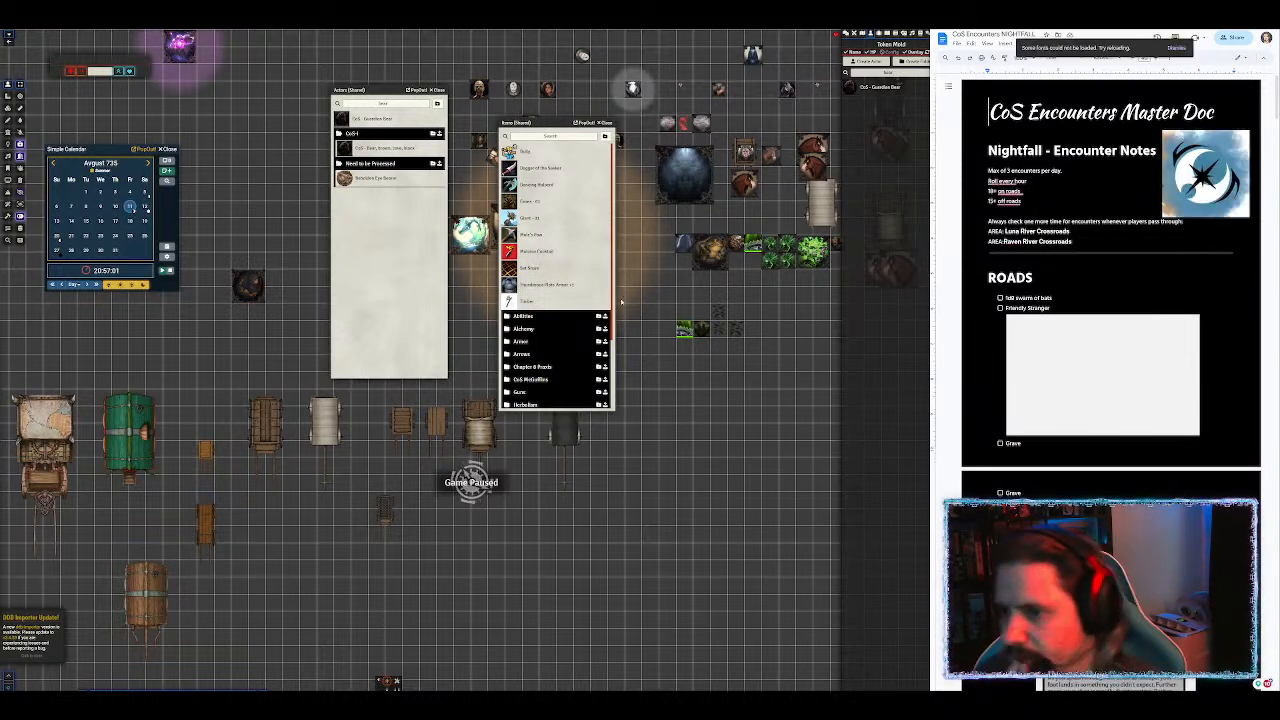
pyautogui.moveTo(1010, 192)
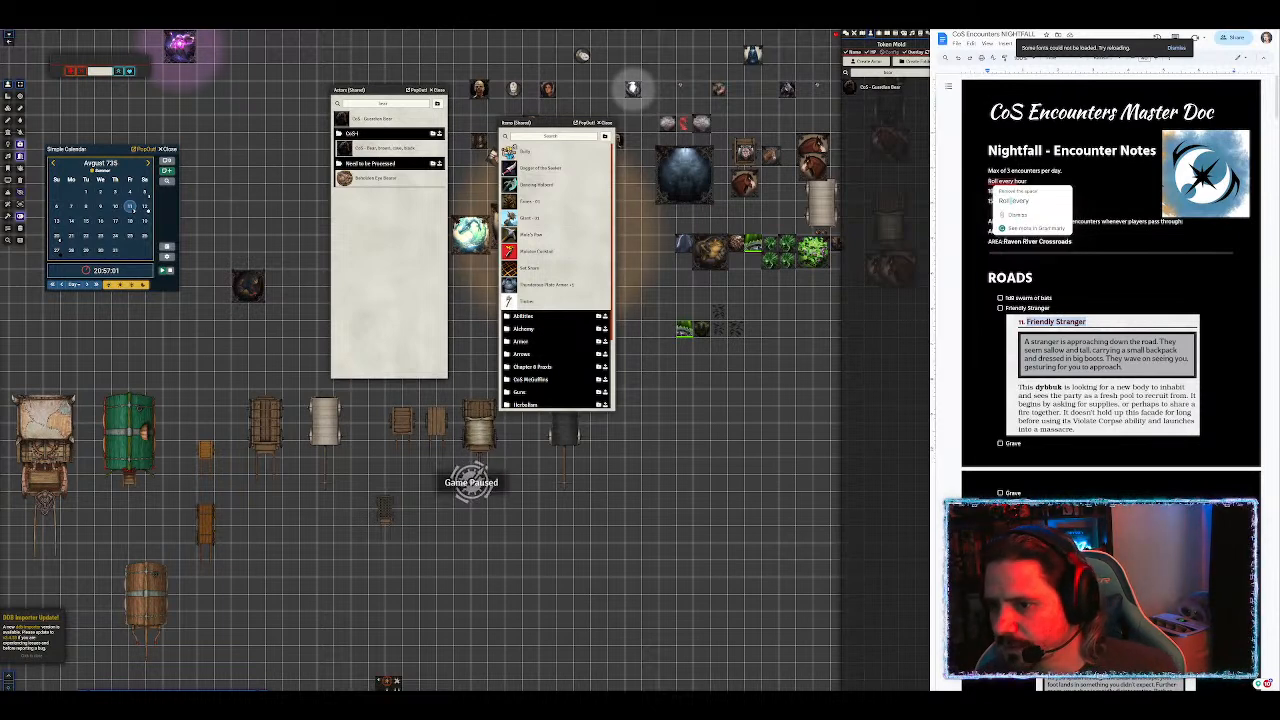
# Step: Examine the Nightfall encounter entries listed under the ROADS section
pyautogui.scroll(-2, 1100, 260)
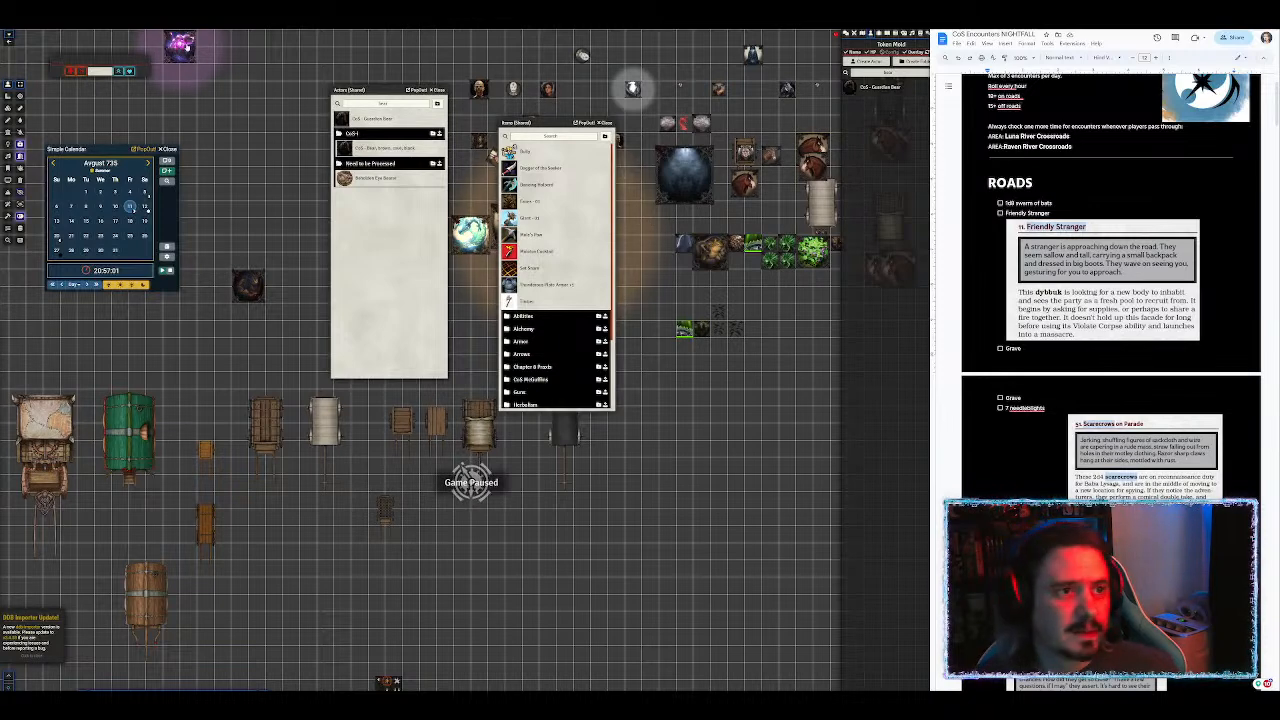
pyautogui.hotkey('alt', 'Tab')
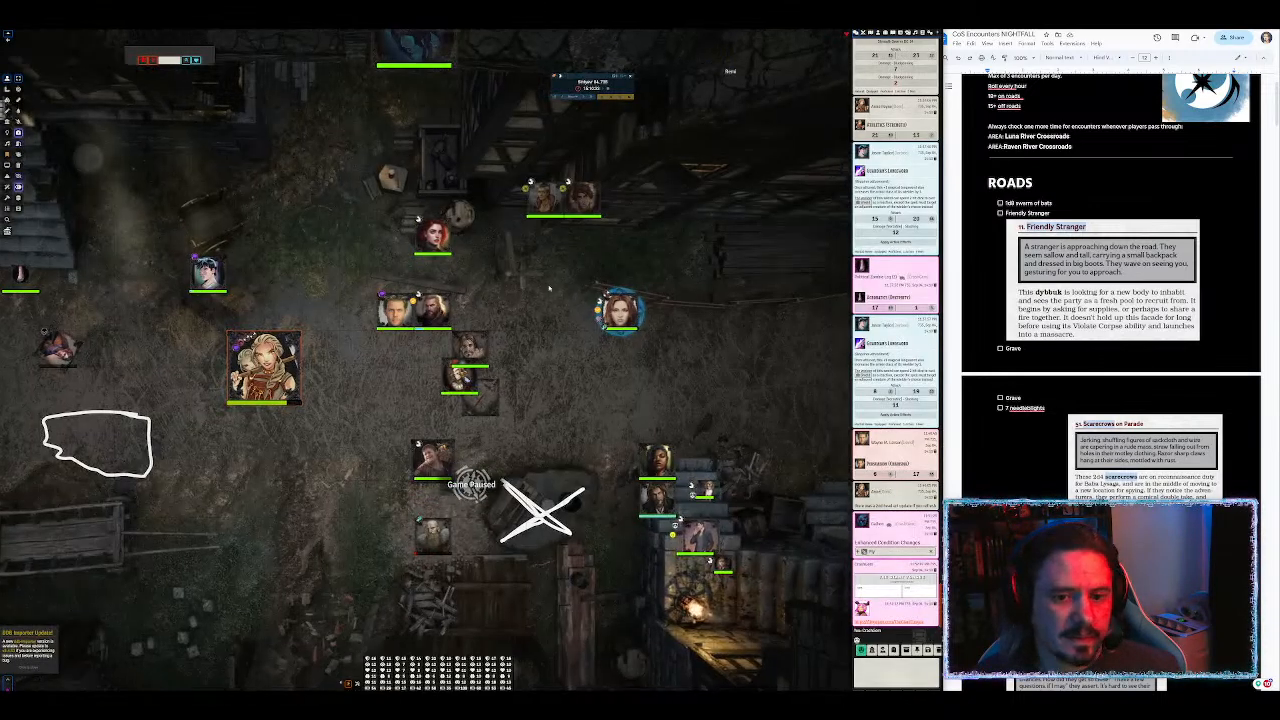
pyautogui.hotkey('alt', 'Tab')
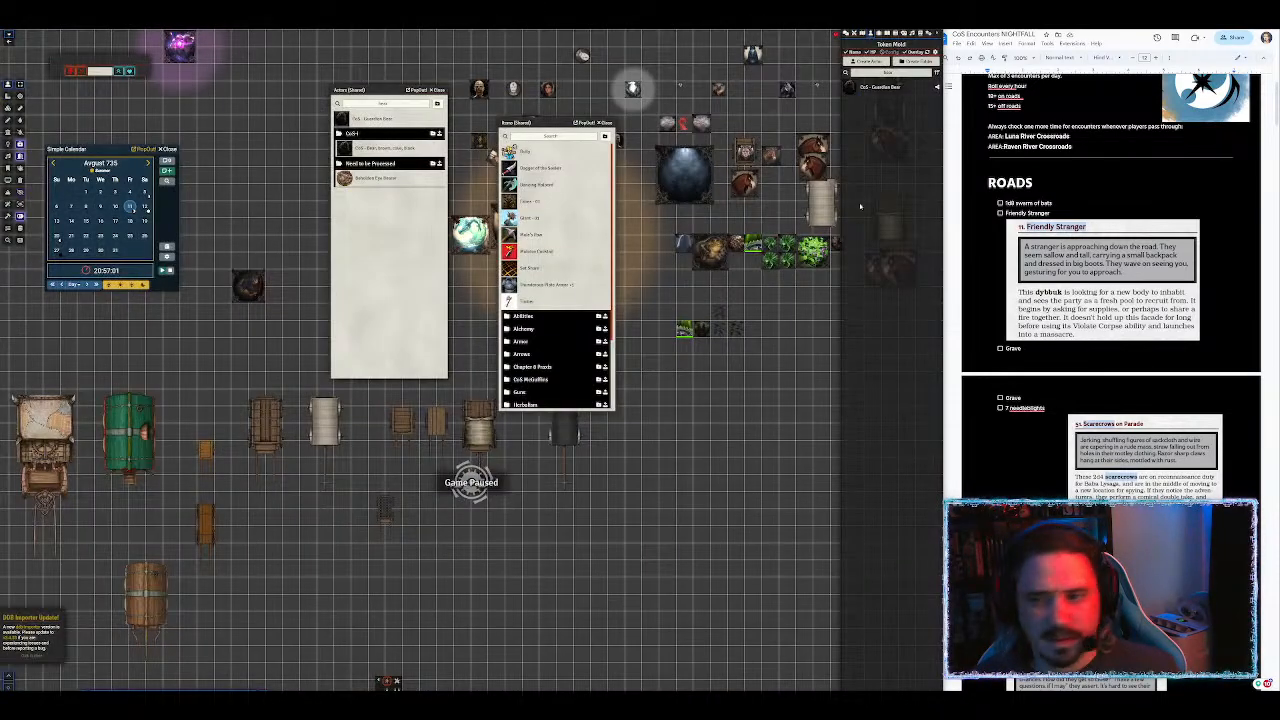
pyautogui.scroll(-5, 1110, 300)
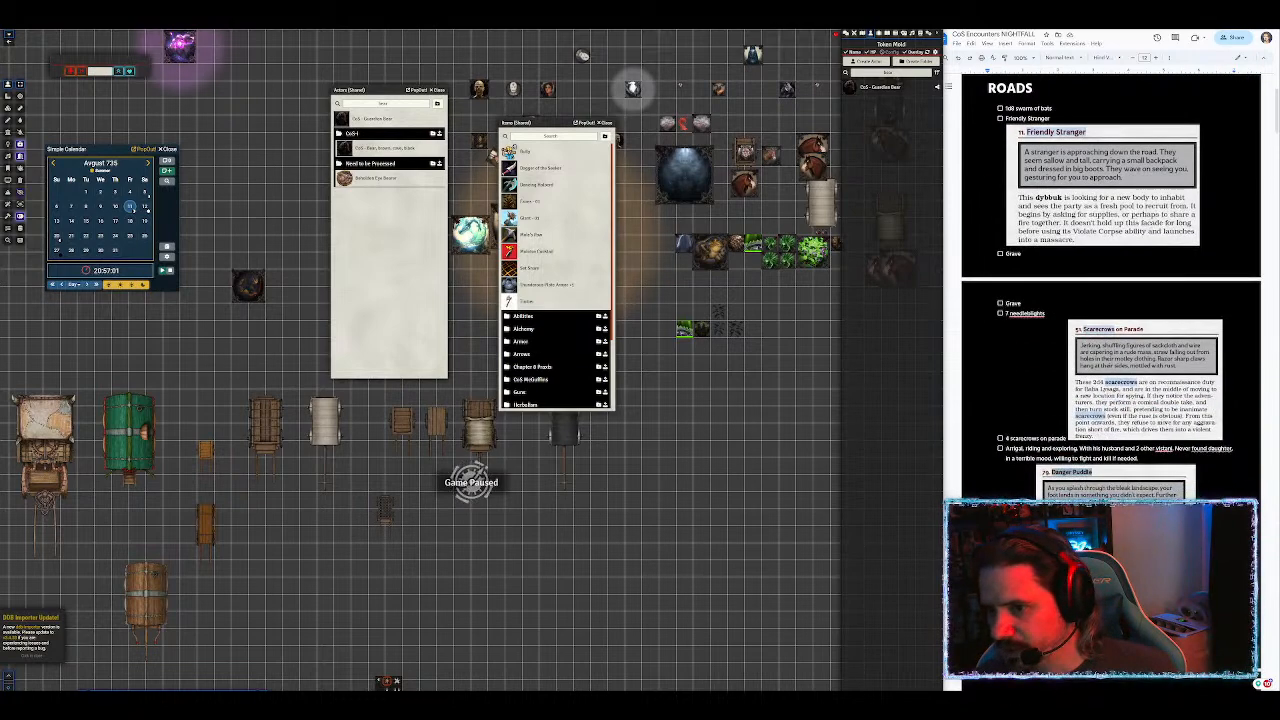
pyautogui.scroll(-5, 1110, 300)
pyautogui.scroll(5, 1110, 300)
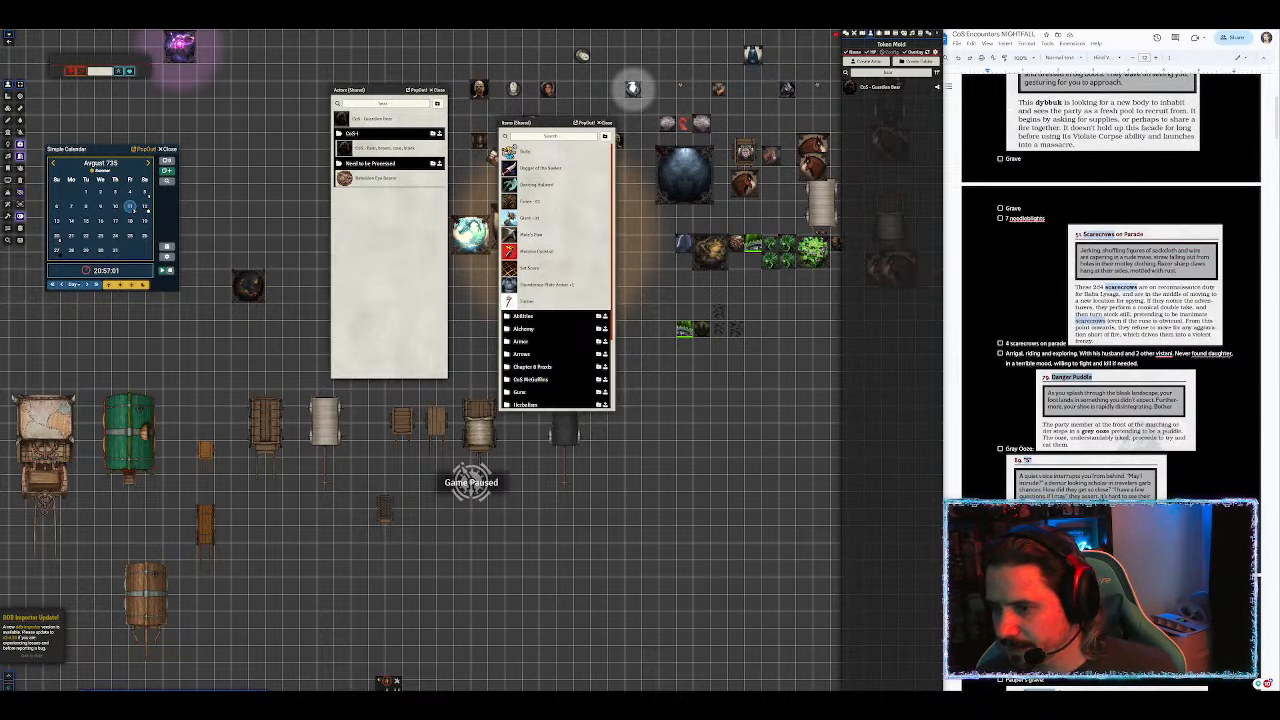
pyautogui.scroll(5, 1110, 300)
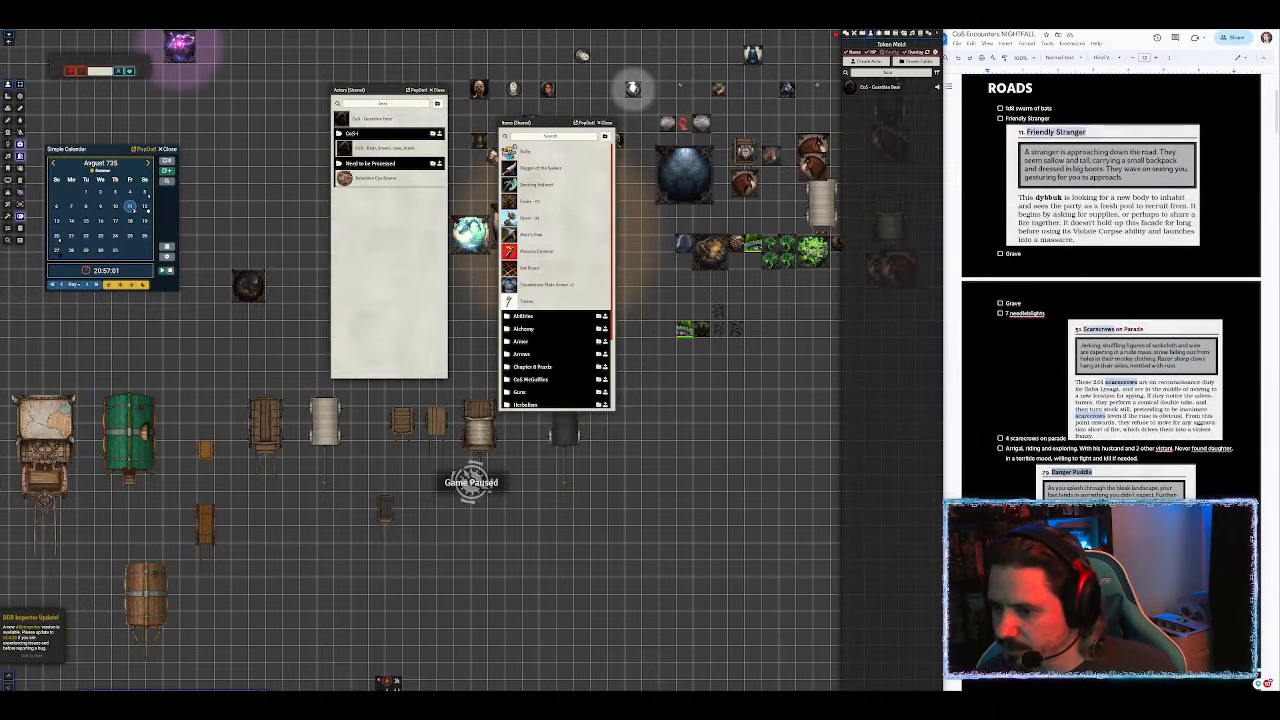
pyautogui.scroll(-4, 1110, 300)
pyautogui.scroll(-3, 1110, 300)
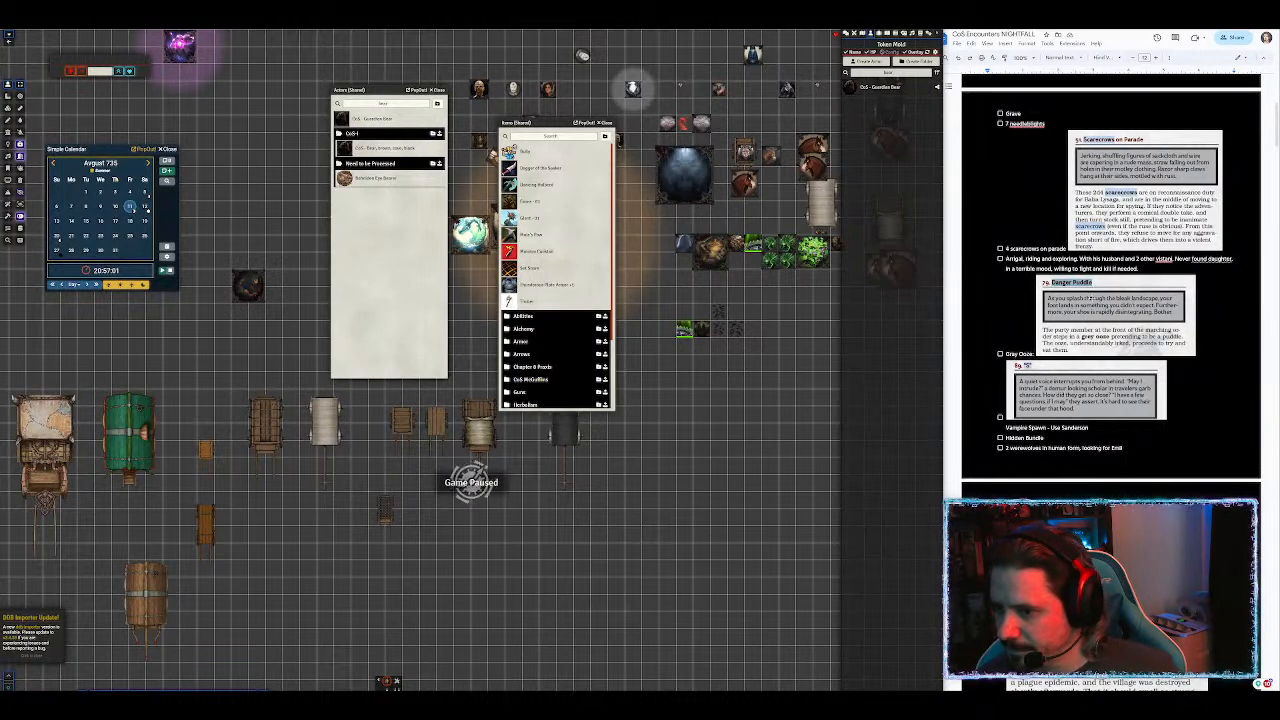
pyautogui.scroll(-10, 1092, 313)
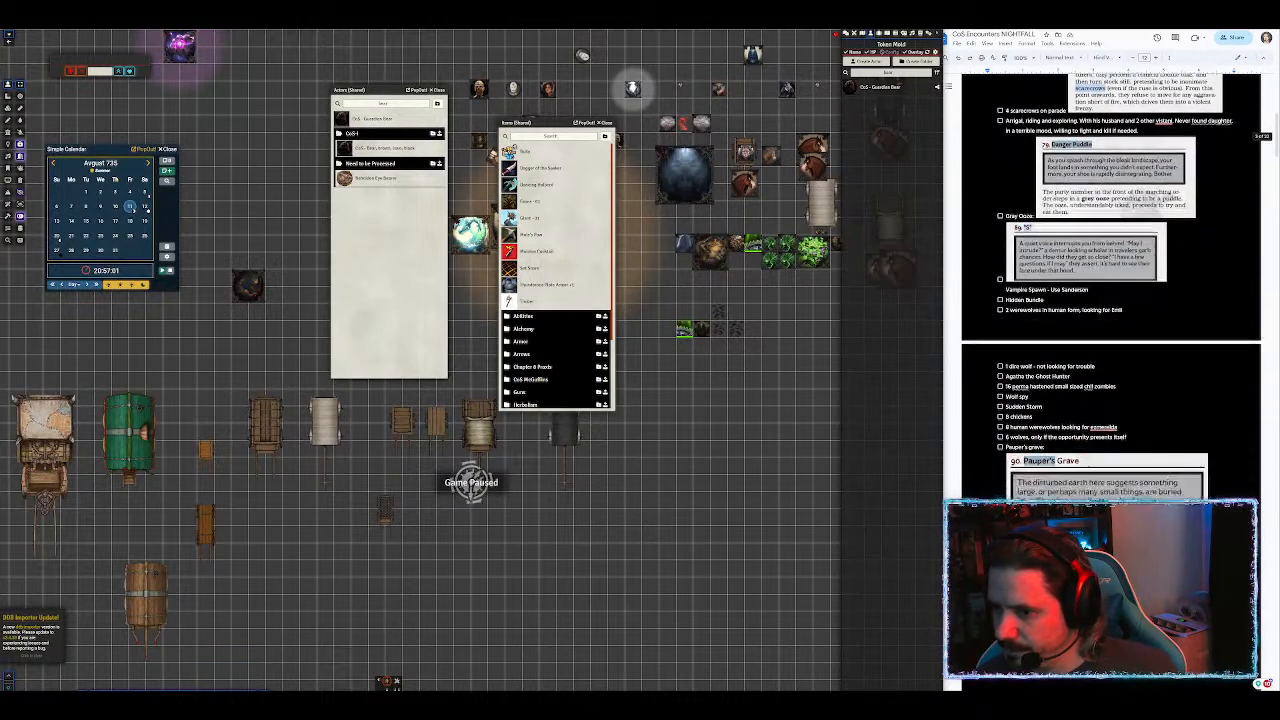
pyautogui.scroll(-8, 1111, 290)
pyautogui.scroll(-10, 1111, 290)
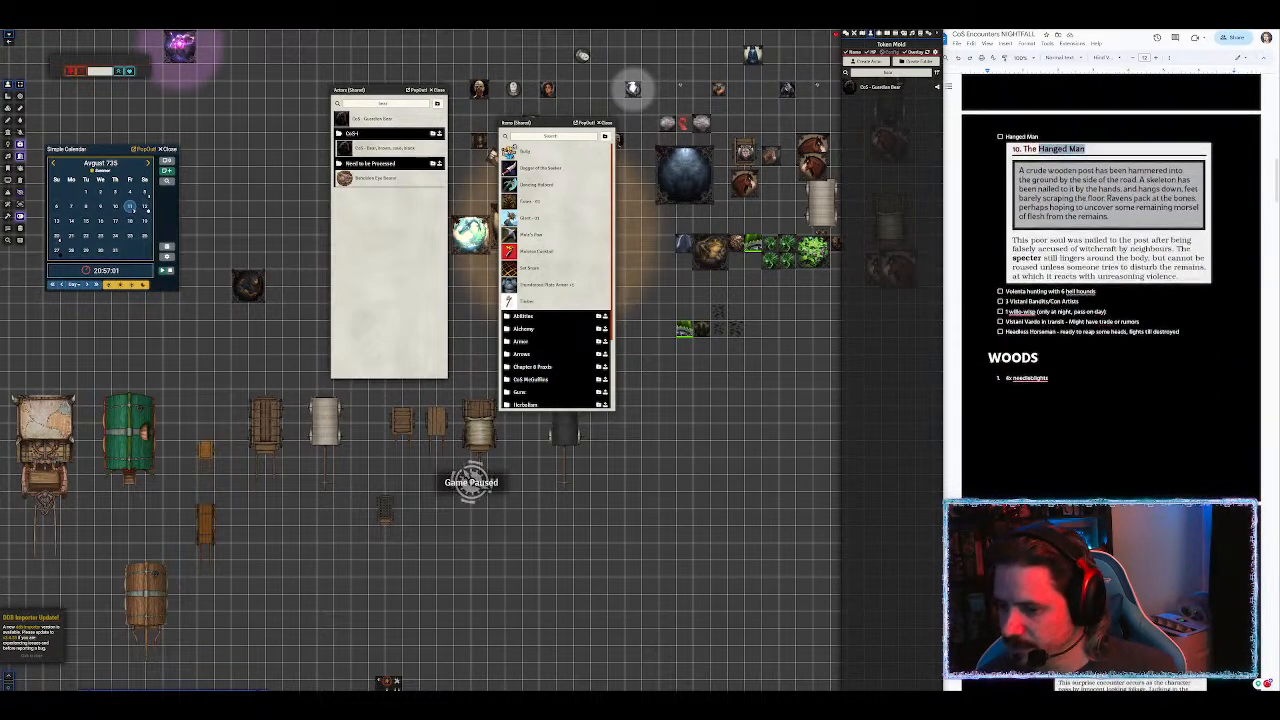
# Step: Insert a blank line between the Songs of the Dead entry and the Mountains heading in the encounter document
pyautogui.scroll(-10, 1103, 300)
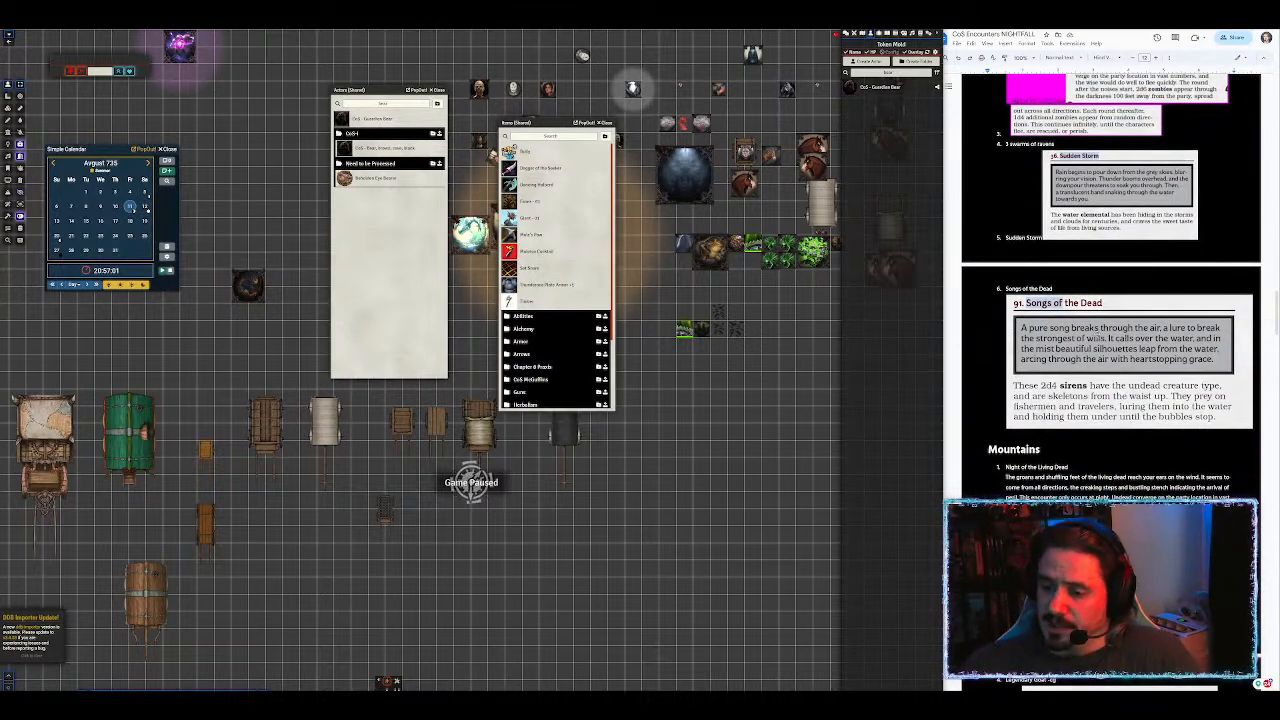
pyautogui.scroll(8, 1110, 270)
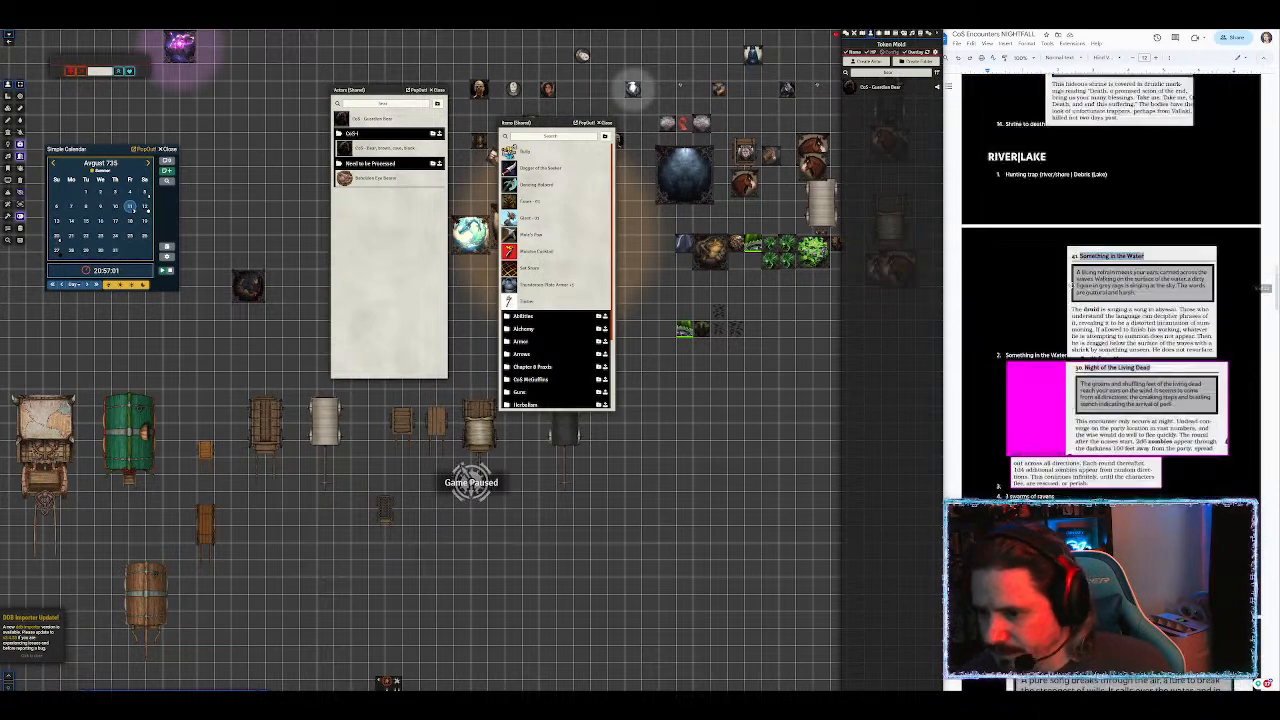
pyautogui.scroll(-3, 1110, 270)
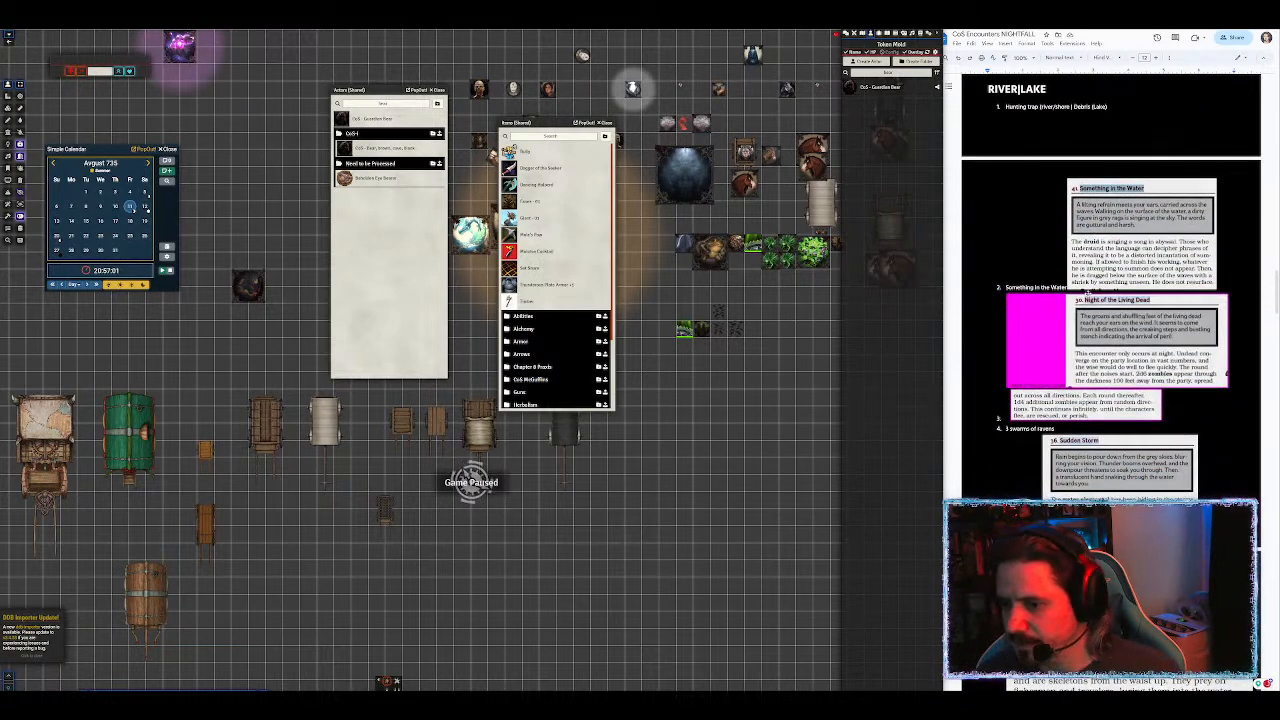
pyautogui.scroll(-4, 1110, 270)
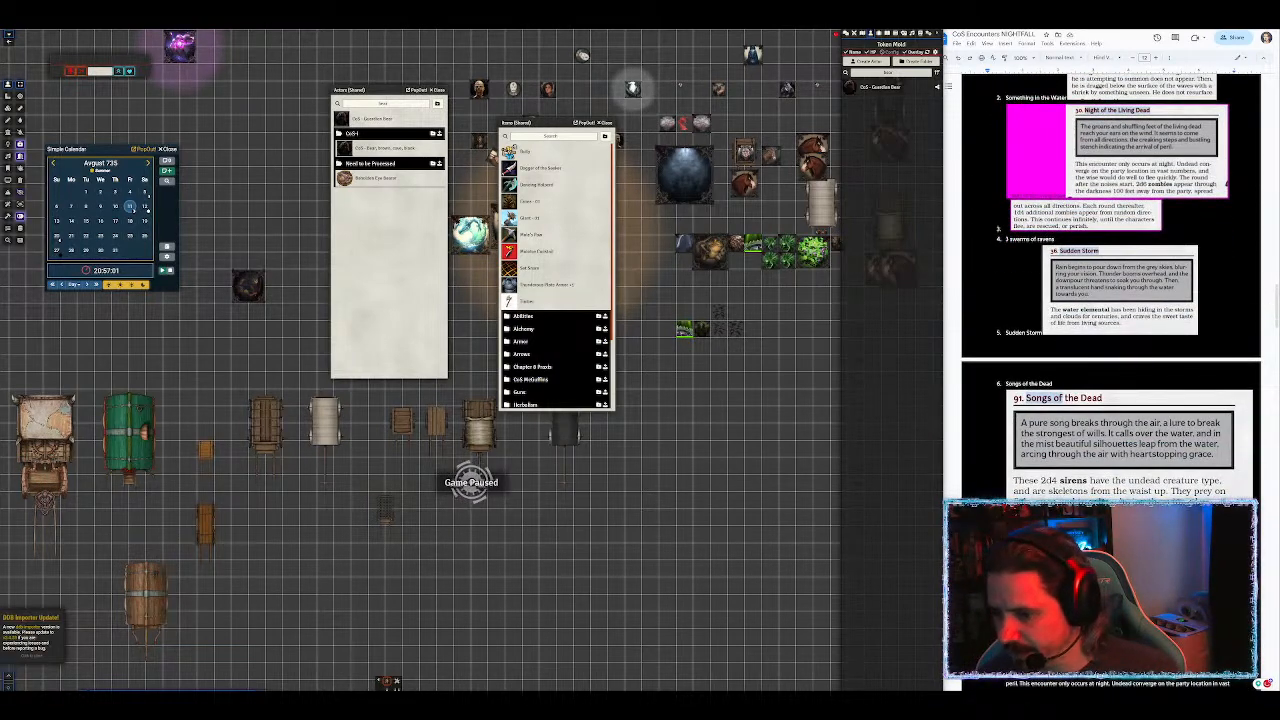
pyautogui.click(1120, 430)
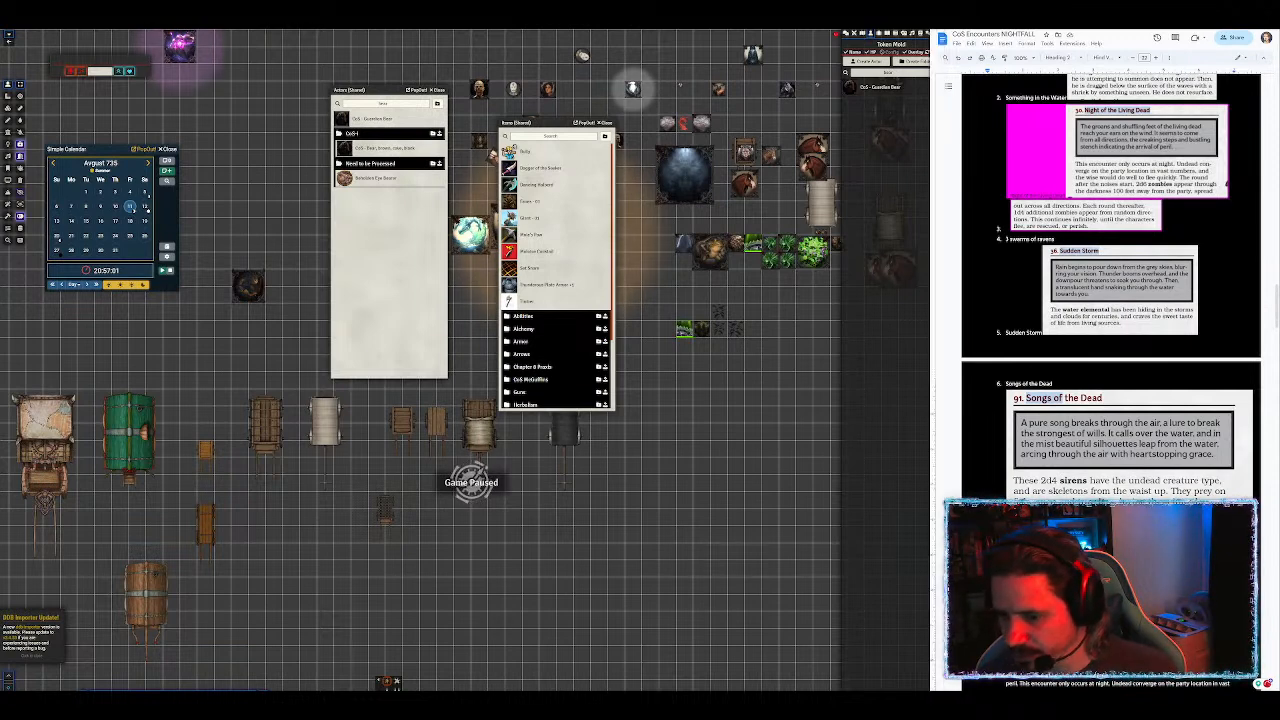
pyautogui.press('Return')
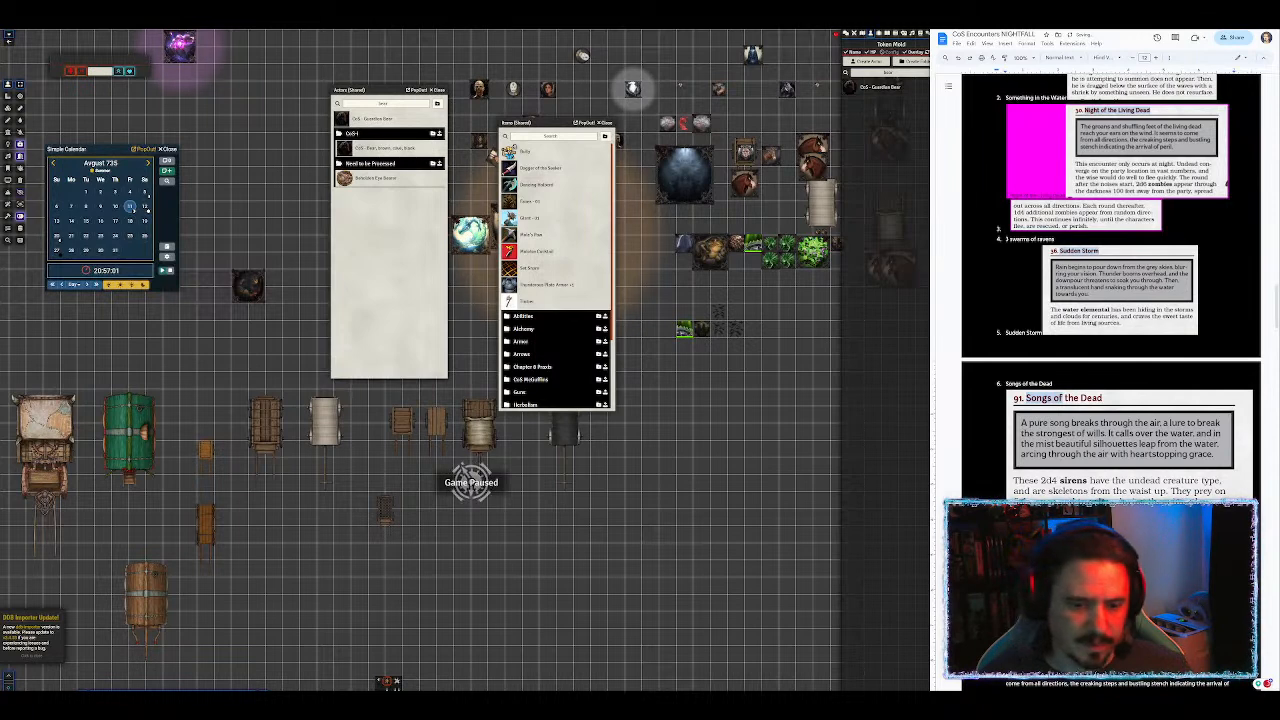
# Step: Switch back to Foundry VTT and permanently clear all messages from the chat log
pyautogui.click(863, 33)
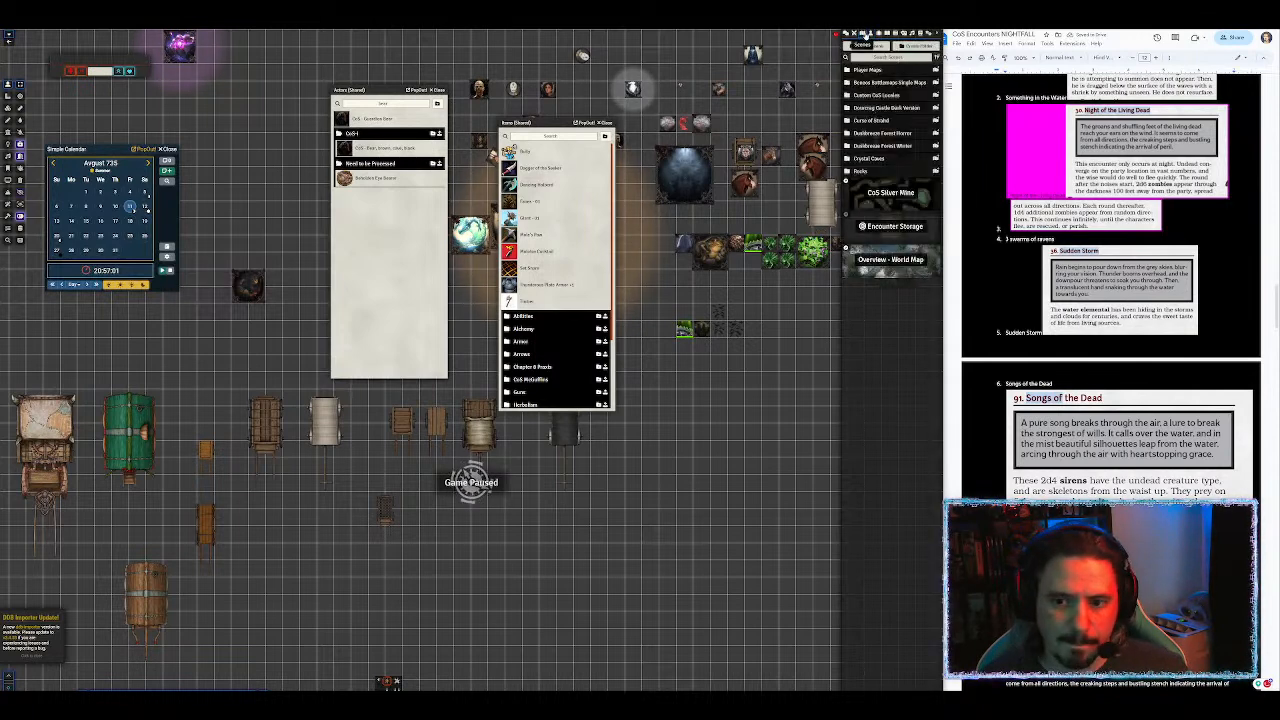
pyautogui.click(836, 35)
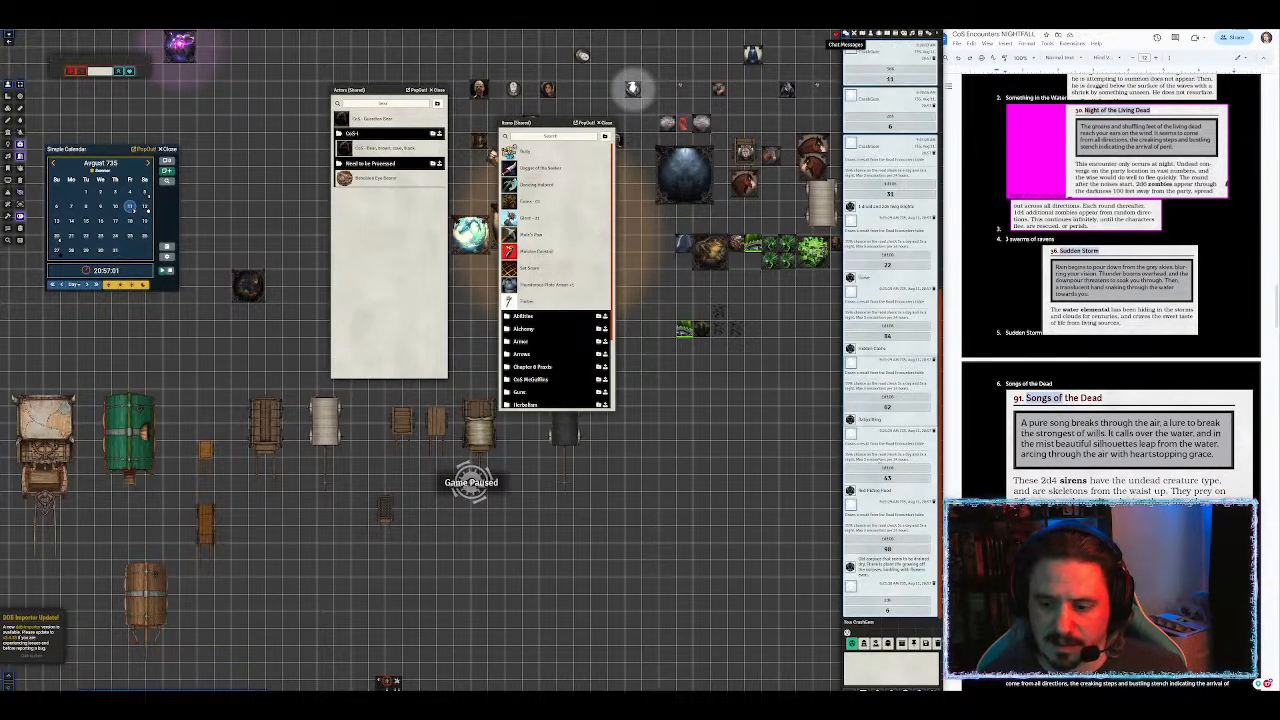
pyautogui.click(937, 643)
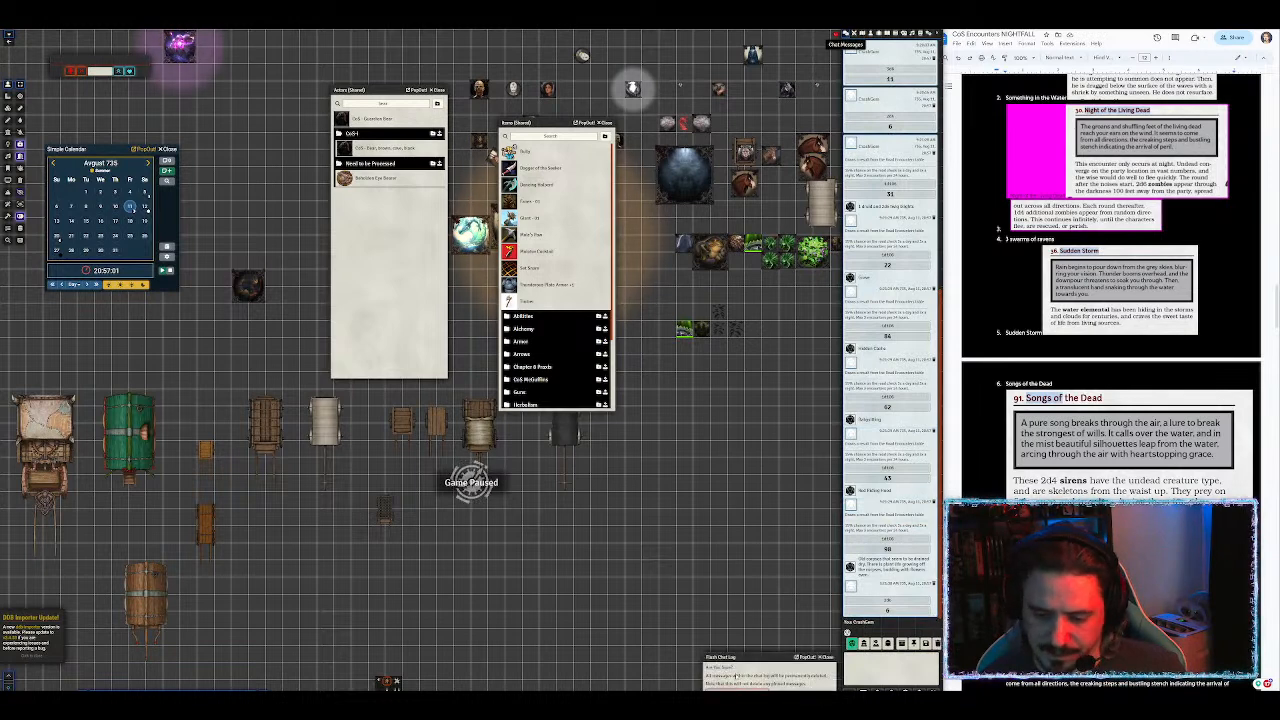
pyautogui.click(734, 684)
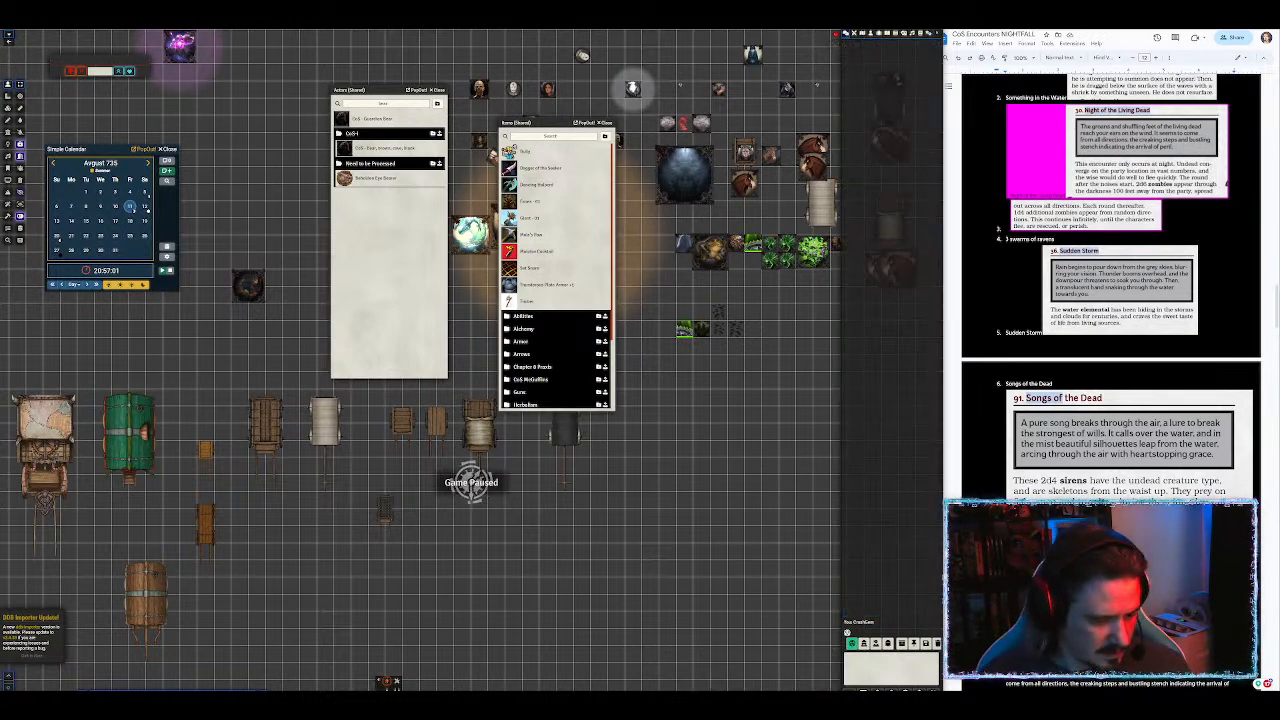
# Step: Roll the River Lake encounter macro repeatedly into the chat and check the encounter document
pyautogui.moveTo(215, 680)
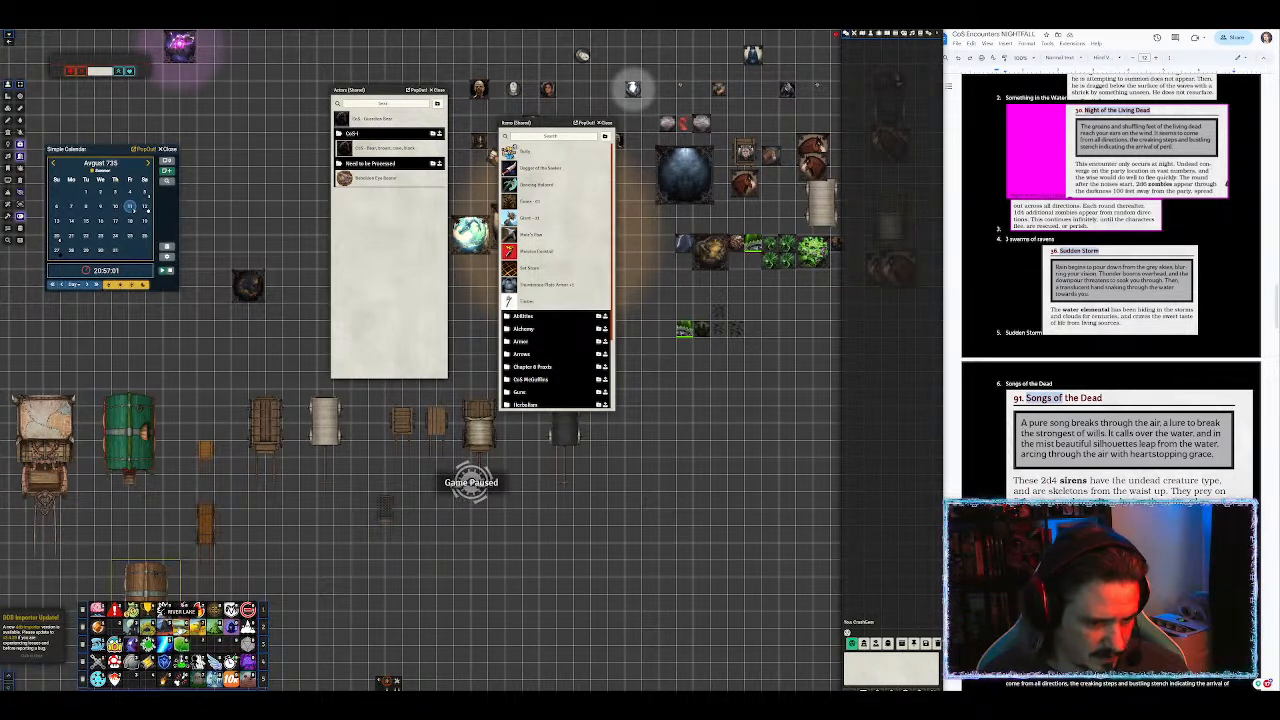
pyautogui.click(181, 629)
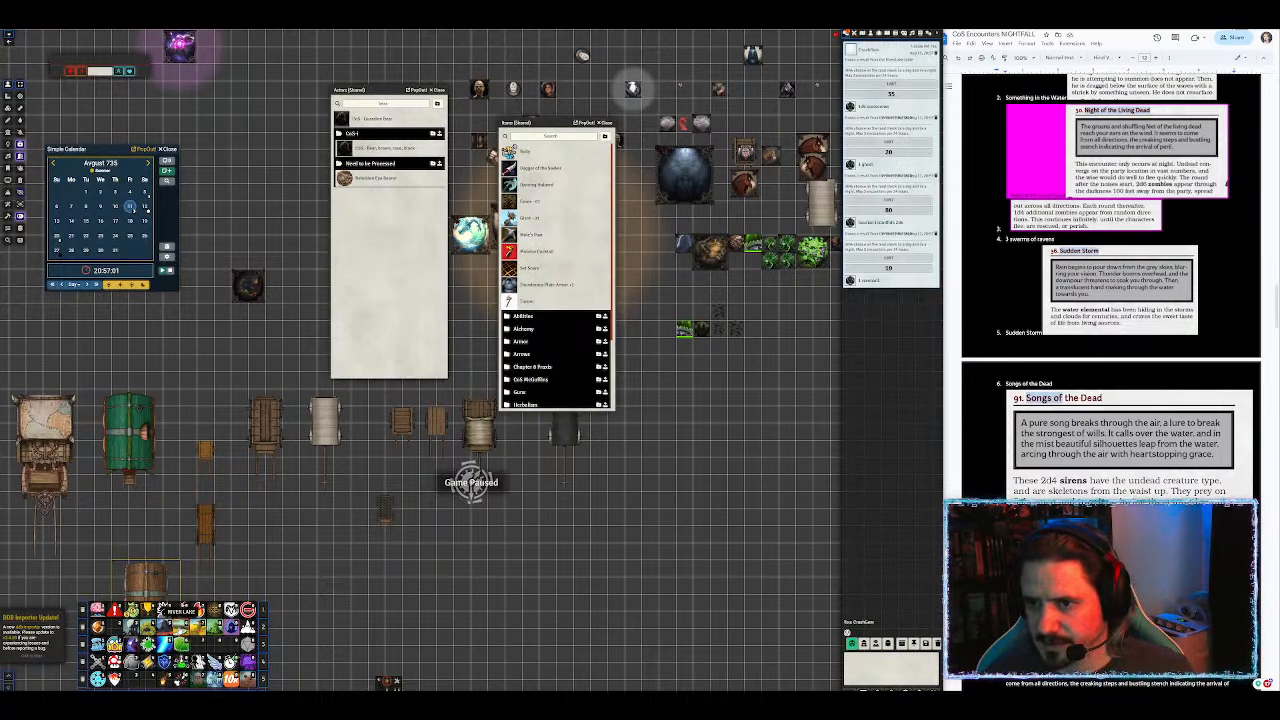
pyautogui.click(181, 629)
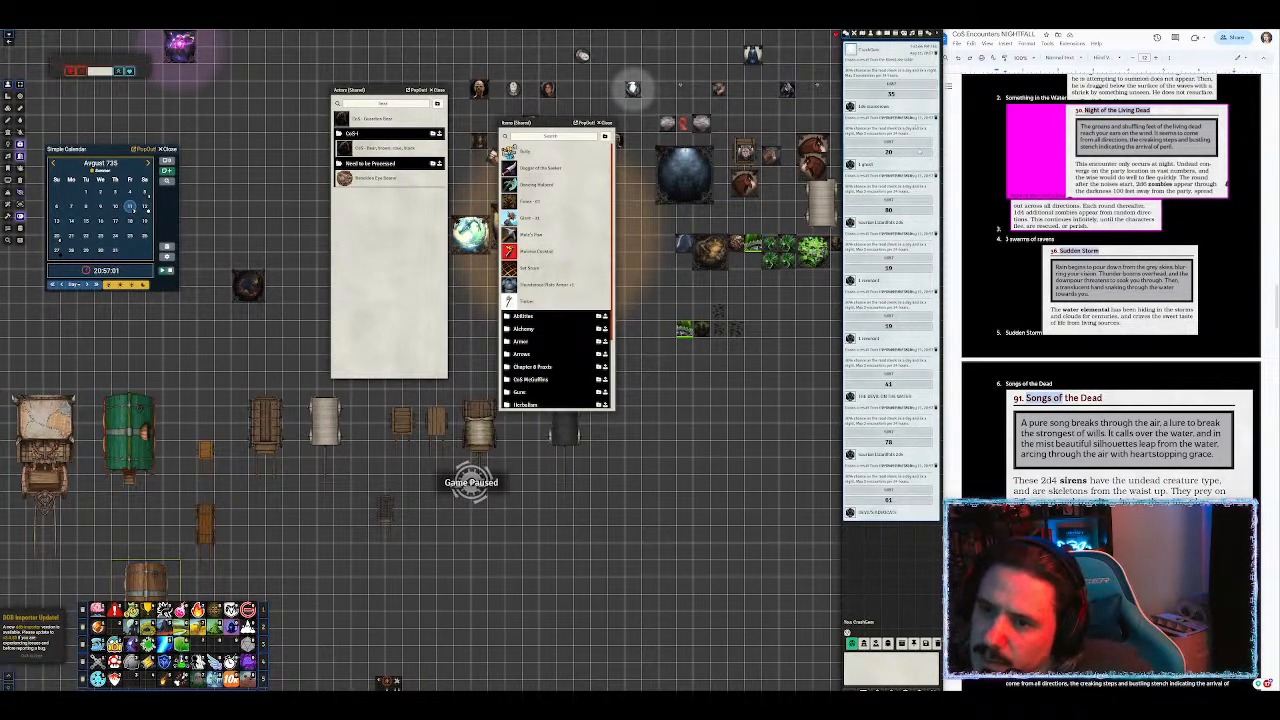
pyautogui.hotkey('alt', 'Tab')
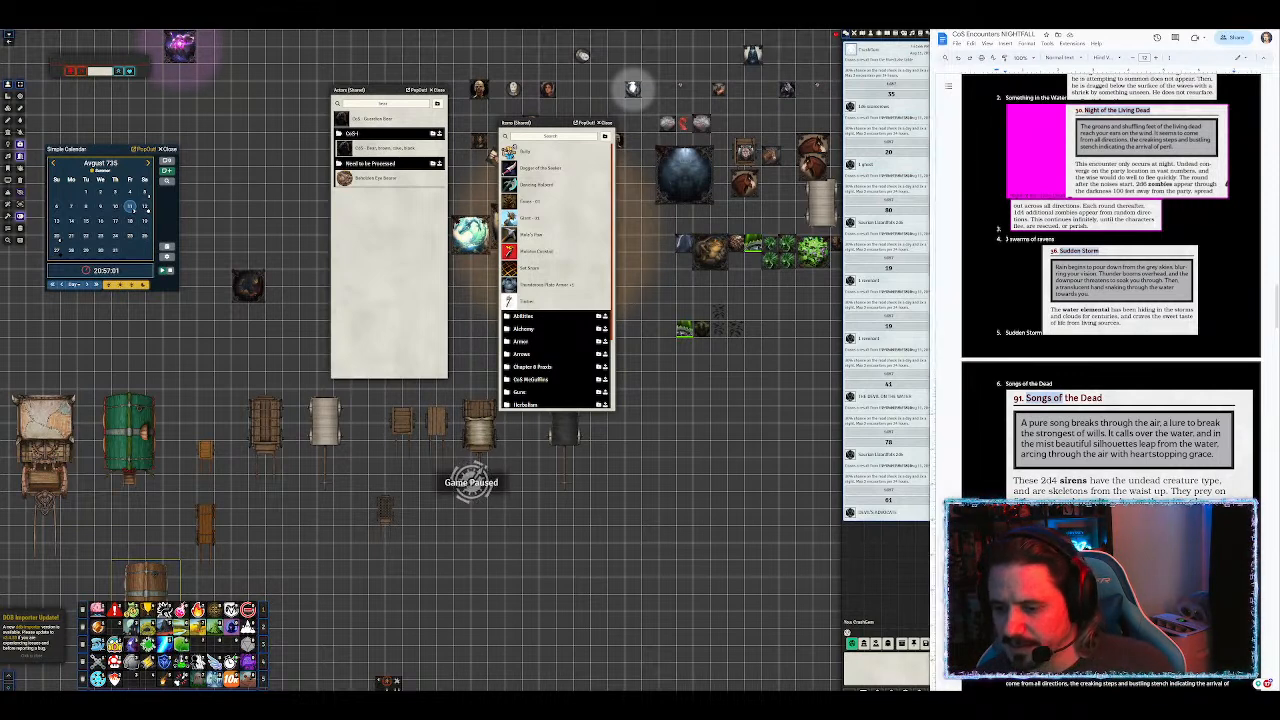
pyautogui.hotkey('alt', 'Tab')
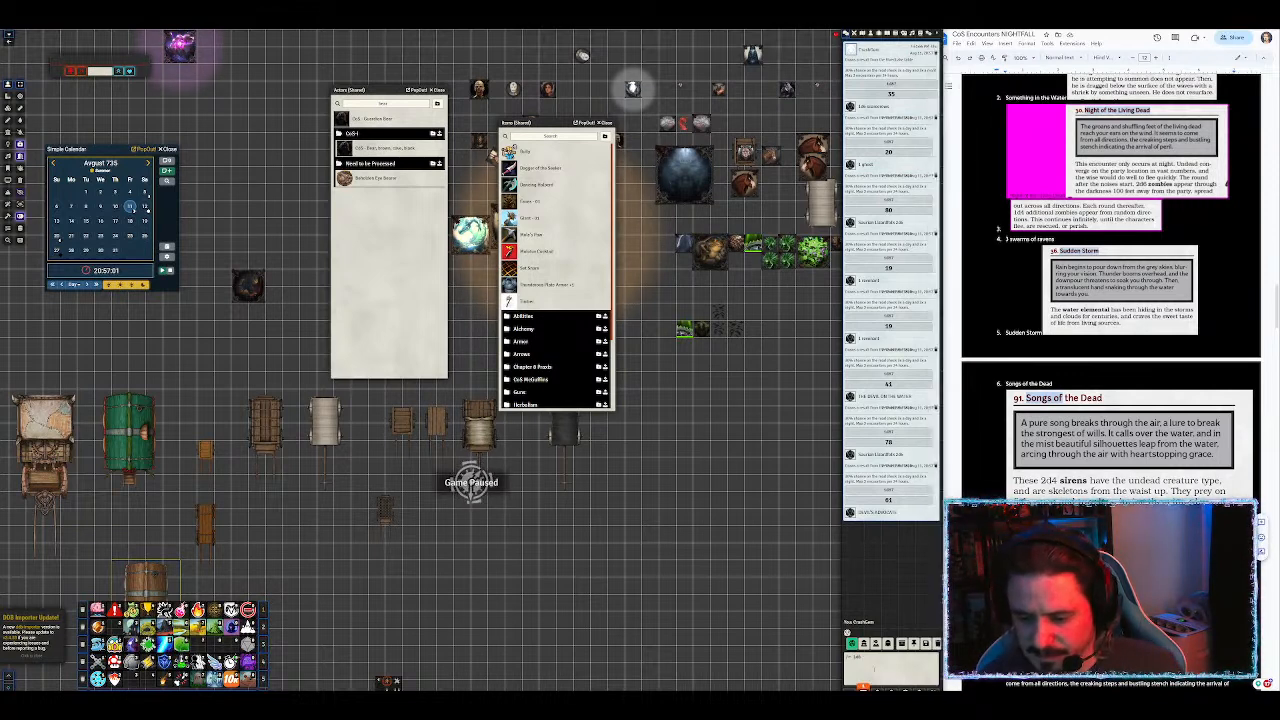
# Step: Run the dice roll in the Foundry VTT chat twice, switching to the encounter document between rolls
pyautogui.press('Return')
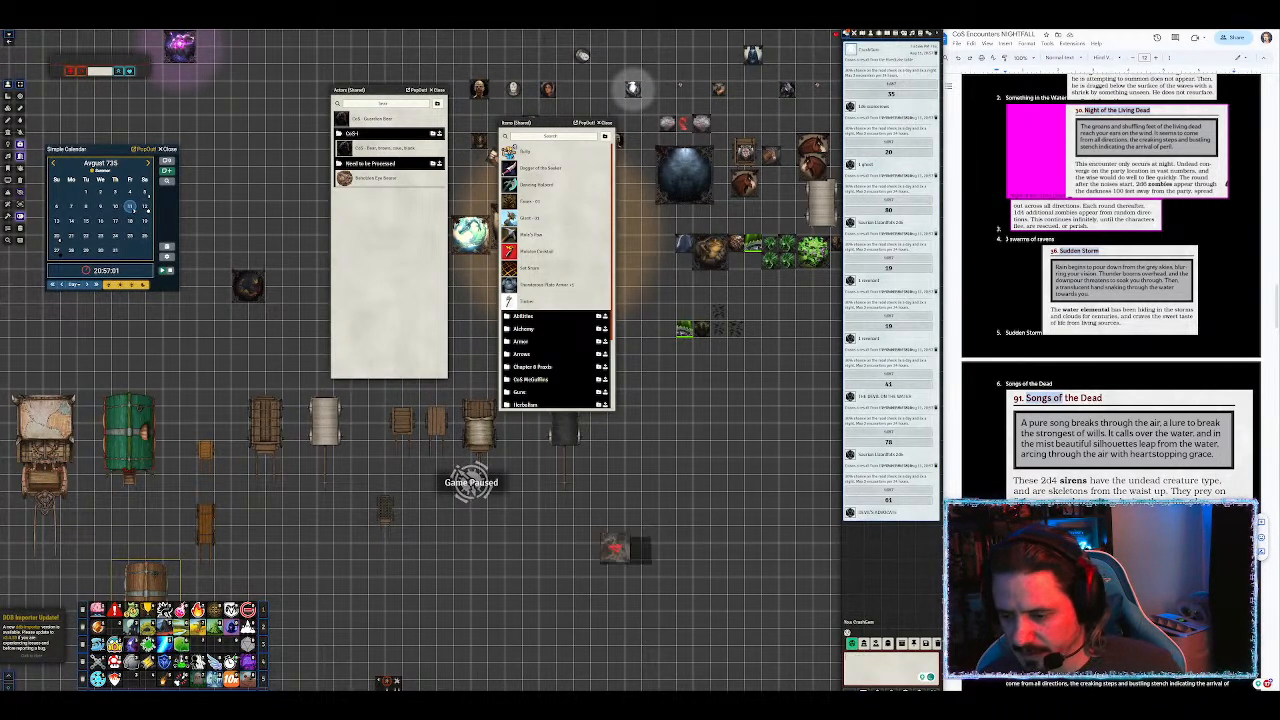
pyautogui.hotkey('alt', 'Tab')
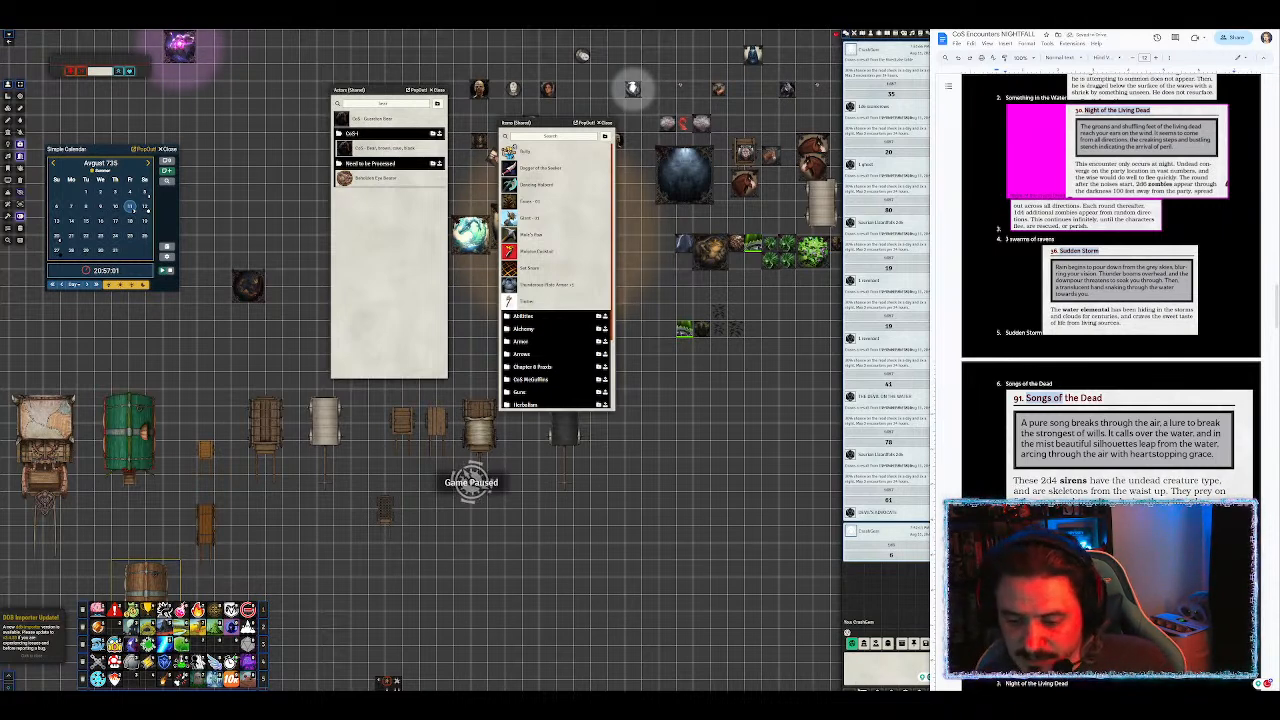
pyautogui.click(884, 671)
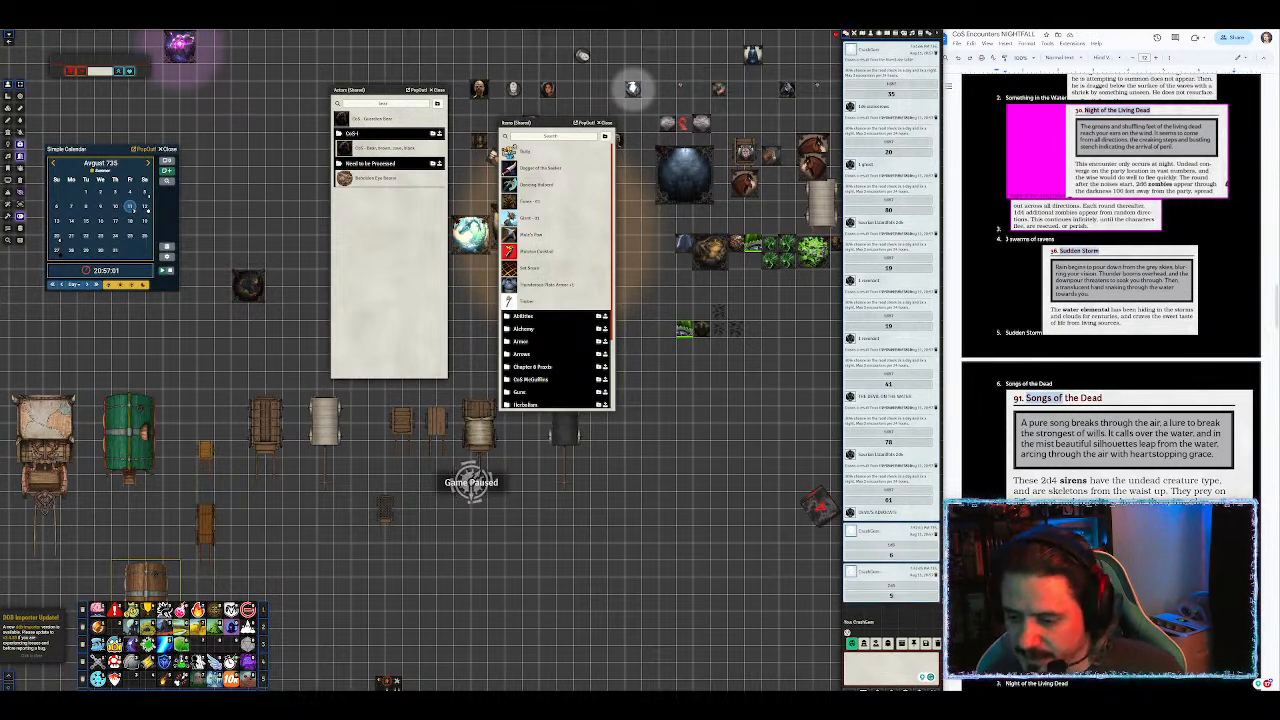
# Step: Copy the title THE DEVIL ON THE WATER from the chat result into the encounter document's list
pyautogui.click(1110, 557)
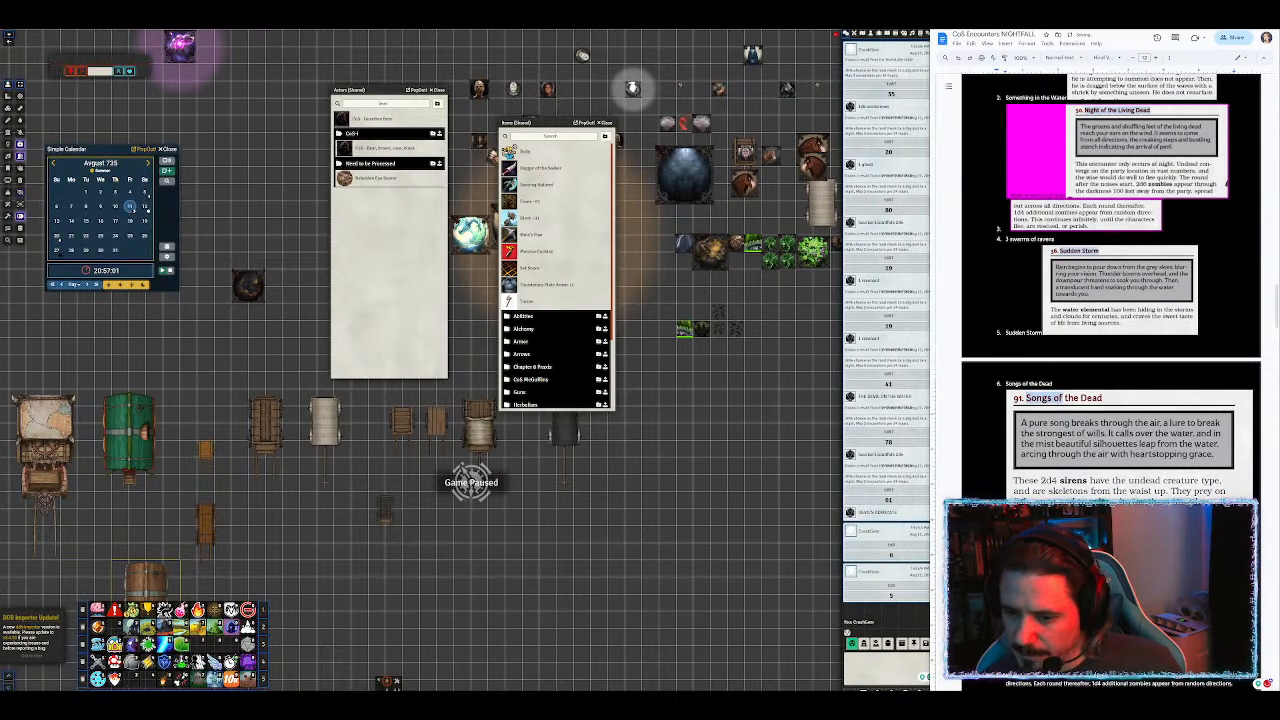
pyautogui.moveTo(912, 397); pyautogui.dragTo(858, 397)
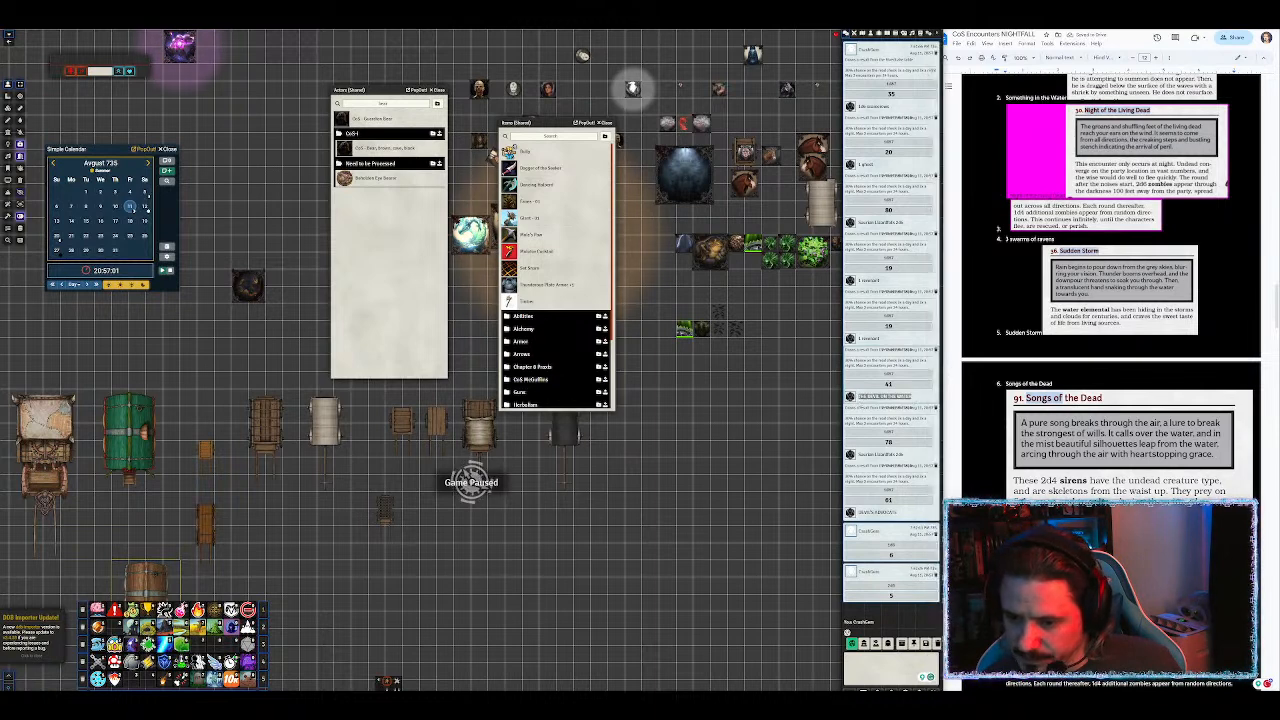
pyautogui.hotkey('alt', 'Tab')
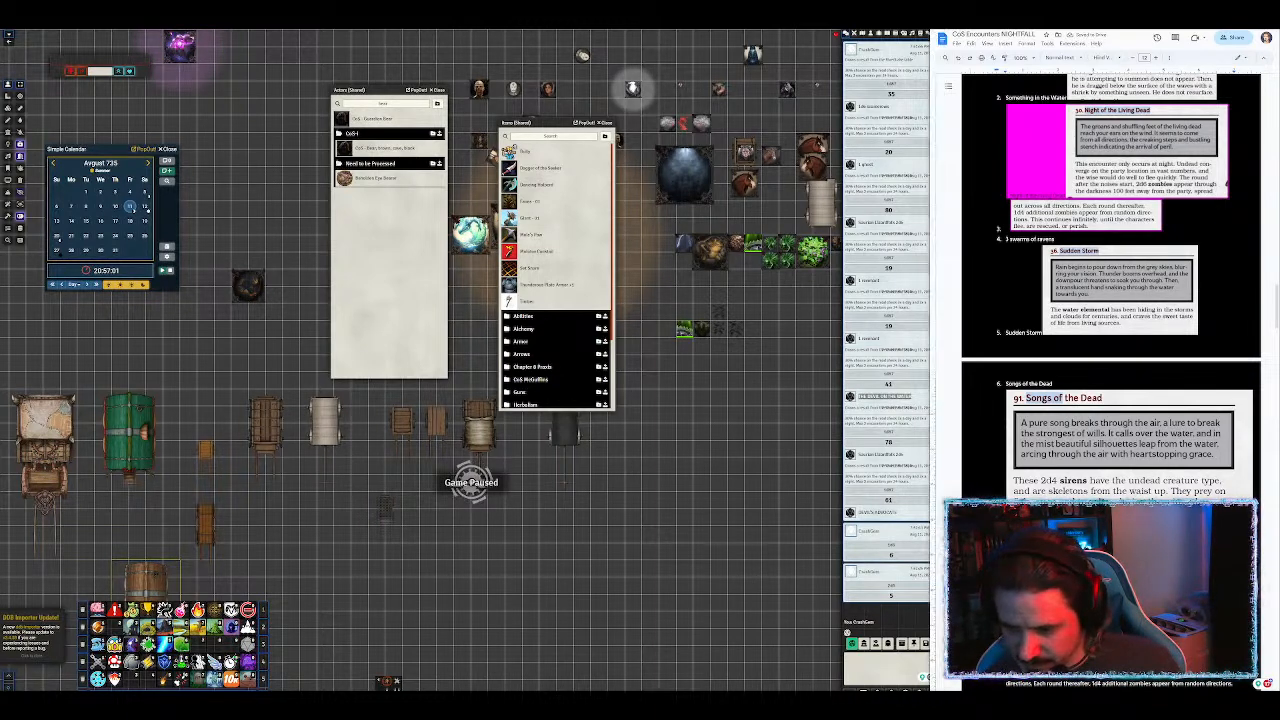
# Step: Search the computer for "barovia", launch Adobe Acrobat and open the recent PDF Barovian_Nights_101_Ravenloft_Encounters (1)
pyautogui.press('super')
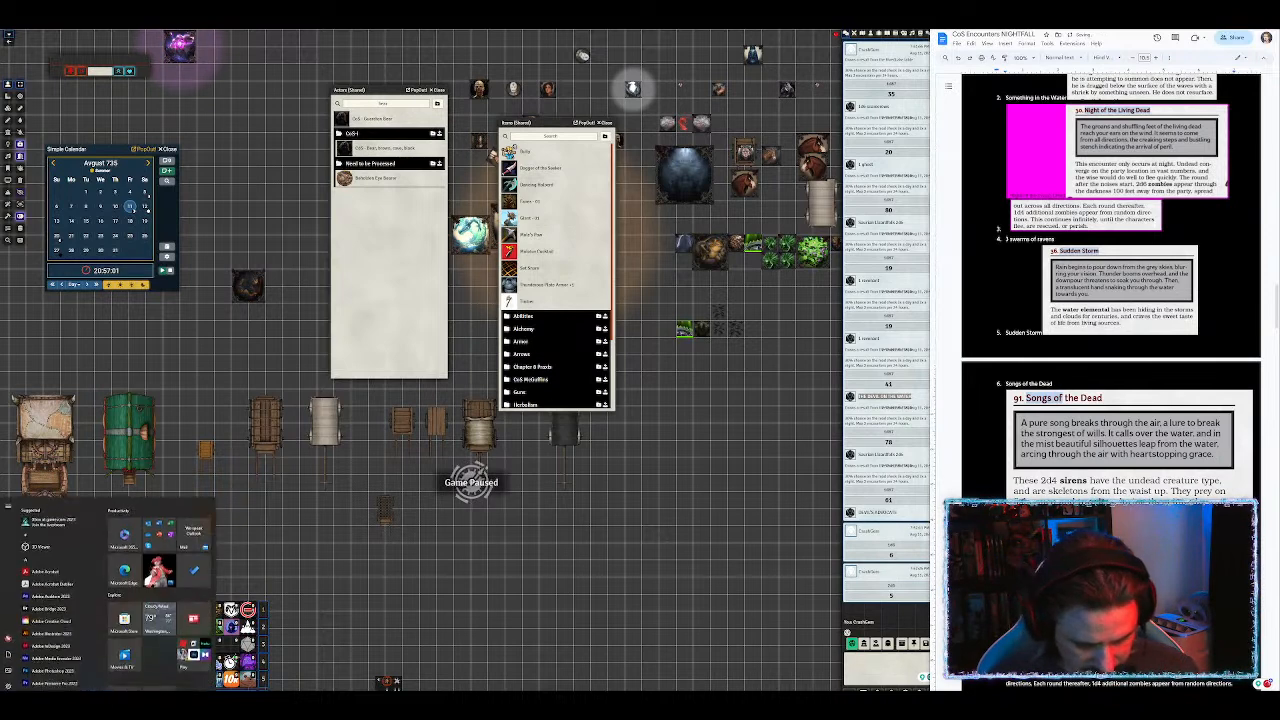
pyautogui.write('bar')
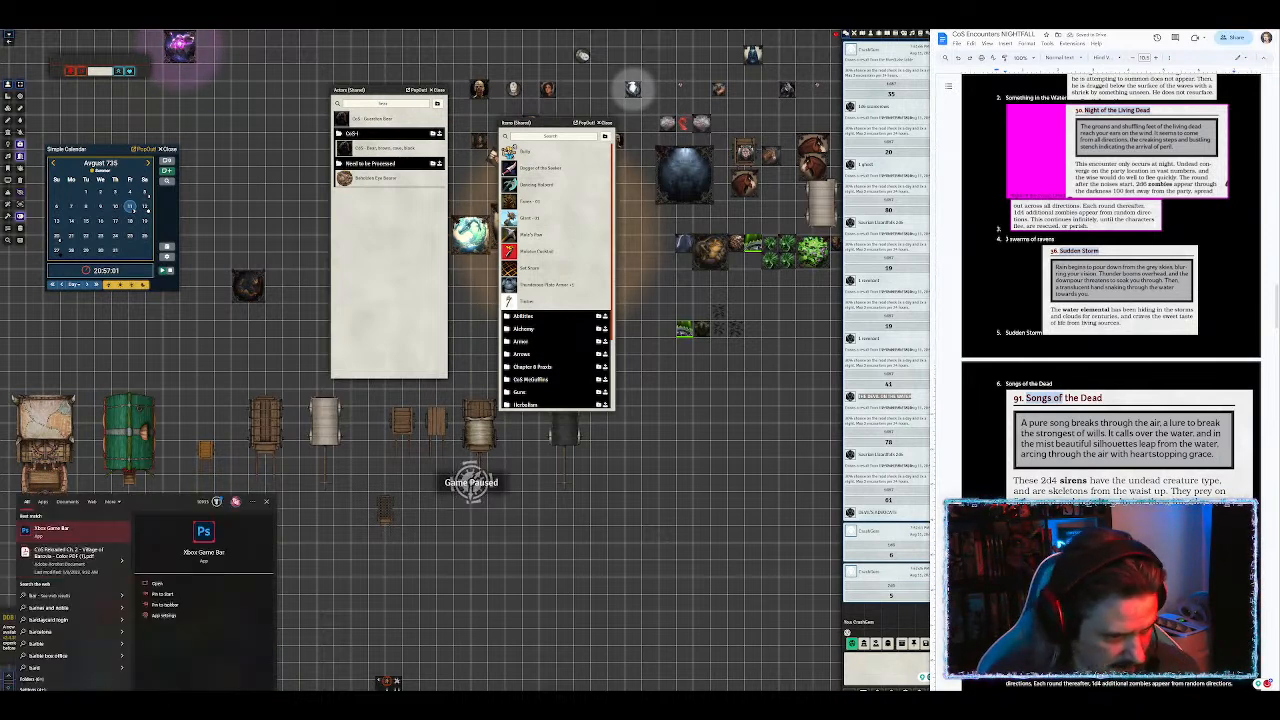
pyautogui.write('ovia')
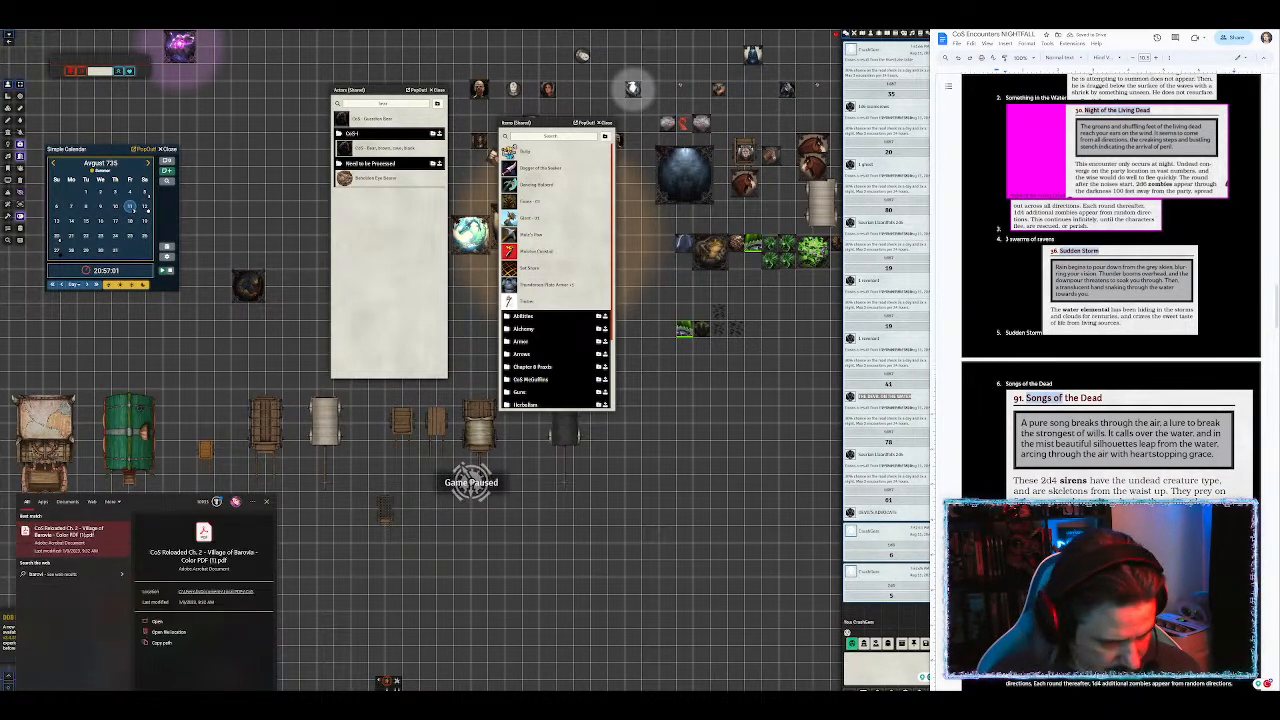
pyautogui.press('BackSpace')
pyautogui.press('BackSpace')
pyautogui.press('BackSpace')
pyautogui.press('BackSpace')
pyautogui.press('BackSpace')
pyautogui.press('BackSpace')
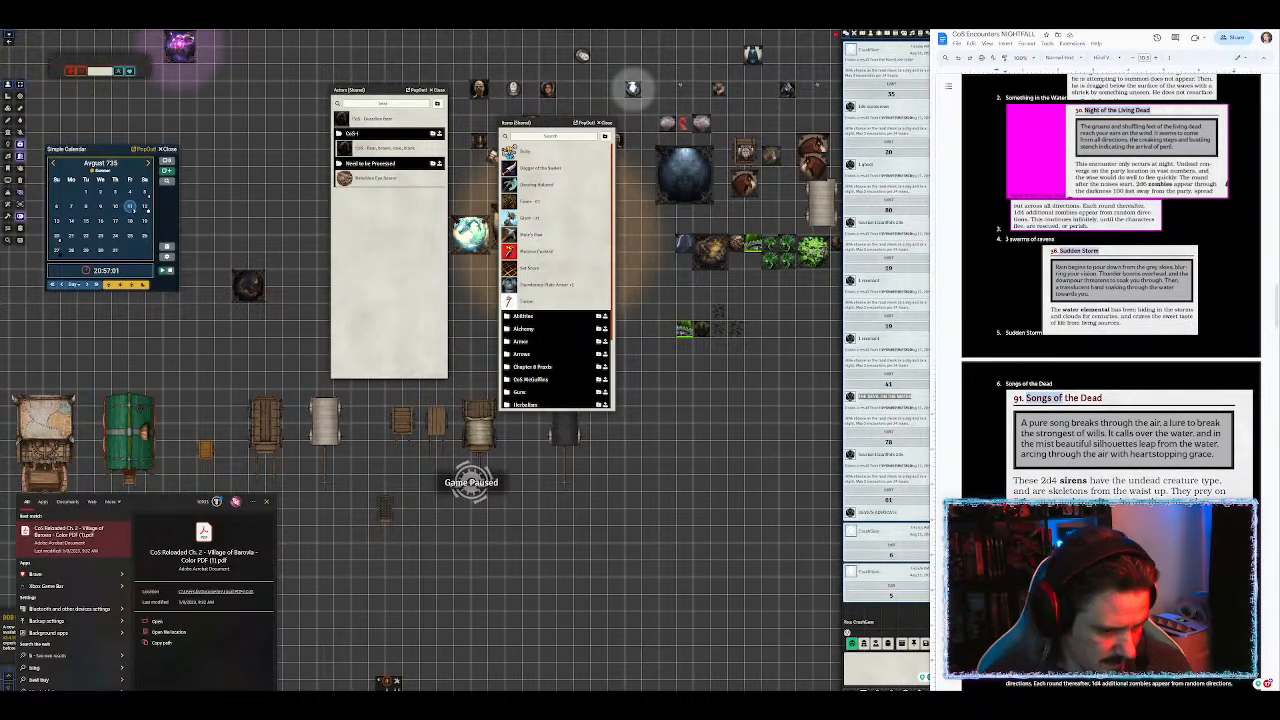
pyautogui.press('Return')
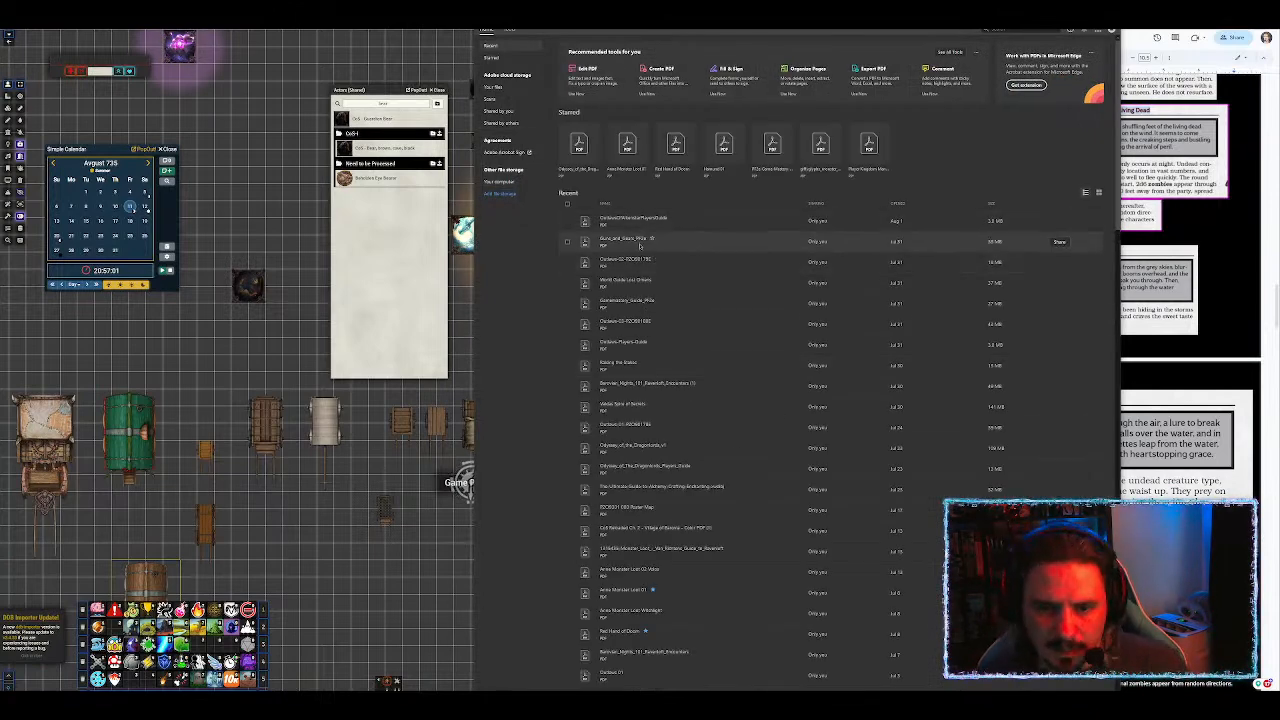
pyautogui.doubleClick(639, 384)
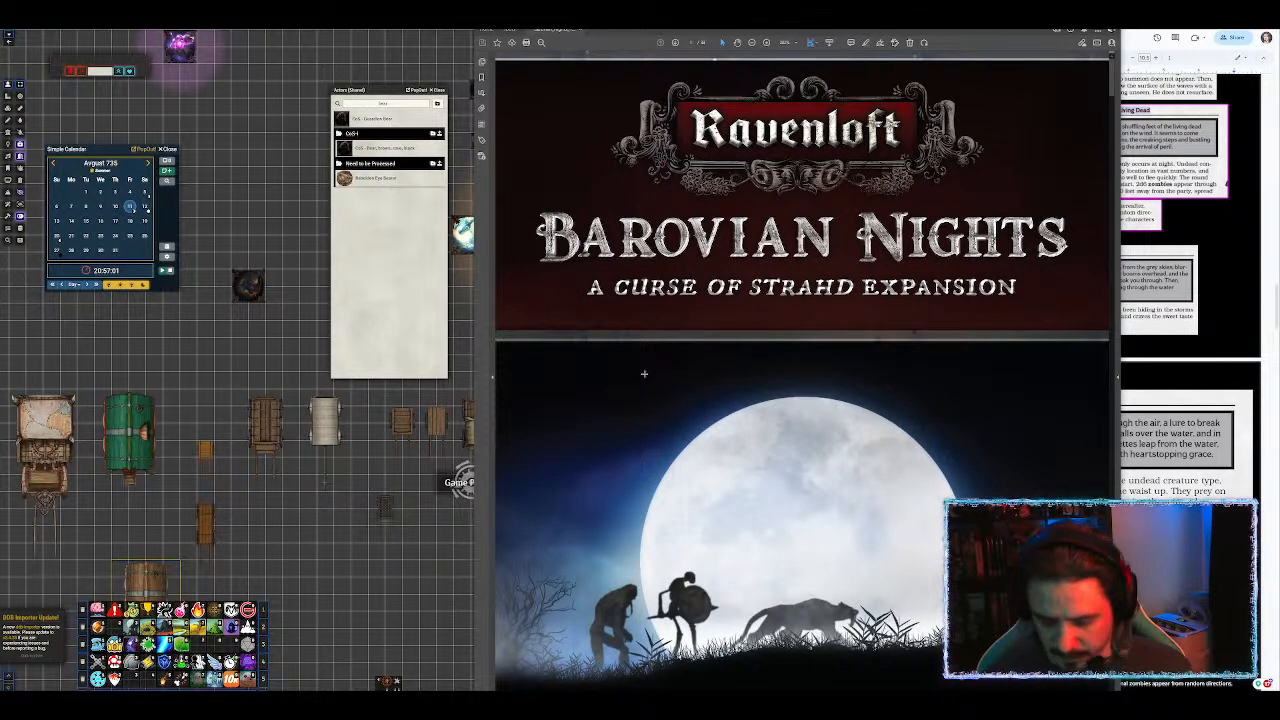
# Step: Skim the 101 Random Barovian Encounters tables and the first encounter descriptions in the PDF
pyautogui.scroll(-10, 644, 374)
pyautogui.scroll(-8, 644, 372)
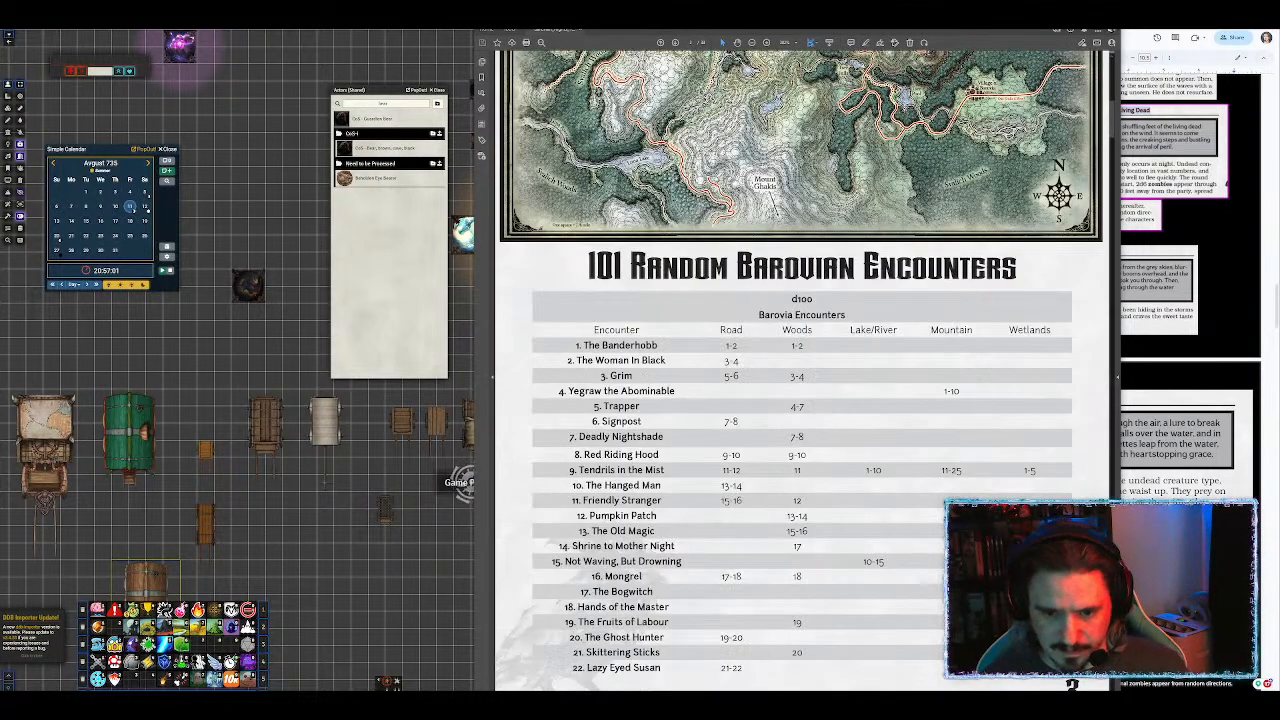
pyautogui.scroll(-8, 644, 372)
pyautogui.scroll(-8, 644, 372)
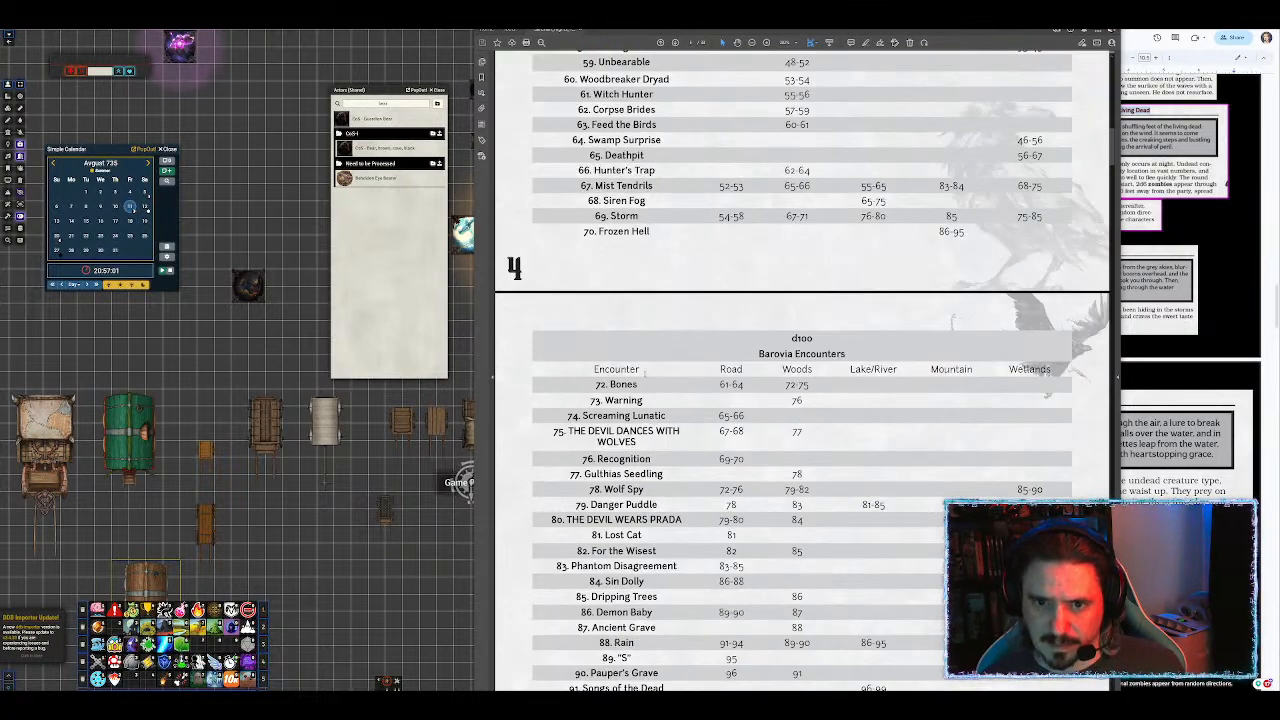
pyautogui.scroll(-6, 644, 372)
pyautogui.scroll(-6, 644, 374)
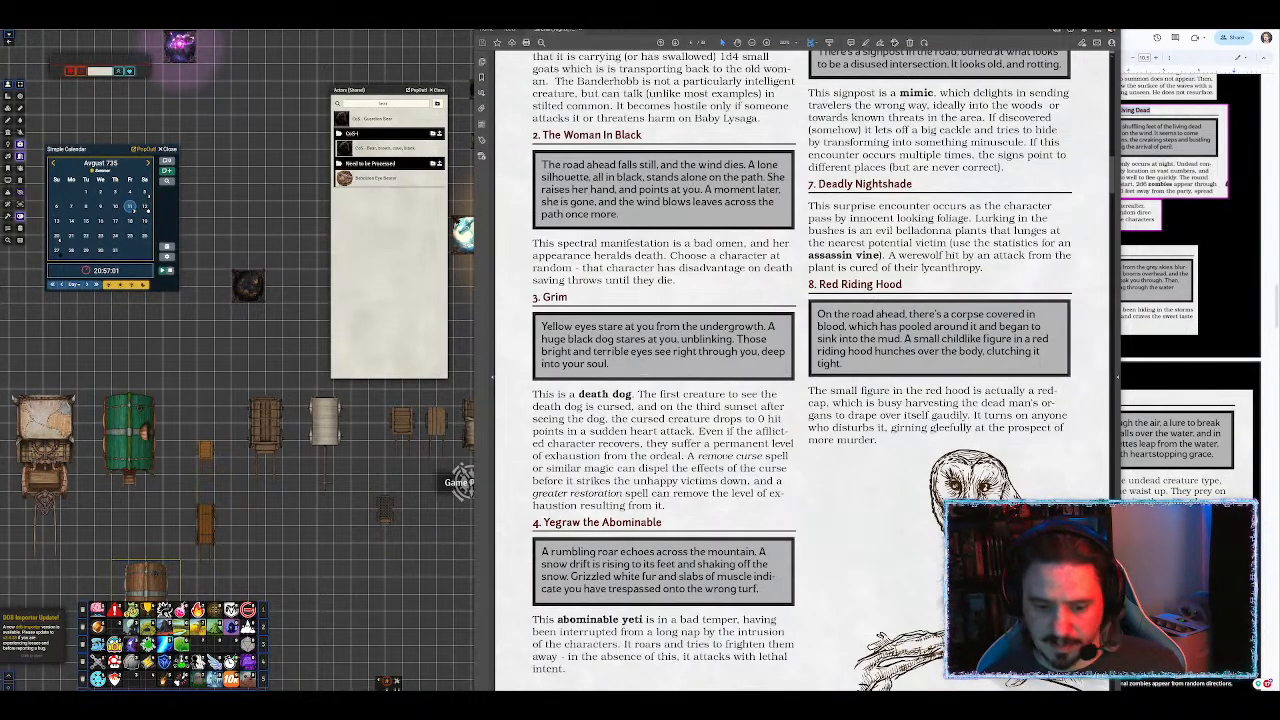
# Step: Search the PDF for The Devil on the Water and locate its row in the Barovia Encounters table
pyautogui.click(1190, 380)
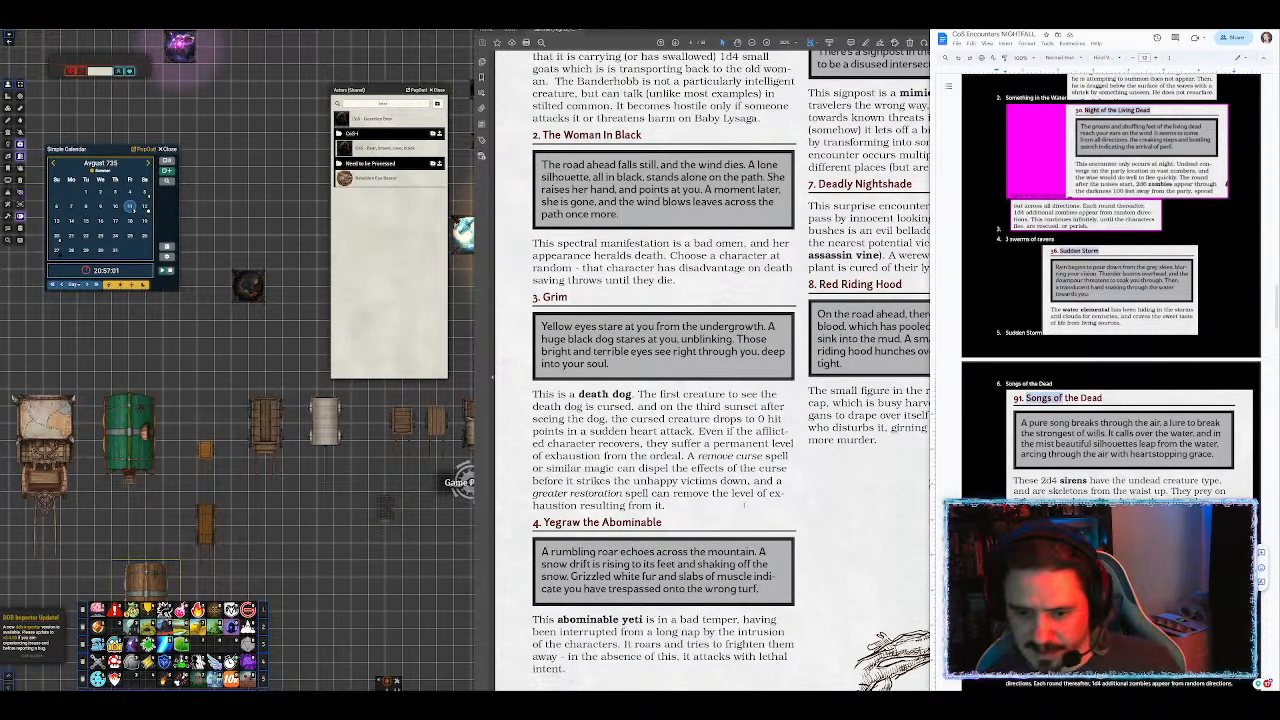
pyautogui.click(849, 522)
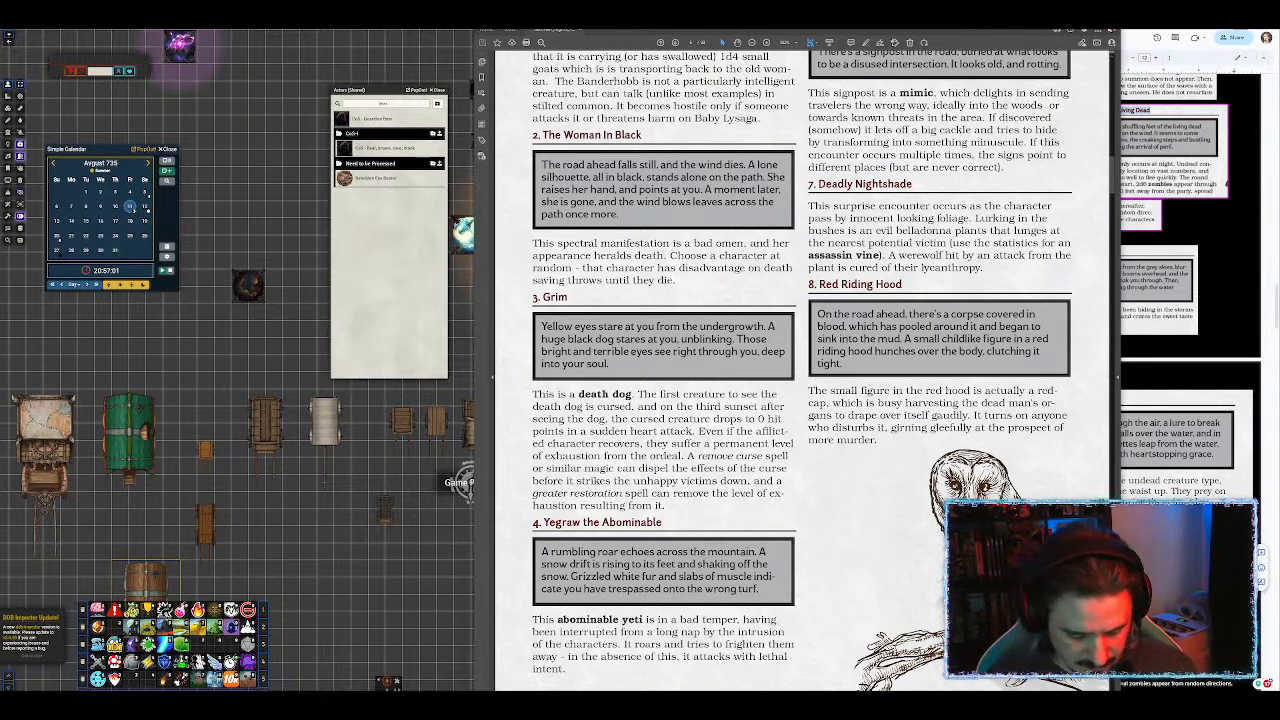
pyautogui.hotkey('ctrl', 'f')
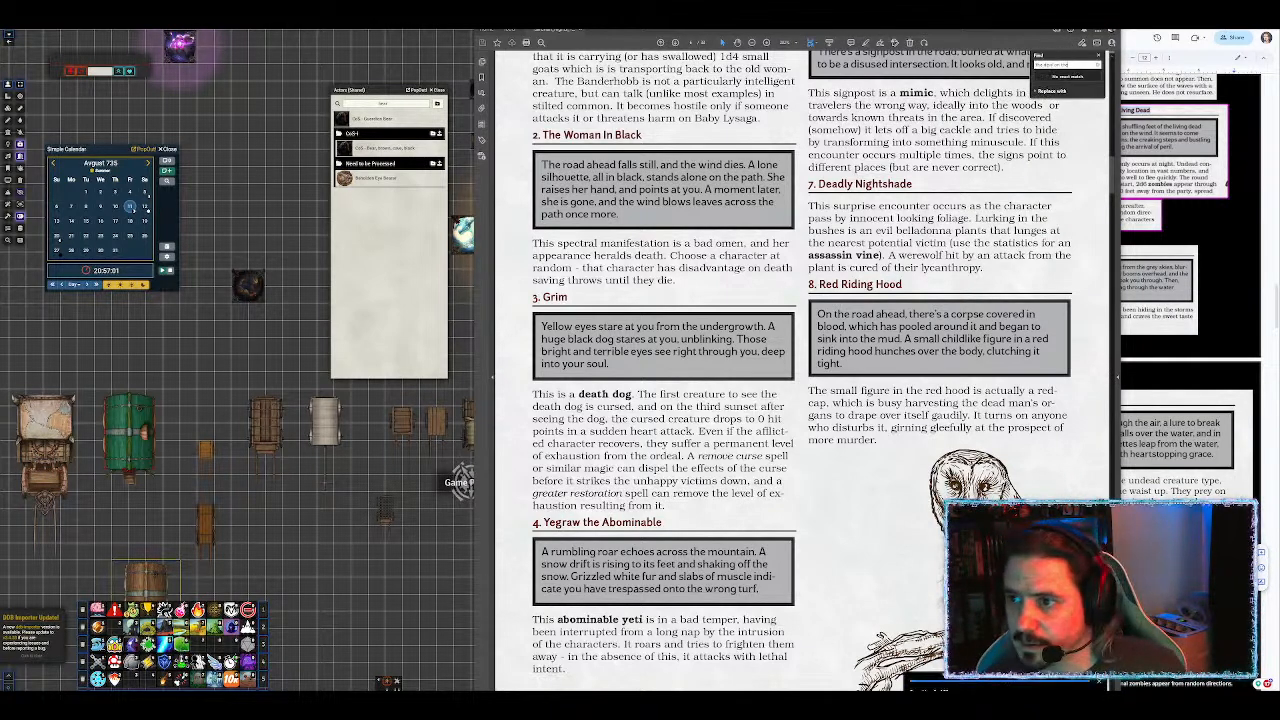
pyautogui.press('Return')
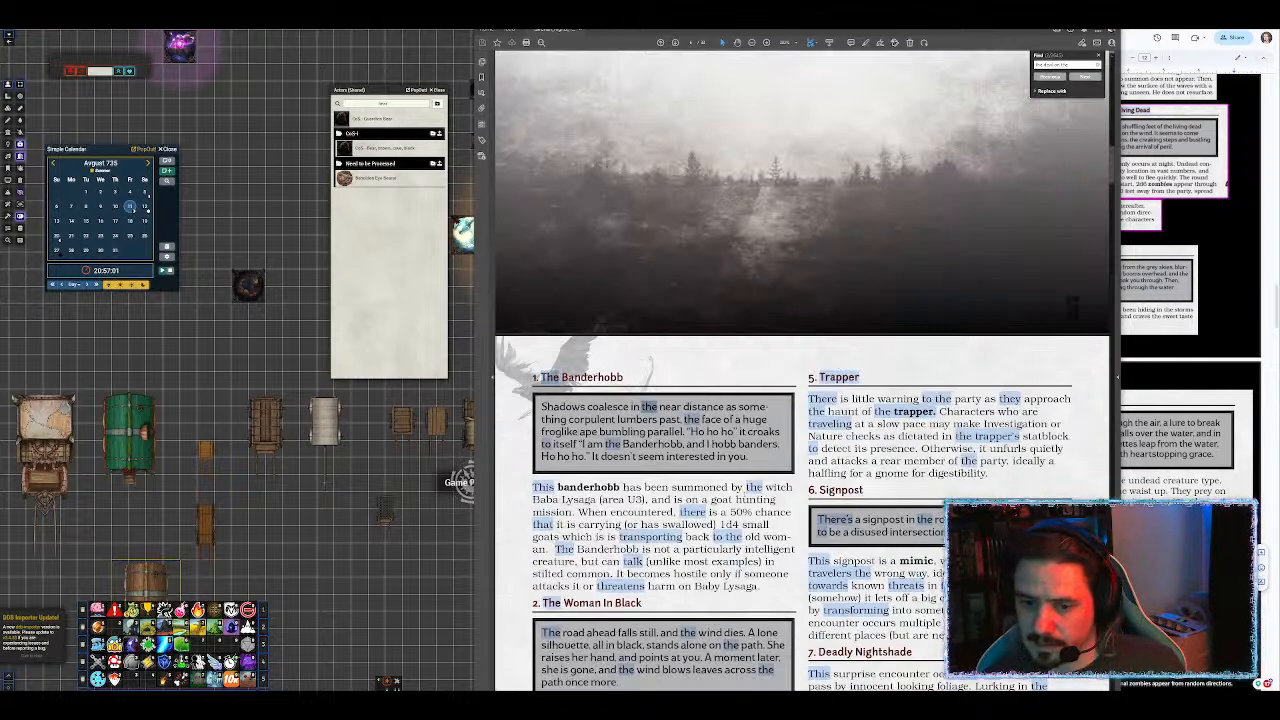
pyautogui.scroll(1, 802, 370)
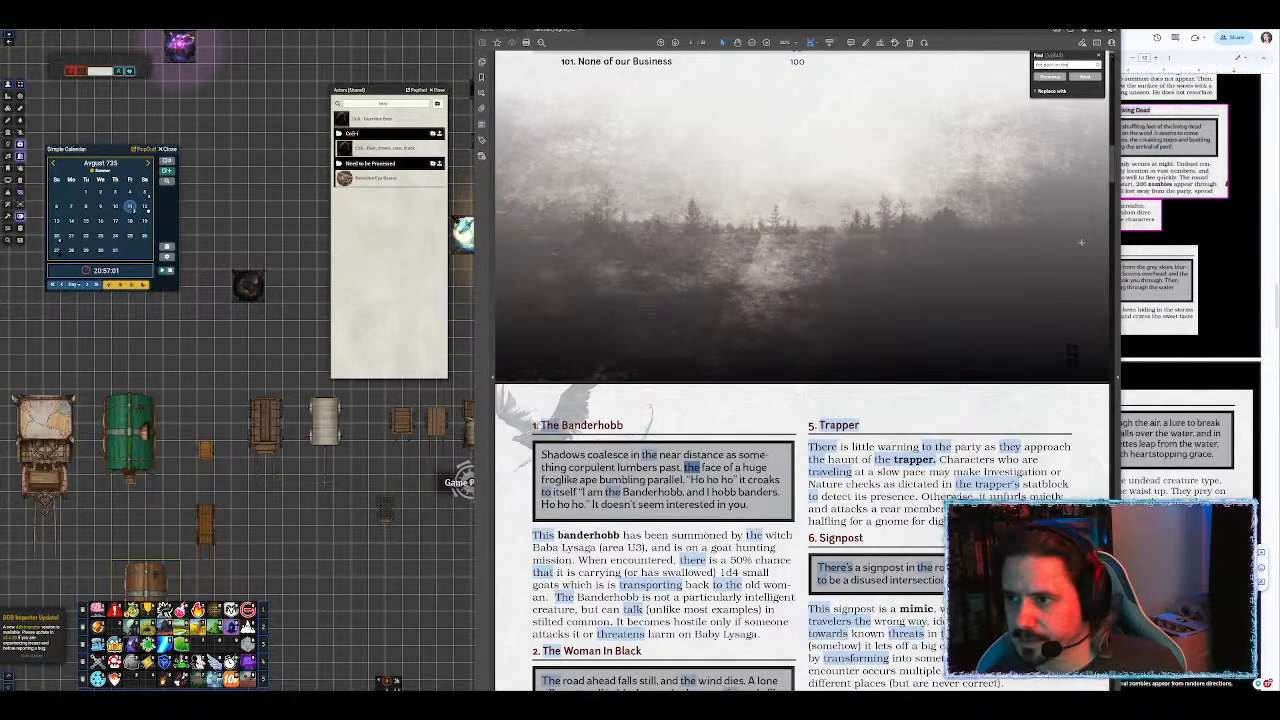
pyautogui.moveTo(1111, 173); pyautogui.dragTo(1114, 139)
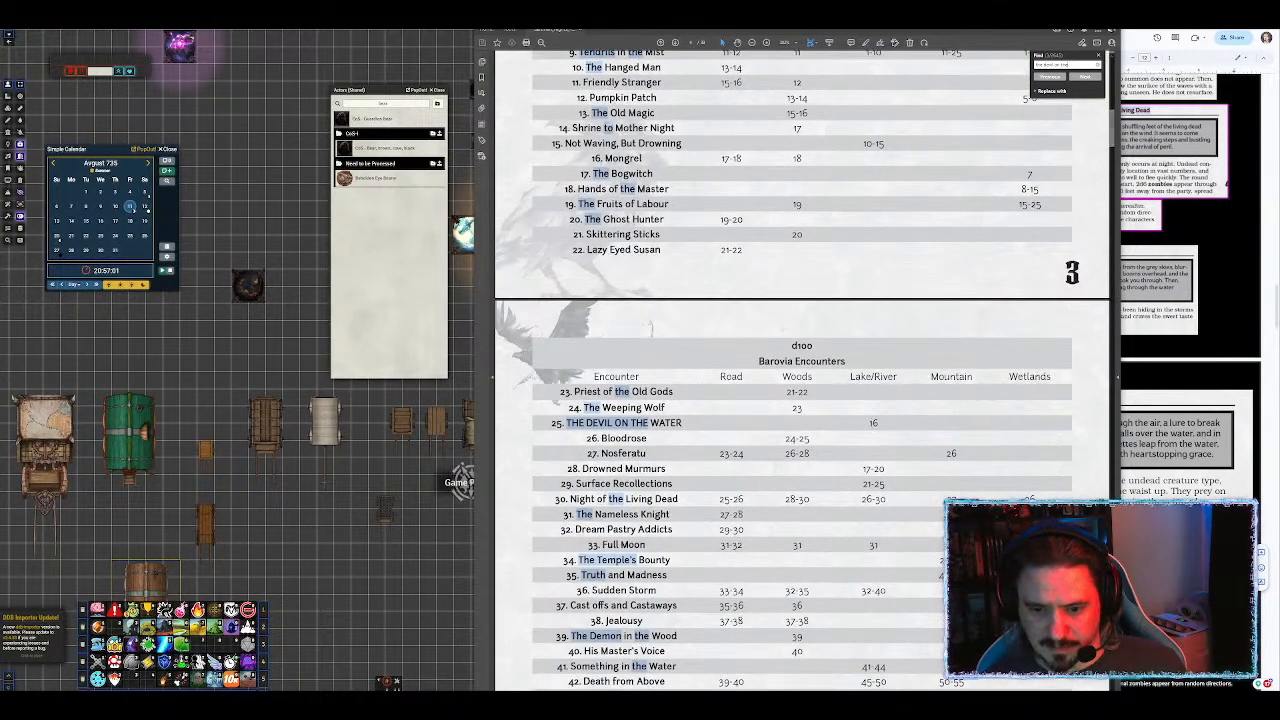
pyautogui.doubleClick(640, 423)
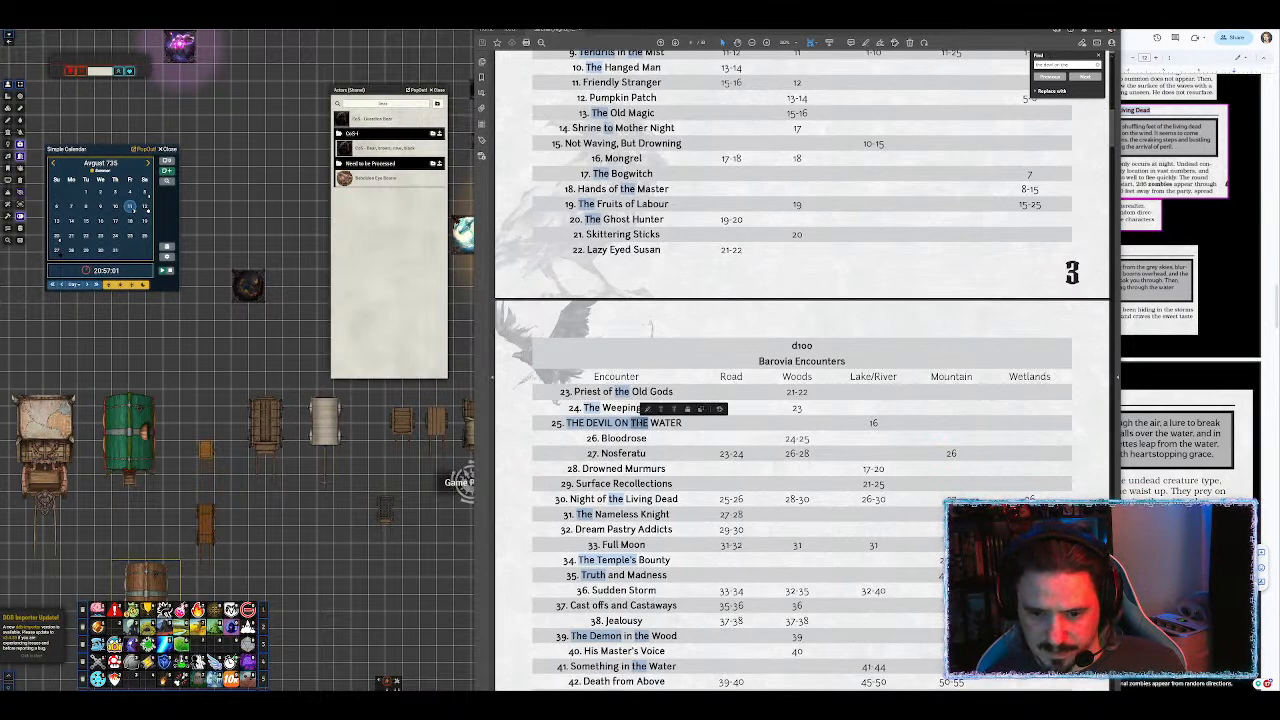
pyautogui.click(682, 423)
pyautogui.scroll(-5, 802, 370)
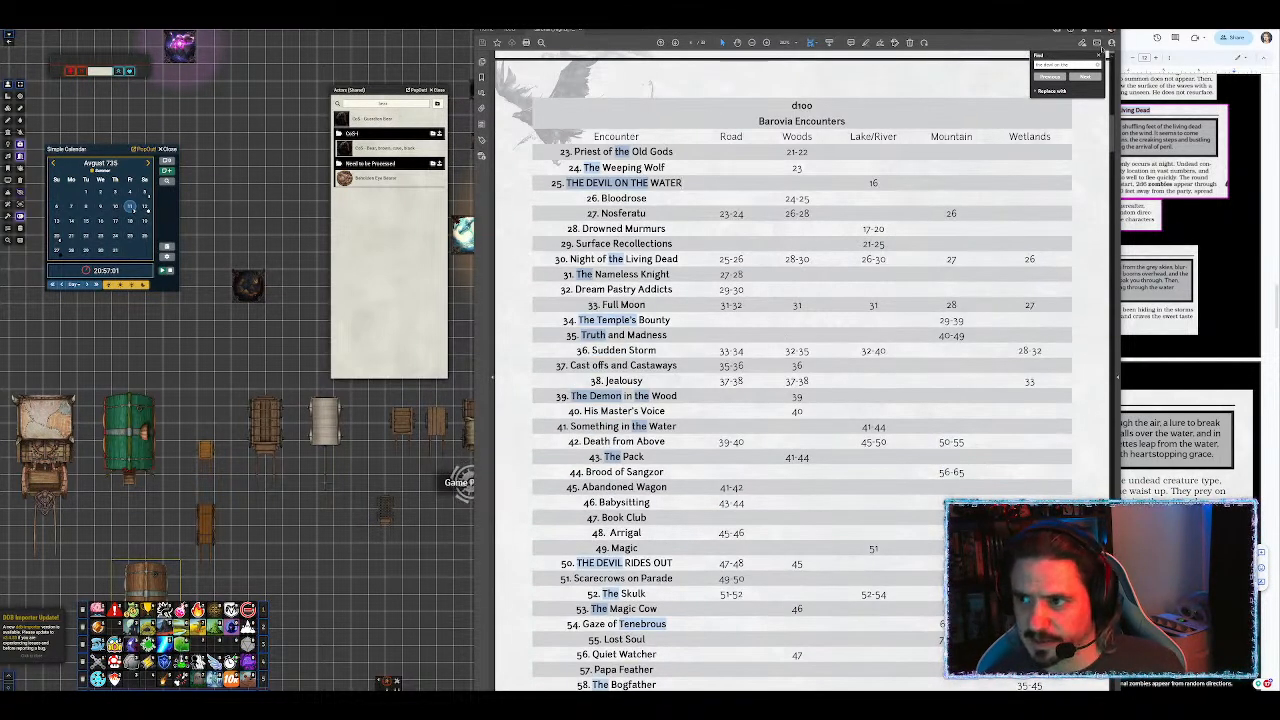
# Step: Close the PDF search and read the full text of entry 25, THE DEVIL ON THE WATER
pyautogui.click(1099, 55)
pyautogui.scroll(-15, 800, 370)
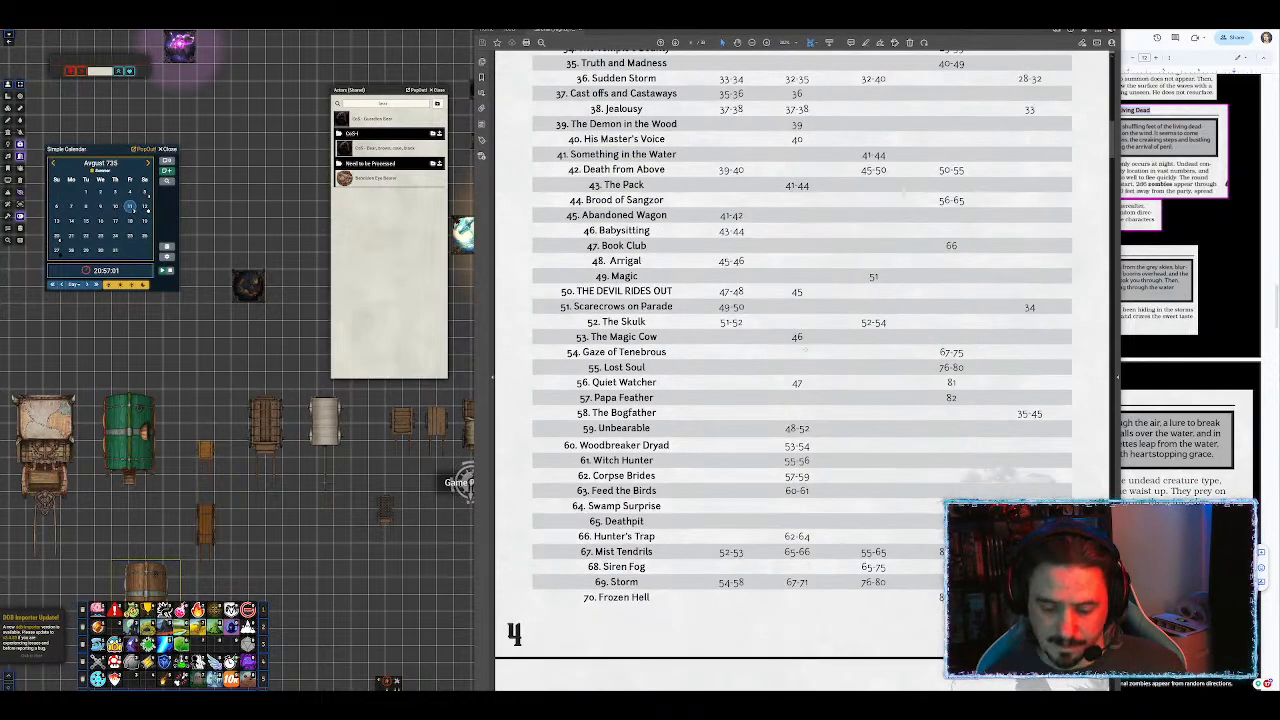
pyautogui.scroll(-15, 800, 370)
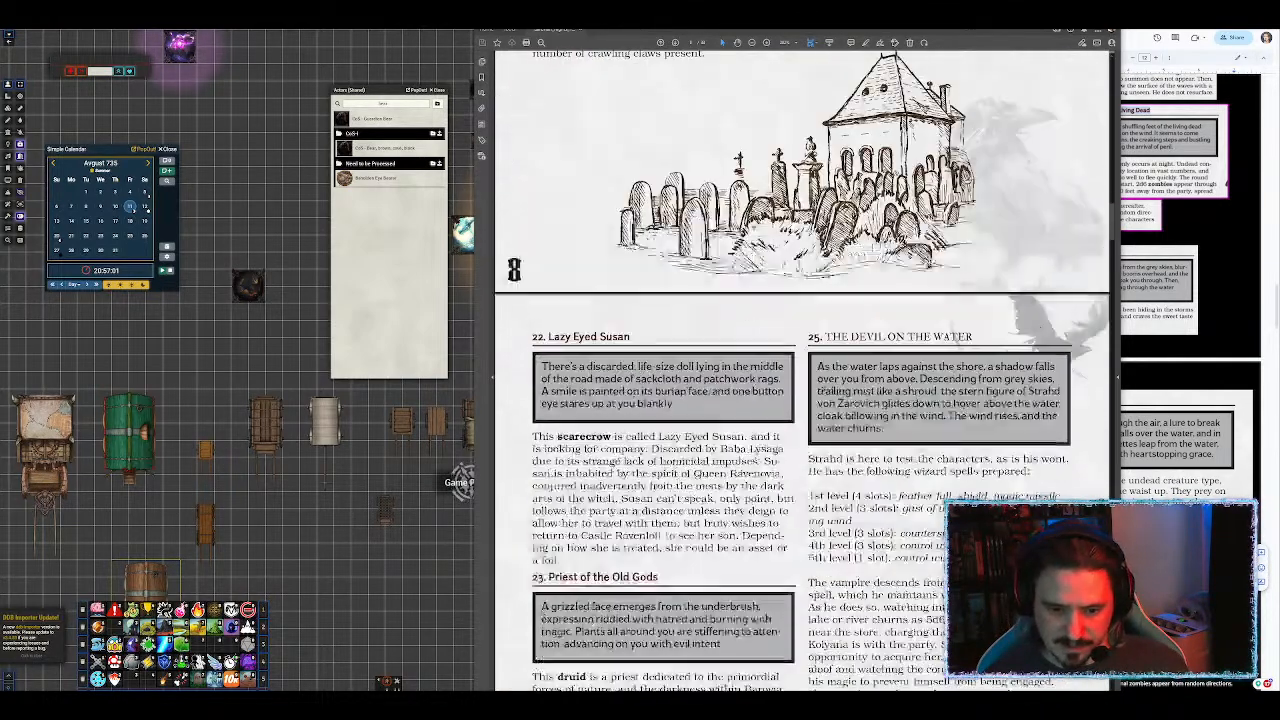
pyautogui.scroll(5, 800, 370)
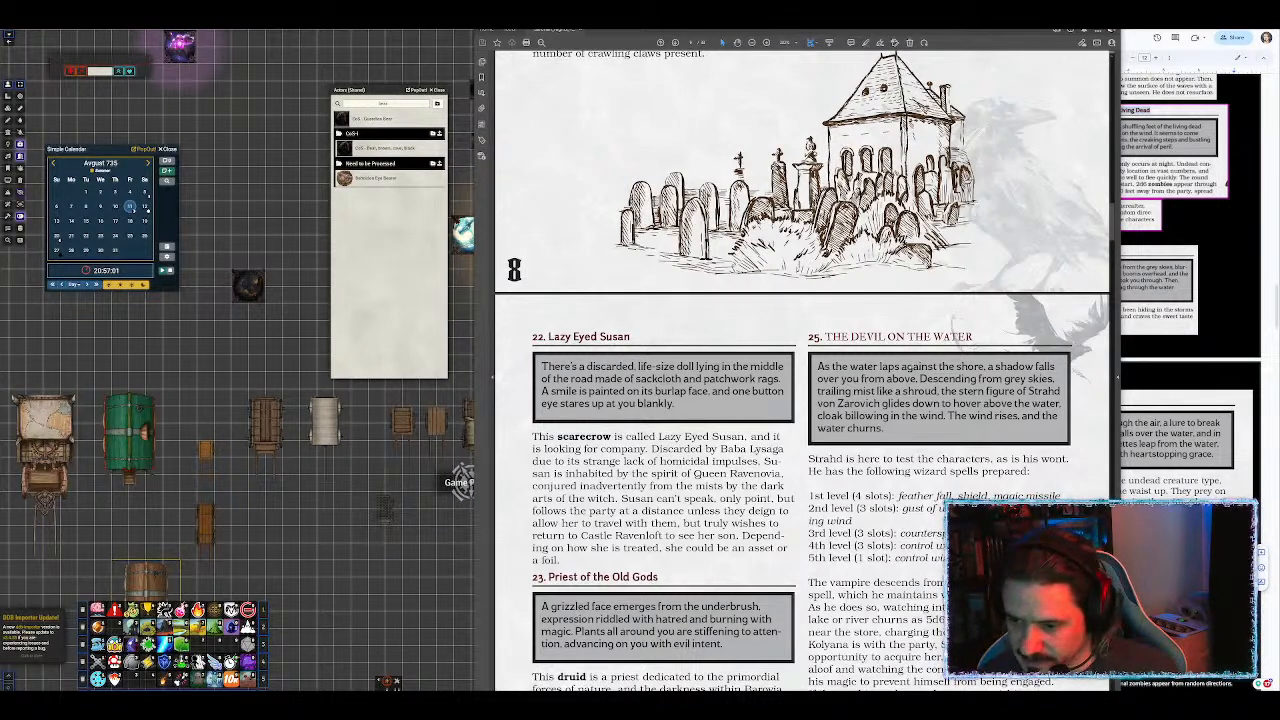
pyautogui.scroll(-3, 800, 400)
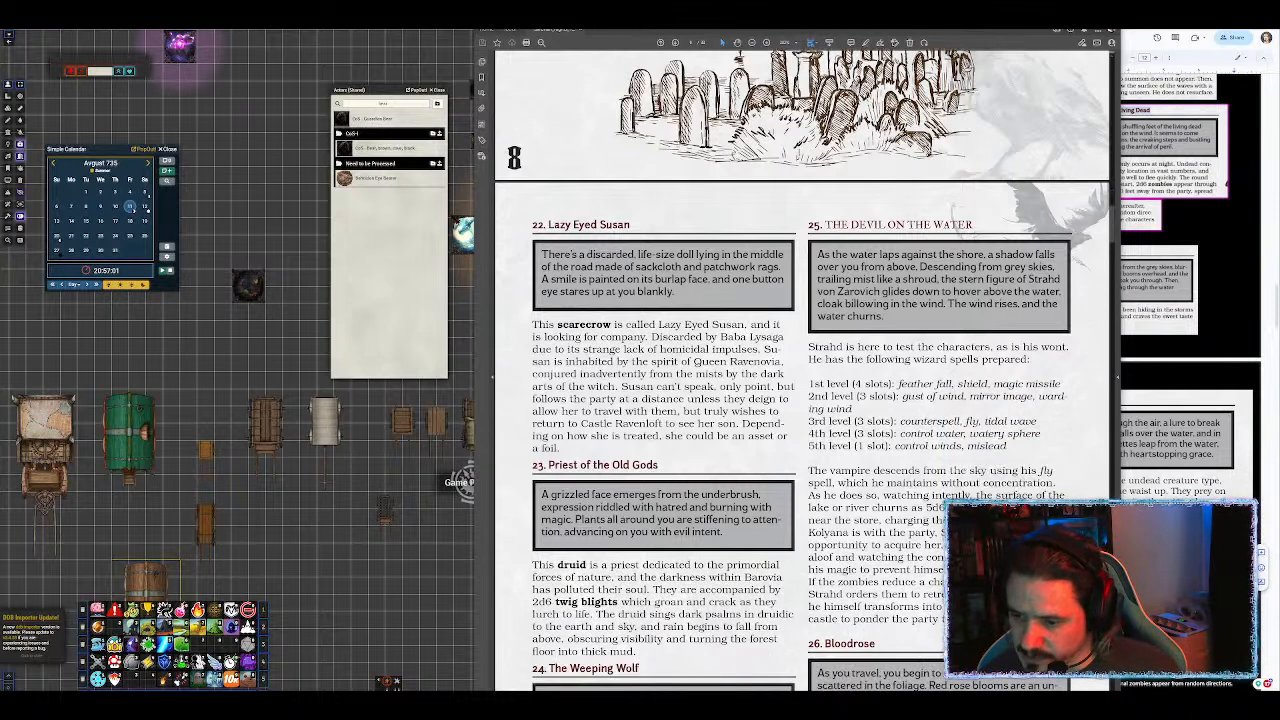
pyautogui.scroll(-1, 800, 400)
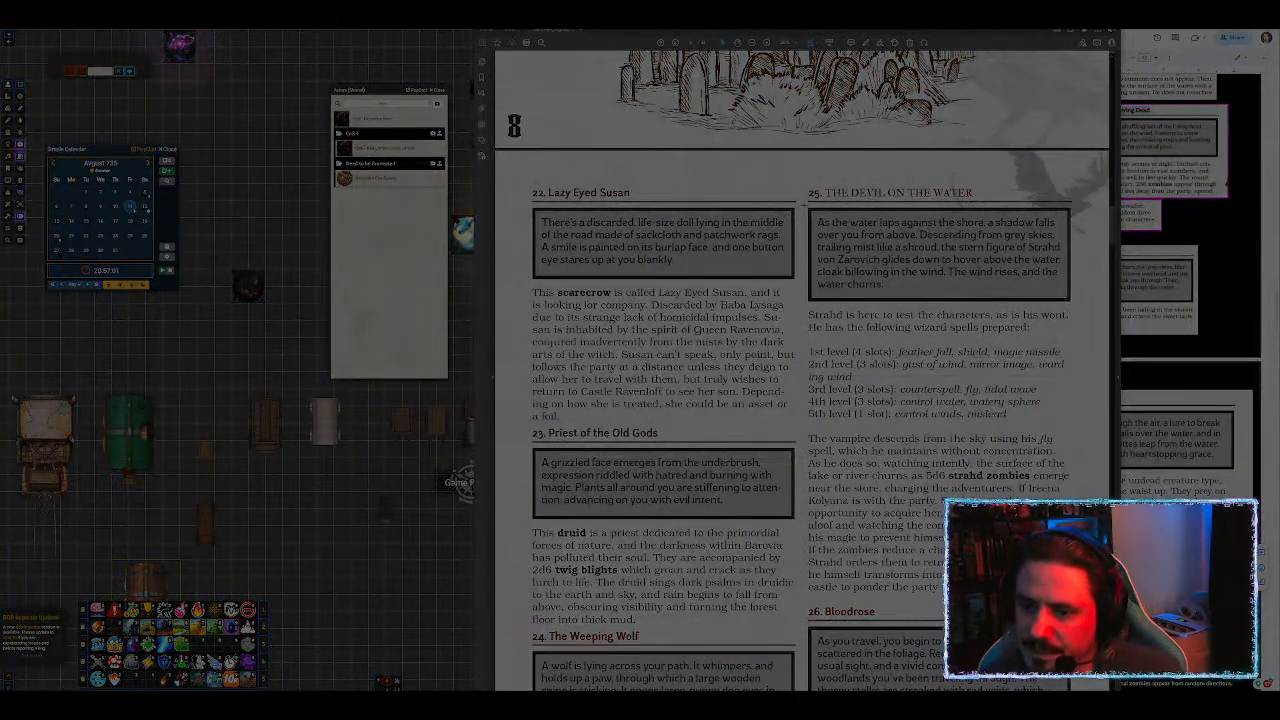
# Step: Capture the body of entry 25, The Devil on the Water, as an image, paste it into the encounter document, and leave the PDF
pyautogui.moveTo(802, 205); pyautogui.dragTo(1087, 606)
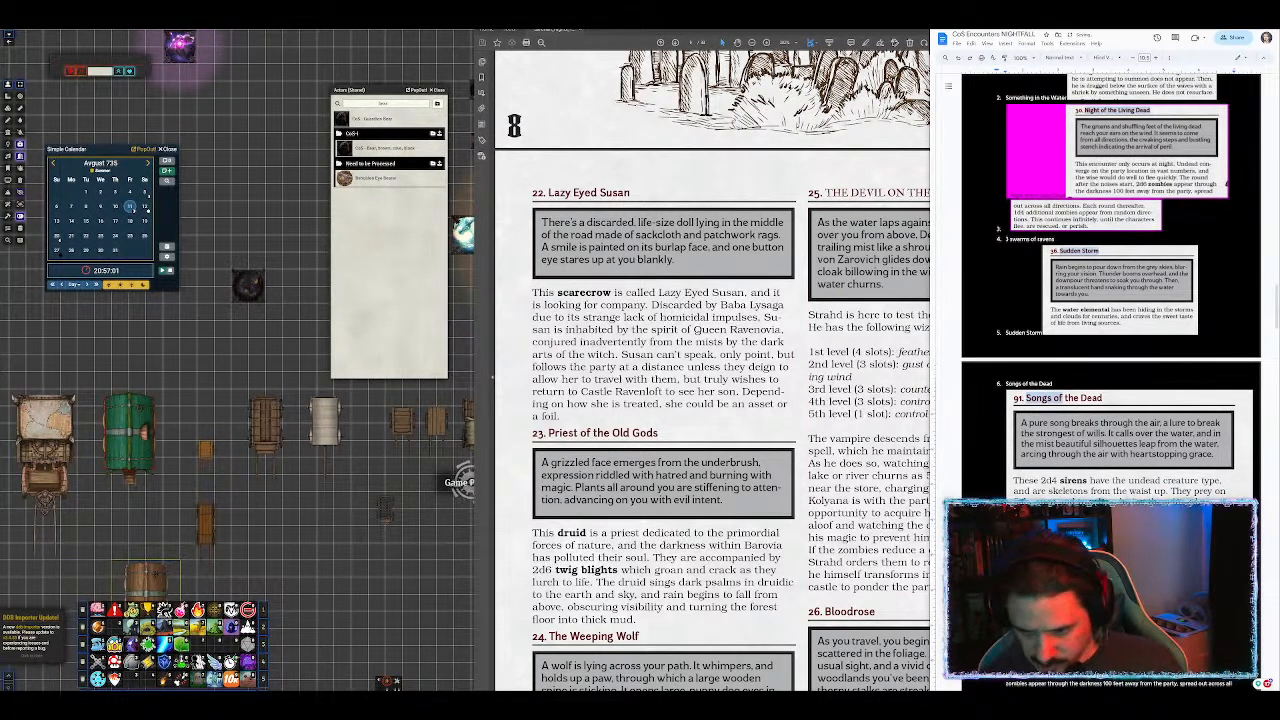
pyautogui.scroll(-15, 1111, 285)
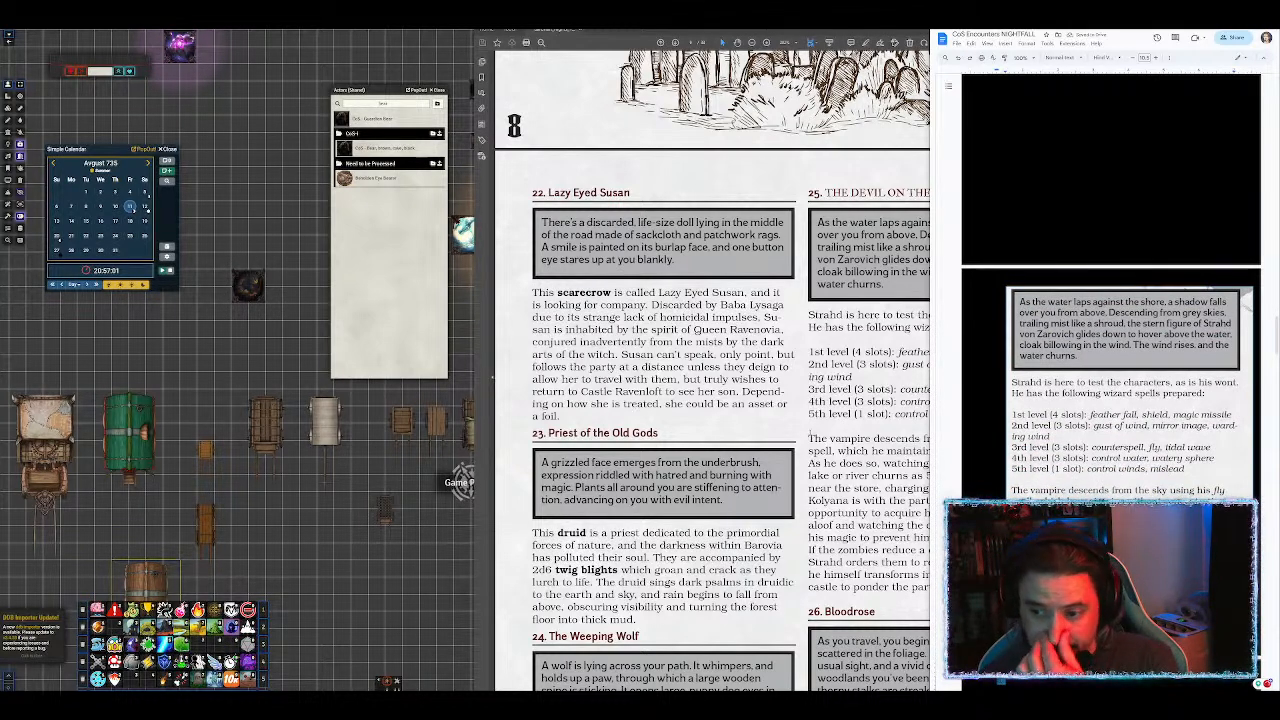
pyautogui.click(794, 467)
pyautogui.scroll(-1, 794, 467)
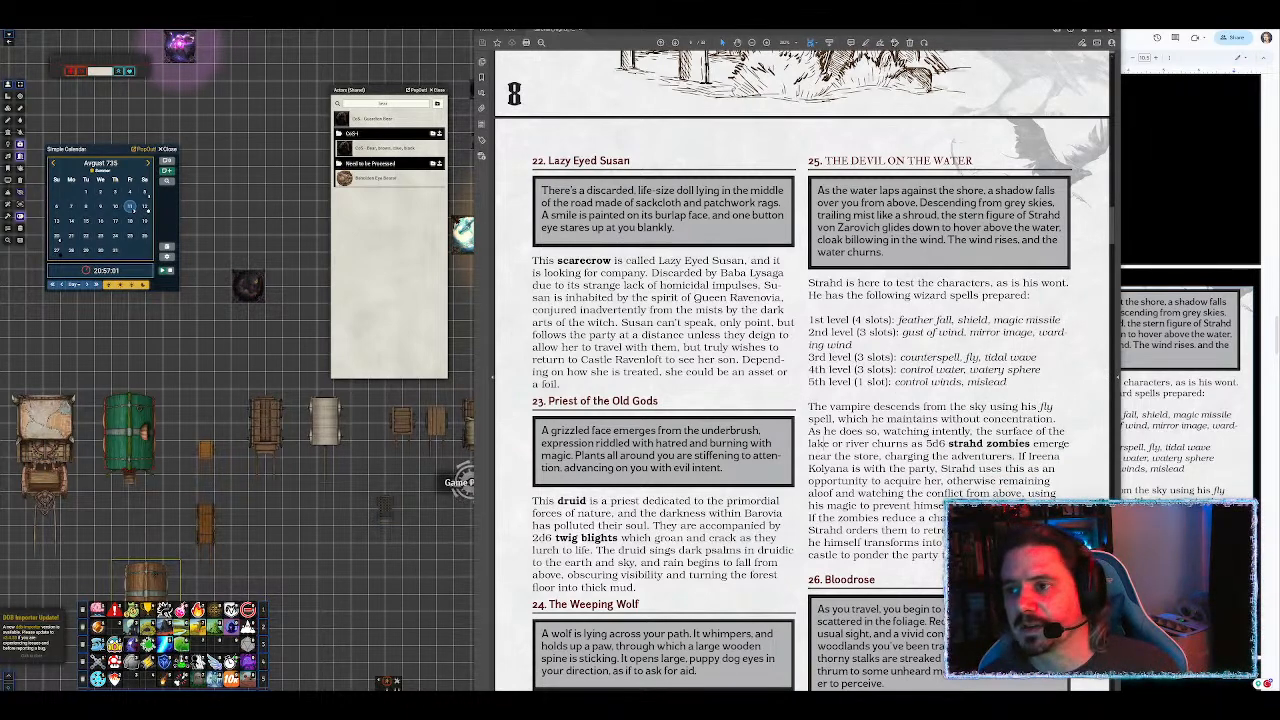
pyautogui.click(1063, 10)
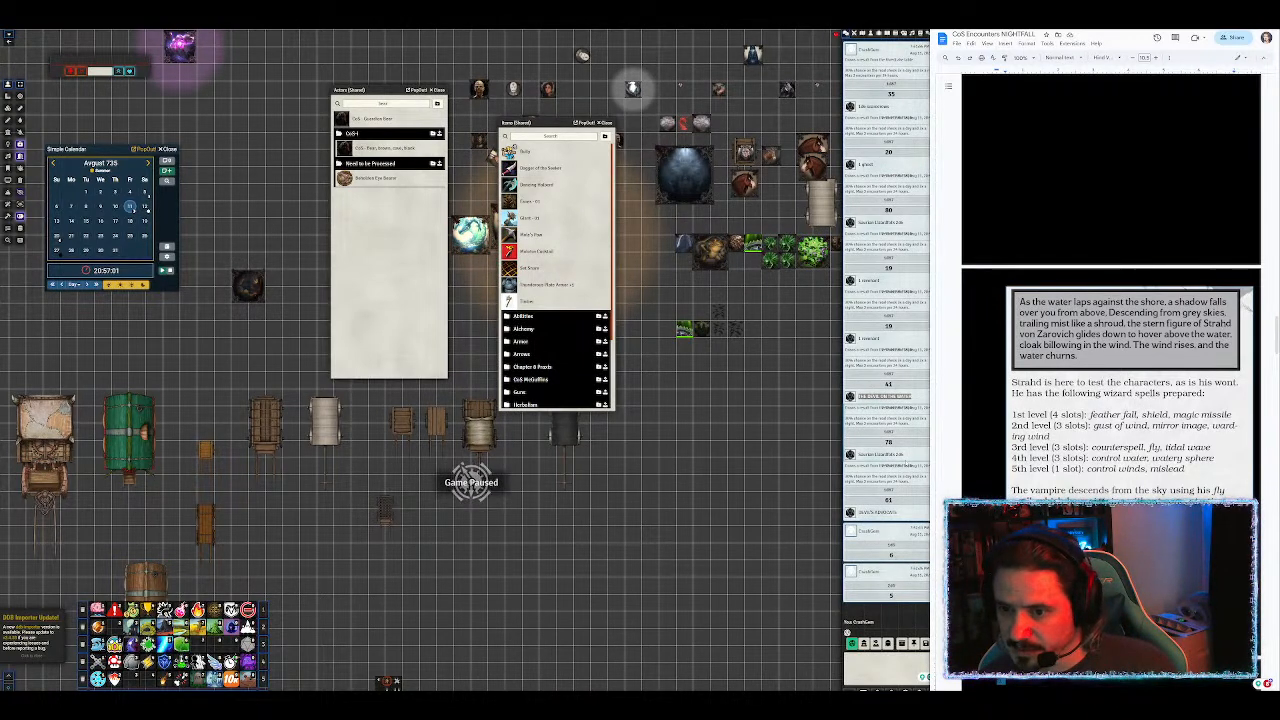
# Step: Repeat the last dice roll in the Foundry chat and return to the list above the Mountains heading in the encounter document
pyautogui.click(873, 679)
pyautogui.press('Up')
pyautogui.press('Return')
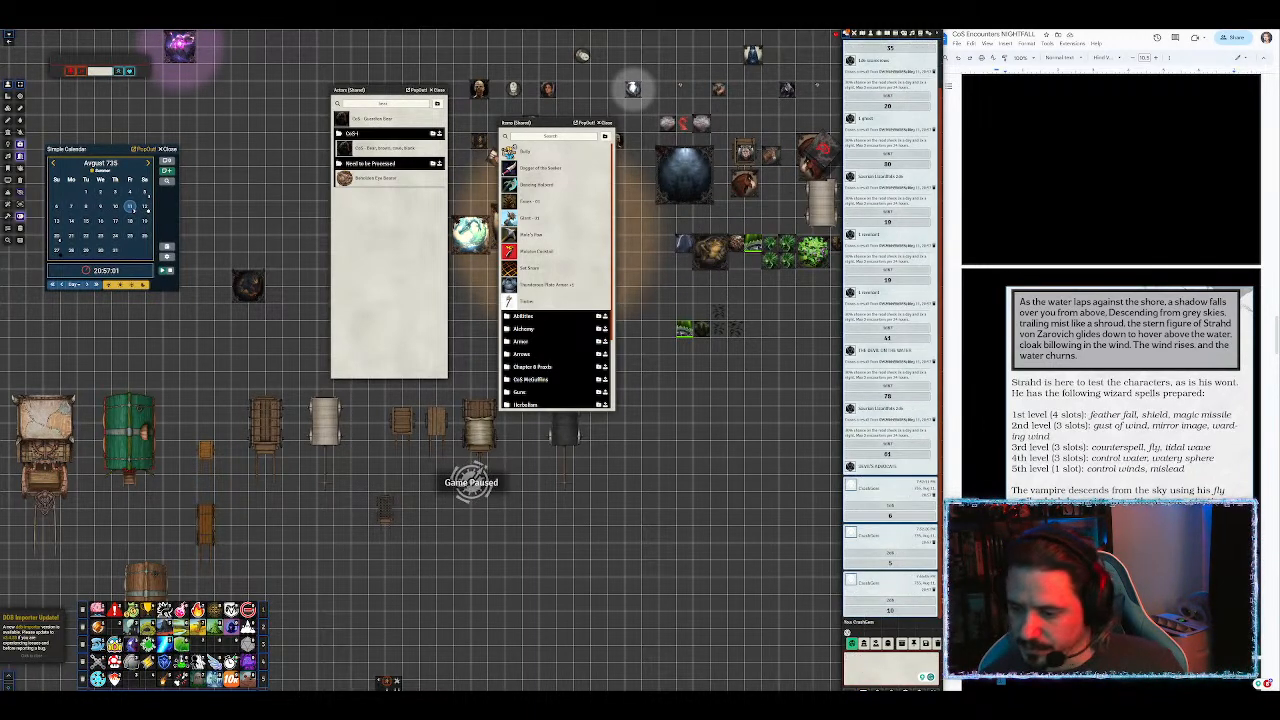
pyautogui.click(1120, 440)
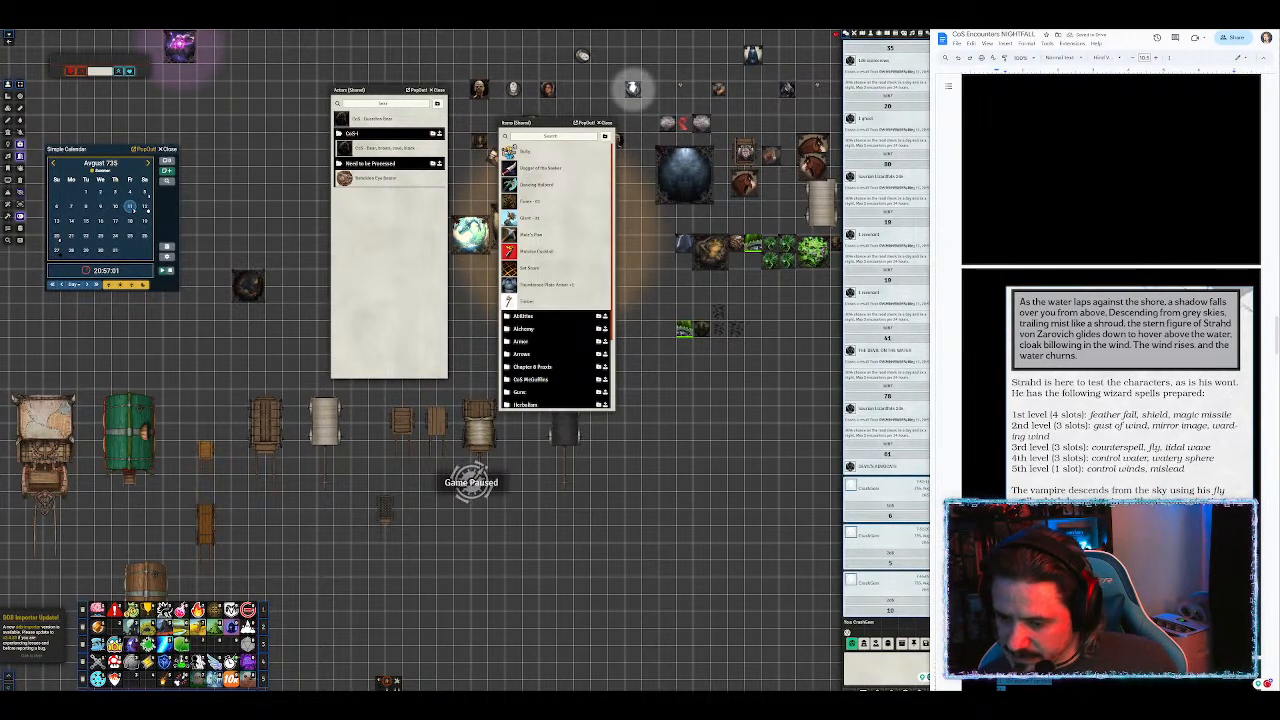
pyautogui.scroll(-4, 1110, 280)
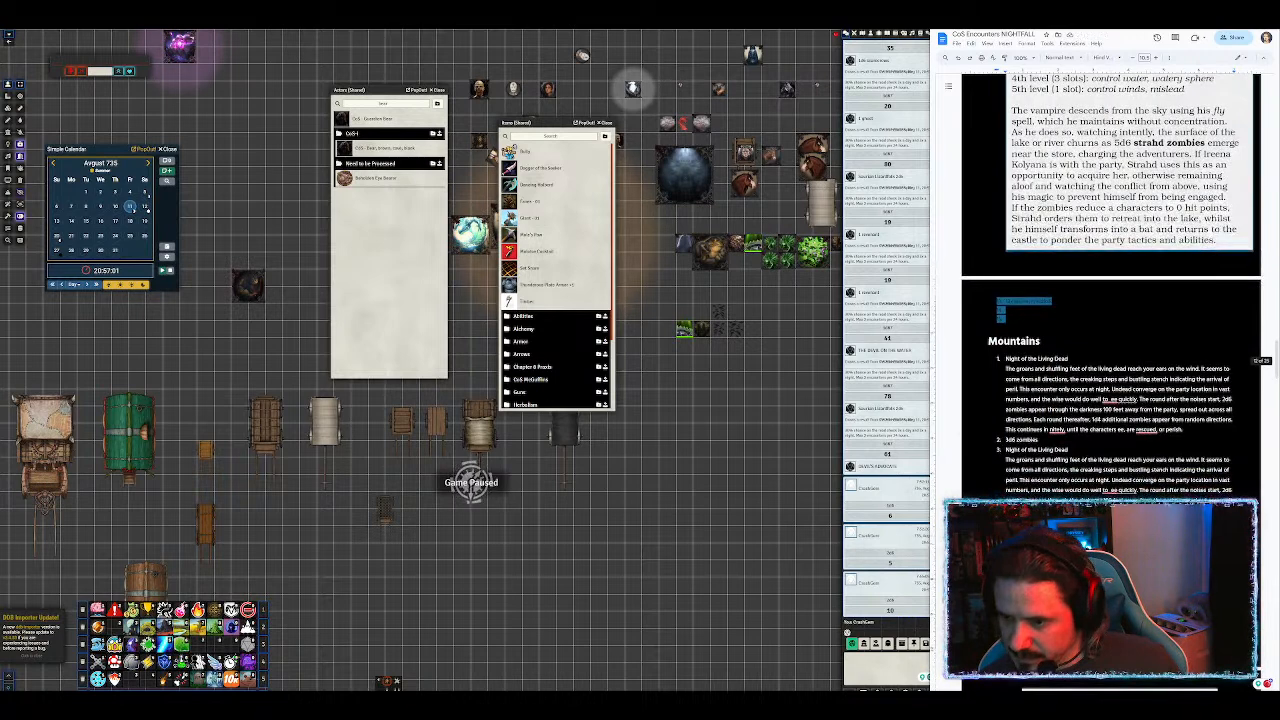